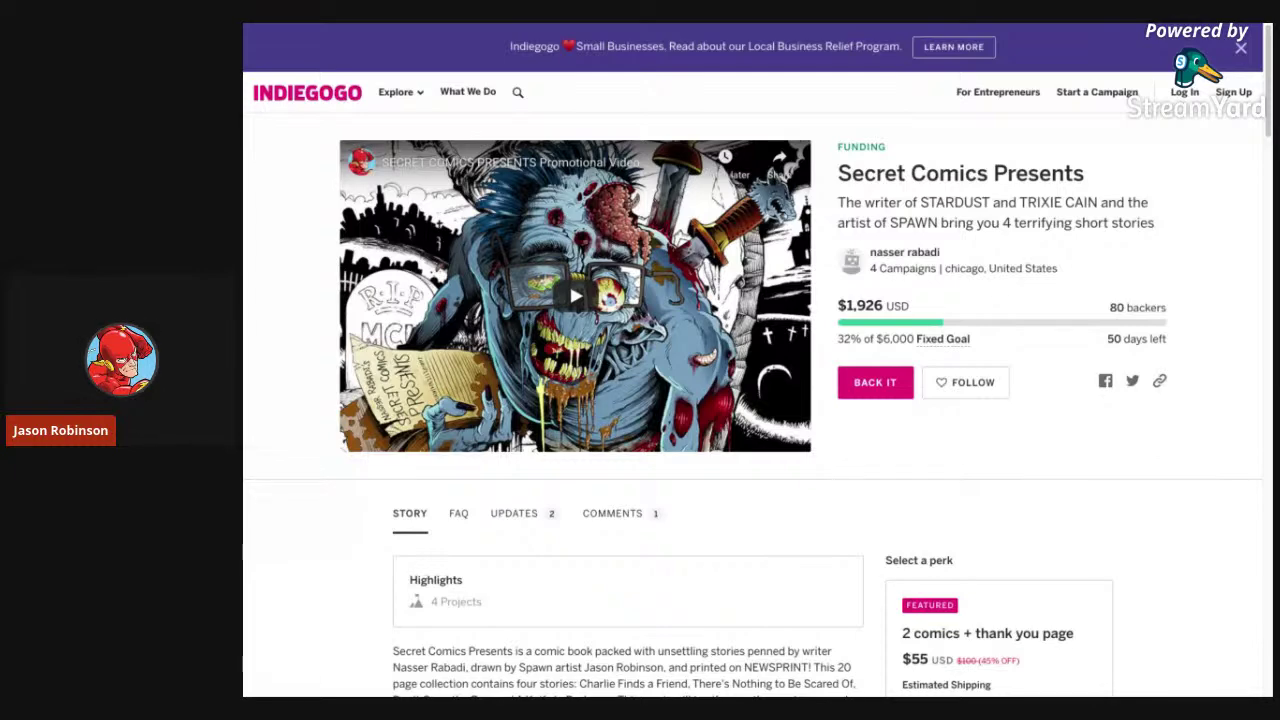
Show the full description and included items of the featured 2 comics + thank you page perk.
scroll(753, 360, down, 3)
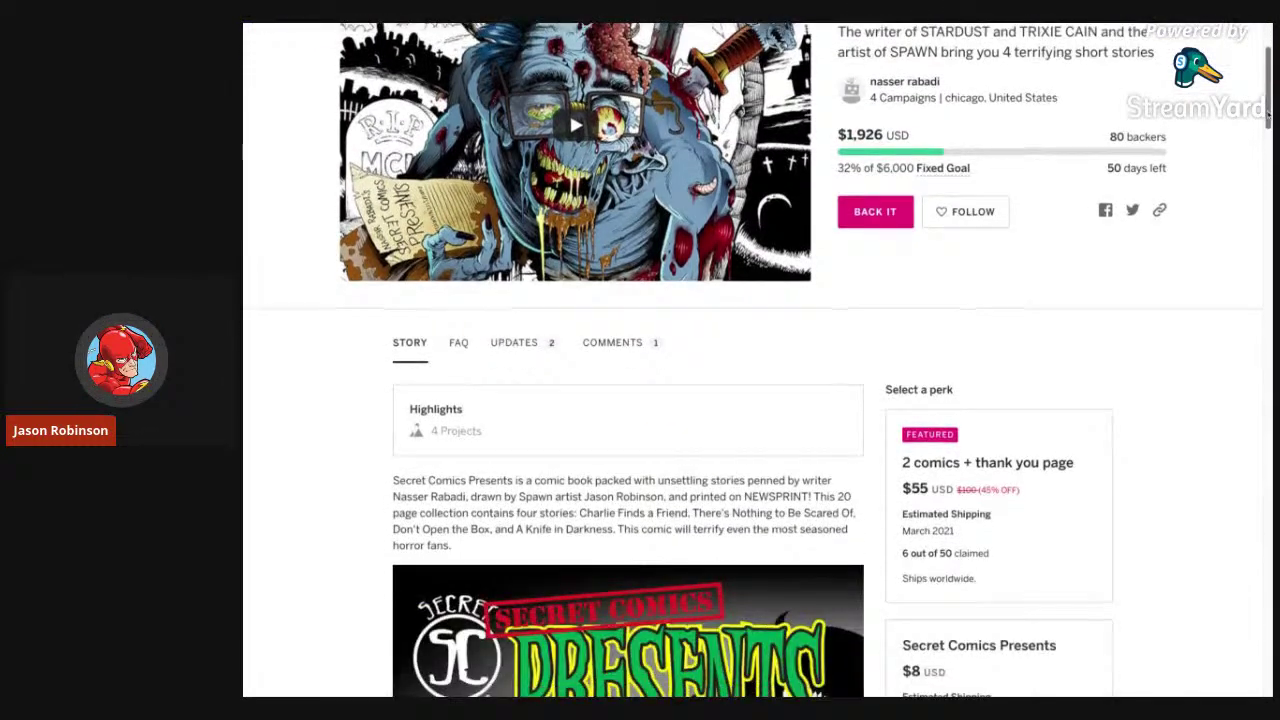
scroll(753, 360, down, 5)
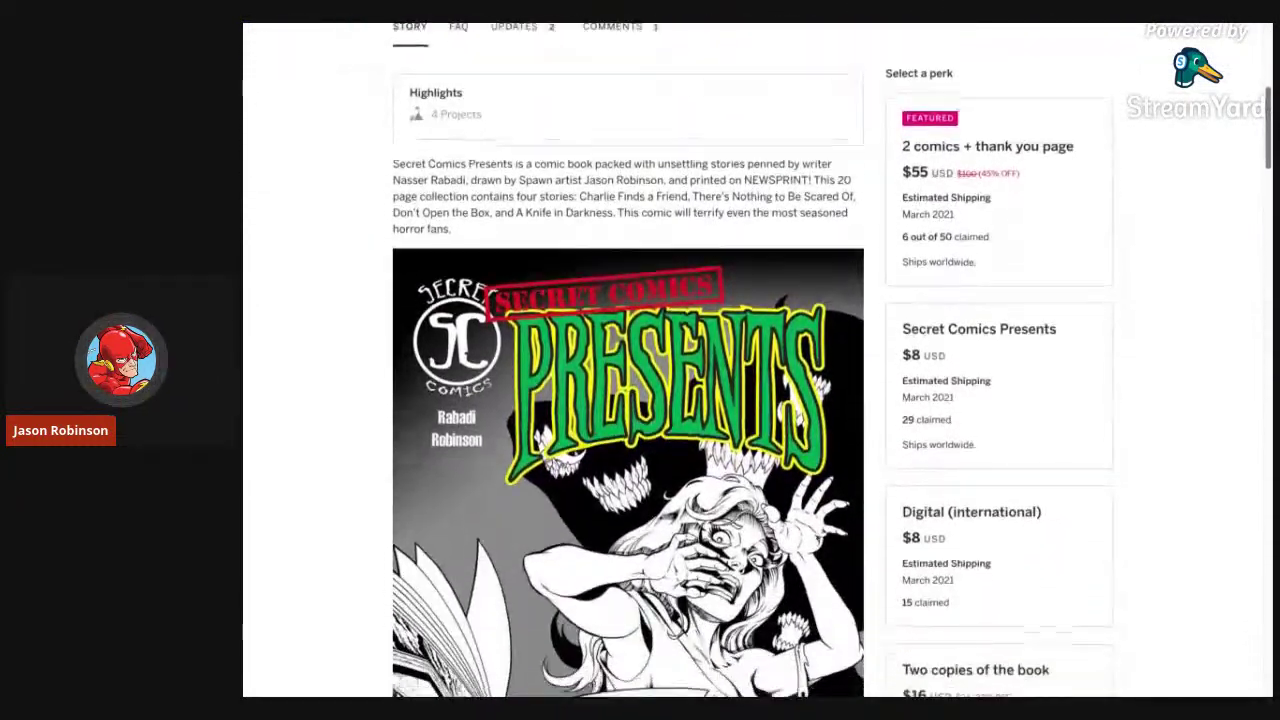
scroll(913, 163, up, 1)
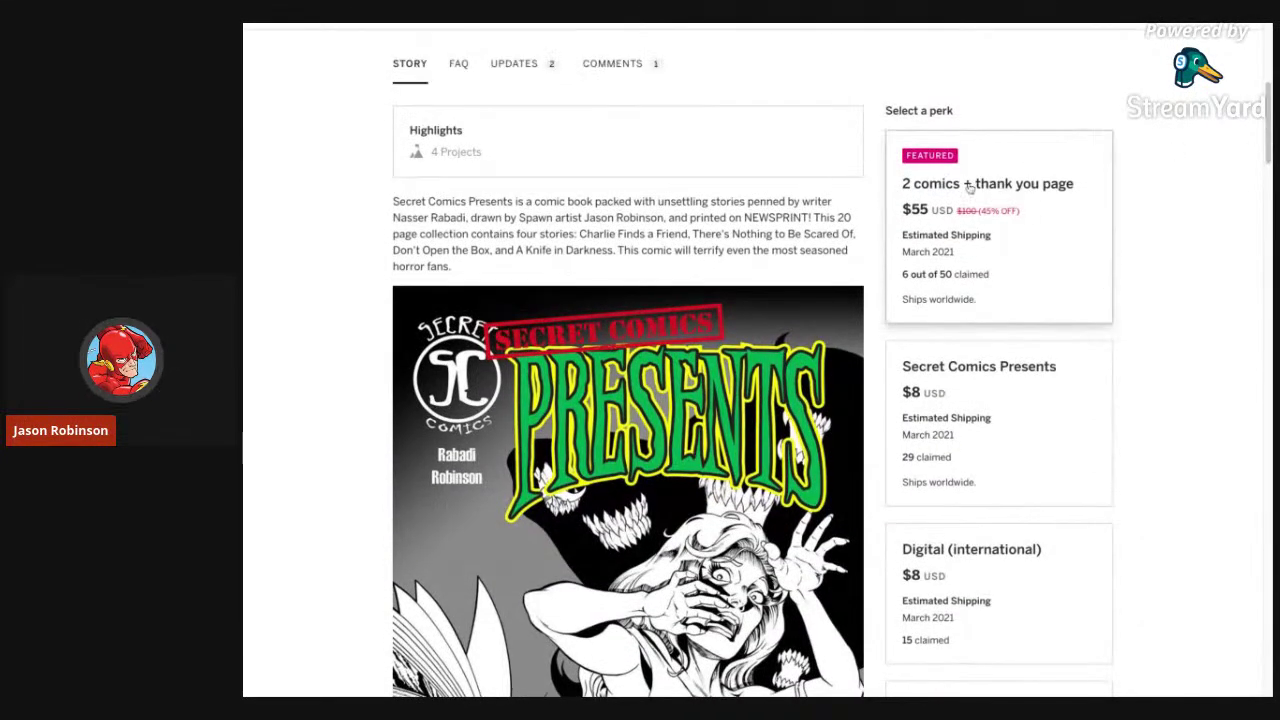
click(1018, 240)
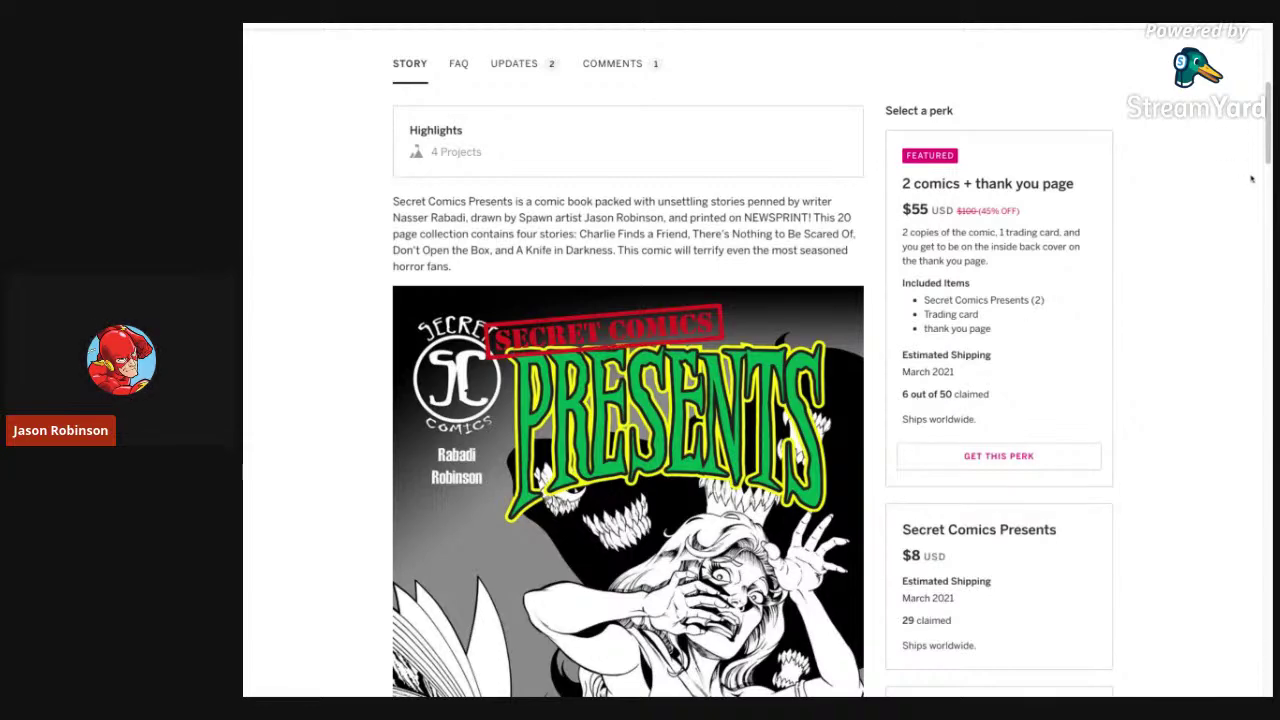
Show the full details of the $8 Secret Comics Presents perk and read them.
drag(1268, 150, 1268, 160)
scroll(1268, 160, down, 3)
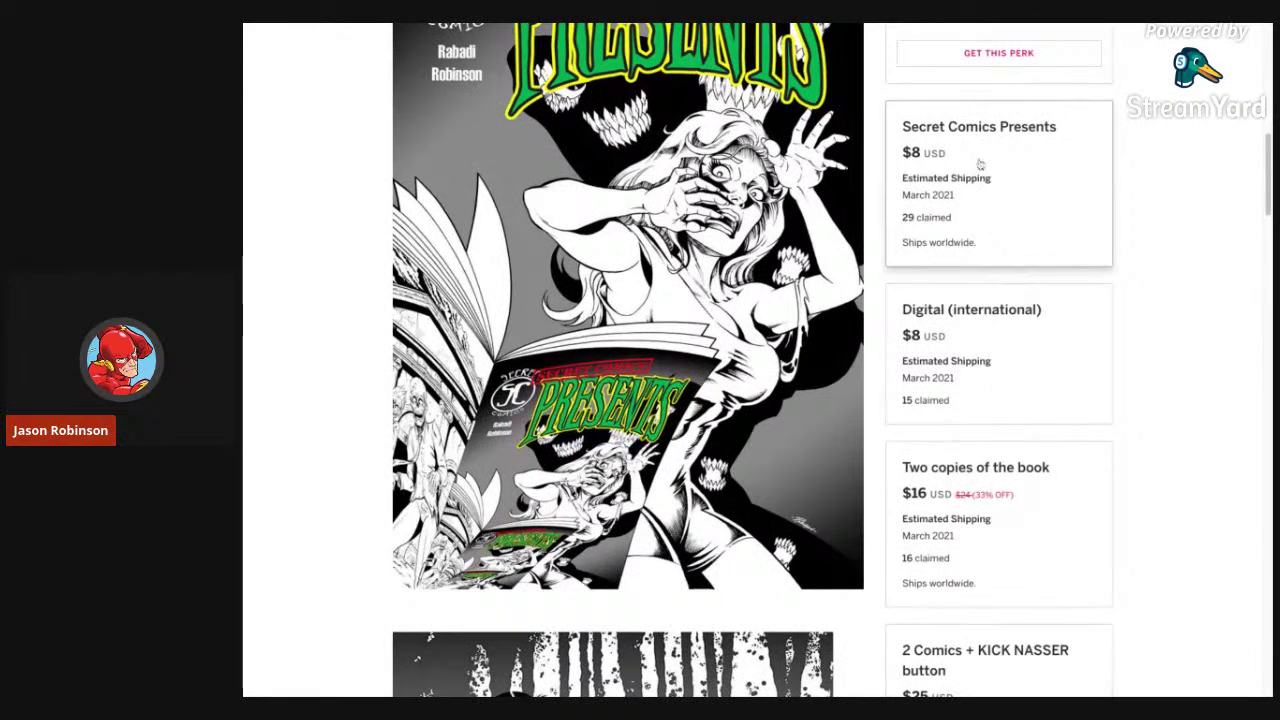
click(1053, 175)
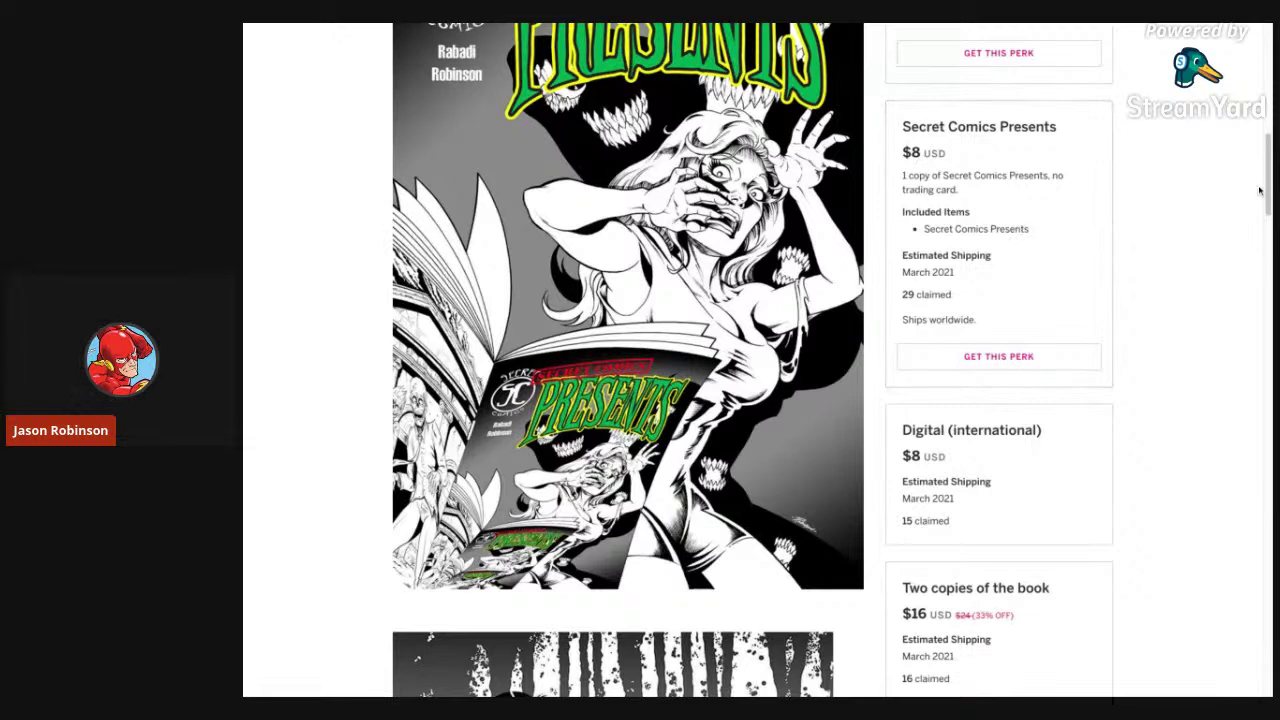
scroll(1268, 187, down, 1)
scroll(1268, 187, up, 1)
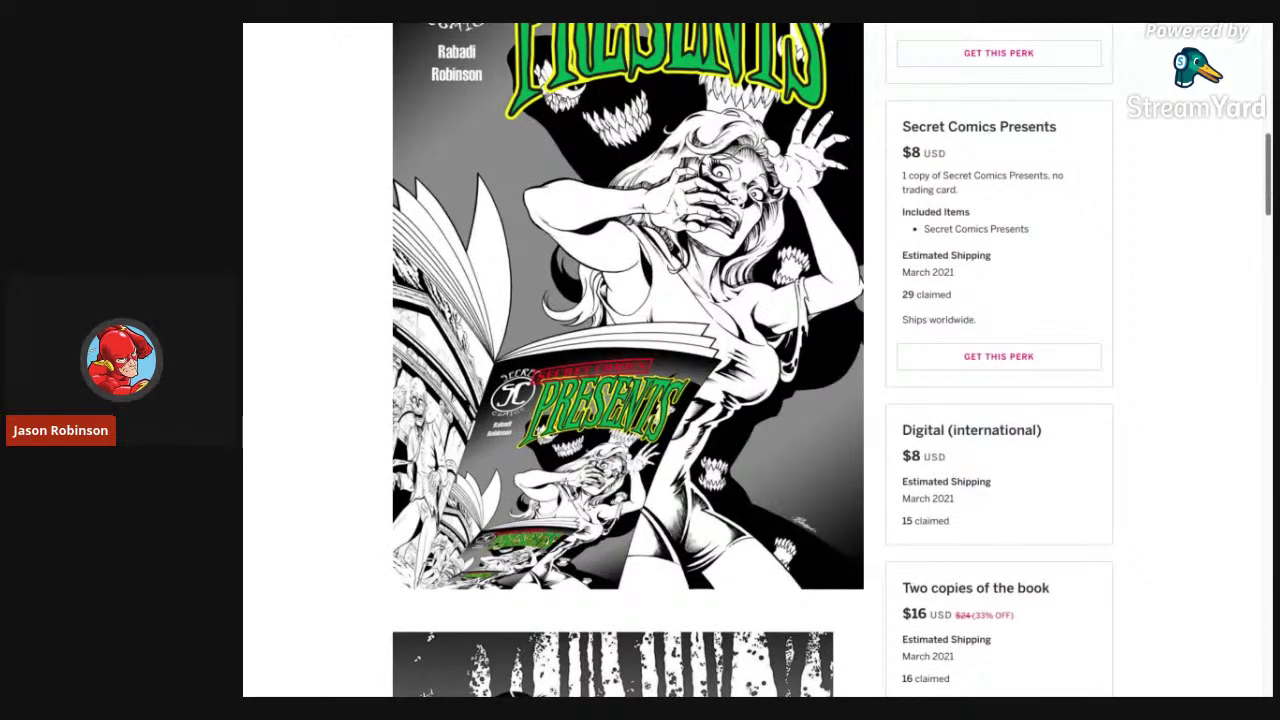
scroll(1268, 187, down, 1)
scroll(1268, 187, up, 1)
scroll(1270, 172, up, 1)
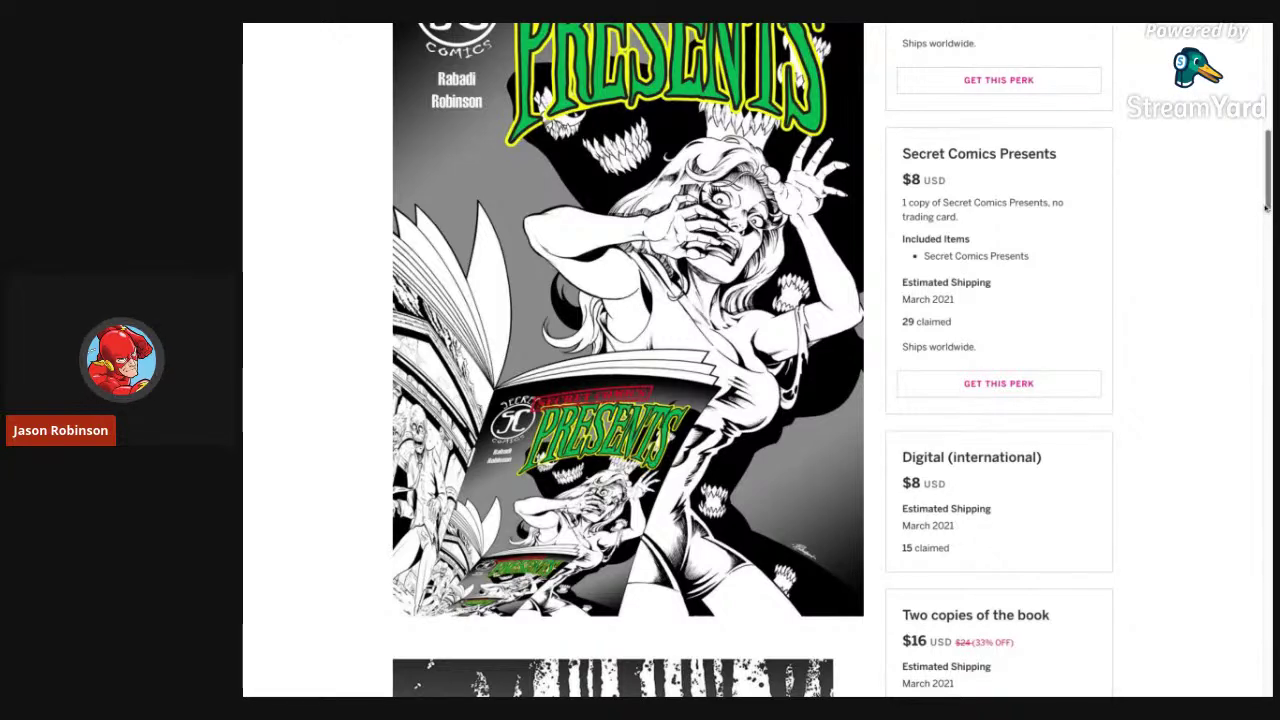
Show the full details of the Digital (international) perk and the Two copies of the book perk.
scroll(1087, 181, down, 3)
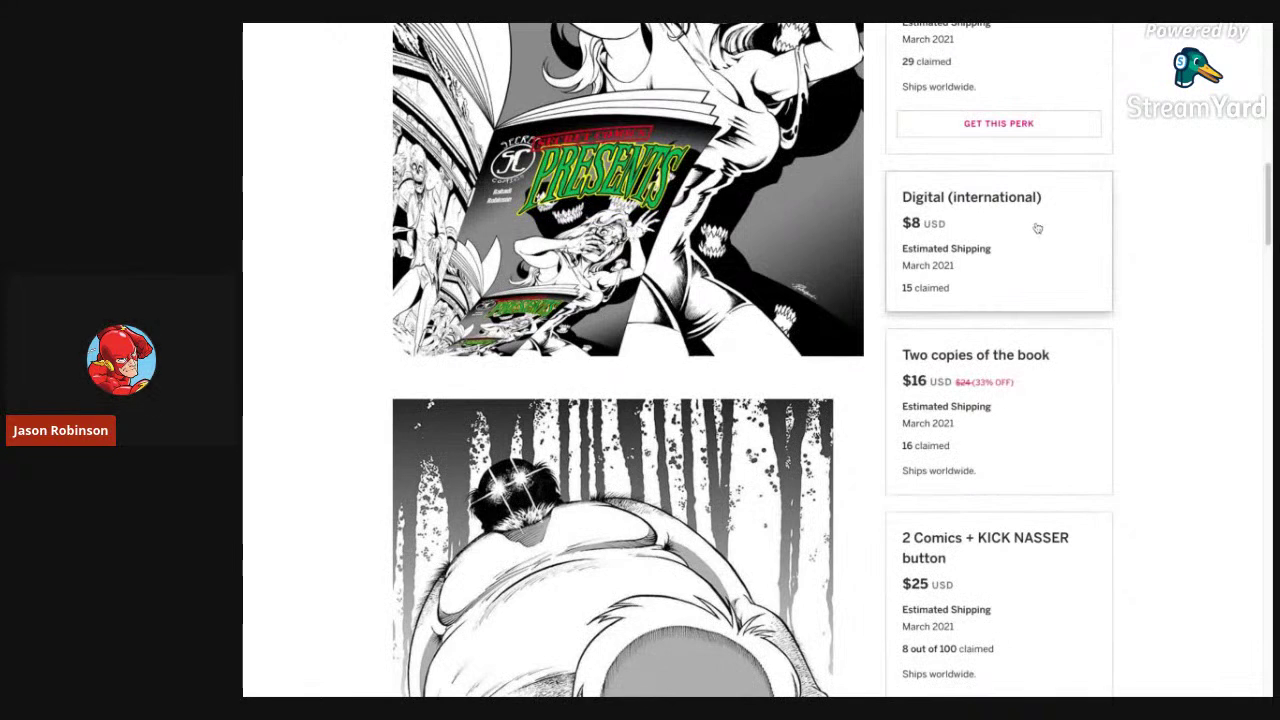
mouse_move(1040, 243)
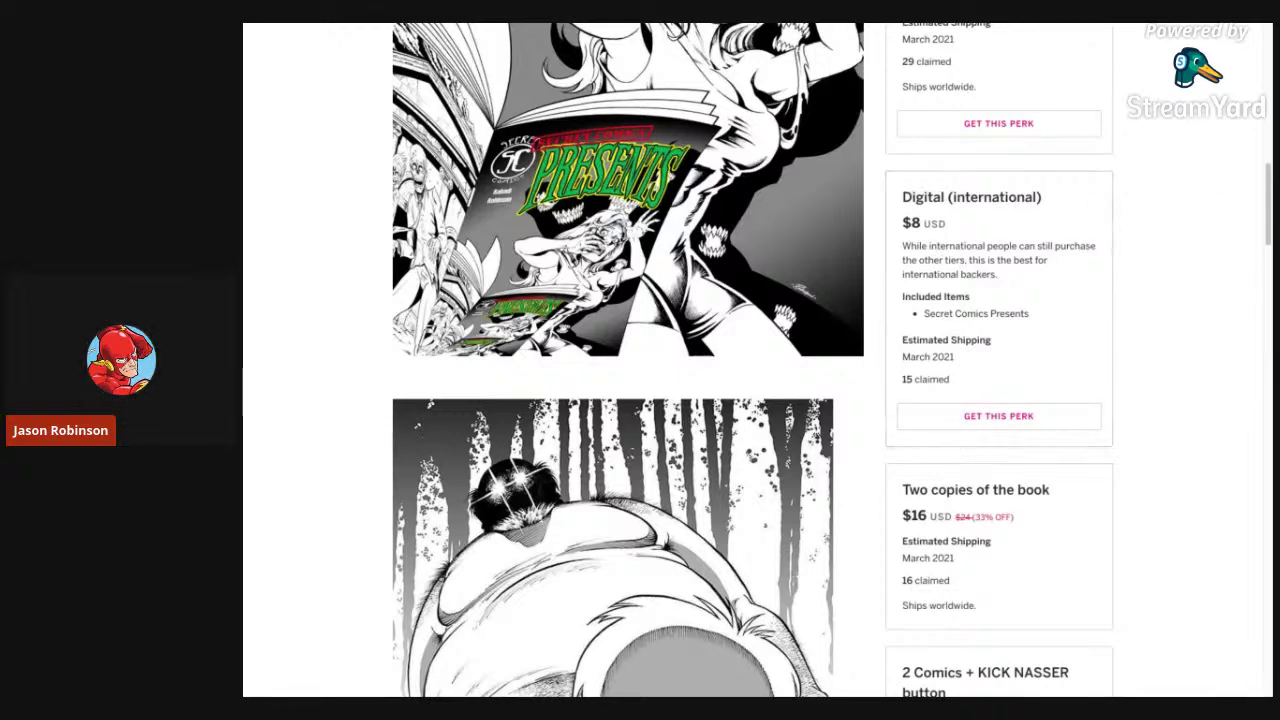
drag(1268, 189, 1270, 235)
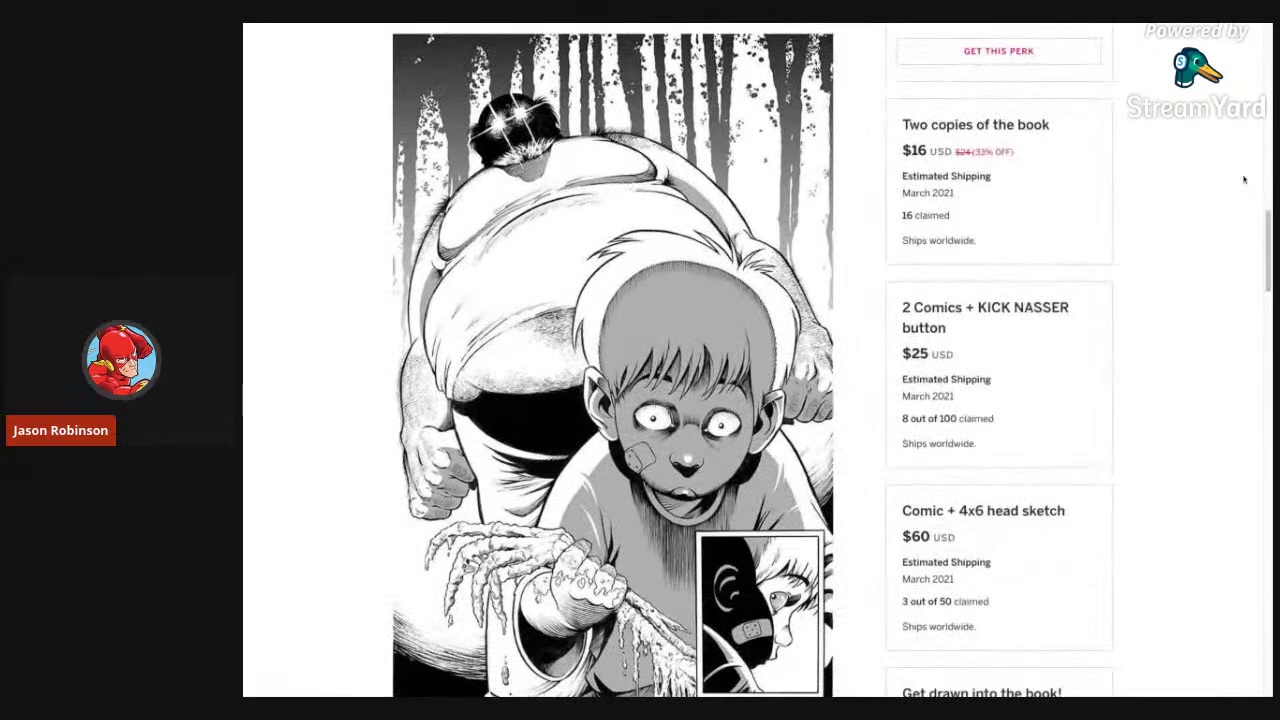
mouse_move(1031, 172)
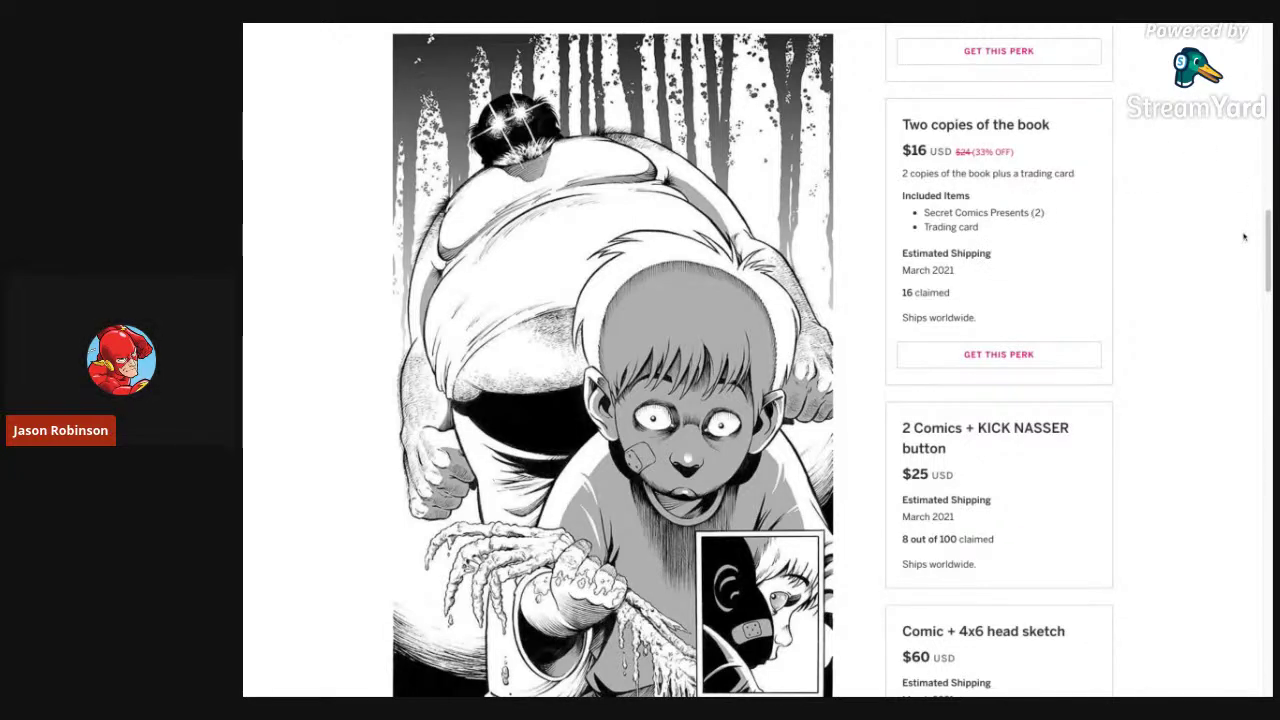
Show the full details of the $25 two-comics-and-button perk and the Comic + 4x6 head sketch perk.
scroll(1042, 211, down, 3)
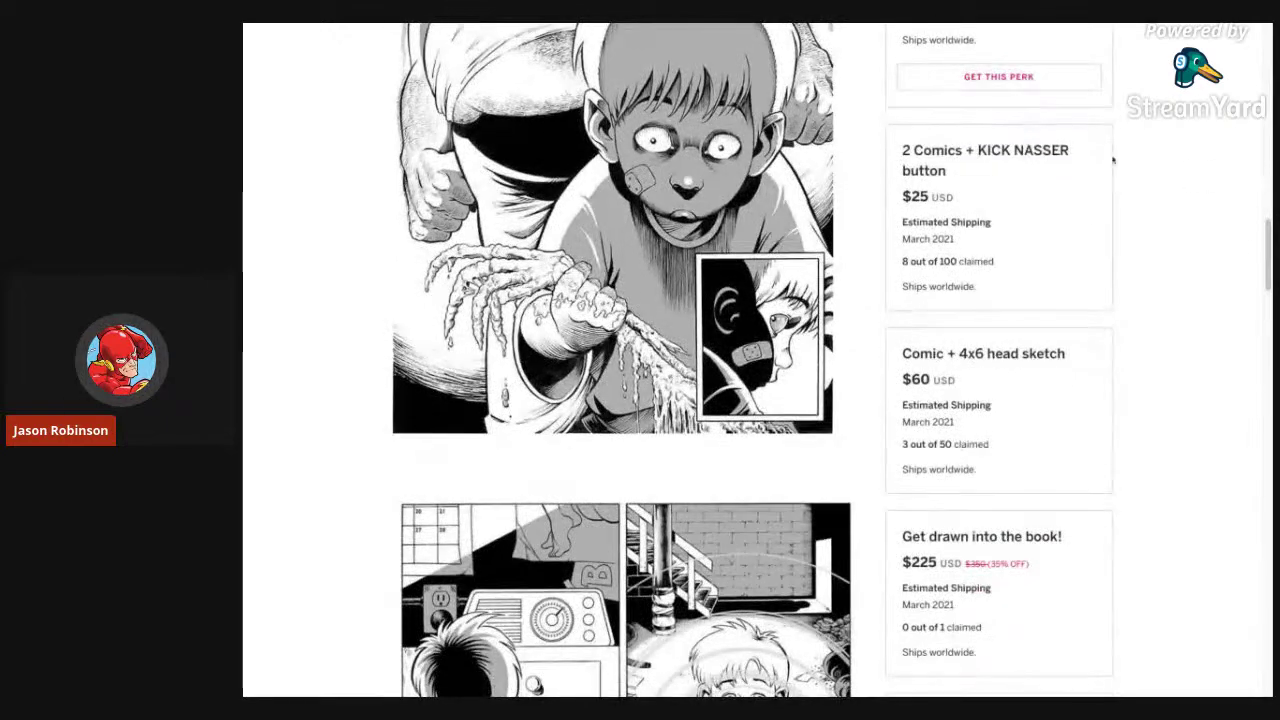
mouse_move(1042, 211)
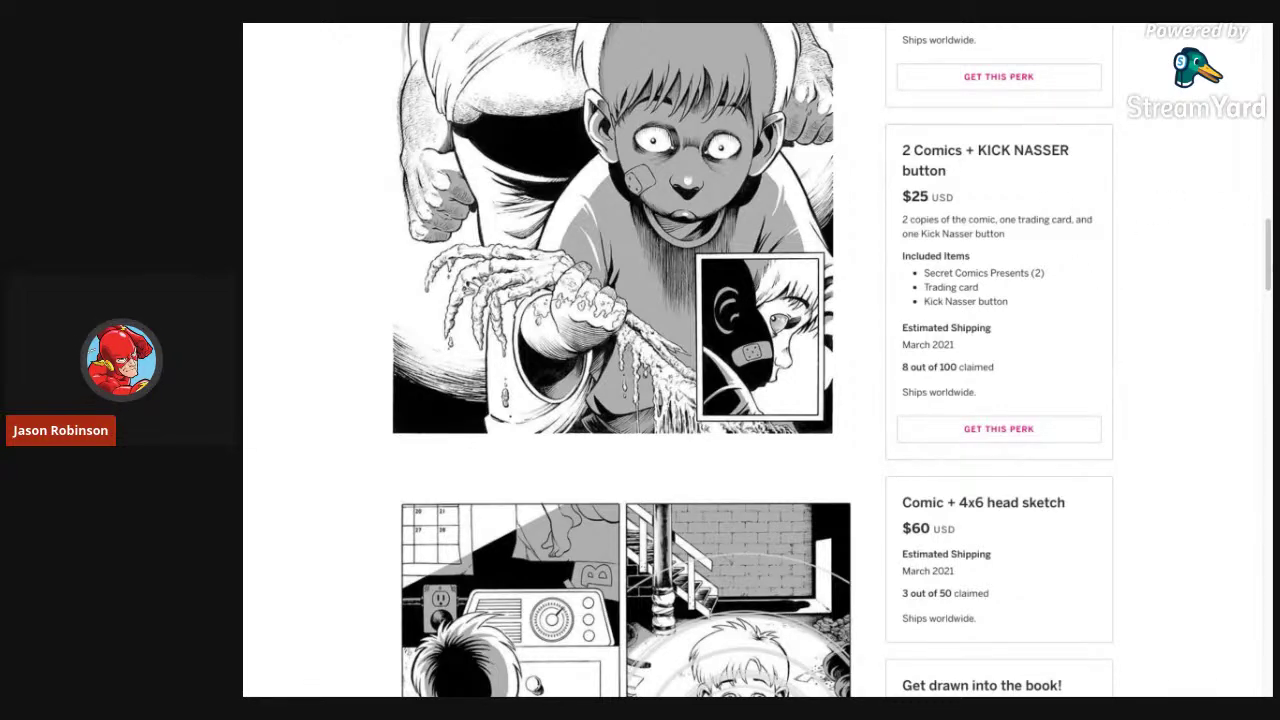
scroll(1268, 266, down, 1)
drag(1268, 268, 1268, 268)
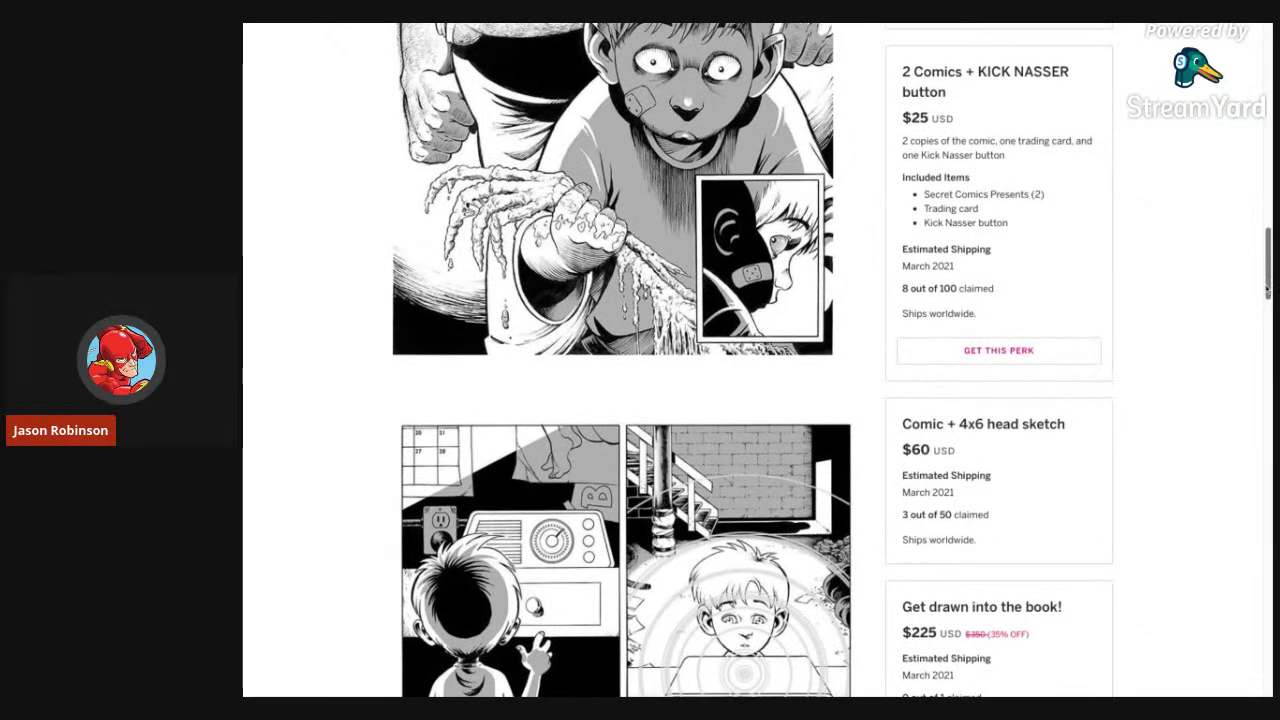
scroll(1267, 290, down, 3)
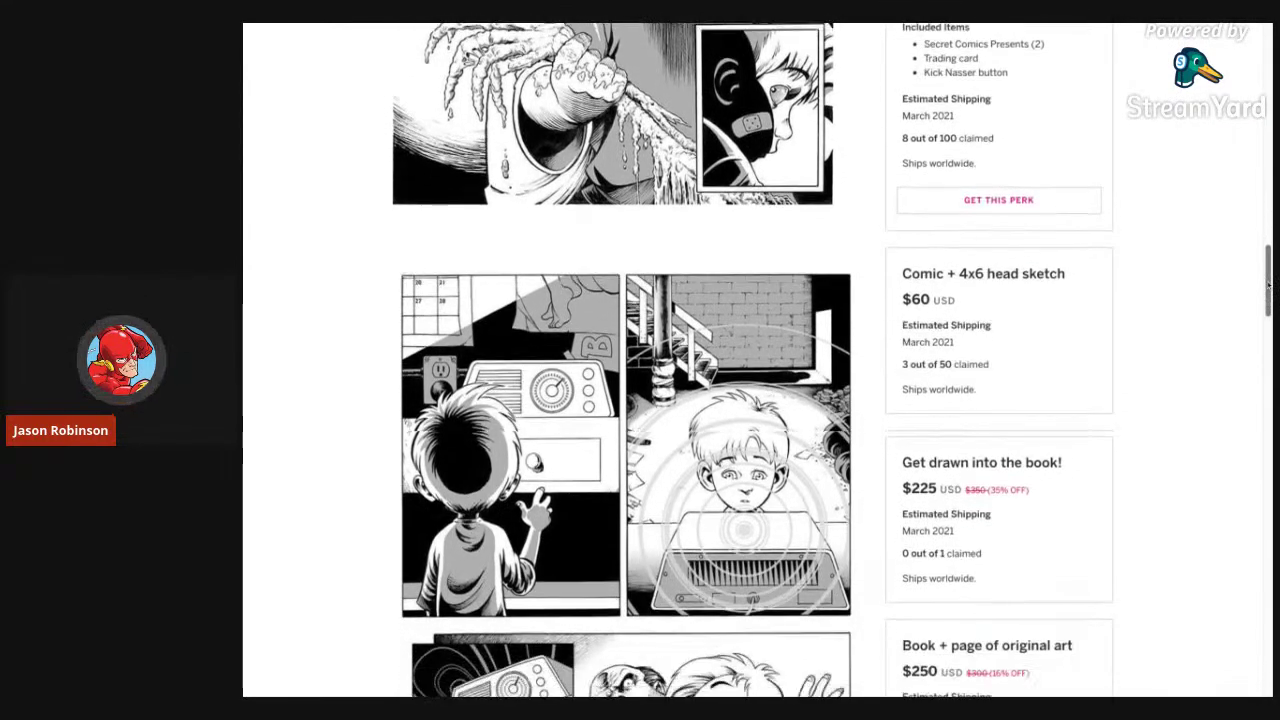
mouse_move(1040, 320)
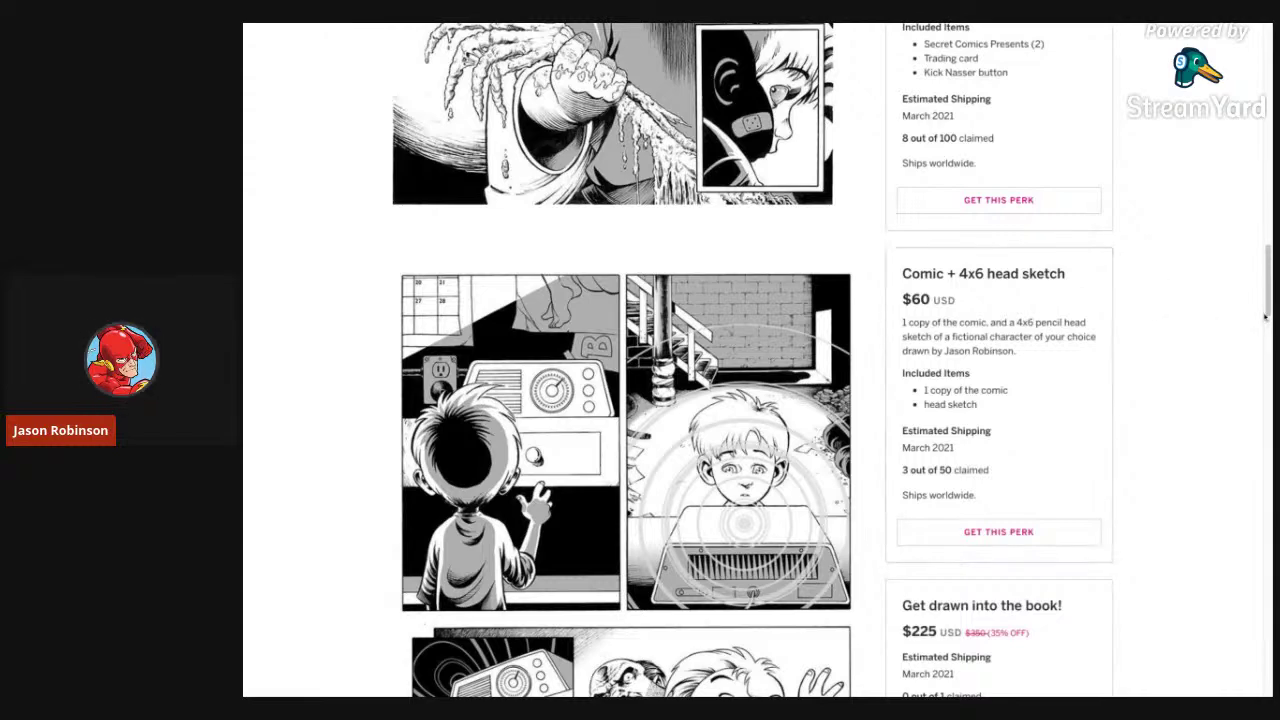
scroll(1265, 317, down, 2)
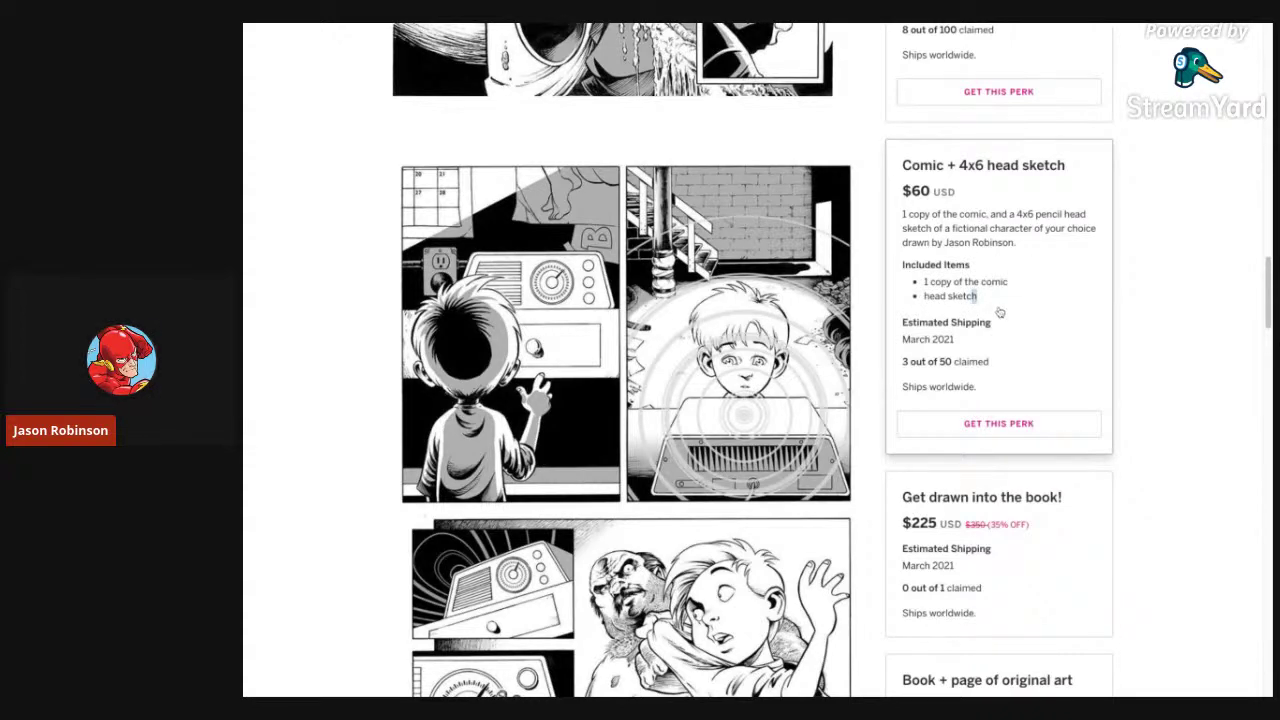
click(1004, 304)
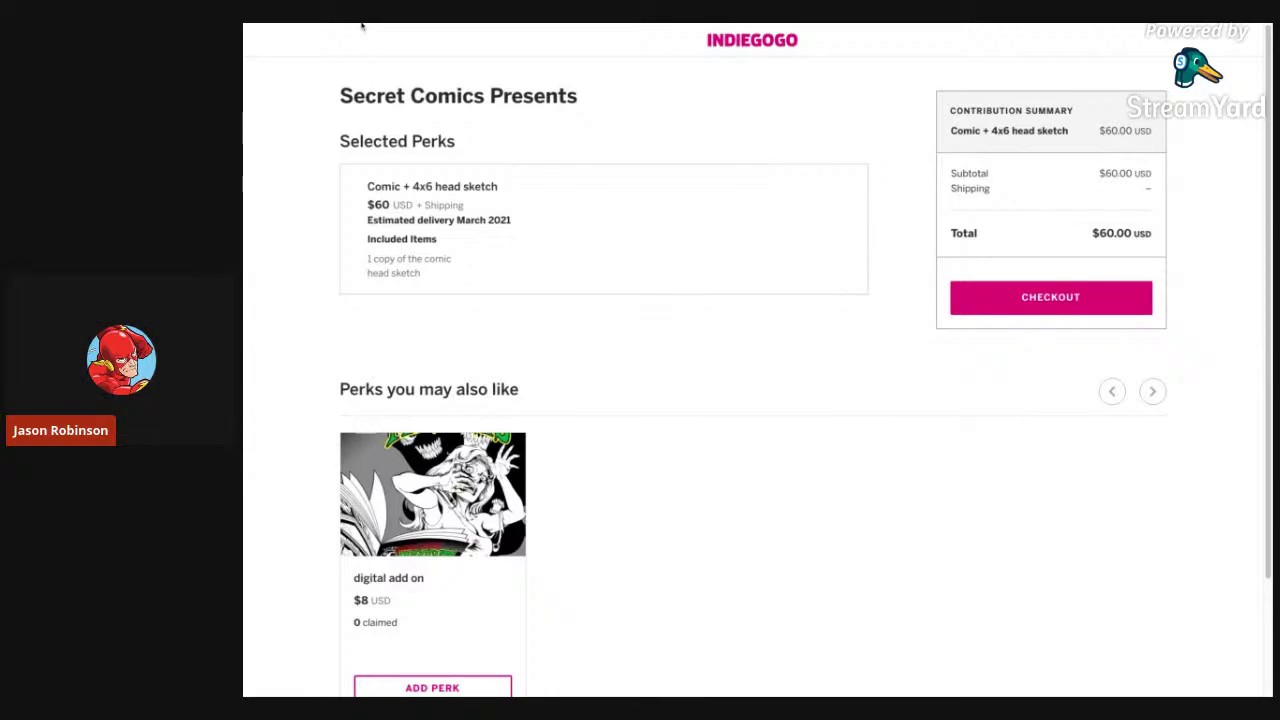
key(alt+Left)
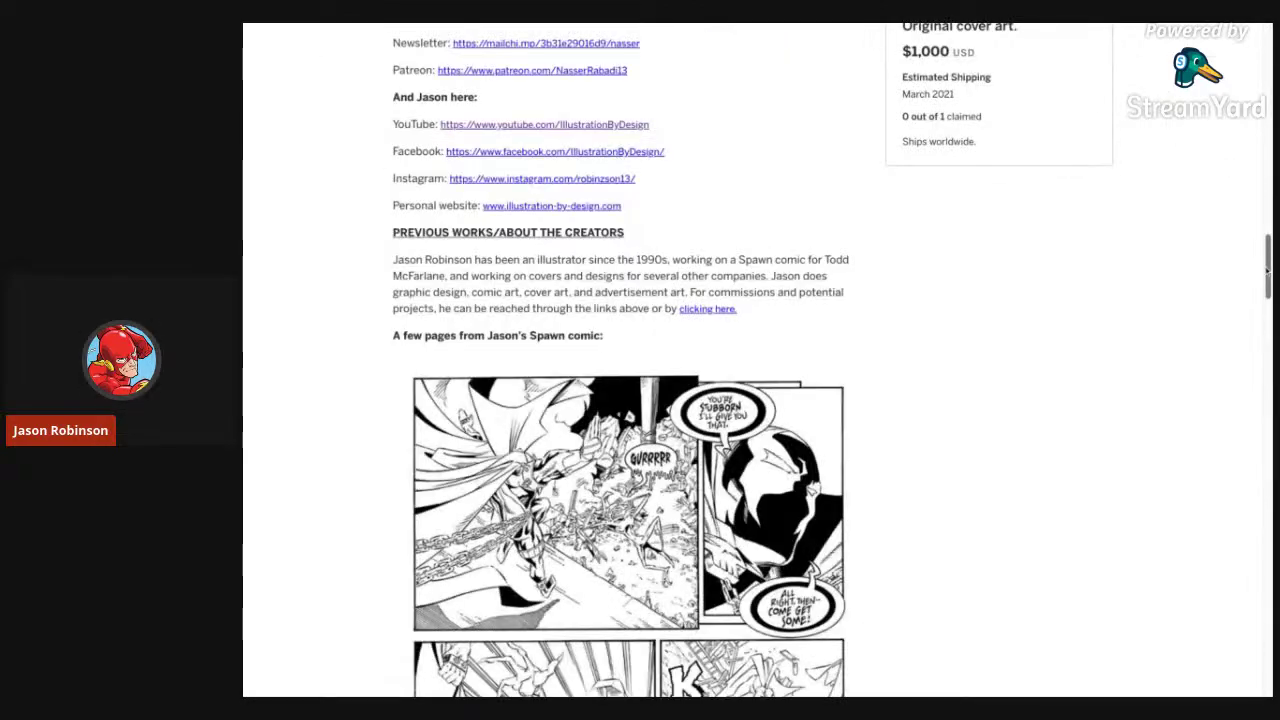
scroll(1267, 272, up, 8)
scroll(1267, 272, up, 1)
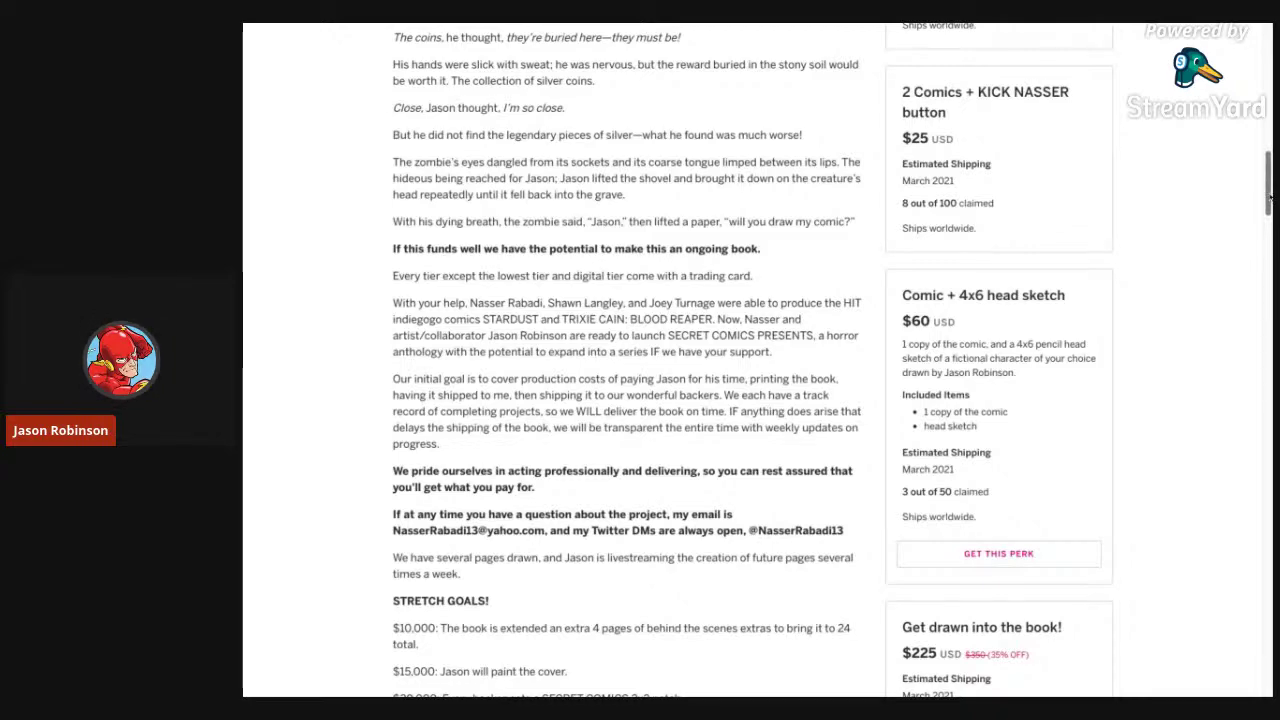
Show the full description and included items of the Get drawn into the book! perk.
scroll(1268, 198, down, 2)
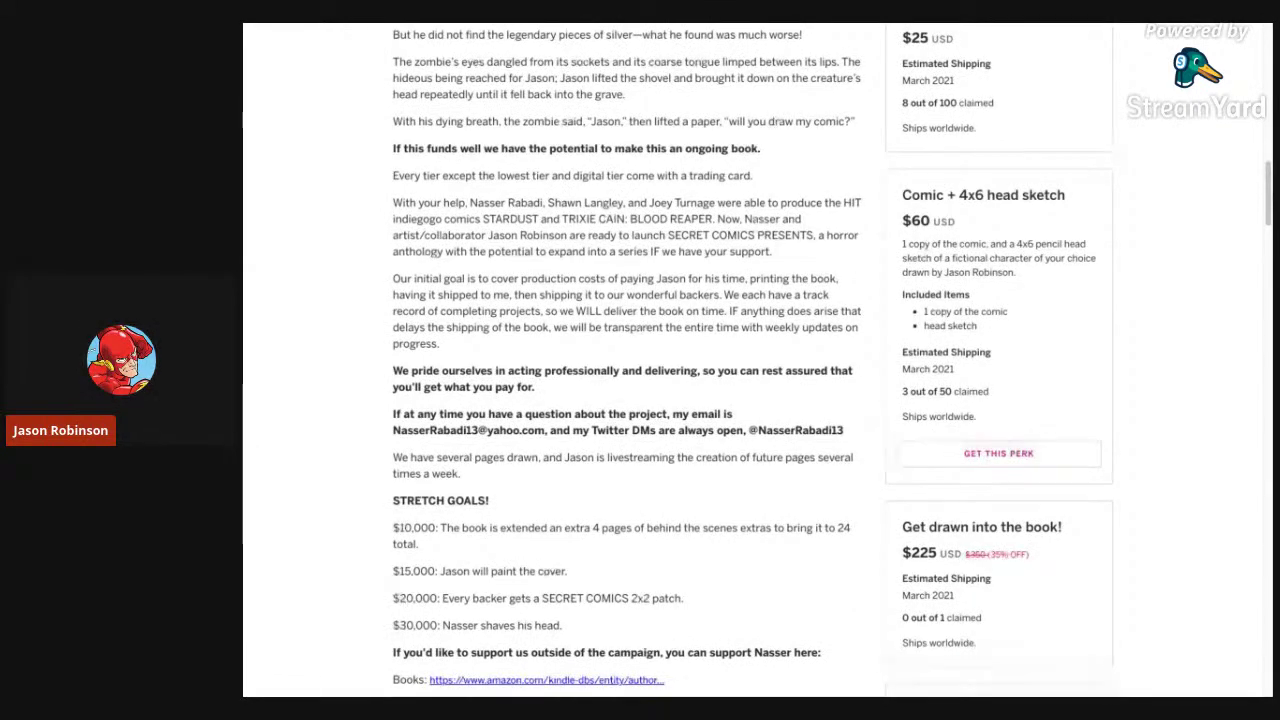
scroll(630, 360, down, 2)
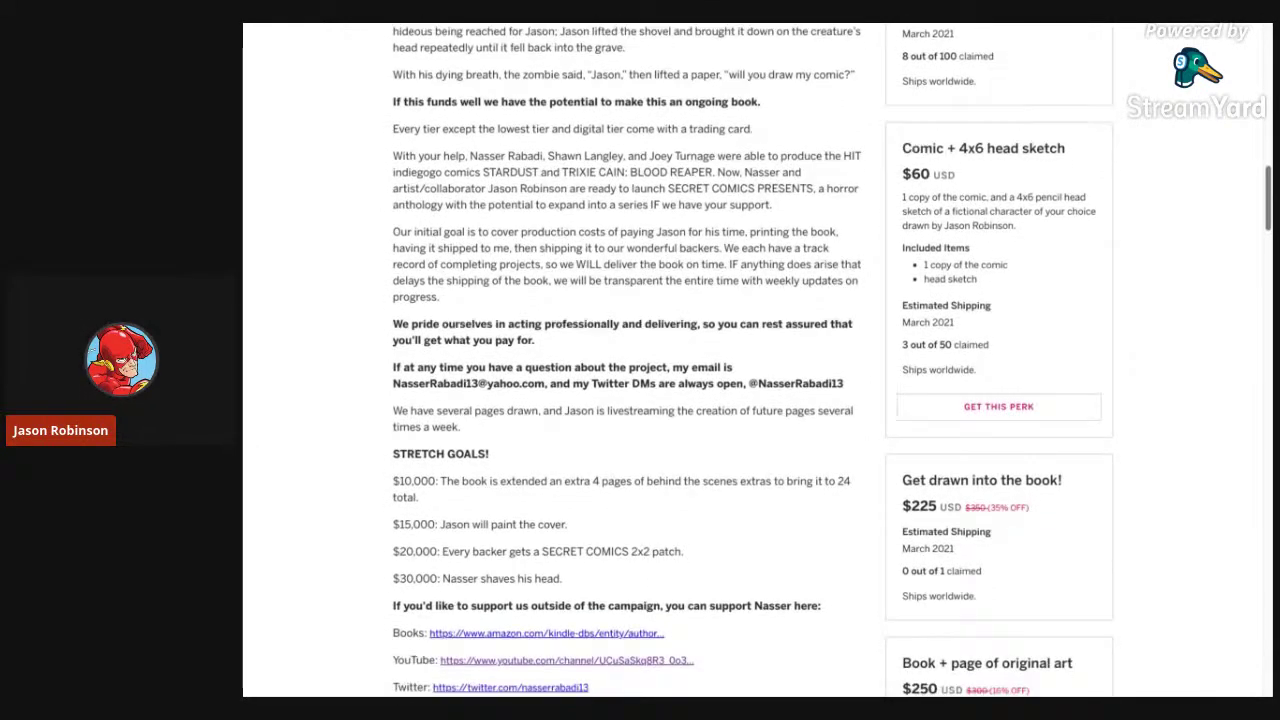
scroll(630, 360, up, 2)
scroll(630, 360, up, 1)
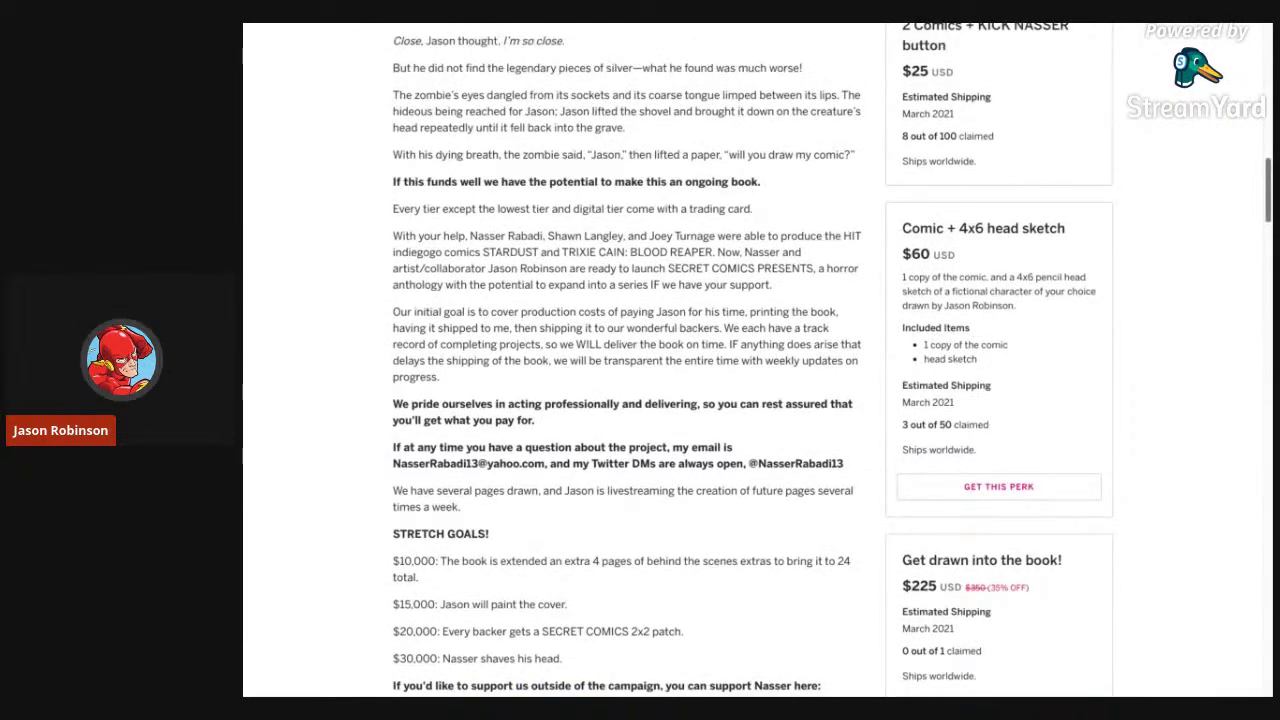
scroll(630, 360, down, 1)
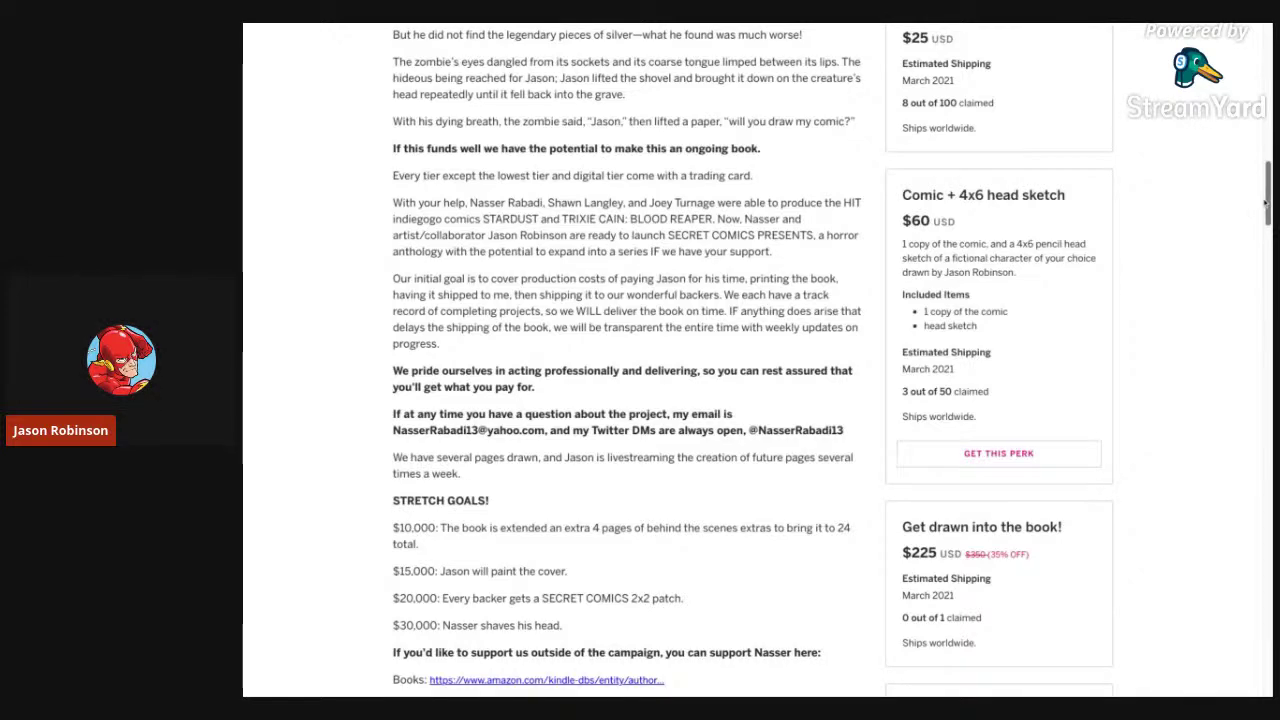
scroll(1267, 202, down, 2)
scroll(1267, 202, down, 3)
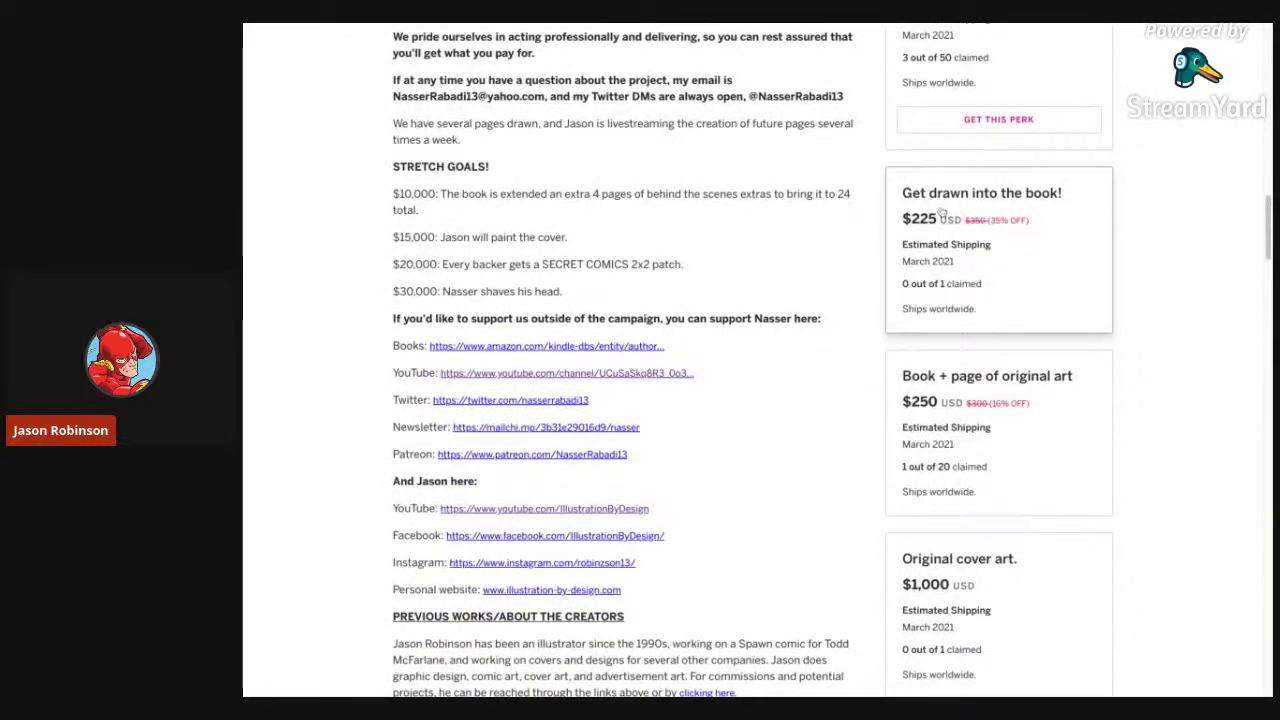
click(1069, 230)
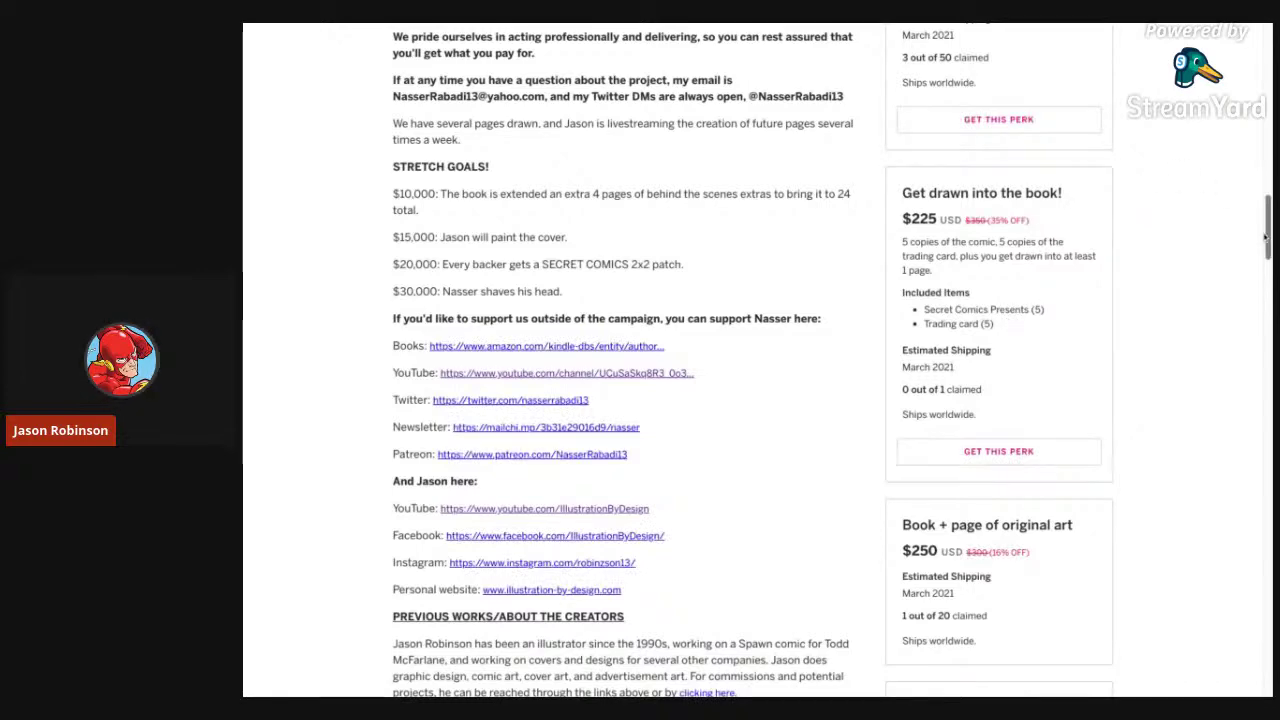
Show the full description and included items of the Book + page of original art perk.
drag(1268, 238, 1270, 240)
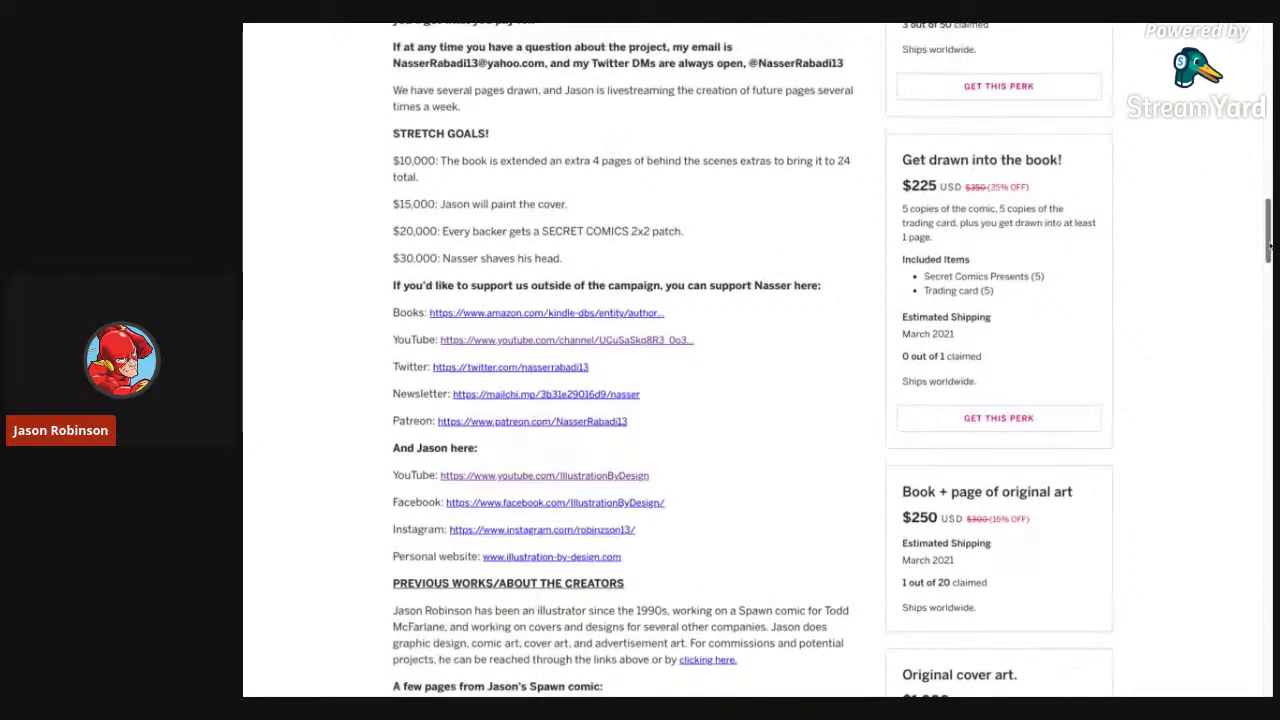
scroll(1268, 256, down, 1)
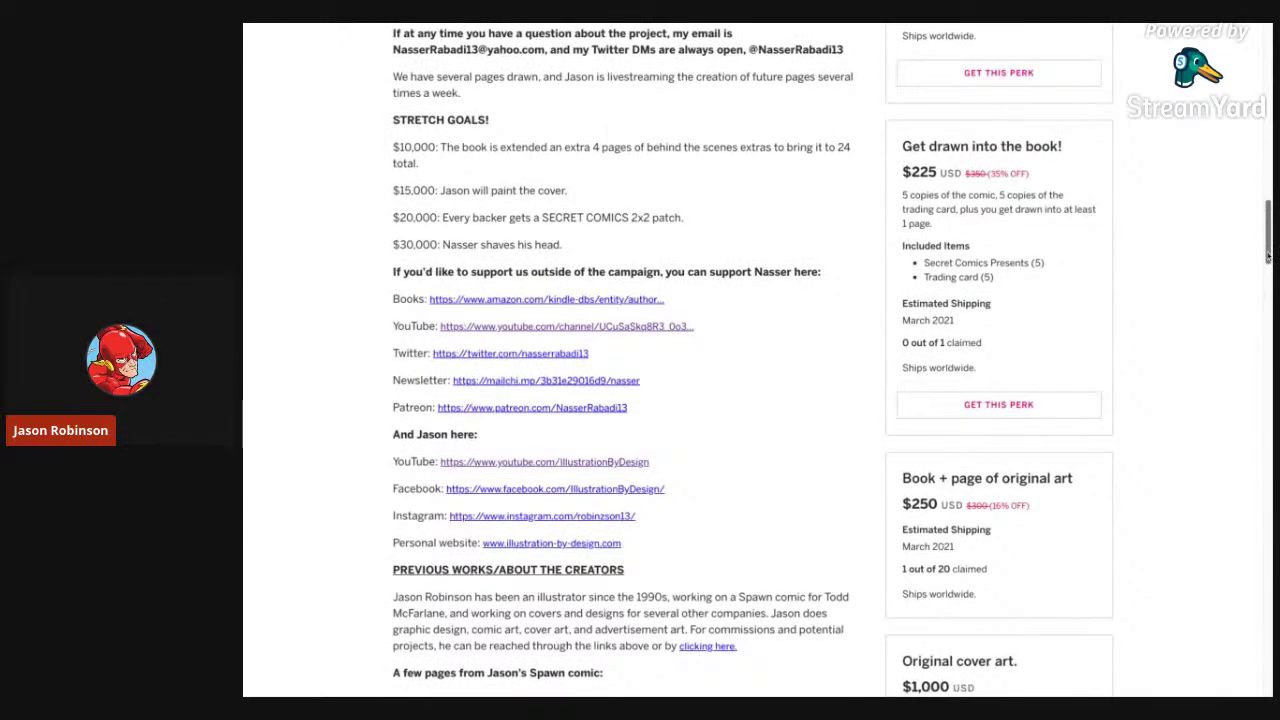
scroll(1268, 256, down, 1)
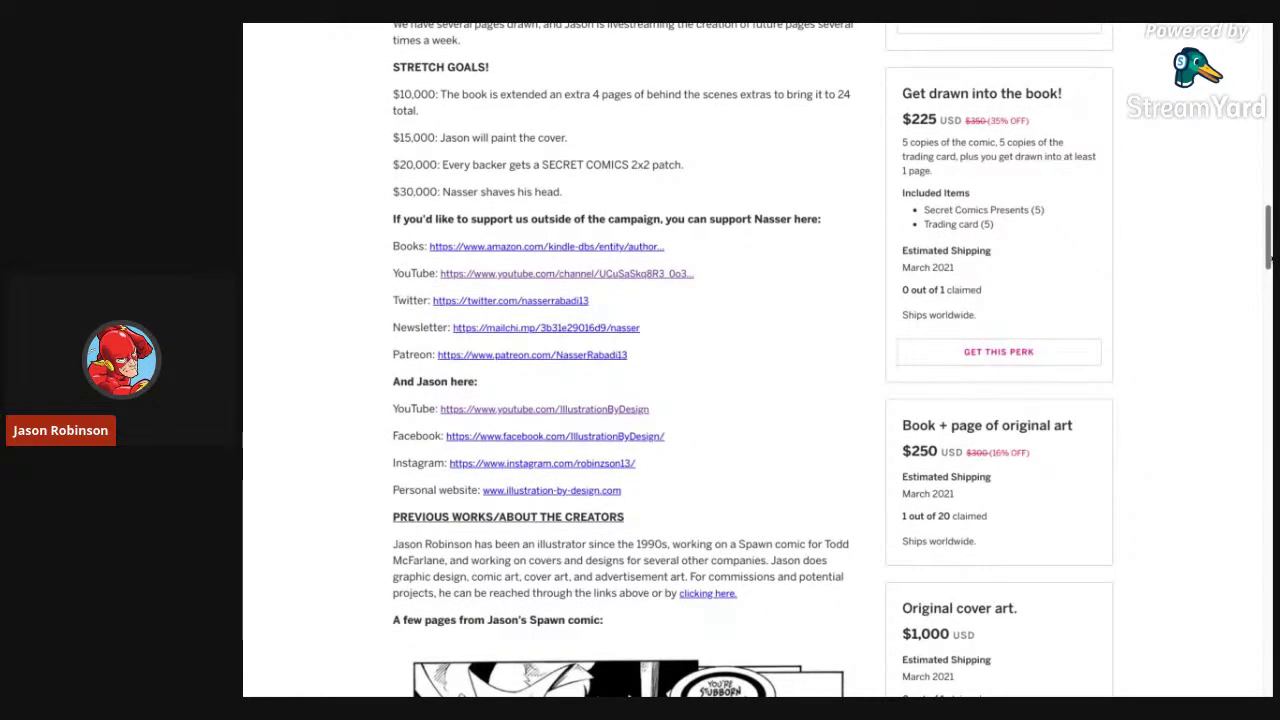
scroll(1268, 256, up, 1)
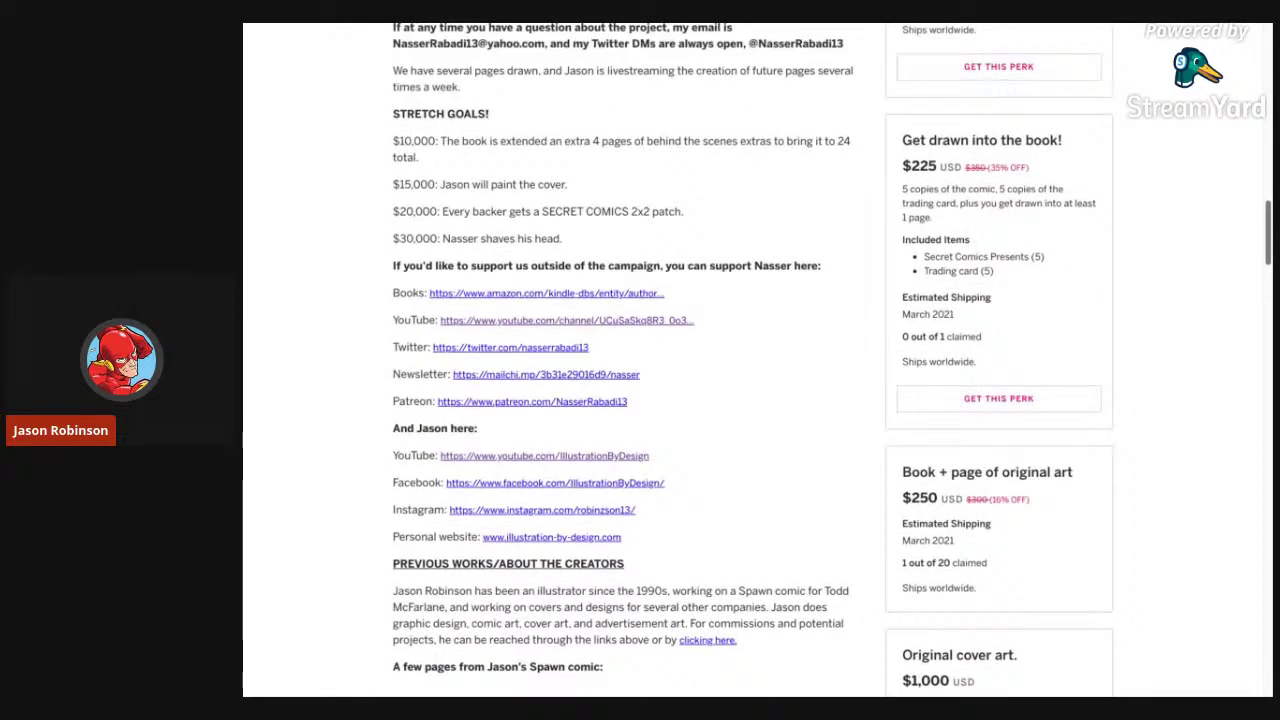
scroll(1268, 256, down, 3)
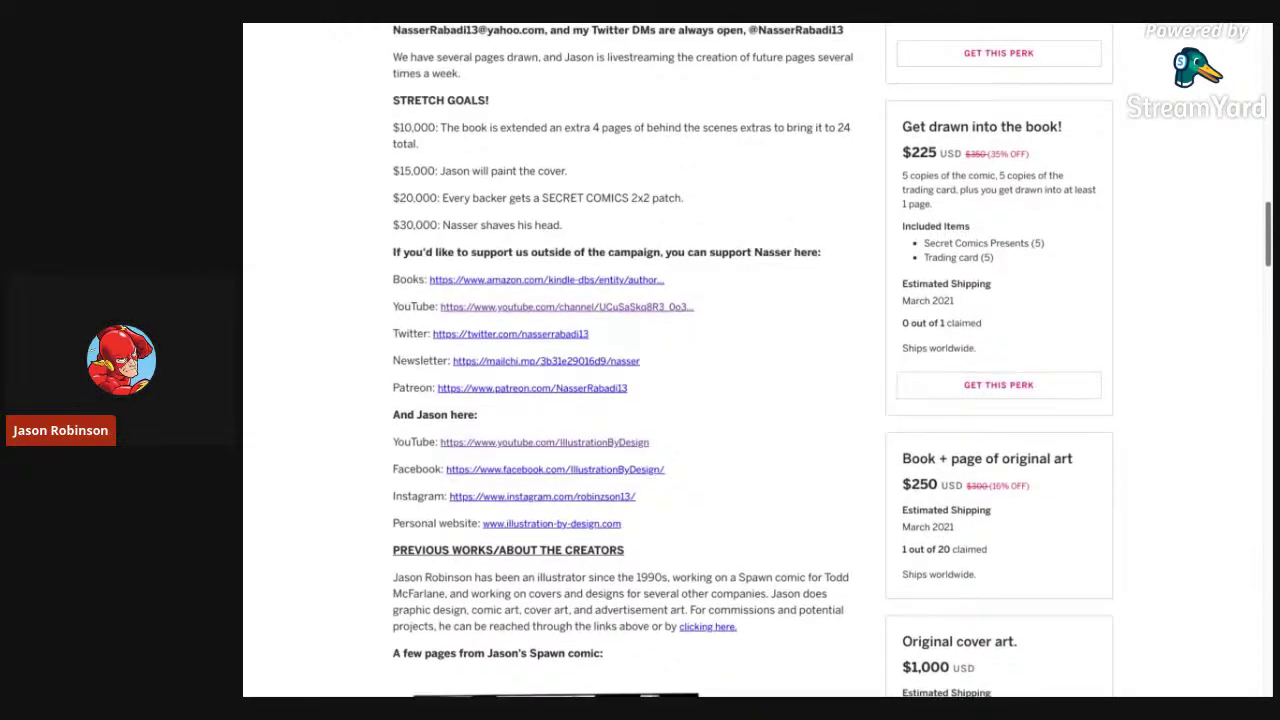
scroll(1268, 256, down, 3)
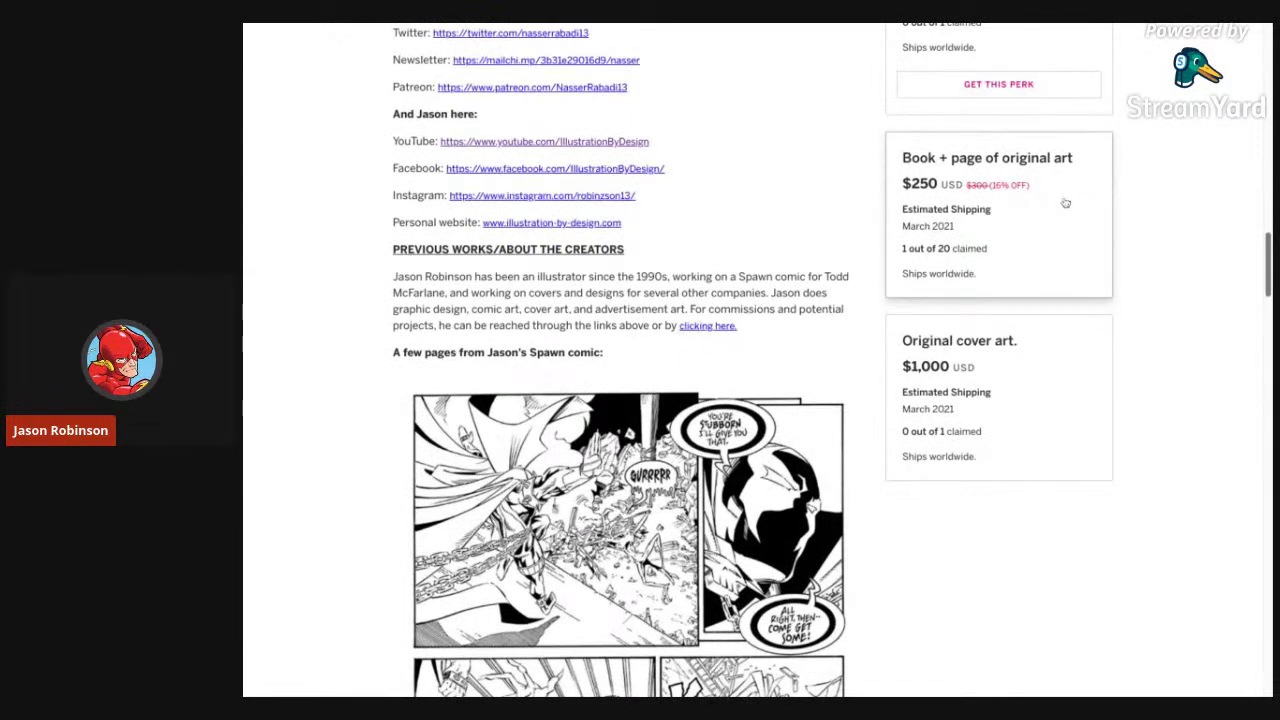
click(1073, 200)
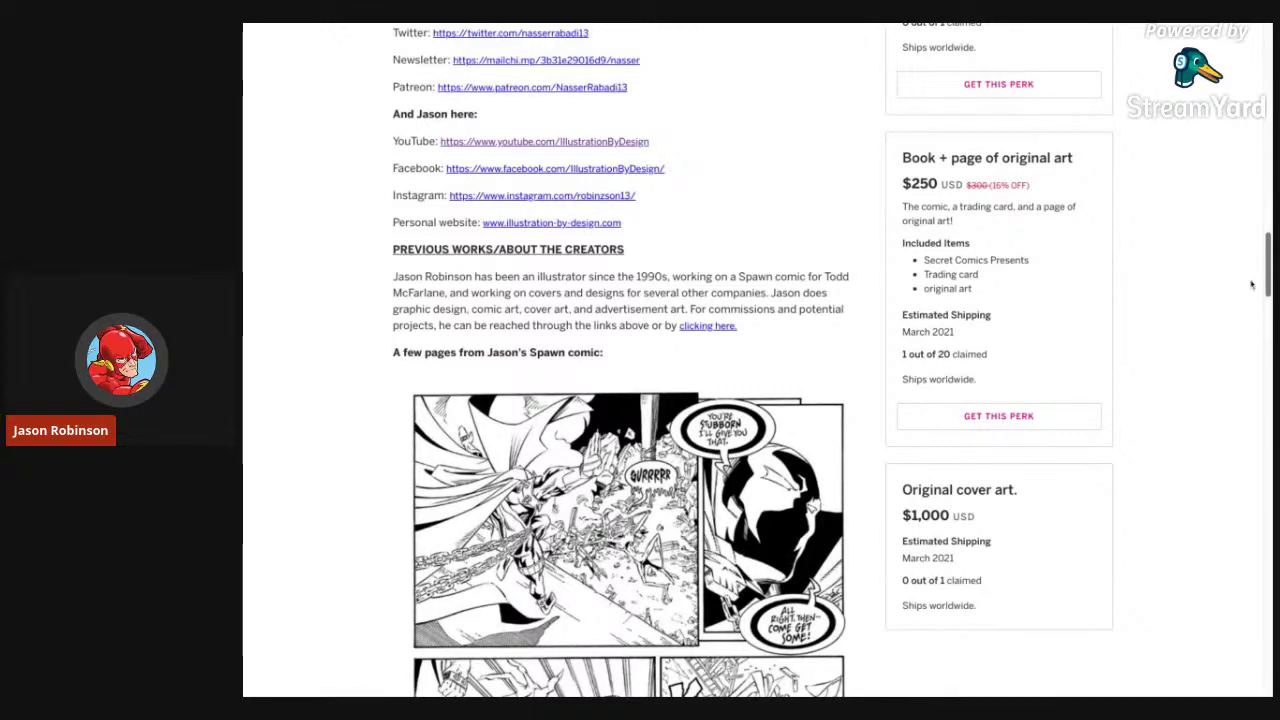
Show the full description and included items of the Original cover art perk.
scroll(1093, 162, down, 4)
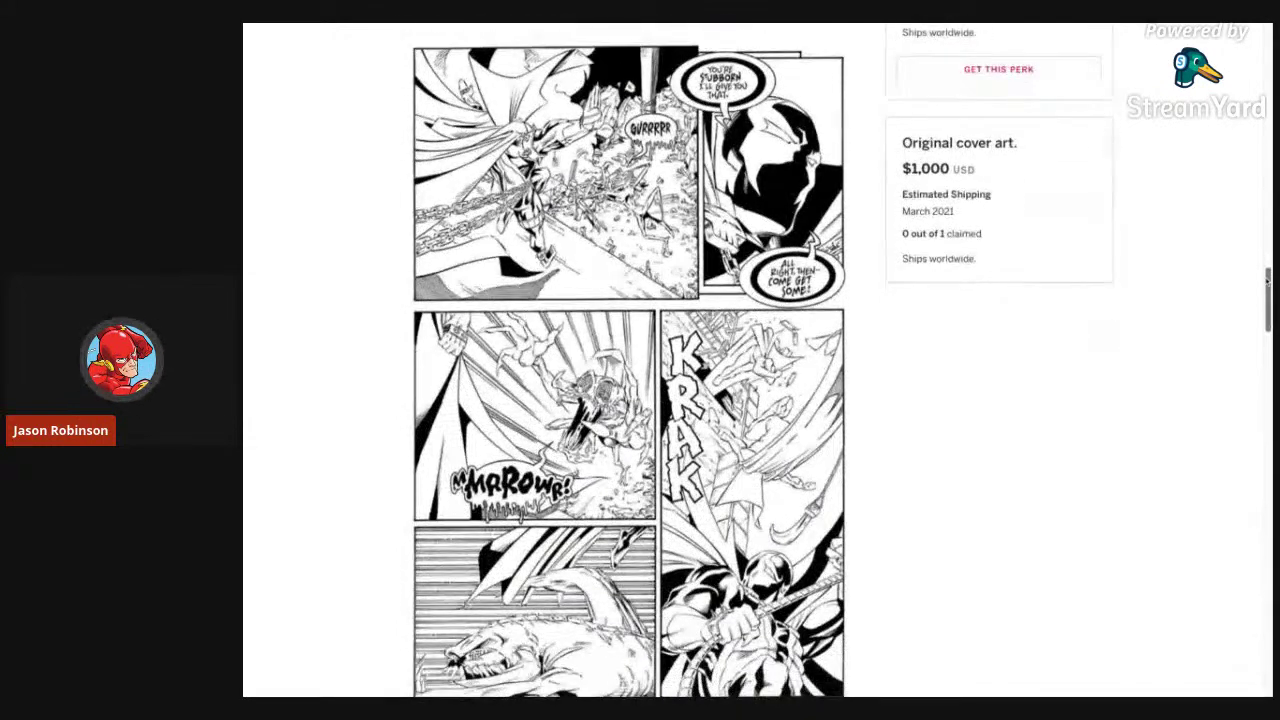
mouse_move(1057, 171)
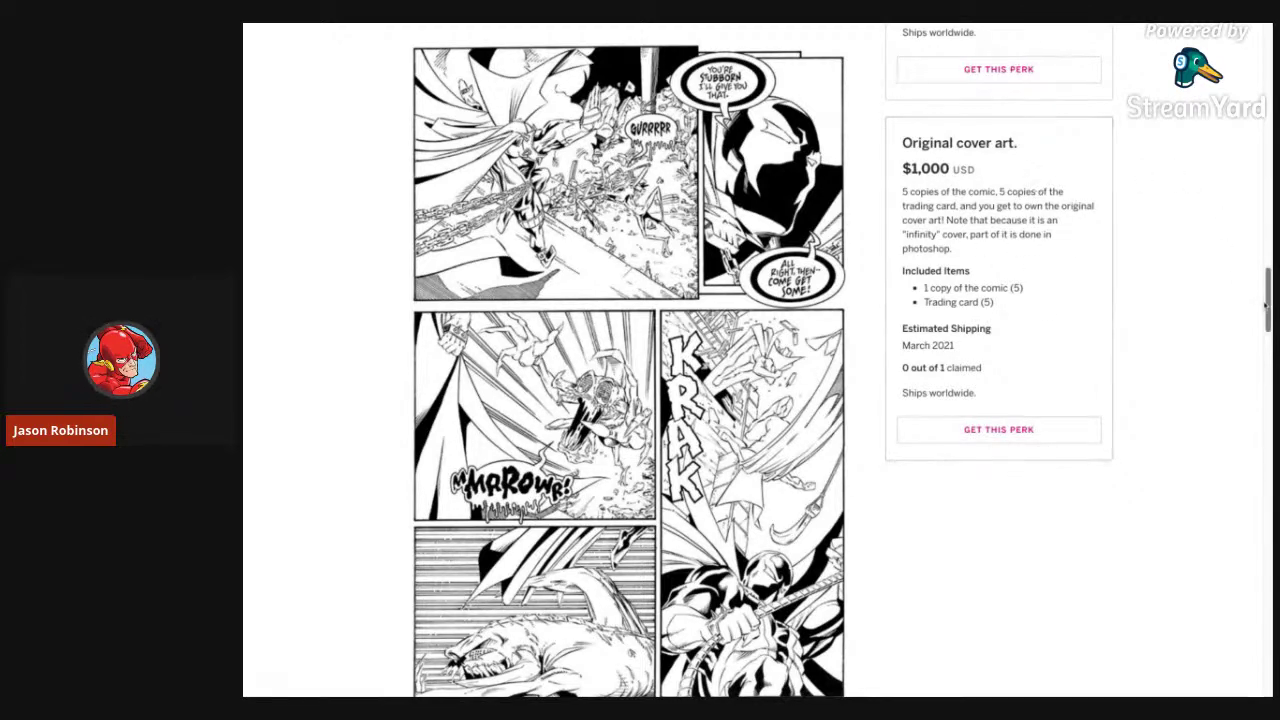
scroll(1265, 305, up, 1)
scroll(1265, 305, down, 1)
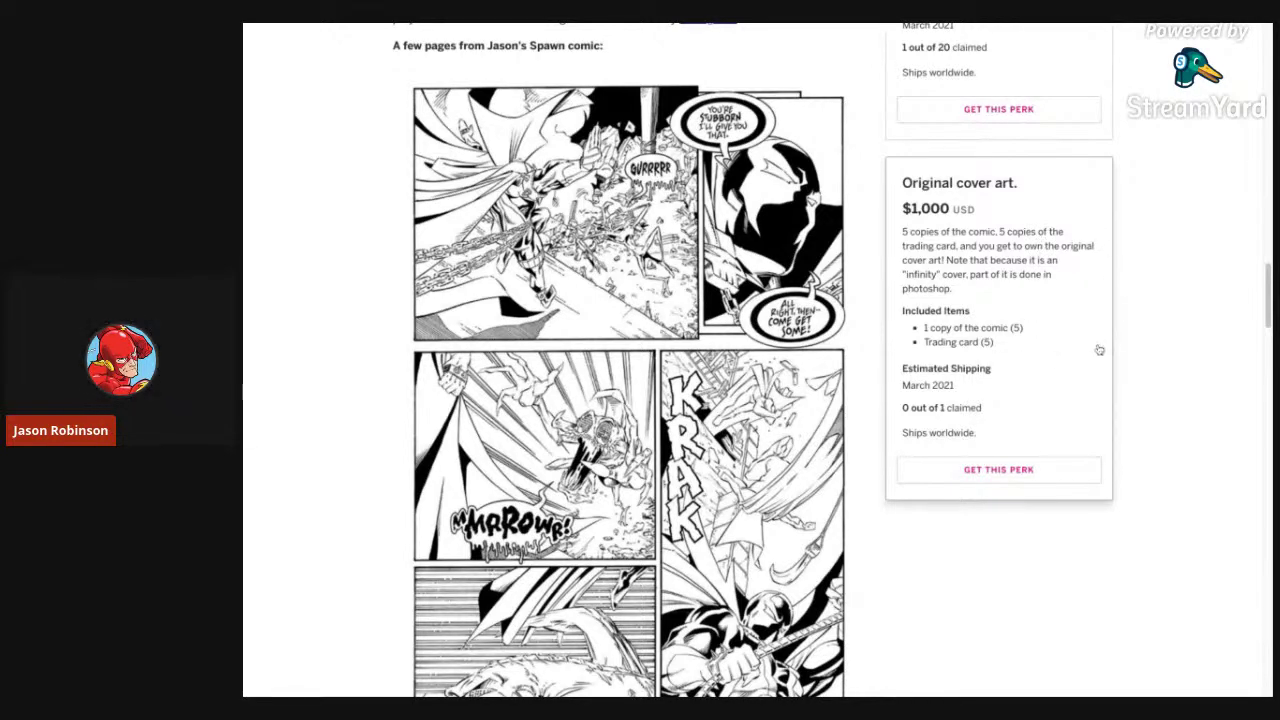
Return to the Secret Comics Presents cover artwork near the start of the campaign story.
scroll(1270, 287, up, 4)
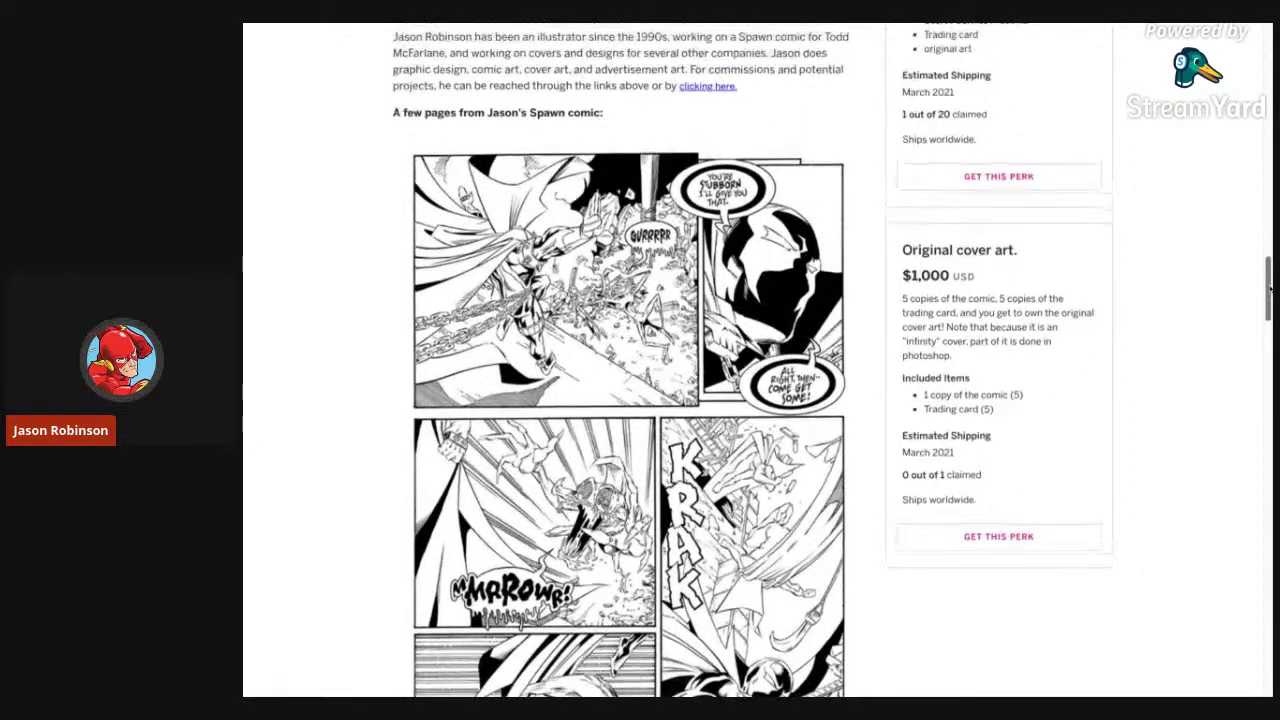
scroll(1270, 287, up, 20)
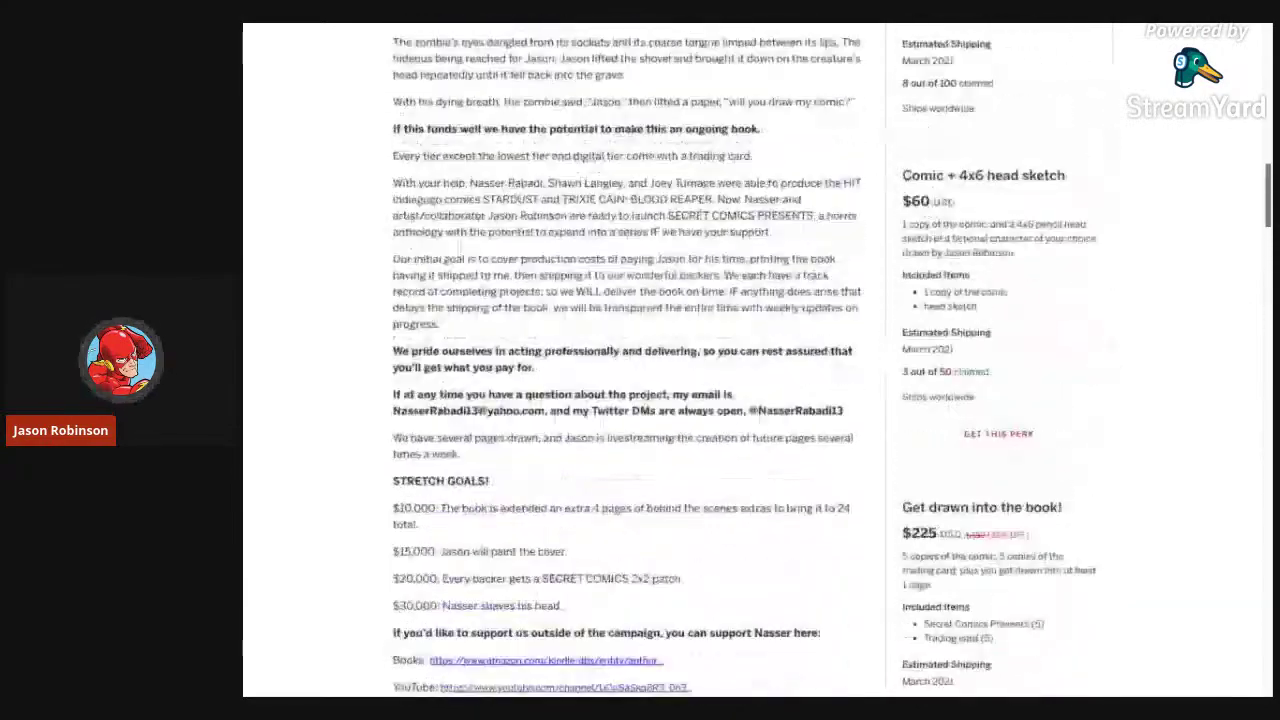
scroll(757, 360, down, 2)
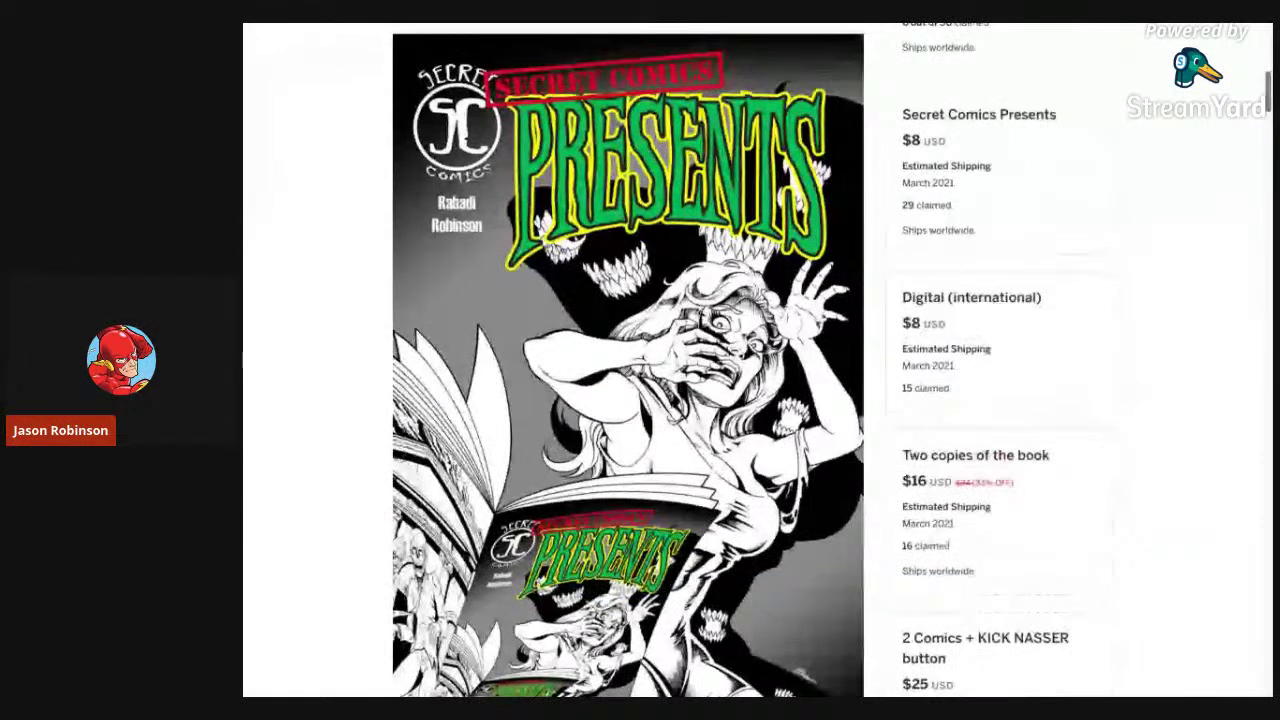
scroll(831, 362, down, 1)
scroll(1227, 156, down, 3)
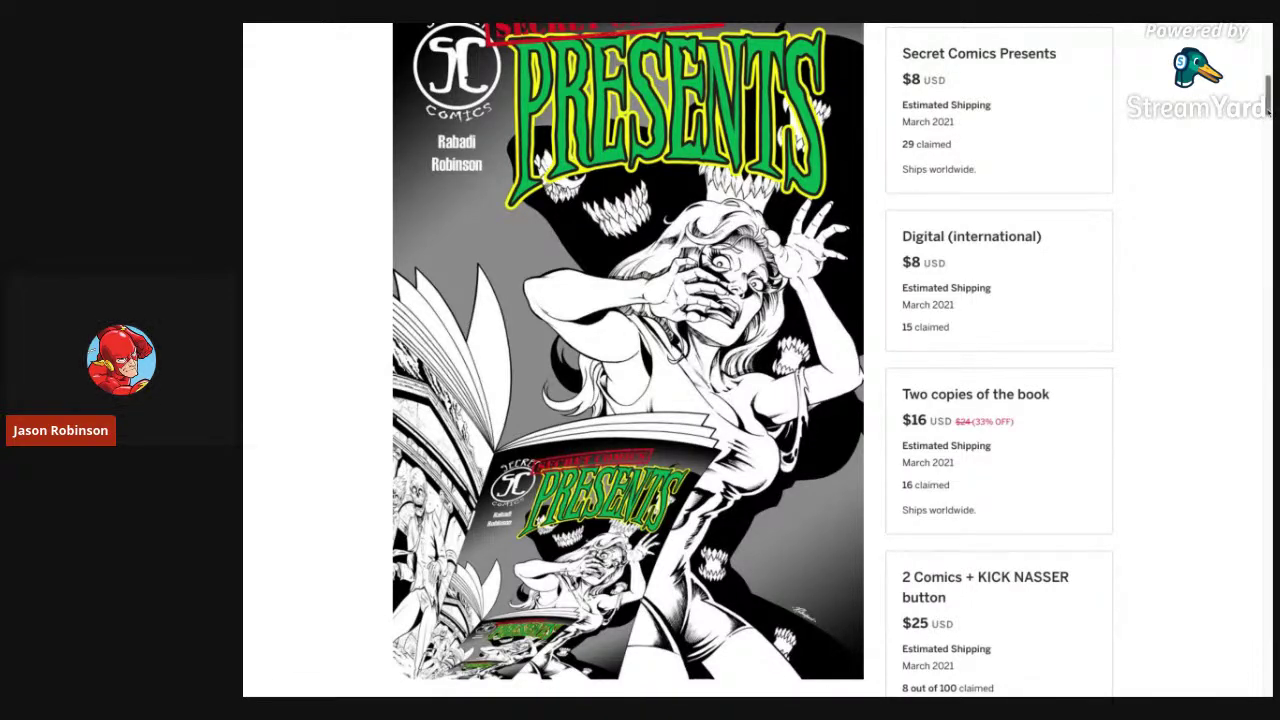
scroll(1266, 112, up, 1)
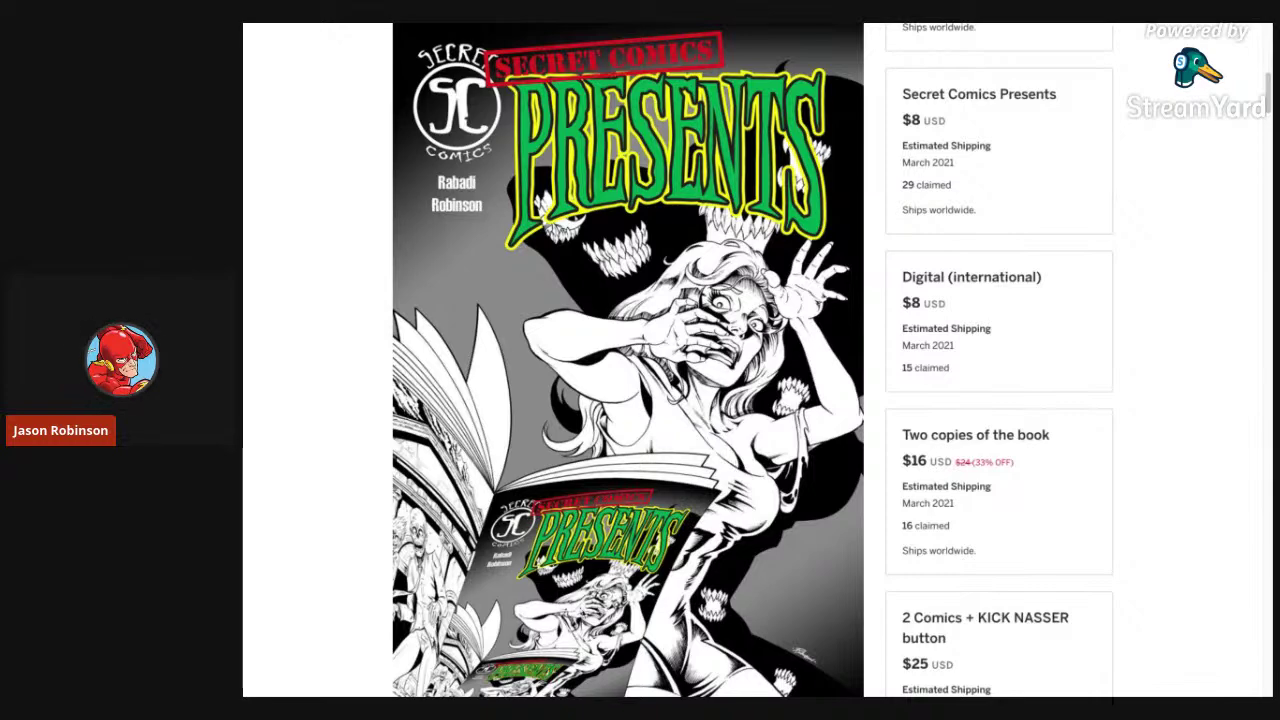
scroll(1256, 118, down, 2)
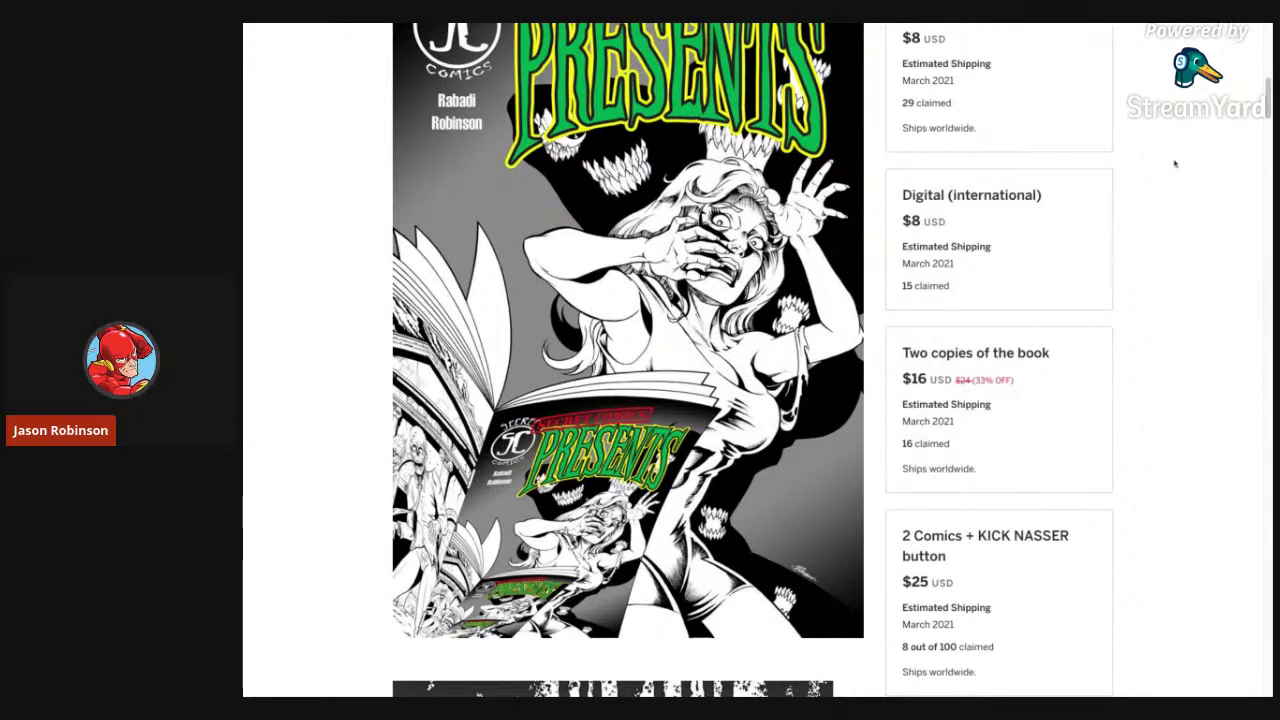
scroll(1267, 113, up, 1)
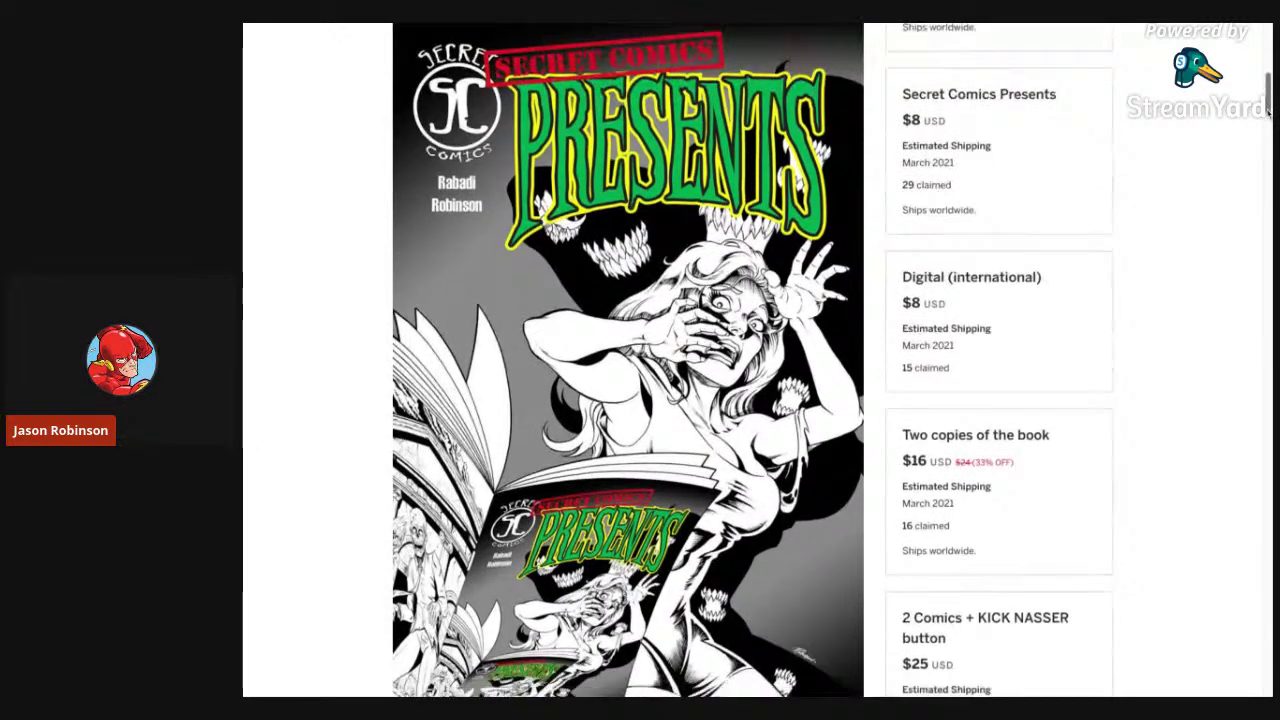
scroll(1267, 113, down, 1)
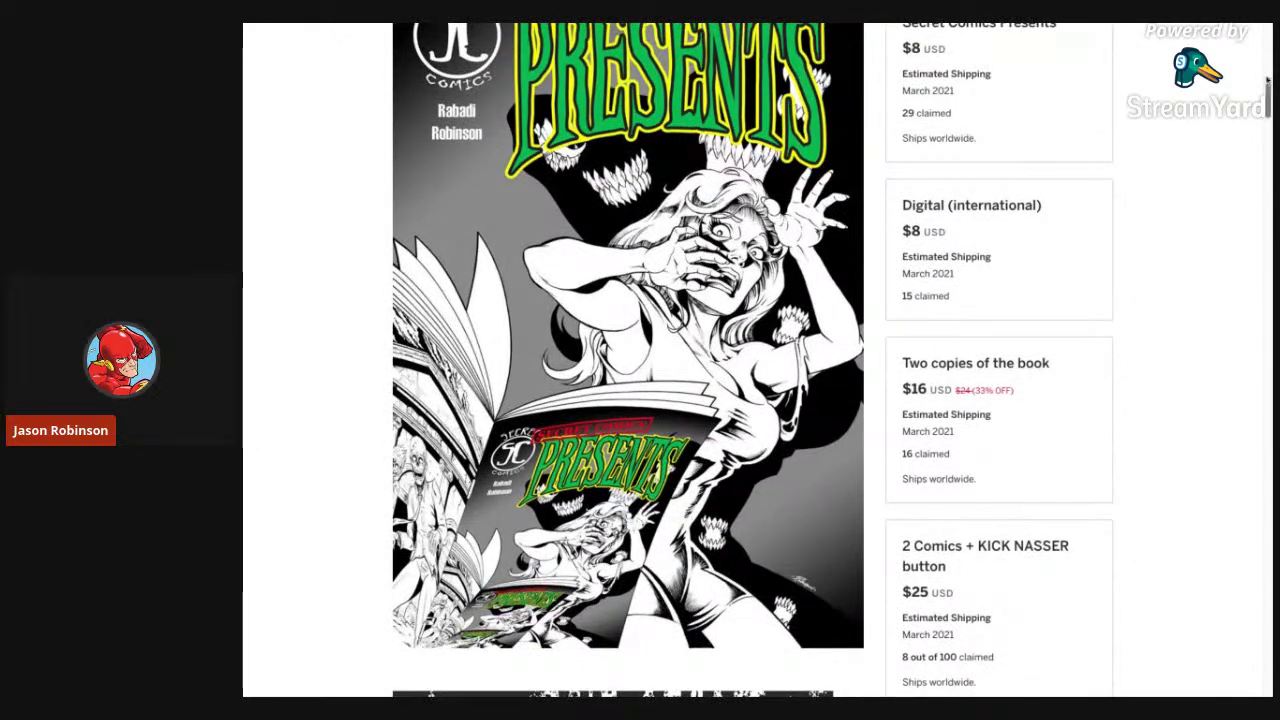
scroll(1267, 113, up, 2)
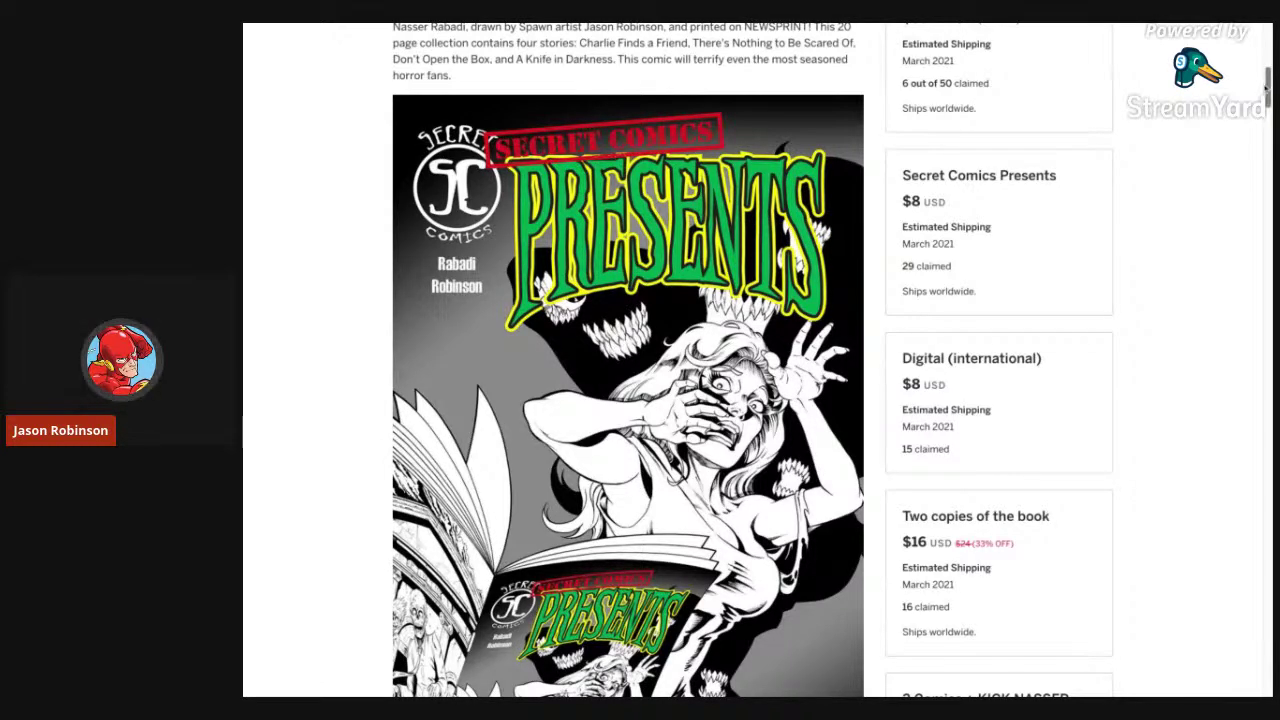
scroll(1266, 88, down, 2)
scroll(1266, 88, down, 2)
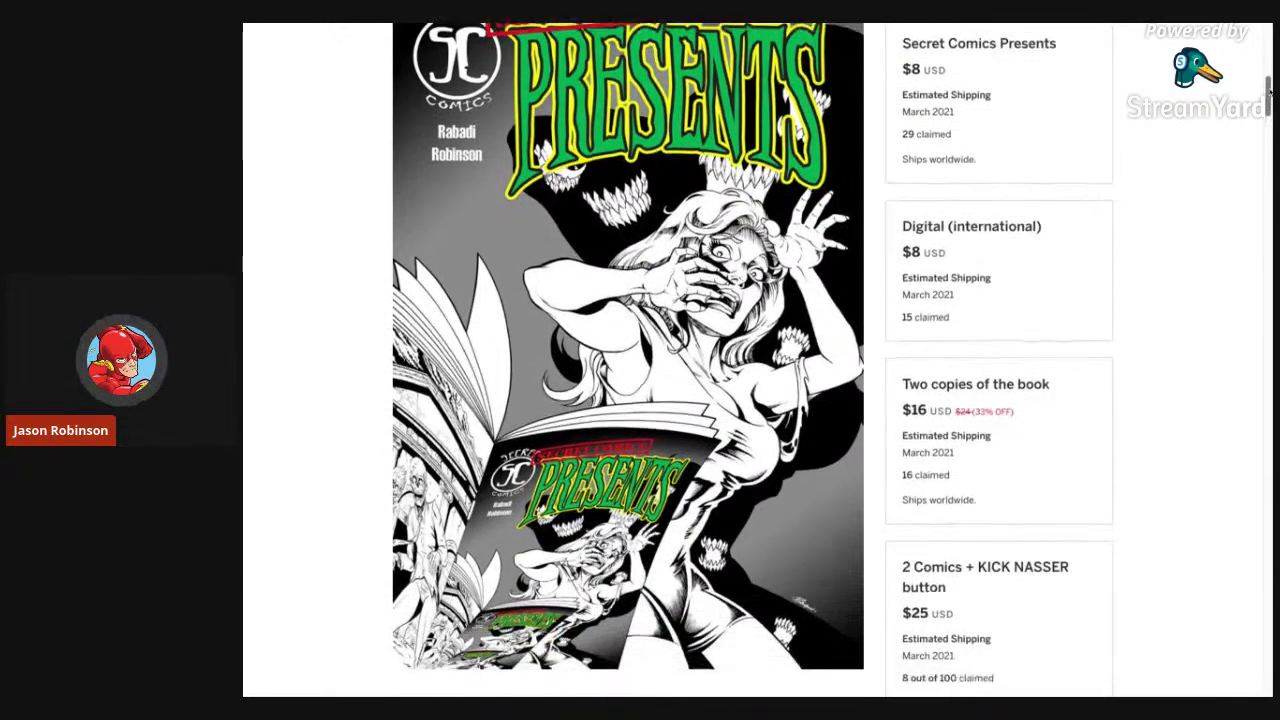
scroll(1266, 88, up, 1)
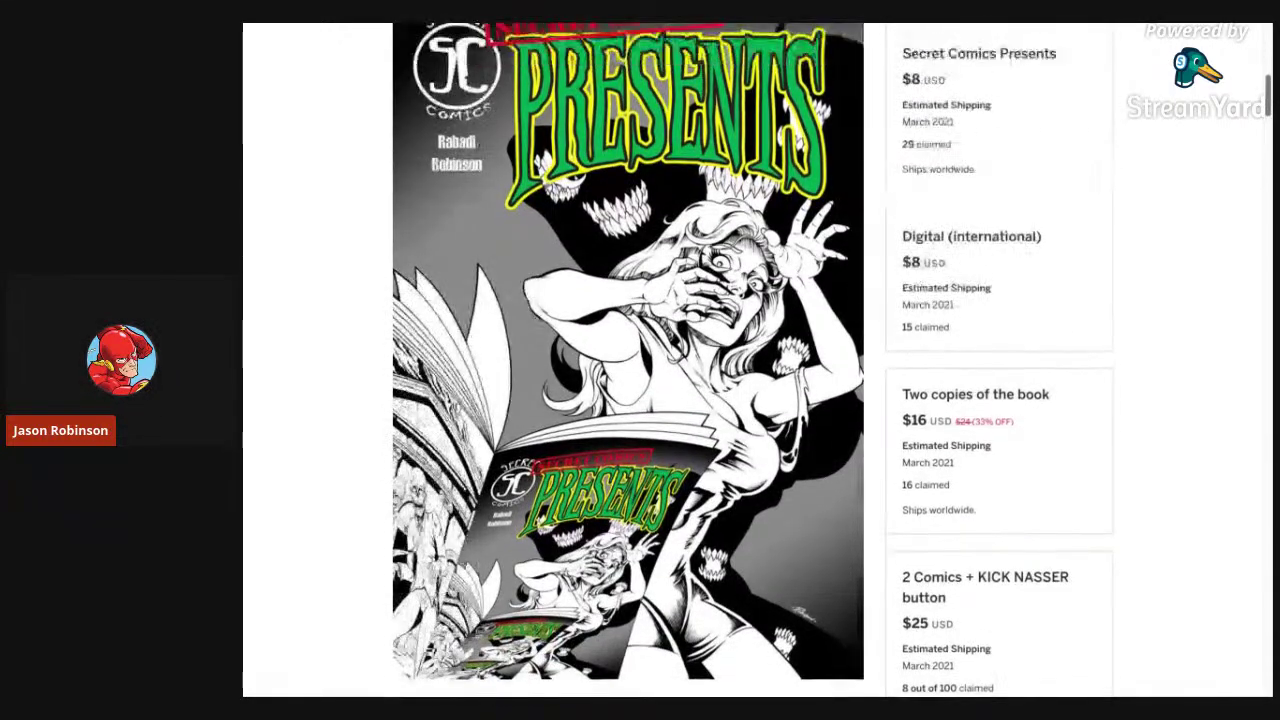
scroll(757, 360, up, 1)
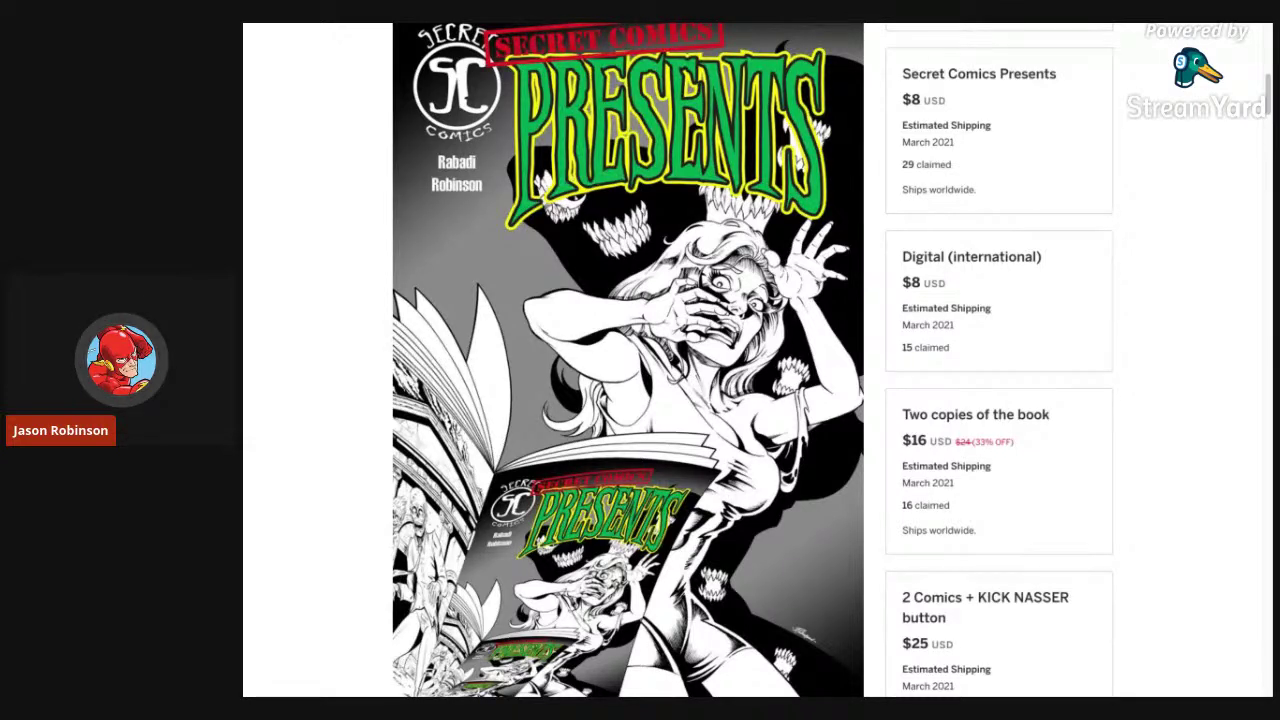
scroll(1266, 113, up, 1)
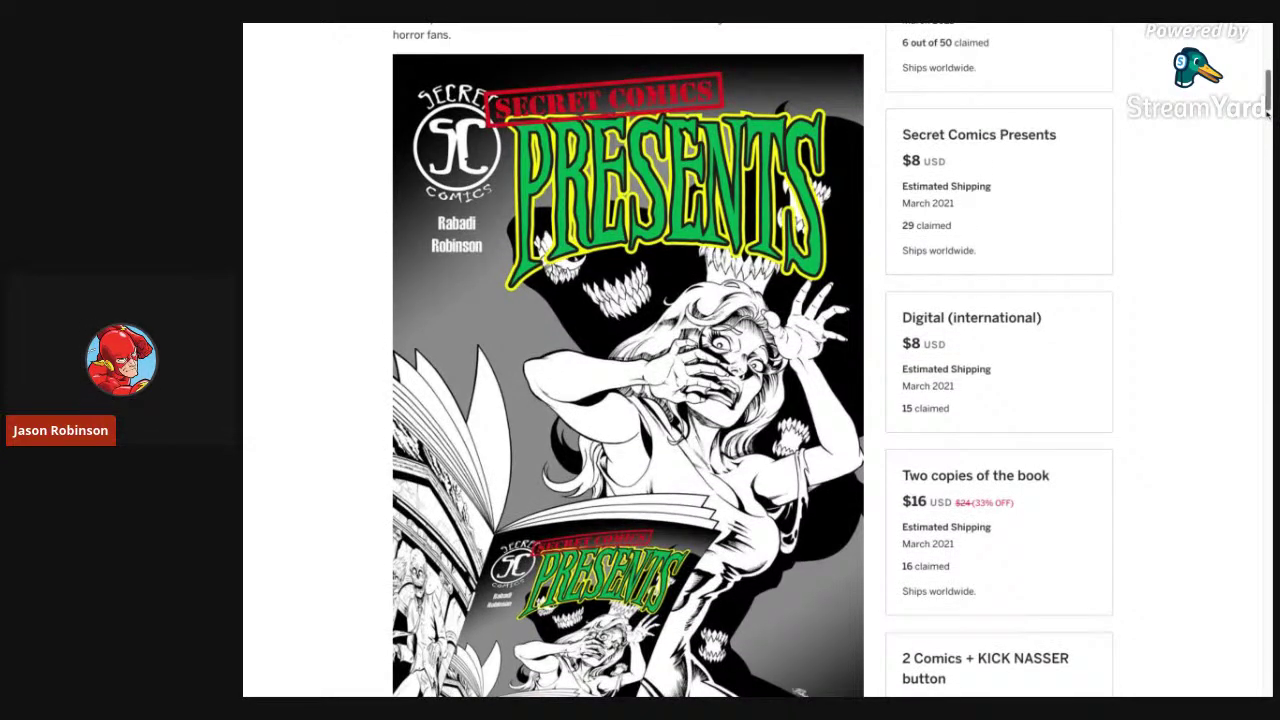
scroll(1266, 113, up, 3)
scroll(1266, 113, down, 5)
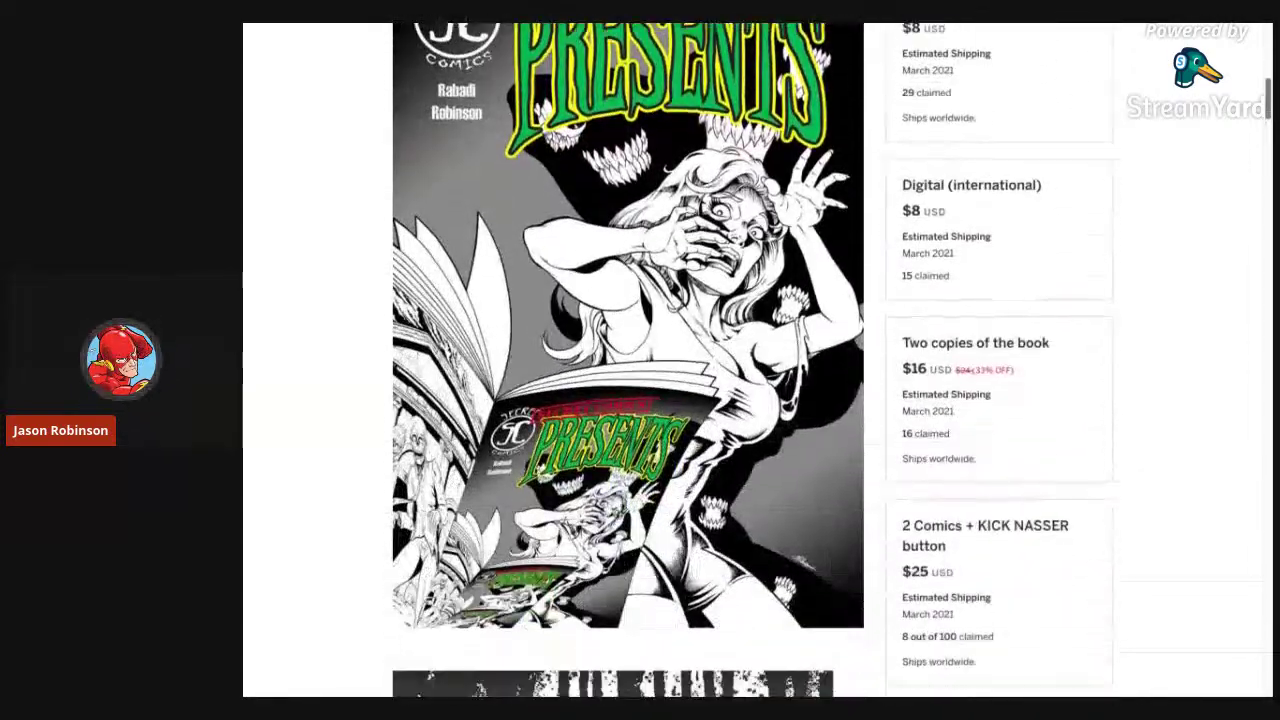
Examine the interior preview art below the cover, including the boy in the forest and the radio panels.
scroll(1266, 113, down, 3)
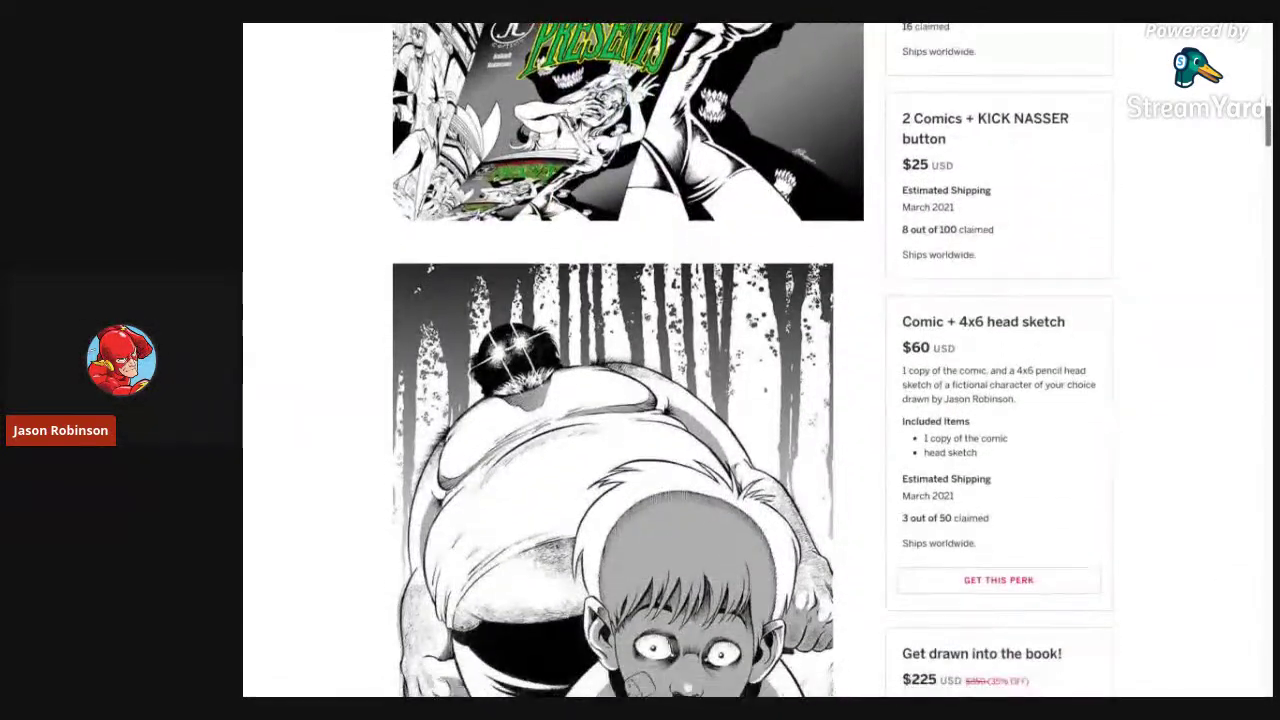
scroll(1266, 113, down, 2)
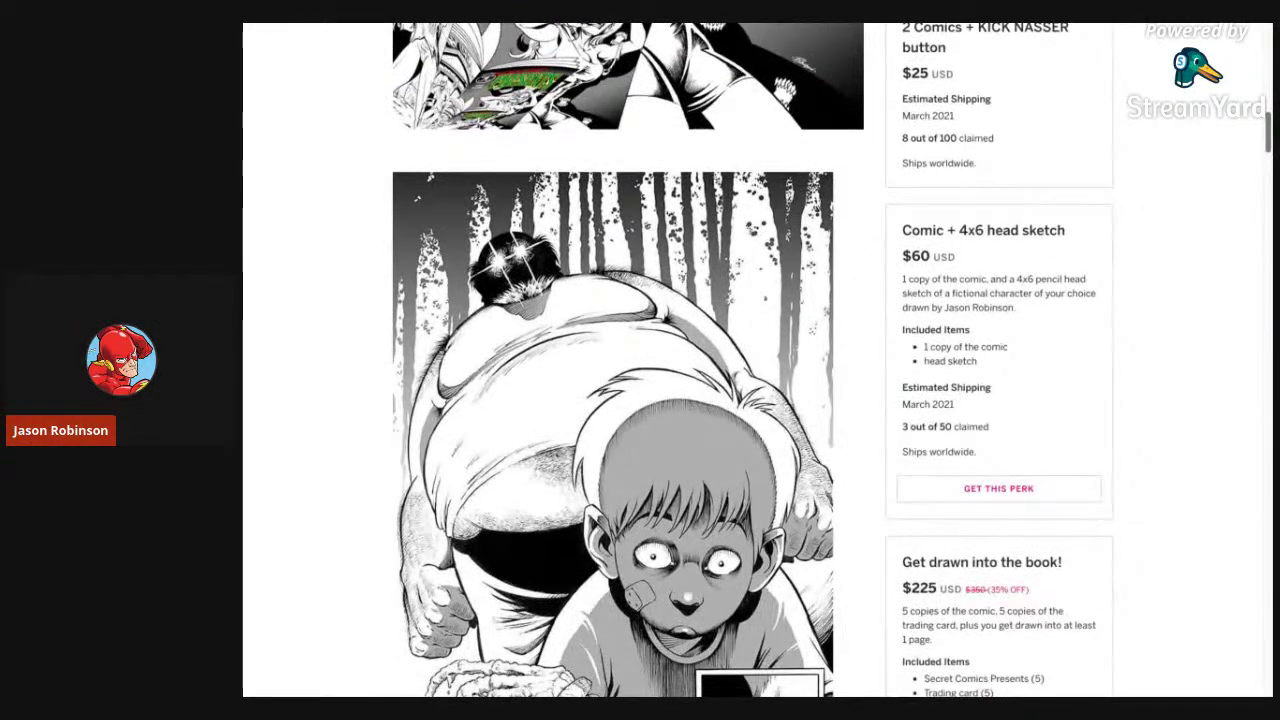
scroll(1266, 113, up, 1)
scroll(1266, 113, up, 5)
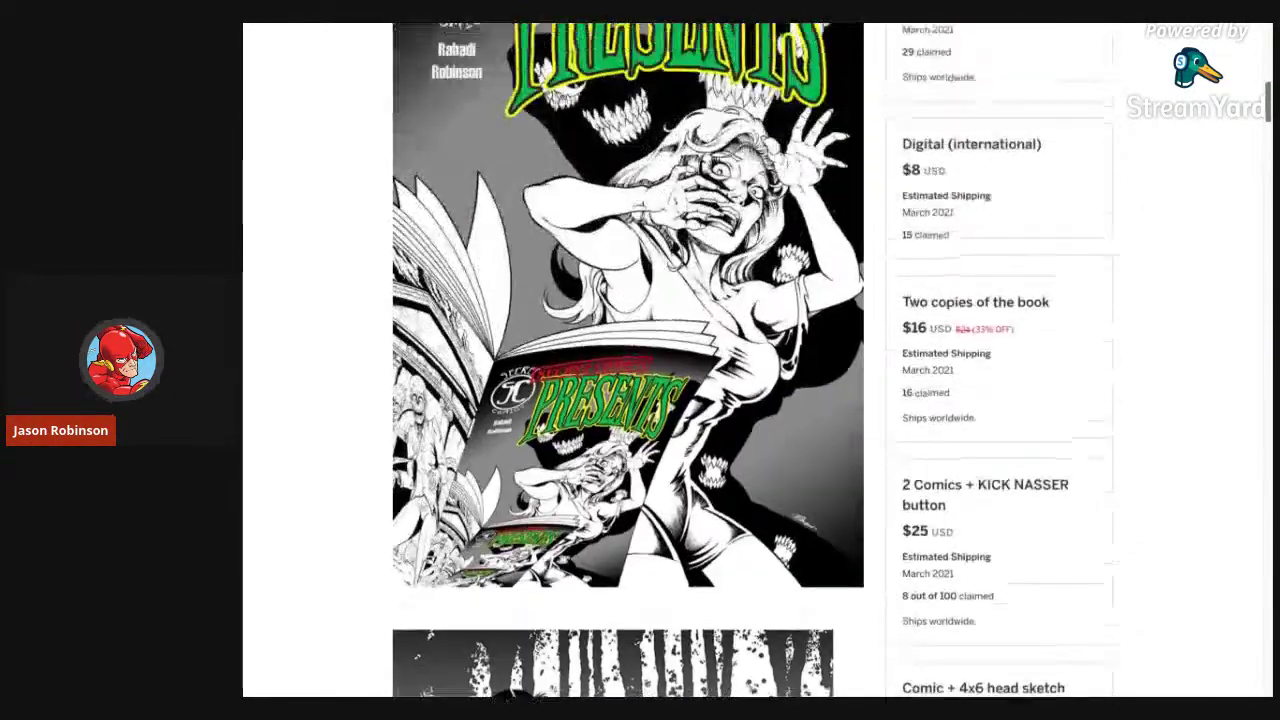
scroll(753, 360, up, 1)
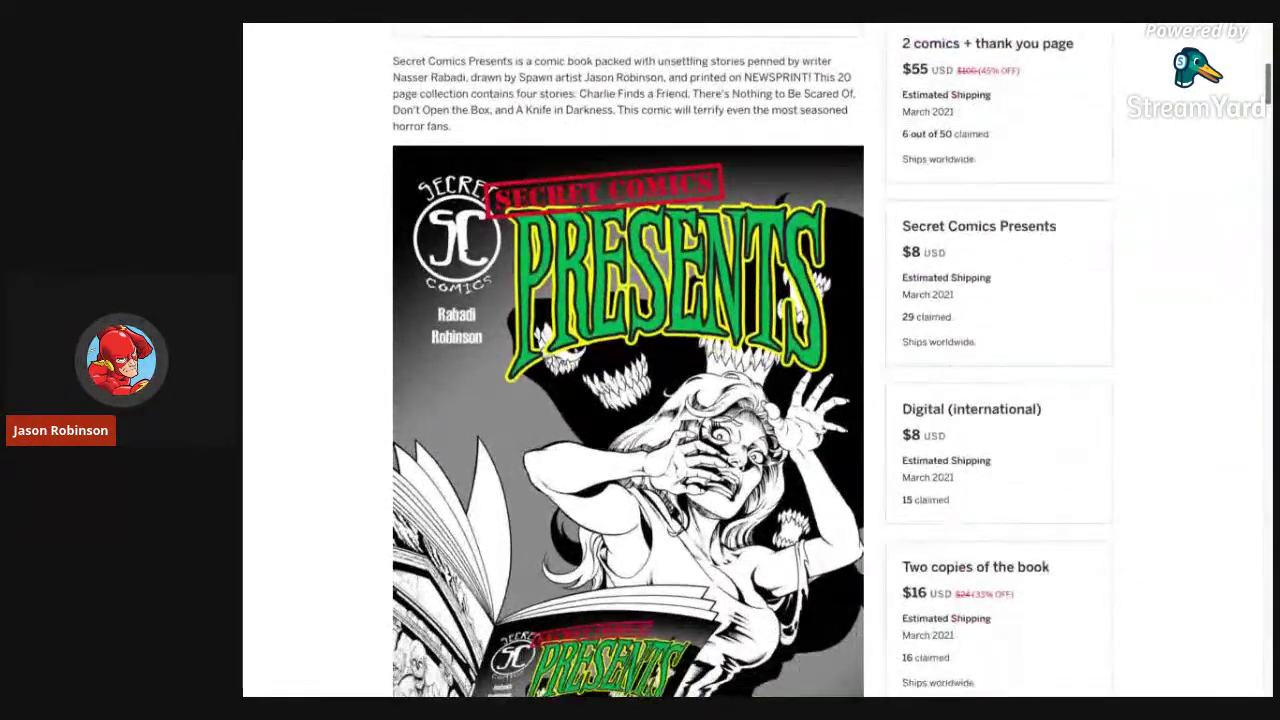
scroll(753, 360, down, 5)
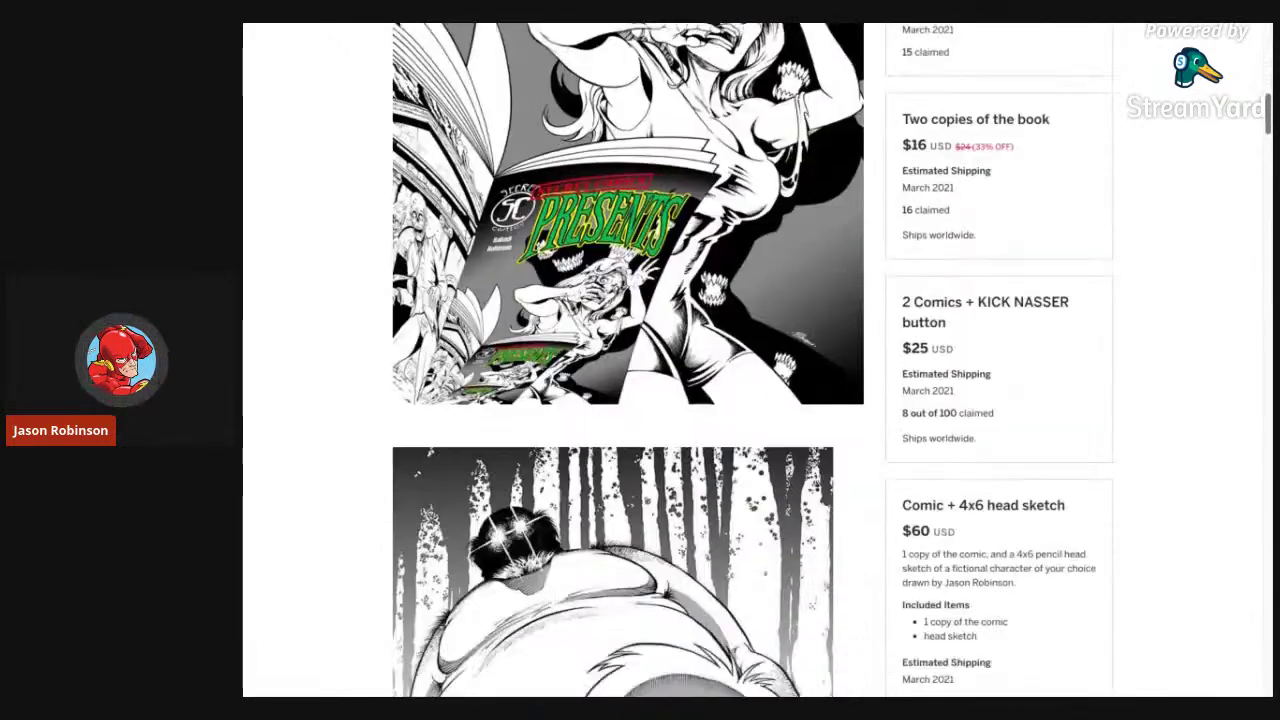
scroll(753, 360, down, 10)
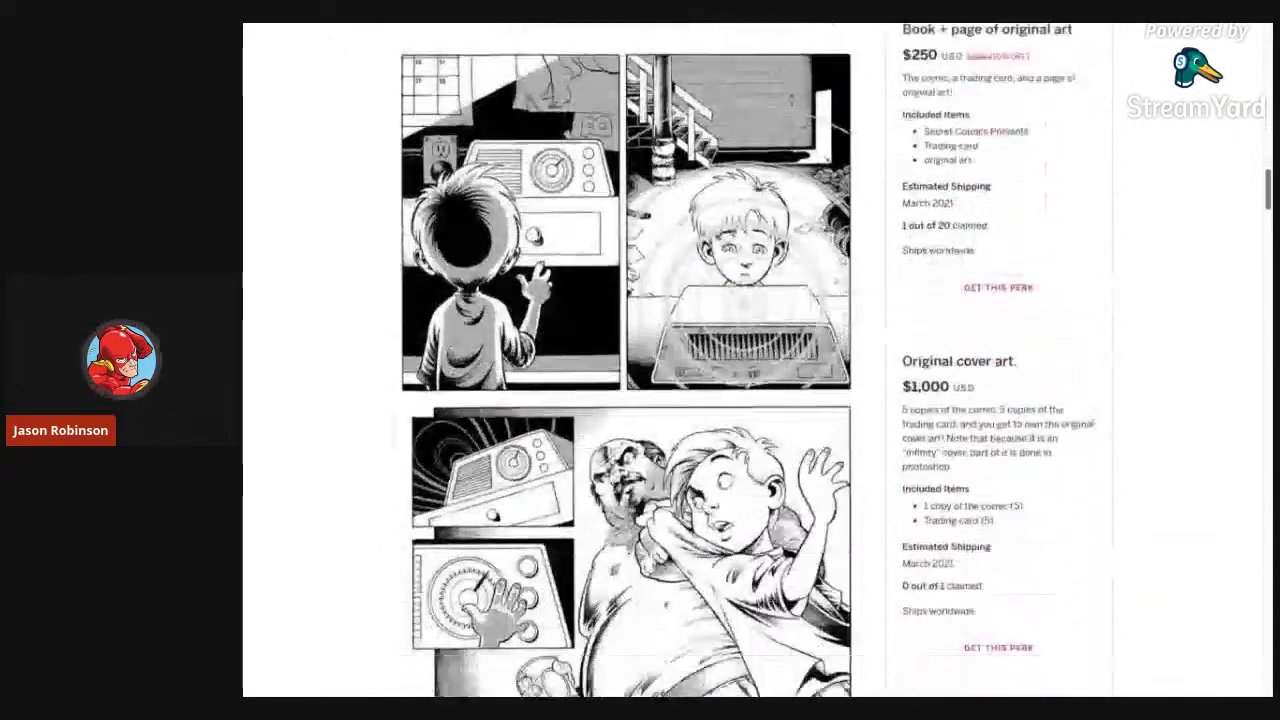
scroll(753, 360, up, 1)
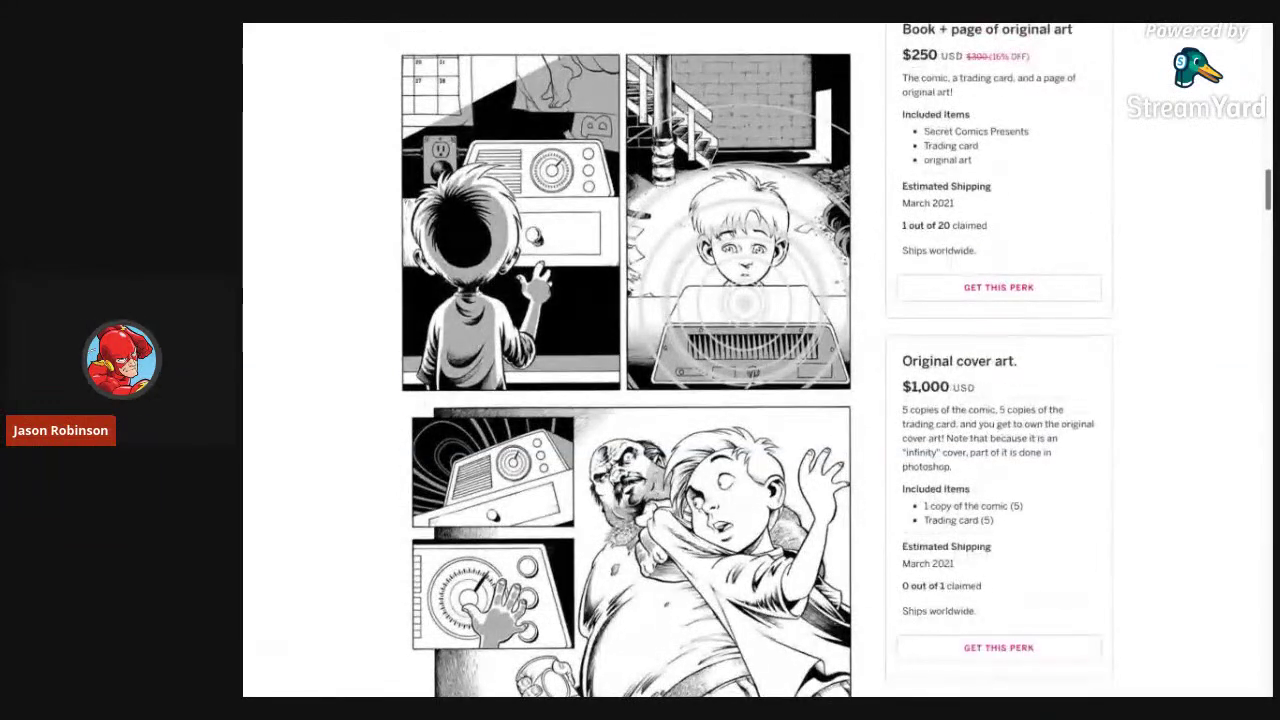
scroll(753, 360, up, 4)
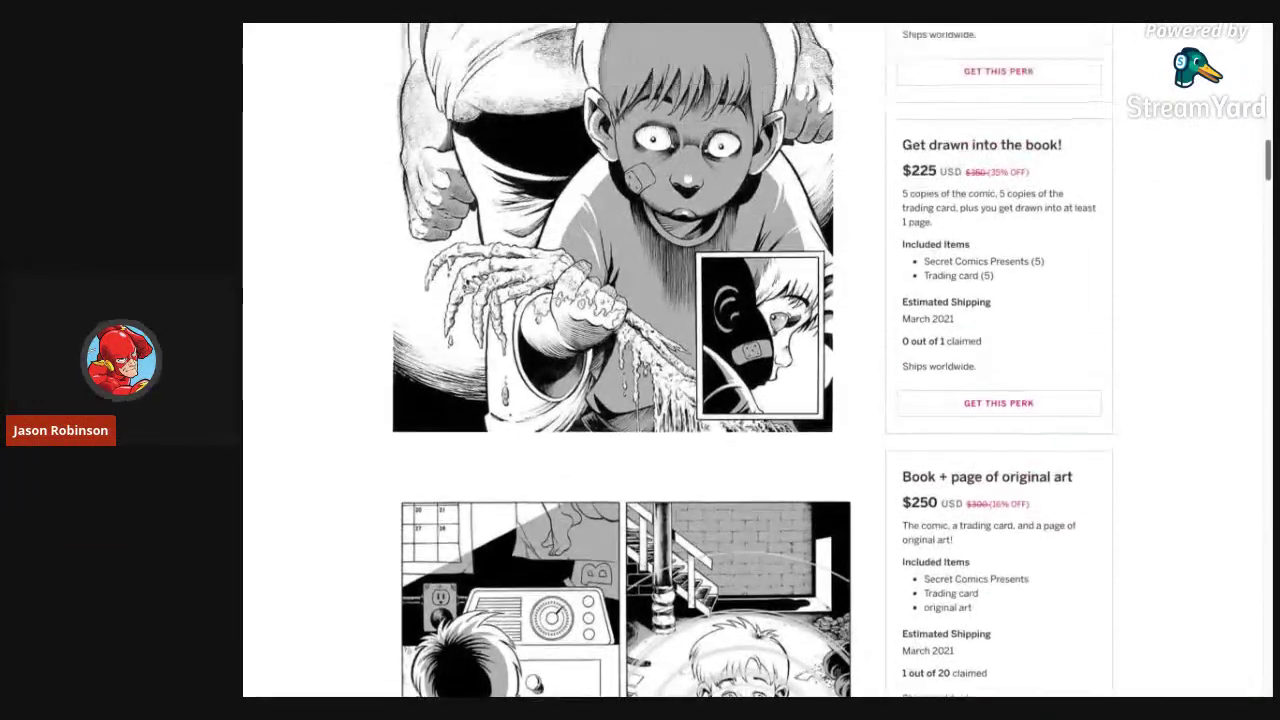
scroll(1041, 28, up, 1)
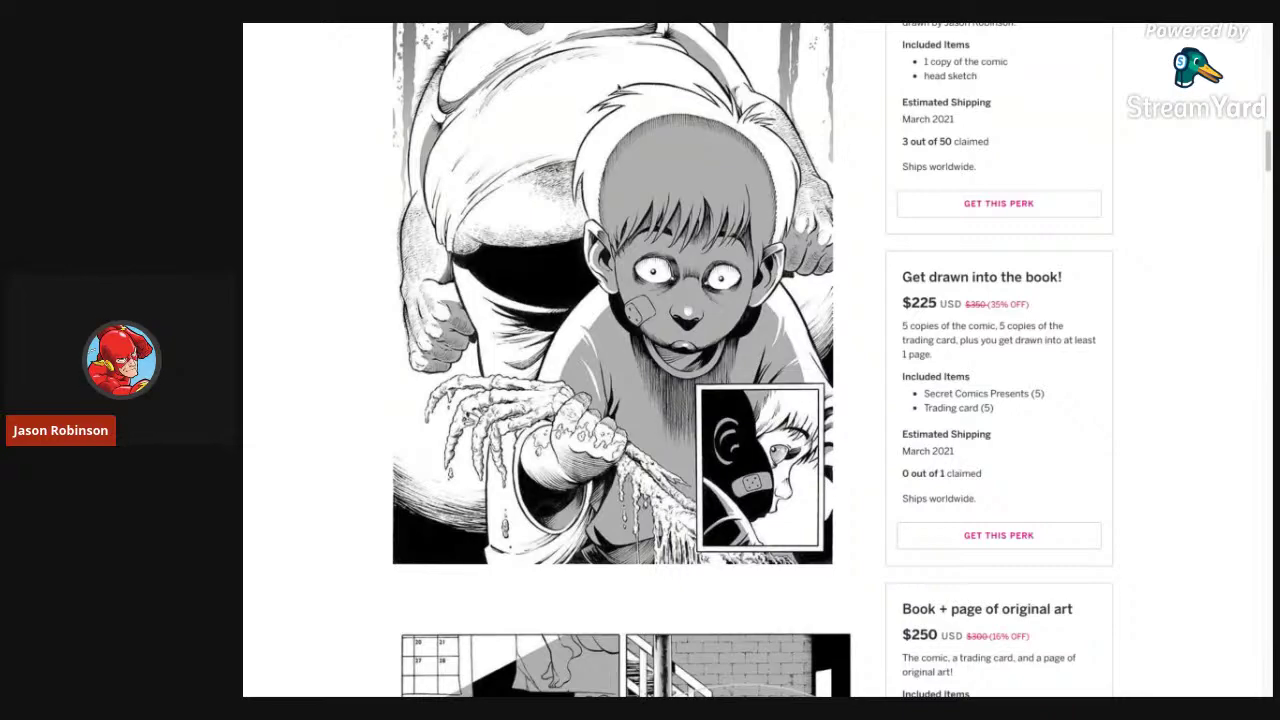
scroll(1267, 165, up, 2)
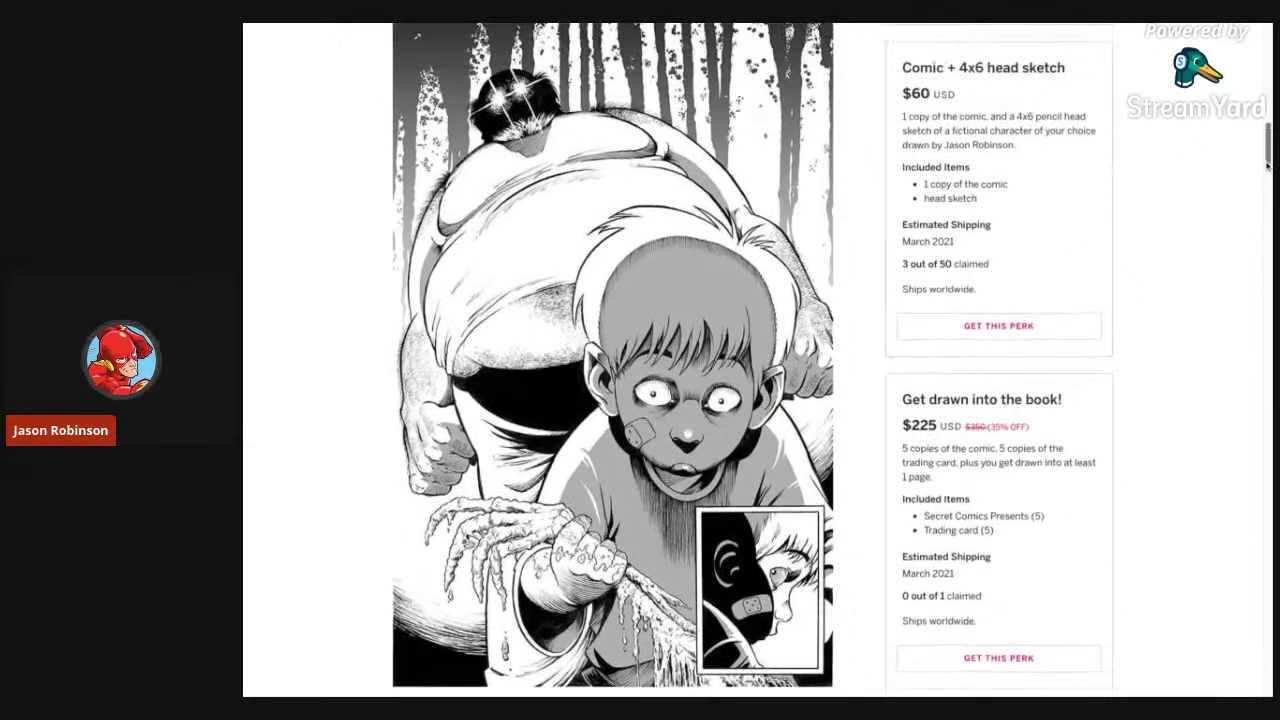
Review the preview pages from the cover through the Charlie Finds a Friend title page, then return to the forest artwork.
scroll(1267, 165, up, 6)
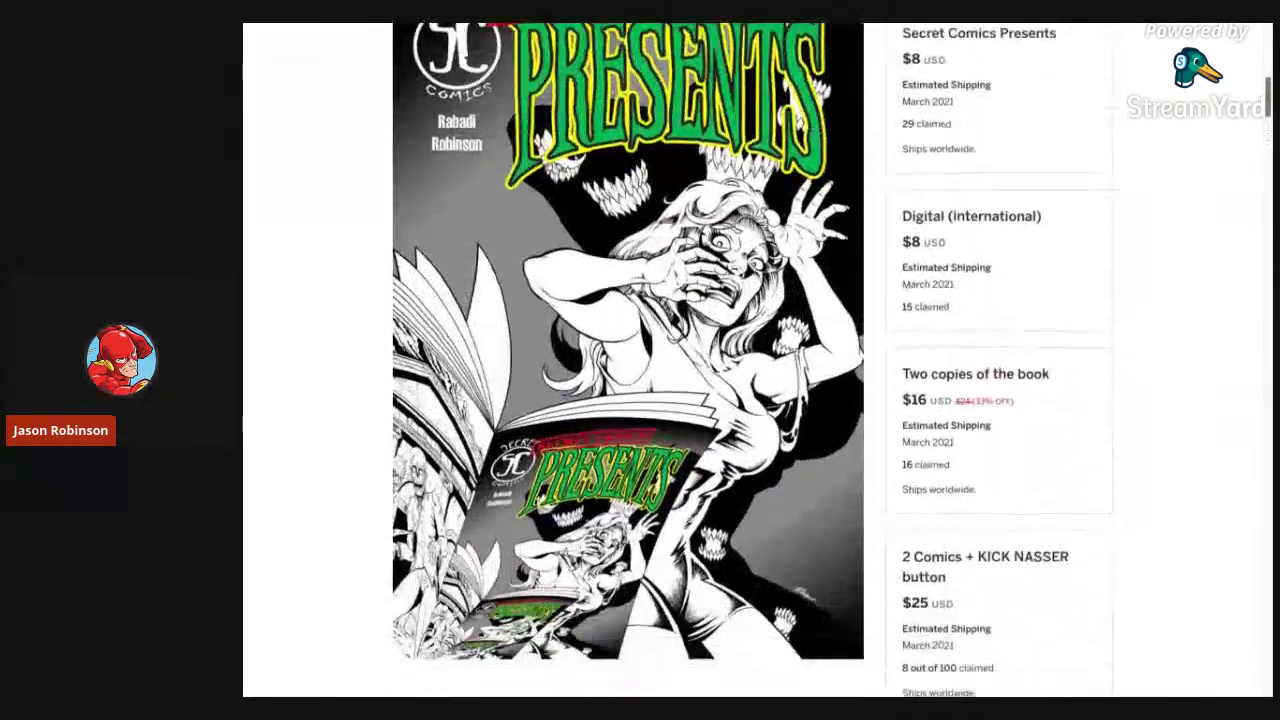
scroll(757, 360, down, 6)
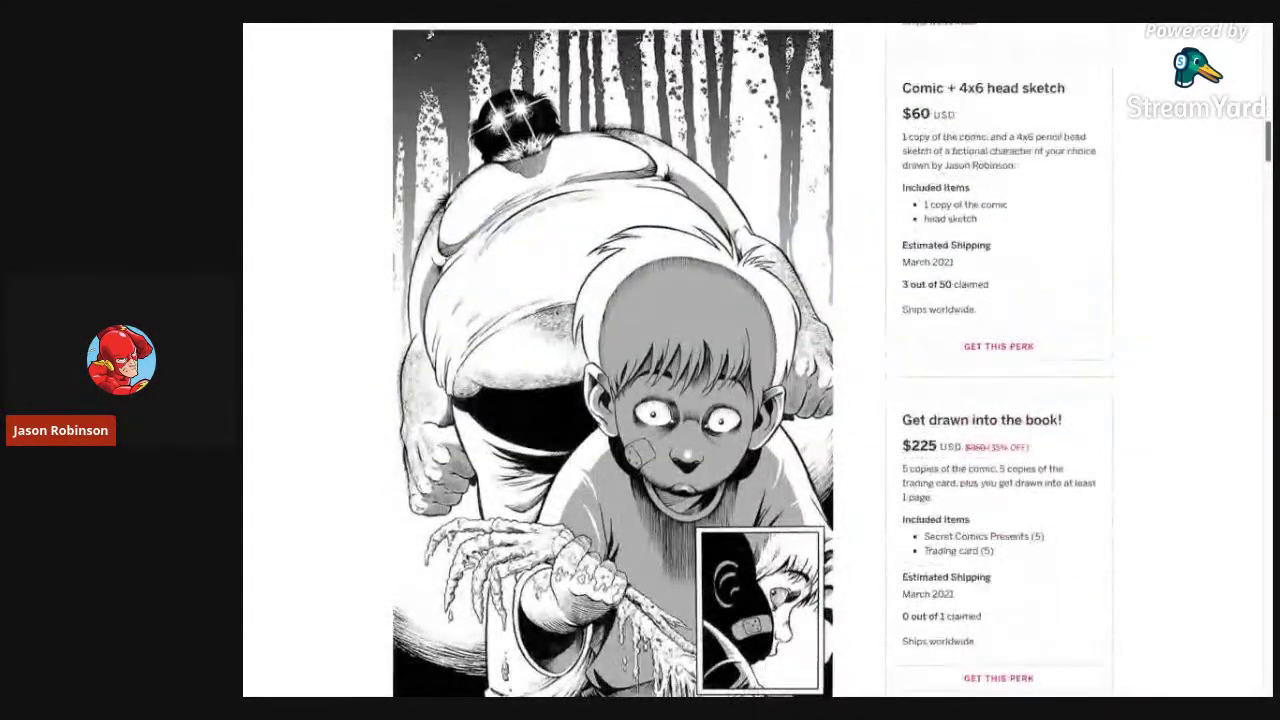
scroll(757, 360, down, 7)
scroll(757, 360, down, 7)
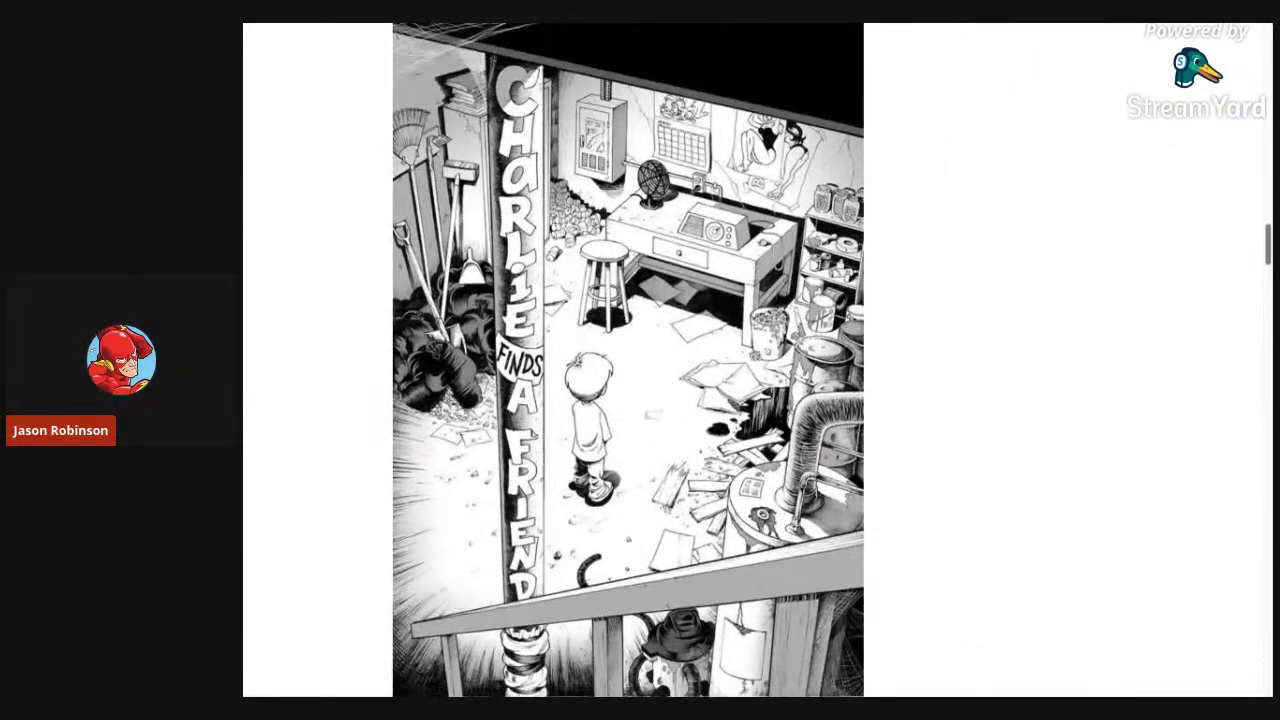
scroll(628, 360, up, 6)
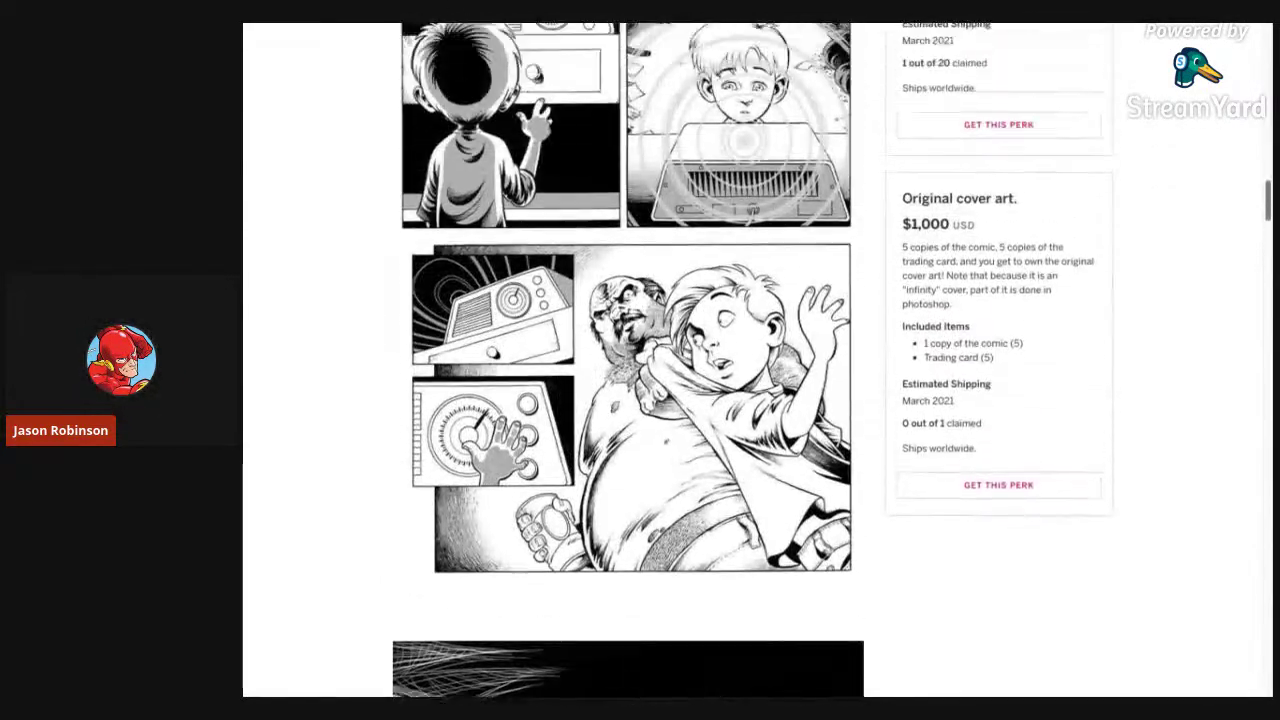
scroll(757, 360, up, 2)
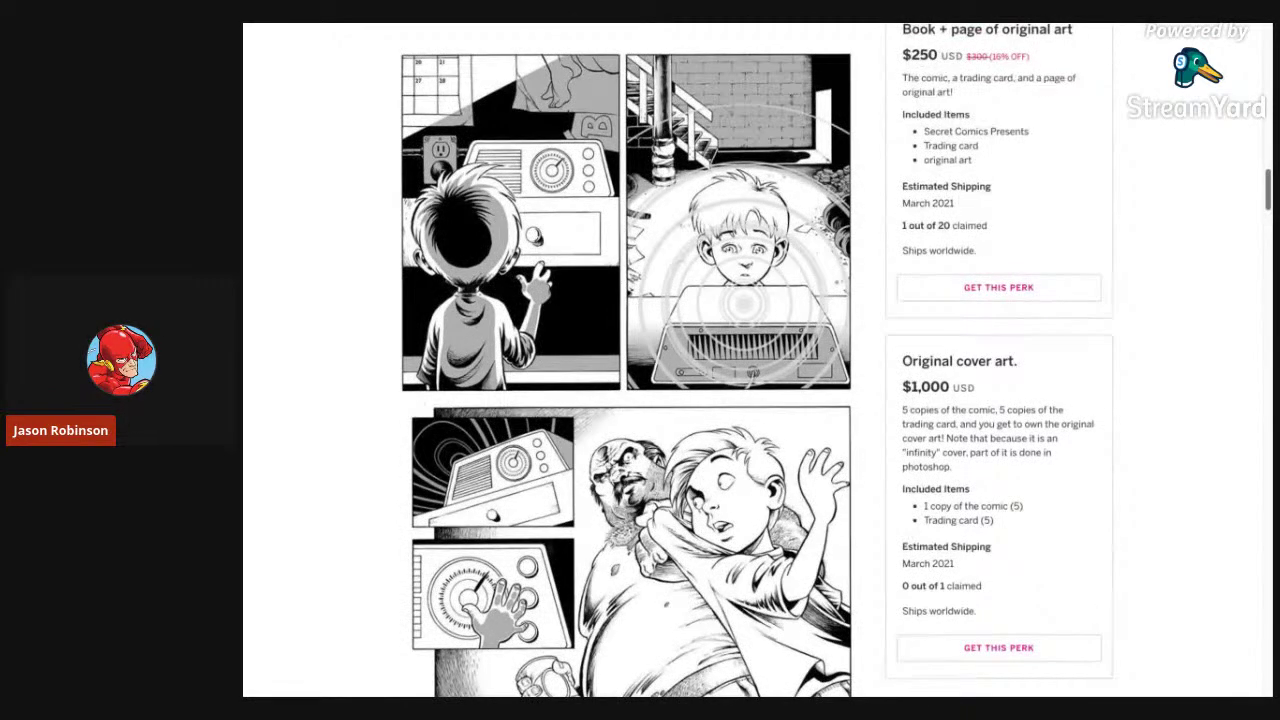
scroll(757, 360, up, 3)
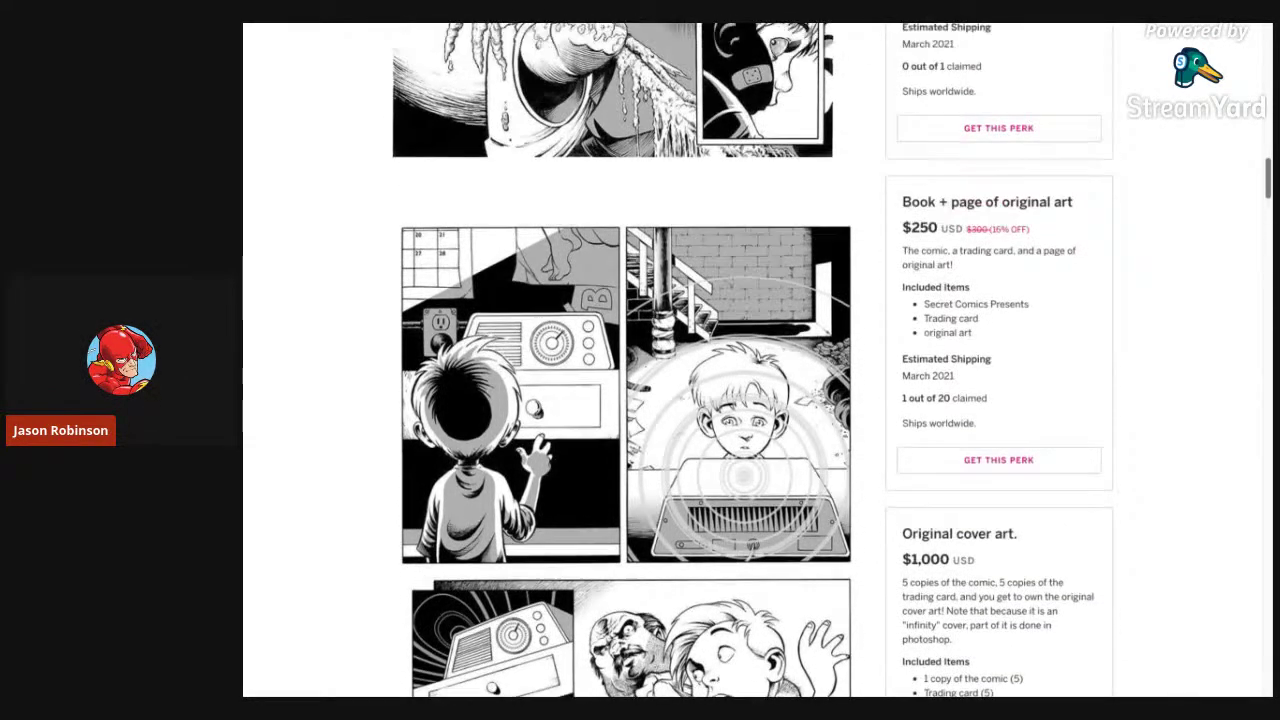
scroll(757, 360, up, 5)
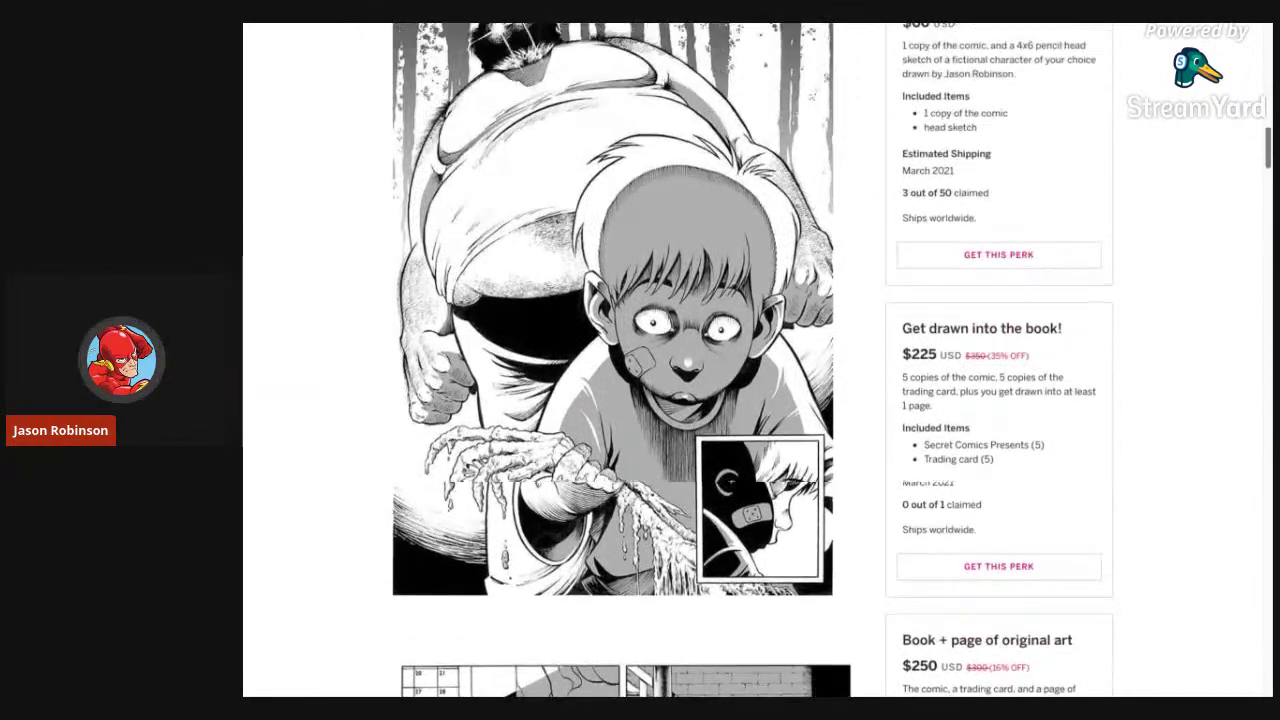
scroll(757, 360, down, 1)
scroll(757, 360, up, 2)
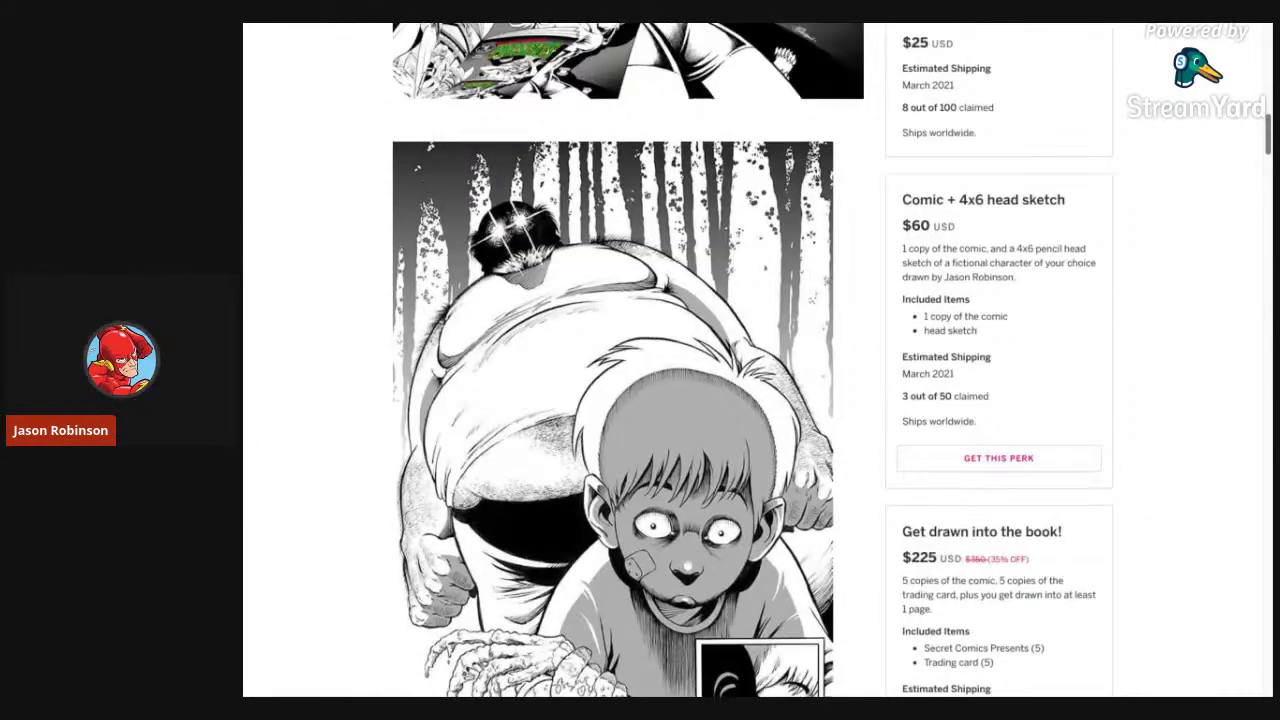
Go back up from the forest artwork to the comic's cover image.
scroll(757, 360, up, 5)
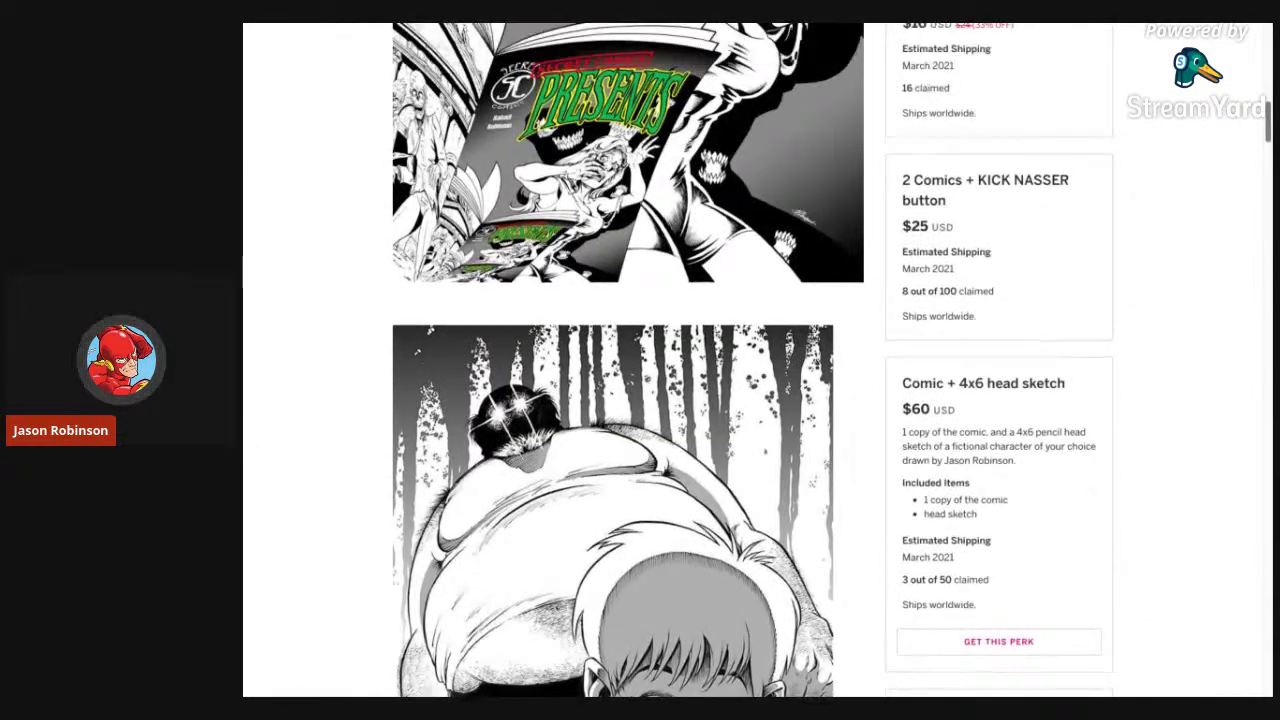
scroll(757, 360, up, 8)
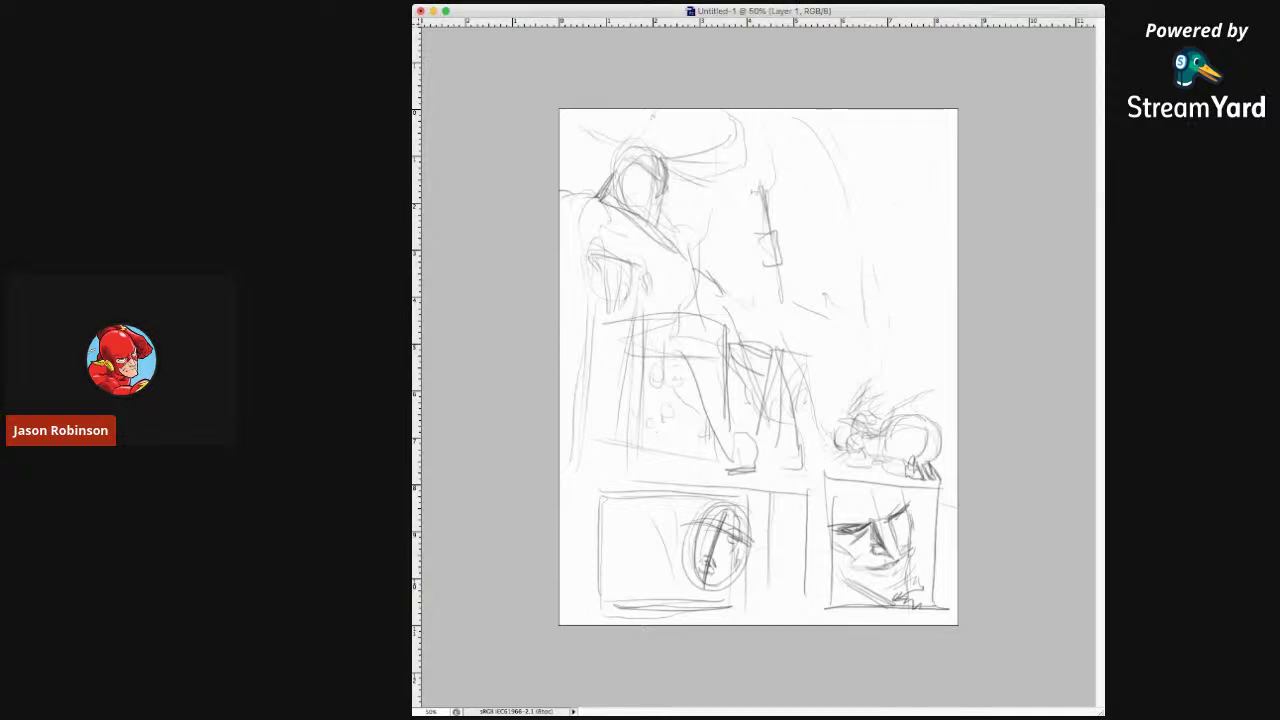
key(super+0)
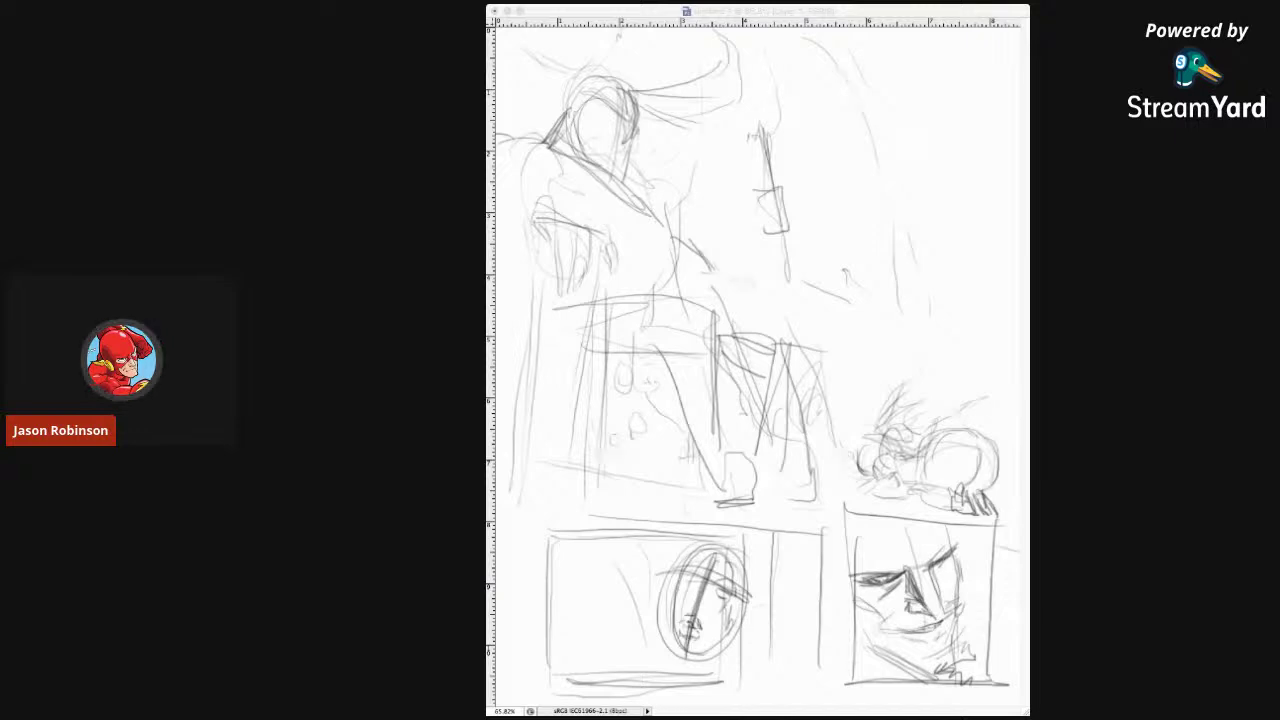
key(super+Tab)
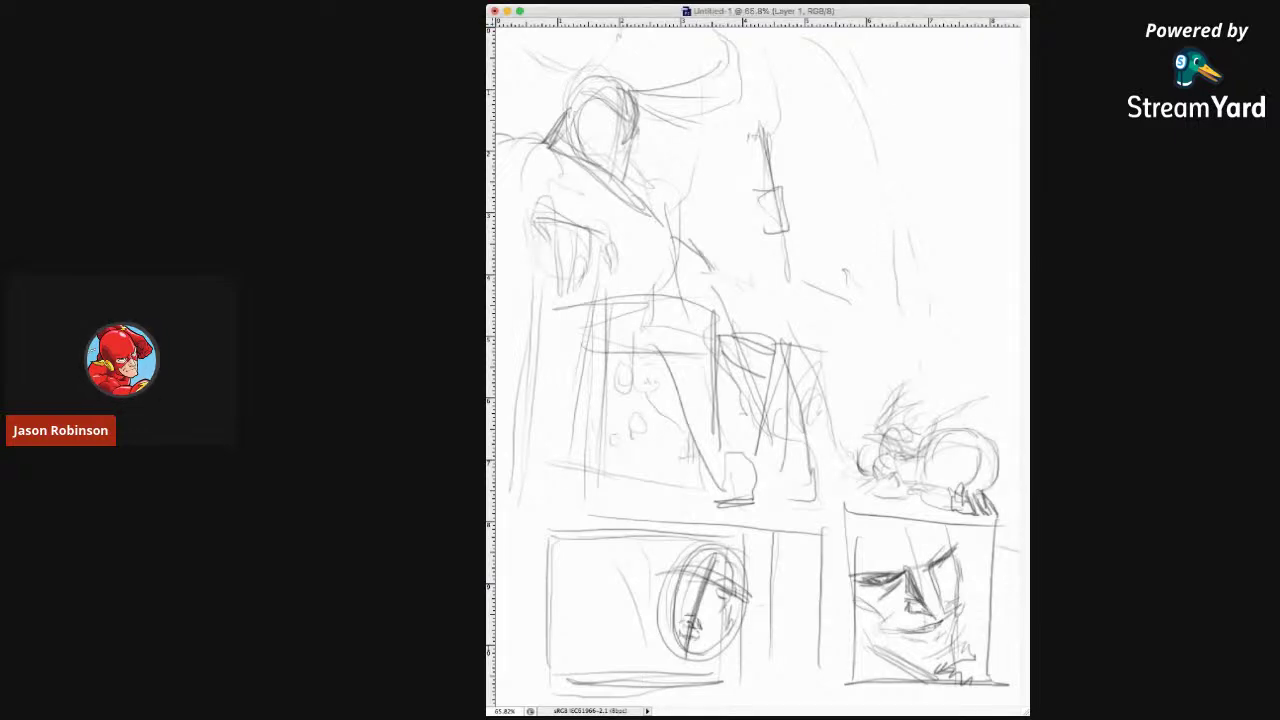
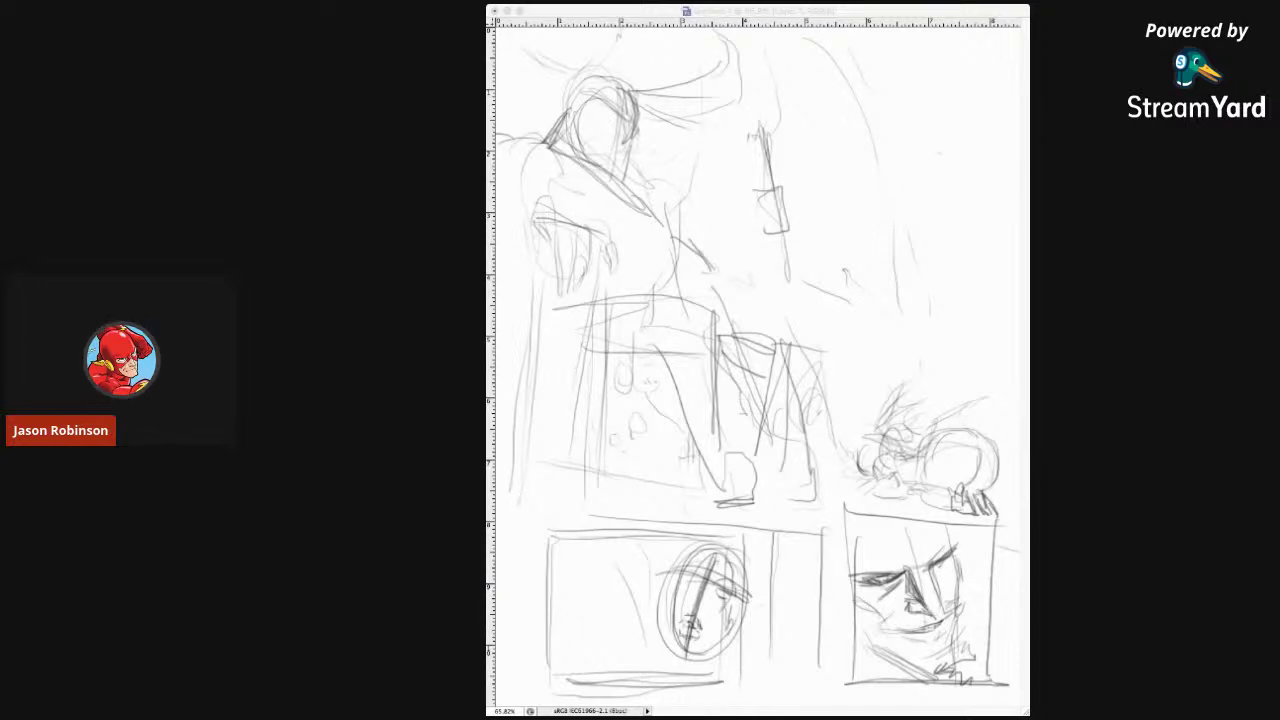
key(super+Tab)
click(940, 153)
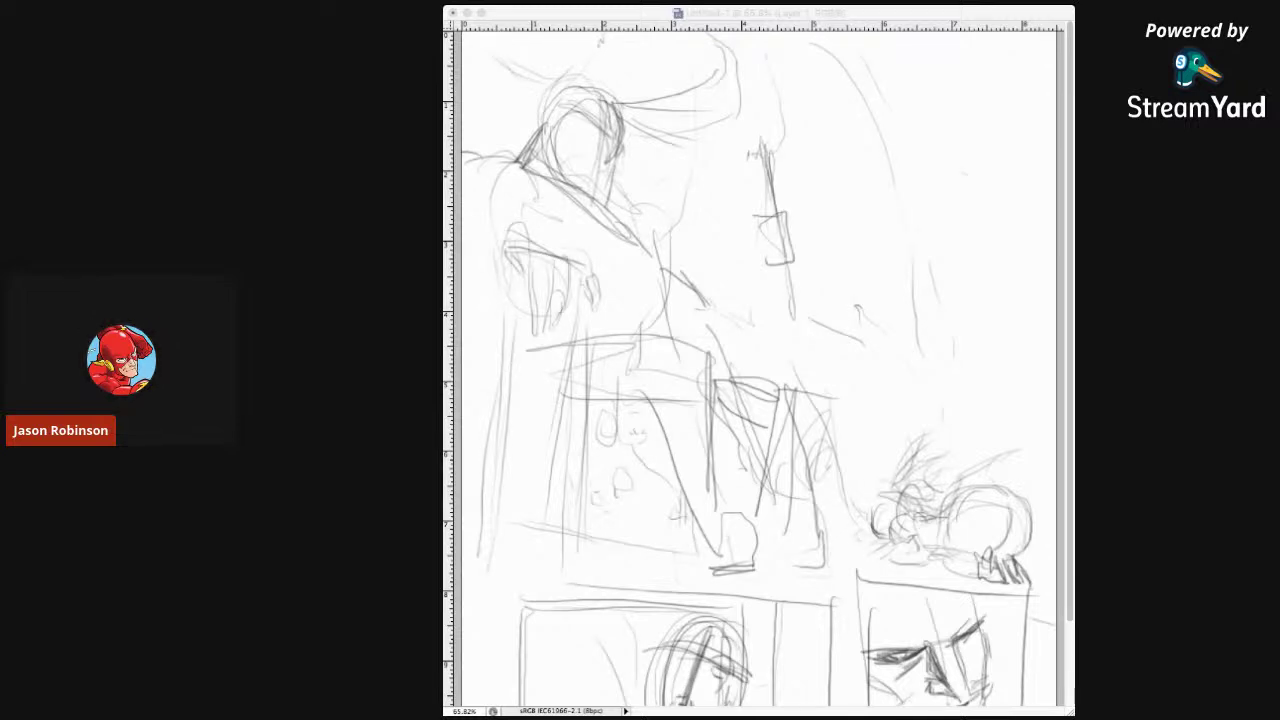
key(super+Tab)
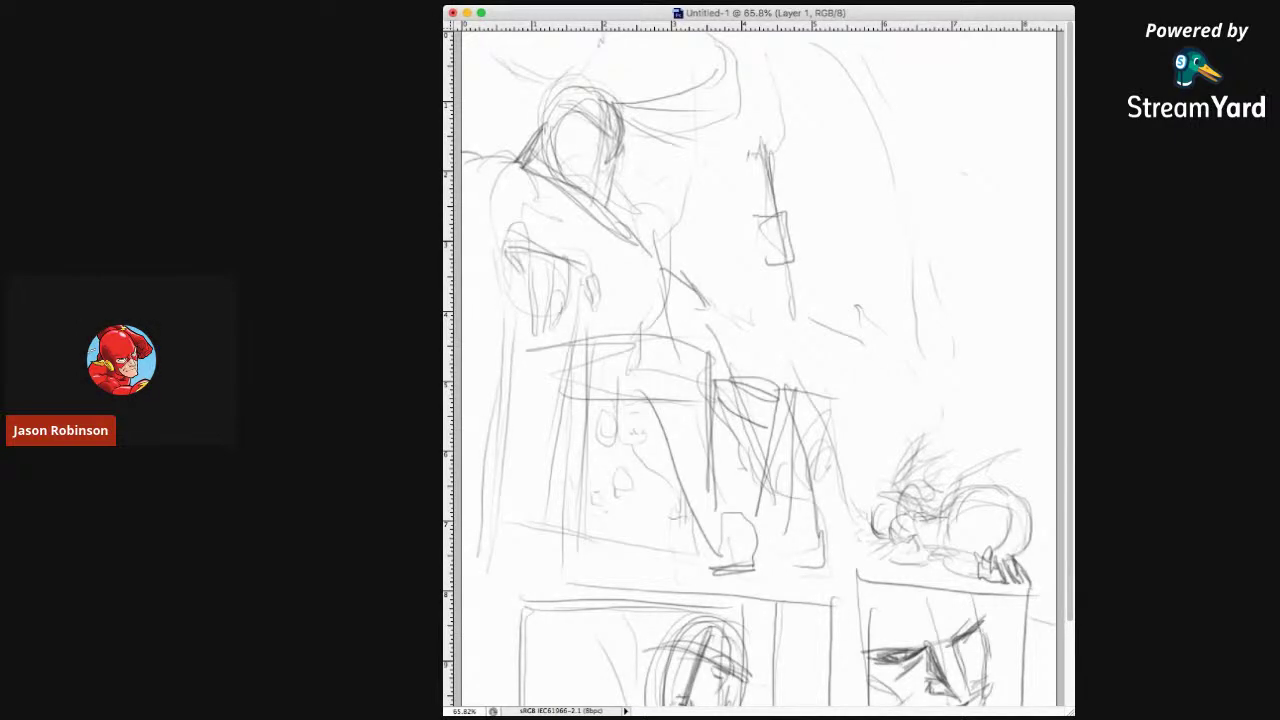
key(super+0)
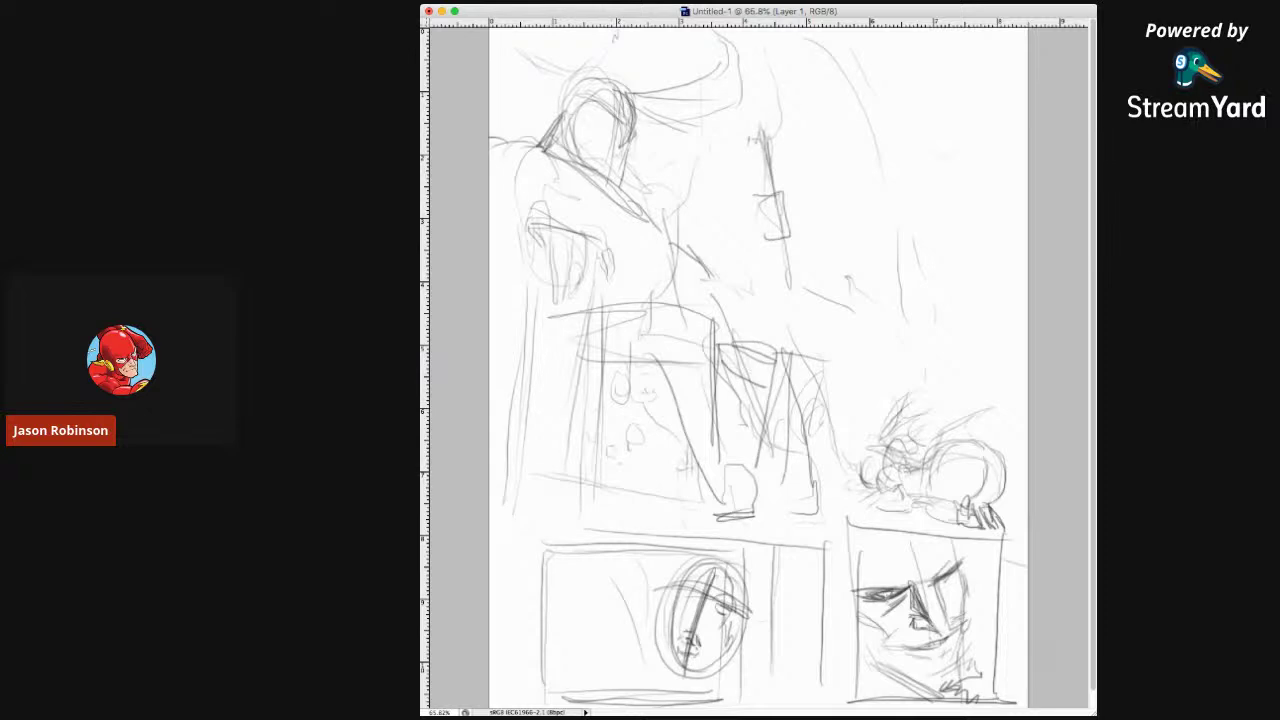
key(super+Tab)
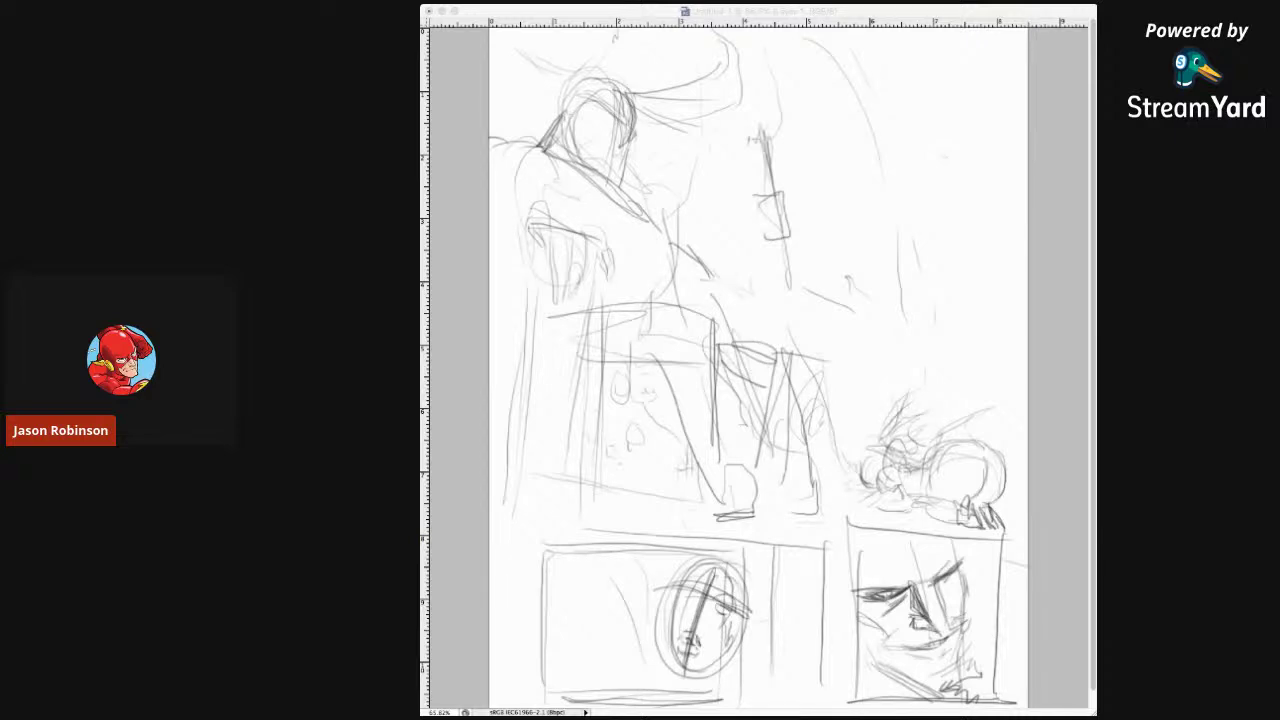
click(619, 688)
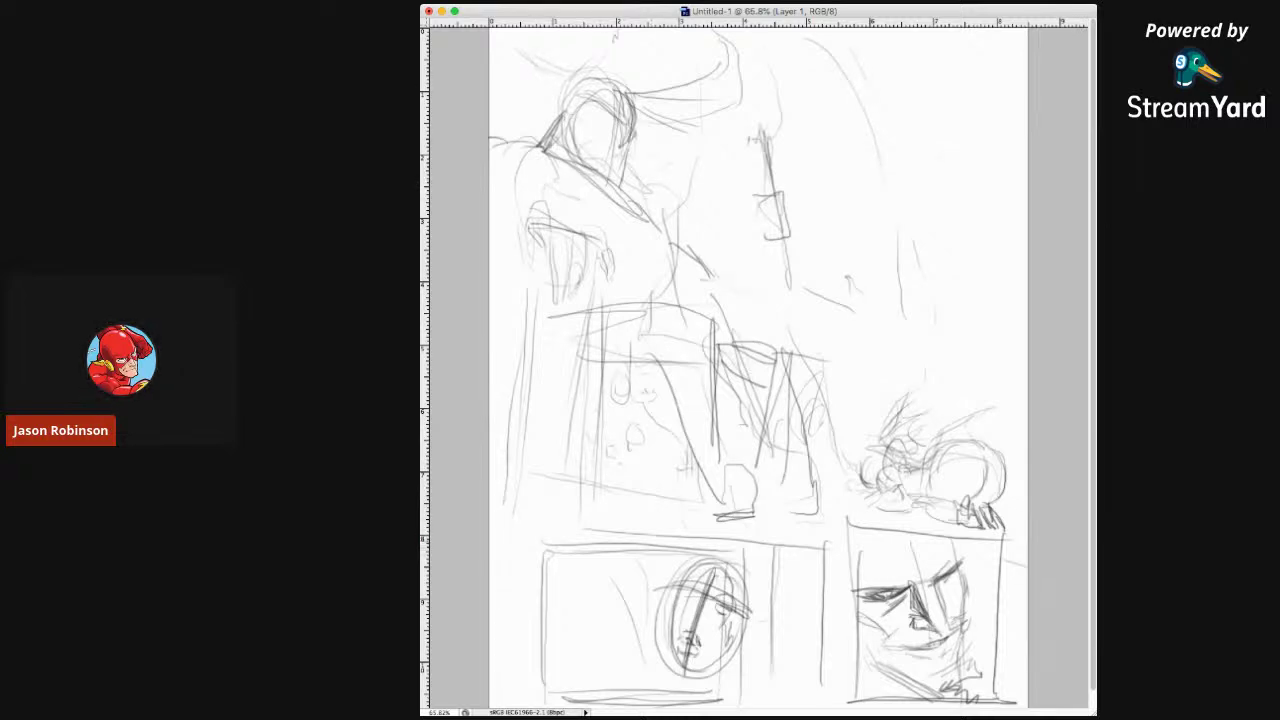
Redraw all four borders of the wide bottom panel with darker straight lines, widening the frame around the rough head.
drag(560, 539, 800, 536)
mouse_move(610, 539)
mouse_down()
mouse_move(784, 540)
mouse_move(820, 692)
mouse_up()
mouse_move(820, 552)
mouse_down()
mouse_move(820, 708)
mouse_move(536, 696)
mouse_up()
mouse_move(525, 538)
mouse_down()
mouse_move(532, 698)
mouse_move(522, 694)
mouse_up()
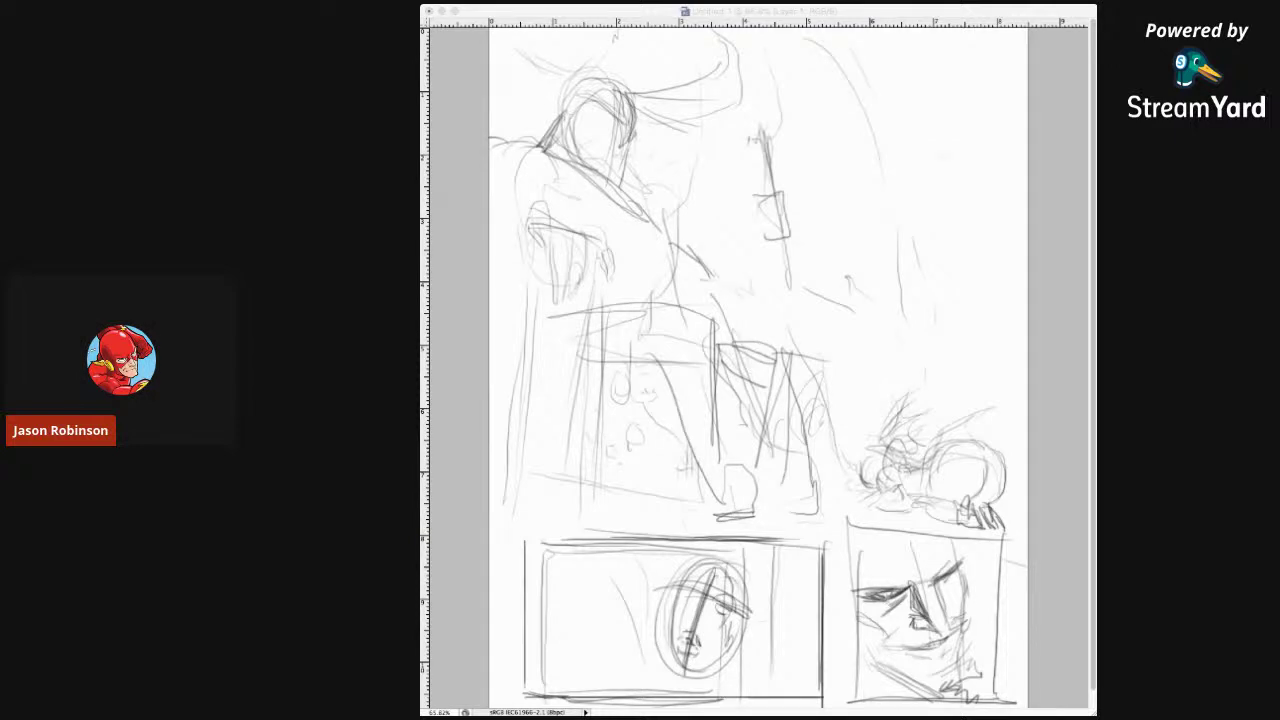
key(super+Tab)
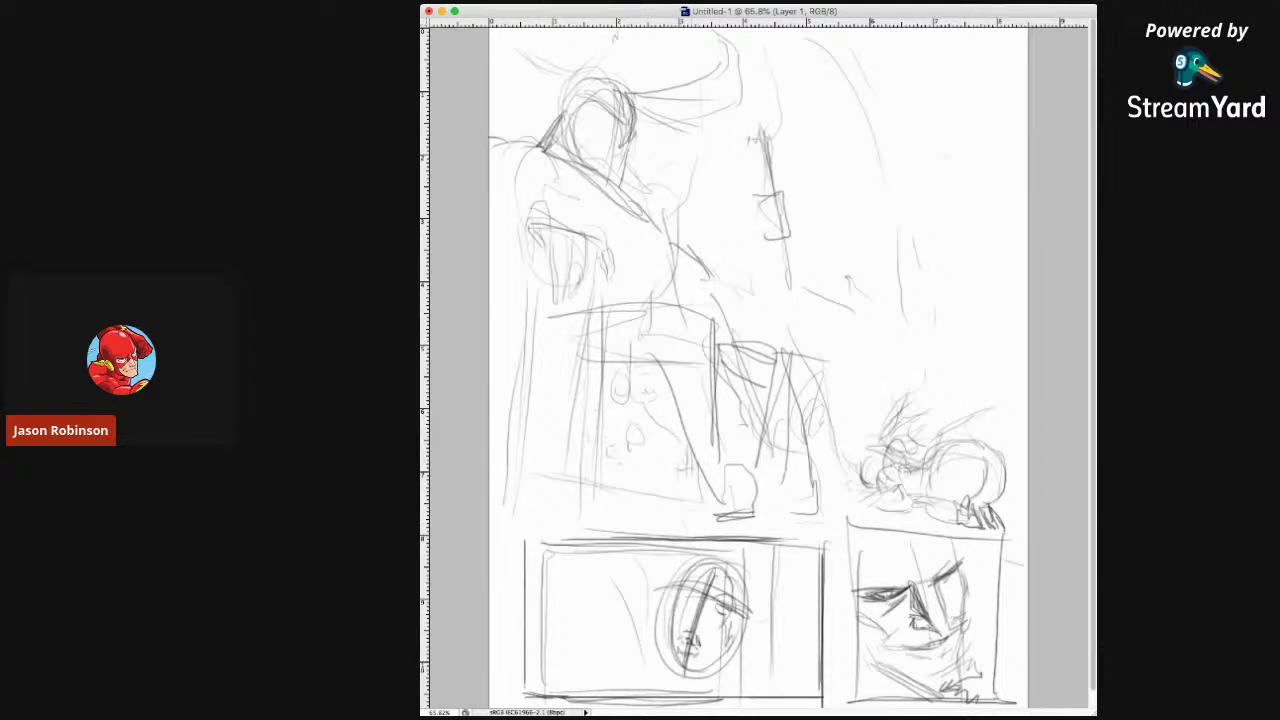
Draw a bold oval head outline over the rough face in the wide bottom panel.
drag(692, 566, 666, 658)
drag(668, 604, 664, 670)
key(super+equal)
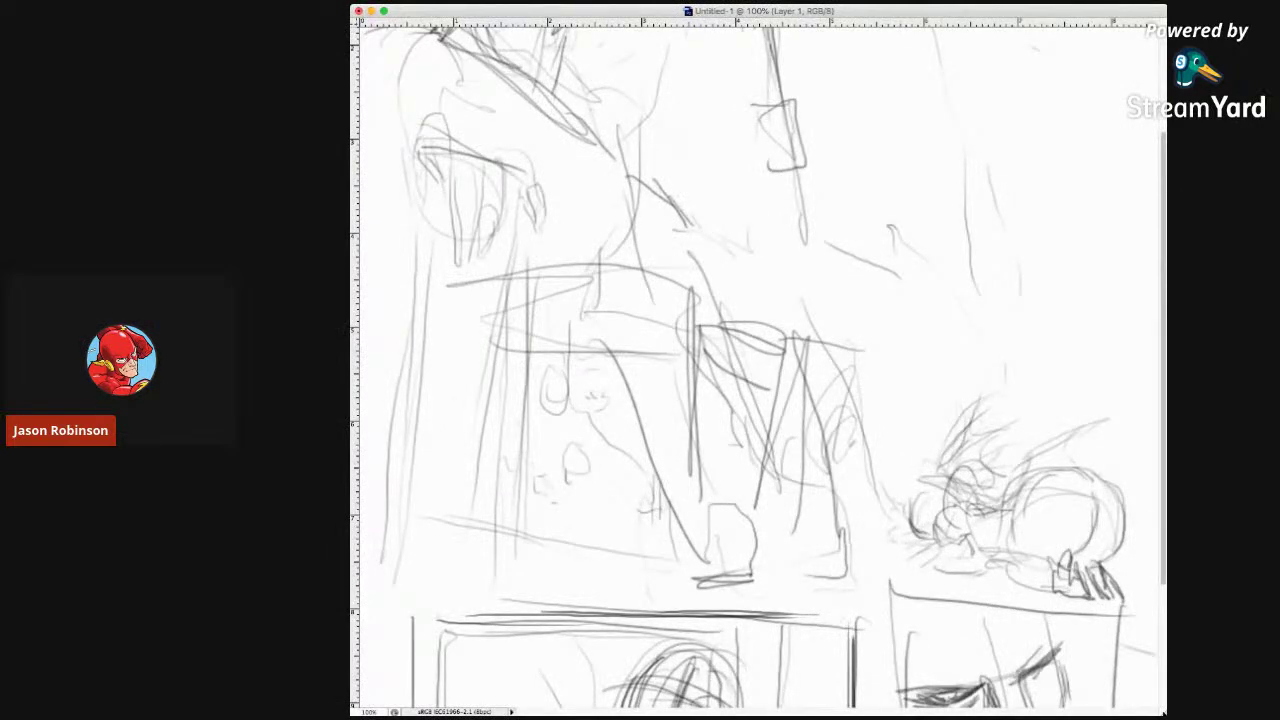
scroll(1078, 650, down, 4)
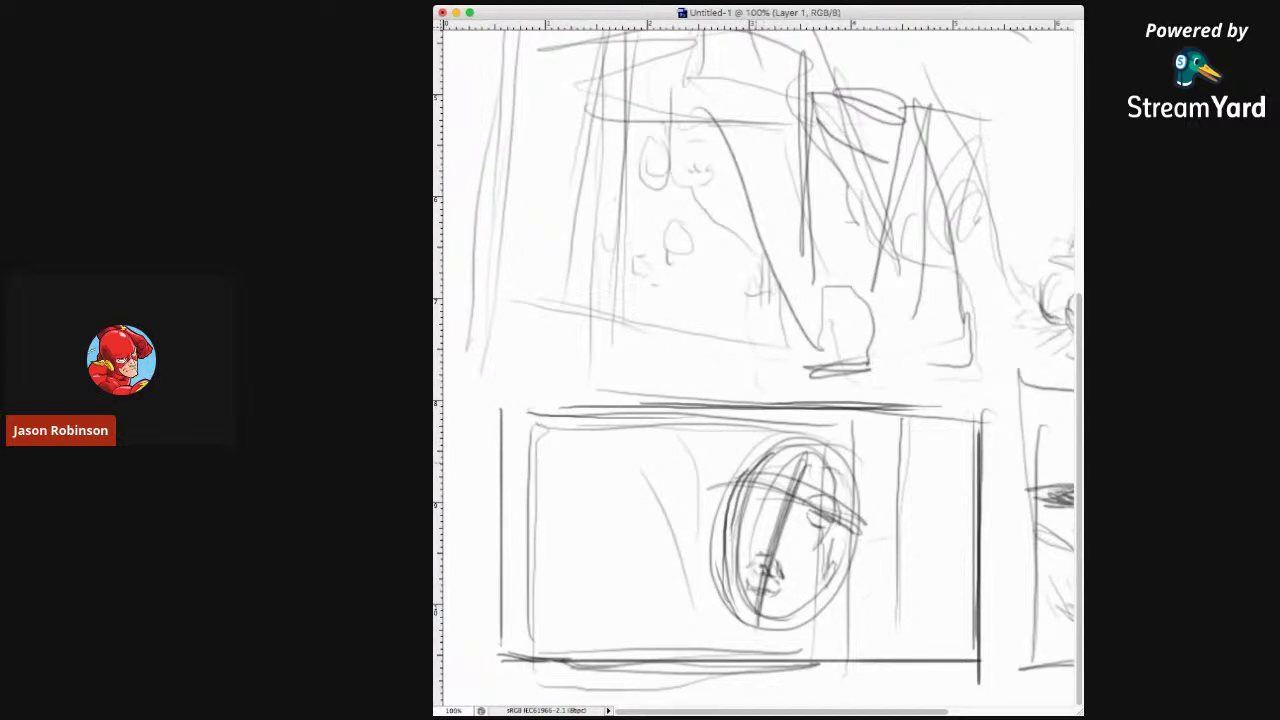
drag(790, 445, 862, 520)
mouse_move(845, 455)
mouse_down()
mouse_move(860, 550)
mouse_move(722, 540)
mouse_move(740, 616)
mouse_up()
mouse_move(720, 540)
mouse_down()
mouse_move(745, 622)
mouse_move(818, 618)
mouse_move(842, 598)
mouse_move(858, 540)
mouse_up()
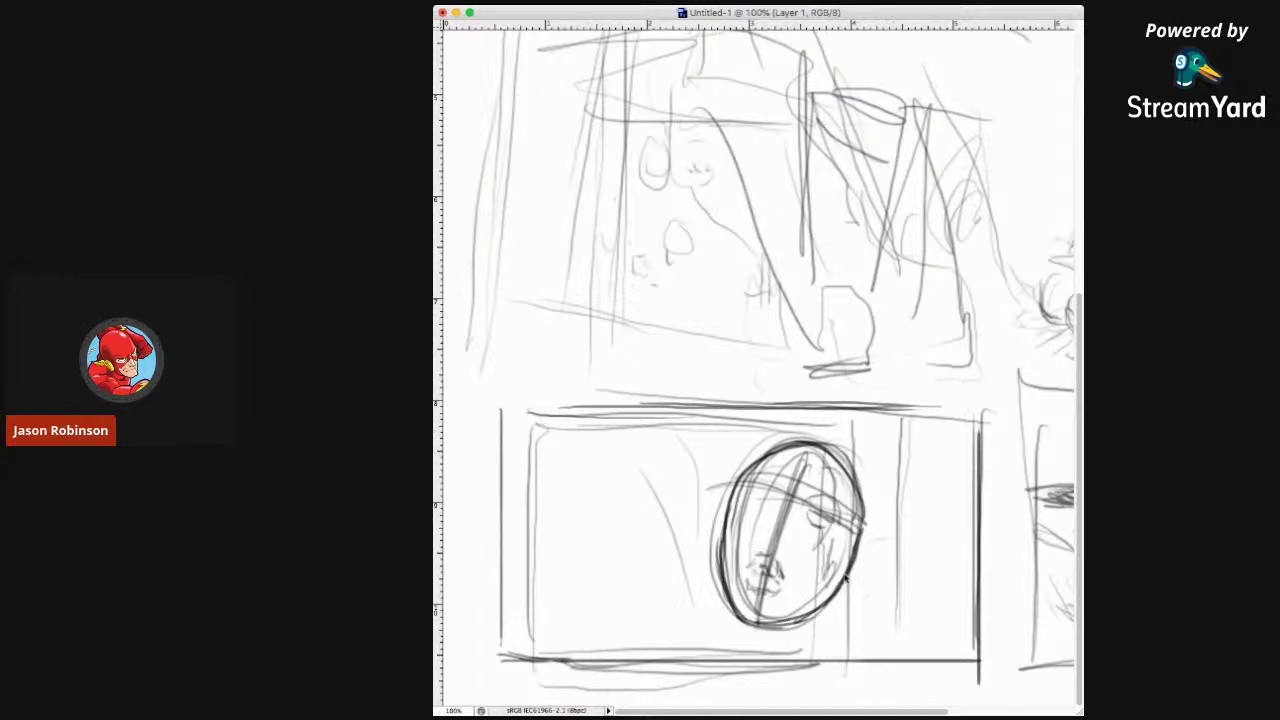
Sketch the figure's shoulders sloping away from both sides of the oval head.
mouse_move(850, 572)
mouse_down()
mouse_move(904, 608)
mouse_move(884, 604)
mouse_move(912, 632)
mouse_up()
mouse_move(728, 576)
mouse_down()
mouse_move(684, 590)
mouse_move(702, 571)
mouse_move(688, 584)
mouse_move(694, 630)
mouse_up()
mouse_move(690, 586)
mouse_down()
mouse_move(700, 638)
mouse_move(684, 628)
mouse_move(688, 646)
mouse_up()
mouse_move(712, 556)
mouse_down()
mouse_move(686, 618)
mouse_move(686, 588)
mouse_up()
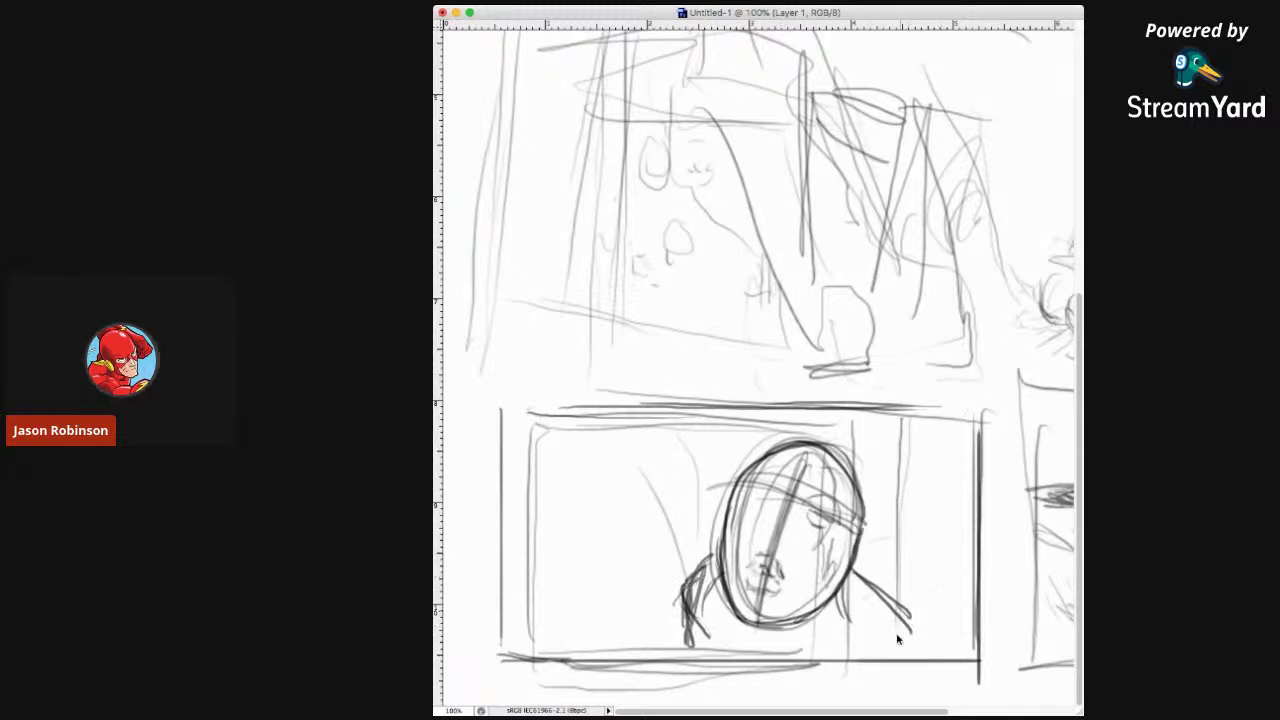
drag(874, 662, 887, 632)
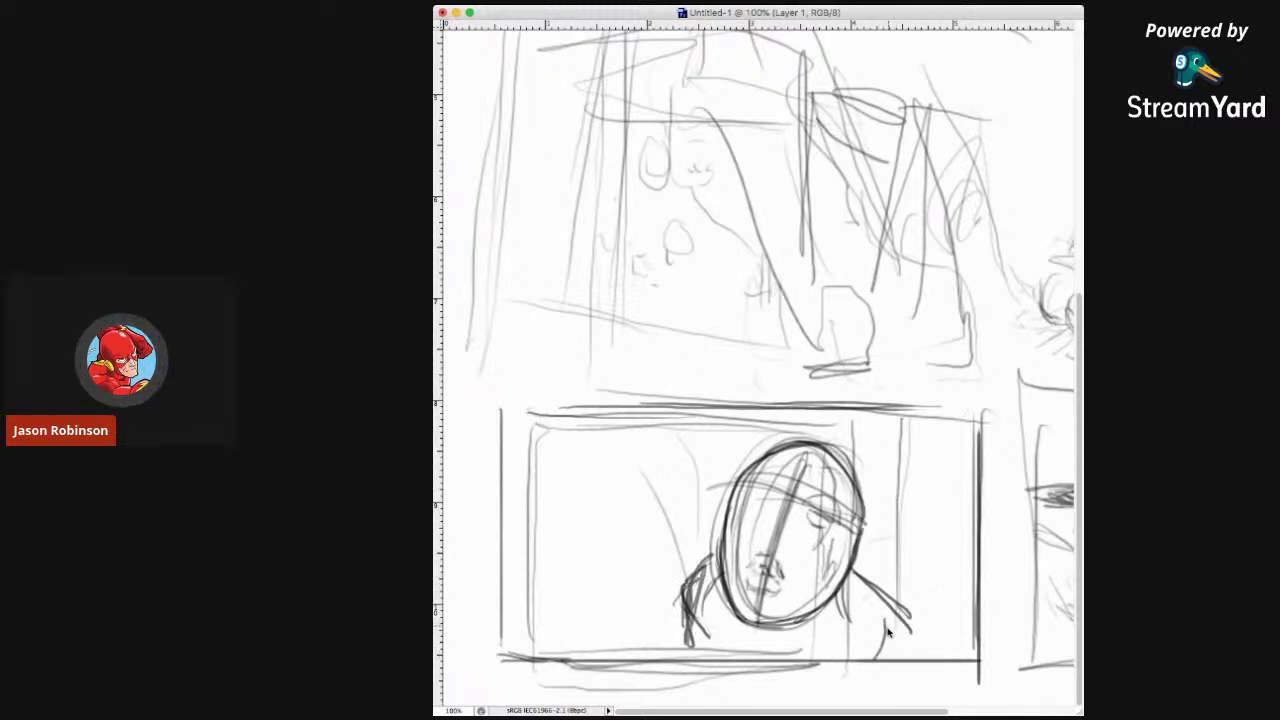
mouse_move(856, 570)
mouse_down()
mouse_move(884, 626)
mouse_move(904, 622)
mouse_move(880, 600)
mouse_move(884, 630)
mouse_move(906, 628)
mouse_up()
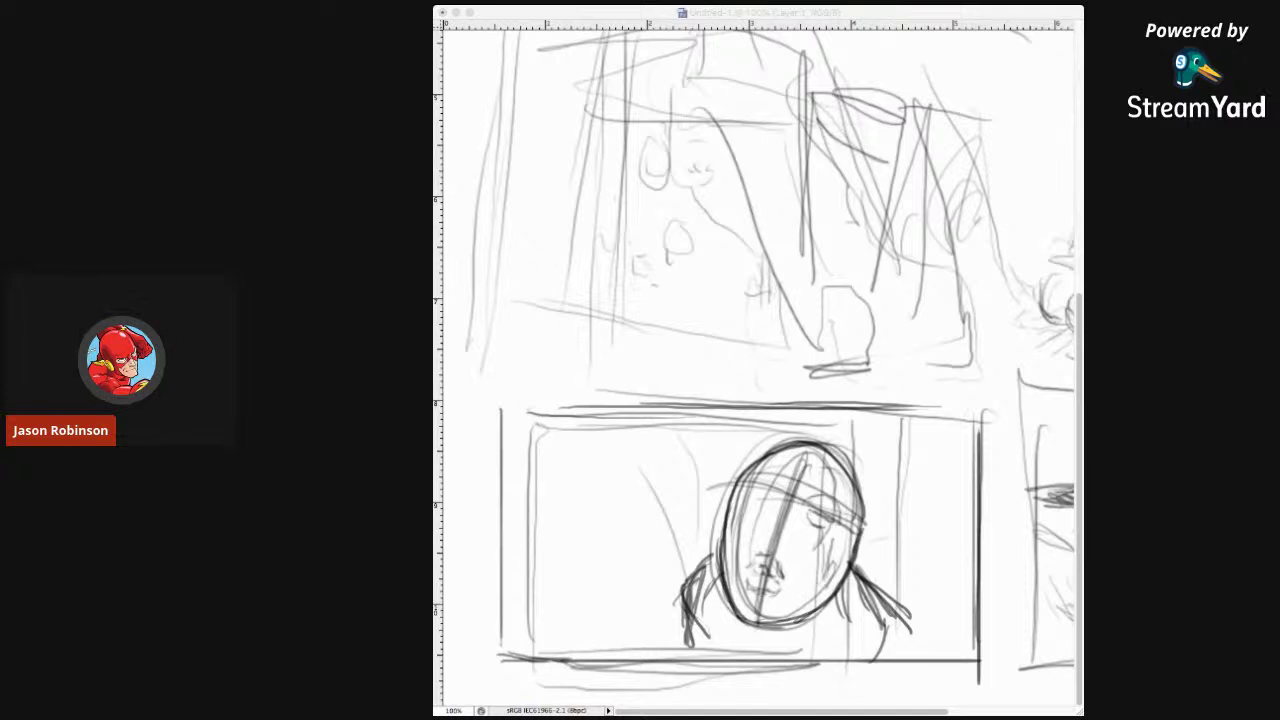
Darken the right arm contour and extend the left arm down past the panel's bottom border.
click(985, 708)
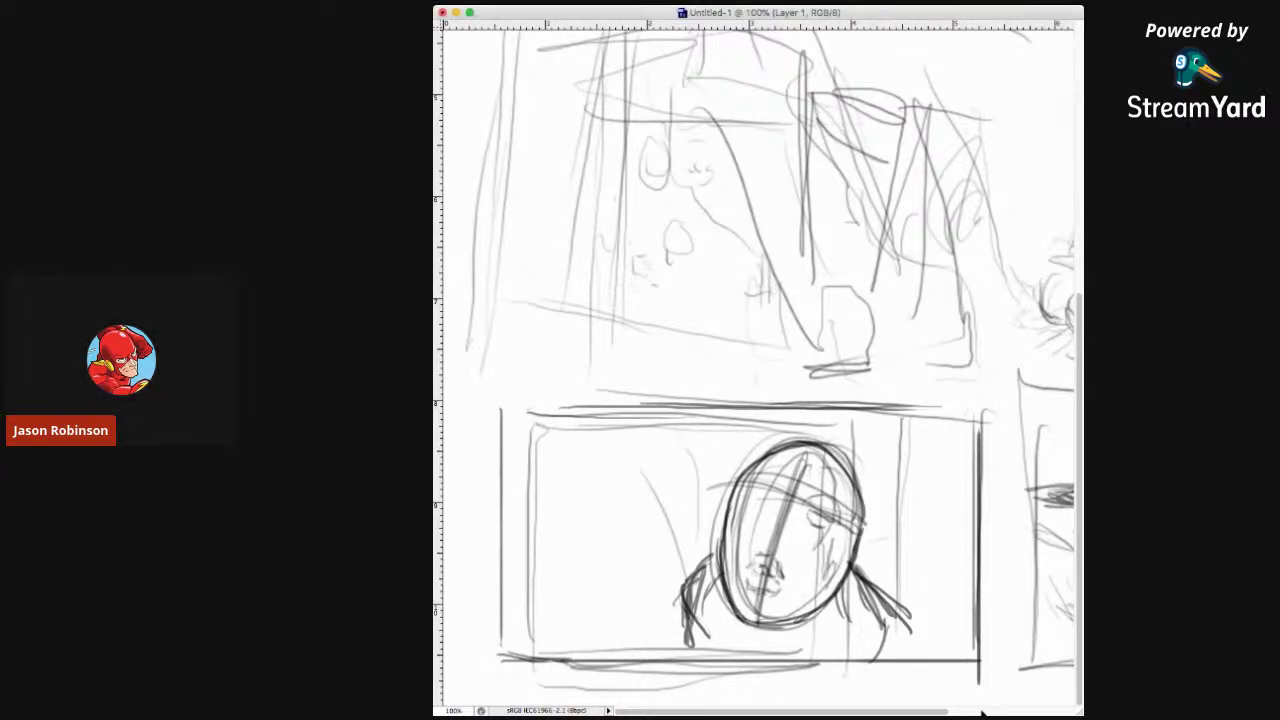
mouse_move(862, 584)
mouse_down()
mouse_move(880, 630)
mouse_move(870, 666)
mouse_up()
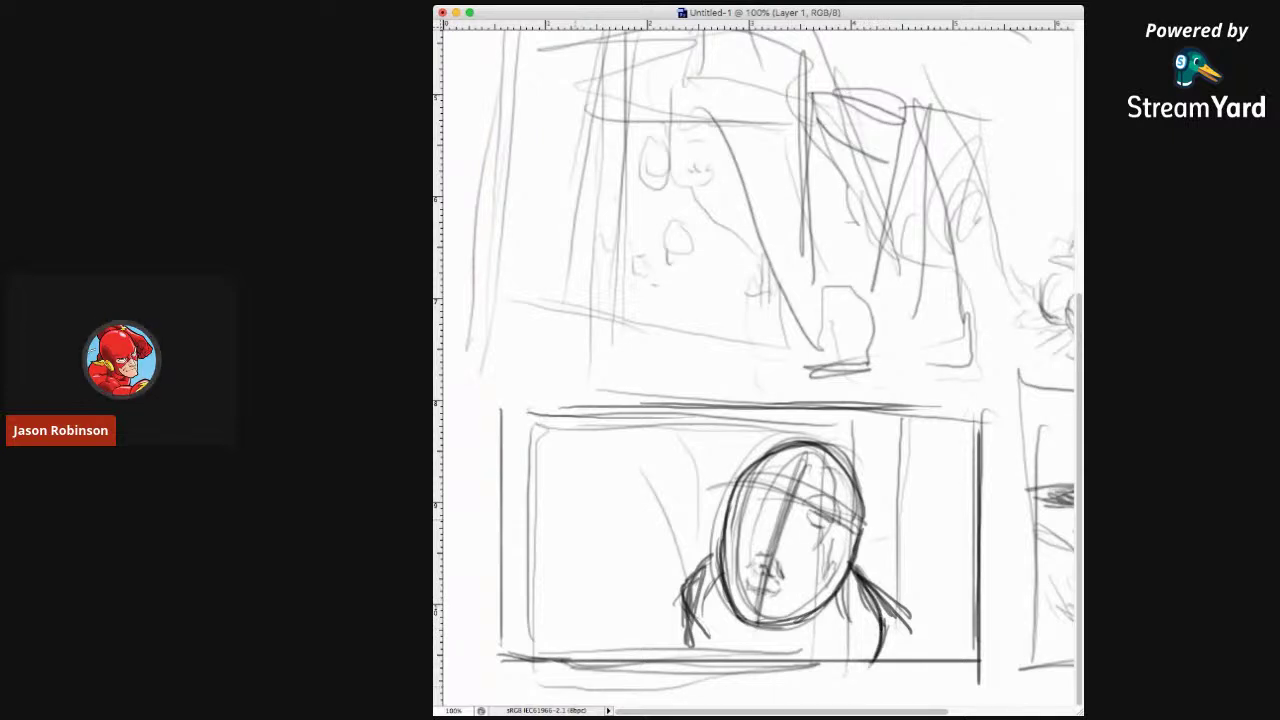
key(super+z)
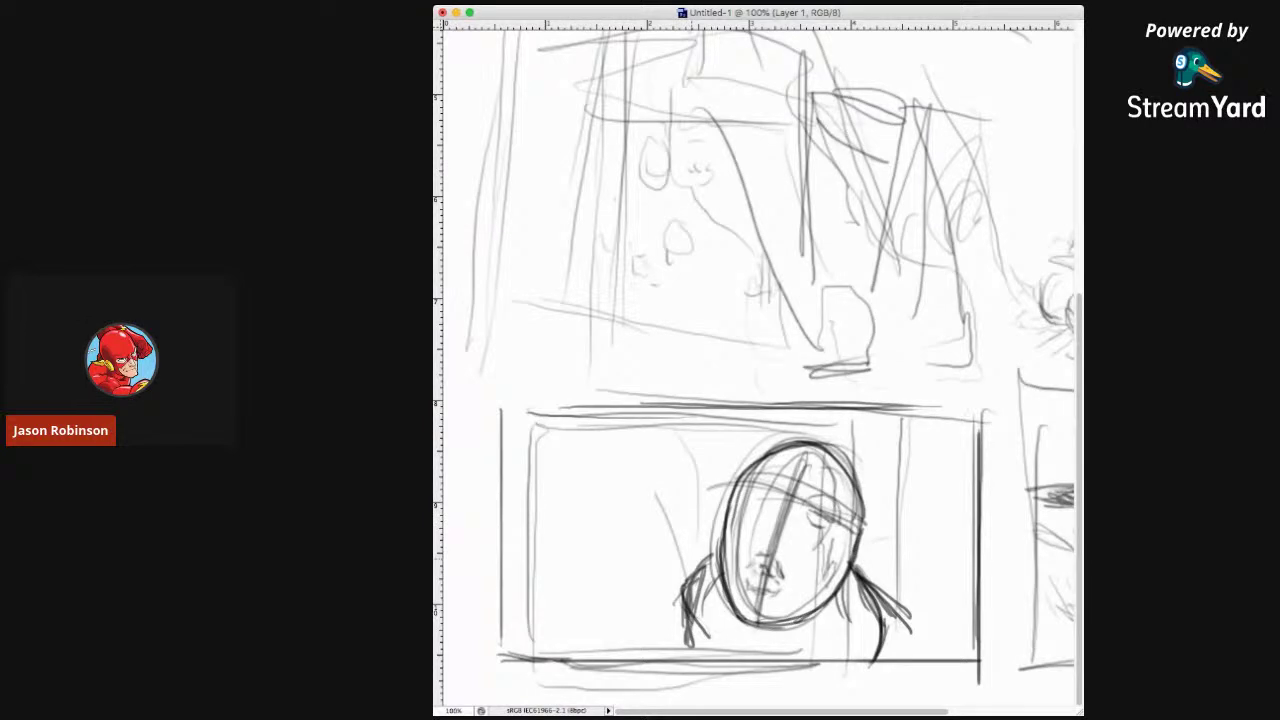
mouse_move(718, 552)
mouse_down()
mouse_move(686, 590)
mouse_move(684, 642)
mouse_move(704, 648)
mouse_move(700, 664)
mouse_move(708, 656)
mouse_move(681, 688)
mouse_up()
drag(700, 642, 690, 696)
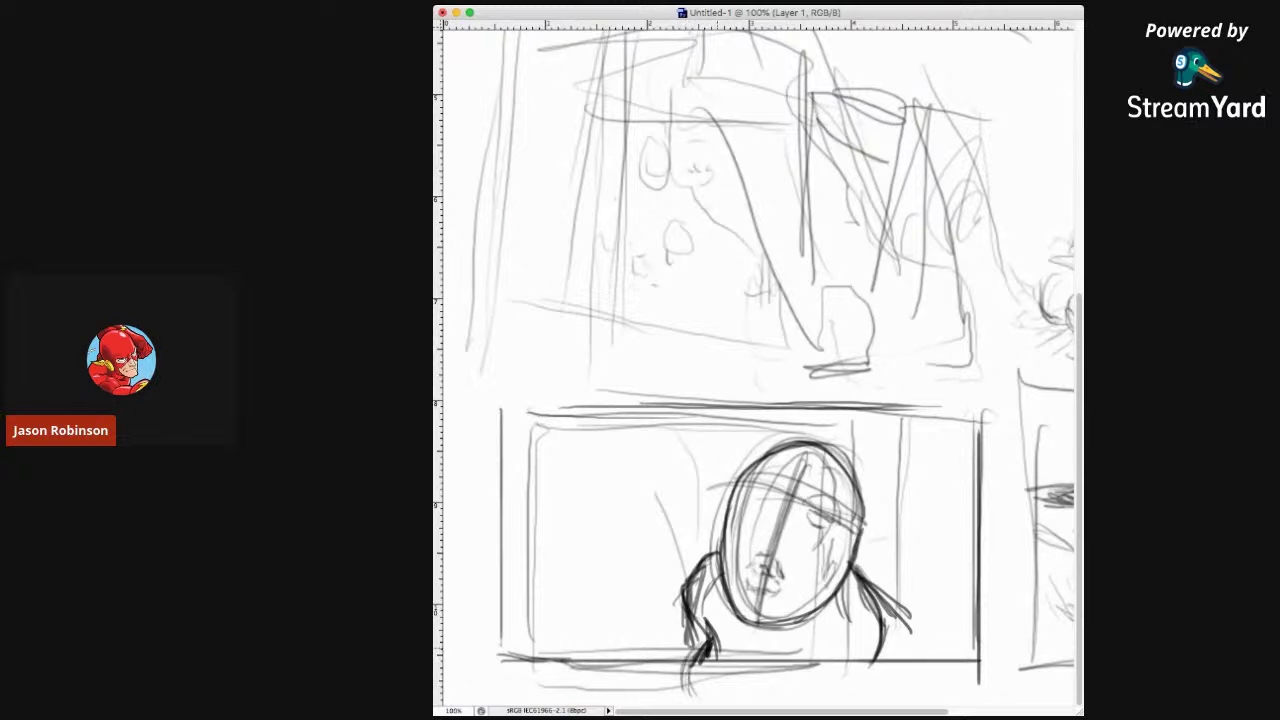
drag(702, 644, 688, 704)
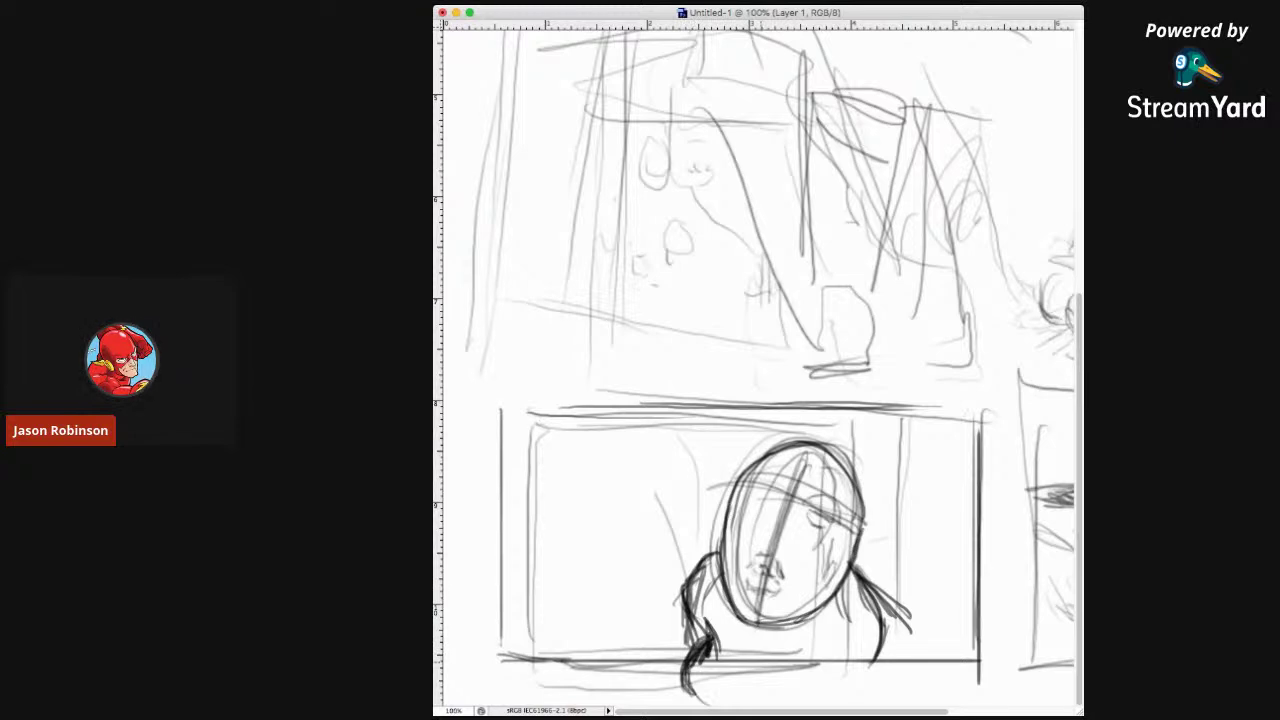
Rough in the lower body strokes, then erase the lines overrunning the panel's bottom border.
drag(770, 674, 754, 704)
drag(762, 658, 746, 708)
mouse_move(884, 628)
mouse_down()
mouse_move(858, 686)
mouse_move(824, 682)
mouse_up()
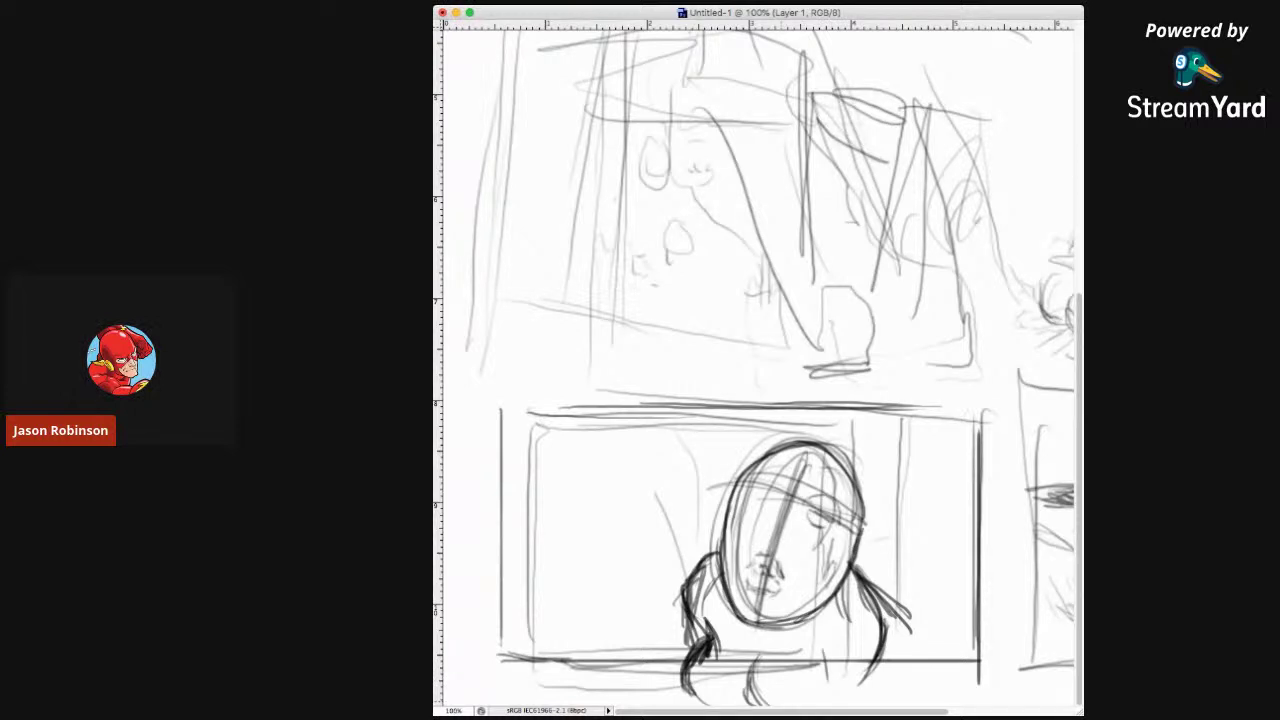
mouse_move(778, 686)
mouse_down()
mouse_move(662, 674)
mouse_move(626, 690)
mouse_up()
mouse_move(712, 667)
mouse_down()
mouse_move(680, 665)
mouse_move(863, 679)
mouse_move(896, 662)
mouse_up()
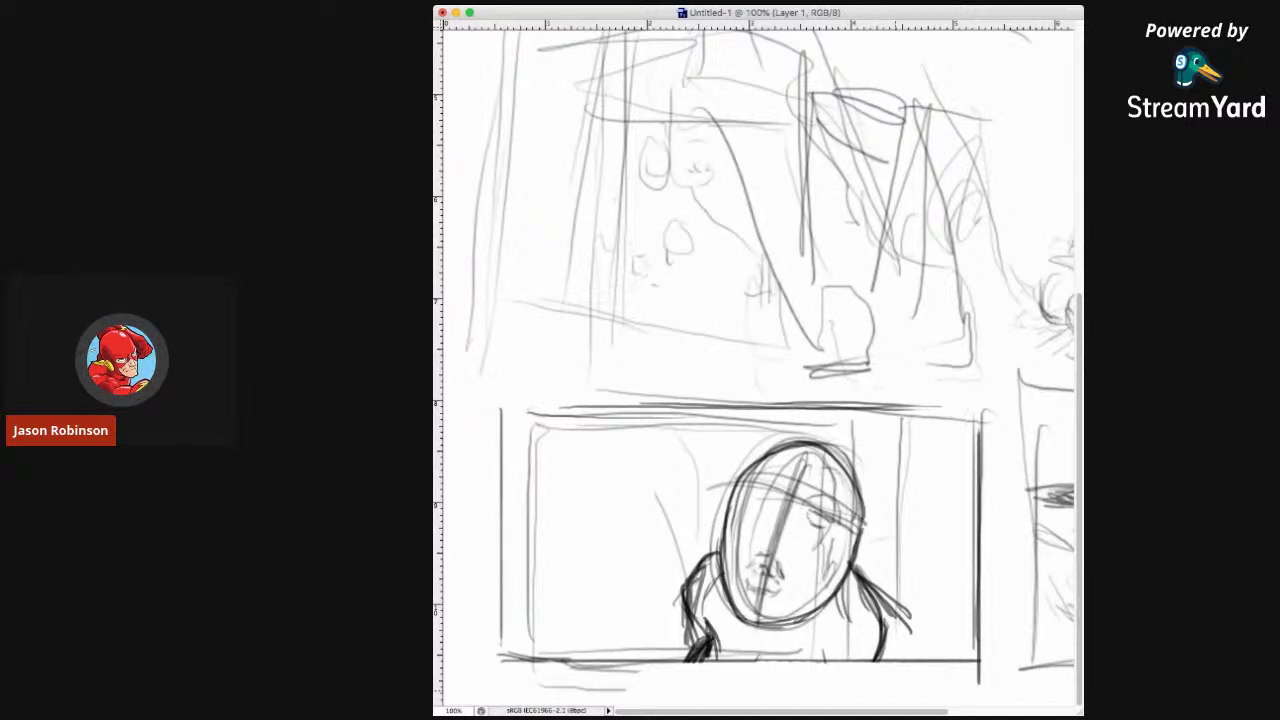
Sketch a short nose mark and two round eyes on the oval face, one on each side of the centre line.
drag(770, 541, 777, 532)
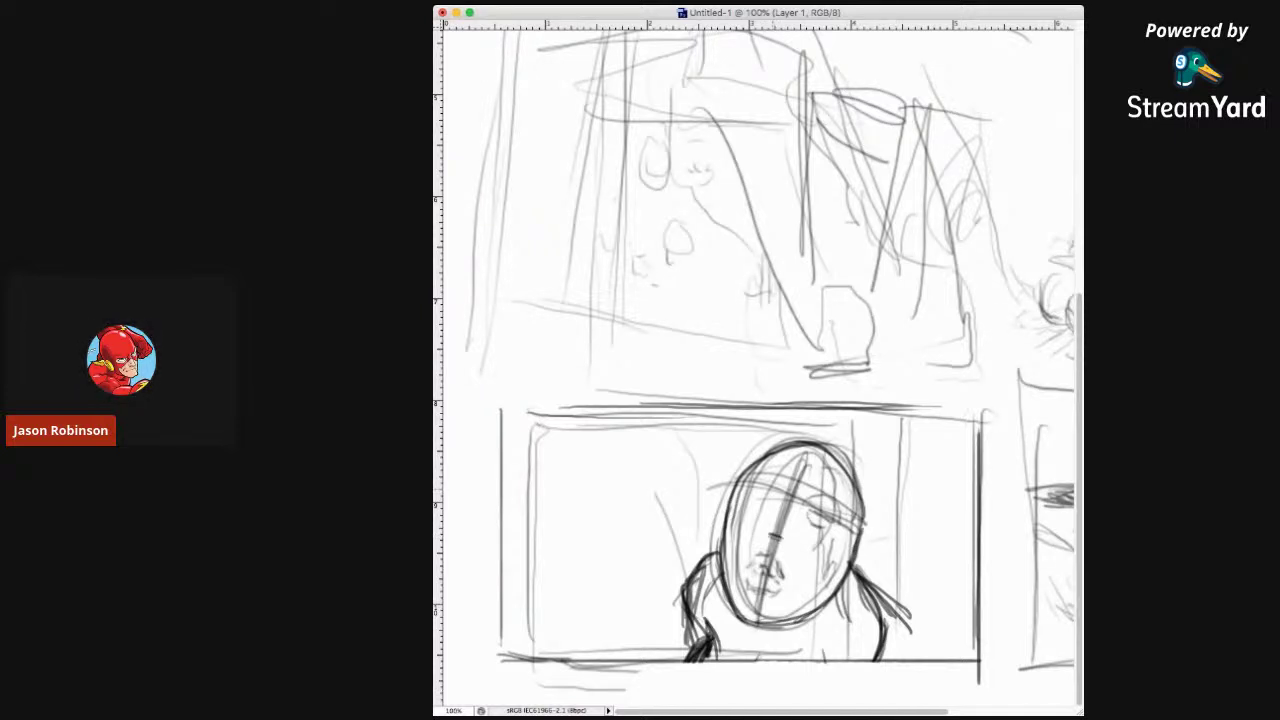
mouse_move(783, 482)
mouse_down()
mouse_move(775, 511)
mouse_move(776, 497)
mouse_up()
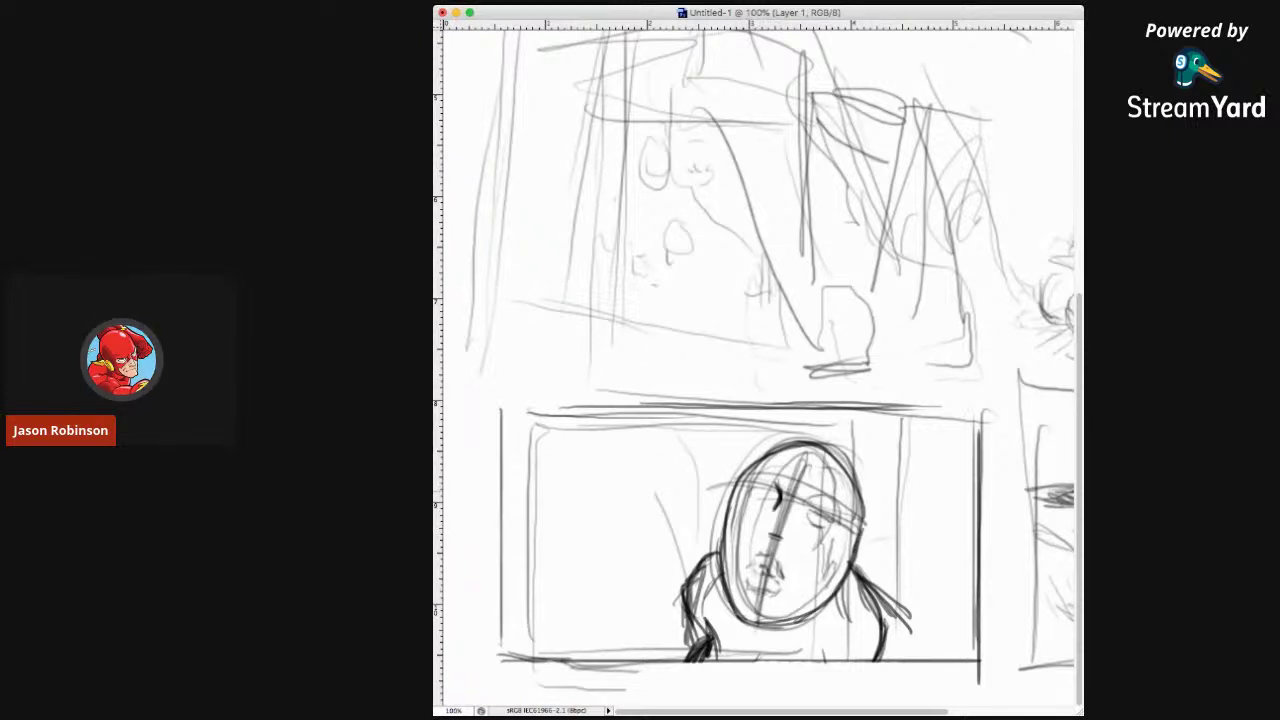
mouse_move(777, 503)
mouse_down()
mouse_move(775, 488)
mouse_move(744, 484)
mouse_move(768, 488)
mouse_up()
mouse_move(768, 490)
mouse_down()
mouse_move(754, 481)
mouse_move(769, 493)
mouse_up()
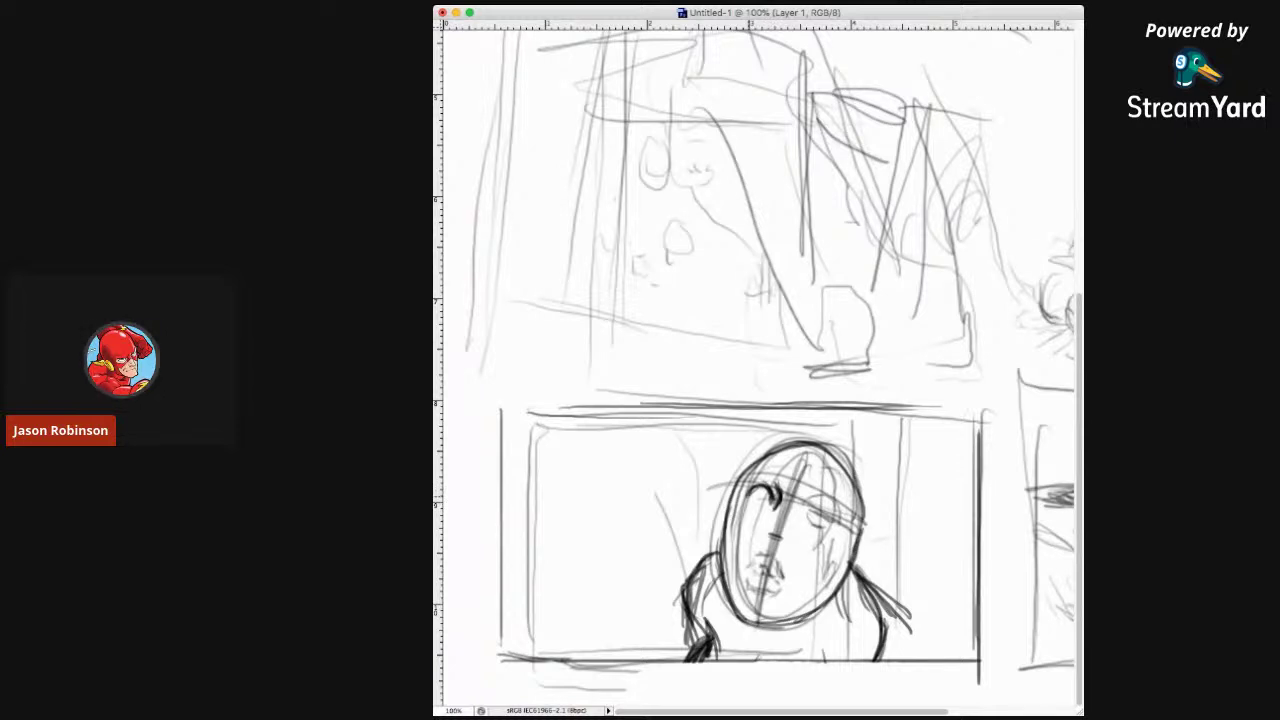
drag(766, 506, 746, 497)
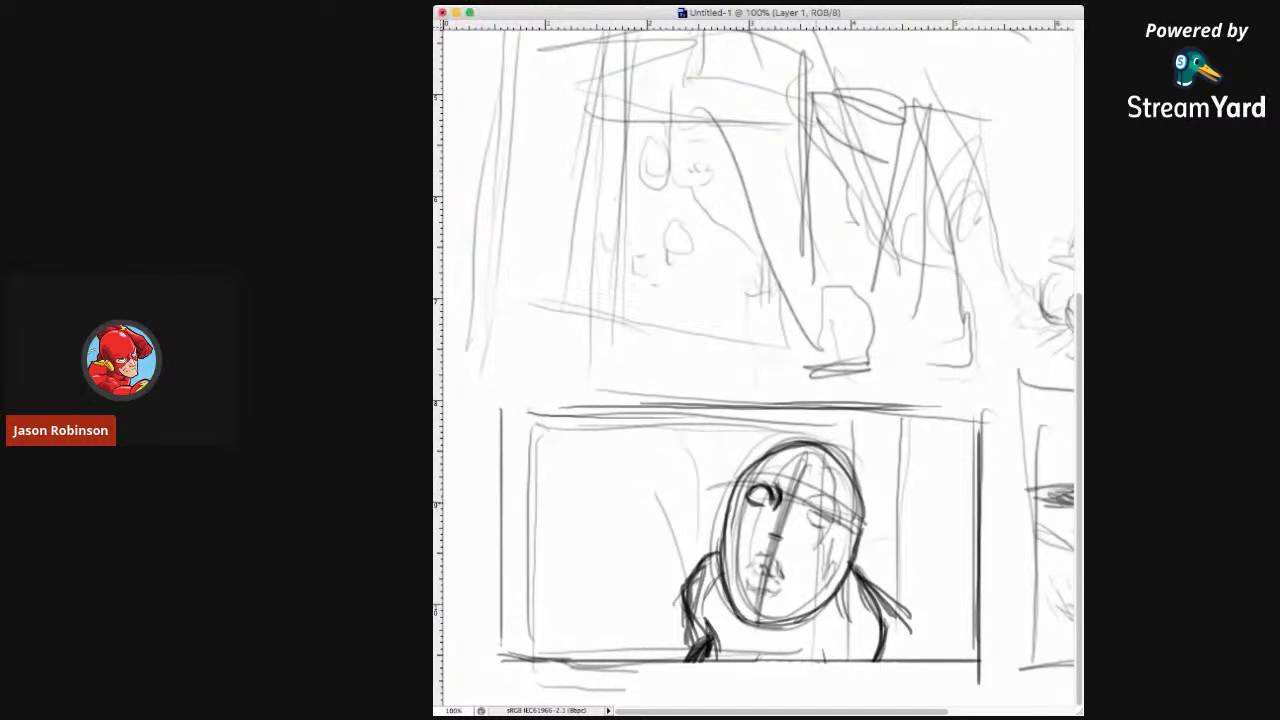
mouse_move(822, 503)
mouse_down()
mouse_move(808, 513)
mouse_move(832, 528)
mouse_up()
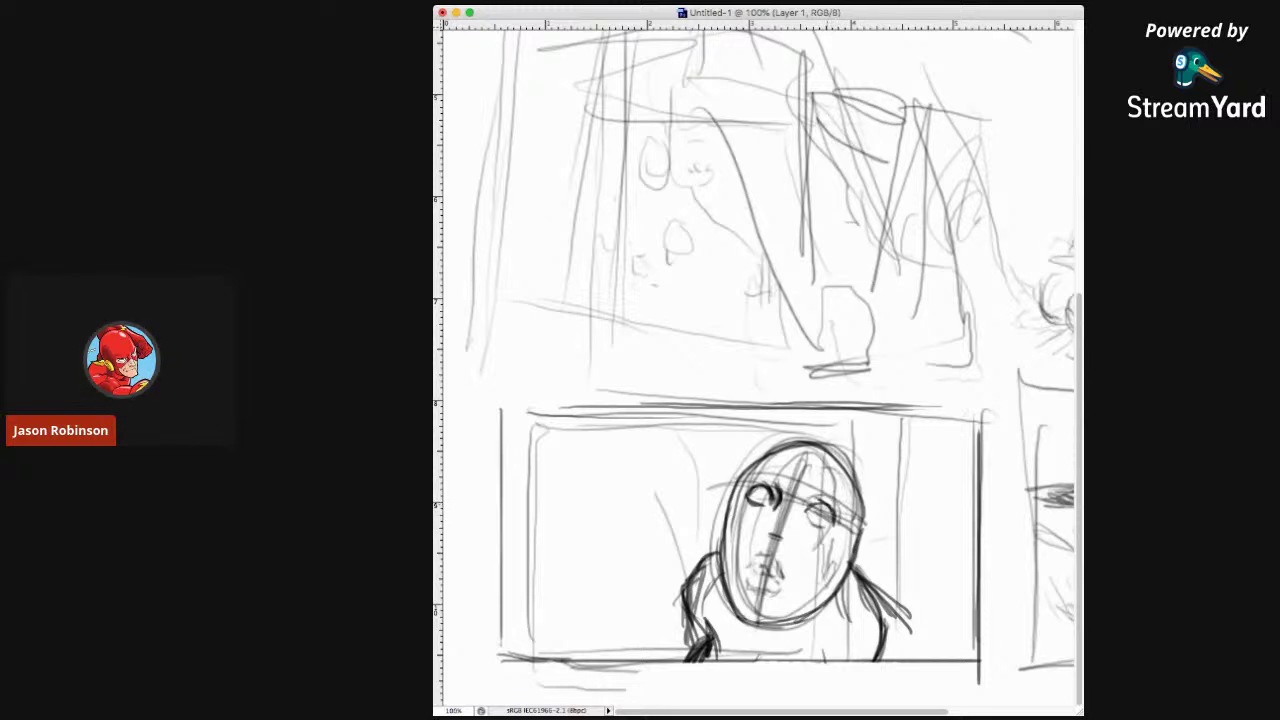
drag(814, 516, 804, 528)
drag(830, 522, 812, 527)
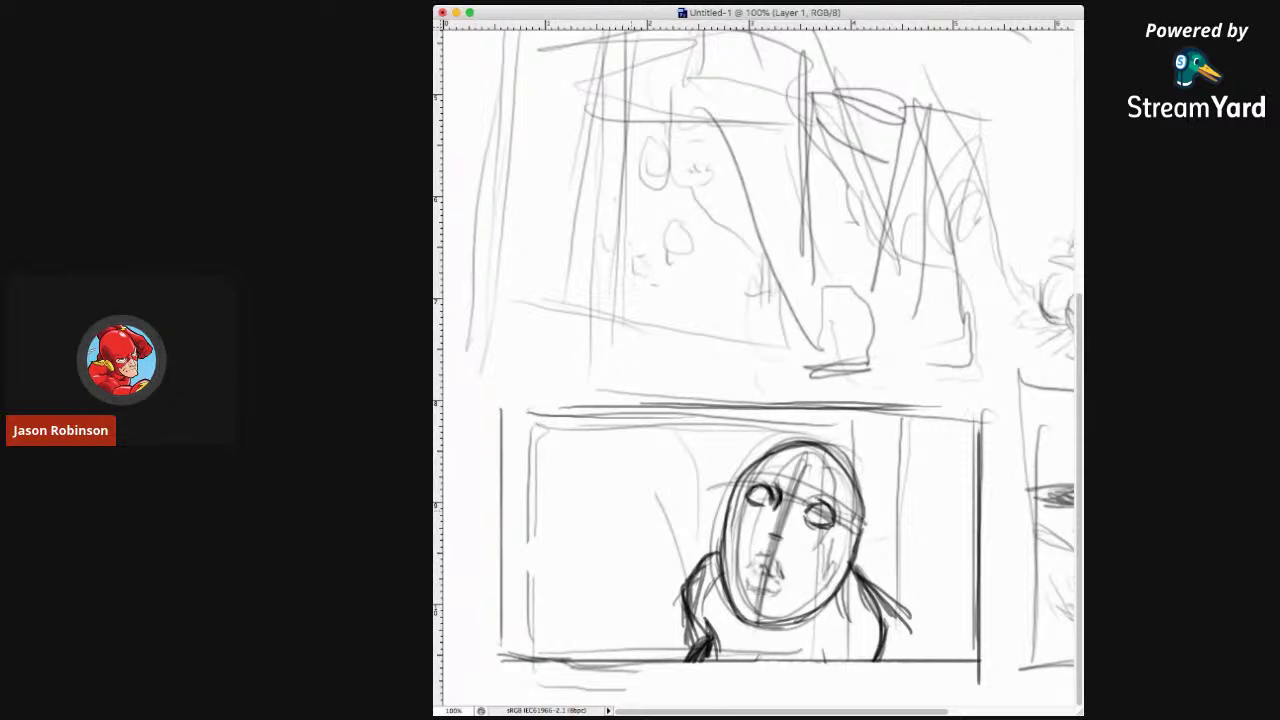
Erase the construction lines and rough mouth inside the face, and trim the stray line beside the left shoulder.
drag(655, 492, 667, 516)
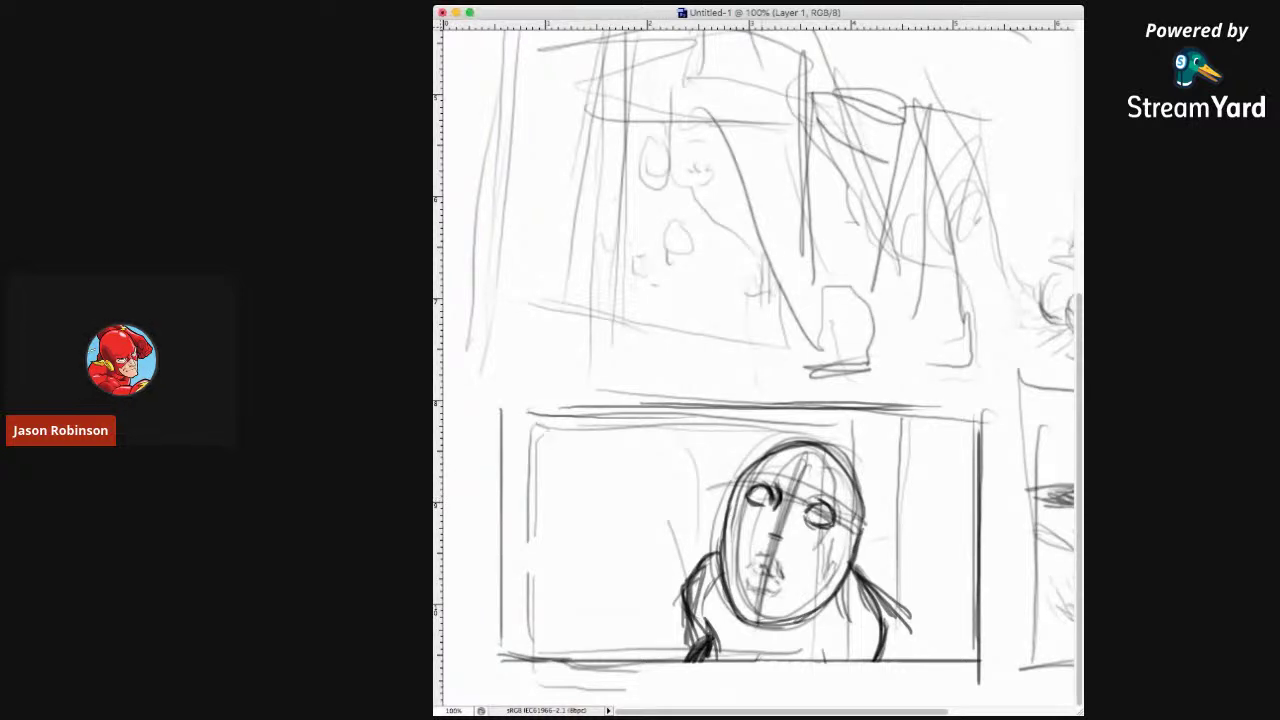
mouse_move(798, 498)
mouse_down()
mouse_move(797, 470)
mouse_move(778, 532)
mouse_move(816, 486)
mouse_move(840, 500)
mouse_move(810, 454)
mouse_move(761, 477)
mouse_move(816, 466)
mouse_move(850, 478)
mouse_move(846, 540)
mouse_move(837, 512)
mouse_move(855, 530)
mouse_move(830, 565)
mouse_move(820, 540)
mouse_move(830, 578)
mouse_move(815, 595)
mouse_up()
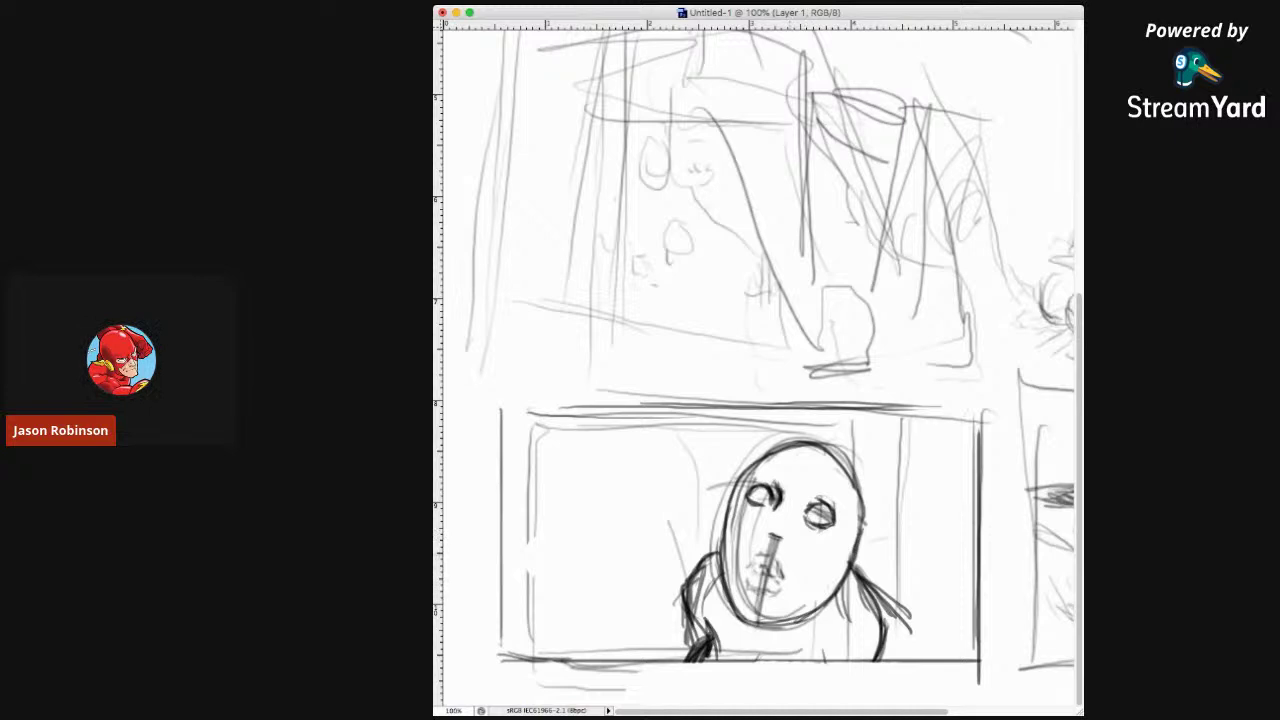
drag(772, 556, 774, 537)
mouse_move(757, 573)
mouse_down()
mouse_move(768, 598)
mouse_move(782, 582)
mouse_move(766, 558)
mouse_up()
Refine the shading around the right eye and draw a small mouth below the nose.
mouse_move(818, 515)
mouse_down()
mouse_move(827, 560)
mouse_move(829, 536)
mouse_up()
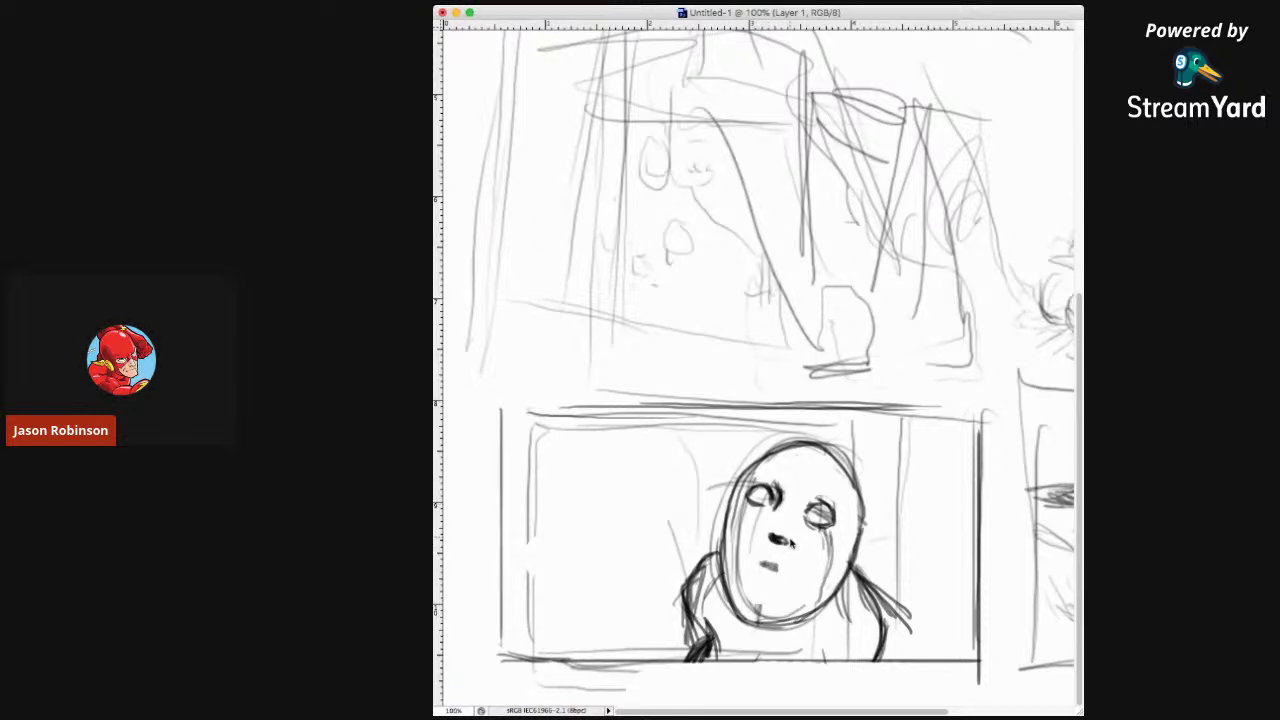
mouse_move(768, 560)
mouse_down()
mouse_move(752, 561)
mouse_move(766, 564)
mouse_up()
mouse_move(786, 565)
mouse_down()
mouse_move(788, 580)
mouse_move(752, 574)
mouse_up()
key(super+equal)
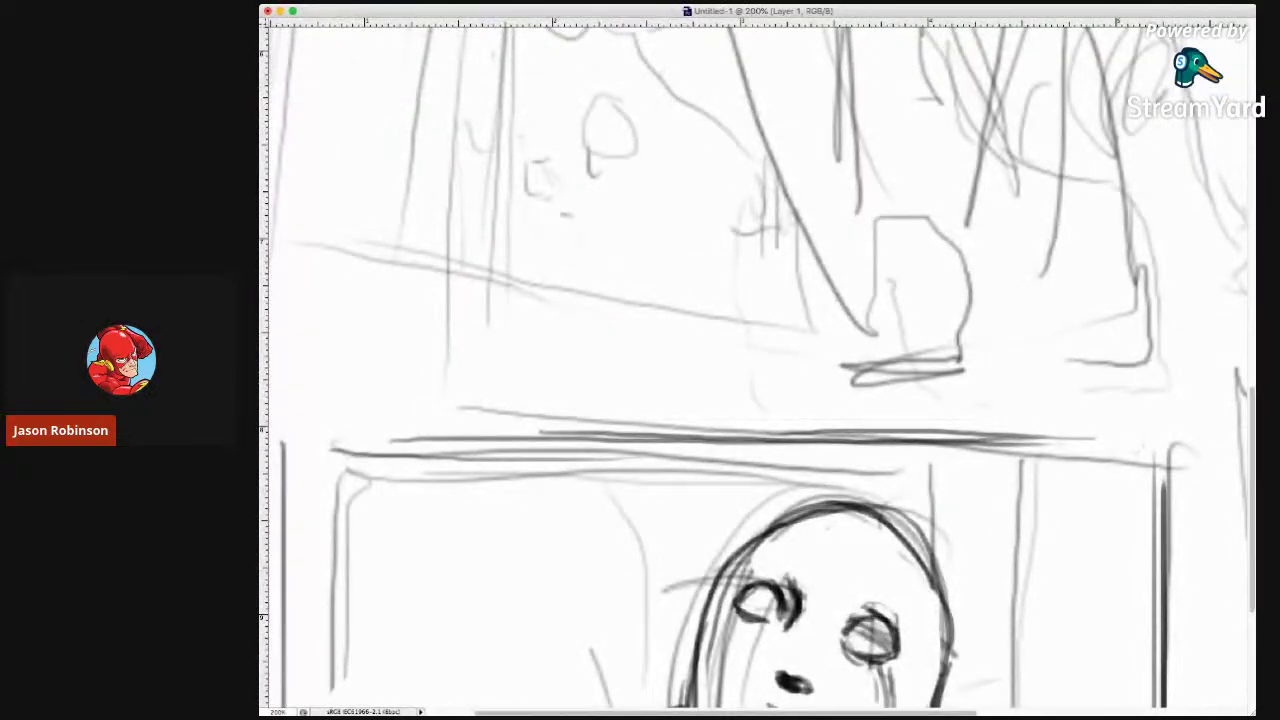
Draw the upper and lower lips around the rough mouth so it reads as slightly open.
scroll(757, 370, down, 5)
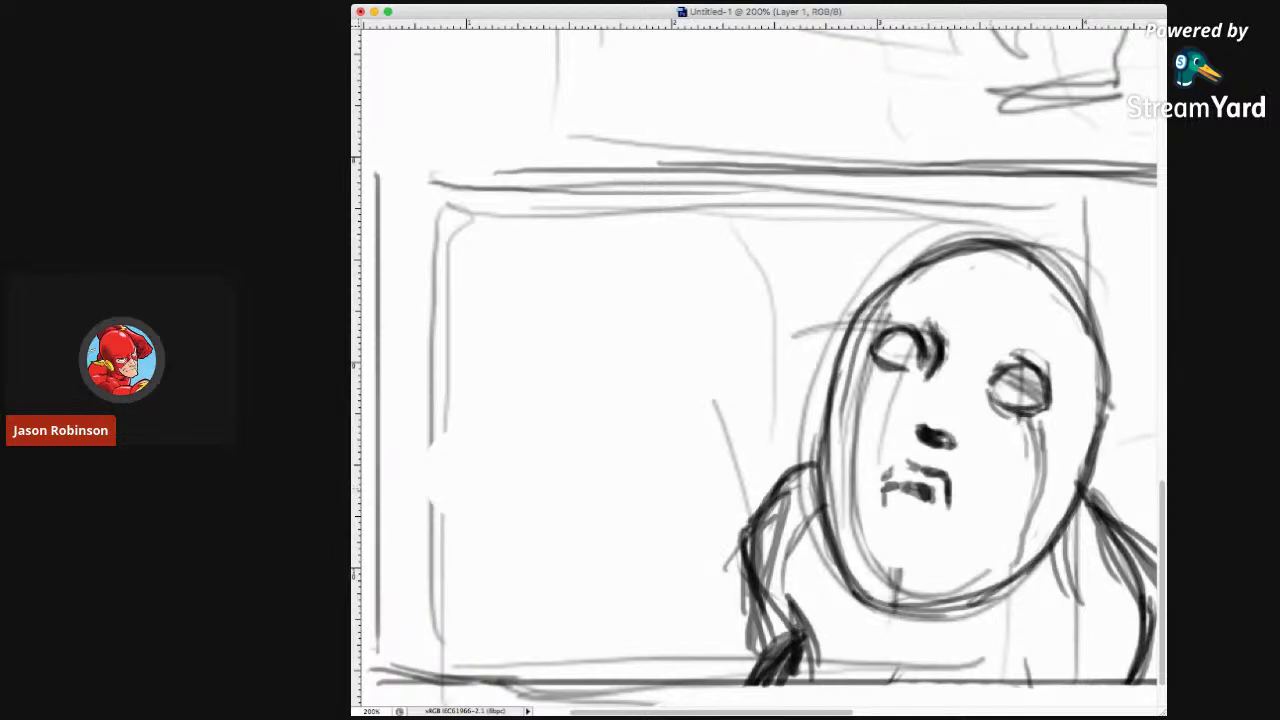
mouse_move(934, 500)
mouse_down()
mouse_move(906, 488)
mouse_move(926, 487)
mouse_move(904, 486)
mouse_move(904, 471)
mouse_move(950, 521)
mouse_move(926, 497)
mouse_move(903, 499)
mouse_move(954, 516)
mouse_move(901, 464)
mouse_move(882, 487)
mouse_up()
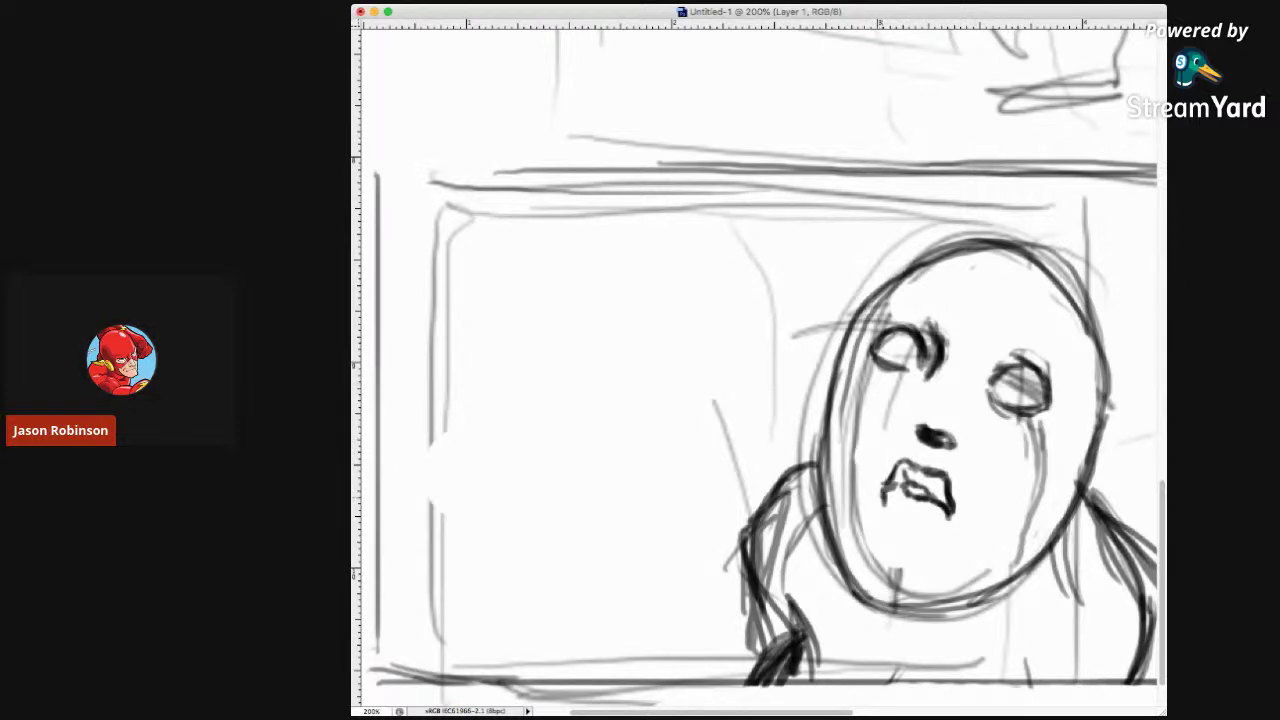
mouse_move(886, 508)
mouse_down()
mouse_move(920, 530)
mouse_move(940, 530)
mouse_move(948, 513)
mouse_up()
drag(938, 523, 952, 515)
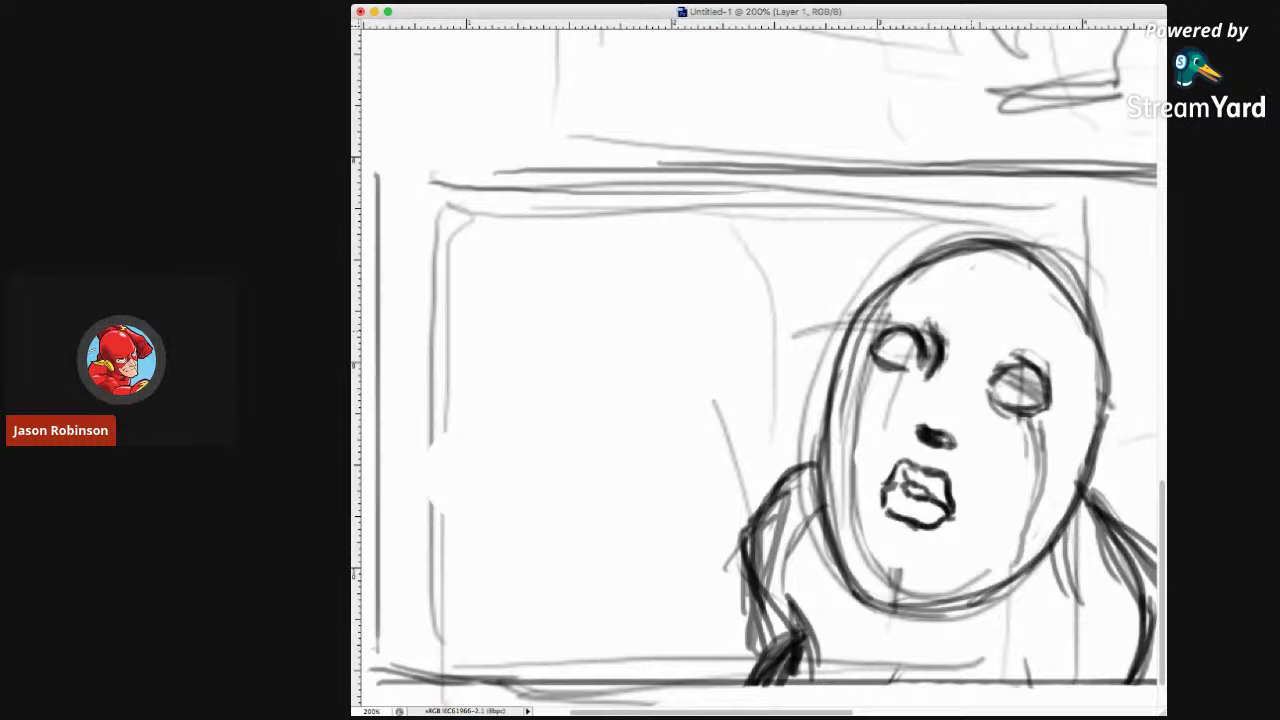
Erase the shading inside both eyes and draw a short worried eyebrow above each one.
mouse_move(1008, 375)
mouse_down()
mouse_move(1032, 394)
mouse_move(1012, 380)
mouse_move(1024, 403)
mouse_up()
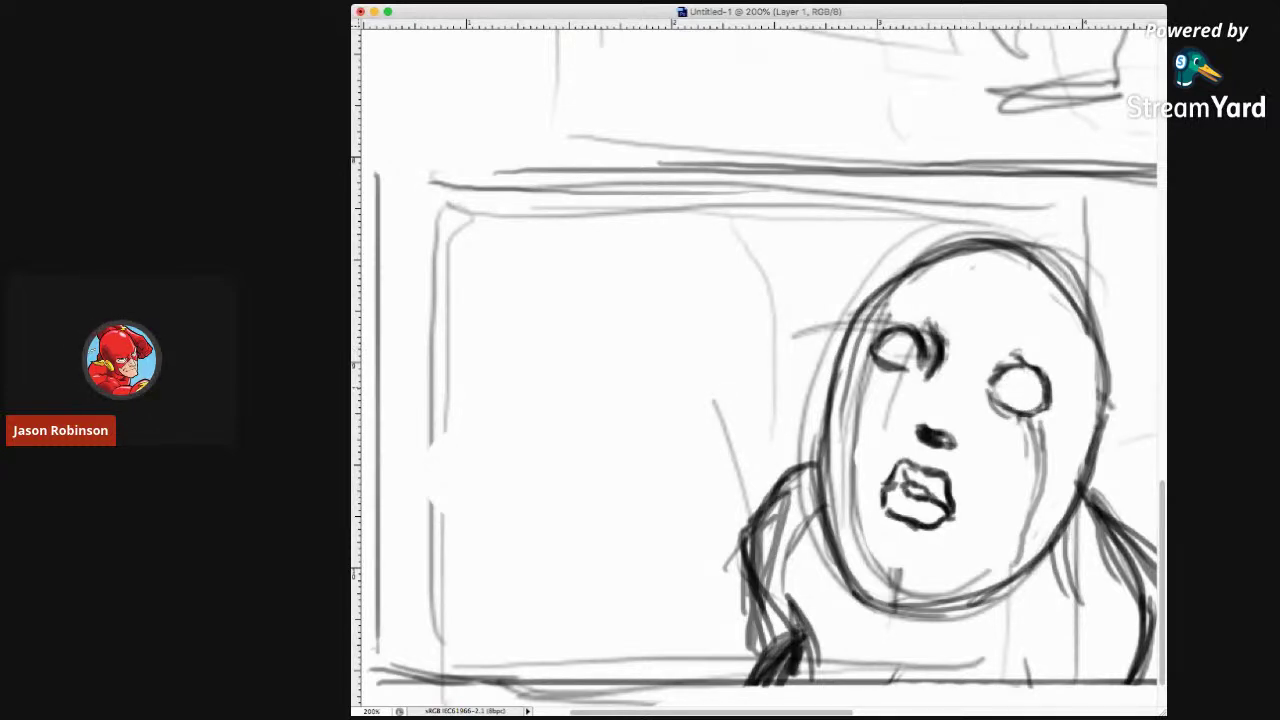
mouse_move(900, 342)
mouse_down()
mouse_move(912, 356)
mouse_move(894, 336)
mouse_move(886, 350)
mouse_up()
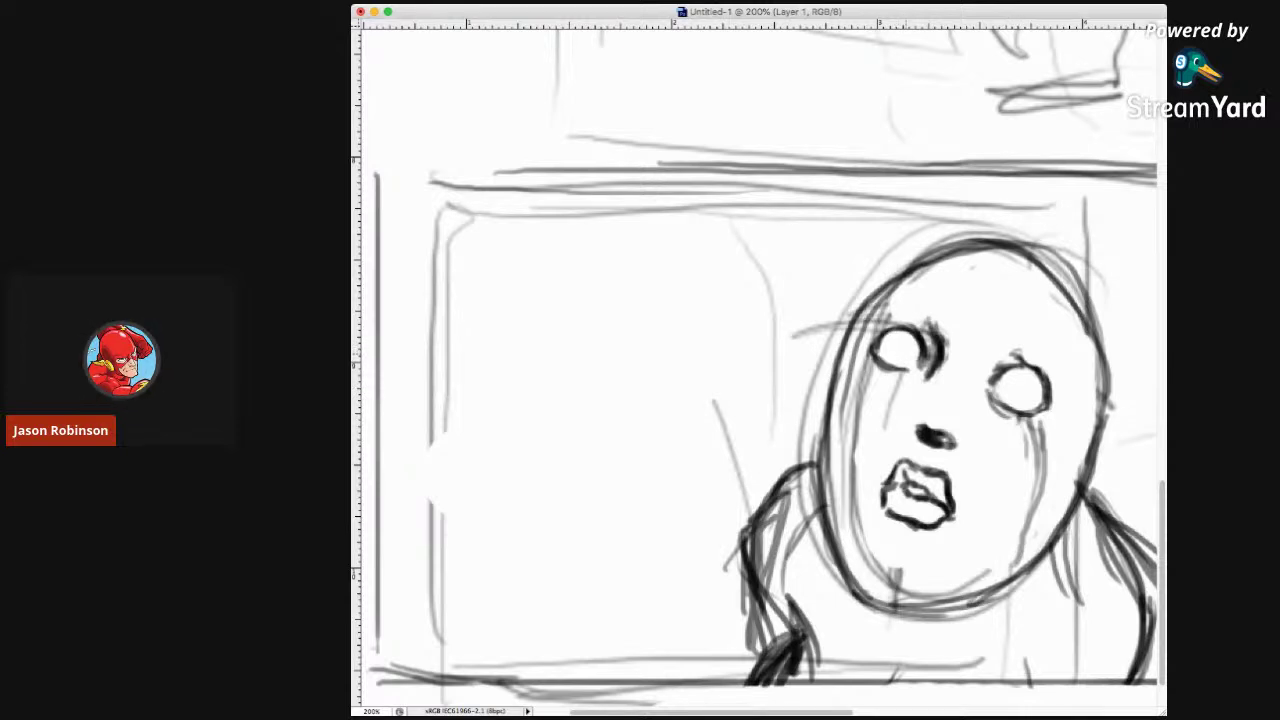
mouse_move(1026, 314)
mouse_down()
mouse_move(1066, 336)
mouse_move(1076, 376)
mouse_move(1040, 318)
mouse_up()
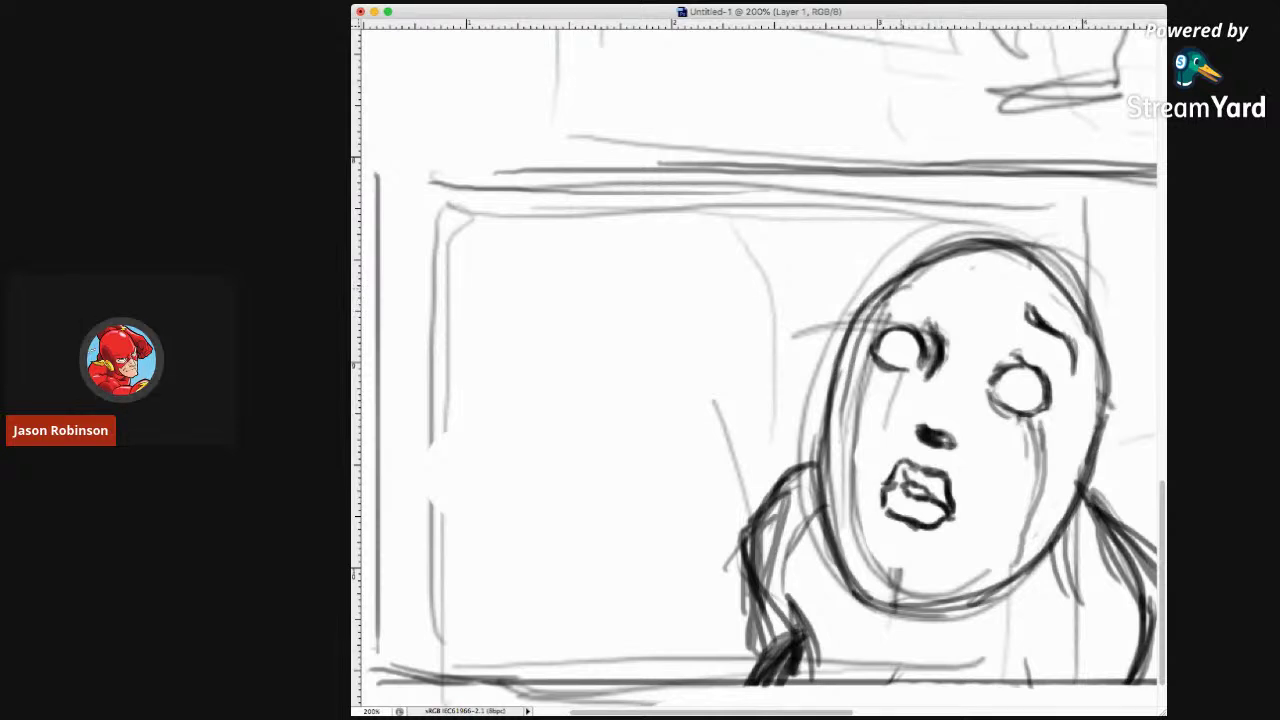
mouse_move(912, 283)
mouse_down()
mouse_move(956, 276)
mouse_move(925, 284)
mouse_up()
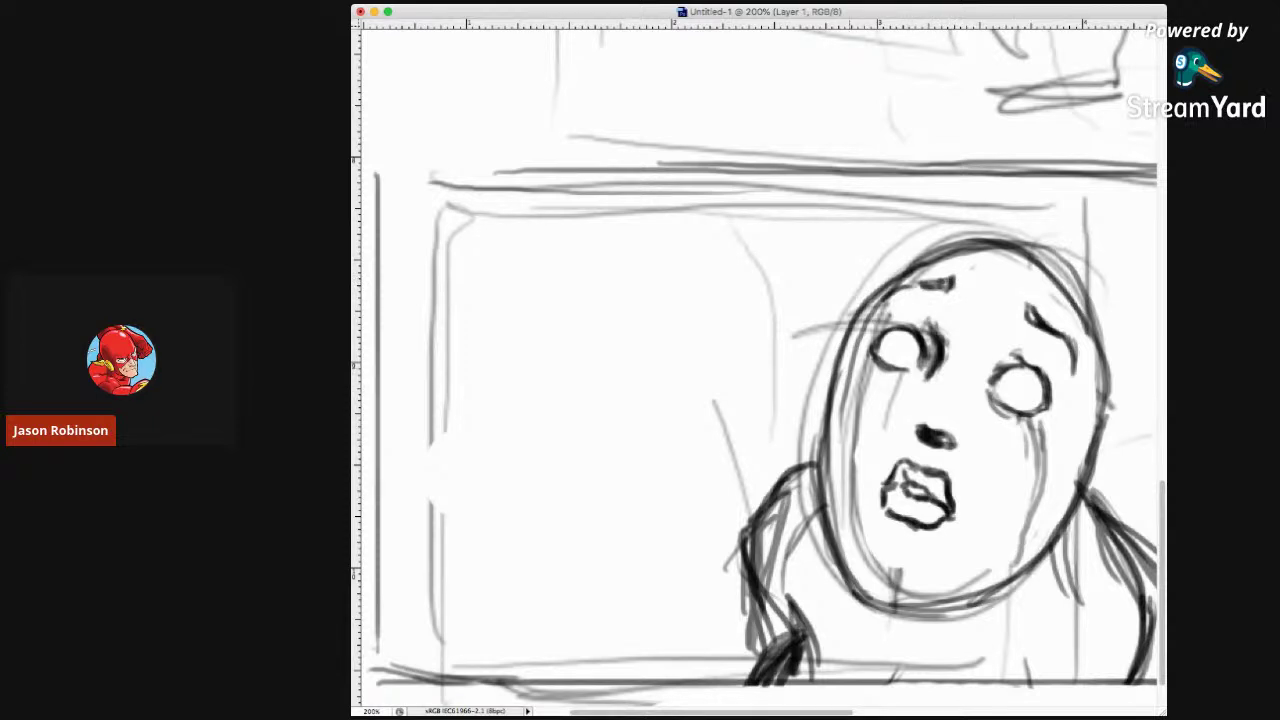
Draw a darker, tighter jawline from the left cheek around the chin and up to the right cheek.
drag(850, 358, 830, 482)
drag(838, 424, 828, 506)
drag(838, 446, 828, 526)
mouse_move(844, 474)
mouse_down()
mouse_move(826, 538)
mouse_move(842, 570)
mouse_up()
mouse_move(866, 512)
mouse_down()
mouse_move(842, 574)
mouse_move(918, 590)
mouse_move(990, 574)
mouse_up()
mouse_move(896, 580)
mouse_down()
mouse_move(1020, 566)
mouse_move(1056, 528)
mouse_up()
drag(1028, 562, 1085, 470)
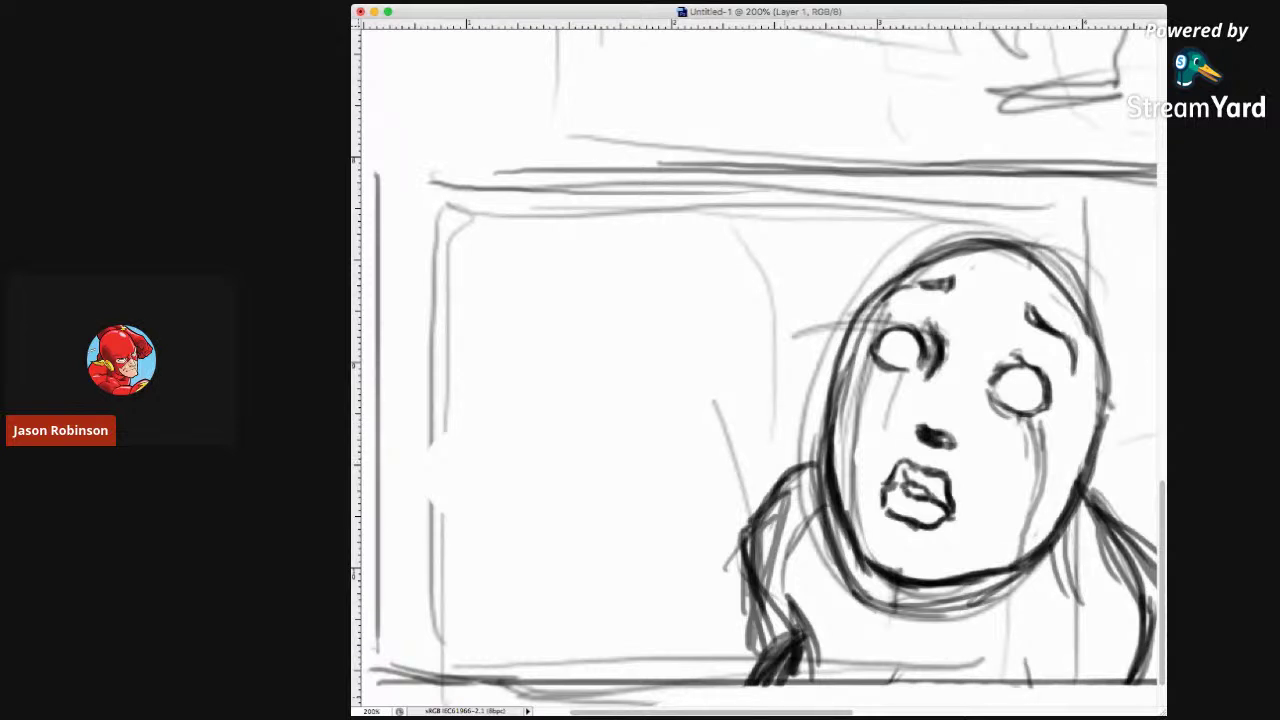
Draw a long pointed ear with a lobe on the right side of the head, and darken the upper right head contour.
scroll(760, 400, right, 5)
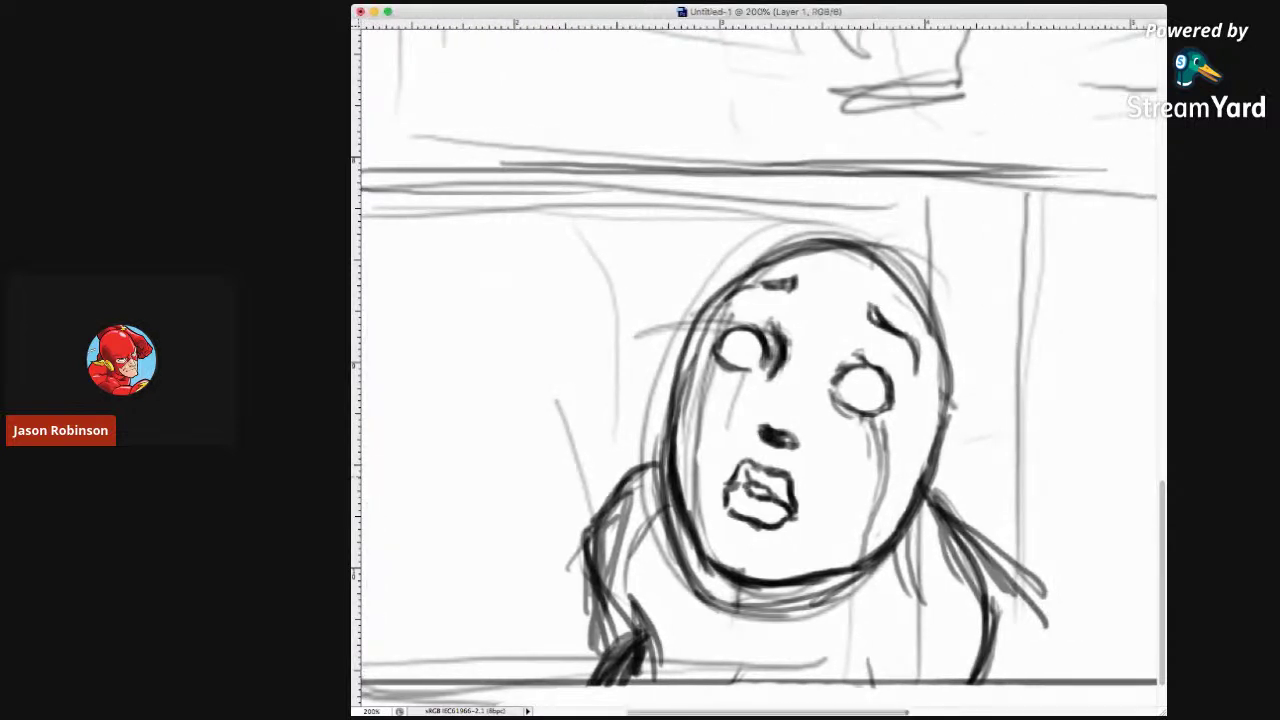
mouse_move(936, 434)
mouse_down()
mouse_move(992, 410)
mouse_move(1030, 360)
mouse_move(1018, 414)
mouse_up()
mouse_move(1032, 366)
mouse_down()
mouse_move(988, 436)
mouse_move(946, 450)
mouse_move(926, 476)
mouse_up()
mouse_move(1014, 418)
mouse_down()
mouse_move(954, 506)
mouse_move(900, 540)
mouse_up()
drag(926, 533, 912, 539)
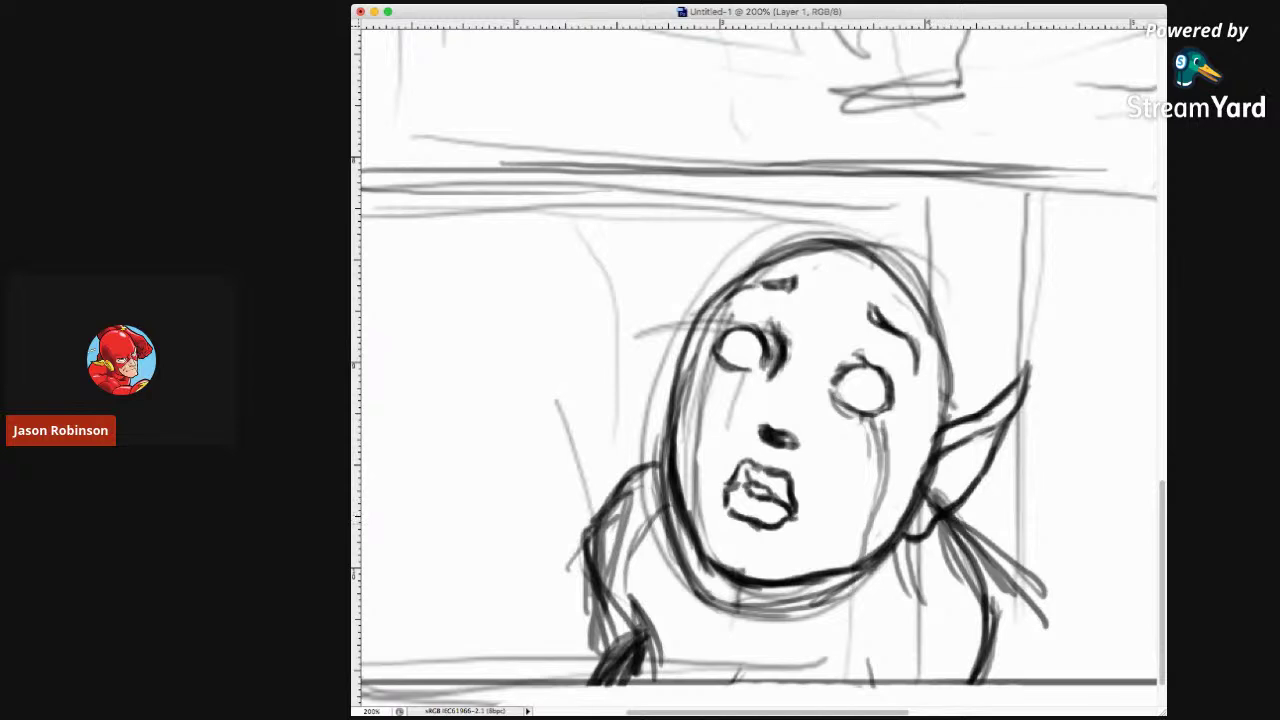
drag(926, 530, 906, 537)
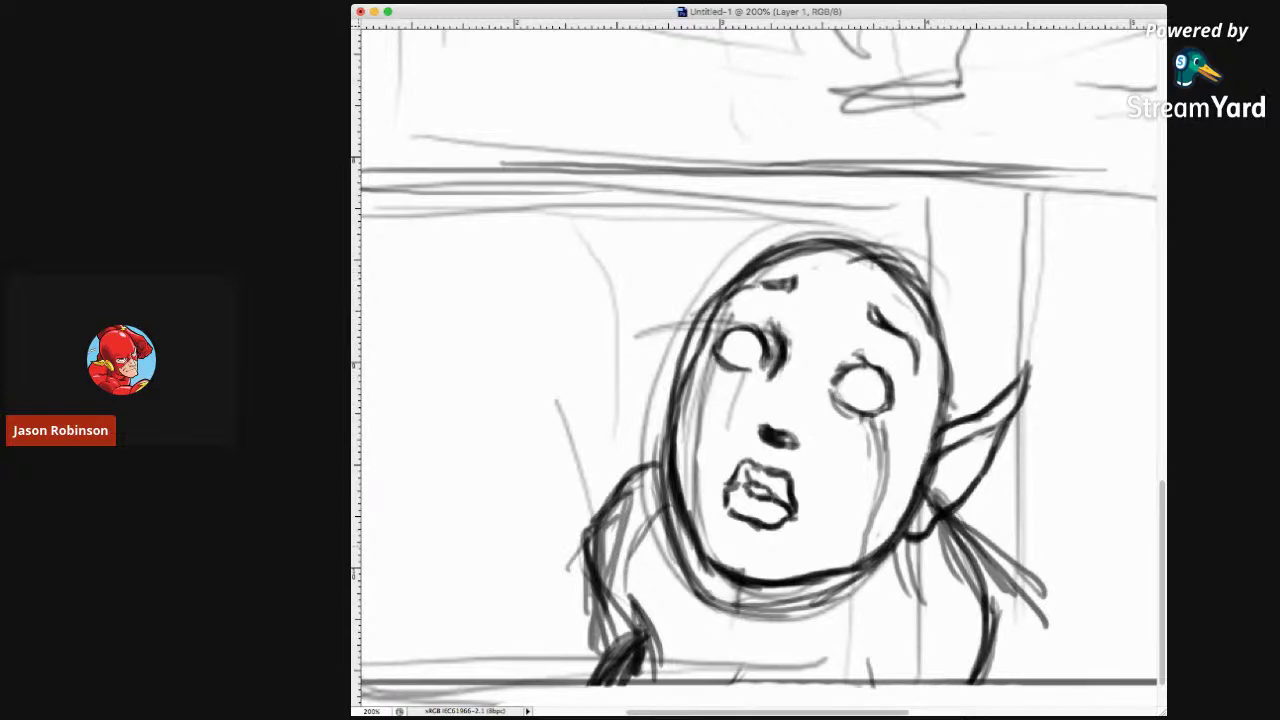
Rough in hair strokes outside the upper right of the head, and add a hairline peak on the forehead.
key(super+minus)
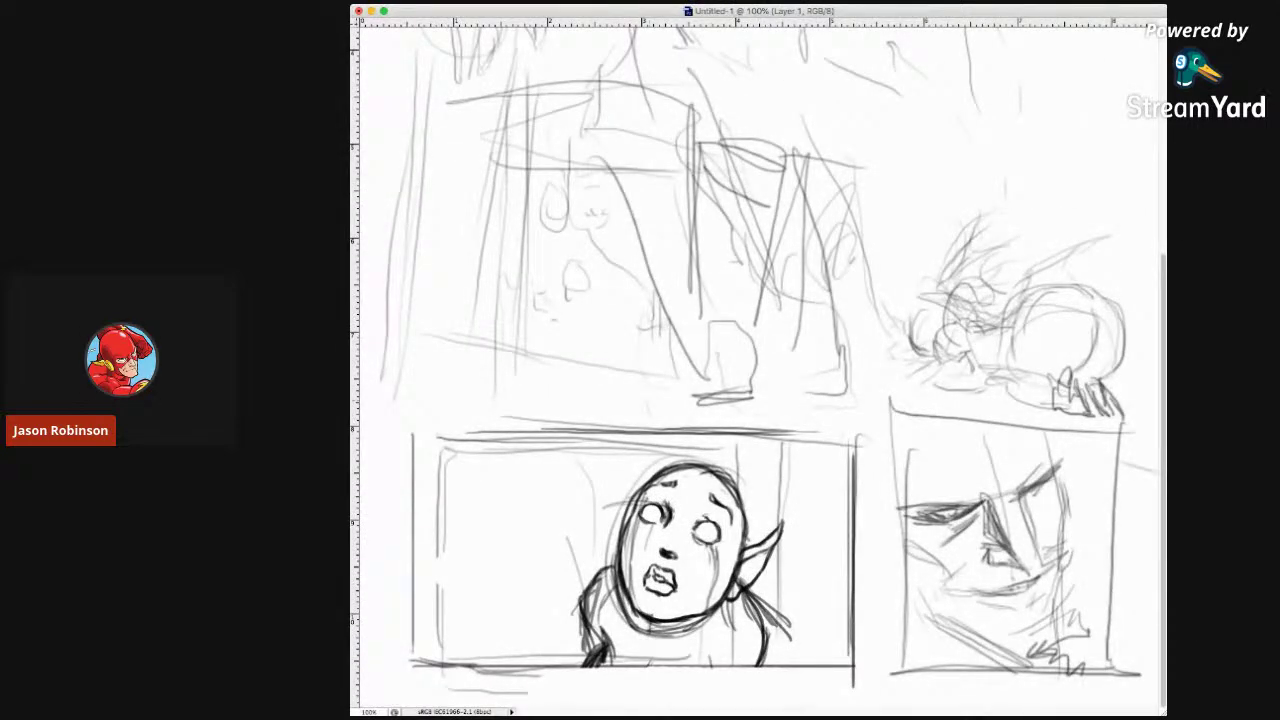
drag(724, 458, 750, 466)
drag(746, 468, 765, 492)
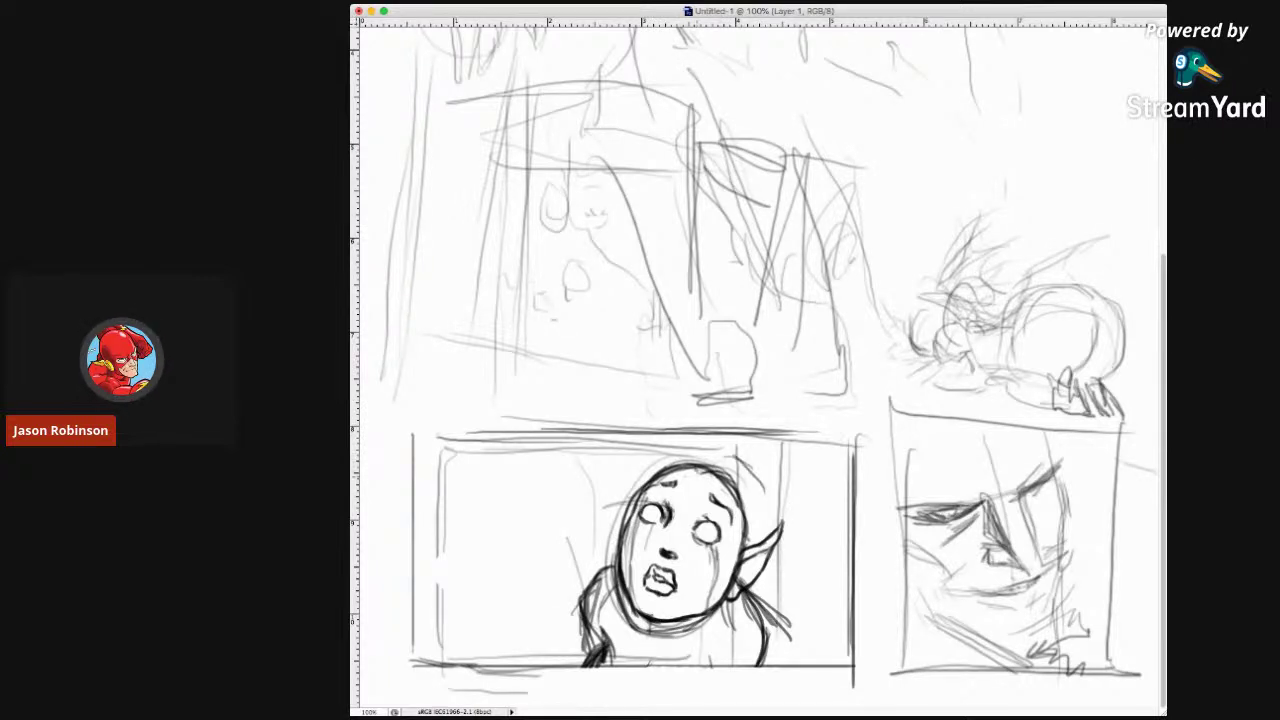
mouse_move(702, 476)
mouse_down()
mouse_move(728, 468)
mouse_move(736, 486)
mouse_up()
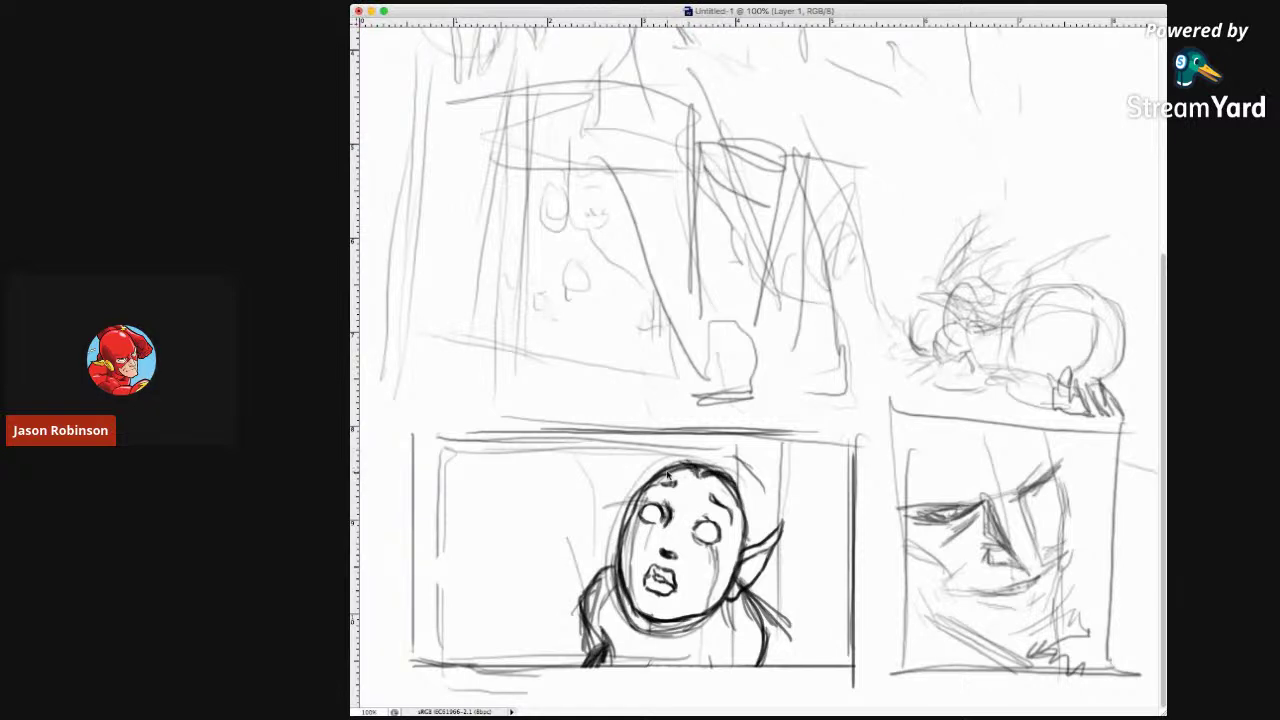
drag(636, 502, 634, 518)
drag(743, 520, 730, 562)
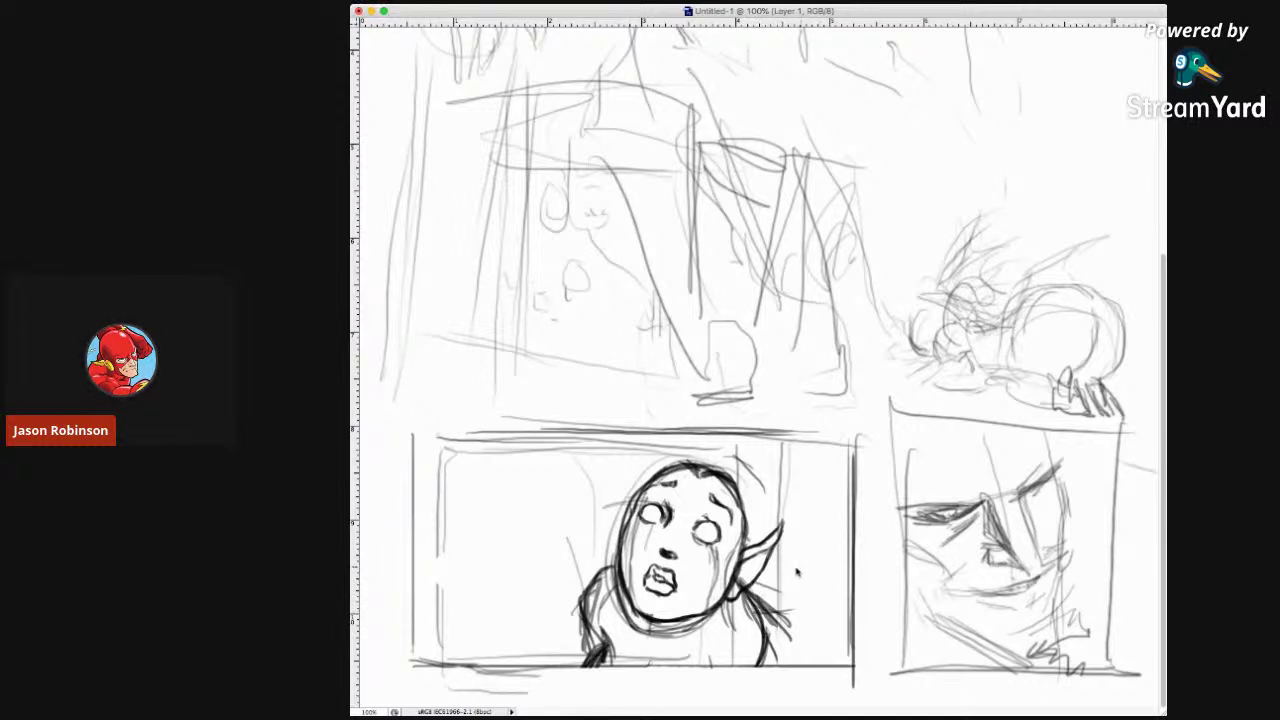
Draw two curved humps behind the figure that run past the panel's right border, and darken the strands beneath the ear.
drag(806, 572, 853, 578)
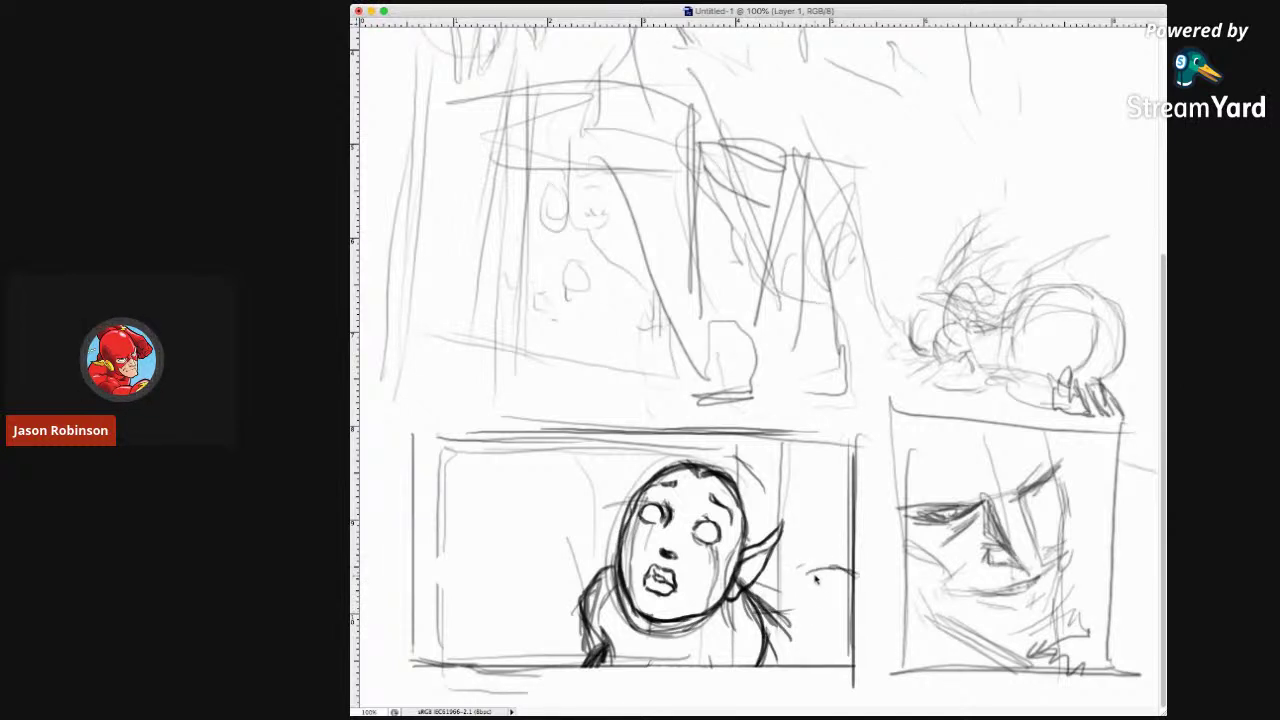
mouse_move(804, 574)
mouse_down()
mouse_move(852, 570)
mouse_move(798, 546)
mouse_move(812, 558)
mouse_move(779, 553)
mouse_move(824, 566)
mouse_move(816, 584)
mouse_move(854, 568)
mouse_move(892, 620)
mouse_up()
mouse_move(862, 576)
mouse_down()
mouse_move(882, 644)
mouse_move(894, 636)
mouse_move(890, 666)
mouse_up()
drag(886, 614, 875, 675)
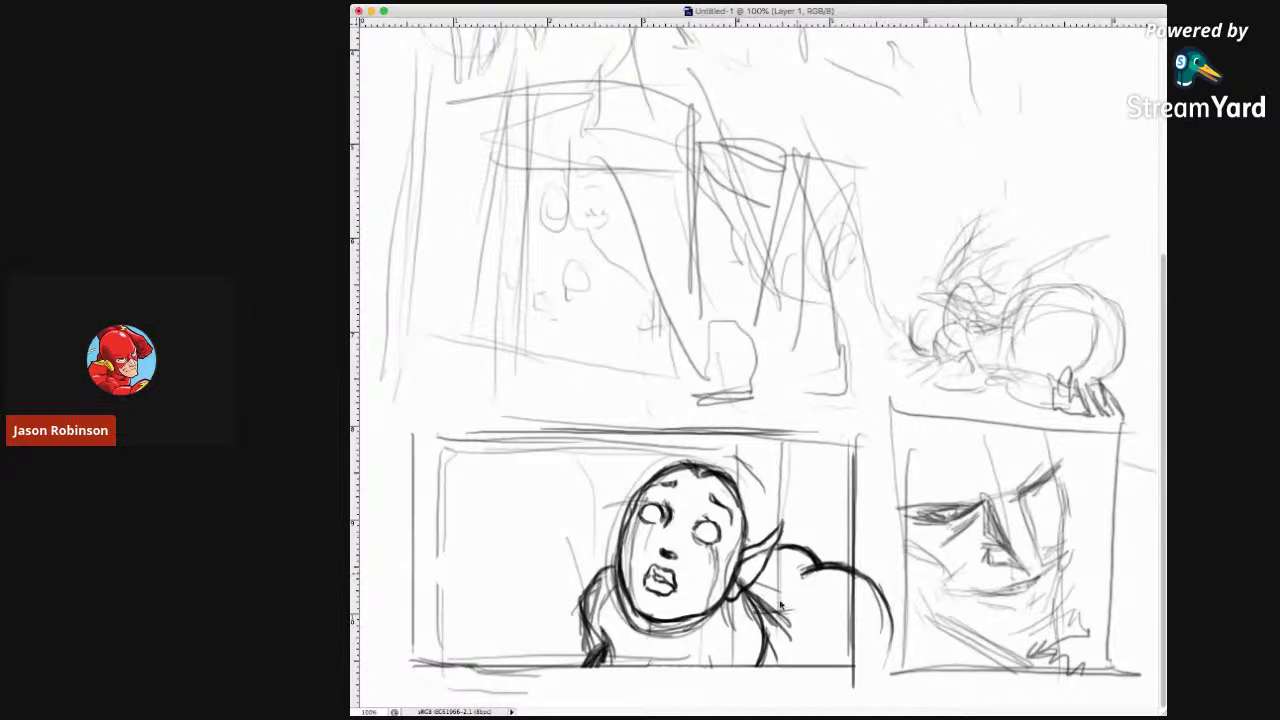
mouse_move(760, 612)
mouse_down()
mouse_move(791, 656)
mouse_move(755, 602)
mouse_move(792, 659)
mouse_move(756, 605)
mouse_move(790, 577)
mouse_move(770, 620)
mouse_up()
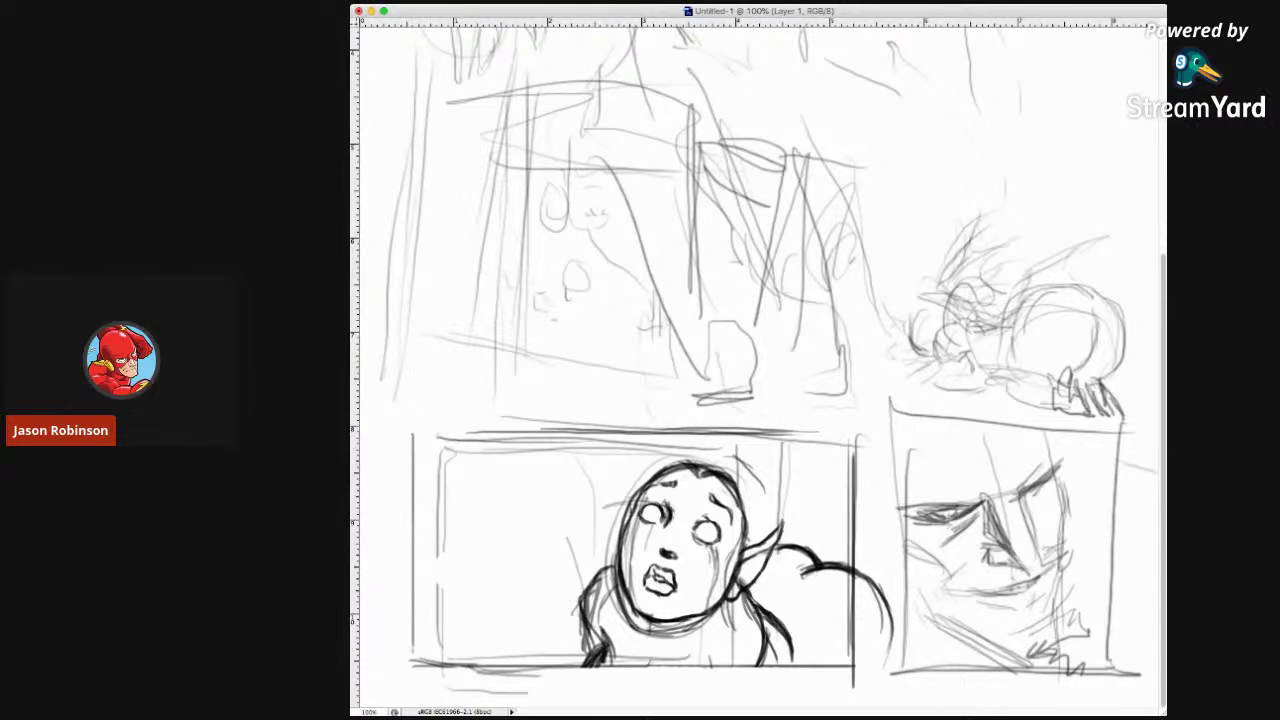
key(super+Tab)
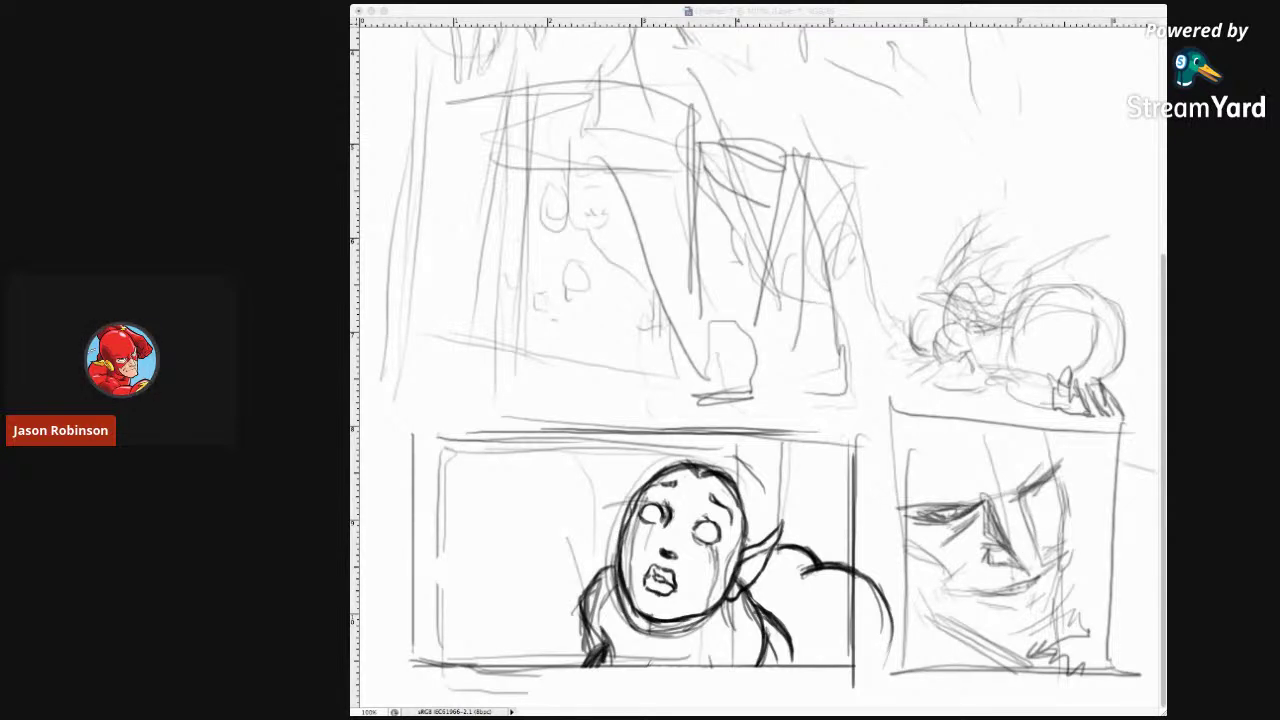
key(super+Tab)
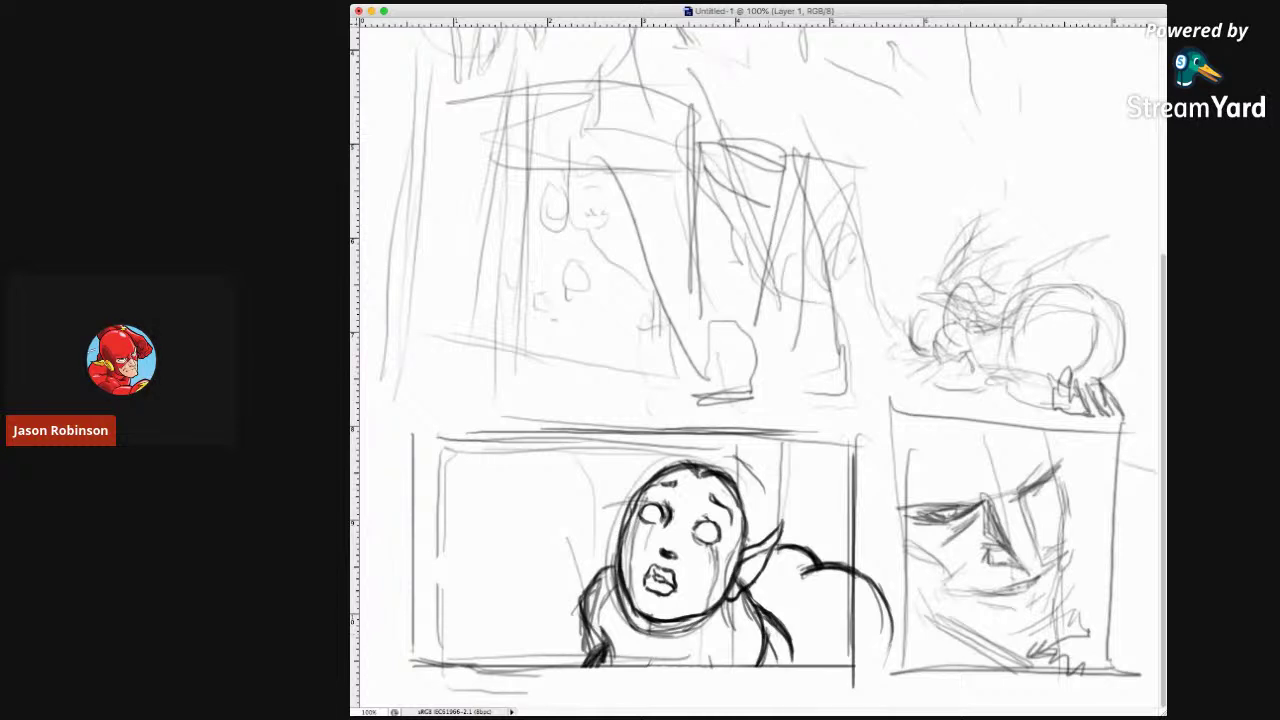
Sketch the hair falling behind the head, from the crown down past the pointed ear to the neck.
mouse_move(766, 460)
mouse_down()
mouse_move(768, 530)
mouse_move(714, 468)
mouse_move(766, 512)
mouse_up()
drag(750, 470, 763, 538)
mouse_move(765, 493)
mouse_down()
mouse_move(730, 616)
mouse_move(756, 632)
mouse_up()
mouse_move(764, 588)
mouse_down()
mouse_move(754, 640)
mouse_move(702, 652)
mouse_up()
drag(720, 608, 710, 654)
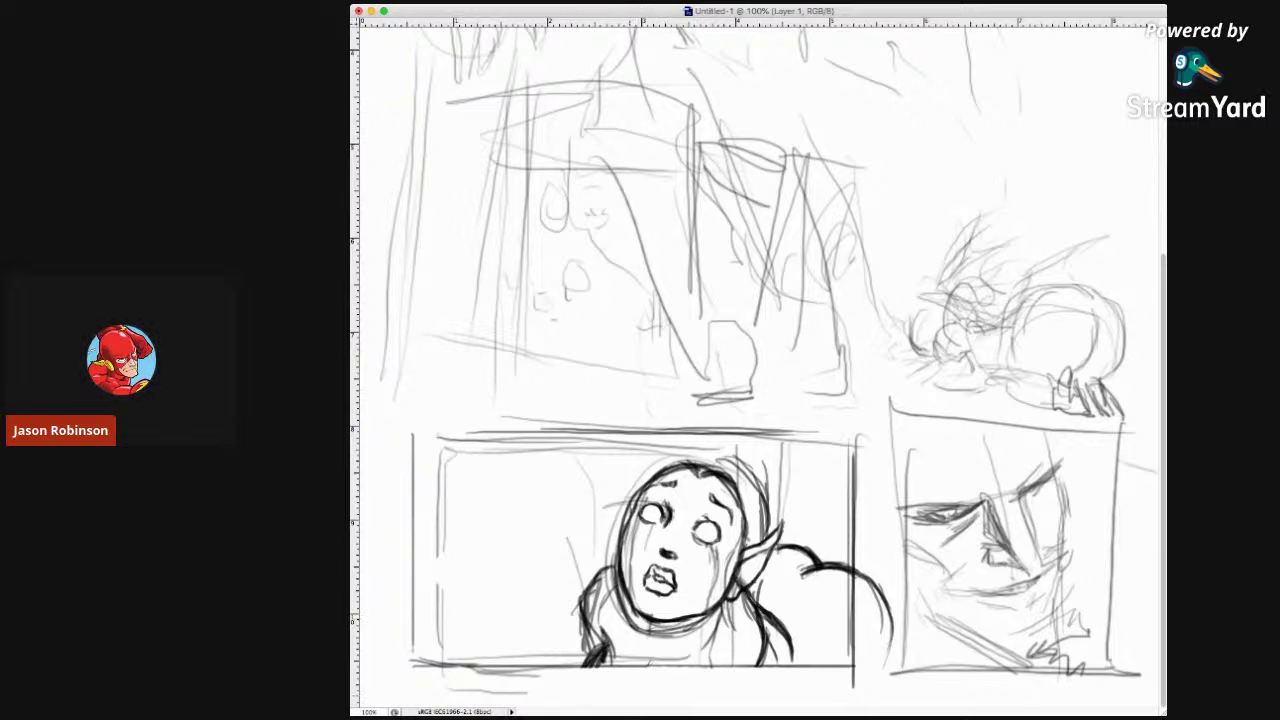
Remove the stray marks beside the neck and clear the doubled construction lines outside the left jaw and under the chin.
key(super+equal)
key(super+equal)
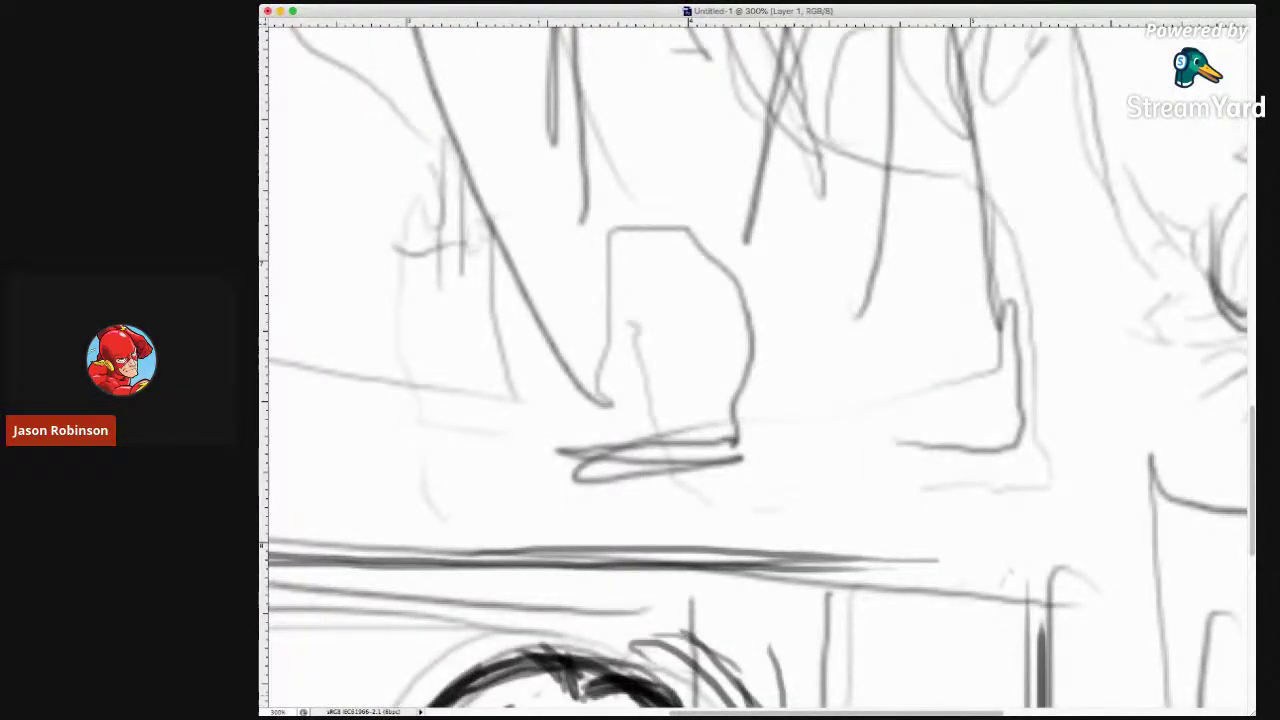
scroll(1250, 640, down, 1)
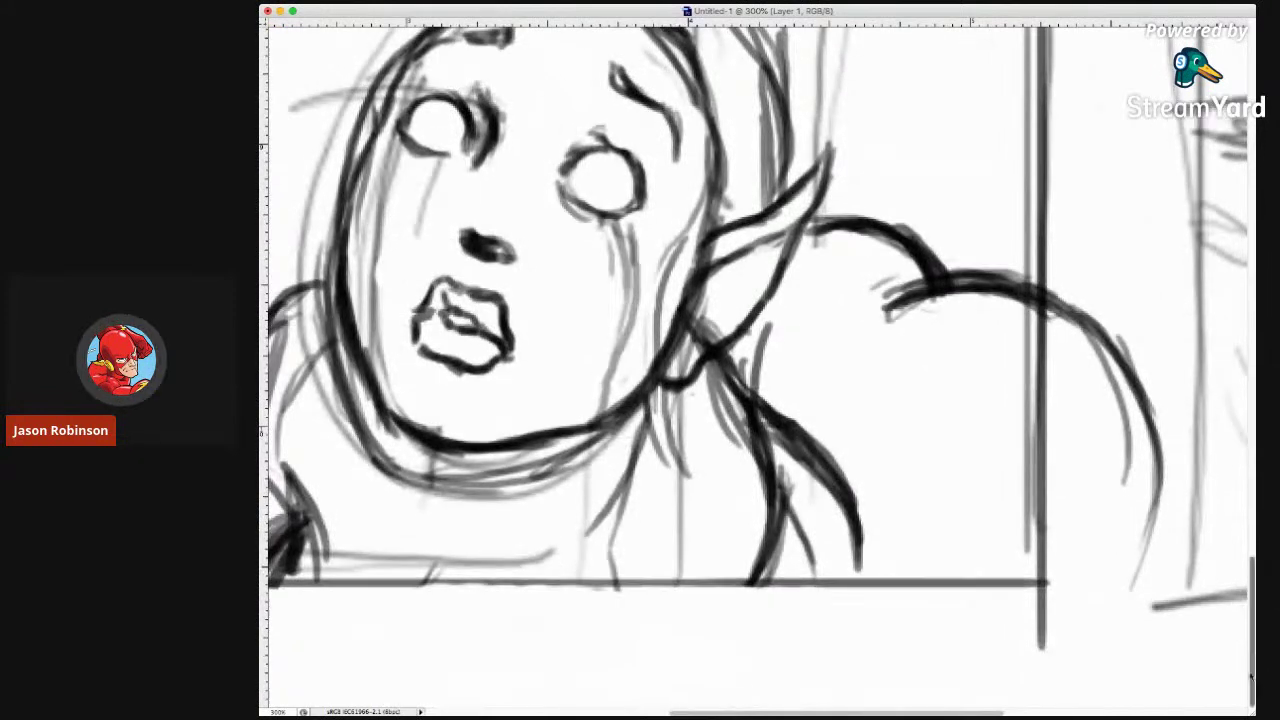
drag(952, 707, 1100, 688)
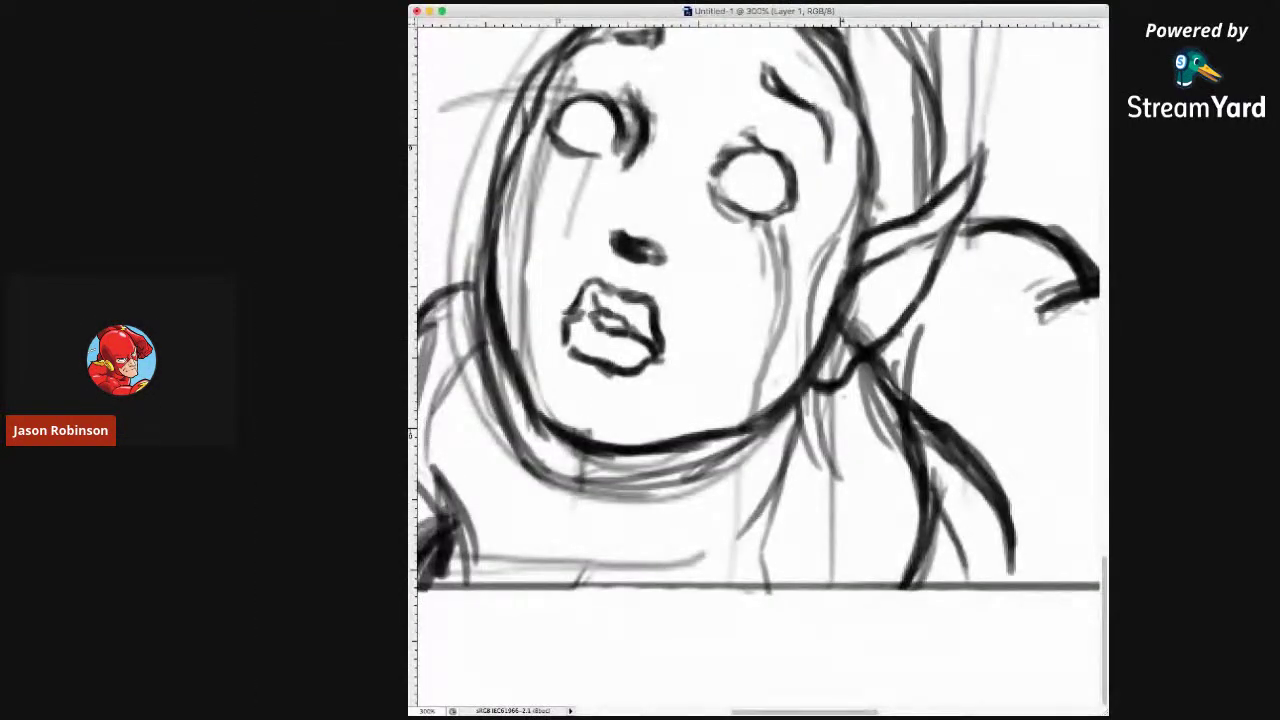
drag(878, 712, 816, 712)
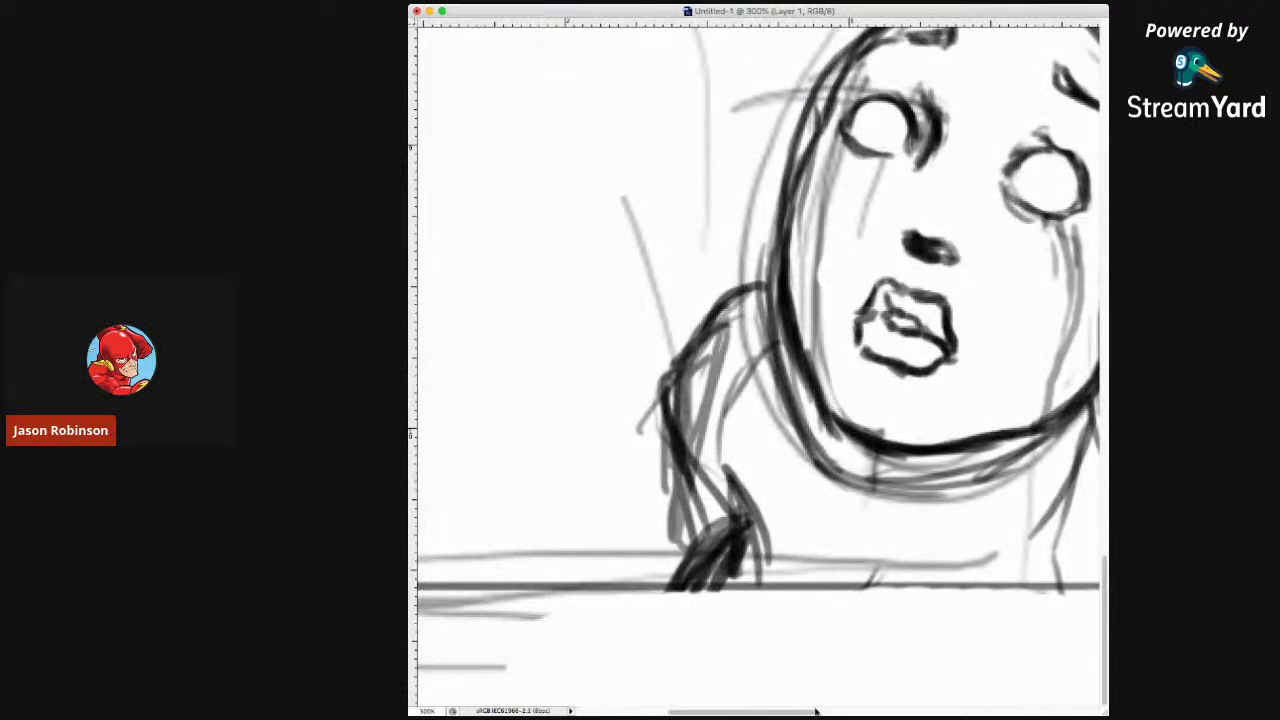
mouse_move(745, 410)
mouse_down()
mouse_move(742, 452)
mouse_move(778, 472)
mouse_up()
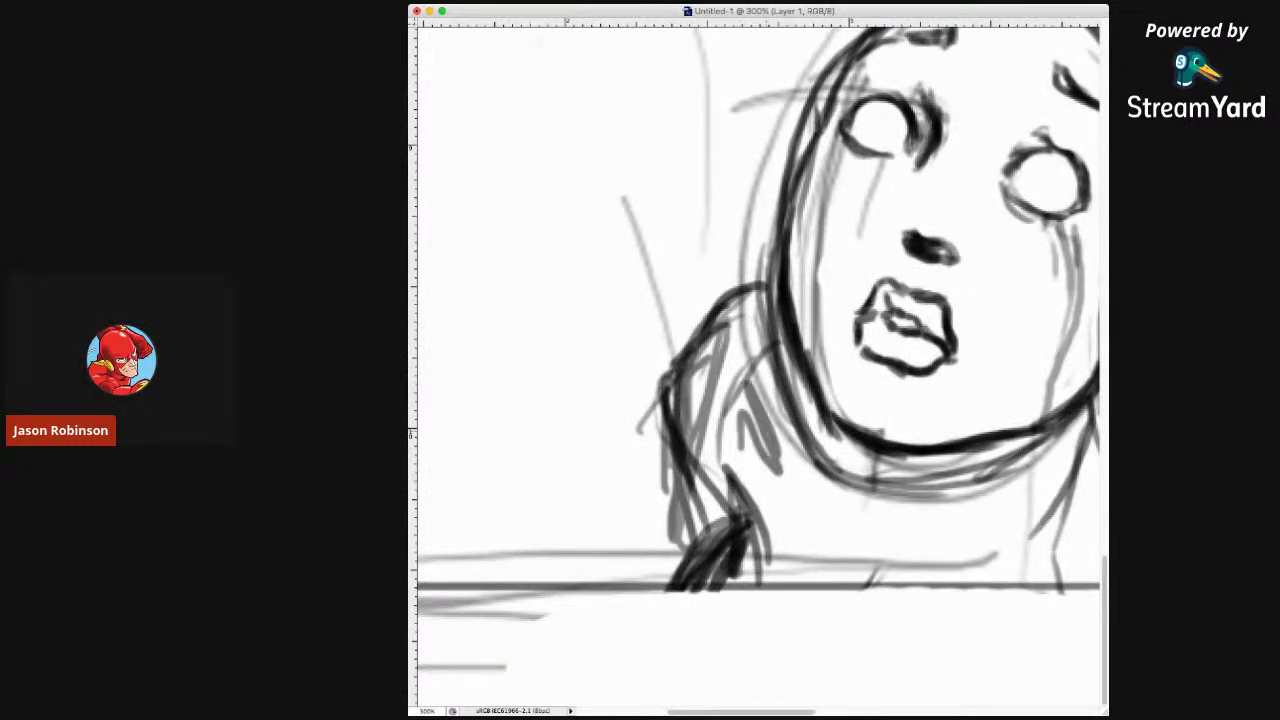
key(super+alt+z)
key(super+alt+z)
key(super+alt+z)
key(super+alt+z)
key(super+alt+z)
key(super+alt+z)
key(super+alt+z)
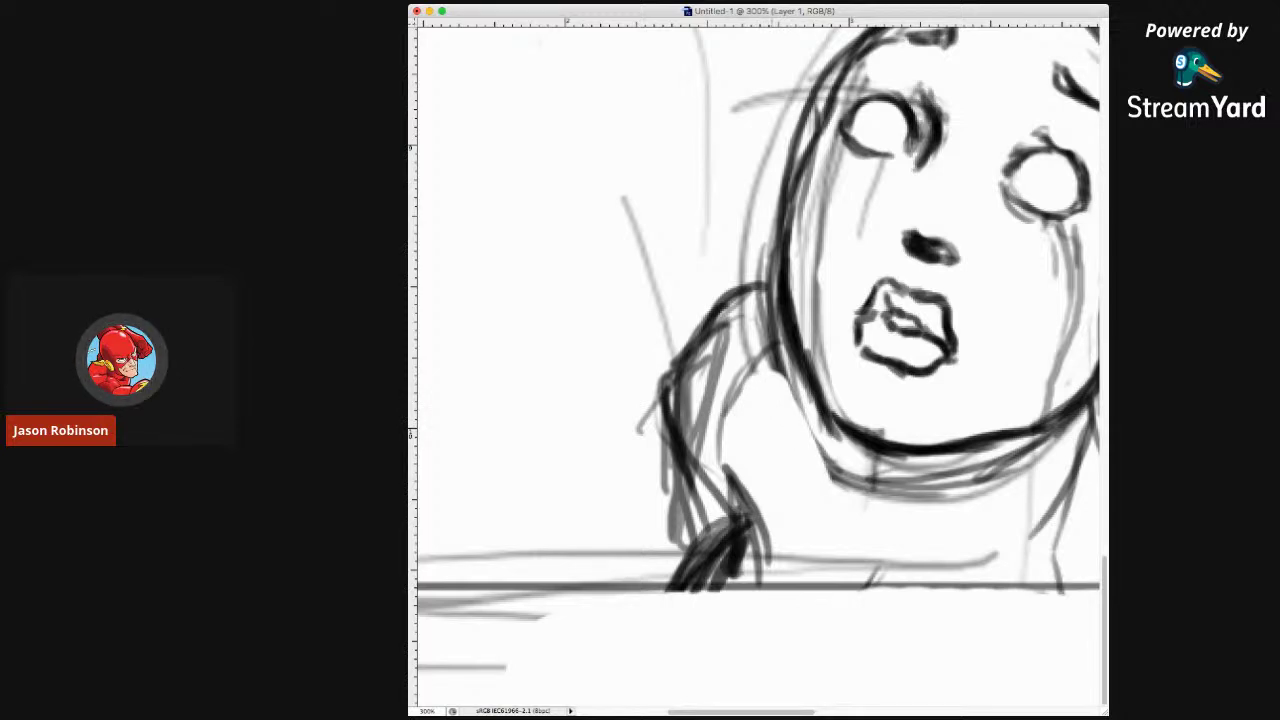
key(super+alt+z)
key(super+alt+z)
key(super+alt+z)
key(super+alt+z)
key(super+alt+z)
key(super+alt+z)
key(super+alt+z)
key(super+alt+z)
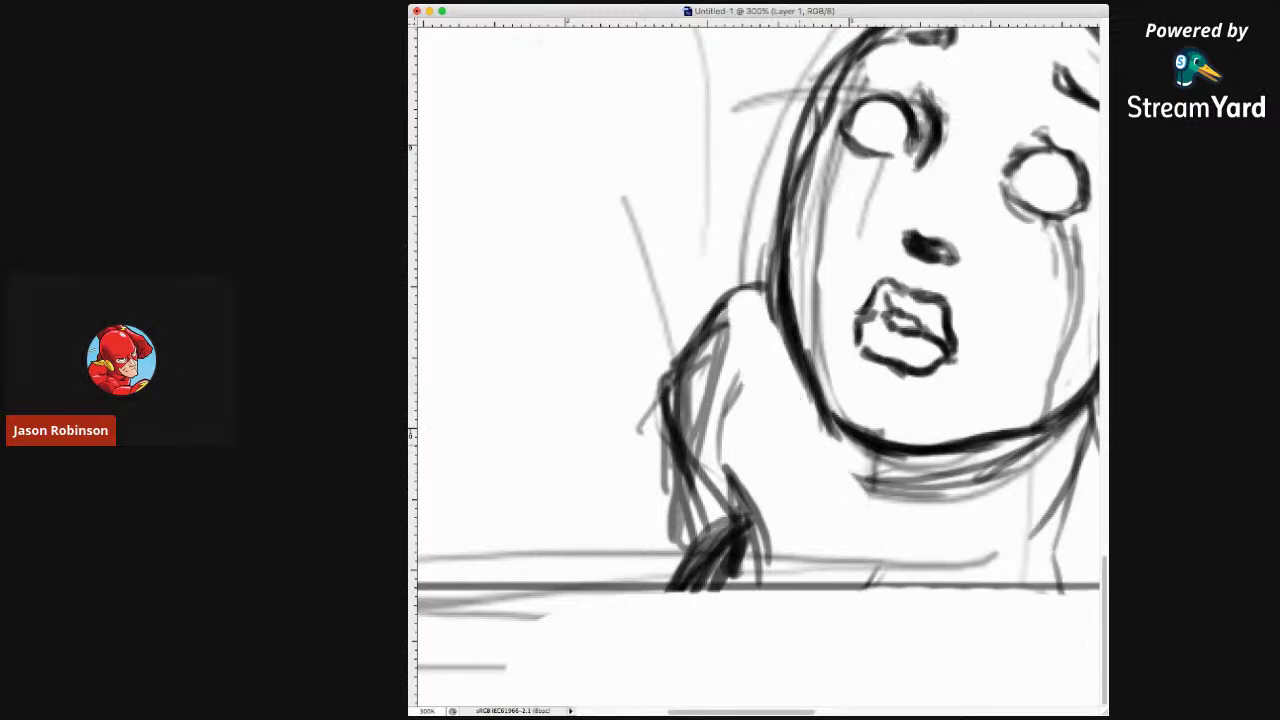
key(super+alt+z)
key(super+alt+z)
key(super+alt+z)
key(super+alt+z)
key(super+alt+z)
key(super+alt+z)
key(super+alt+z)
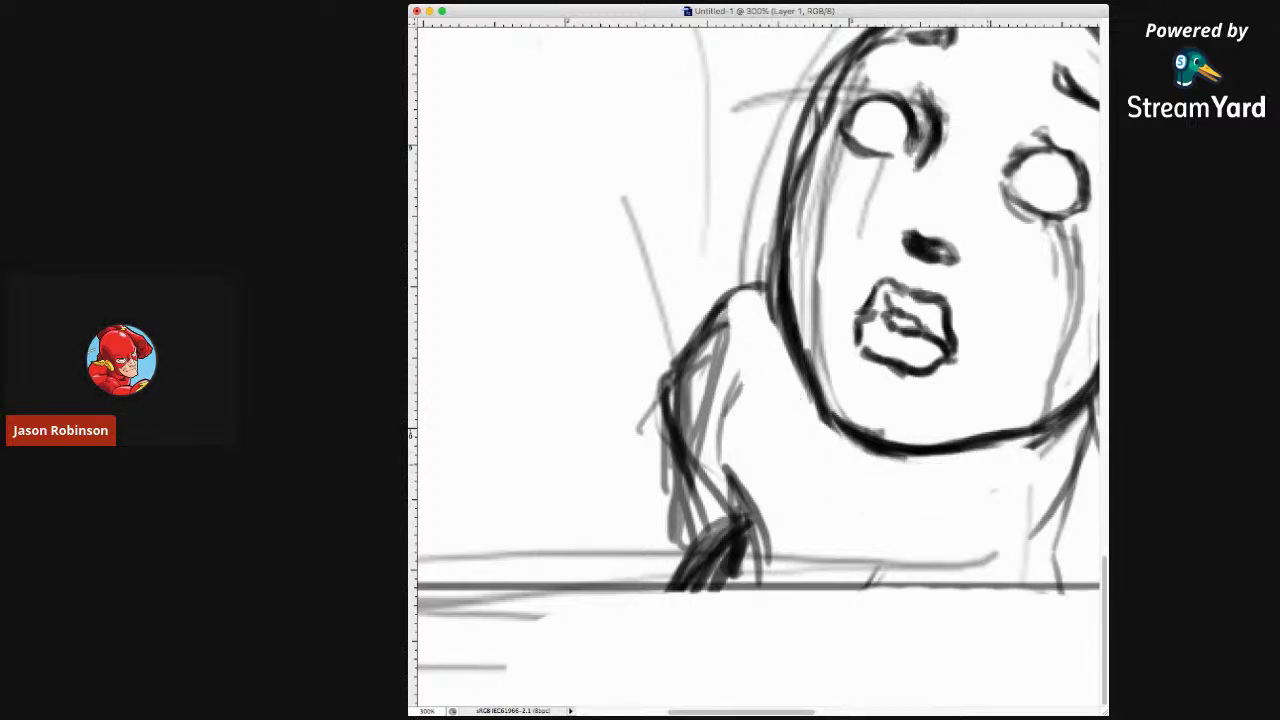
Redraw the left shoulder and upper arm with one bold contour running down to the panel's bottom border.
key(super+minus)
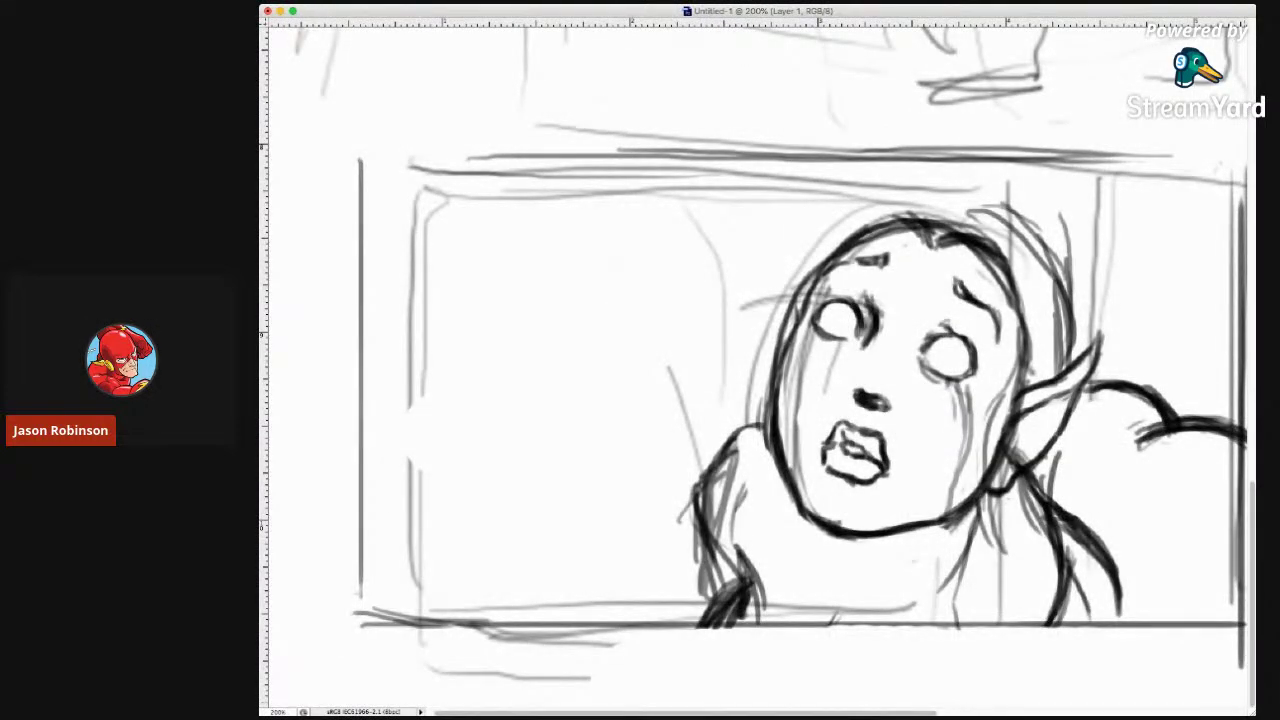
drag(1252, 713, 1102, 712)
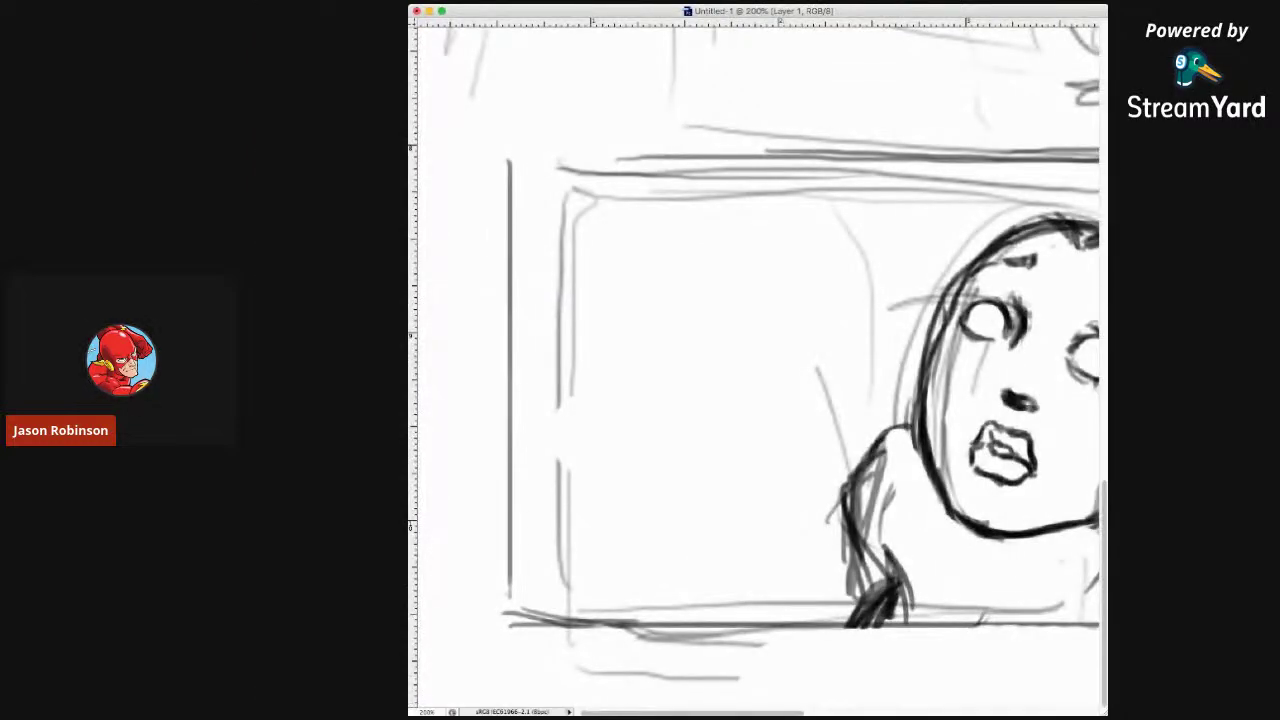
scroll(760, 370, right, 10)
scroll(760, 370, left, 3)
mouse_move(634, 410)
mouse_down()
mouse_move(578, 462)
mouse_move(566, 502)
mouse_up()
drag(582, 450, 570, 542)
drag(586, 474, 574, 582)
drag(584, 514, 576, 546)
drag(598, 550, 586, 590)
drag(604, 522, 578, 586)
mouse_move(596, 518)
mouse_down()
mouse_move(586, 590)
mouse_move(568, 560)
mouse_move(556, 622)
mouse_up()
mouse_move(580, 552)
mouse_down()
mouse_move(548, 624)
mouse_move(562, 606)
mouse_up()
mouse_move(568, 562)
mouse_down()
mouse_move(548, 632)
mouse_move(562, 576)
mouse_up()
drag(562, 606, 550, 634)
Erase the stray lines outside the left shoulder and the construction lines around the left side of the head.
drag(548, 492, 572, 560)
drag(548, 398, 566, 462)
drag(593, 354, 591, 396)
drag(568, 454, 570, 496)
drag(618, 414, 648, 300)
mouse_move(660, 344)
mouse_down()
mouse_move(658, 268)
mouse_move(668, 296)
mouse_move(690, 238)
mouse_up()
drag(680, 294, 696, 232)
drag(636, 404, 640, 352)
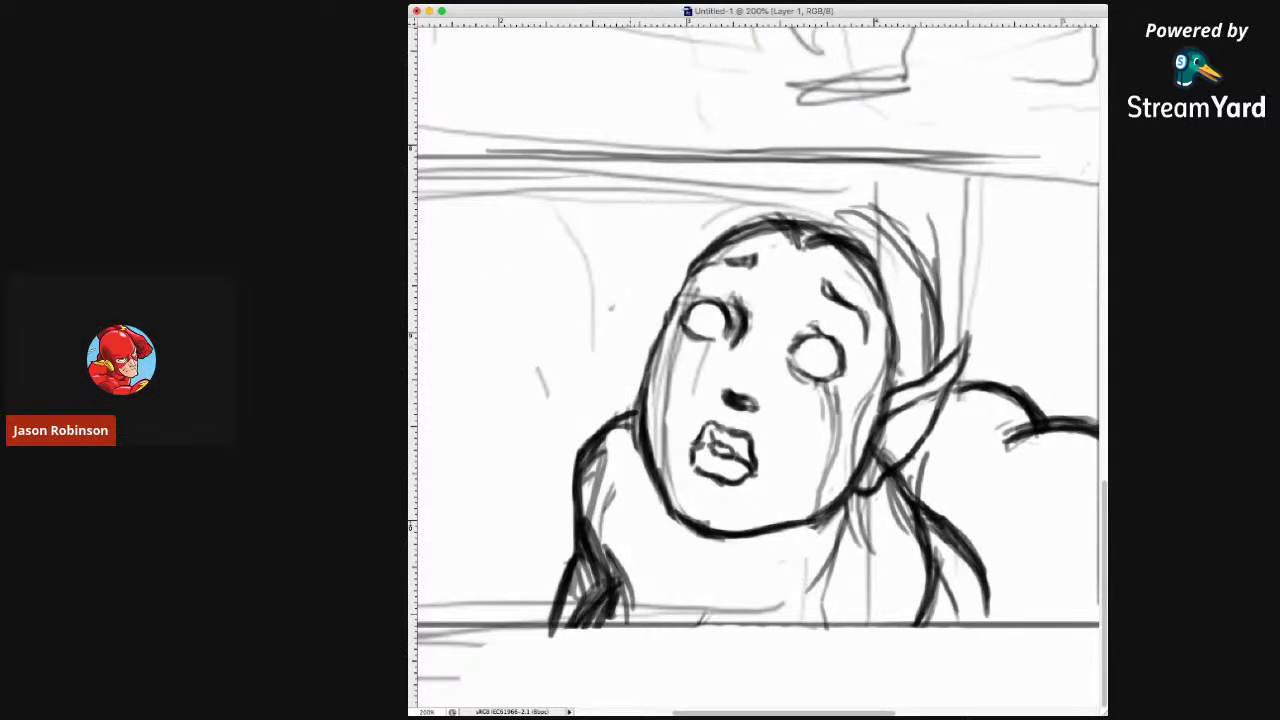
Erase the rough sketch lines inside the neck, chest and left arm, down to the panel's bottom border.
mouse_move(603, 526)
mouse_down()
mouse_move(610, 488)
mouse_move(596, 516)
mouse_move(606, 568)
mouse_move(624, 580)
mouse_move(594, 442)
mouse_move(636, 458)
mouse_move(658, 502)
mouse_up()
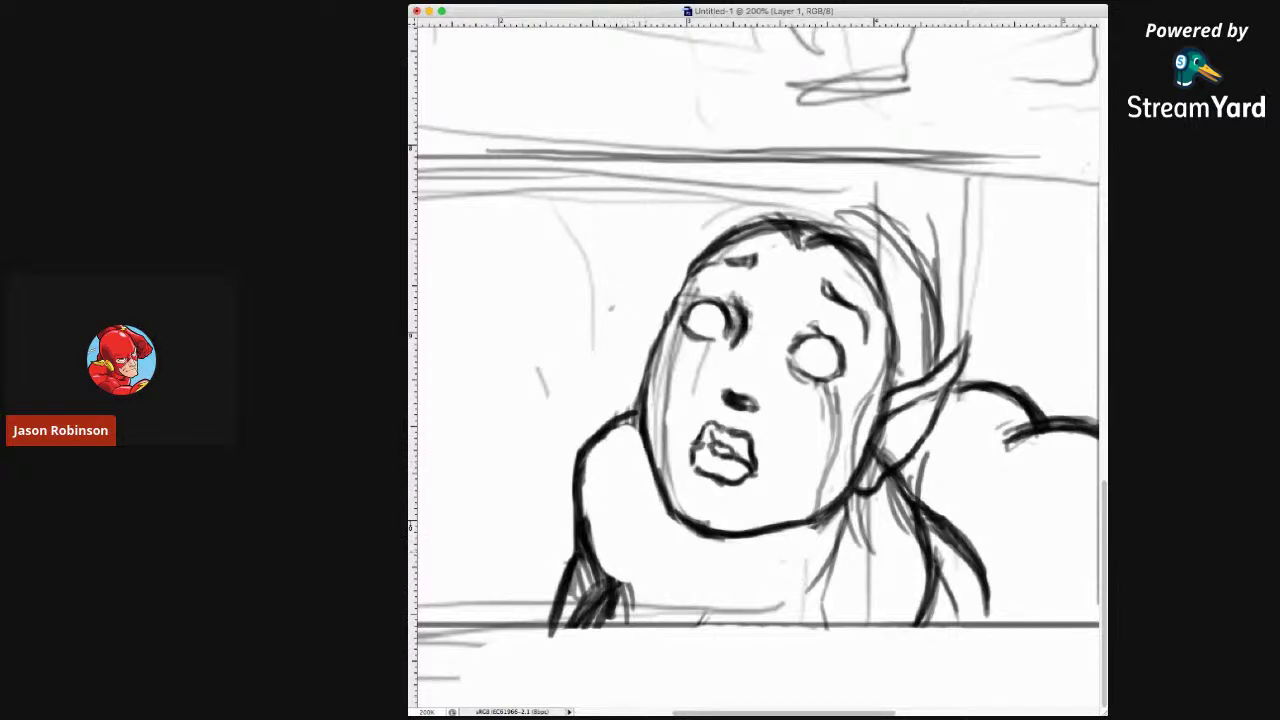
mouse_move(806, 574)
mouse_down()
mouse_move(852, 516)
mouse_move(824, 518)
mouse_move(858, 508)
mouse_move(818, 616)
mouse_move(846, 624)
mouse_up()
mouse_move(866, 560)
mouse_down()
mouse_move(866, 622)
mouse_move(878, 622)
mouse_move(862, 506)
mouse_move(916, 494)
mouse_up()
mouse_move(728, 592)
mouse_down()
mouse_move(800, 594)
mouse_move(655, 610)
mouse_move(630, 585)
mouse_move(622, 598)
mouse_move(580, 590)
mouse_move(605, 620)
mouse_move(632, 619)
mouse_up()
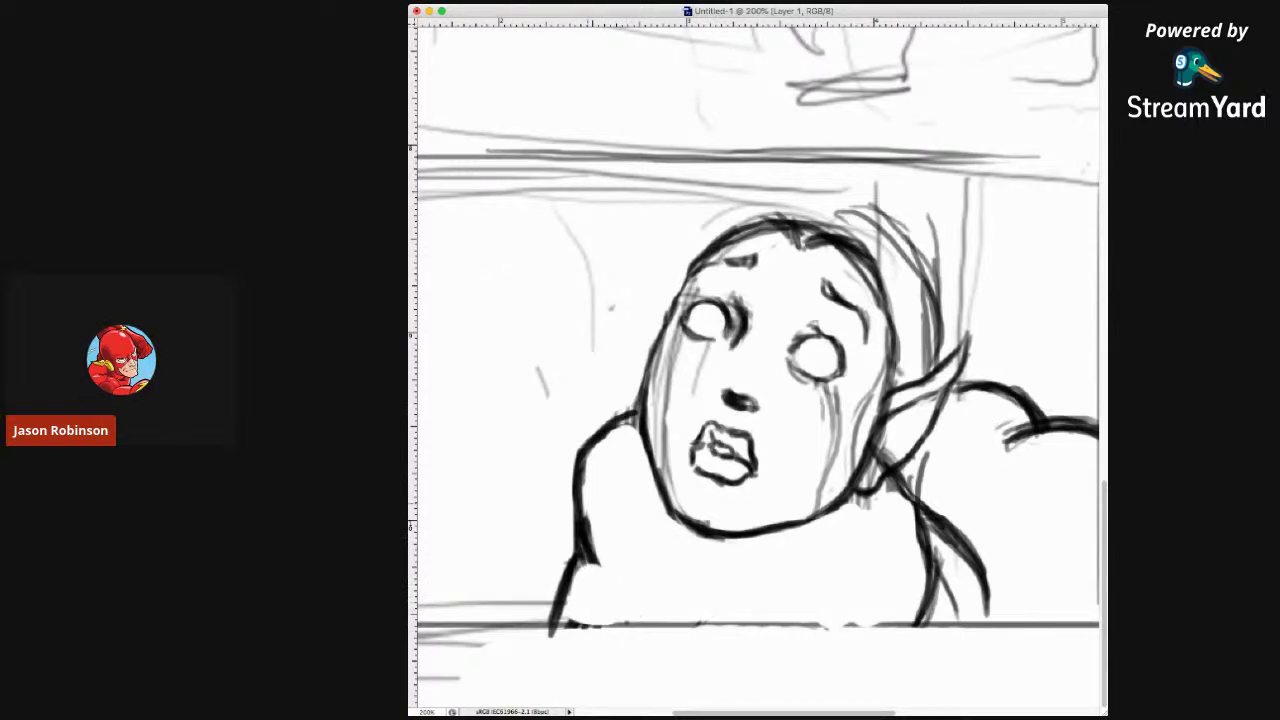
Draw the inner edge of the left arm down to the panel border and hatch the narrow area beside it.
mouse_move(592, 536)
mouse_down()
mouse_move(634, 628)
mouse_move(624, 622)
mouse_up()
drag(588, 484, 616, 596)
drag(584, 540, 560, 630)
mouse_move(594, 562)
mouse_down()
mouse_move(572, 622)
mouse_move(604, 622)
mouse_up()
drag(590, 578, 610, 620)
drag(602, 600, 606, 628)
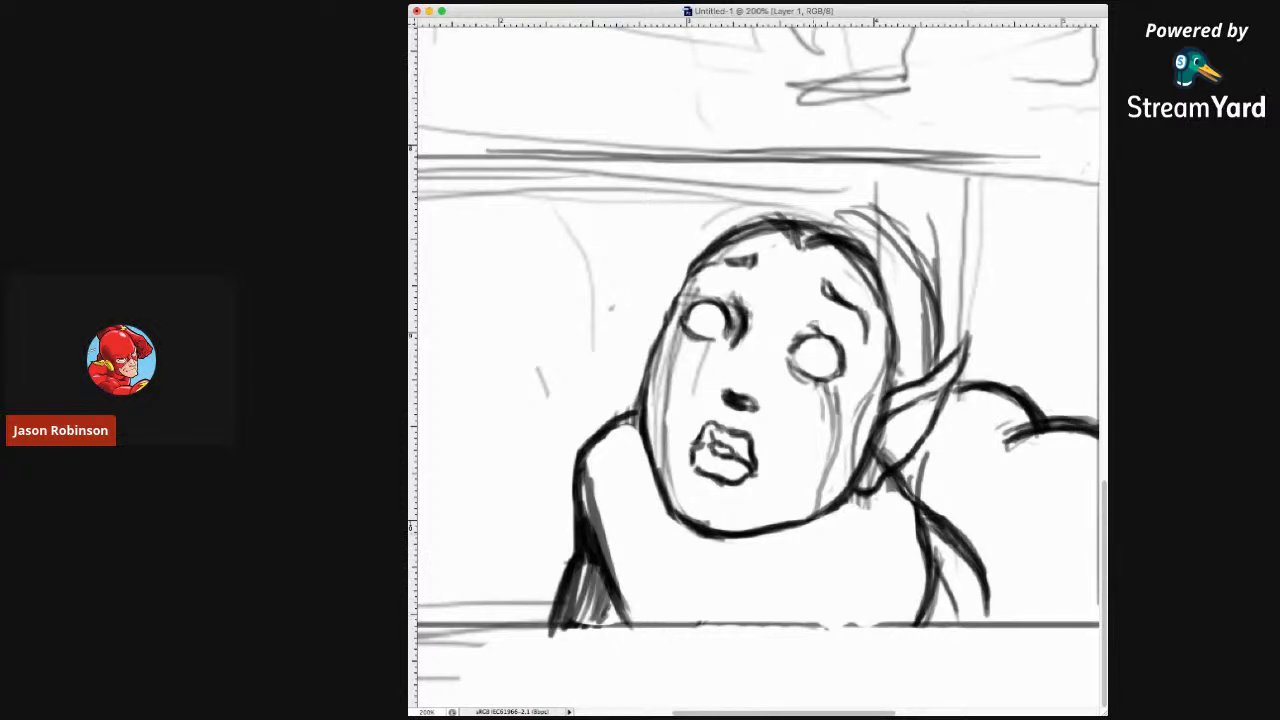
Sketch the neck line and the edges of the wide open collar beneath the figure's chin.
drag(752, 538, 768, 572)
drag(746, 538, 758, 566)
drag(618, 502, 690, 594)
mouse_move(644, 526)
mouse_down()
mouse_move(728, 618)
mouse_move(868, 578)
mouse_up()
drag(738, 610, 924, 568)
drag(802, 596, 922, 558)
mouse_move(888, 478)
mouse_down()
mouse_move(926, 542)
mouse_move(924, 570)
mouse_up()
drag(896, 506, 918, 566)
Redraw the shoulder on the ear side with a bold contour down to the panel border and erase the overlapping lines around the collar.
drag(900, 466, 948, 560)
drag(920, 508, 964, 632)
drag(948, 560, 966, 620)
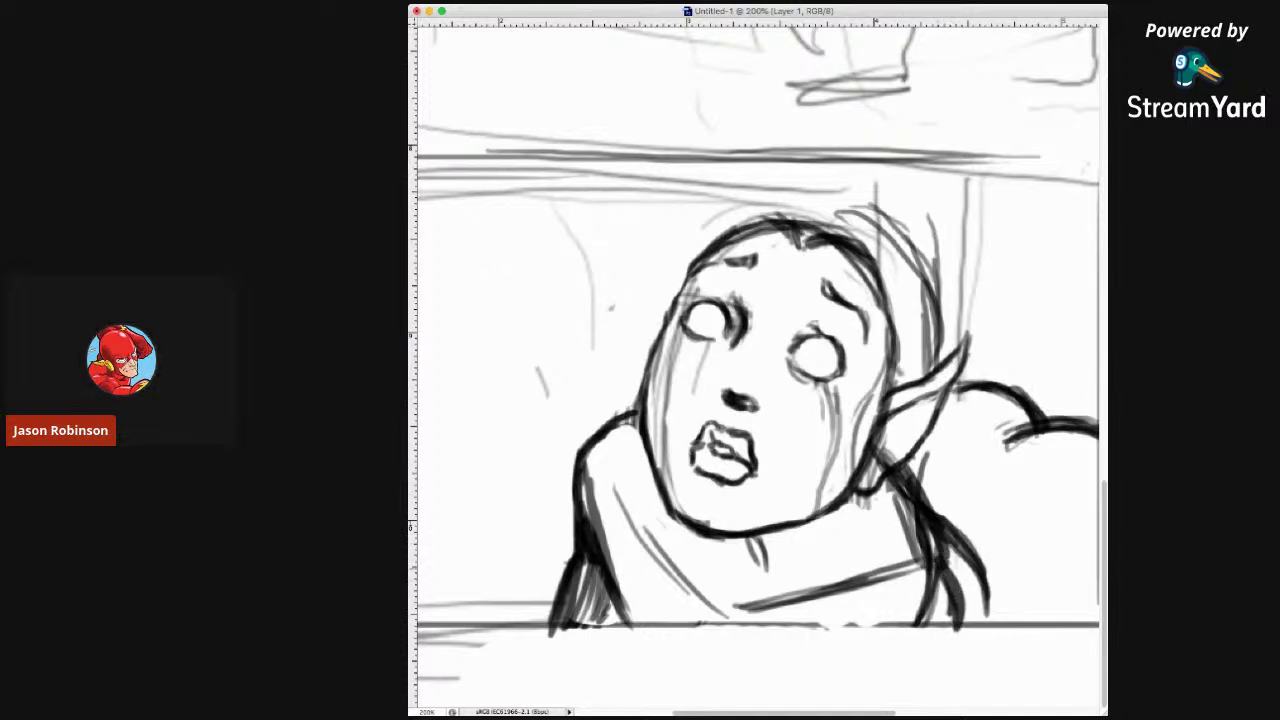
mouse_move(880, 624)
mouse_down()
mouse_move(936, 598)
mouse_move(938, 570)
mouse_up()
mouse_move(930, 616)
mouse_down()
mouse_move(956, 564)
mouse_move(956, 620)
mouse_up()
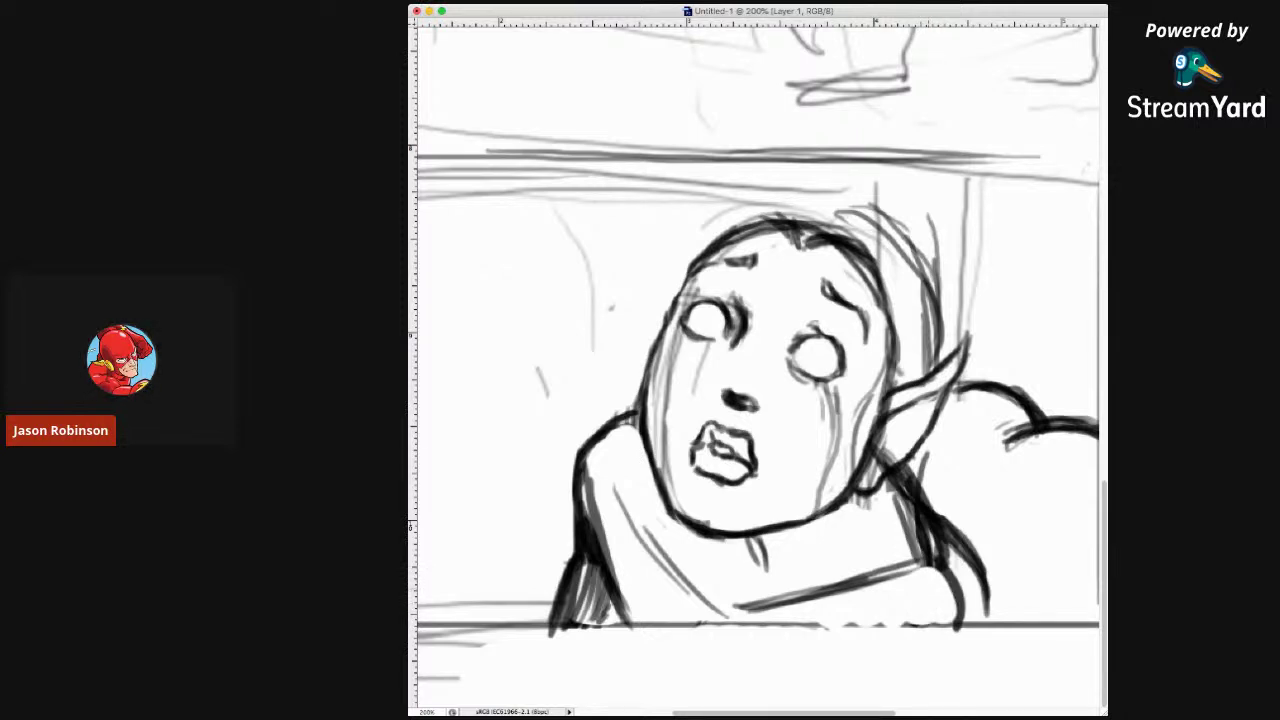
drag(912, 512, 932, 566)
mouse_move(902, 482)
mouse_down()
mouse_move(930, 566)
mouse_move(918, 532)
mouse_move(928, 536)
mouse_move(922, 564)
mouse_up()
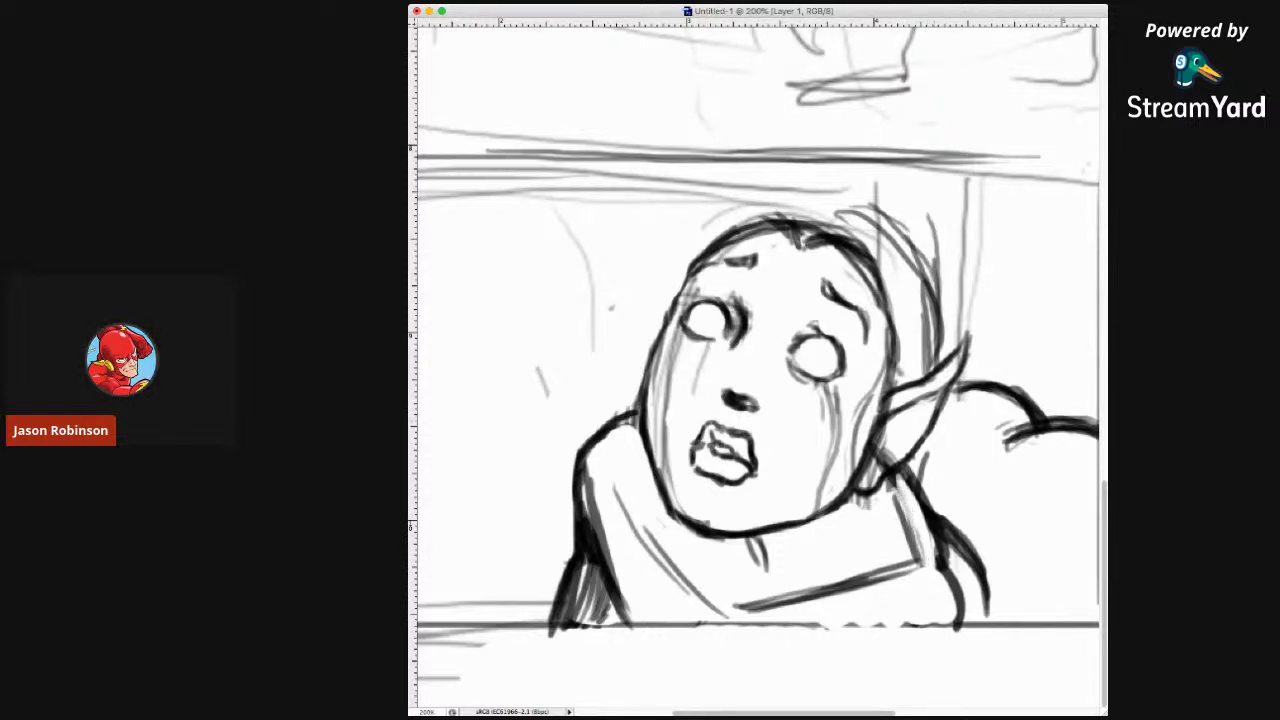
Draw the neck tendons and the inner collar edge meeting in a V below the chin.
drag(750, 538, 764, 574)
mouse_move(860, 494)
mouse_down()
mouse_move(848, 526)
mouse_move(714, 612)
mouse_up()
drag(770, 578, 726, 606)
drag(814, 540, 770, 586)
drag(716, 538, 720, 604)
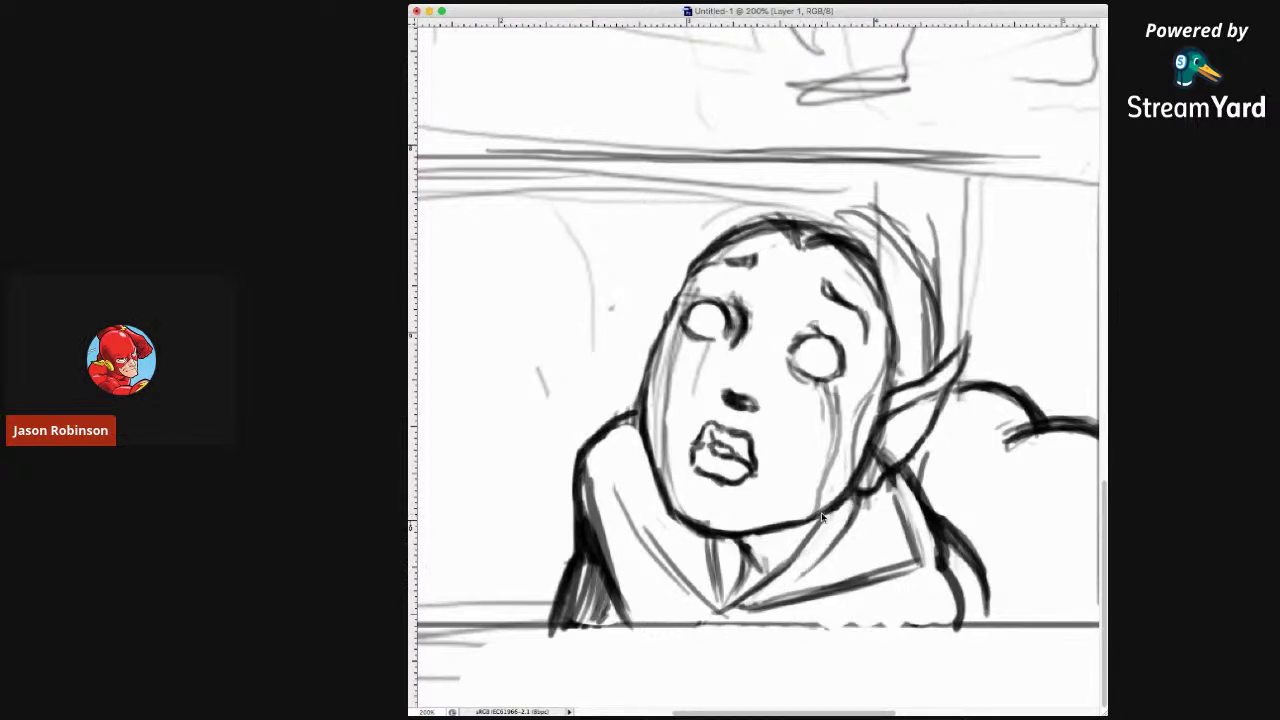
Clean out the construction lines inside the pointed ear and draw its dark inner fold.
mouse_move(876, 461)
mouse_down()
mouse_move(882, 472)
mouse_move(878, 435)
mouse_move(868, 478)
mouse_up()
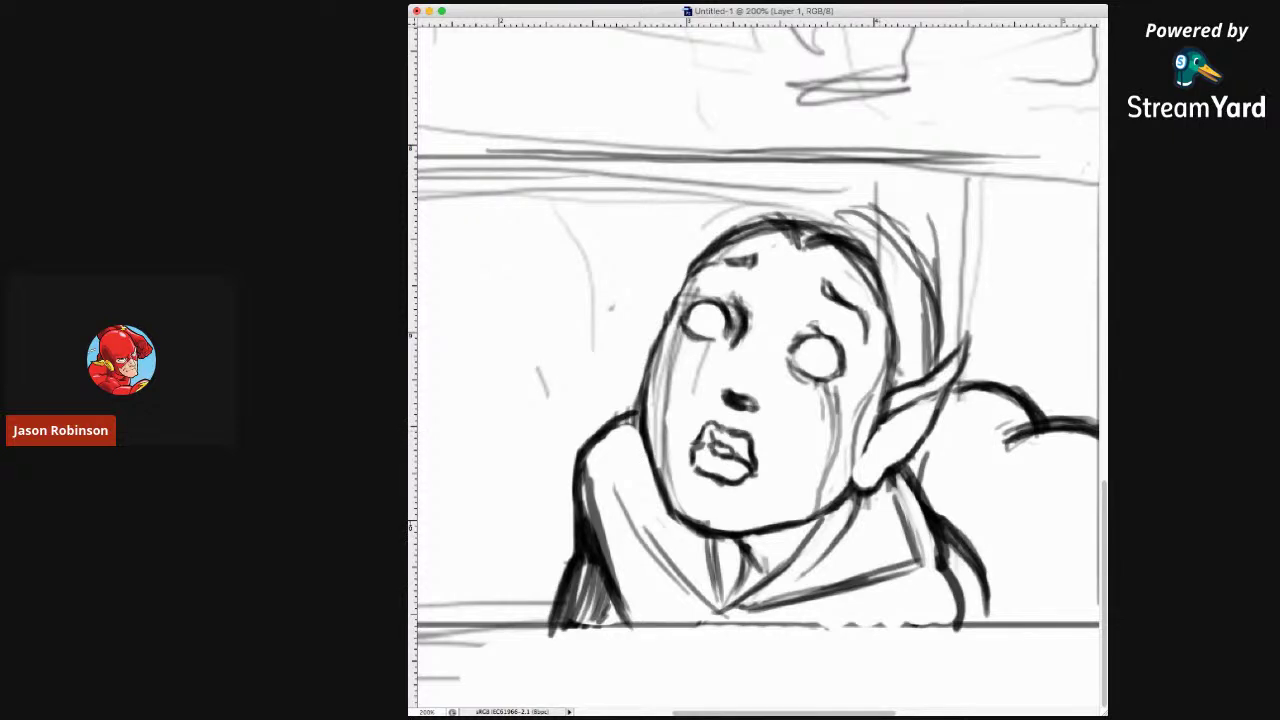
drag(870, 446, 884, 436)
mouse_move(870, 446)
mouse_down()
mouse_move(924, 404)
mouse_move(910, 450)
mouse_up()
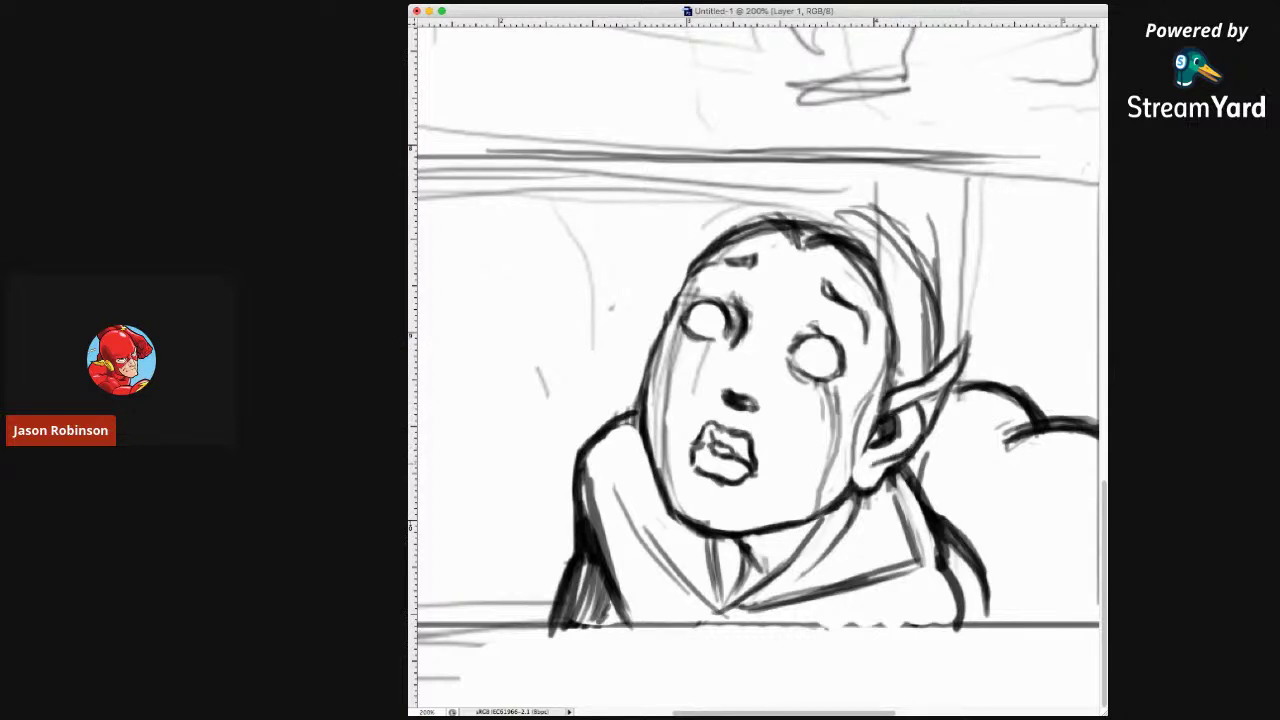
drag(918, 404, 948, 386)
Darken the tear lines running down both cheeks and add a crease above the left eye.
drag(676, 362, 660, 464)
drag(690, 339, 671, 387)
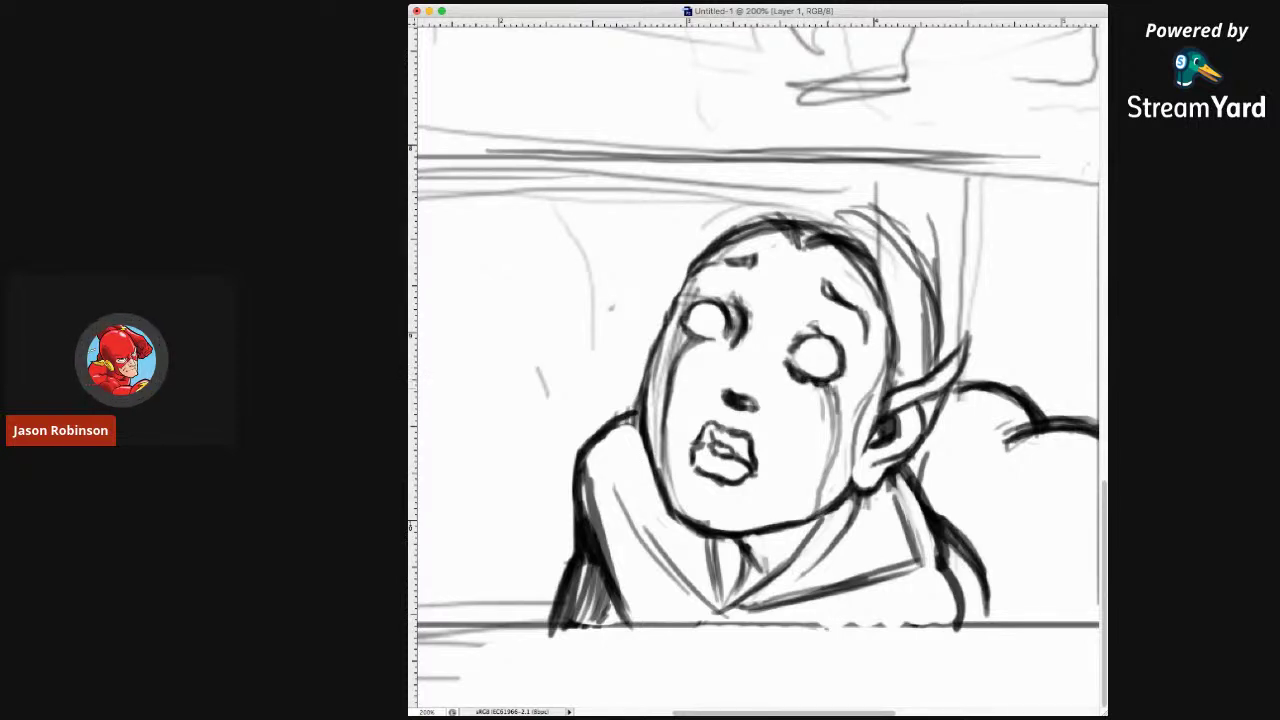
drag(839, 417, 827, 506)
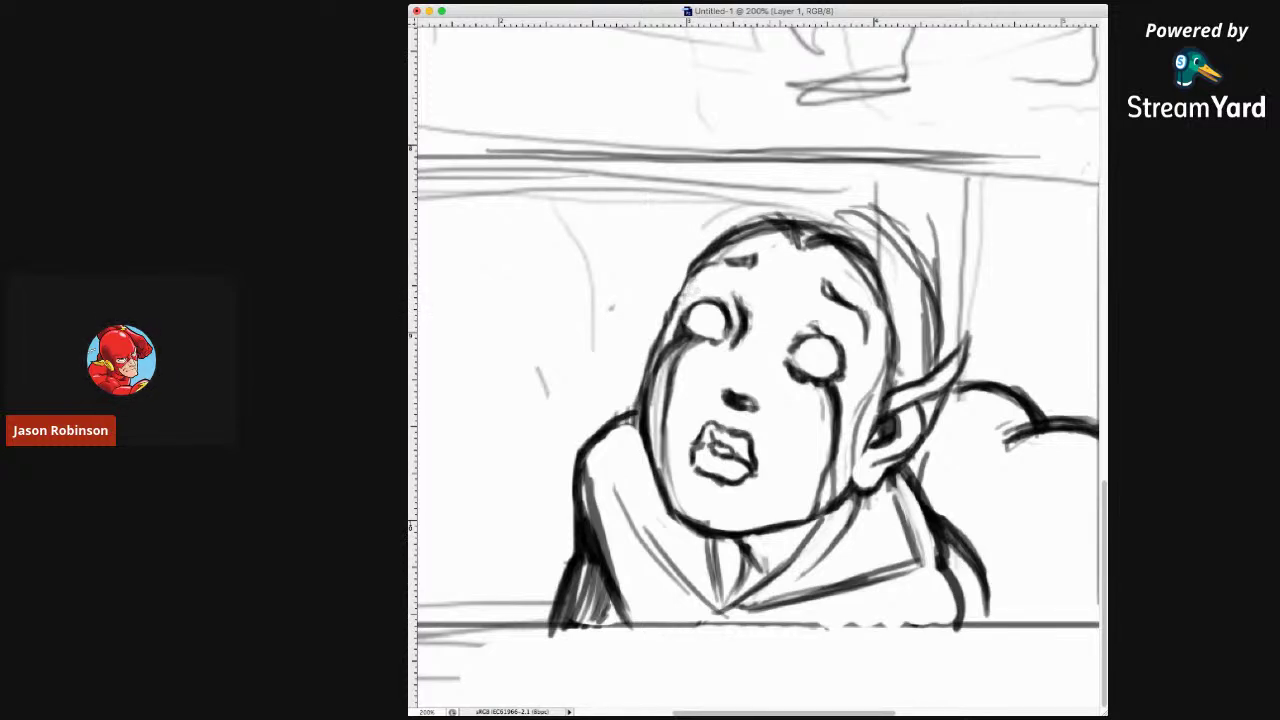
drag(692, 292, 716, 289)
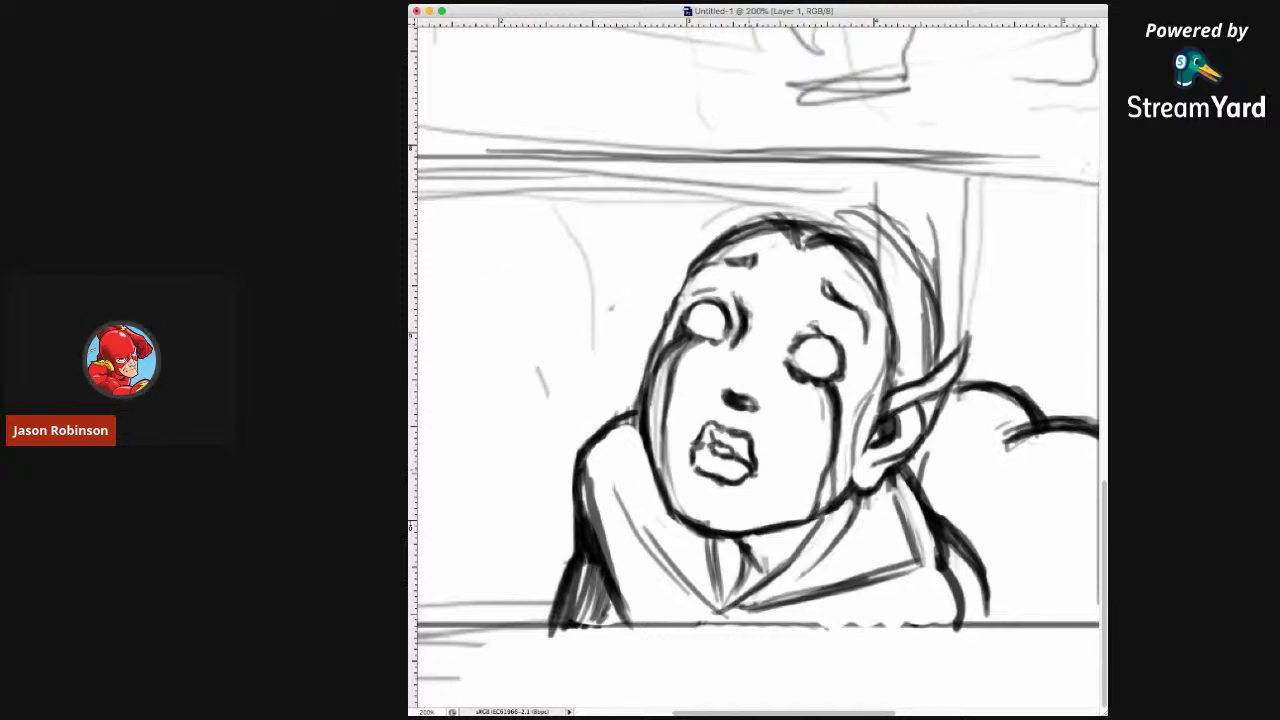
Erase the stray marks in the empty background left of the head.
drag(545, 368, 539, 398)
drag(592, 278, 593, 350)
click(611, 308)
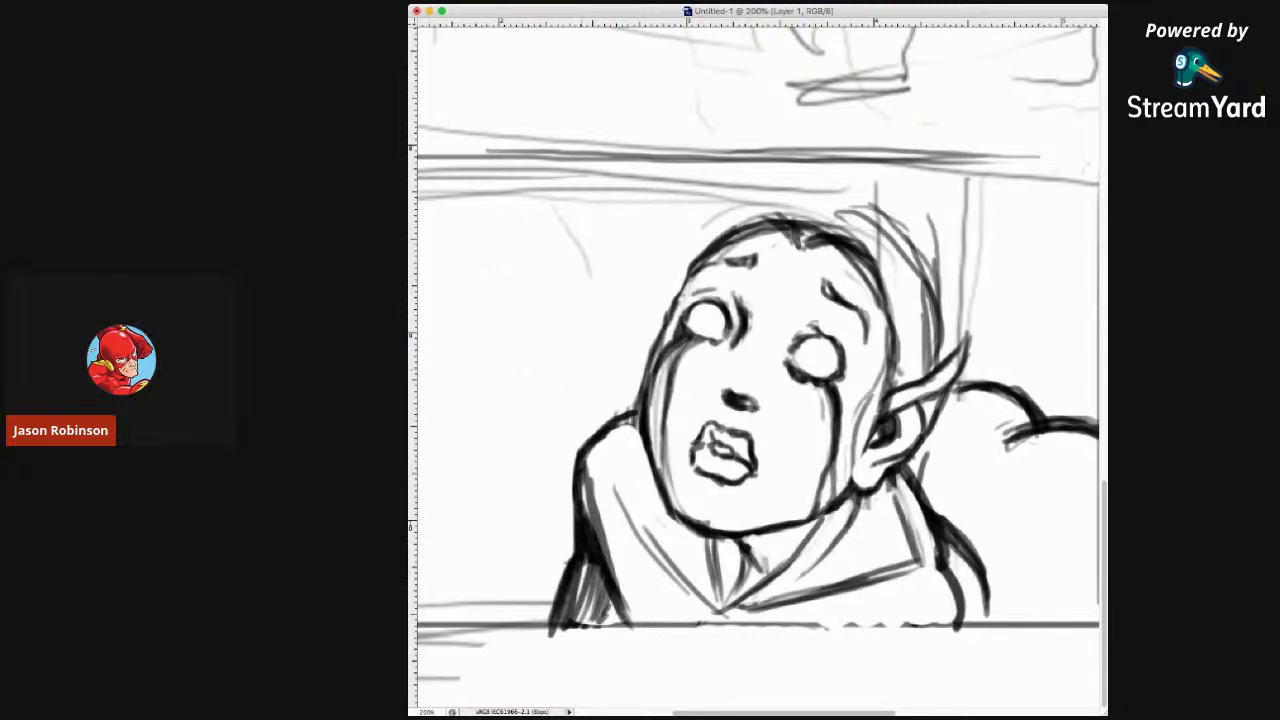
Strengthen the left eyelid crease and add eyelashes to the outer corners of both eyes.
mouse_move(716, 288)
mouse_down()
mouse_move(695, 274)
mouse_move(692, 292)
mouse_up()
mouse_move(712, 290)
mouse_down()
mouse_move(692, 306)
mouse_move(722, 296)
mouse_up()
mouse_move(846, 356)
mouse_down()
mouse_move(870, 362)
mouse_move(845, 372)
mouse_move(871, 362)
mouse_move(856, 345)
mouse_up()
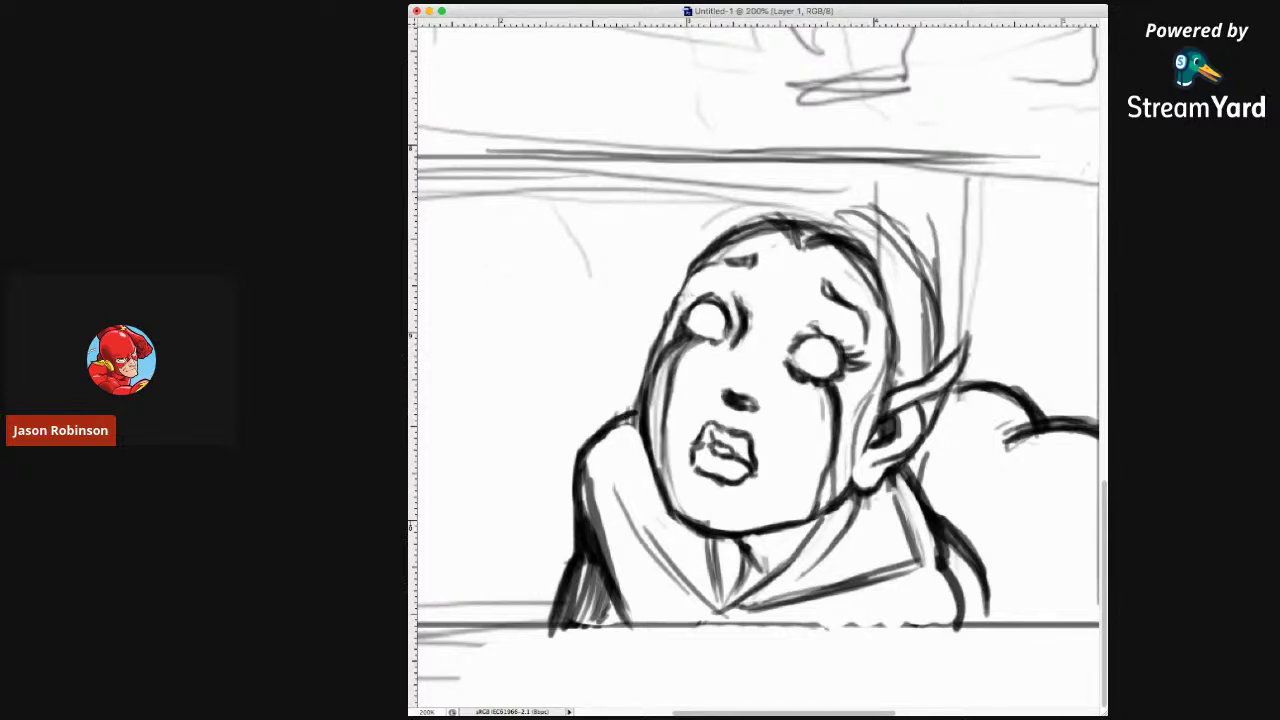
mouse_move(695, 305)
mouse_down()
mouse_move(663, 290)
mouse_move(690, 281)
mouse_move(701, 289)
mouse_move(663, 305)
mouse_up()
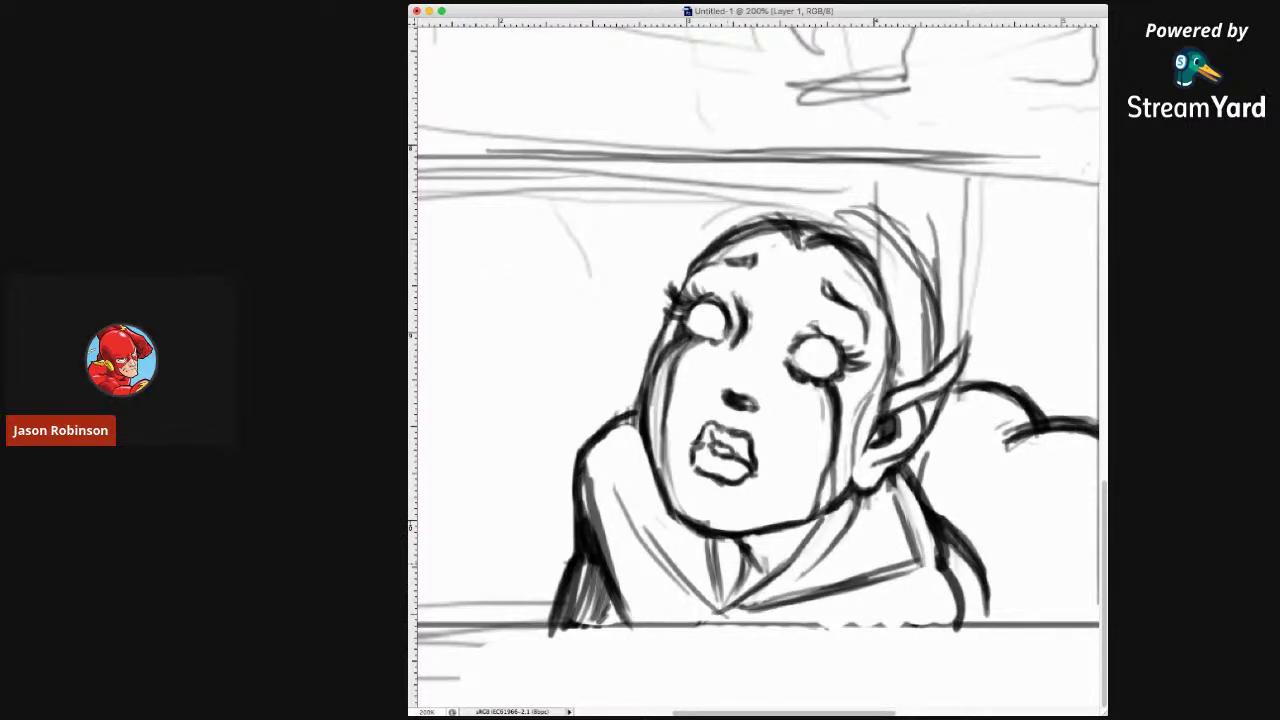
key(ctrl+z)
key(ctrl+z)
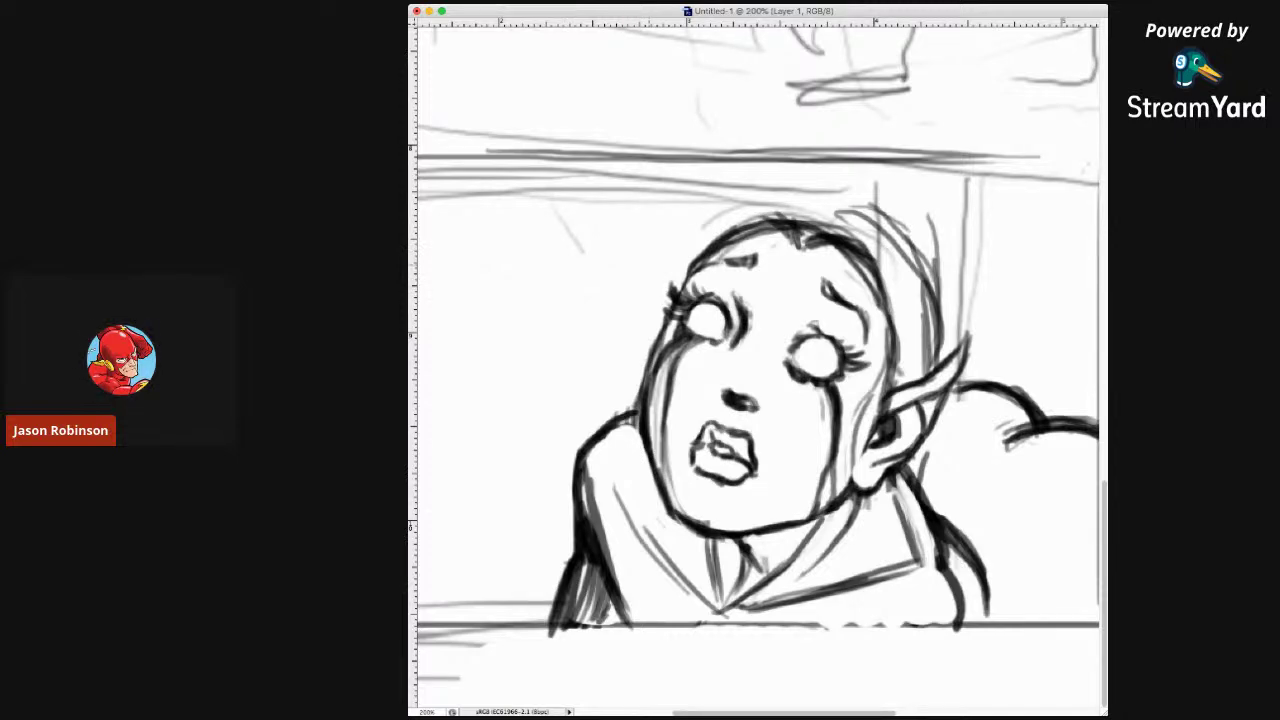
Rework the lines behind the ear-side shoulder and hatch the shadow where it meets the figure's back.
key(super+minus)
key(super+minus)
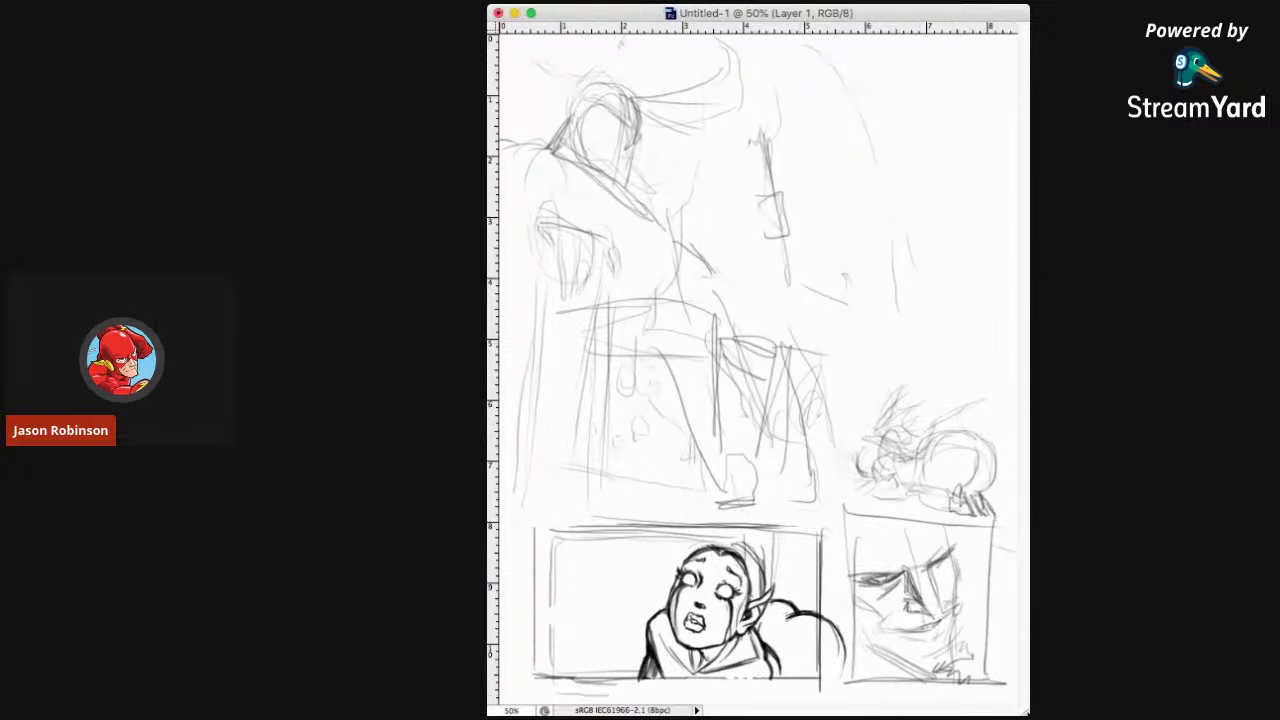
key(super+0)
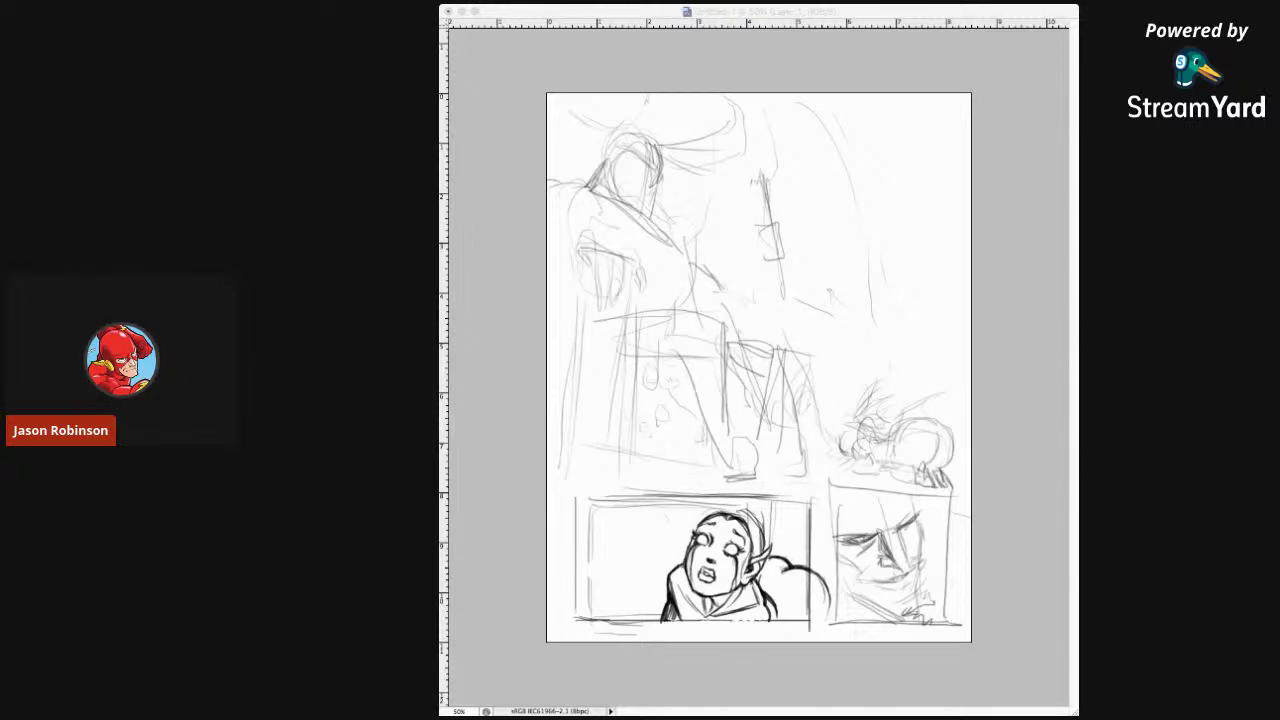
click(1022, 400)
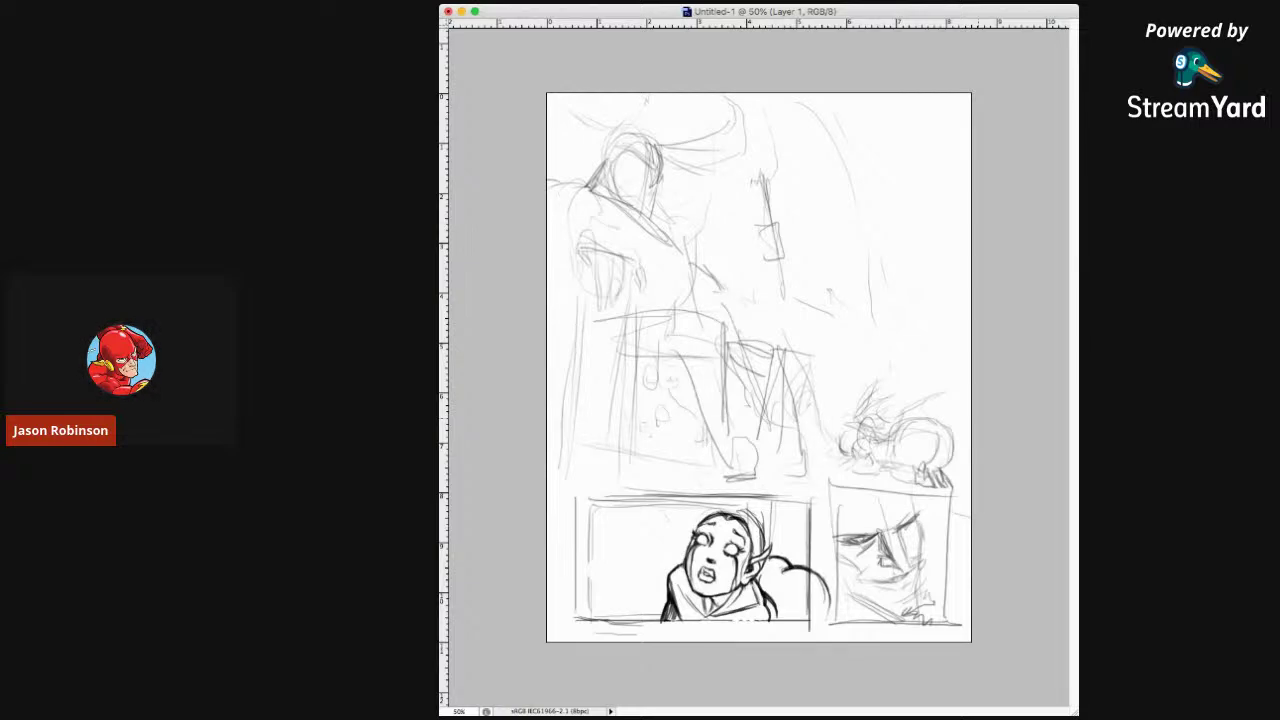
key(super+plus)
key(super+plus)
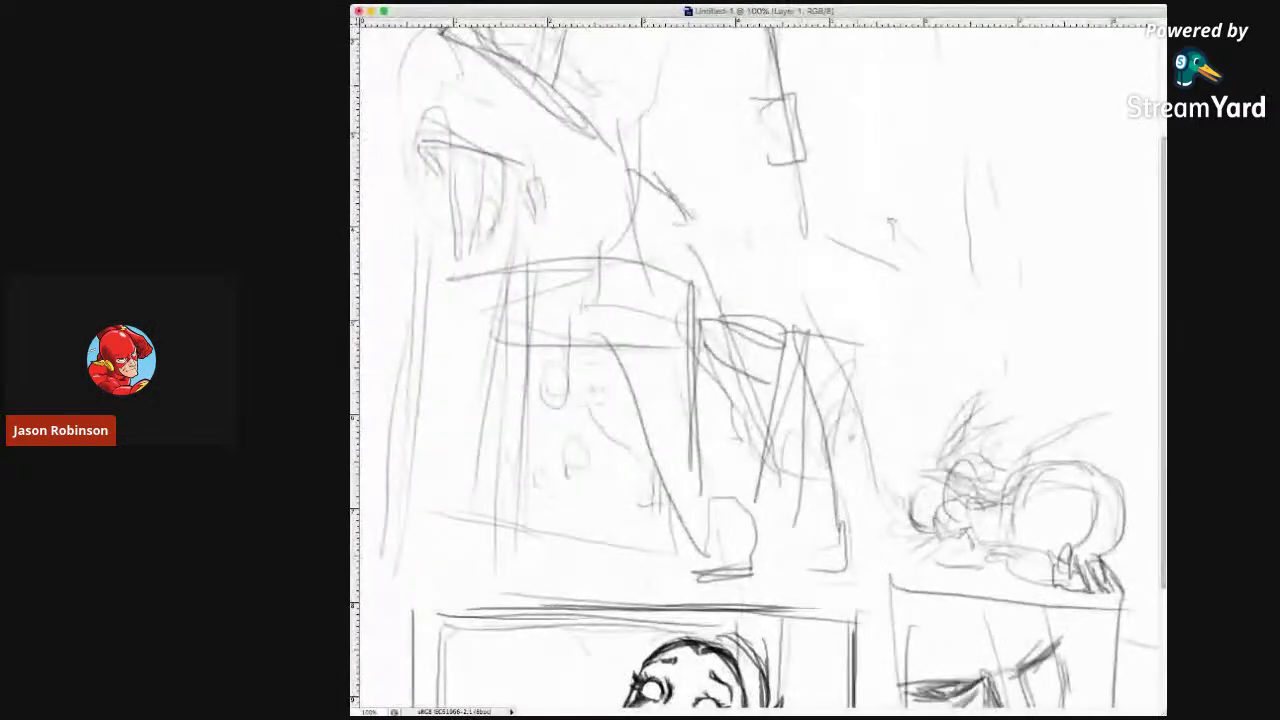
scroll(1138, 620, down, 4)
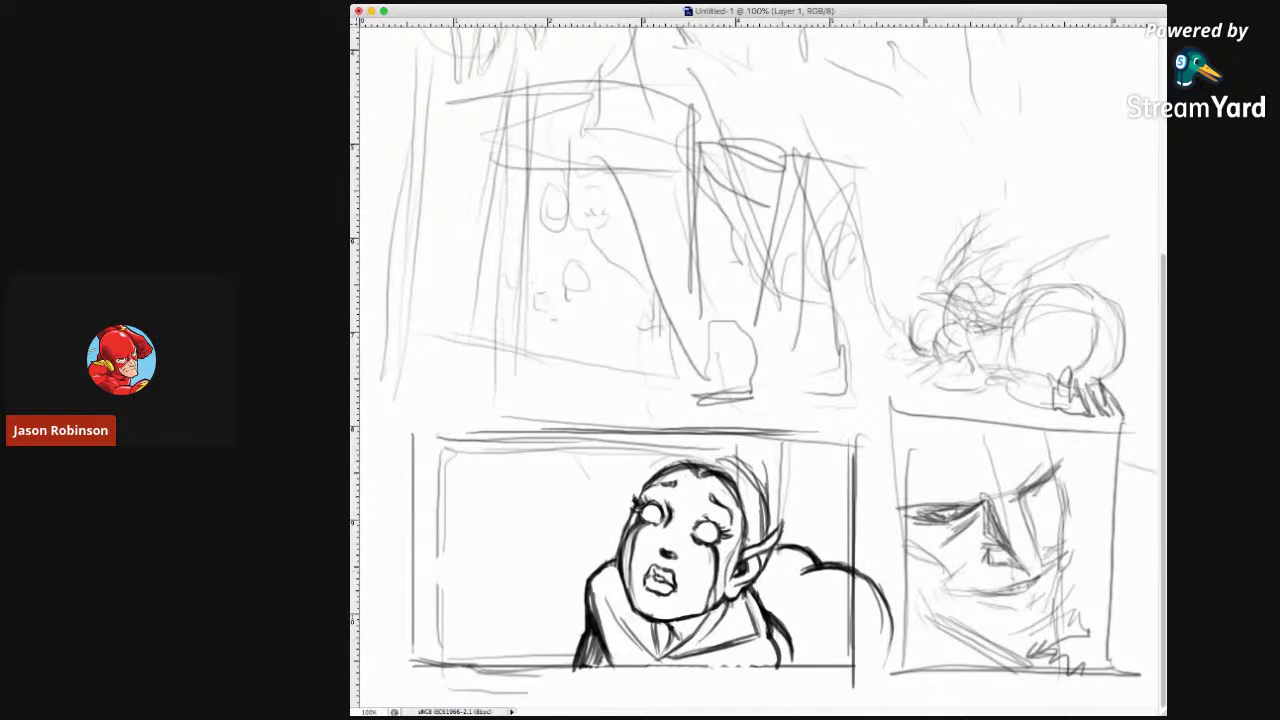
mouse_move(790, 628)
mouse_down()
mouse_move(791, 644)
mouse_move(781, 632)
mouse_up()
mouse_move(768, 608)
mouse_down()
mouse_move(800, 662)
mouse_move(790, 622)
mouse_move(796, 652)
mouse_up()
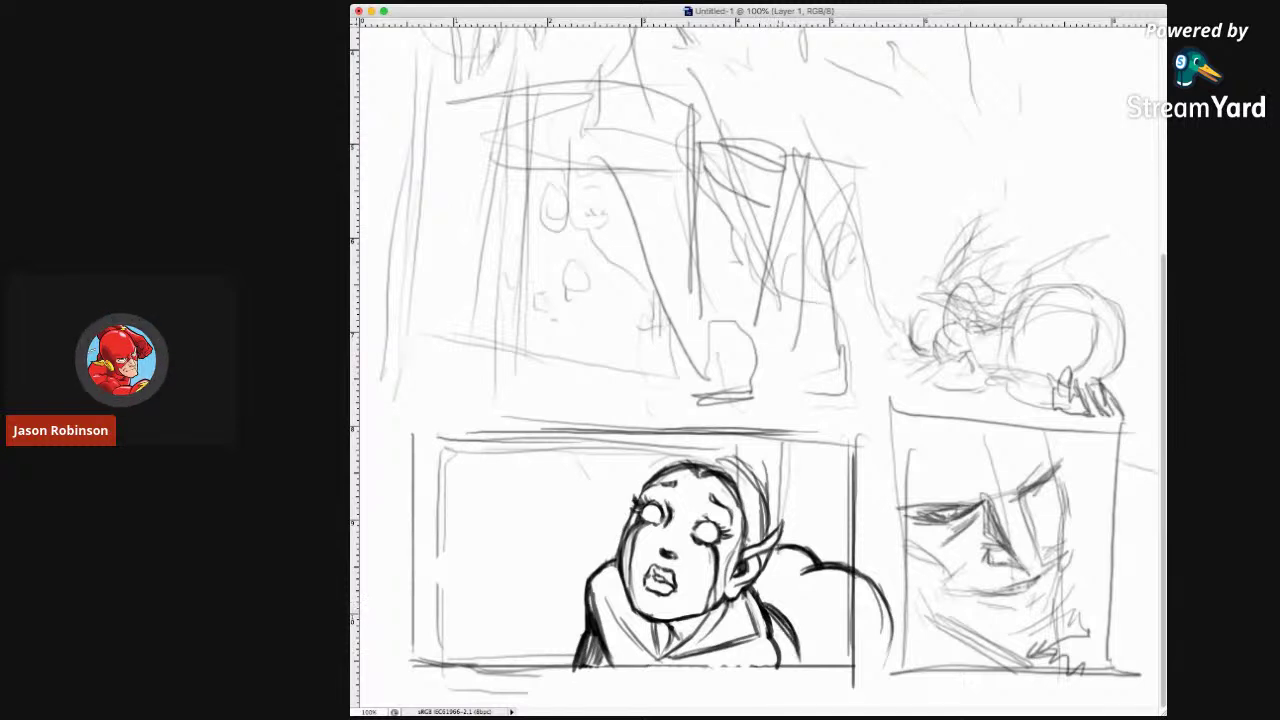
drag(770, 606, 782, 618)
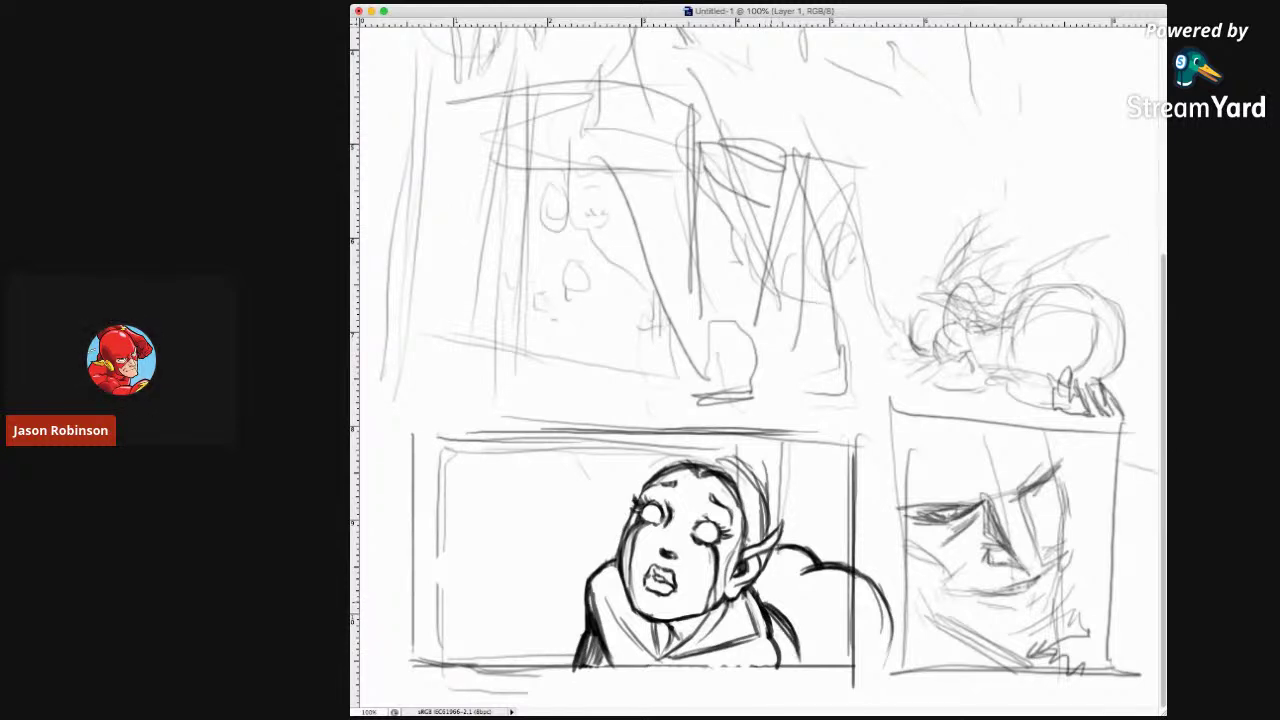
drag(782, 596, 794, 628)
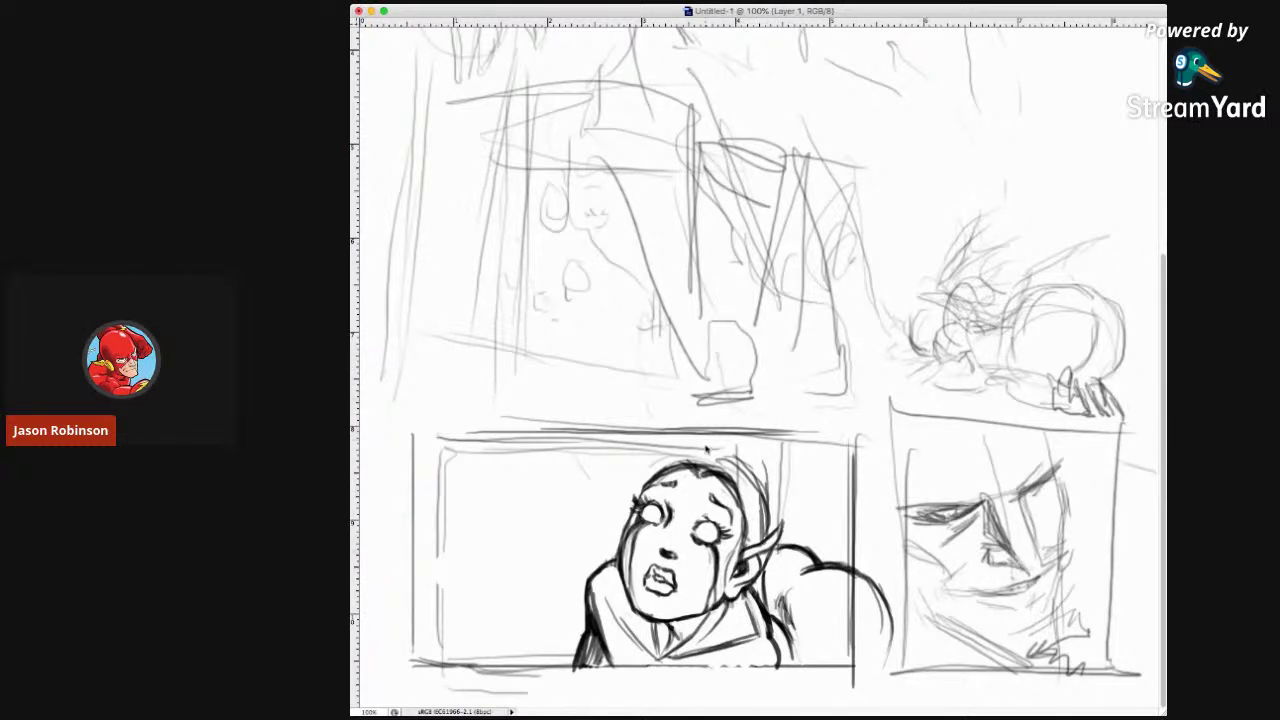
Draw the far ear's tip and outline the hair over the crown and down over the collar.
mouse_move(703, 455)
mouse_down()
mouse_move(641, 481)
mouse_move(630, 514)
mouse_move(632, 478)
mouse_move(624, 537)
mouse_up()
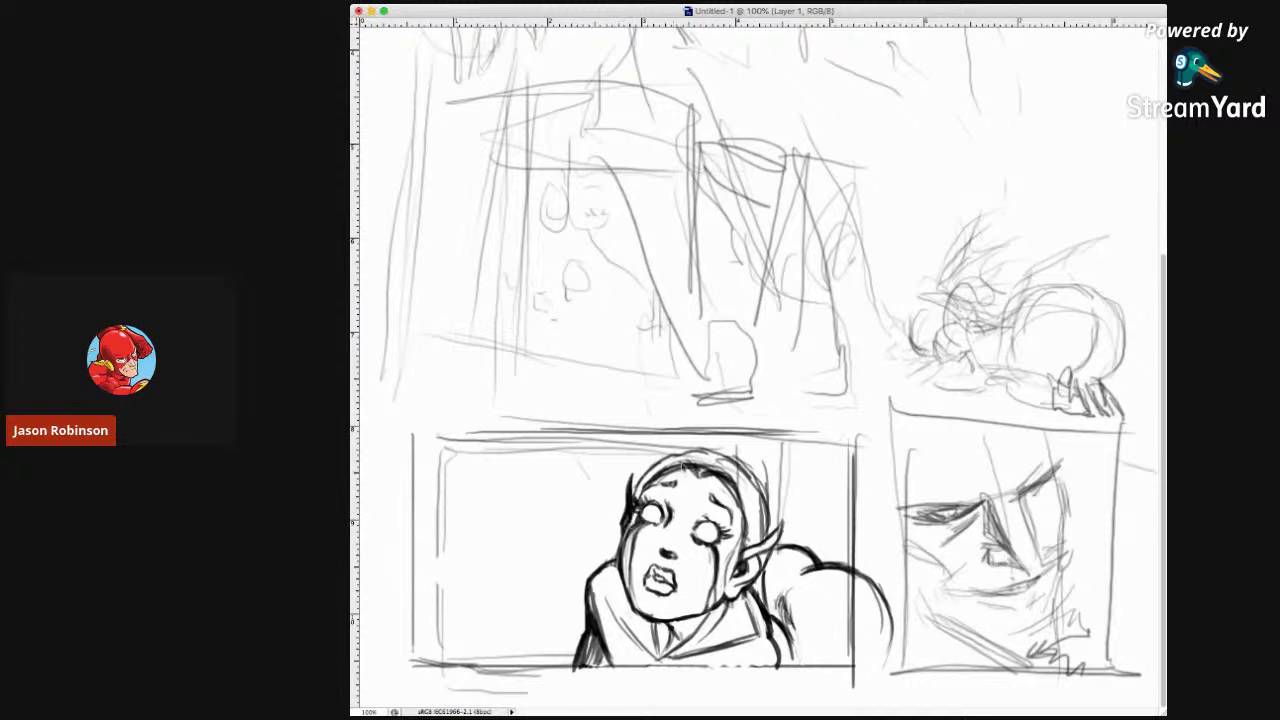
mouse_move(638, 502)
mouse_down()
mouse_move(645, 480)
mouse_move(670, 482)
mouse_up()
mouse_move(730, 603)
mouse_down()
mouse_move(694, 664)
mouse_move(715, 636)
mouse_move(697, 686)
mouse_move(752, 620)
mouse_up()
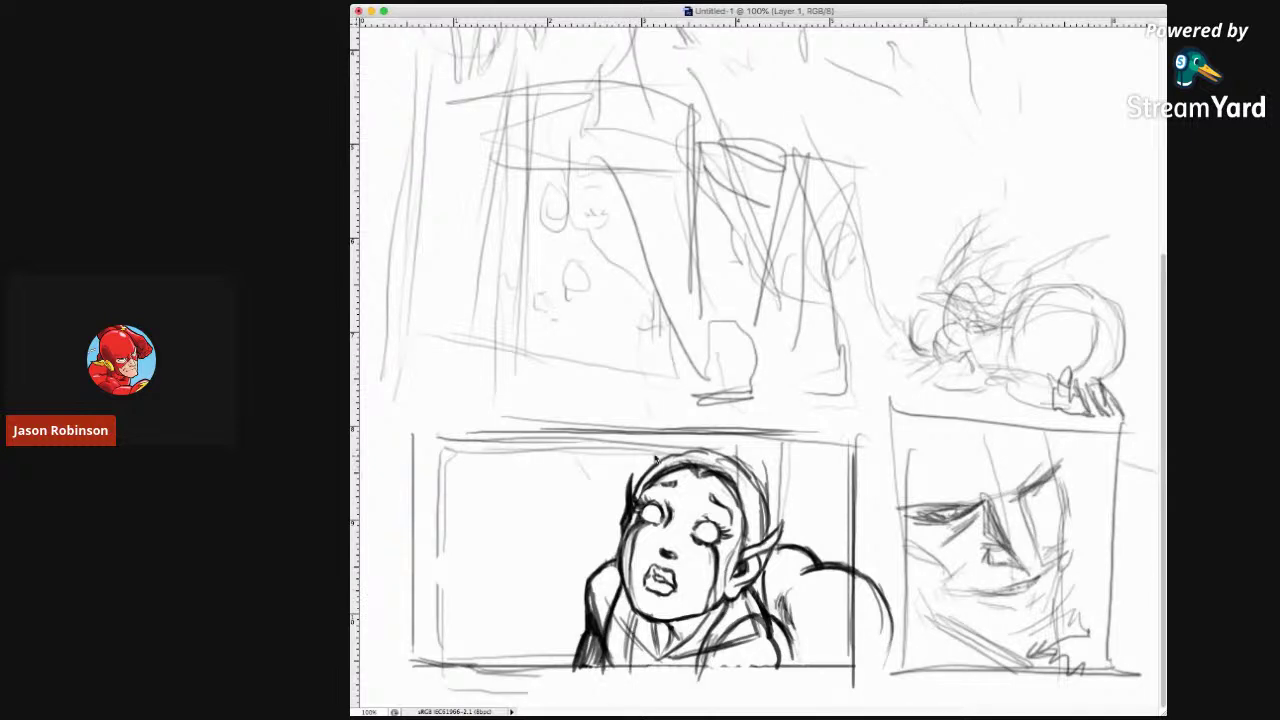
Fill the hair locks falling over both sides of the collar with dark grey strokes.
mouse_move(628, 592)
mouse_down()
mouse_move(608, 650)
mouse_move(612, 672)
mouse_move(620, 664)
mouse_up()
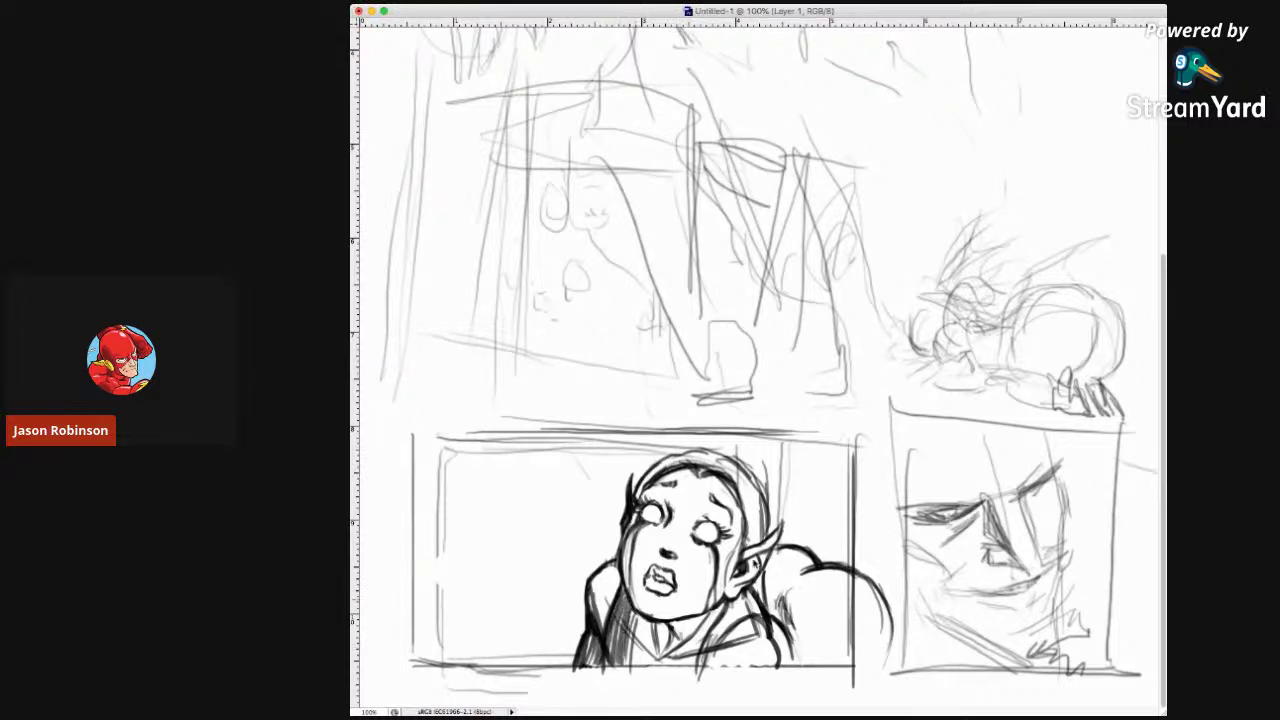
mouse_move(716, 630)
mouse_down()
mouse_move(698, 676)
mouse_move(708, 672)
mouse_up()
drag(736, 600, 712, 646)
mouse_move(740, 602)
mouse_down()
mouse_move(722, 636)
mouse_move(748, 624)
mouse_up()
drag(764, 578, 754, 616)
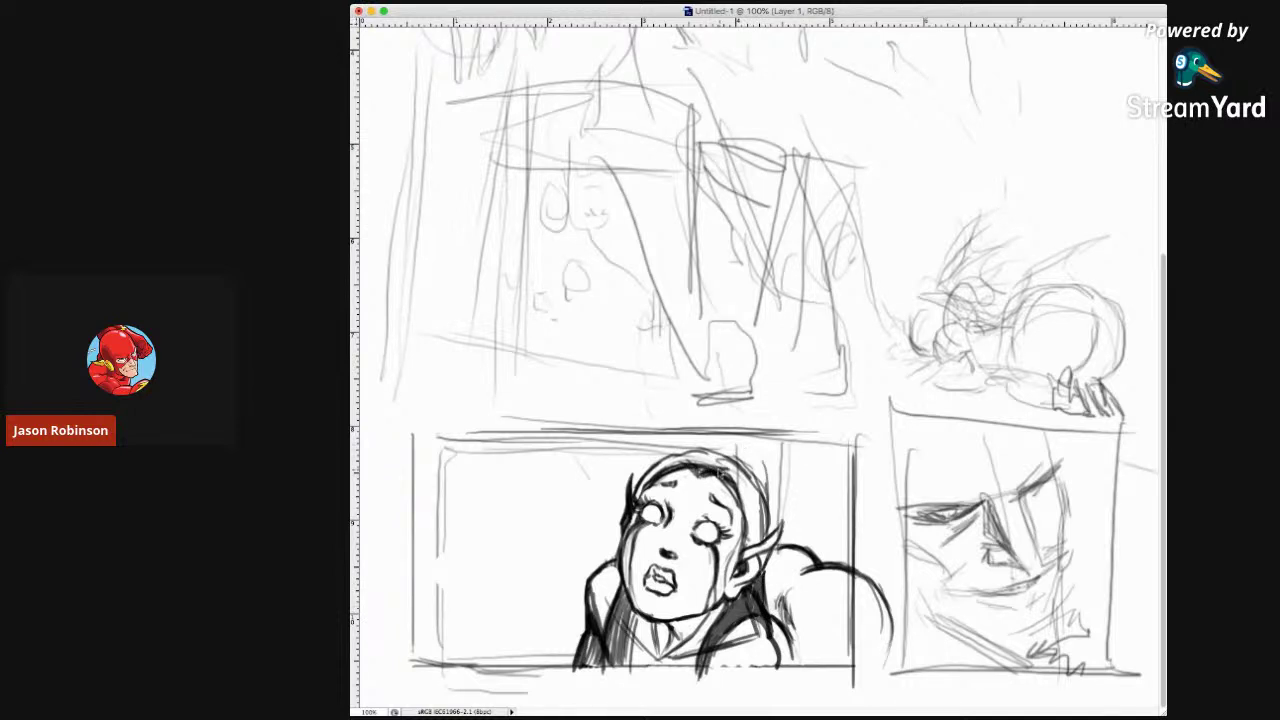
Fill the hair beside the face, around the pointed ear and across the crown with dark tone.
drag(748, 478, 746, 544)
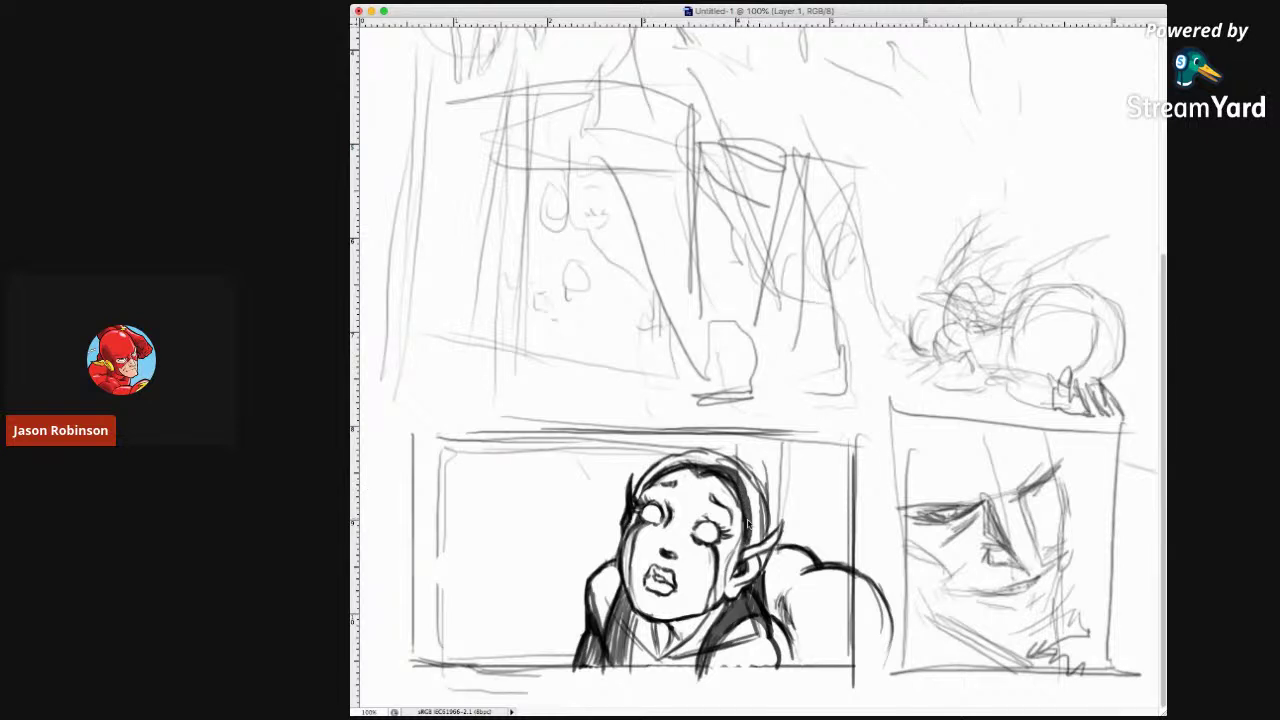
drag(746, 548, 728, 578)
mouse_move(742, 548)
mouse_down()
mouse_move(724, 586)
mouse_move(728, 574)
mouse_up()
mouse_move(752, 516)
mouse_down()
mouse_move(740, 562)
mouse_move(756, 544)
mouse_up()
mouse_move(760, 488)
mouse_down()
mouse_move(750, 526)
mouse_move(754, 504)
mouse_up()
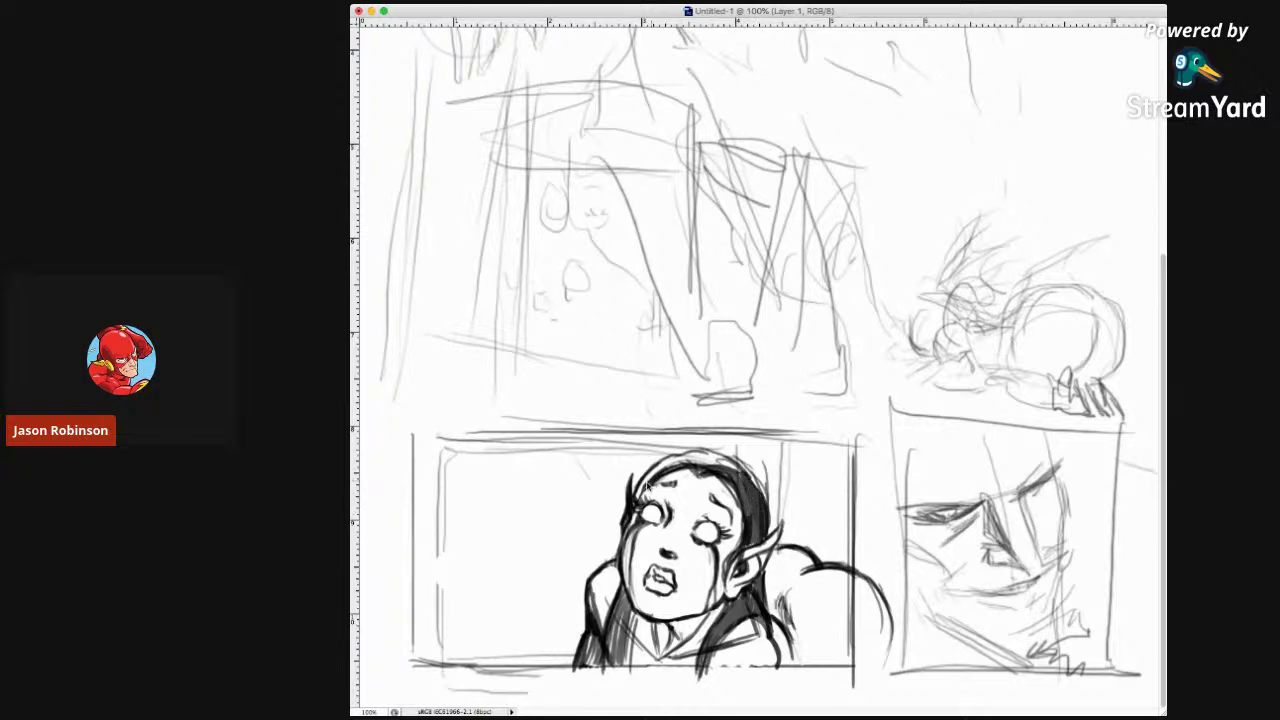
mouse_move(650, 472)
mouse_down()
mouse_move(695, 456)
mouse_move(661, 472)
mouse_move(719, 467)
mouse_move(677, 456)
mouse_move(725, 464)
mouse_move(712, 457)
mouse_move(741, 508)
mouse_up()
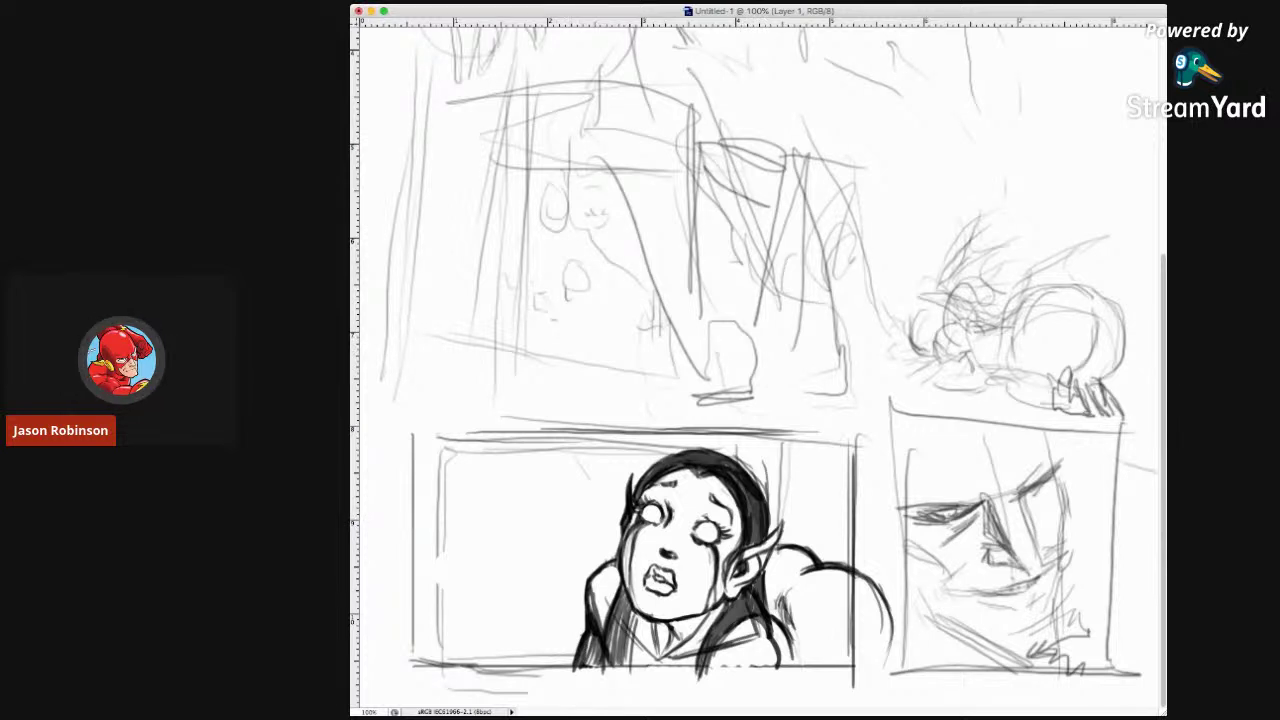
Paint two small curved white horns rising from the forehead over the dark hair.
drag(546, 412, 899, 685)
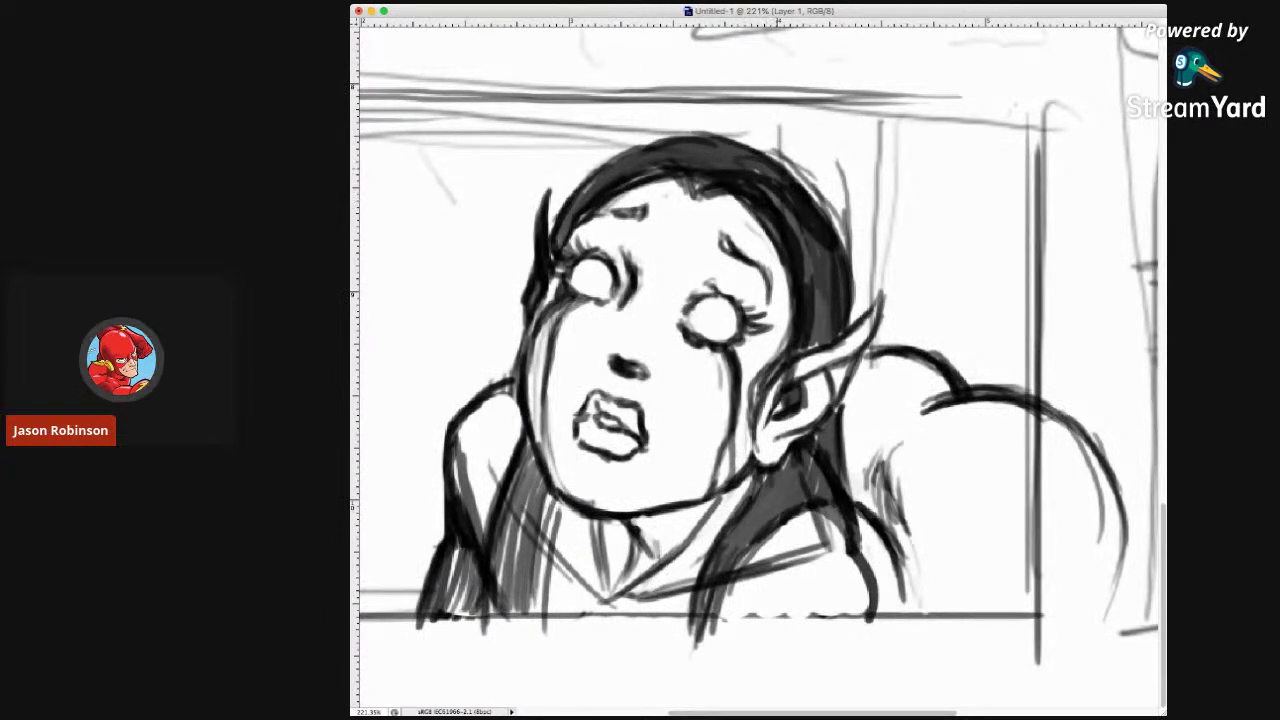
mouse_move(741, 208)
mouse_down()
mouse_move(814, 204)
mouse_move(772, 240)
mouse_move(750, 218)
mouse_up()
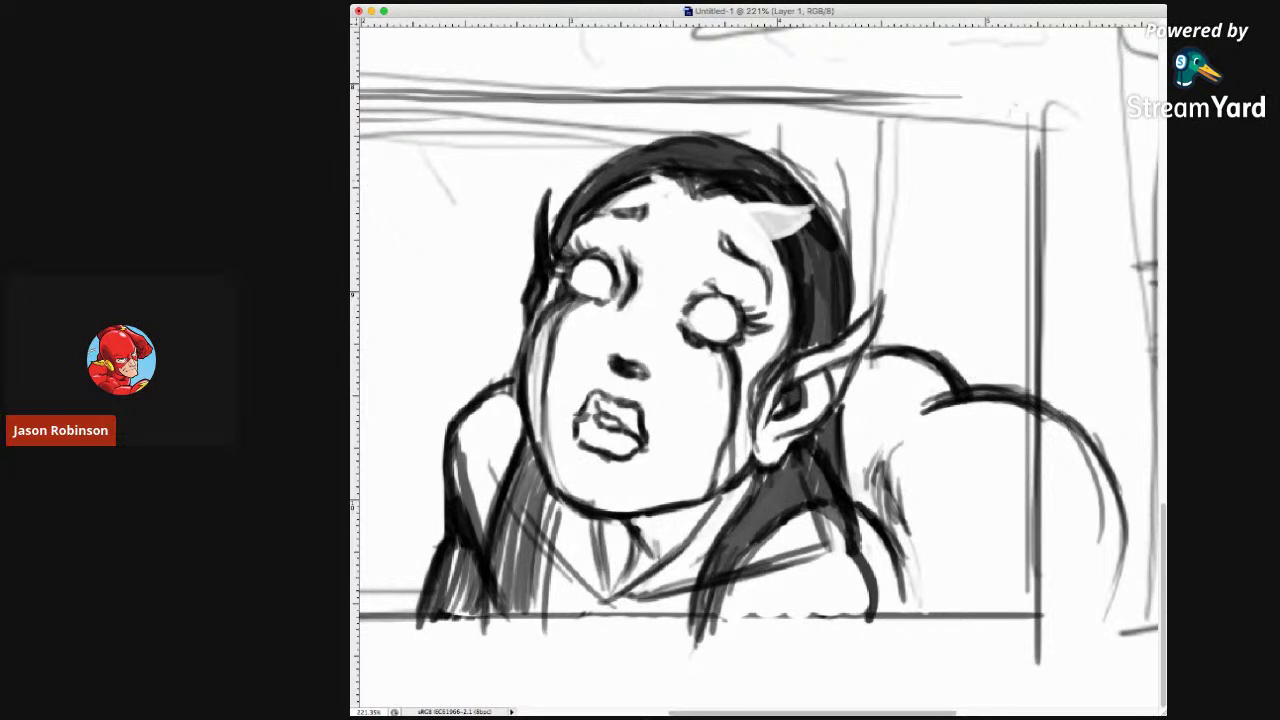
drag(648, 162, 646, 186)
mouse_move(626, 162)
mouse_down()
mouse_move(620, 196)
mouse_move(622, 172)
mouse_move(636, 188)
mouse_move(644, 174)
mouse_up()
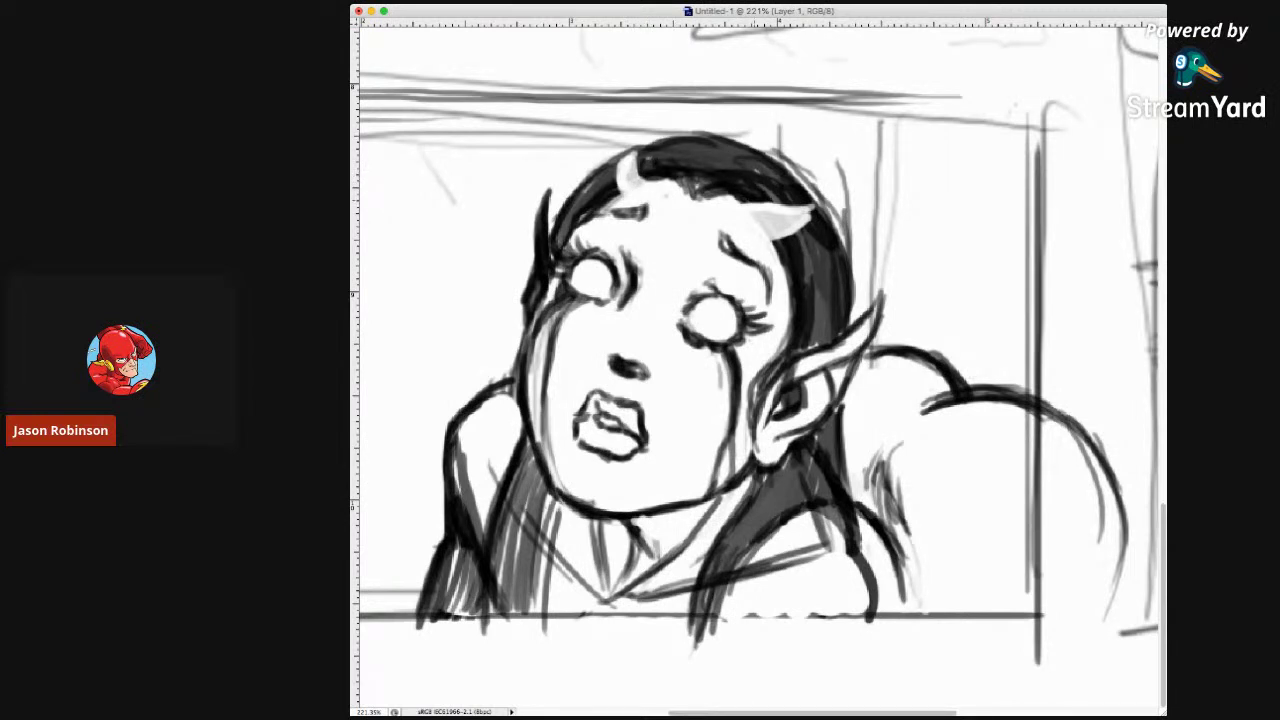
drag(738, 204, 800, 210)
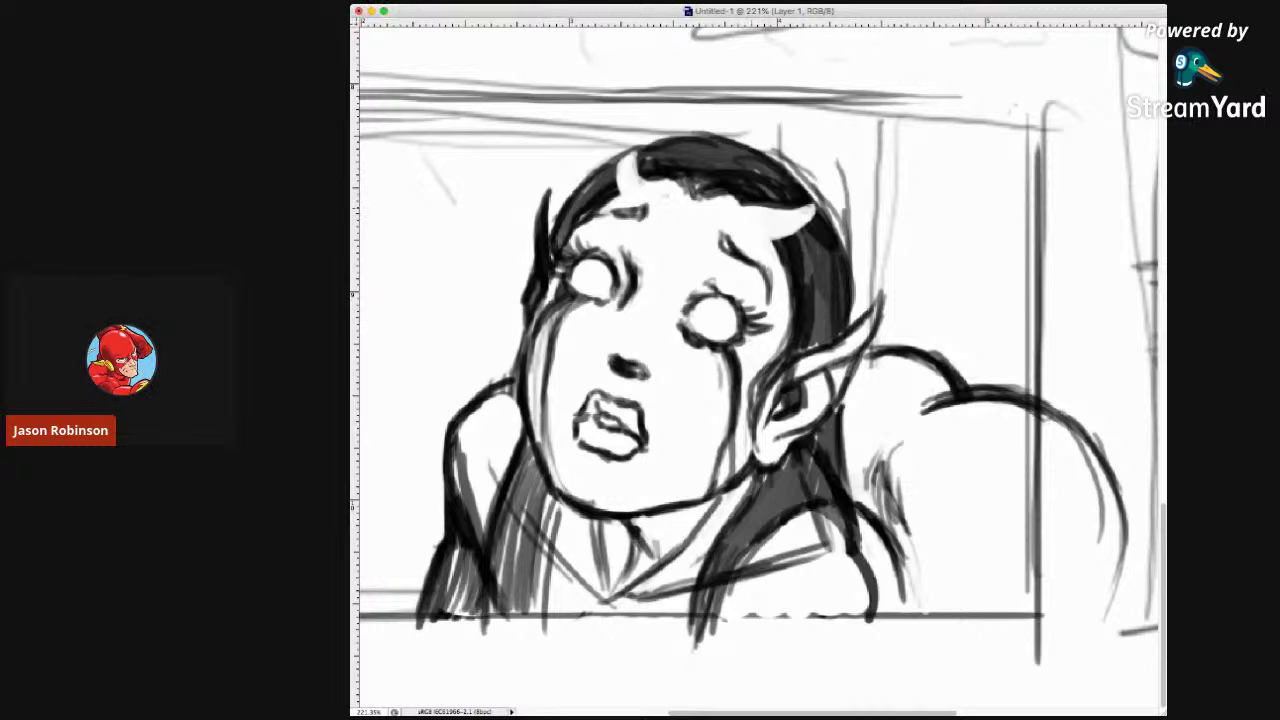
Draw curved ridge lines across both horns.
mouse_move(740, 206)
mouse_down()
mouse_move(766, 222)
mouse_move(764, 236)
mouse_move(796, 222)
mouse_up()
mouse_move(782, 218)
mouse_down()
mouse_move(794, 238)
mouse_move(810, 222)
mouse_up()
mouse_move(794, 222)
mouse_down()
mouse_move(810, 234)
mouse_move(814, 222)
mouse_up()
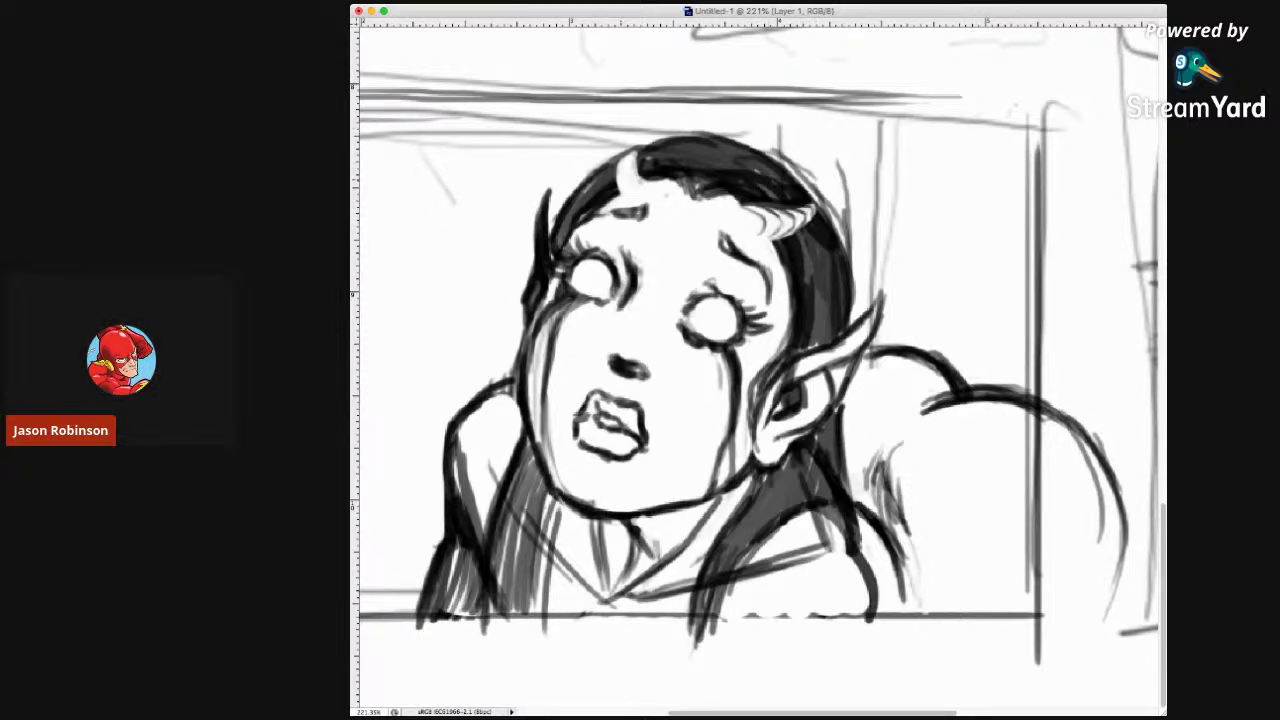
mouse_move(618, 172)
mouse_down()
mouse_move(628, 192)
mouse_move(646, 184)
mouse_up()
mouse_move(628, 168)
mouse_down()
mouse_move(640, 180)
mouse_move(622, 178)
mouse_move(638, 160)
mouse_up()
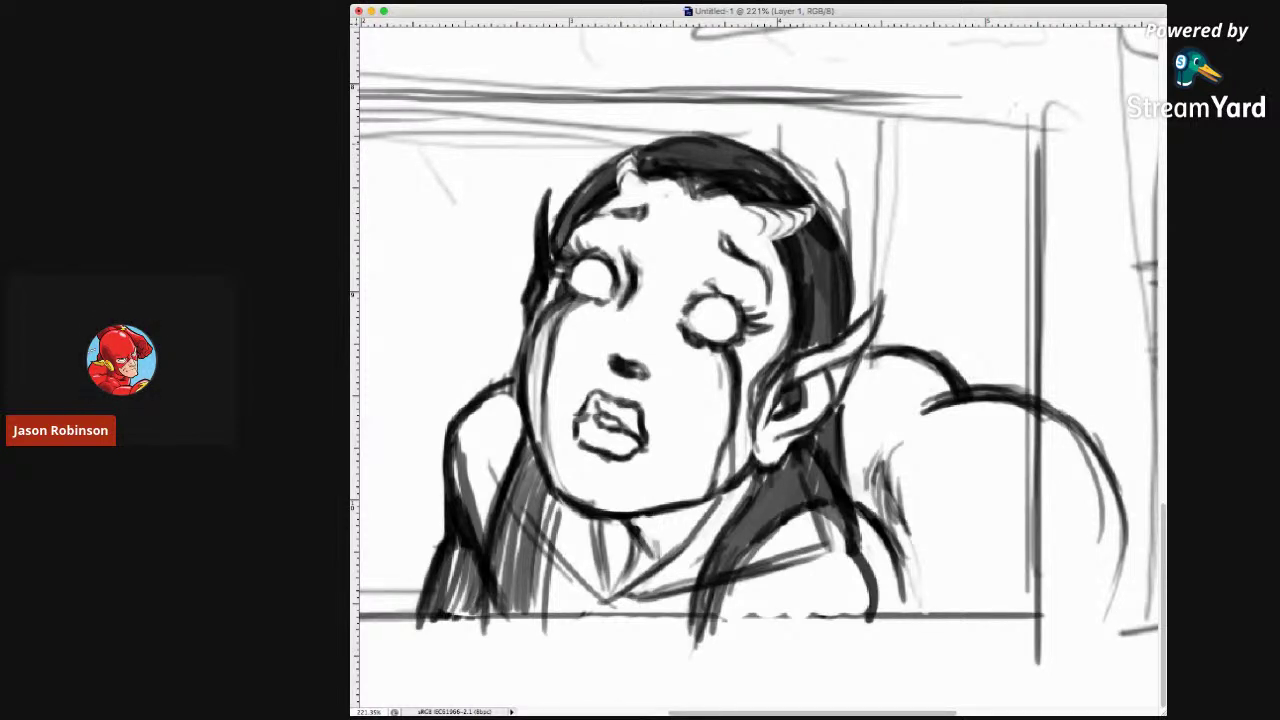
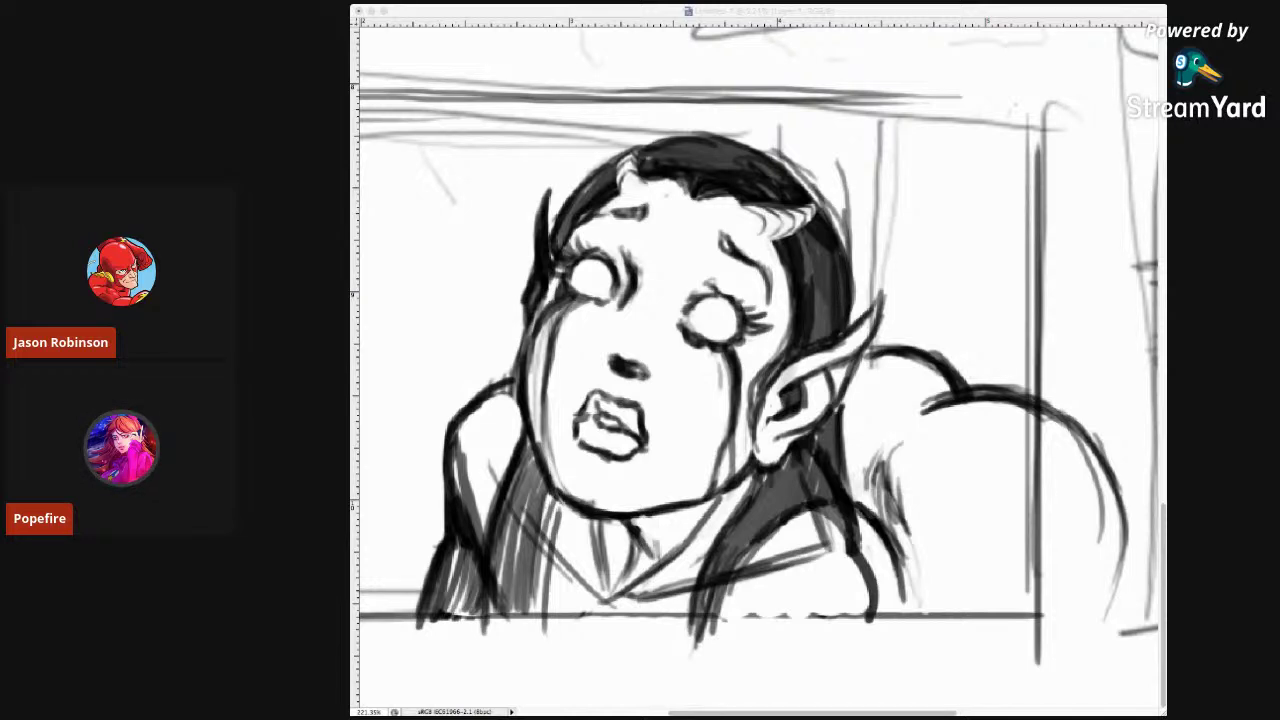
Erase the rough construction lines in the empty background beside and above the horned figure's head.
key(super+Tab)
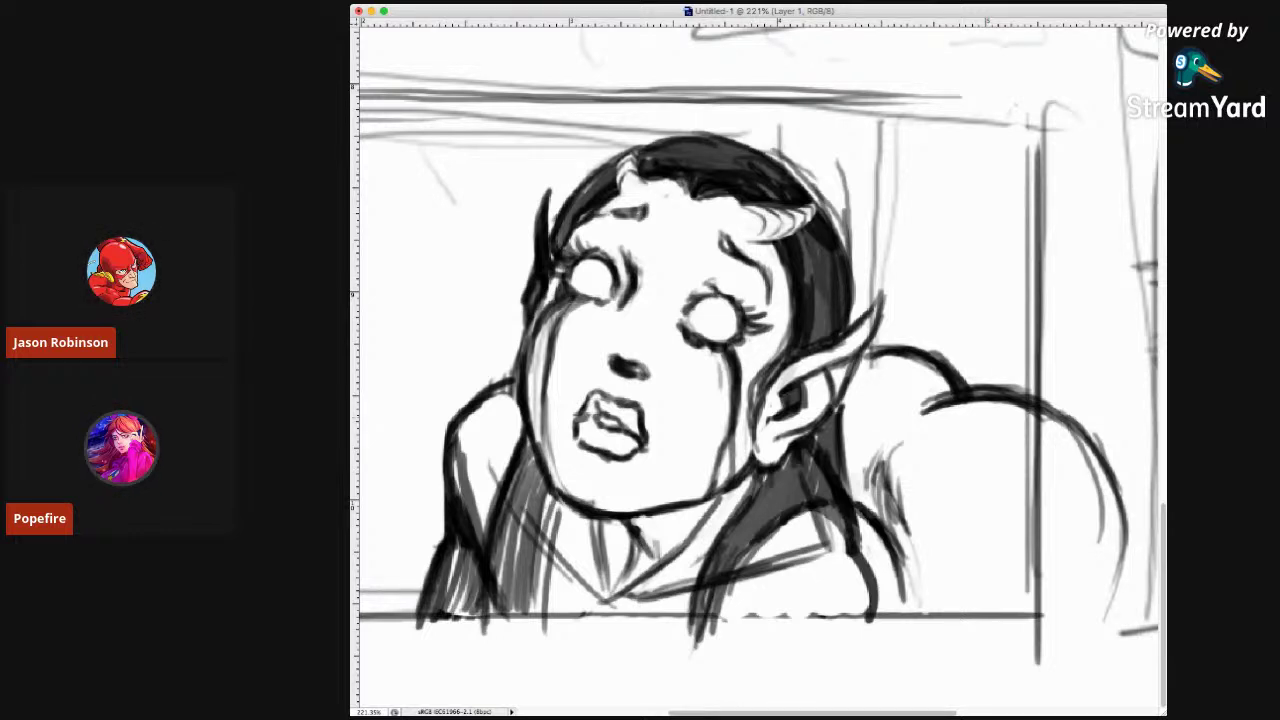
key(super+z)
key(super+z)
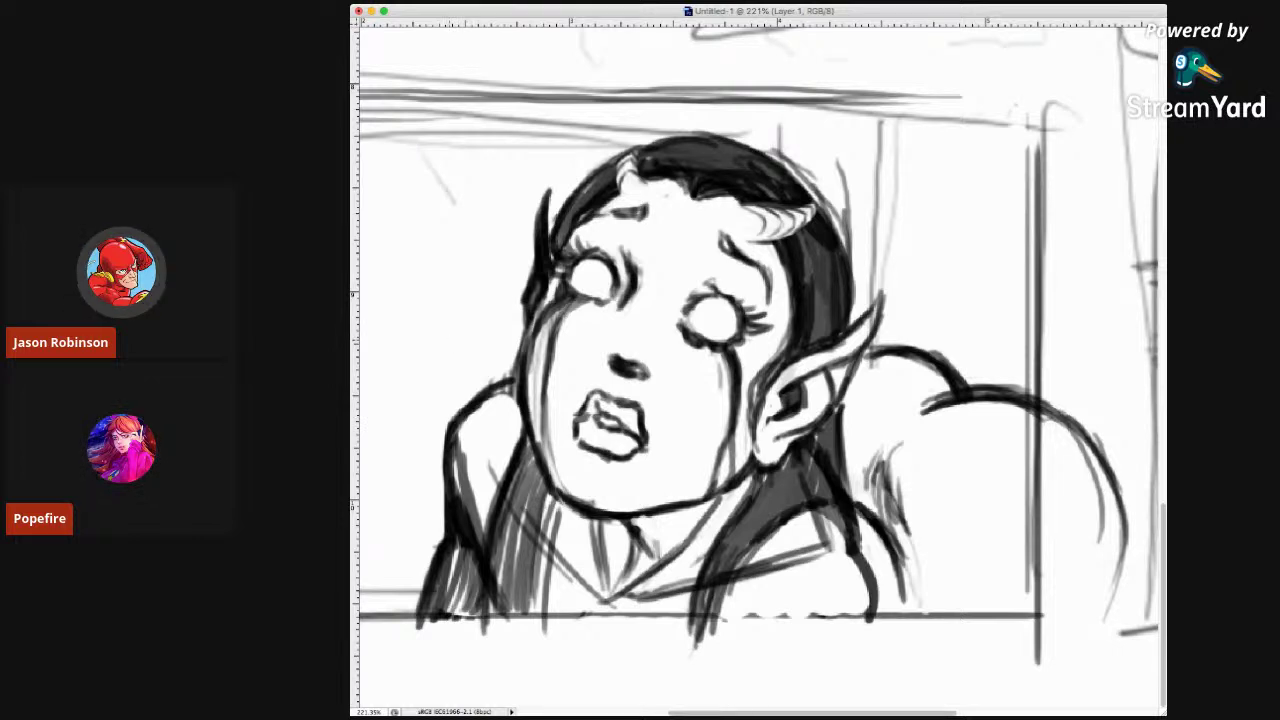
mouse_move(454, 204)
mouse_down()
mouse_move(431, 166)
mouse_move(434, 122)
mouse_move(568, 130)
mouse_move(440, 115)
mouse_up()
mouse_move(596, 144)
mouse_down()
mouse_move(614, 128)
mouse_move(645, 130)
mouse_up()
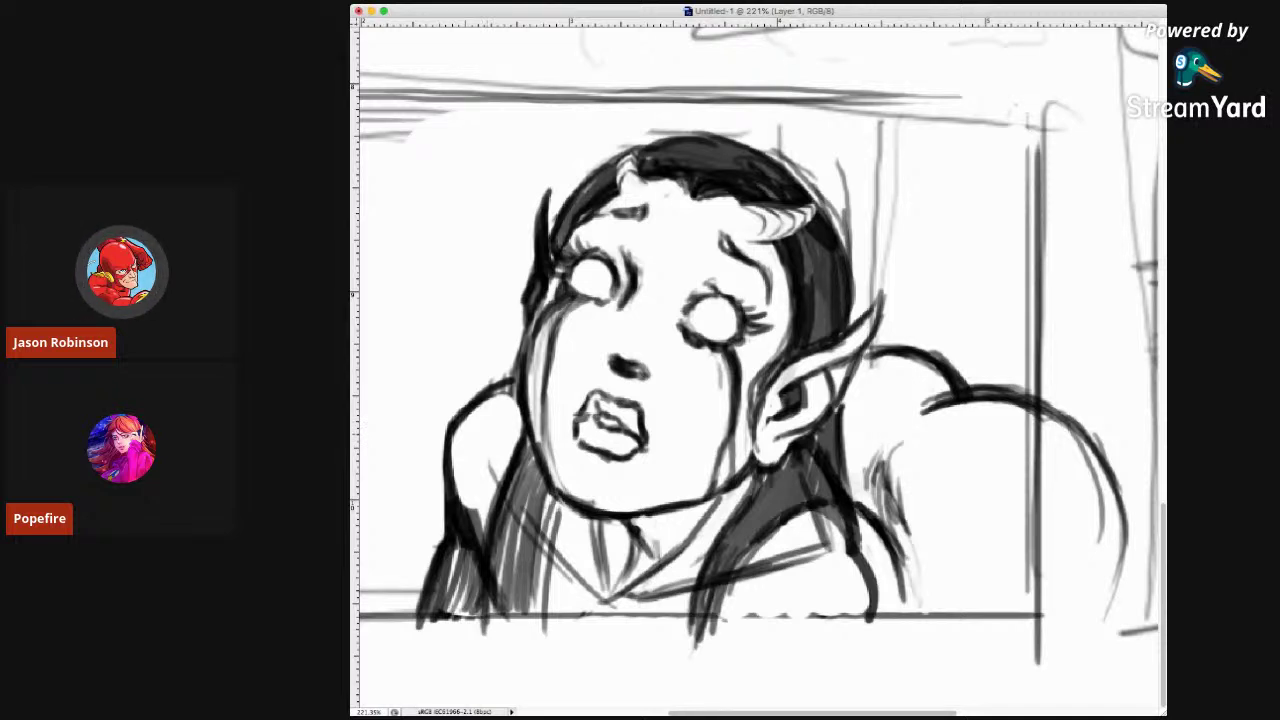
Darken the tear line under the eye nearest the ear and the edges of the hair lock hanging below the pointed ear.
drag(740, 340, 742, 396)
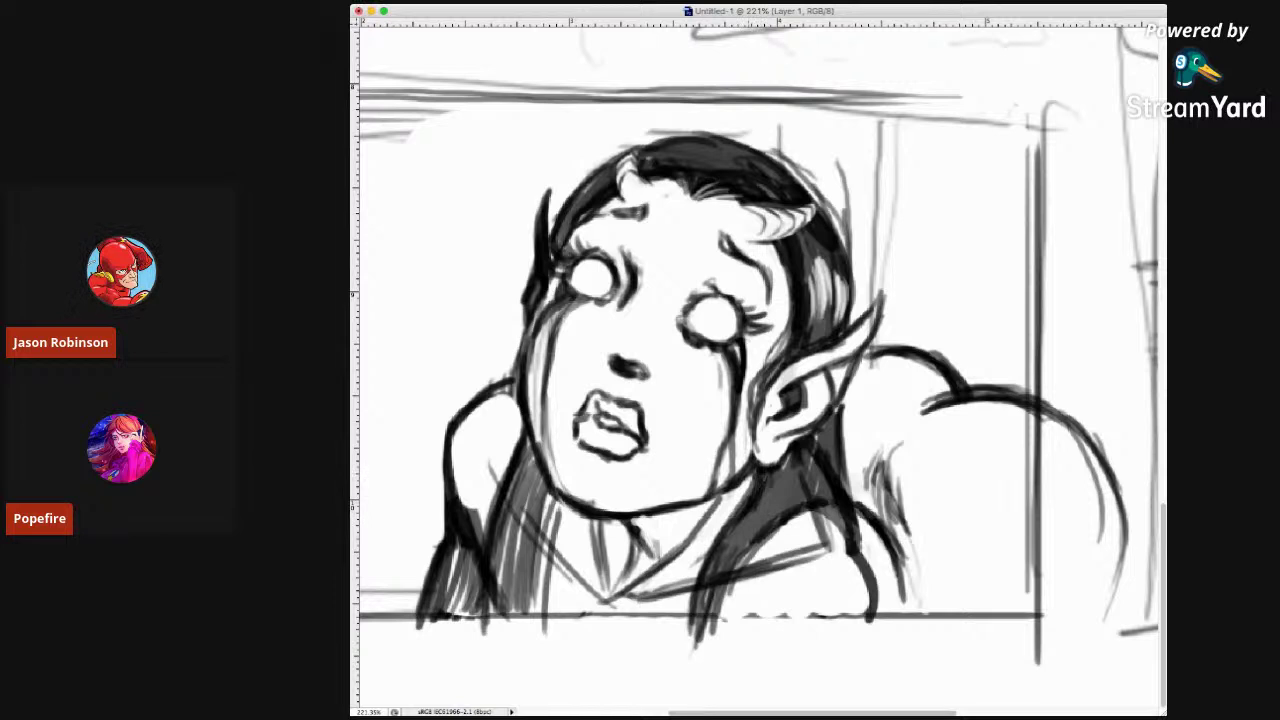
drag(808, 488, 838, 408)
drag(810, 498, 824, 468)
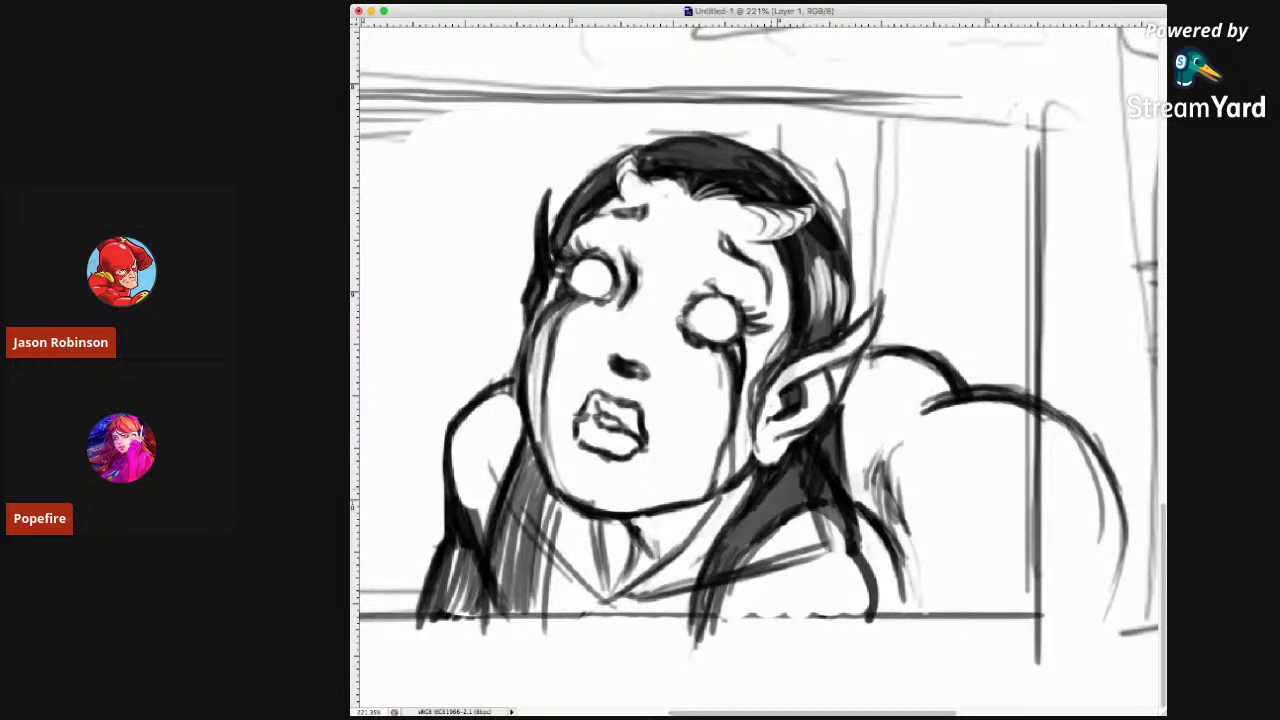
drag(750, 496, 754, 478)
mouse_move(706, 552)
mouse_down()
mouse_move(754, 478)
mouse_move(738, 502)
mouse_up()
drag(690, 598, 718, 530)
drag(684, 624, 706, 554)
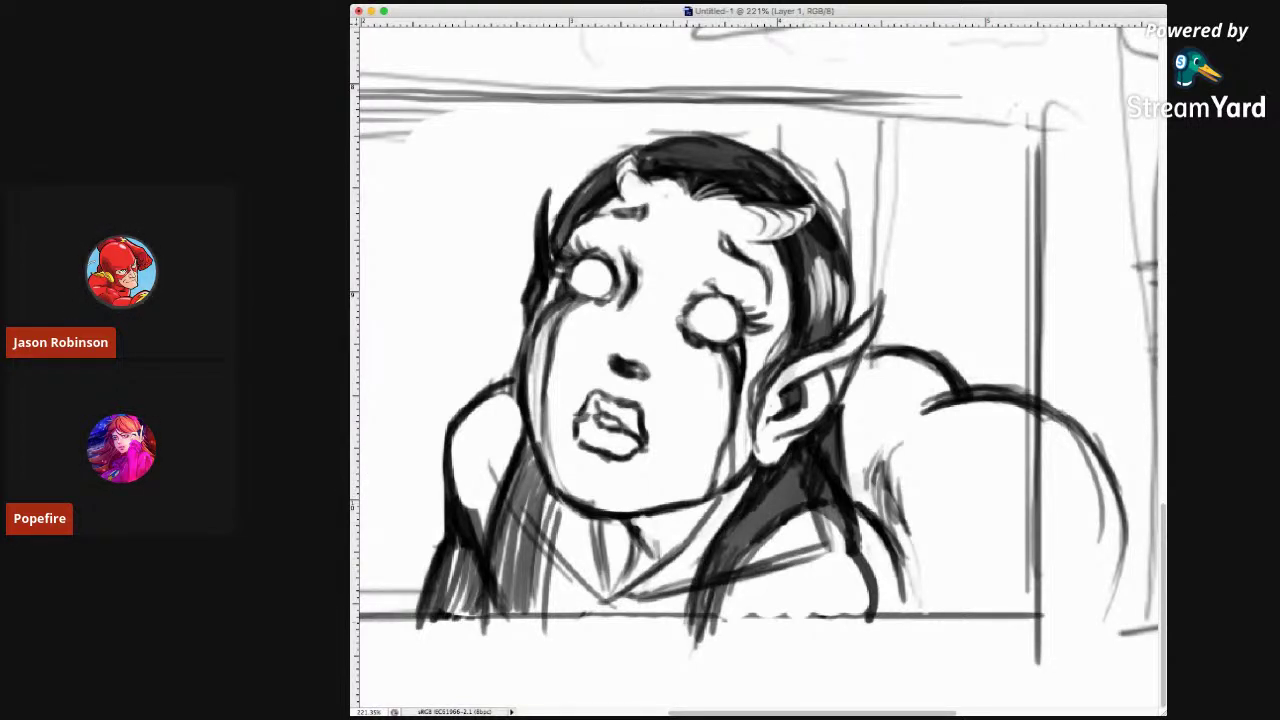
mouse_move(686, 634)
mouse_down()
mouse_move(710, 542)
mouse_move(686, 618)
mouse_move(693, 594)
mouse_up()
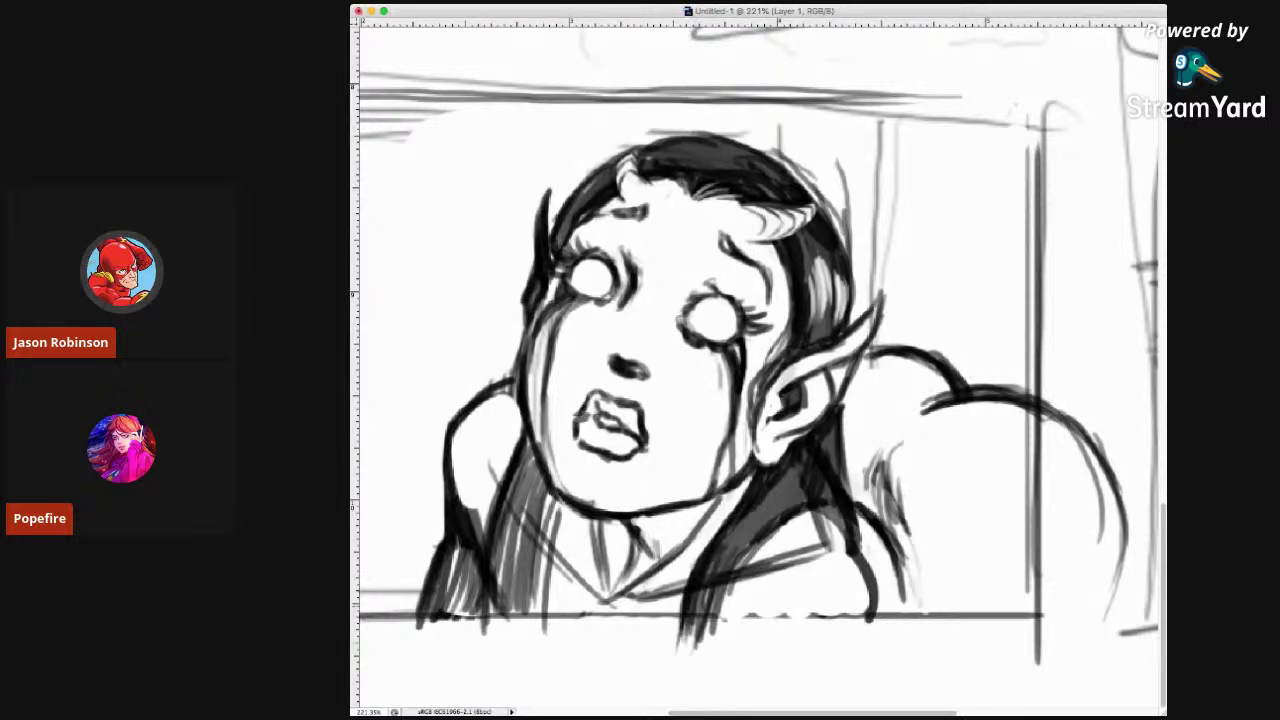
Build up dark strand strokes in the hair lock falling on the side of the neck away from the visible ear.
mouse_move(538, 478)
mouse_down()
mouse_move(528, 438)
mouse_move(534, 470)
mouse_move(520, 452)
mouse_up()
drag(512, 526, 528, 450)
drag(514, 494, 526, 450)
drag(498, 568, 512, 488)
drag(490, 610, 492, 518)
drag(486, 622, 500, 542)
drag(490, 624, 508, 514)
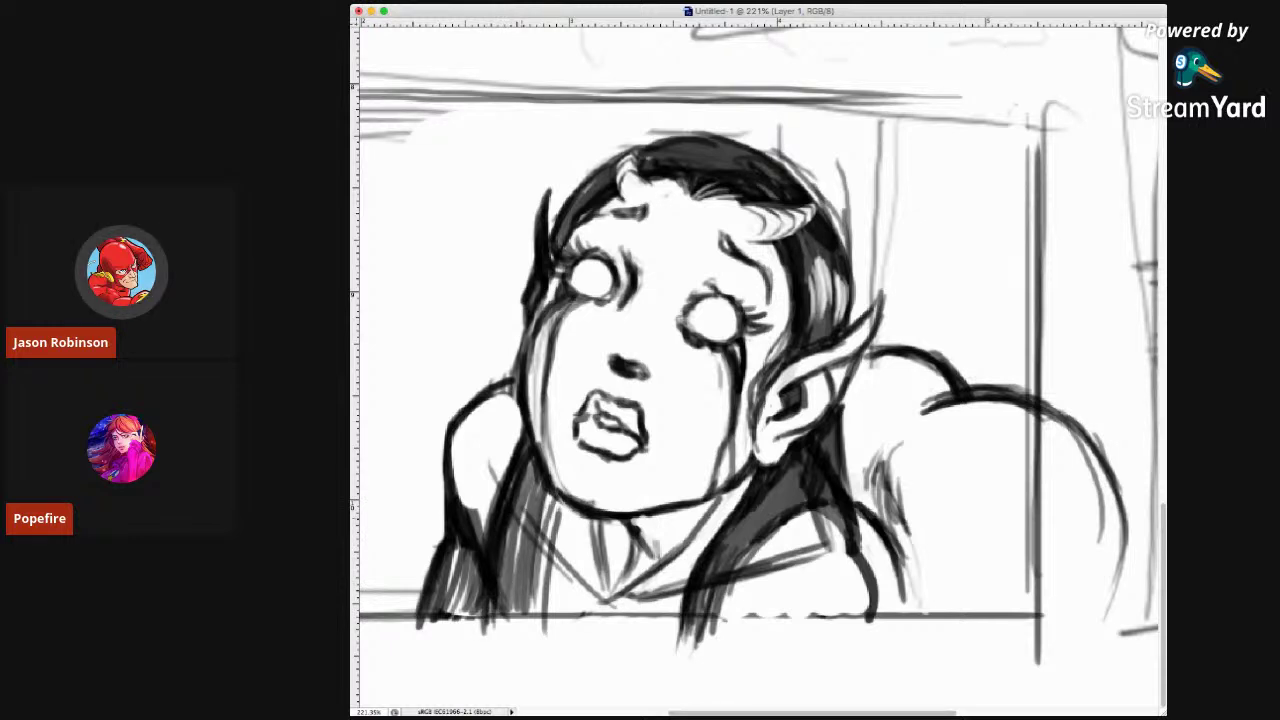
drag(512, 596, 528, 468)
mouse_move(508, 600)
mouse_down()
mouse_move(534, 470)
mouse_move(532, 482)
mouse_up()
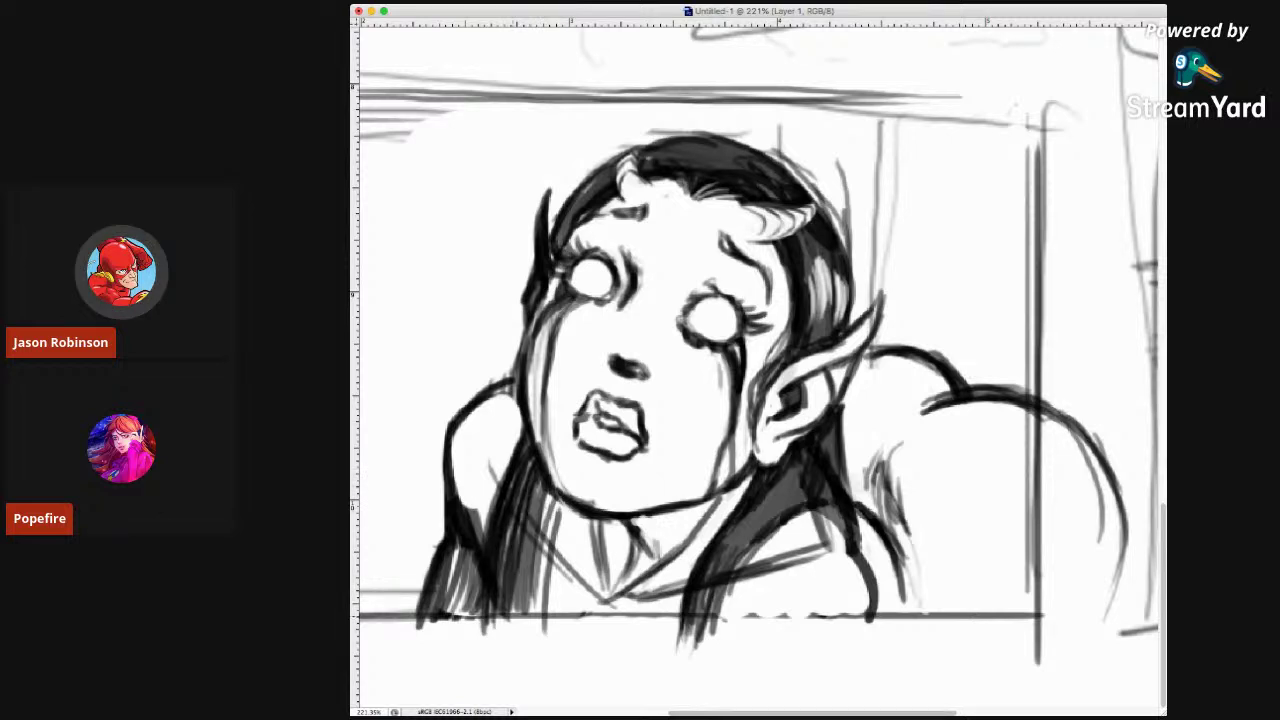
drag(510, 616, 536, 484)
drag(512, 622, 538, 484)
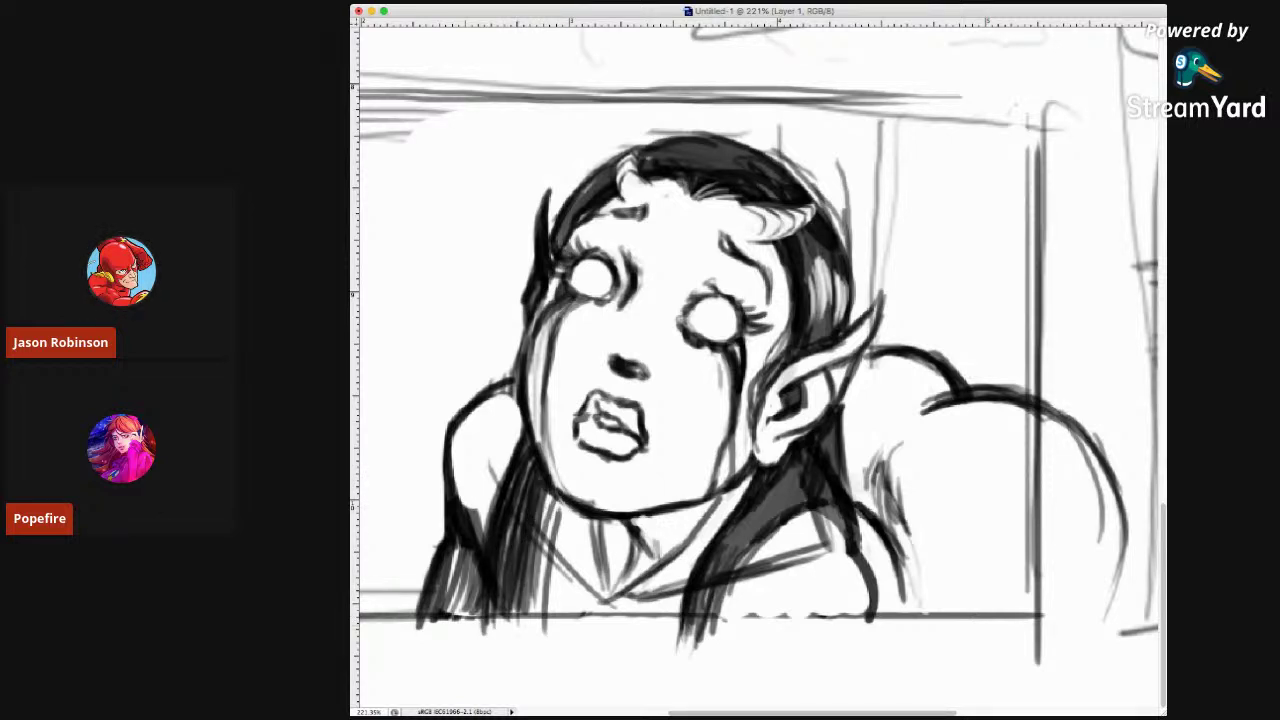
mouse_move(518, 632)
mouse_down()
mouse_move(536, 514)
mouse_move(516, 608)
mouse_up()
drag(518, 554, 532, 456)
drag(516, 504, 534, 460)
drag(508, 594, 514, 554)
drag(512, 528, 520, 502)
Thicken the lower end of the hair lock crossing the collar below the ear with dark tapered strands.
mouse_move(672, 632)
mouse_down()
mouse_move(698, 560)
mouse_move(676, 612)
mouse_up()
drag(672, 616, 698, 556)
drag(670, 642, 682, 604)
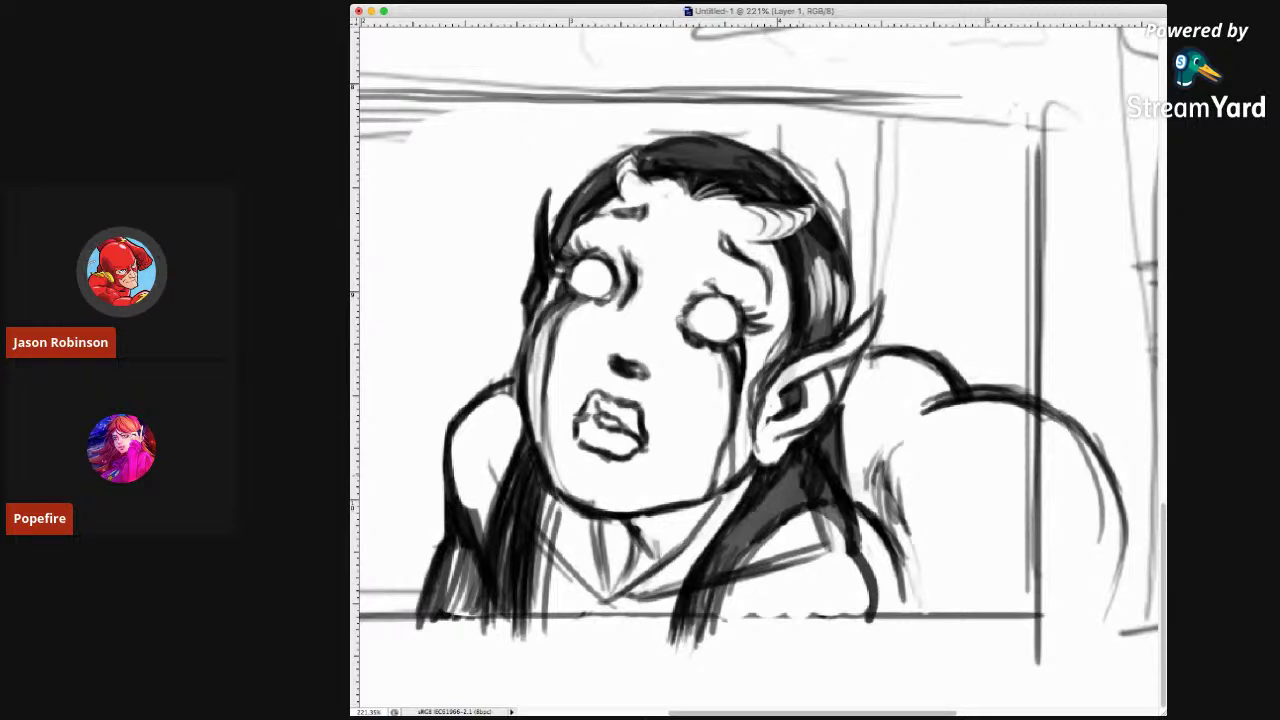
mouse_move(716, 622)
mouse_down()
mouse_move(748, 538)
mouse_move(742, 570)
mouse_up()
drag(722, 634, 756, 530)
mouse_move(718, 626)
mouse_down()
mouse_move(746, 536)
mouse_move(722, 586)
mouse_up()
drag(706, 634, 722, 554)
drag(704, 622, 710, 590)
mouse_move(718, 572)
mouse_down()
mouse_move(734, 546)
mouse_move(706, 556)
mouse_move(720, 528)
mouse_up()
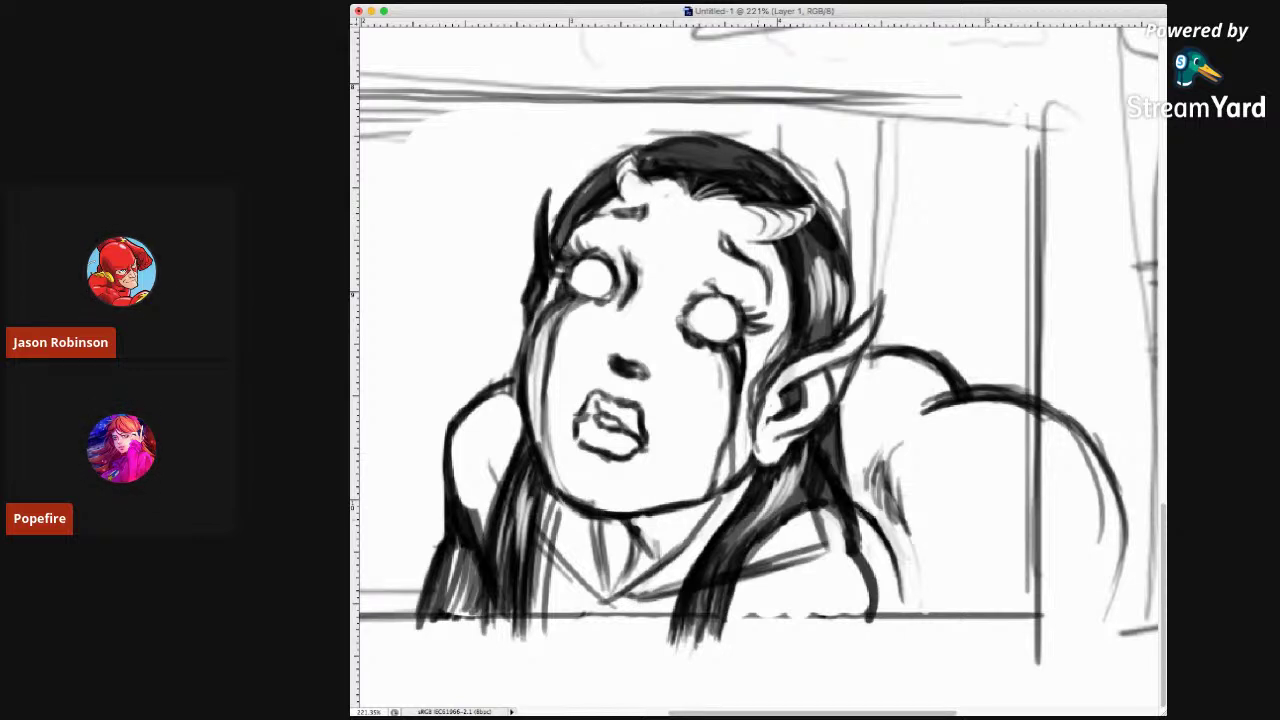
Try to erase the panel border where it crosses the figure's back outline.
drag(869, 298, 750, 528)
key(ctrl+z)
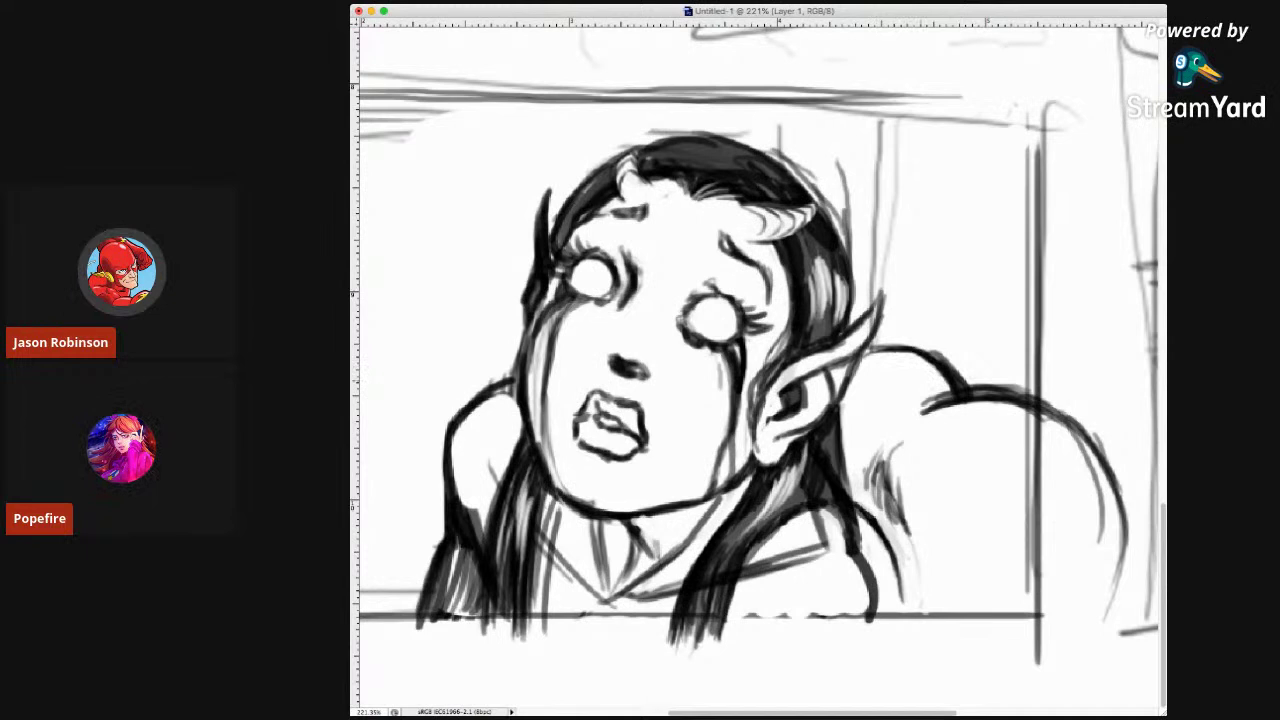
mouse_move(1027, 438)
mouse_down()
mouse_move(978, 402)
mouse_move(1044, 444)
mouse_move(1050, 415)
mouse_move(1030, 460)
mouse_move(1036, 496)
mouse_up()
key(ctrl+z)
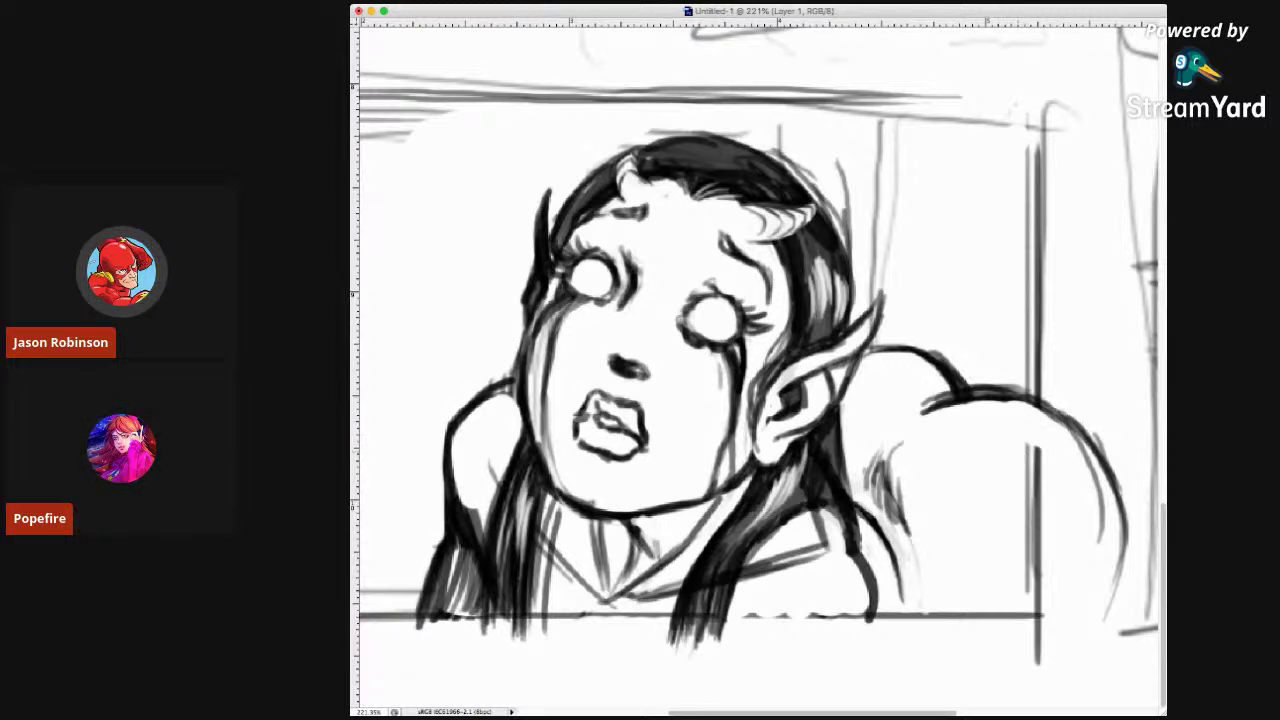
drag(1038, 390, 1038, 482)
key(ctrl+z)
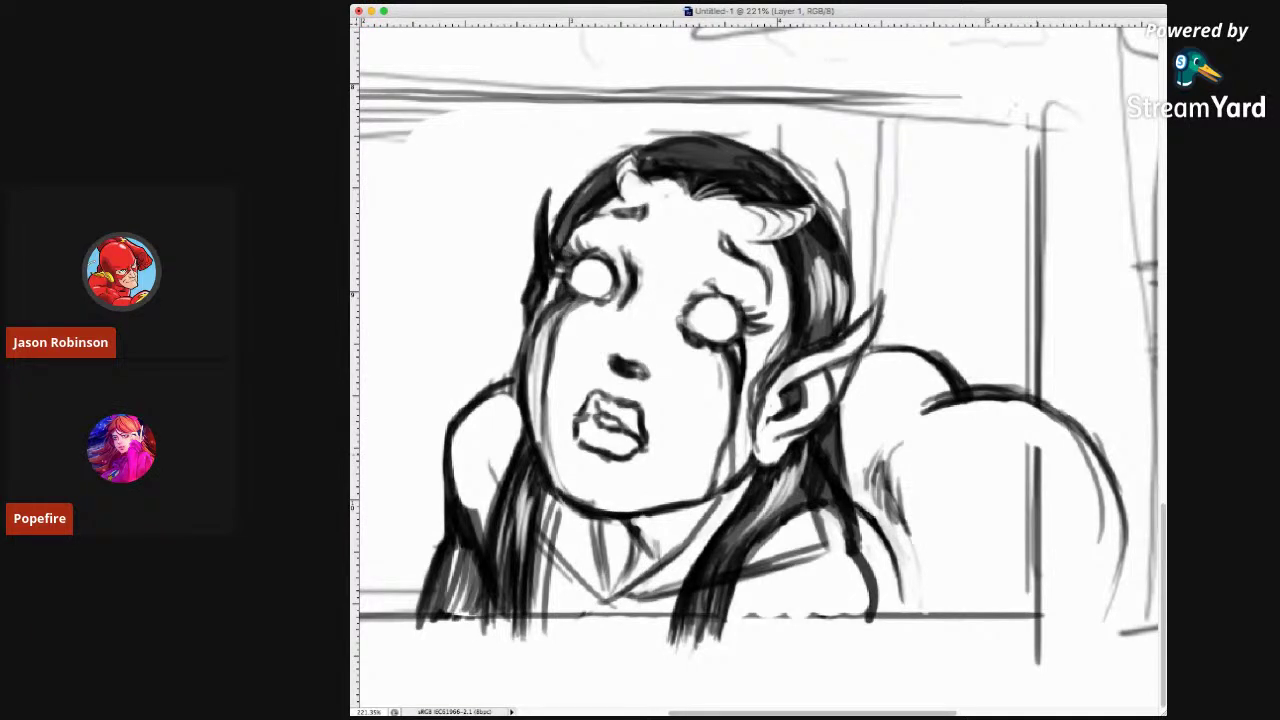
Restore the vertical panel border across the figure's back and erase the body outline extending beyond it.
drag(1038, 408, 1038, 460)
drag(1038, 384, 1038, 496)
mouse_move(1094, 448)
mouse_down()
mouse_move(1101, 542)
mouse_move(1120, 560)
mouse_move(1125, 615)
mouse_move(1088, 436)
mouse_move(1038, 398)
mouse_up()
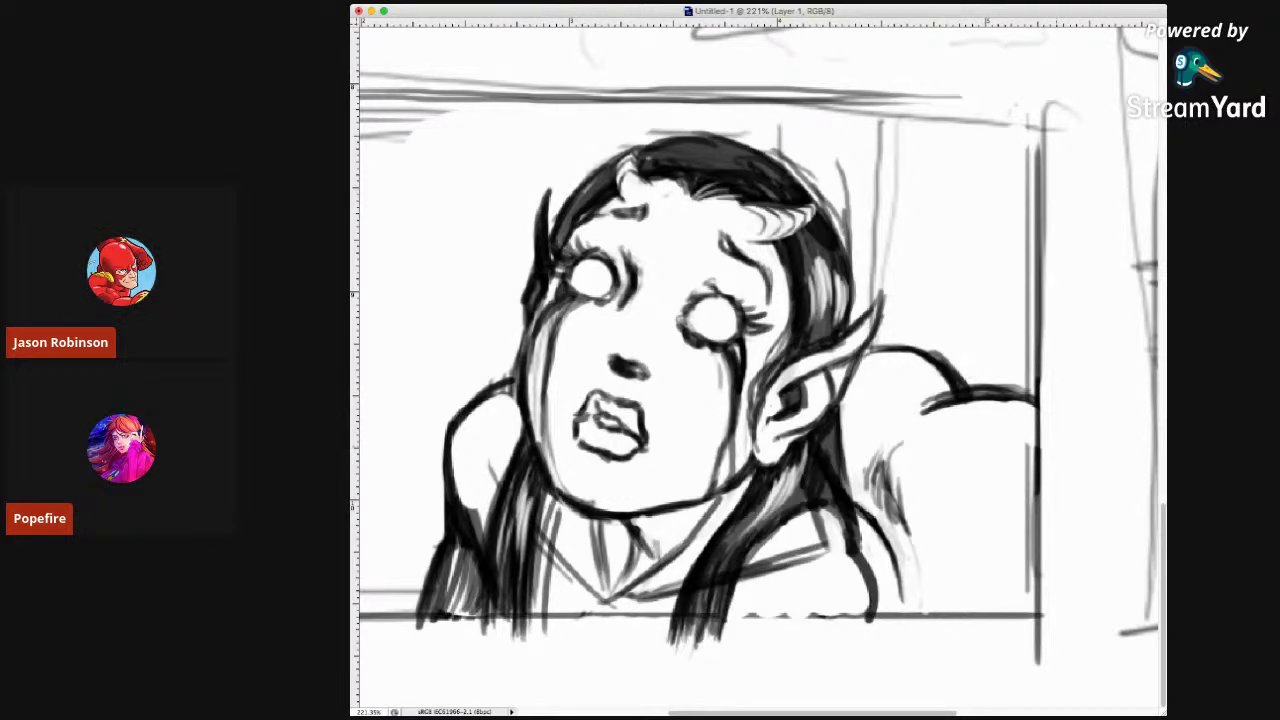
Draw straight black border lines around all four sides of the horned figure's panel.
key(ctrl+plus)
key(ctrl+alt+0)
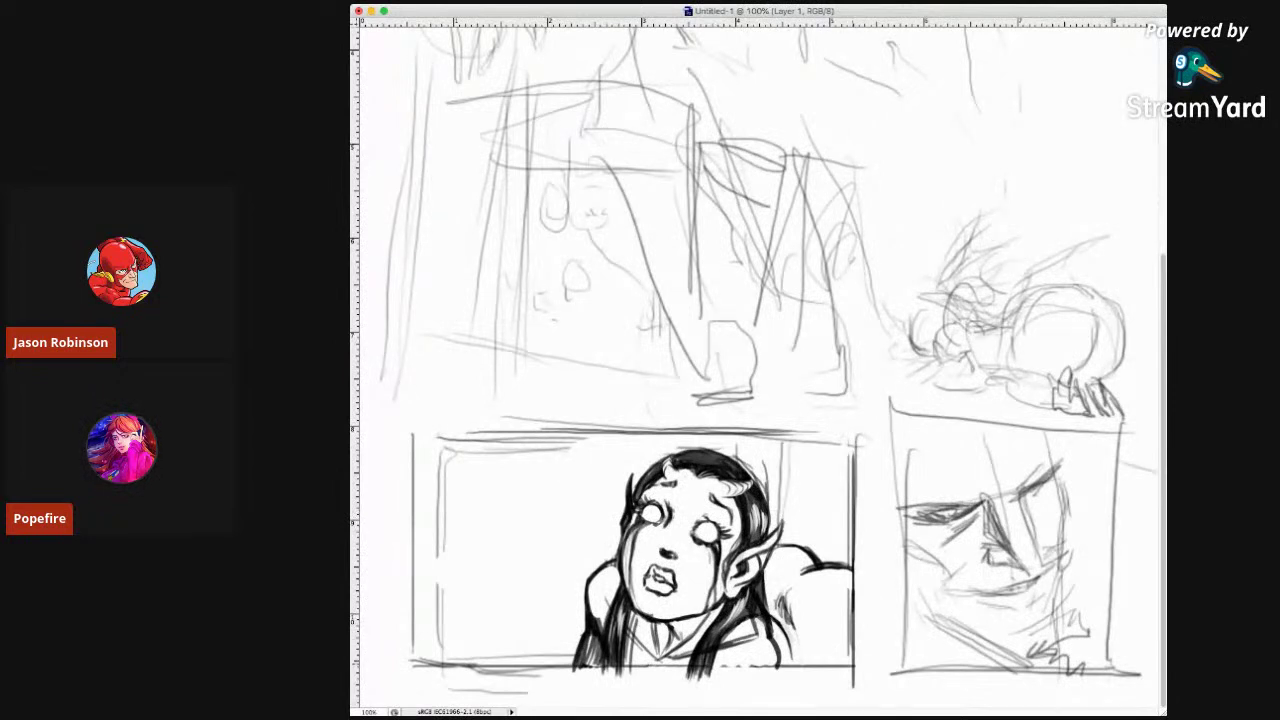
drag(852, 667, 418, 667)
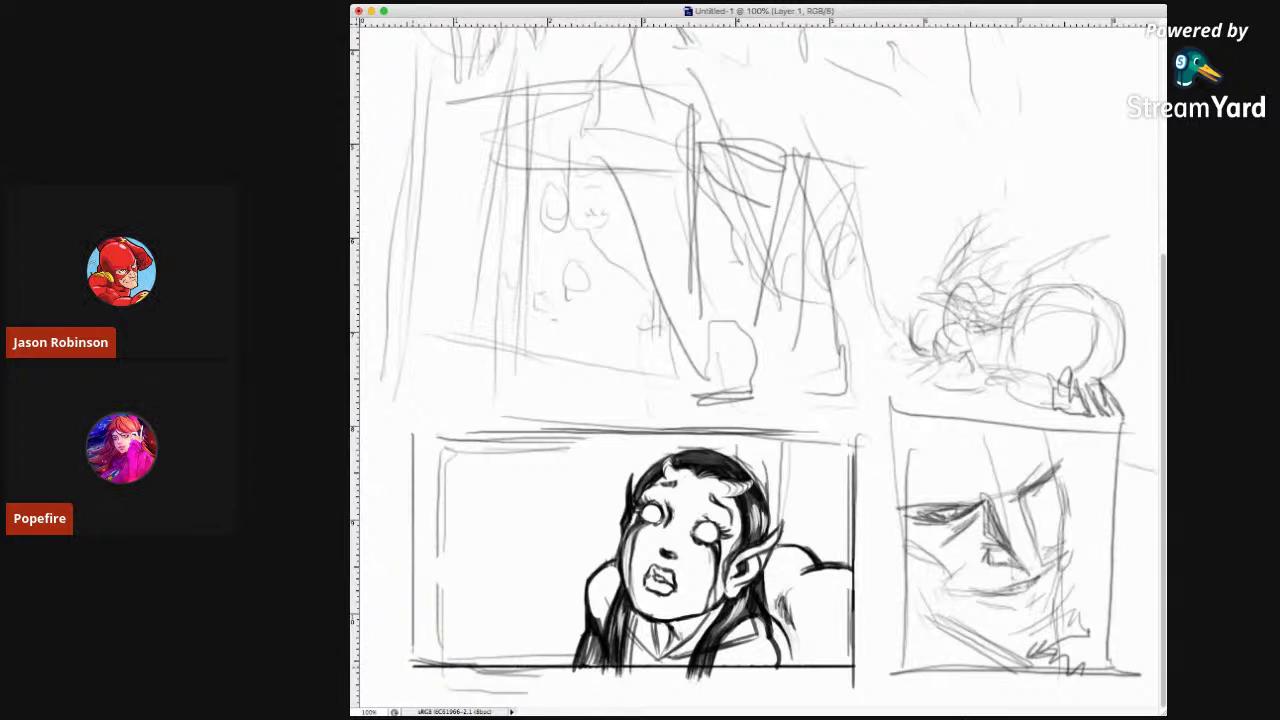
drag(411, 667, 411, 436)
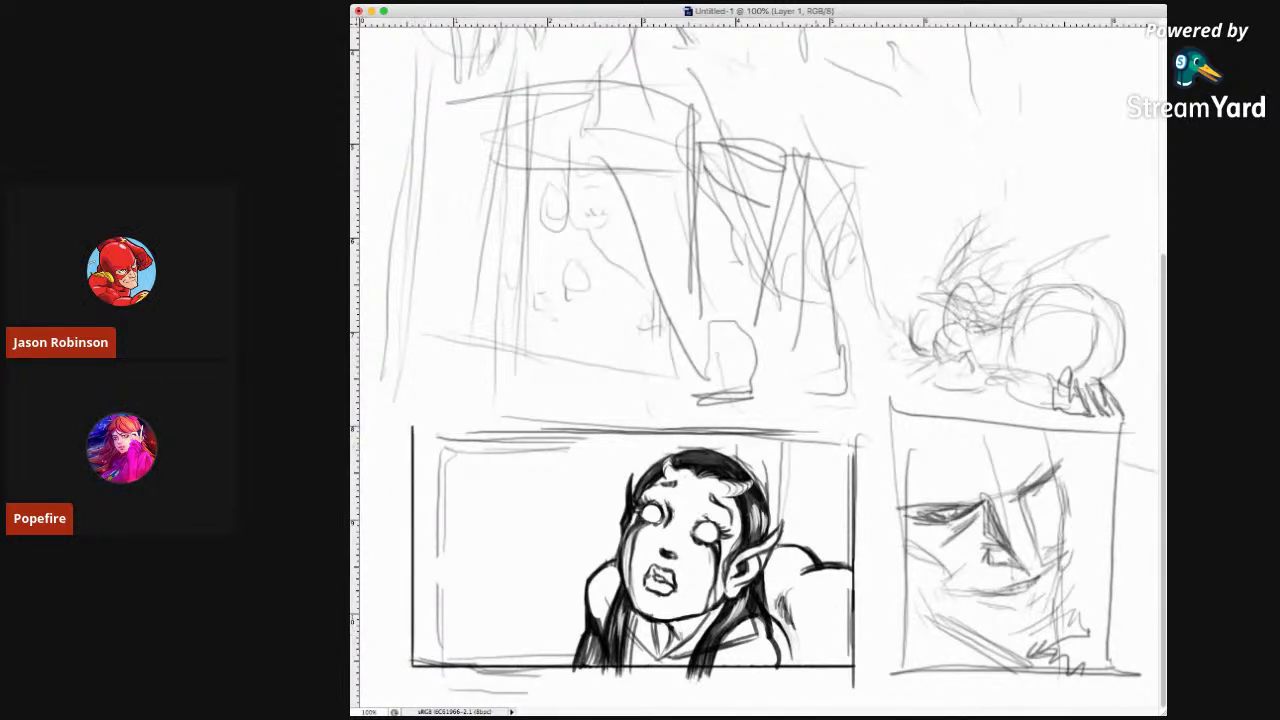
mouse_move(411, 431)
mouse_down()
mouse_move(856, 432)
mouse_move(856, 448)
mouse_up()
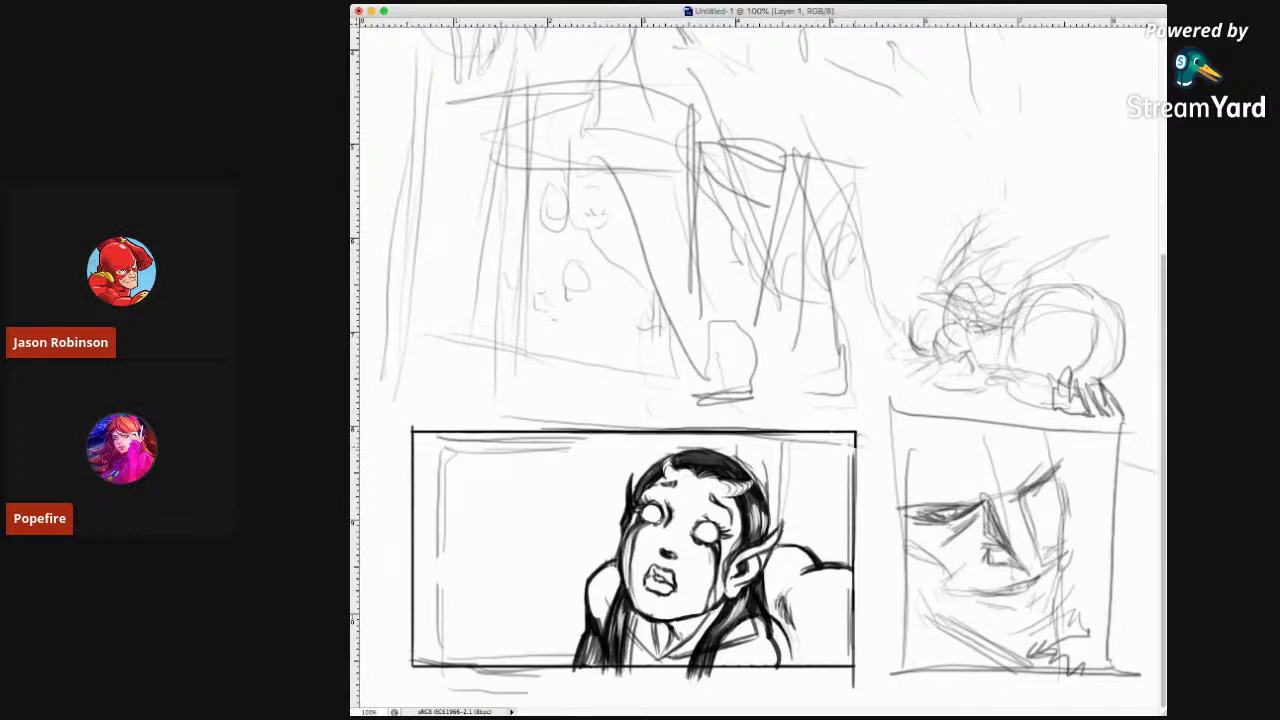
drag(853, 432, 852, 666)
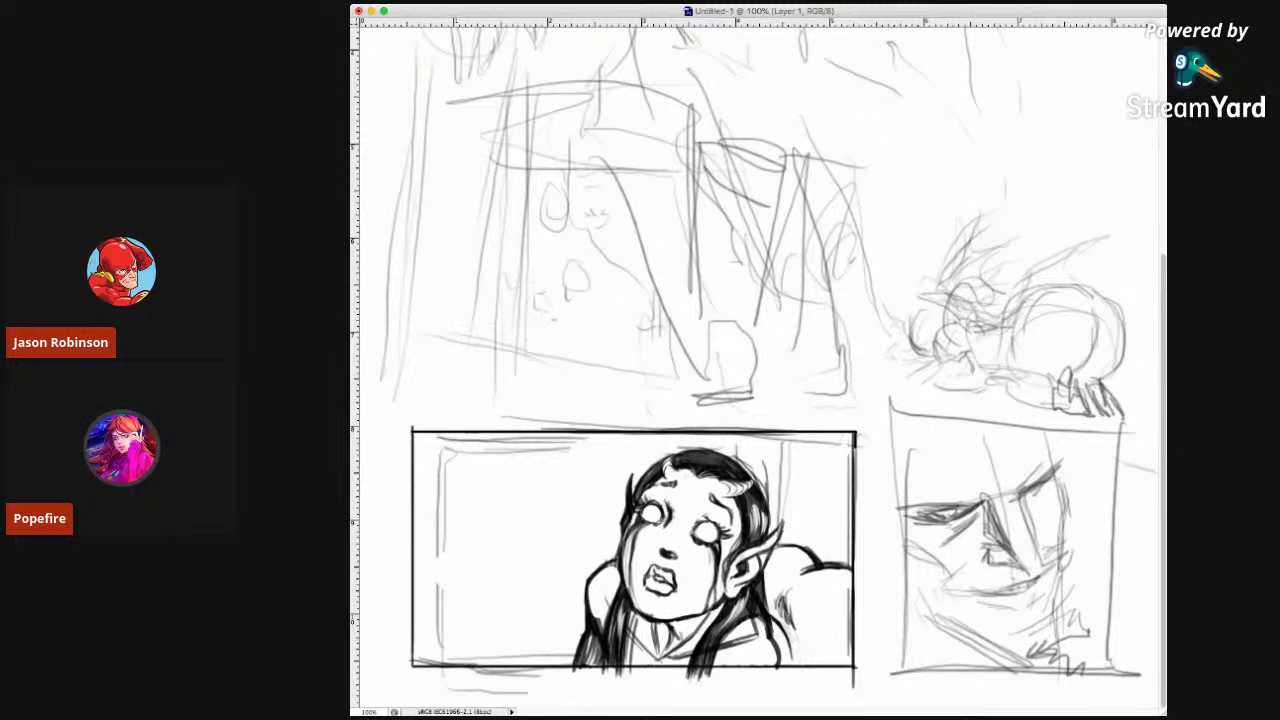
Erase the strokes overshooting the horned figure's panel and the old sketched frame lines inside its left half.
key(super+Tab)
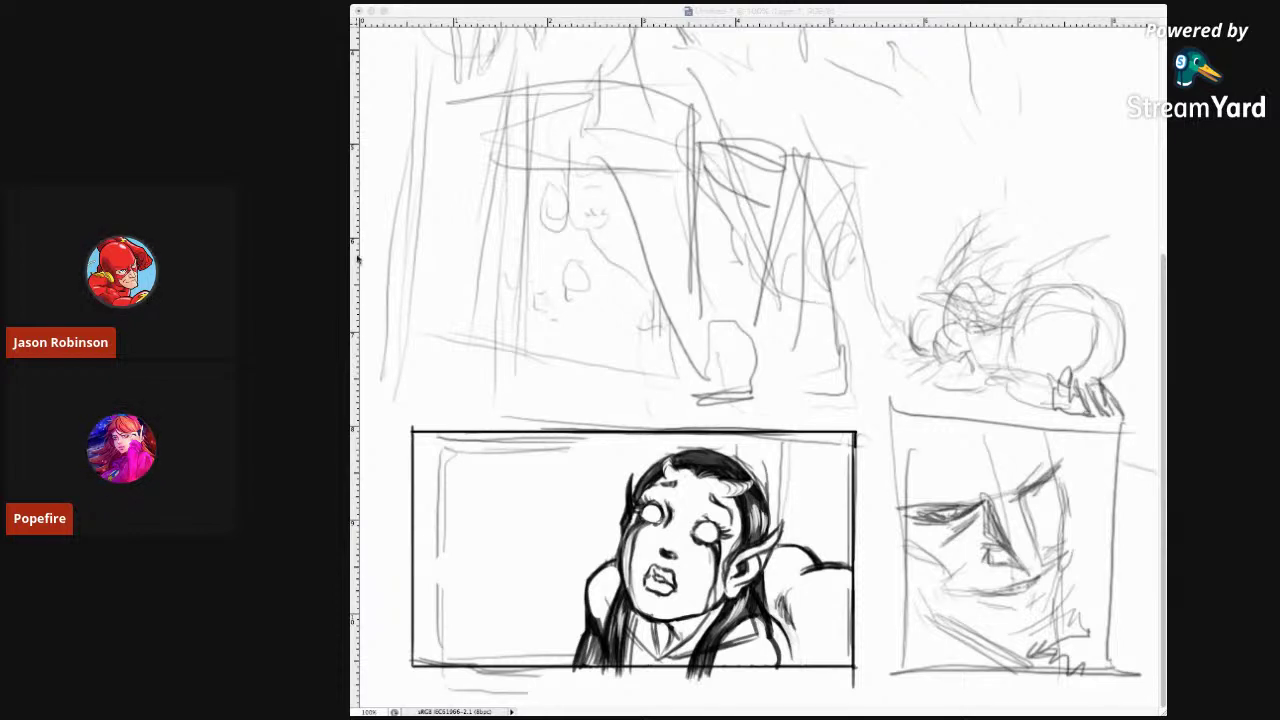
key(super+Tab)
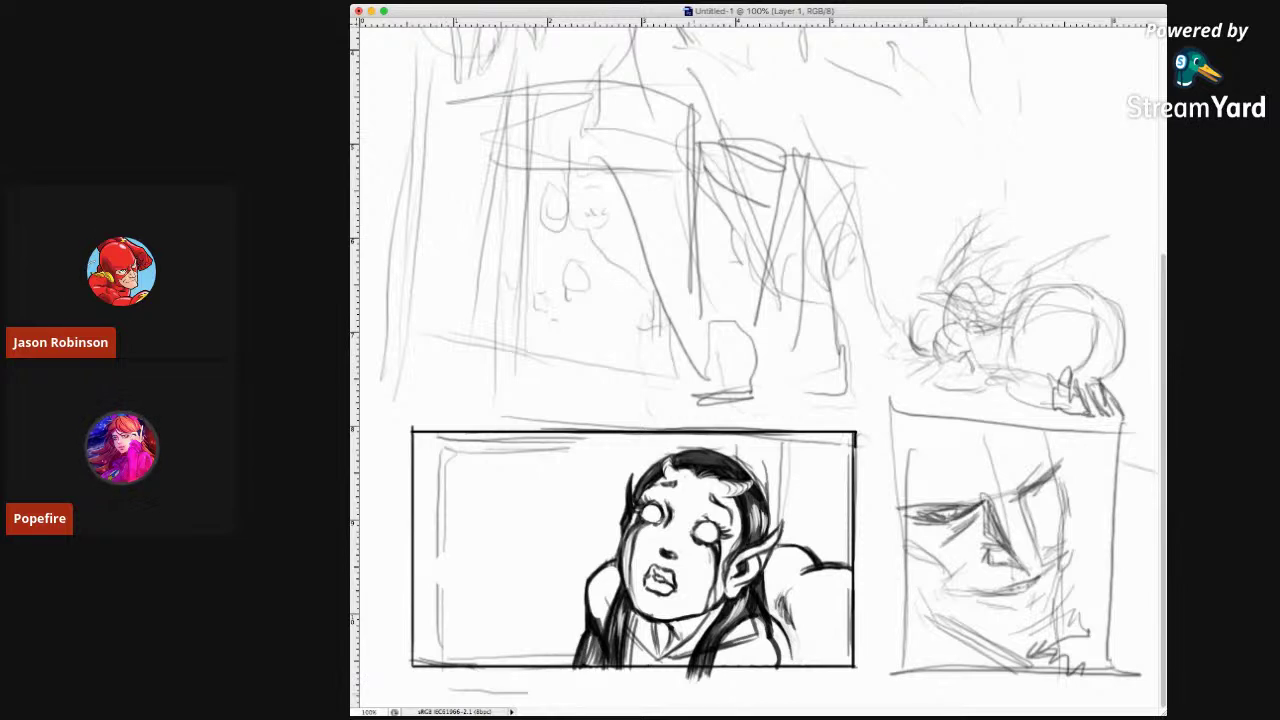
key(super+z)
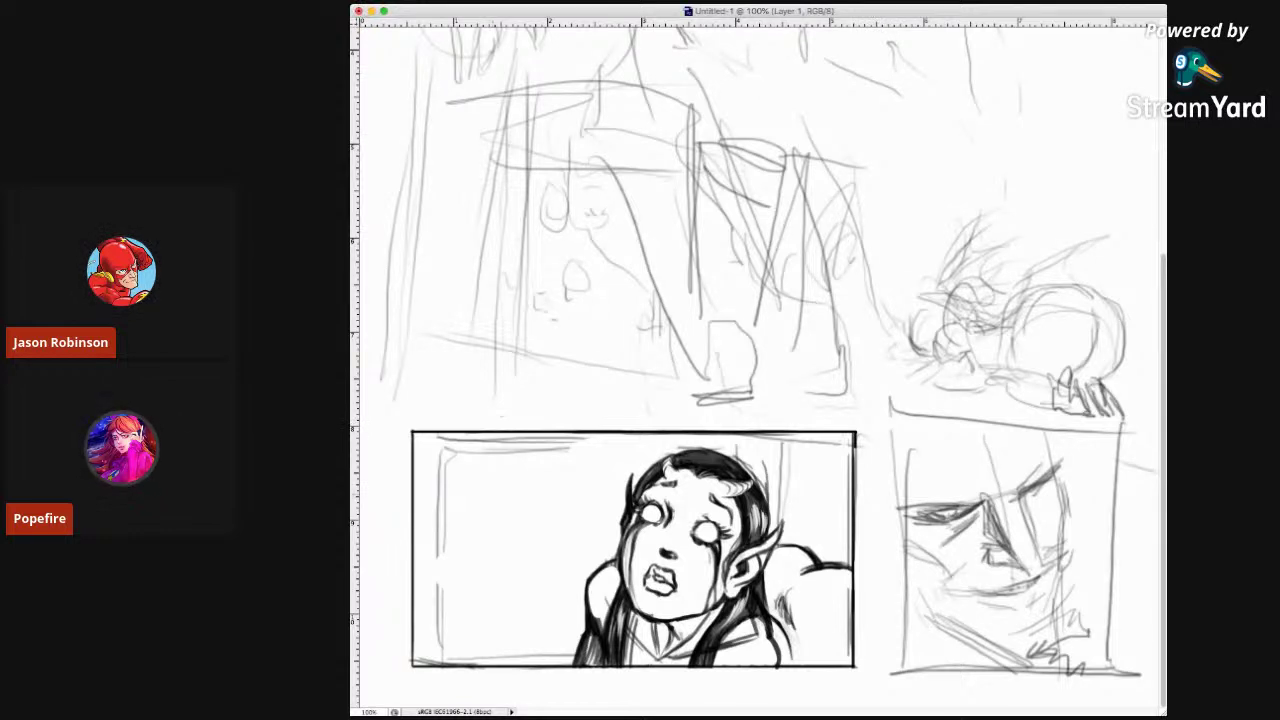
drag(443, 556, 441, 650)
mouse_move(440, 450)
mouse_down()
mouse_move(441, 481)
mouse_move(468, 440)
mouse_move(576, 442)
mouse_move(496, 438)
mouse_up()
drag(518, 440, 580, 440)
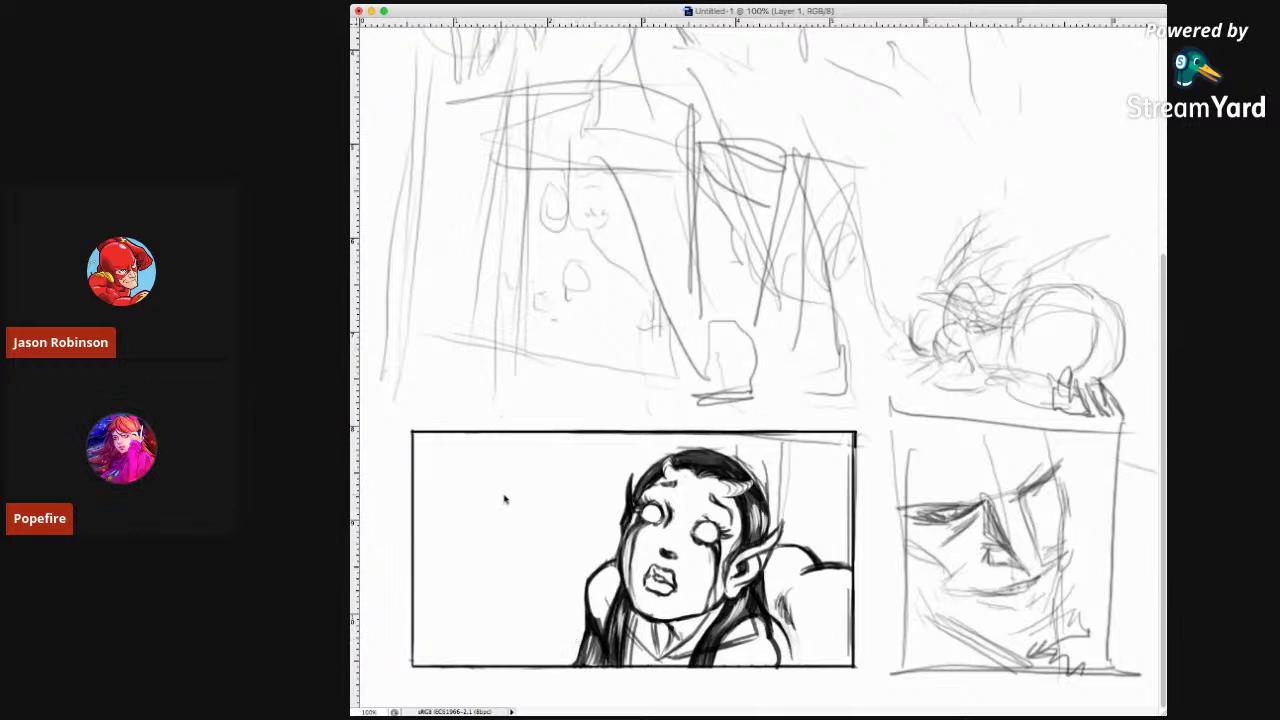
Sketch a banded diagonal beam and a hatched horizontal bar in the background behind the horned figure.
mouse_move(436, 546)
mouse_down()
mouse_move(571, 494)
mouse_move(640, 448)
mouse_move(521, 484)
mouse_move(421, 537)
mouse_move(505, 497)
mouse_up()
mouse_move(563, 463)
mouse_down()
mouse_move(413, 466)
mouse_move(585, 457)
mouse_up()
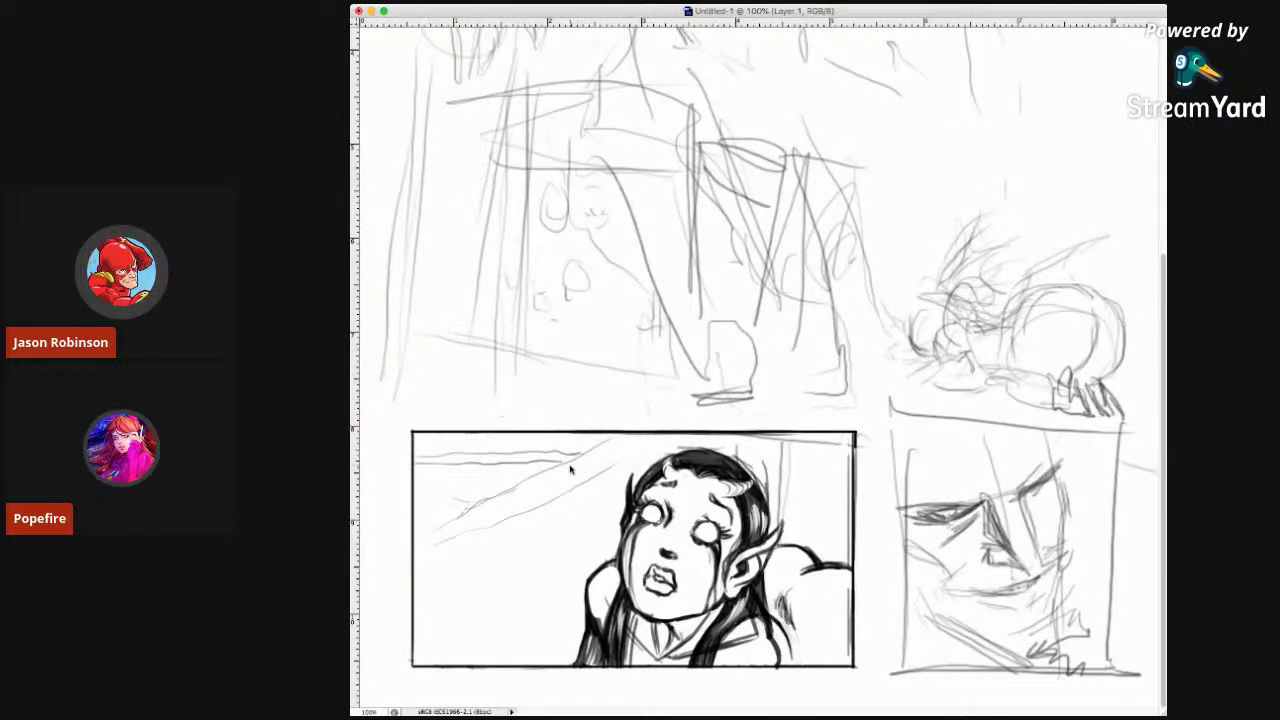
mouse_move(572, 466)
mouse_down()
mouse_move(574, 492)
mouse_move(556, 498)
mouse_up()
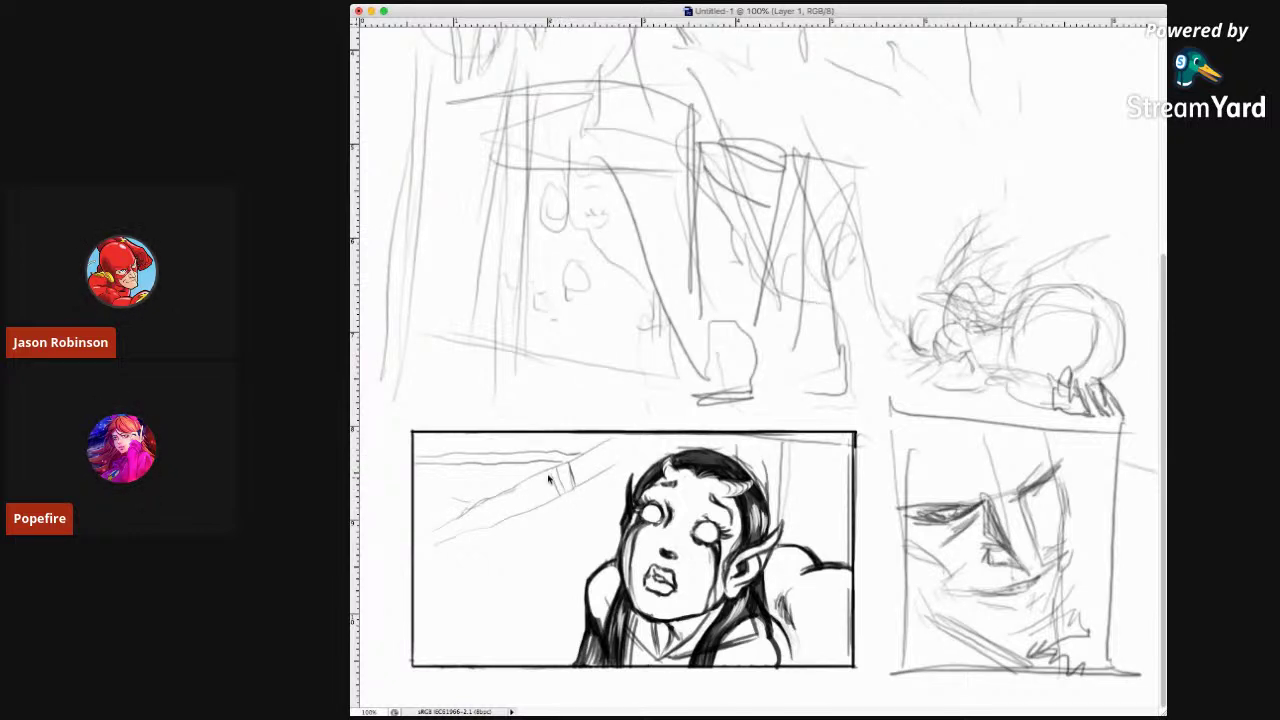
drag(478, 530, 477, 515)
drag(420, 546, 497, 525)
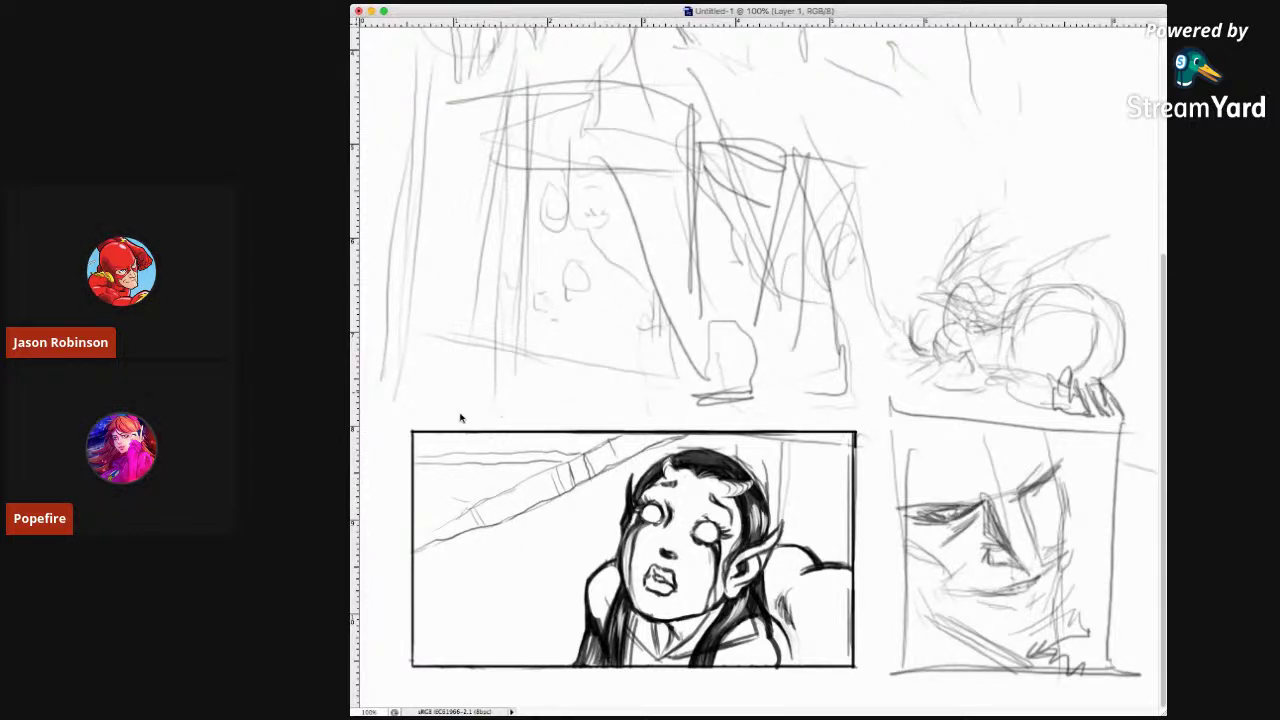
drag(418, 460, 503, 460)
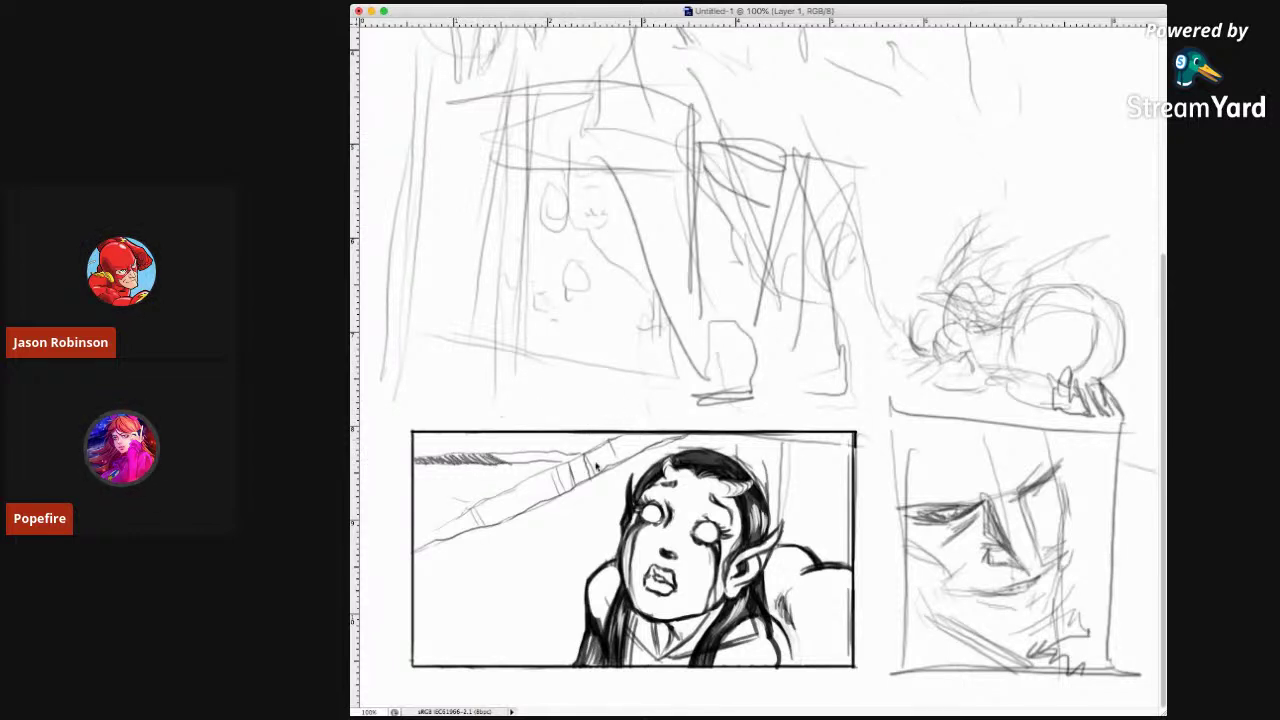
Sketch thin ragged outlines in the background on both sides of the figure and add hatching to the diagonal beam and horizontal bar.
mouse_move(498, 626)
mouse_down()
mouse_move(489, 595)
mouse_move(486, 612)
mouse_move(465, 606)
mouse_move(463, 571)
mouse_move(451, 551)
mouse_move(453, 581)
mouse_move(430, 527)
mouse_move(437, 477)
mouse_move(430, 566)
mouse_move(420, 614)
mouse_up()
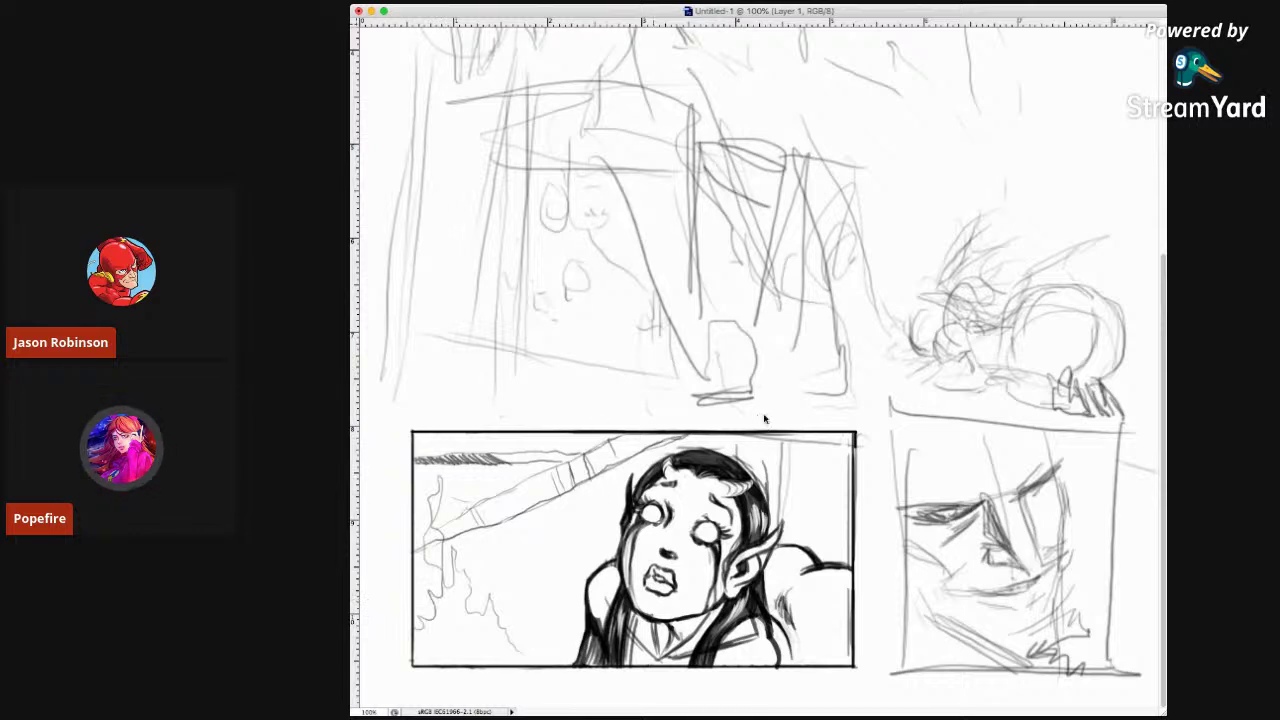
mouse_move(801, 497)
mouse_down()
mouse_move(830, 458)
mouse_move(840, 514)
mouse_move(808, 494)
mouse_move(795, 502)
mouse_move(796, 486)
mouse_up()
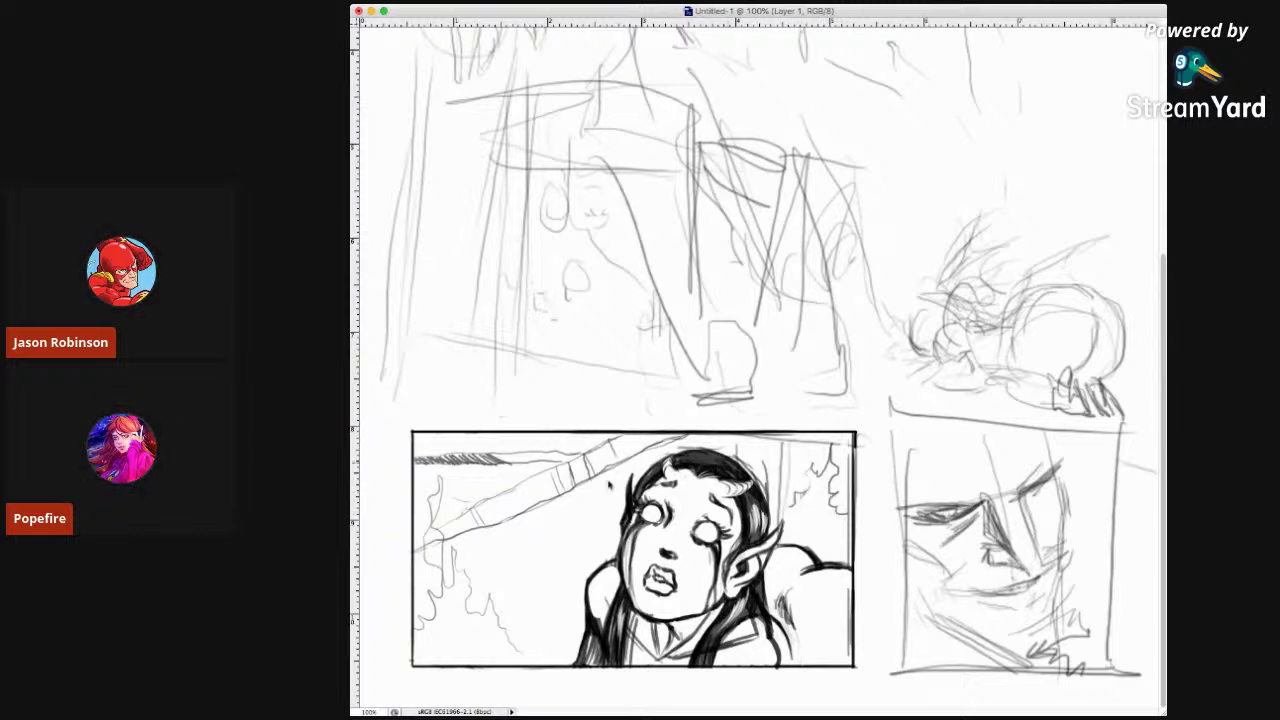
drag(563, 520, 586, 478)
key(super+z)
drag(562, 519, 574, 474)
mouse_move(580, 496)
mouse_down()
mouse_move(561, 540)
mouse_move(589, 537)
mouse_up()
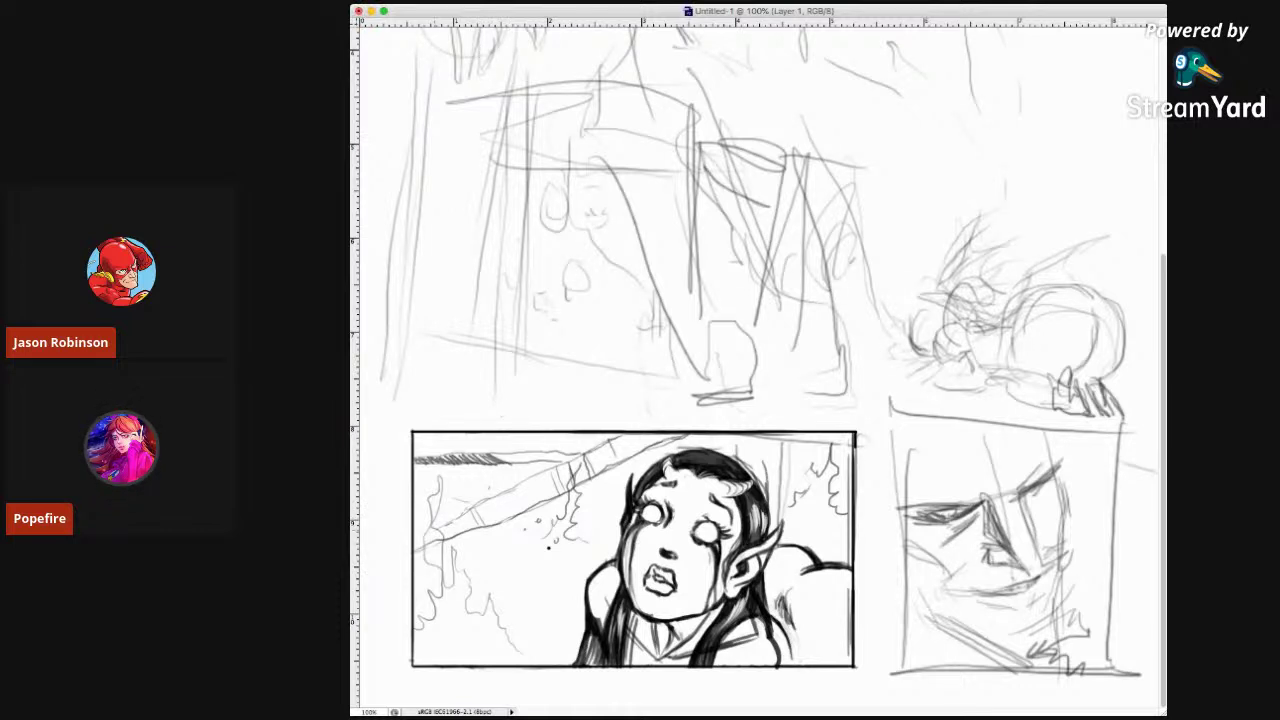
drag(416, 548, 453, 524)
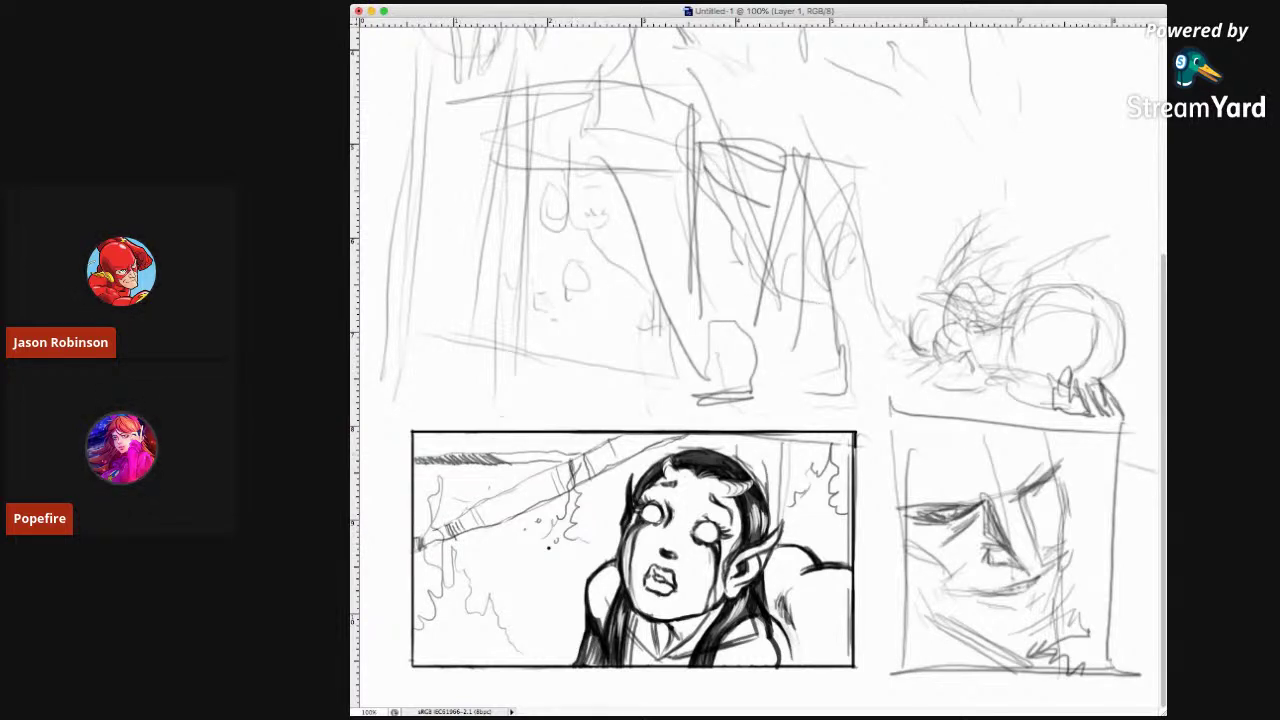
drag(456, 460, 576, 456)
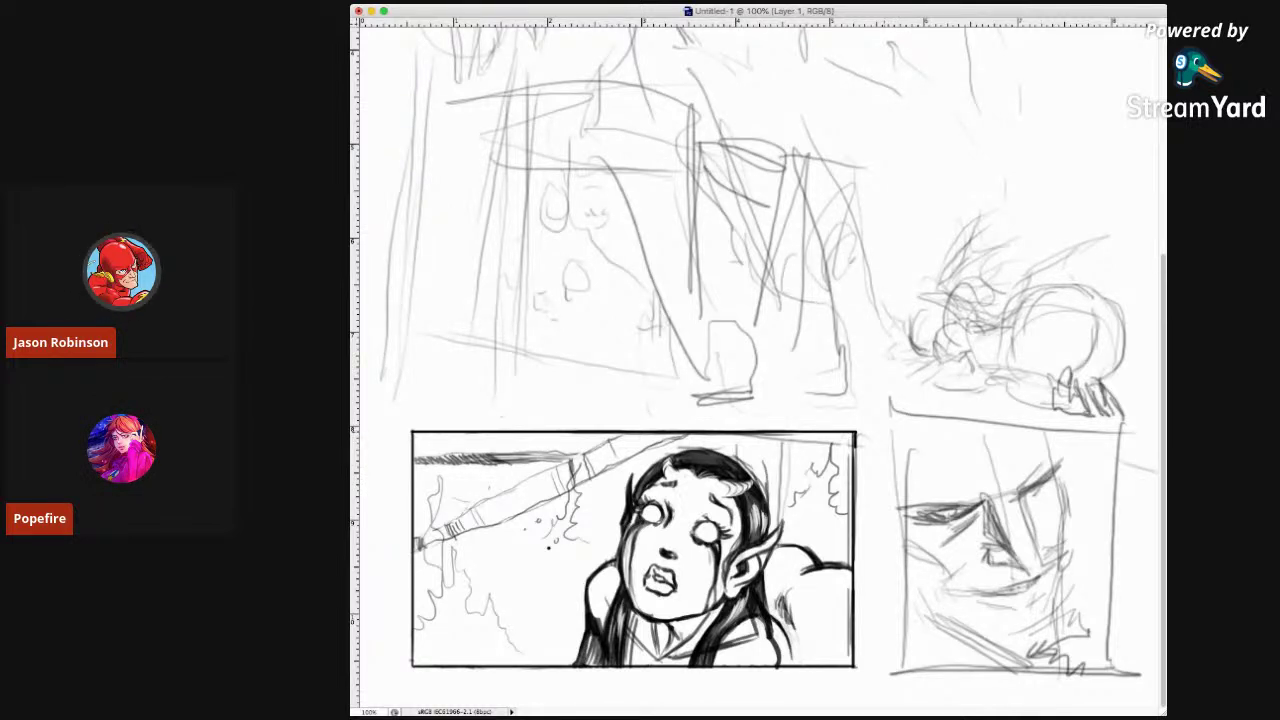
Draw straight left and top border lines for the panel with the scowling close-up face.
drag(884, 432, 884, 664)
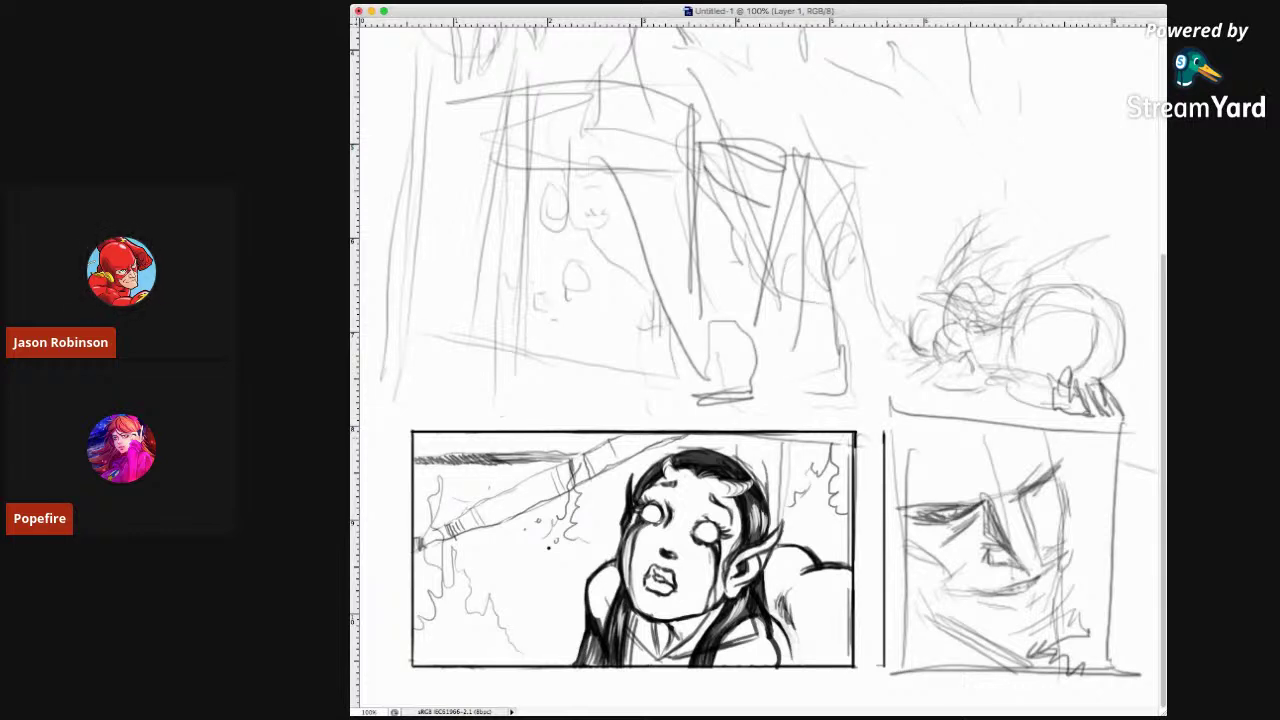
mouse_move(886, 431)
mouse_down()
mouse_move(1116, 431)
mouse_move(900, 431)
mouse_up()
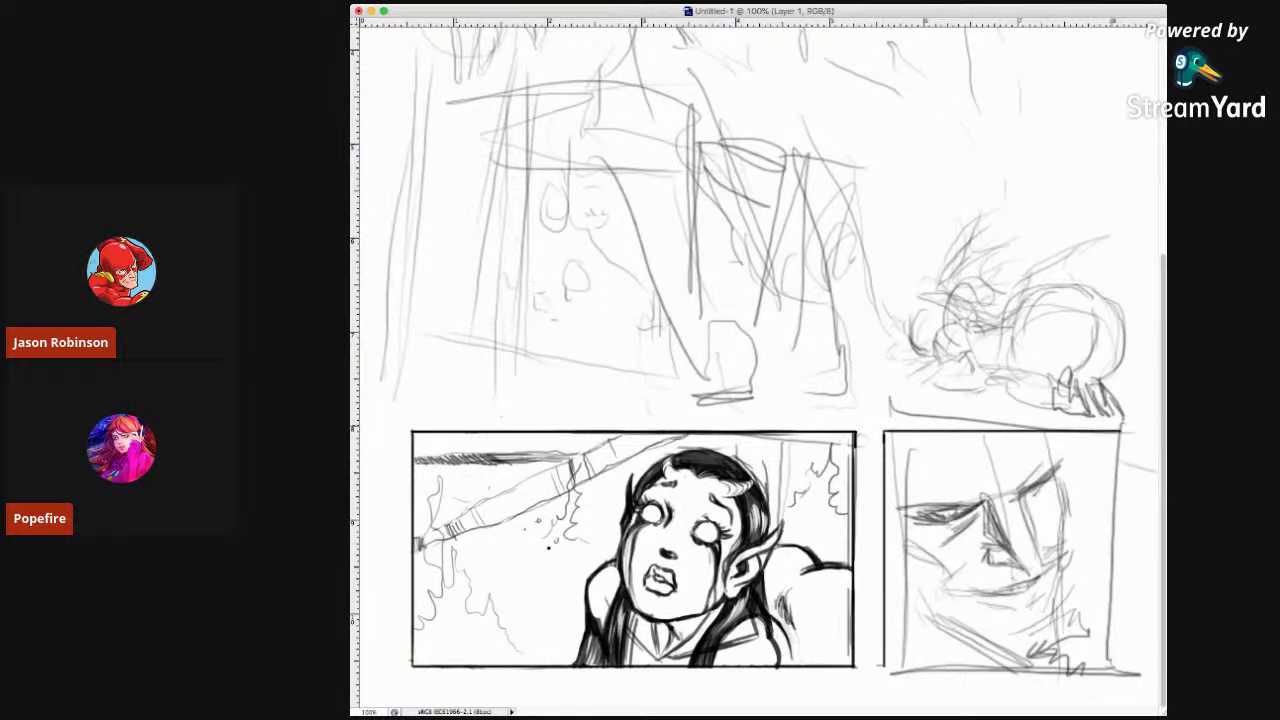
Draw straight right and bottom borders for the lower-right comic panel and erase the rough line beneath its bottom edge.
drag(1121, 431, 1121, 630)
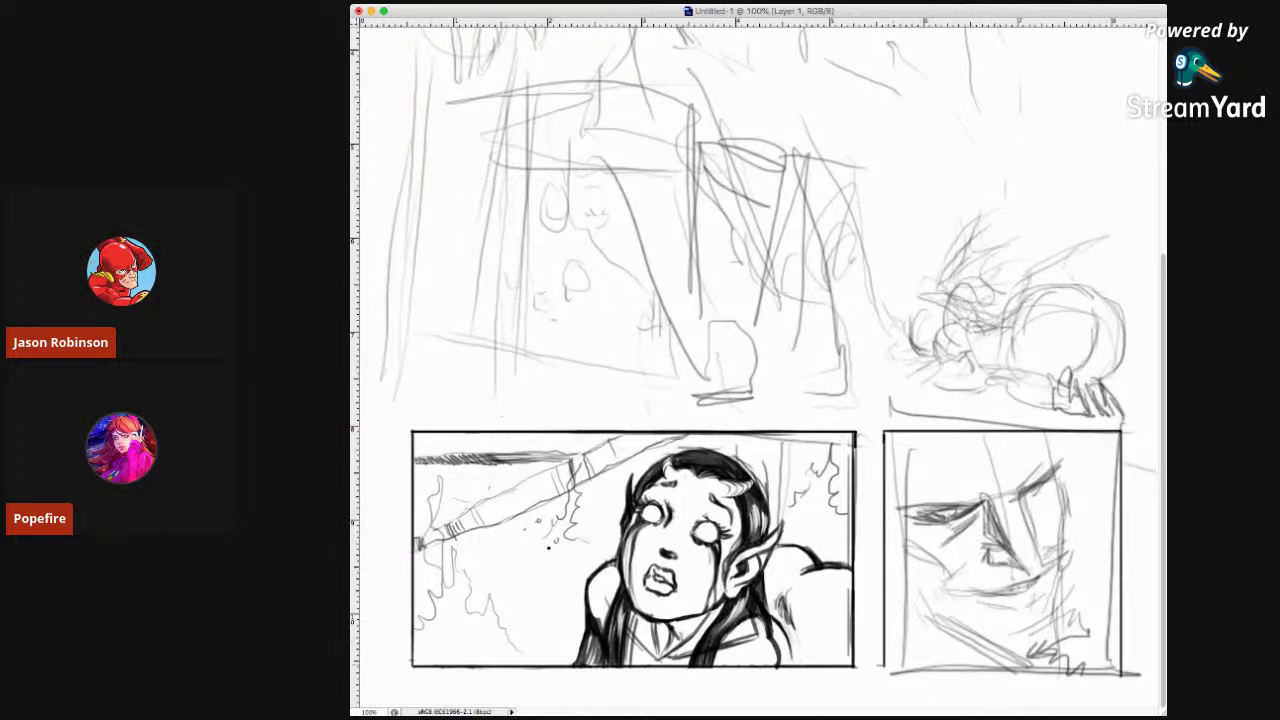
drag(884, 667, 1106, 667)
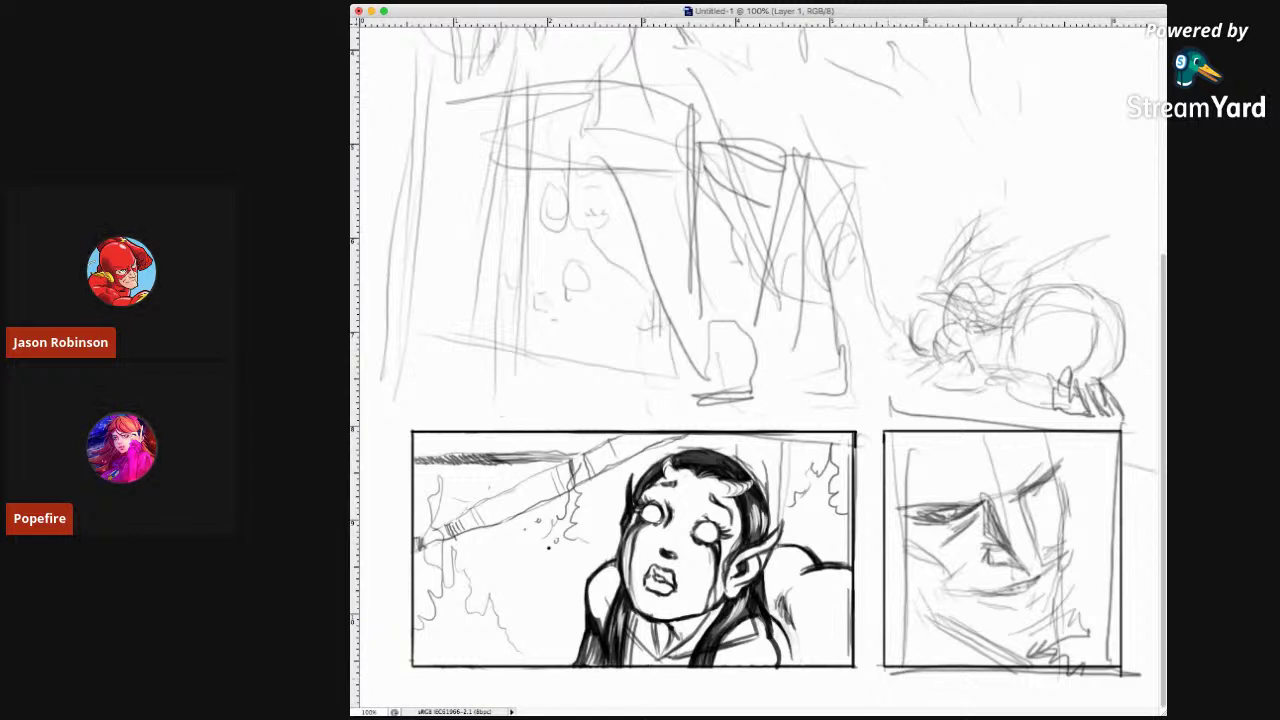
drag(886, 671, 946, 670)
key(ctrl+z)
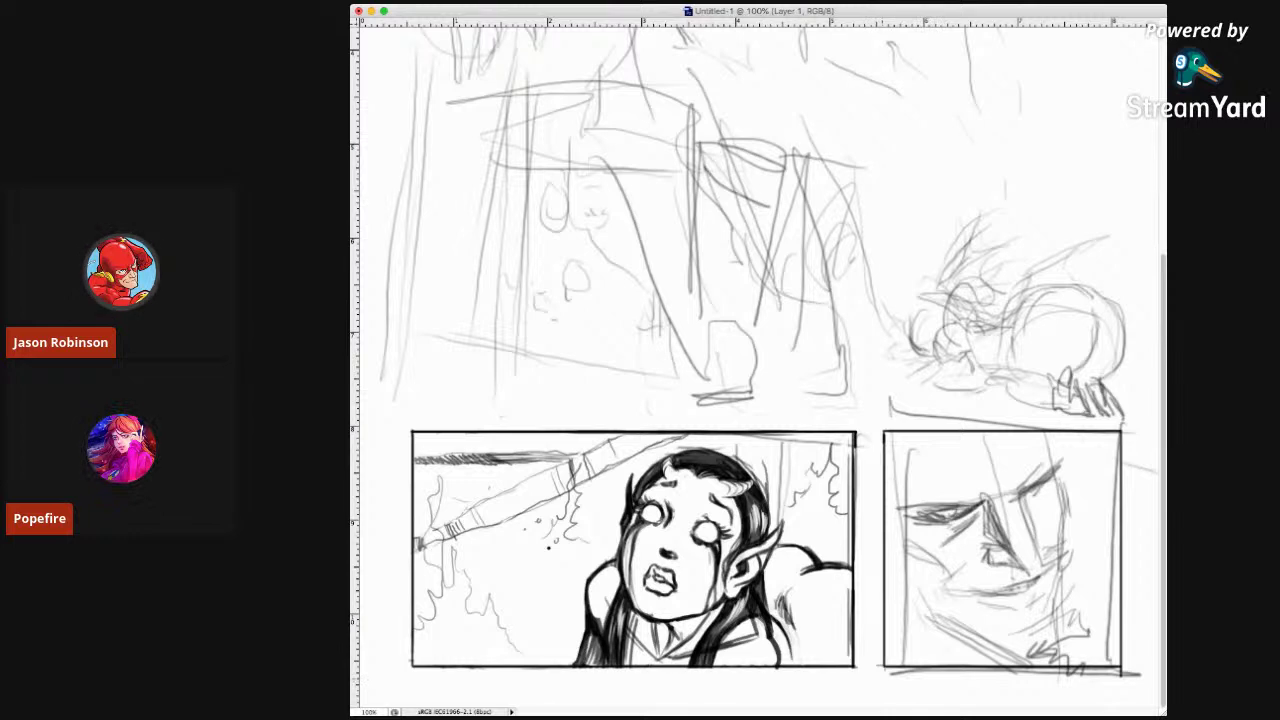
drag(890, 672, 1136, 672)
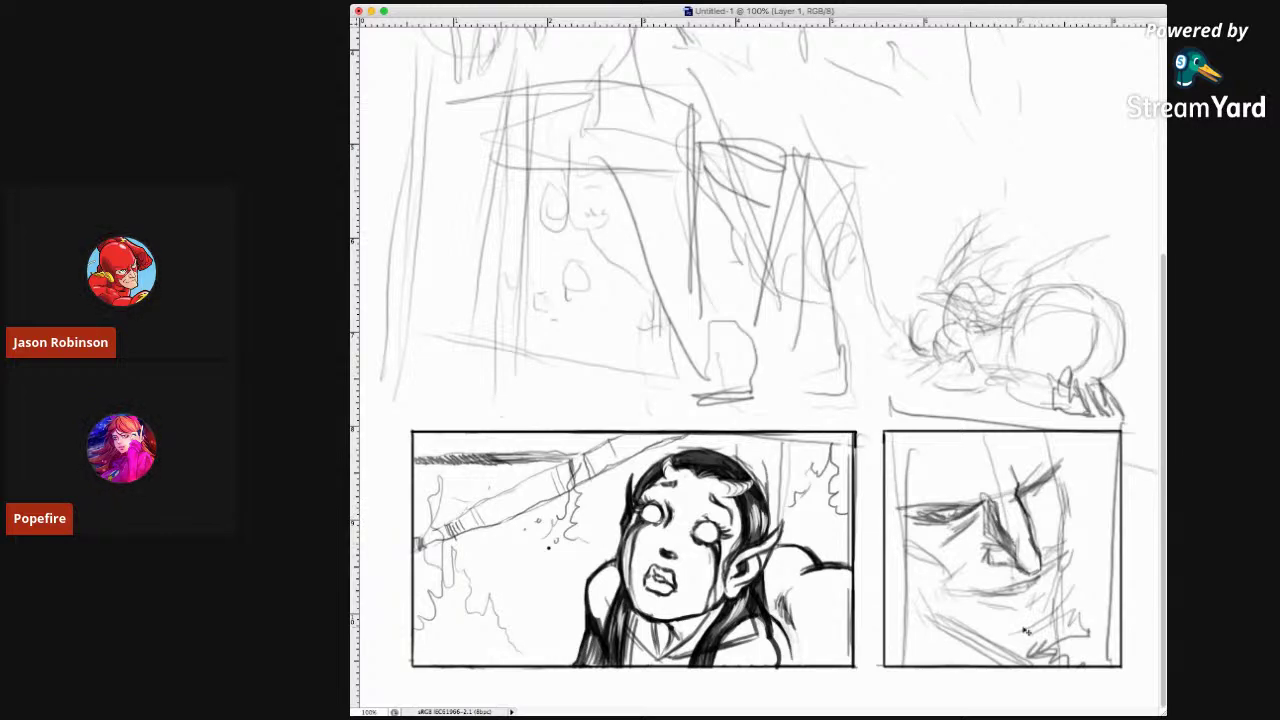
Try small dot pupils in both blank eyes of the horned elf woman, and undo them.
key(super+equal)
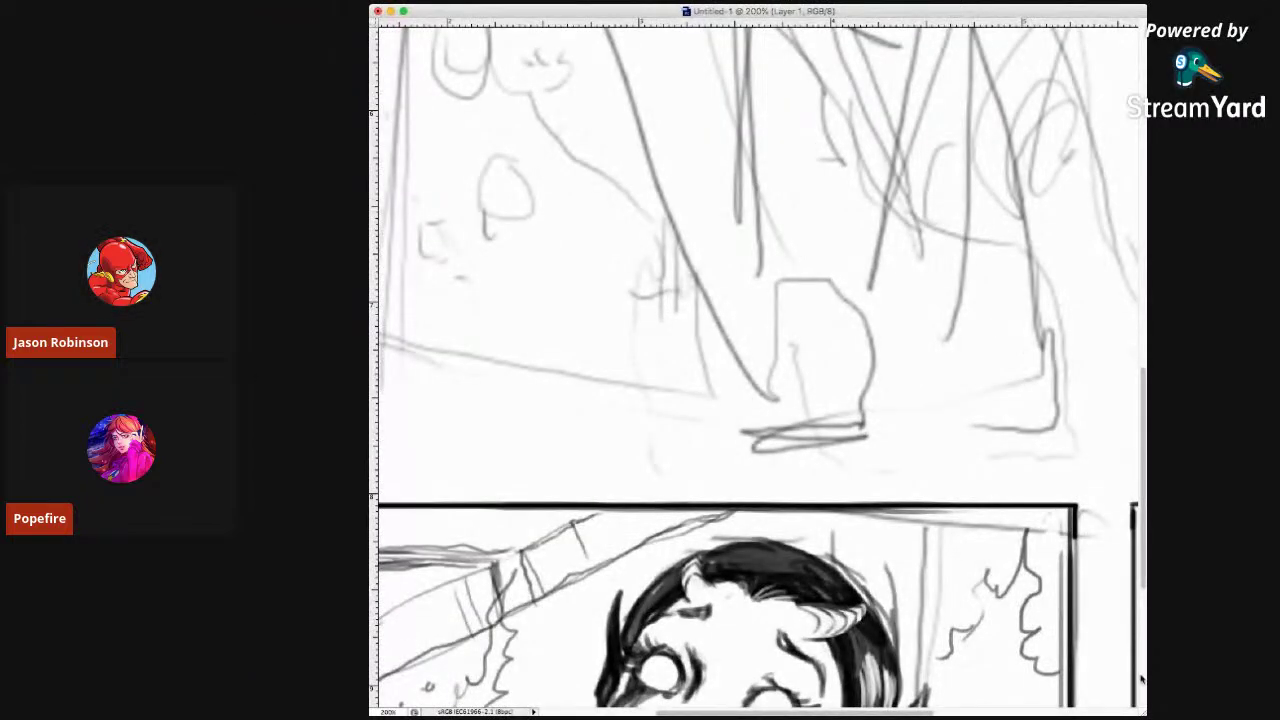
scroll(449, 381, down, 5)
scroll(449, 381, right, 10)
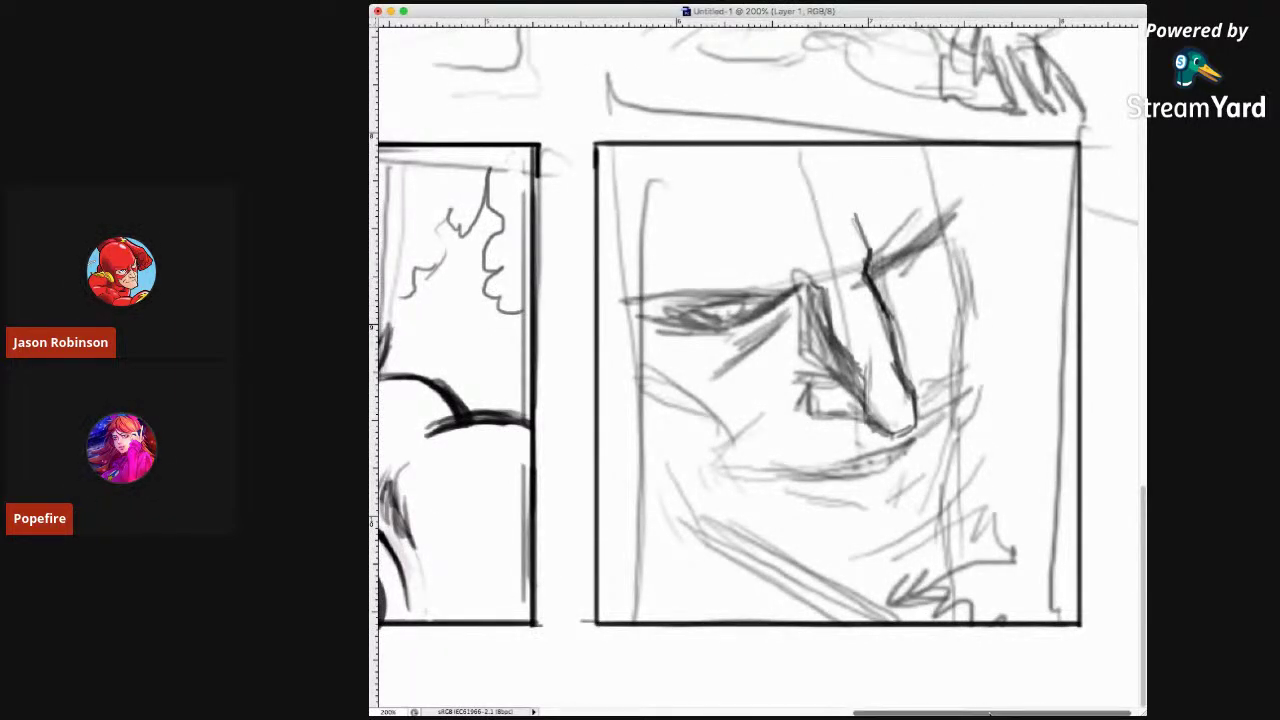
scroll(757, 381, left, 10)
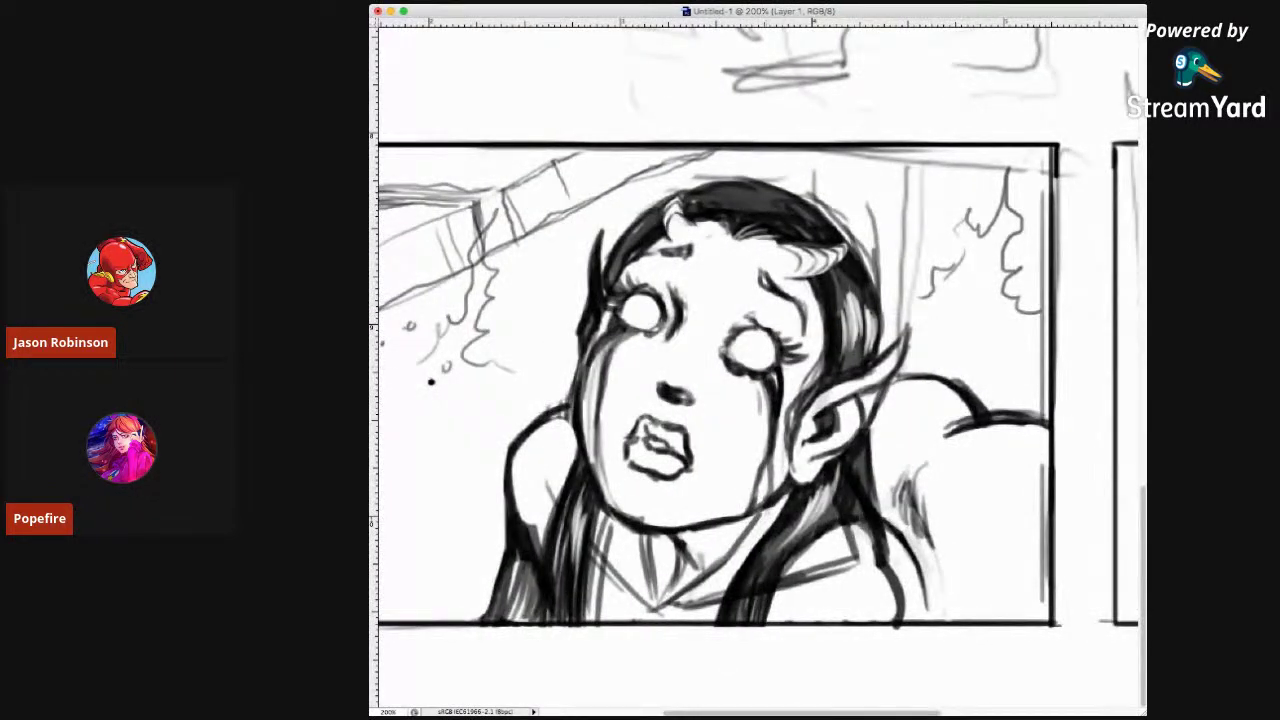
click(751, 348)
click(643, 311)
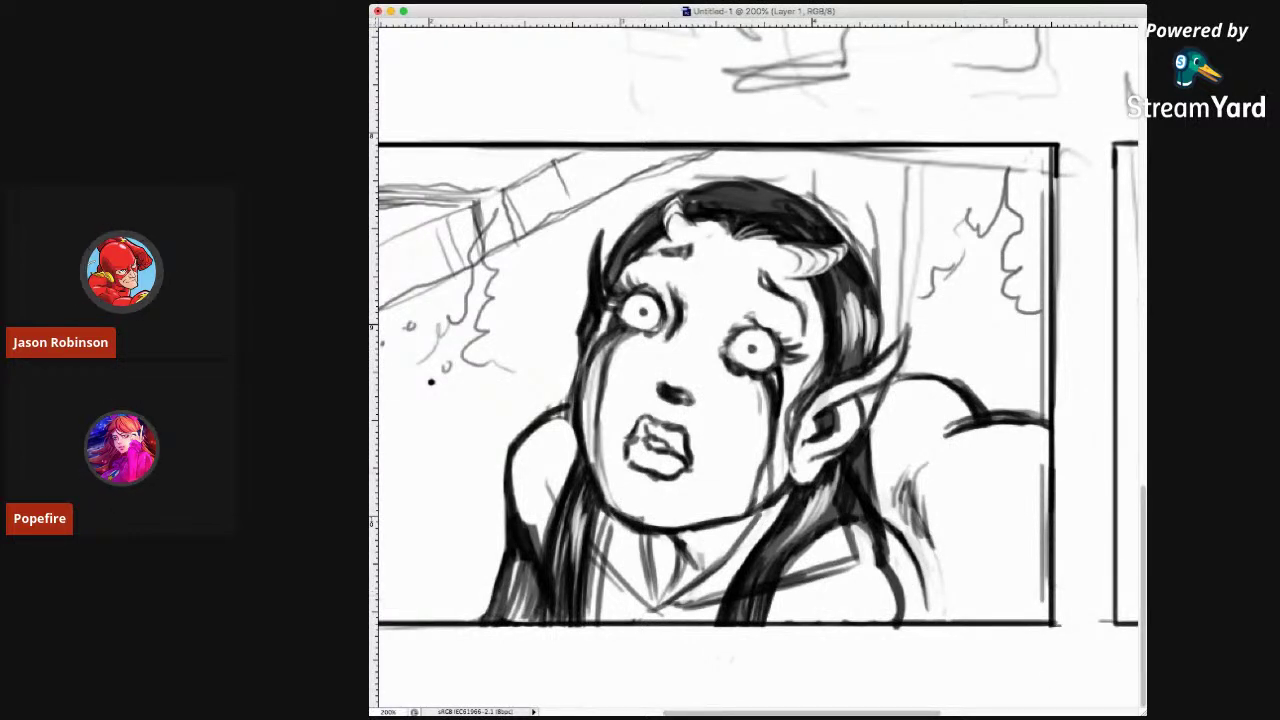
key(super+z)
key(alt+super+z)
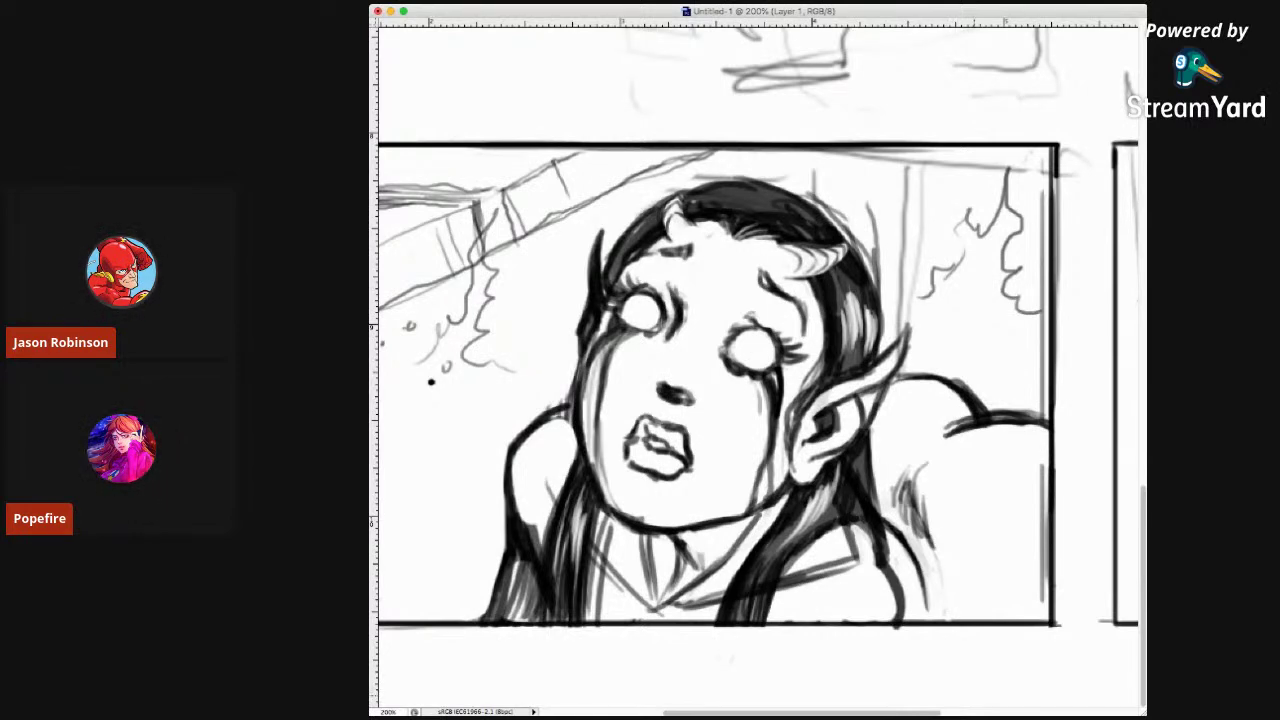
Ink the scowling man's left-hand brow and narrowed eye, adding frown creases above the bridge of the nose and a dark lower lid.
scroll(760, 380, right, 10)
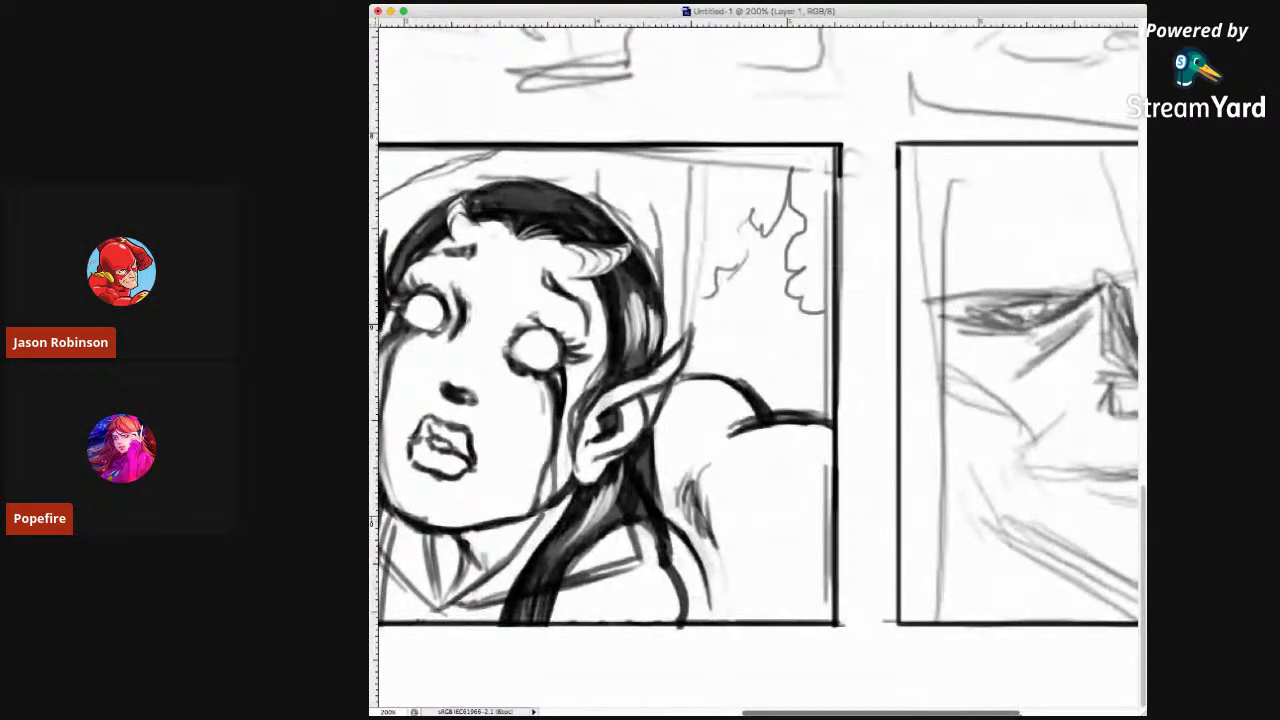
drag(1068, 713, 1120, 712)
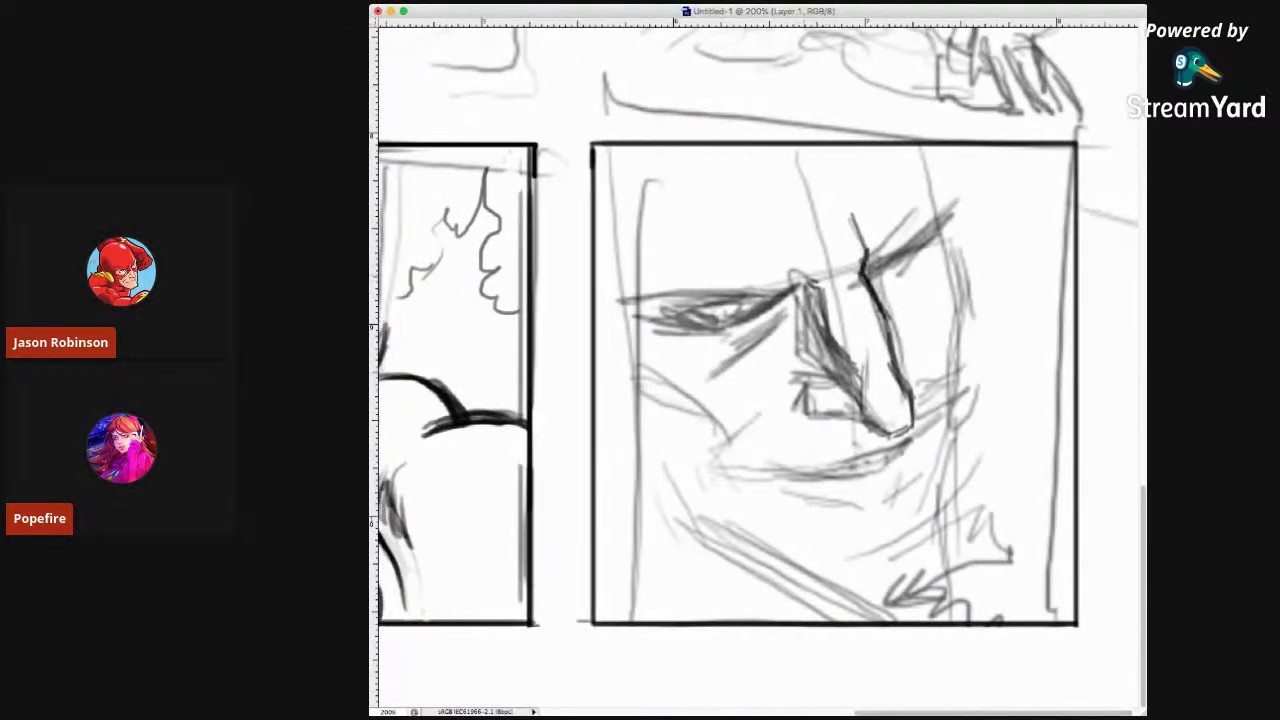
drag(810, 258, 802, 278)
mouse_move(636, 290)
mouse_down()
mouse_move(598, 320)
mouse_move(784, 280)
mouse_up()
mouse_move(698, 292)
mouse_down()
mouse_move(792, 280)
mouse_move(804, 258)
mouse_up()
mouse_move(796, 284)
mouse_down()
mouse_move(802, 256)
mouse_move(820, 272)
mouse_move(822, 230)
mouse_up()
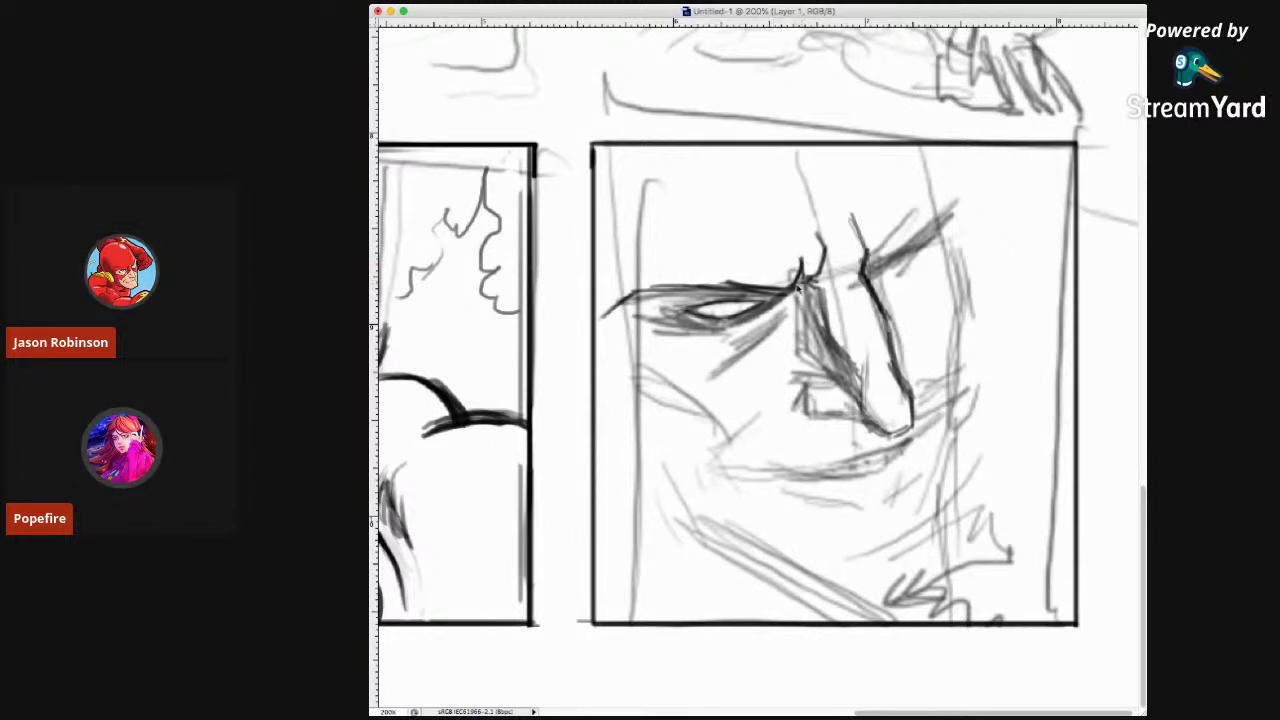
drag(774, 224, 787, 240)
key(ctrl+z)
mouse_move(776, 302)
mouse_down()
mouse_move(800, 284)
mouse_move(730, 336)
mouse_move(656, 330)
mouse_move(722, 328)
mouse_move(730, 340)
mouse_move(666, 326)
mouse_up()
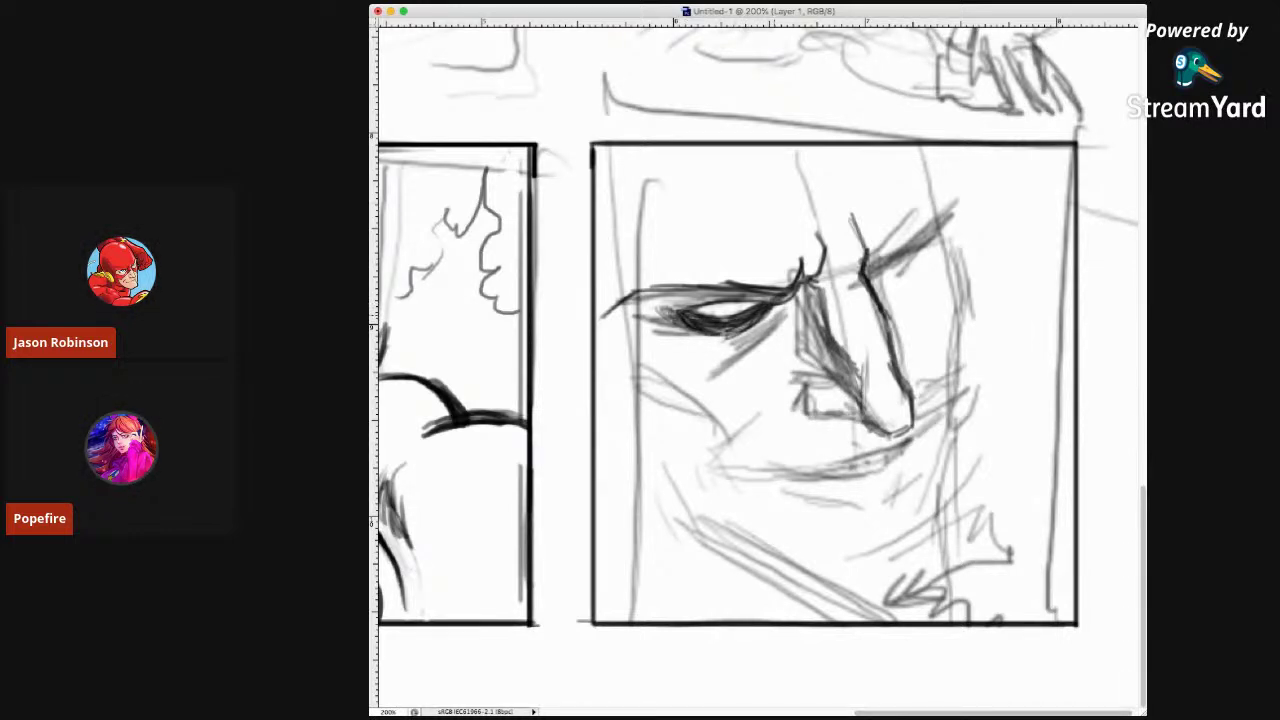
Draw the crease under the left-hand eye, the fold from nostril to mouth corner, and the long curved smile line.
drag(782, 306, 720, 378)
mouse_move(810, 380)
mouse_down()
mouse_move(706, 472)
mouse_move(704, 492)
mouse_move(744, 506)
mouse_up()
drag(700, 462, 740, 508)
drag(730, 440, 702, 472)
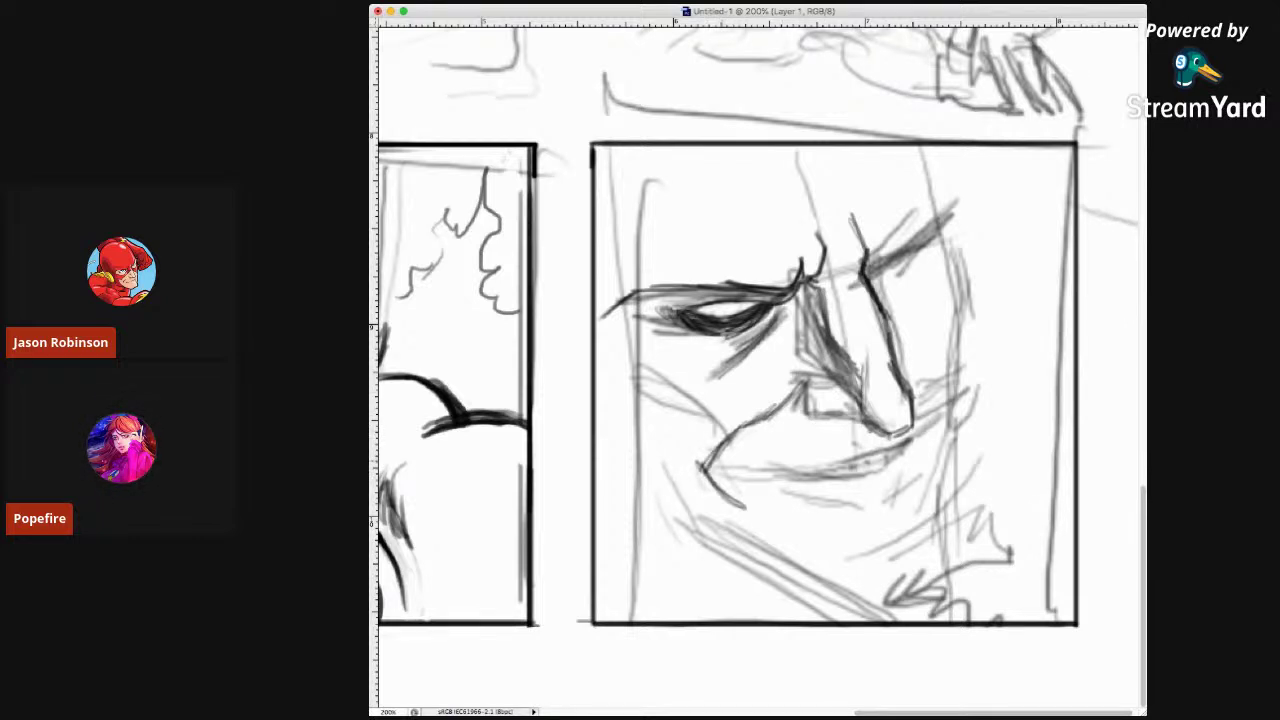
mouse_move(712, 466)
mouse_down()
mouse_move(844, 466)
mouse_move(902, 448)
mouse_move(950, 378)
mouse_move(914, 374)
mouse_up()
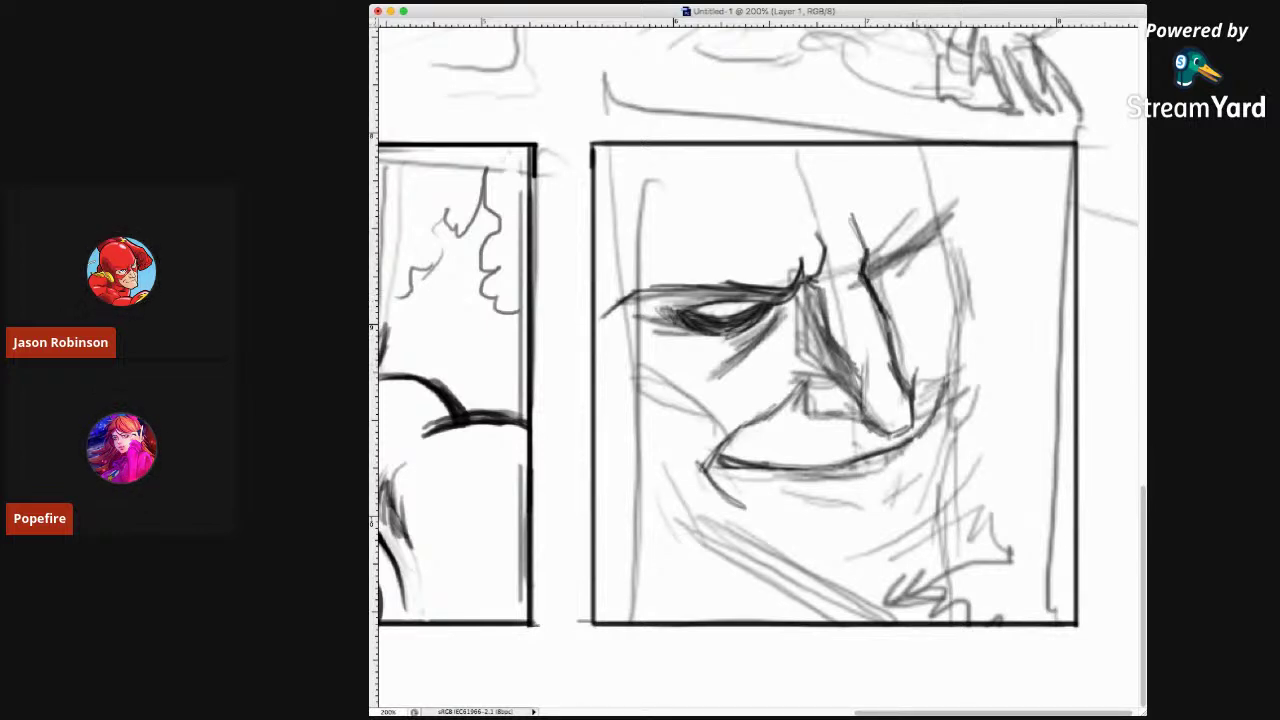
Outline the nose tip and nostrils, fill the shadow along the nose's side, and darken the left-hand brow and eyelid.
mouse_move(898, 366)
mouse_down()
mouse_move(916, 348)
mouse_move(914, 394)
mouse_up()
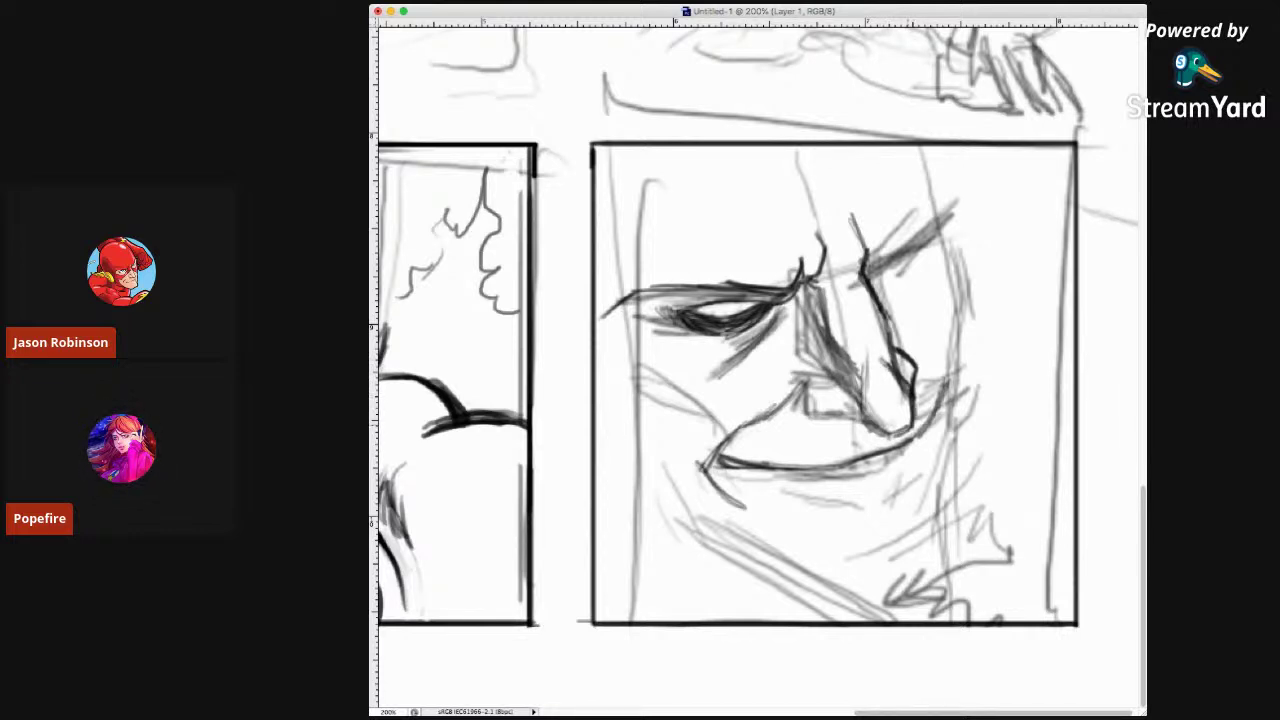
drag(900, 434, 852, 417)
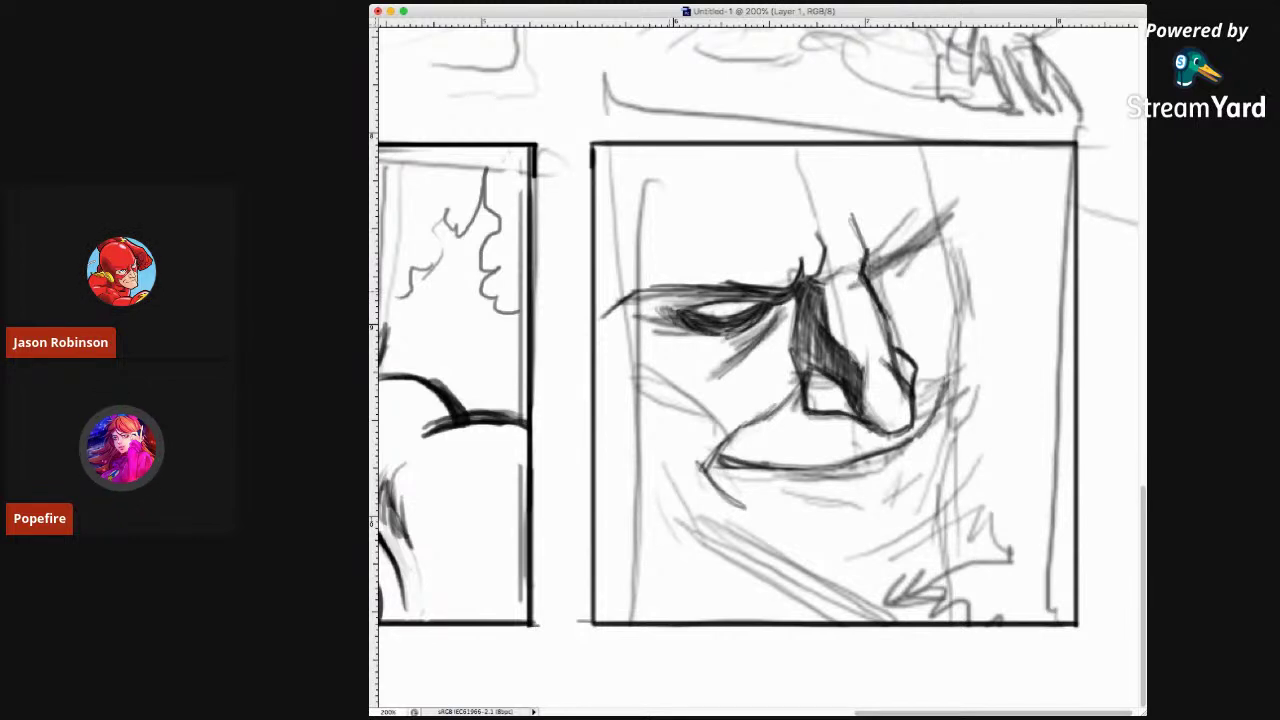
mouse_move(609, 314)
mouse_down()
mouse_move(640, 297)
mouse_move(732, 293)
mouse_up()
drag(650, 300, 776, 292)
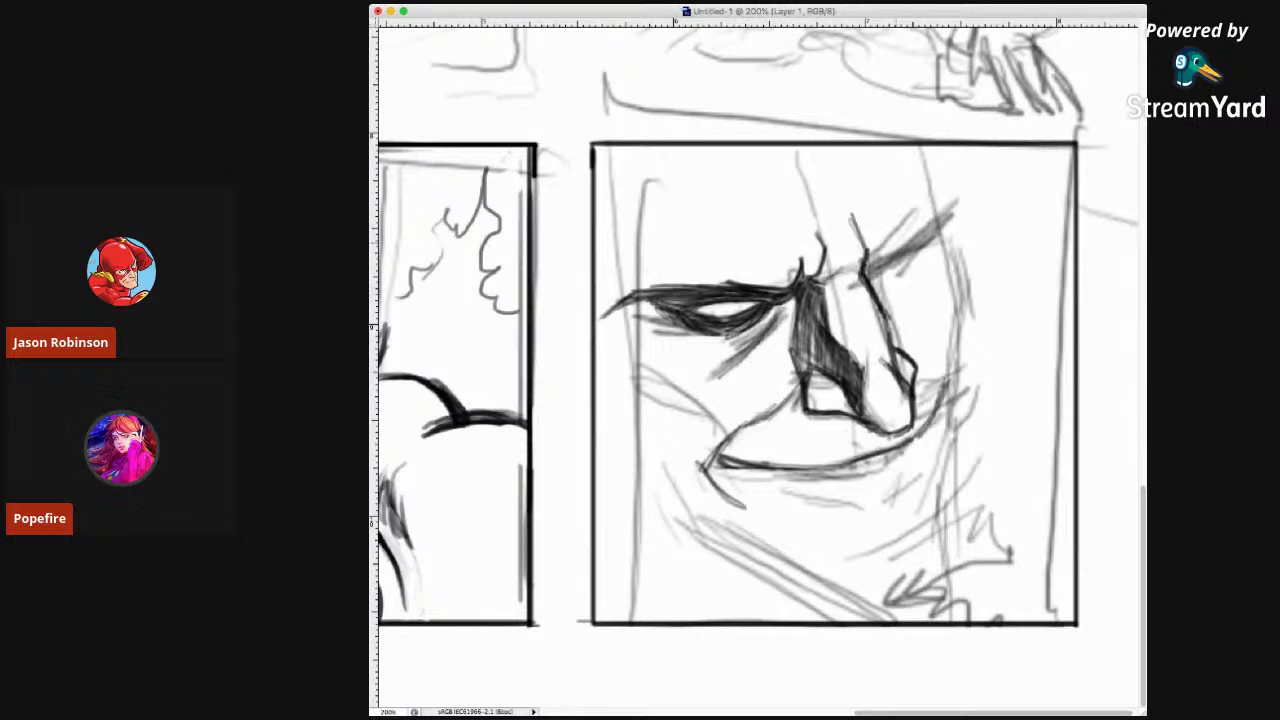
Ink the man's right-hand brow and eye as a dark upswept shape, and add creases beneath the eyes.
drag(864, 266, 946, 194)
drag(910, 238, 950, 188)
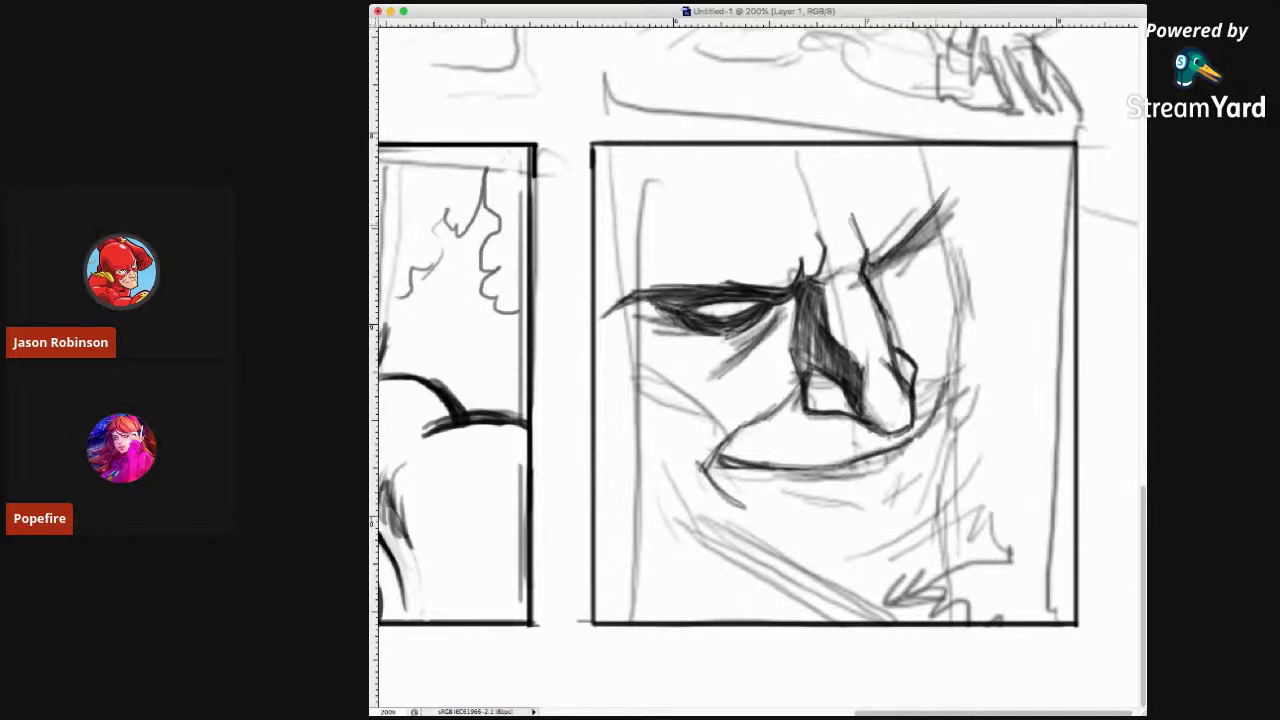
drag(924, 218, 956, 186)
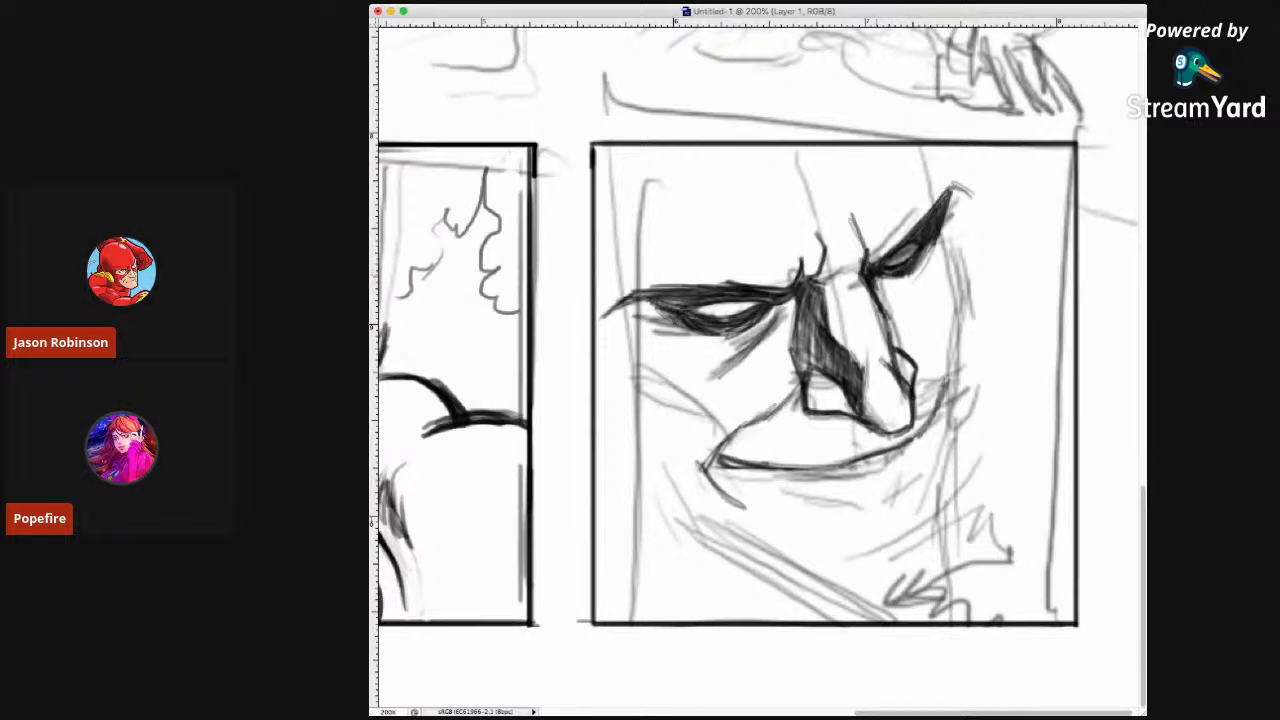
mouse_move(877, 277)
mouse_down()
mouse_move(884, 300)
mouse_move(921, 293)
mouse_move(921, 307)
mouse_move(942, 308)
mouse_up()
mouse_move(786, 306)
mouse_down()
mouse_move(742, 370)
mouse_move(774, 326)
mouse_up()
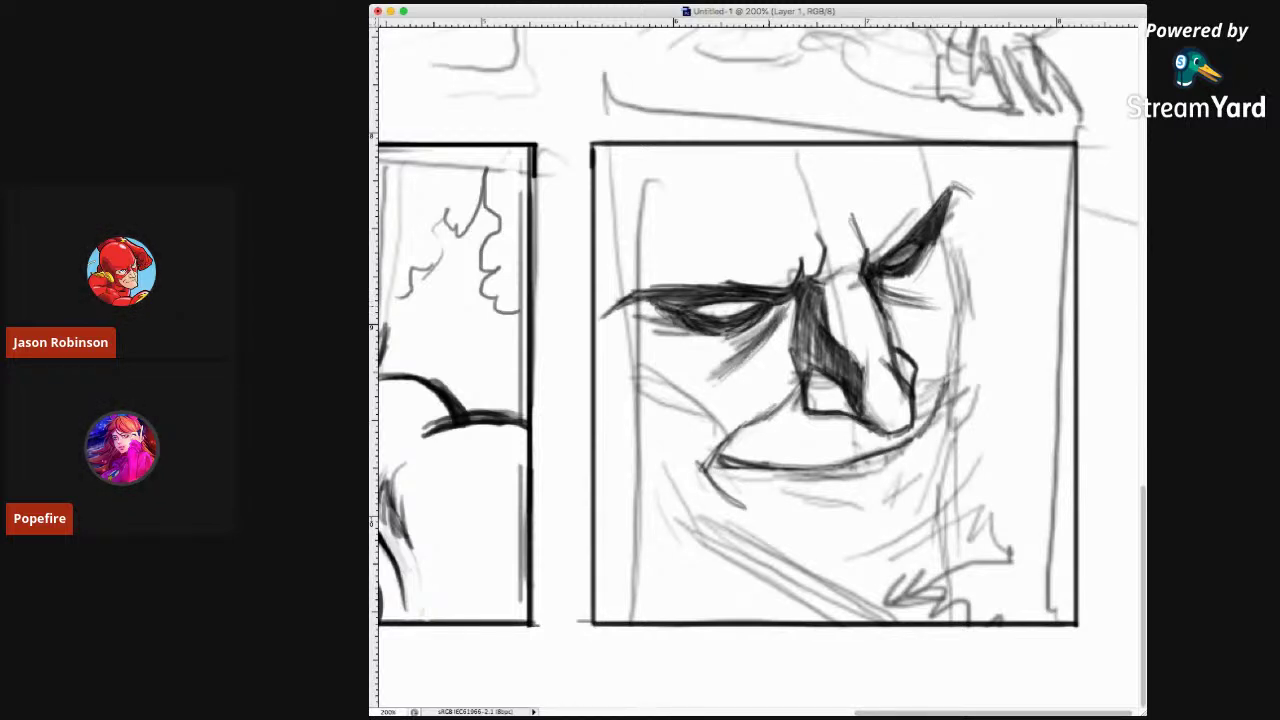
Ink the contour of the right-hand cheek down from the brow and hatch light shading inside the cheek.
drag(956, 236, 950, 286)
mouse_move(958, 194)
mouse_down()
mouse_move(942, 244)
mouse_move(944, 224)
mouse_move(950, 296)
mouse_up()
drag(964, 248, 948, 334)
drag(964, 280, 942, 346)
drag(964, 274, 958, 316)
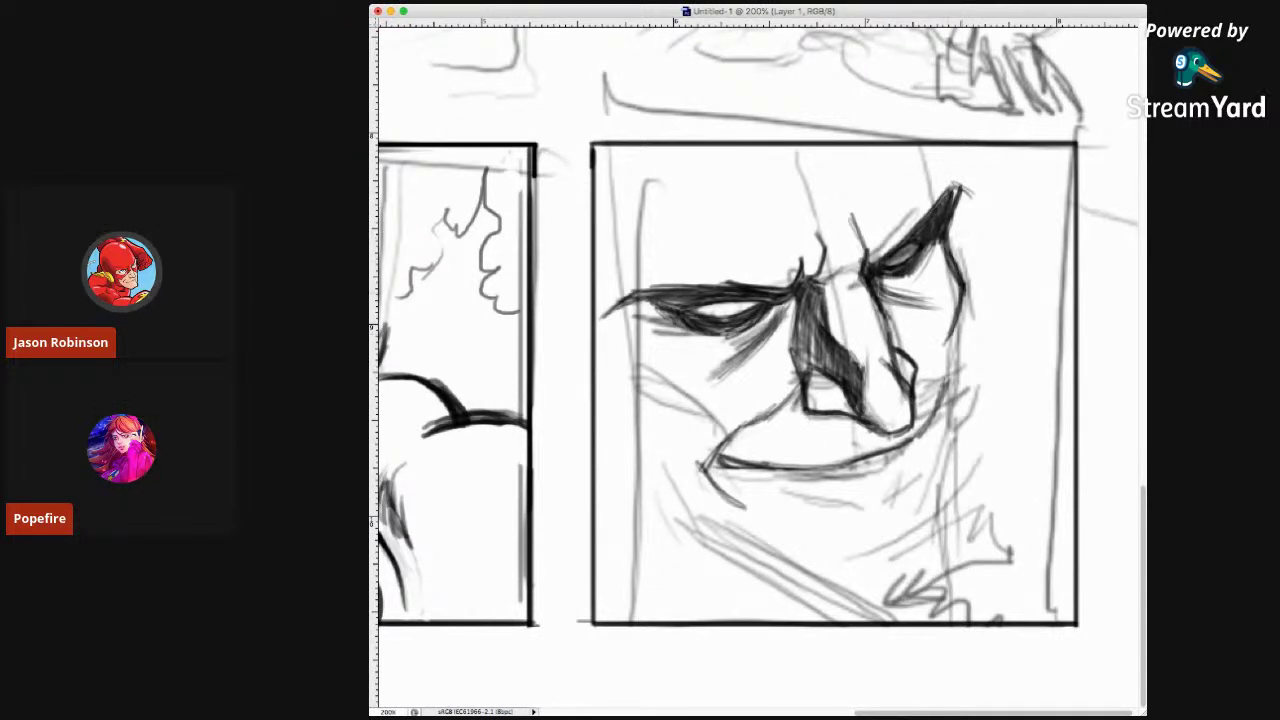
drag(962, 242, 946, 282)
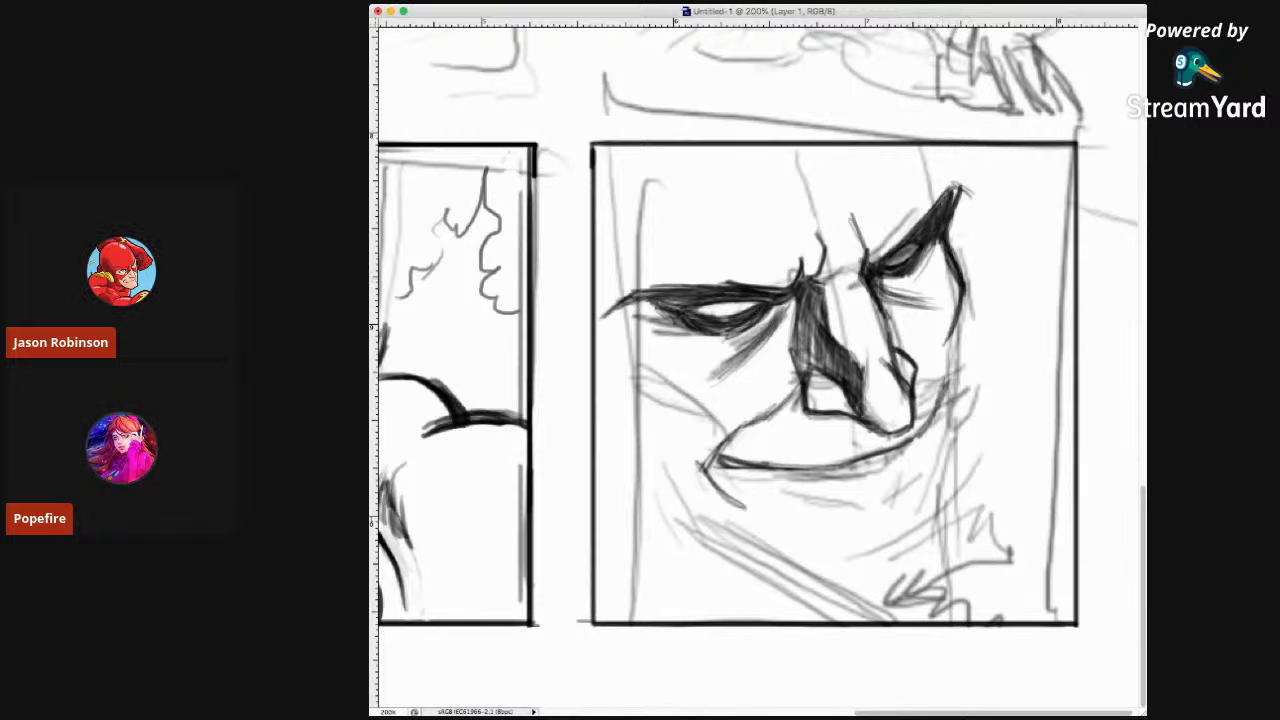
drag(958, 308, 942, 350)
drag(954, 312, 944, 358)
mouse_move(938, 322)
mouse_down()
mouse_move(914, 350)
mouse_move(942, 368)
mouse_up()
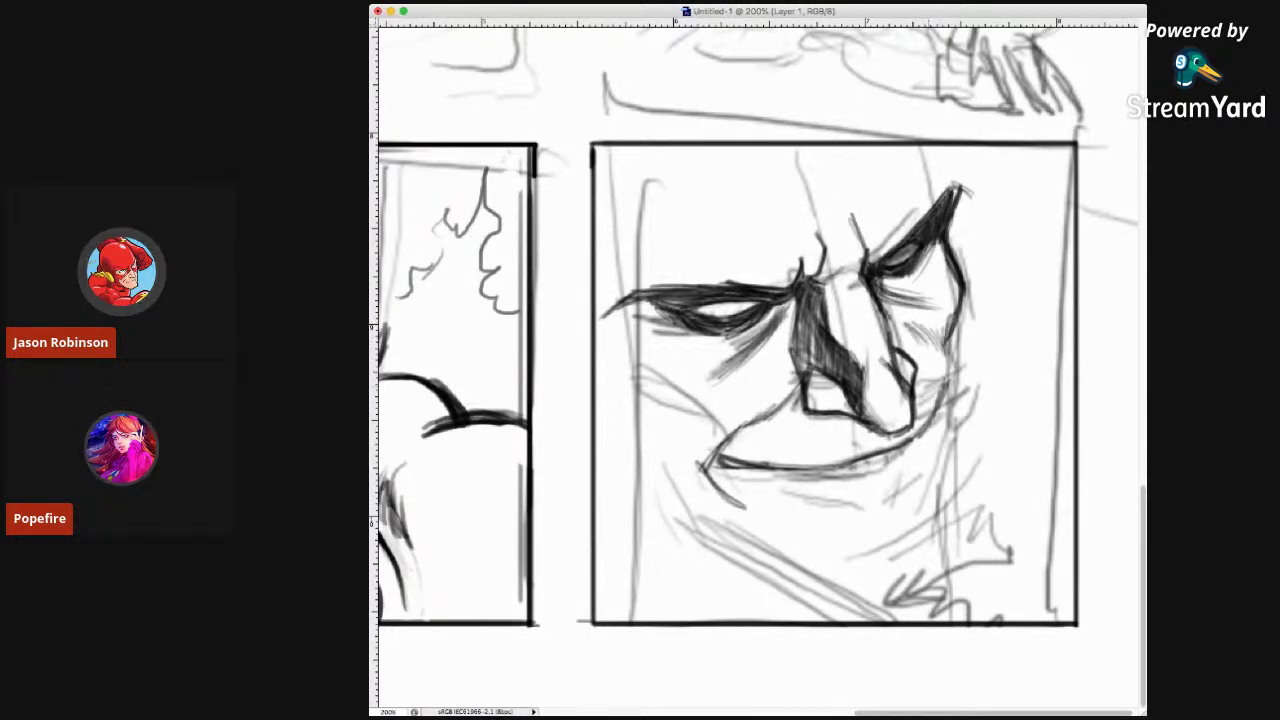
Draw the lower lip of the grin, shade it, and add jagged teeth at the right-hand side of the mouth.
drag(916, 436, 908, 470)
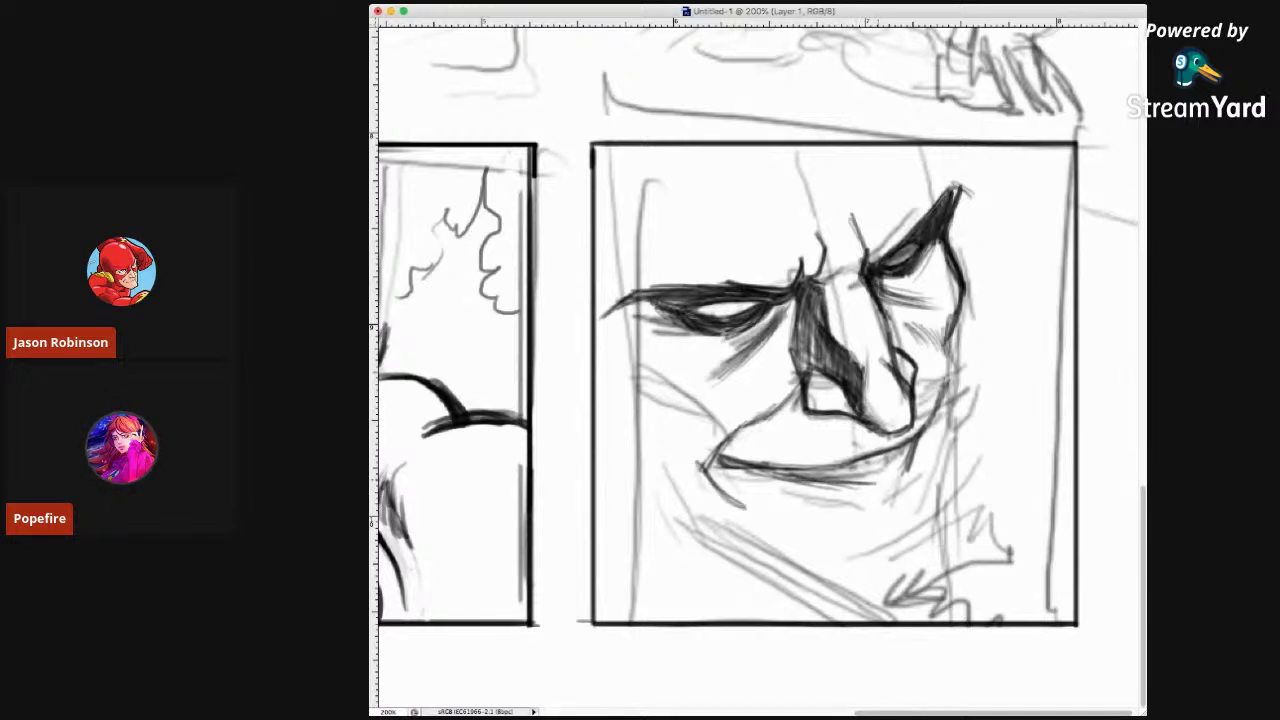
mouse_move(870, 484)
mouse_down()
mouse_move(916, 472)
mouse_move(840, 486)
mouse_move(753, 467)
mouse_up()
drag(818, 410, 830, 416)
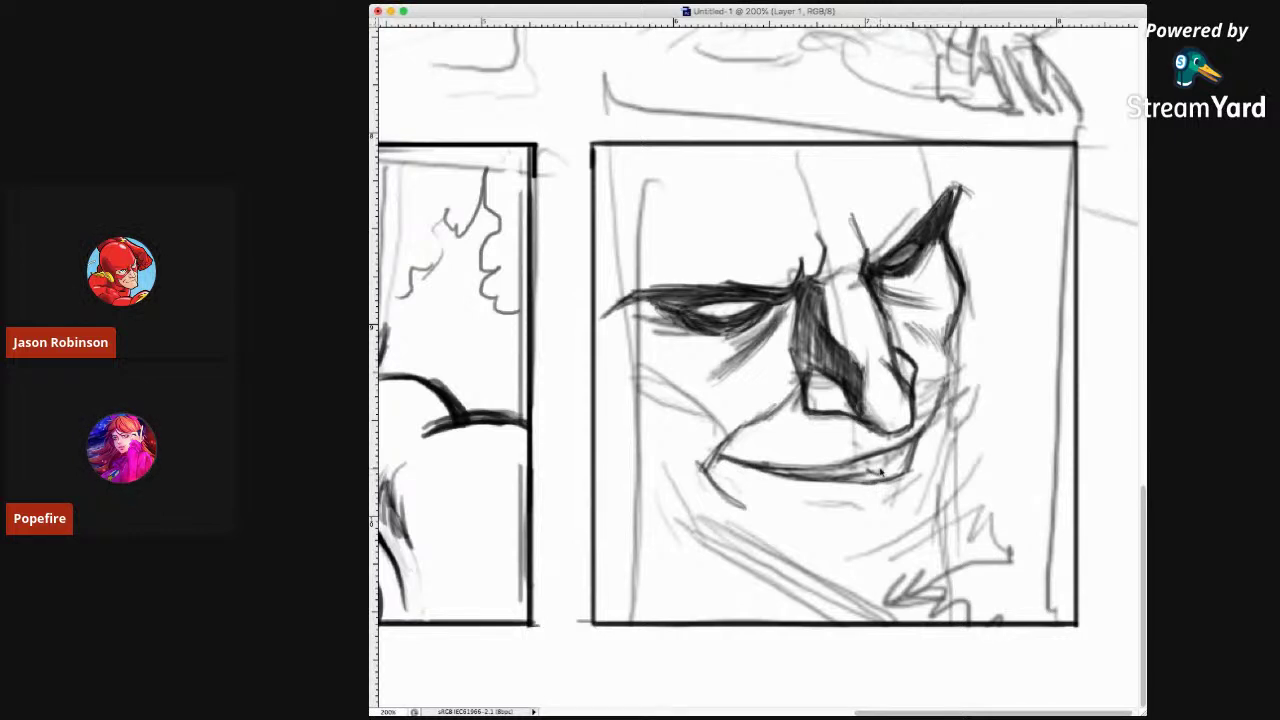
mouse_move(881, 468)
mouse_down()
mouse_move(901, 468)
mouse_move(908, 450)
mouse_up()
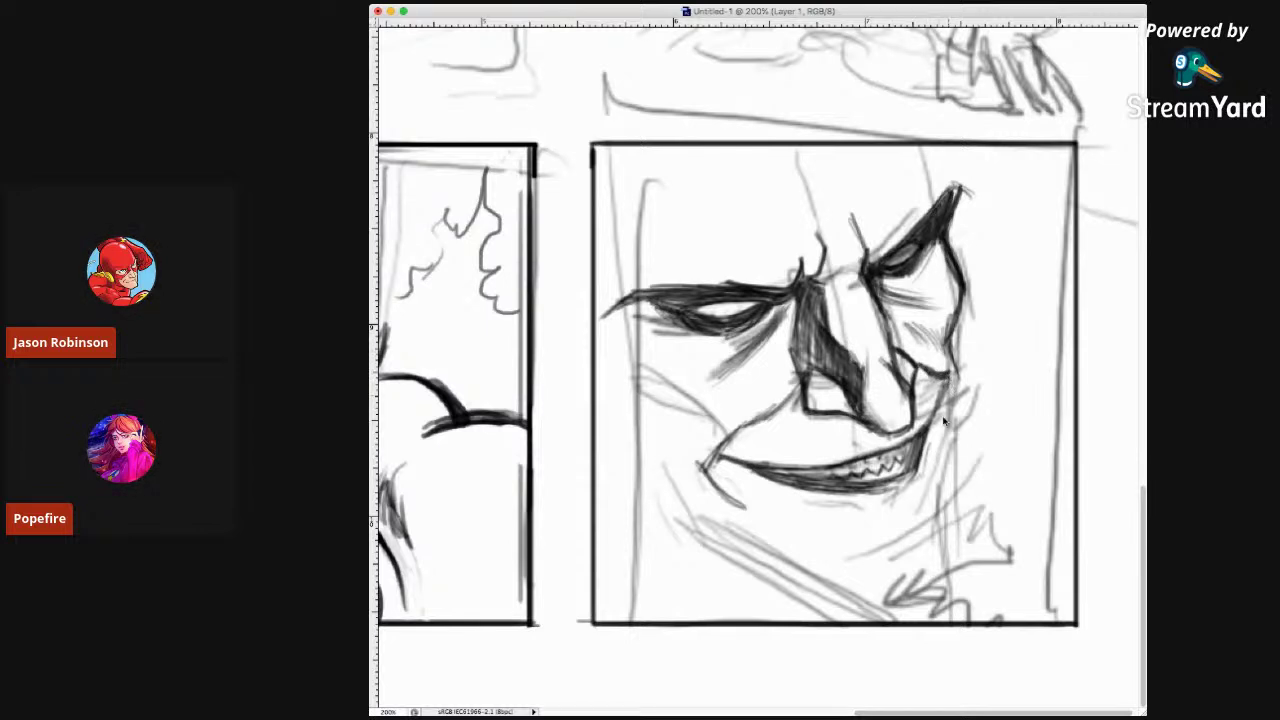
Add vertical smile creases beside the right-hand mouth corner and strengthen the lower cheek contour, undoing the stray erasing stroke across the panel.
drag(943, 398, 925, 518)
mouse_move(948, 340)
mouse_down()
mouse_move(963, 378)
mouse_move(946, 440)
mouse_up()
mouse_move(963, 374)
mouse_down()
mouse_move(946, 438)
mouse_move(958, 412)
mouse_up()
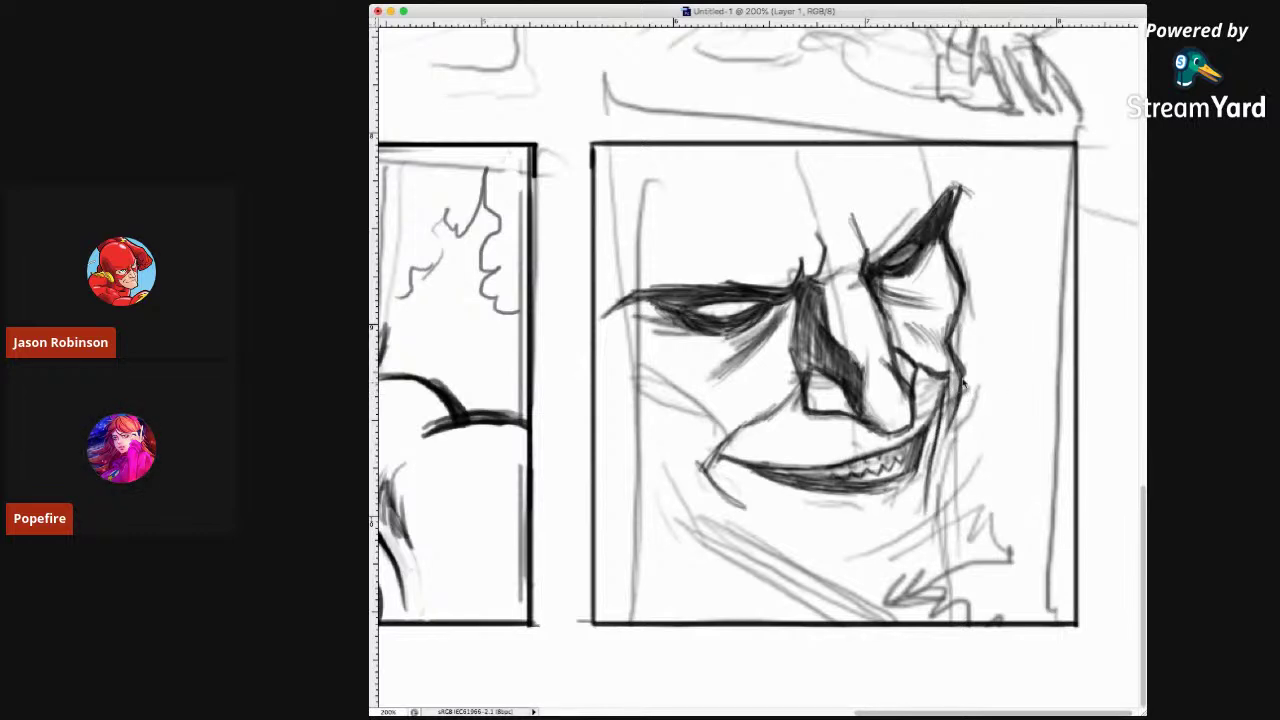
drag(963, 376, 958, 406)
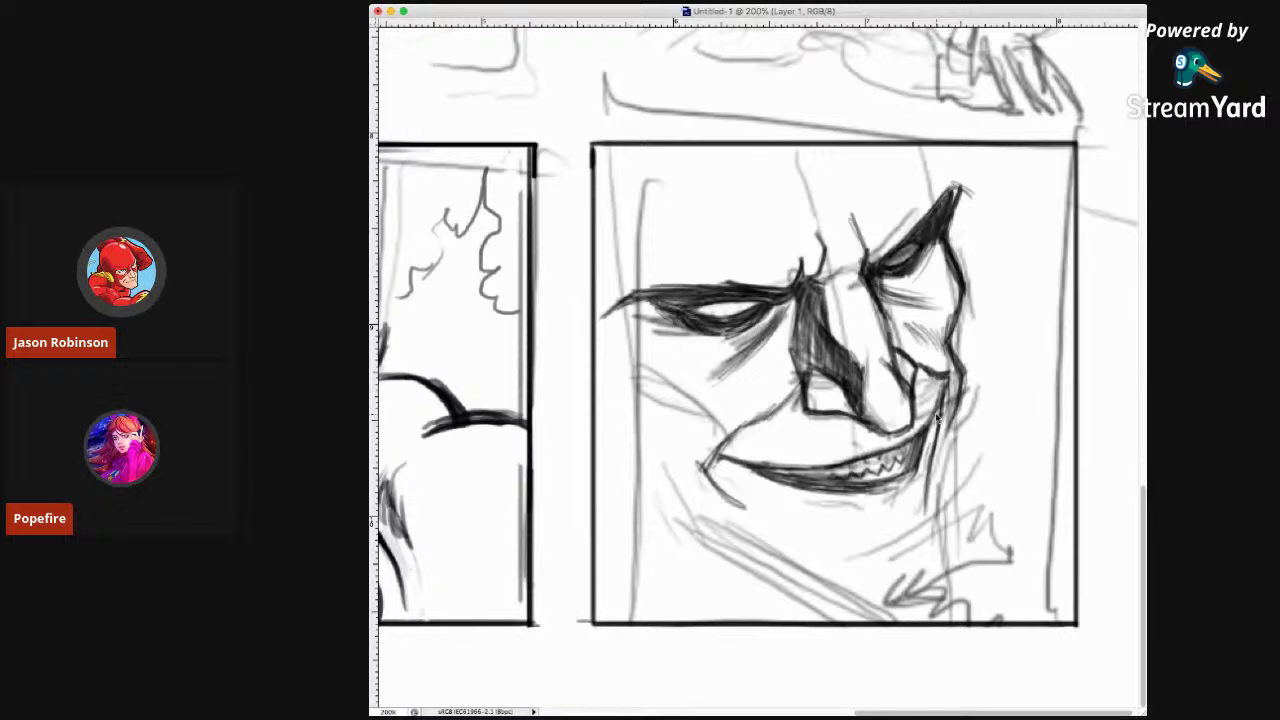
drag(937, 418, 995, 115)
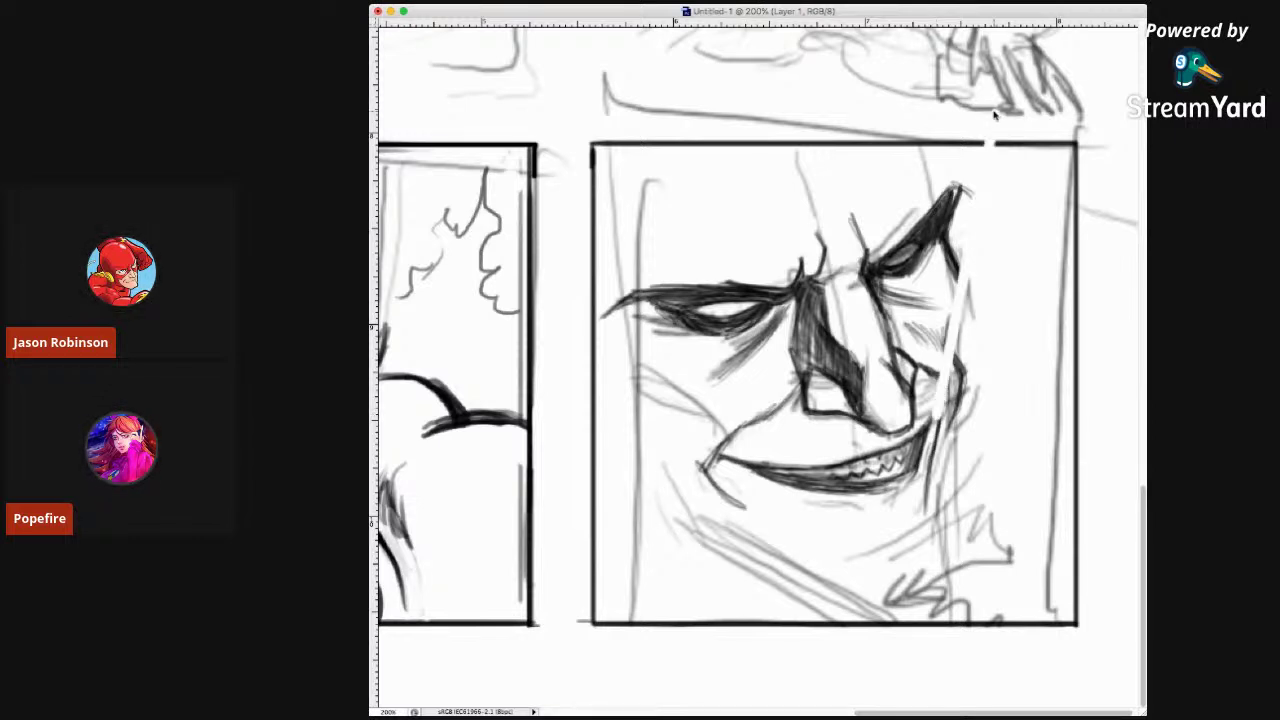
key(super+z)
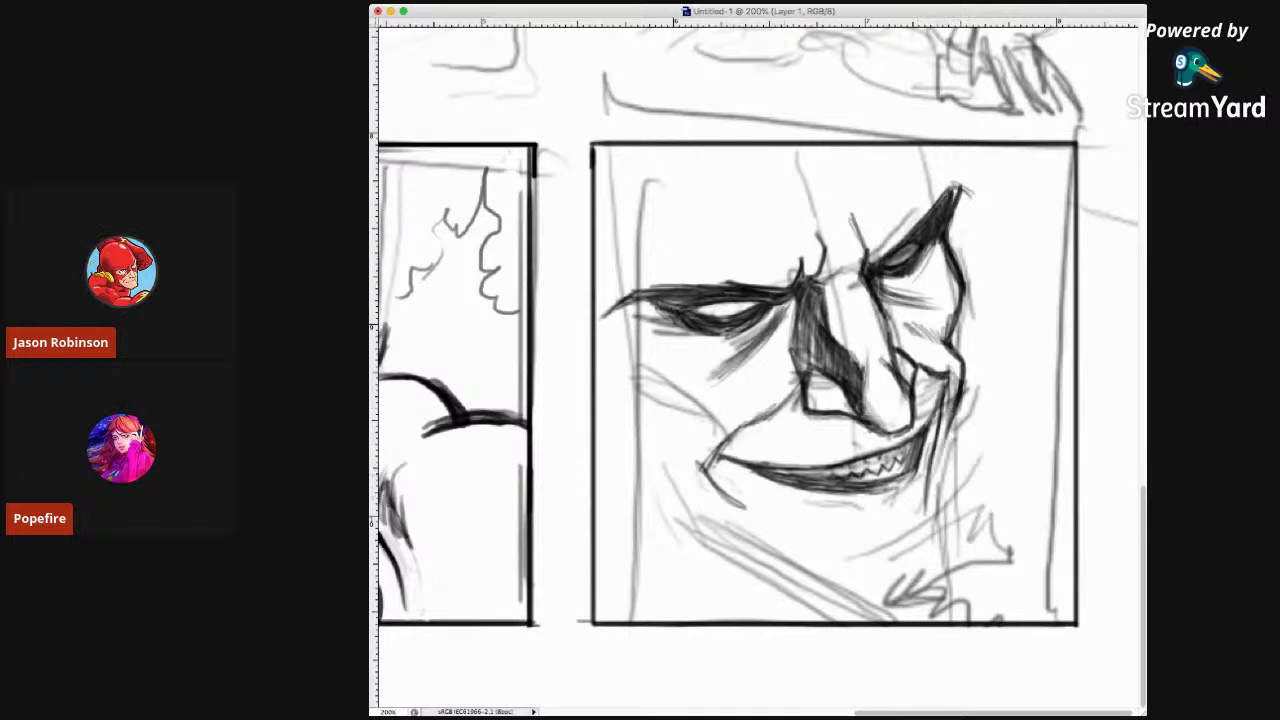
Sketch the chin below the lower lip and ink the right-hand jaw line down to the neck.
drag(772, 516, 876, 556)
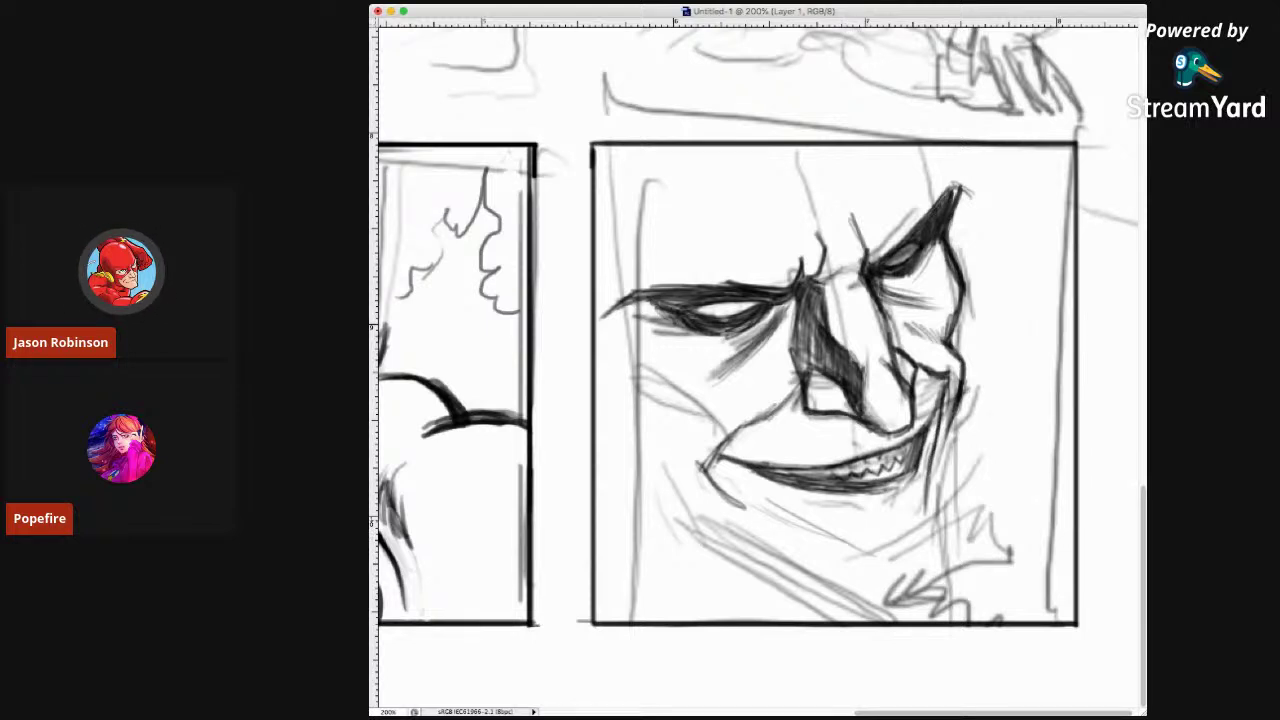
mouse_move(868, 546)
mouse_down()
mouse_move(926, 516)
mouse_move(868, 552)
mouse_move(840, 546)
mouse_up()
drag(951, 424, 942, 494)
drag(945, 448, 938, 602)
drag(950, 520, 936, 602)
Add curved crease lines around the left-hand corner of the mouth.
mouse_move(702, 430)
mouse_down()
mouse_move(682, 478)
mouse_move(690, 462)
mouse_up()
mouse_move(714, 406)
mouse_down()
mouse_move(684, 470)
mouse_move(684, 514)
mouse_move(732, 528)
mouse_up()
drag(684, 478, 730, 522)
mouse_move(740, 432)
mouse_down()
mouse_move(710, 466)
mouse_move(714, 498)
mouse_up()
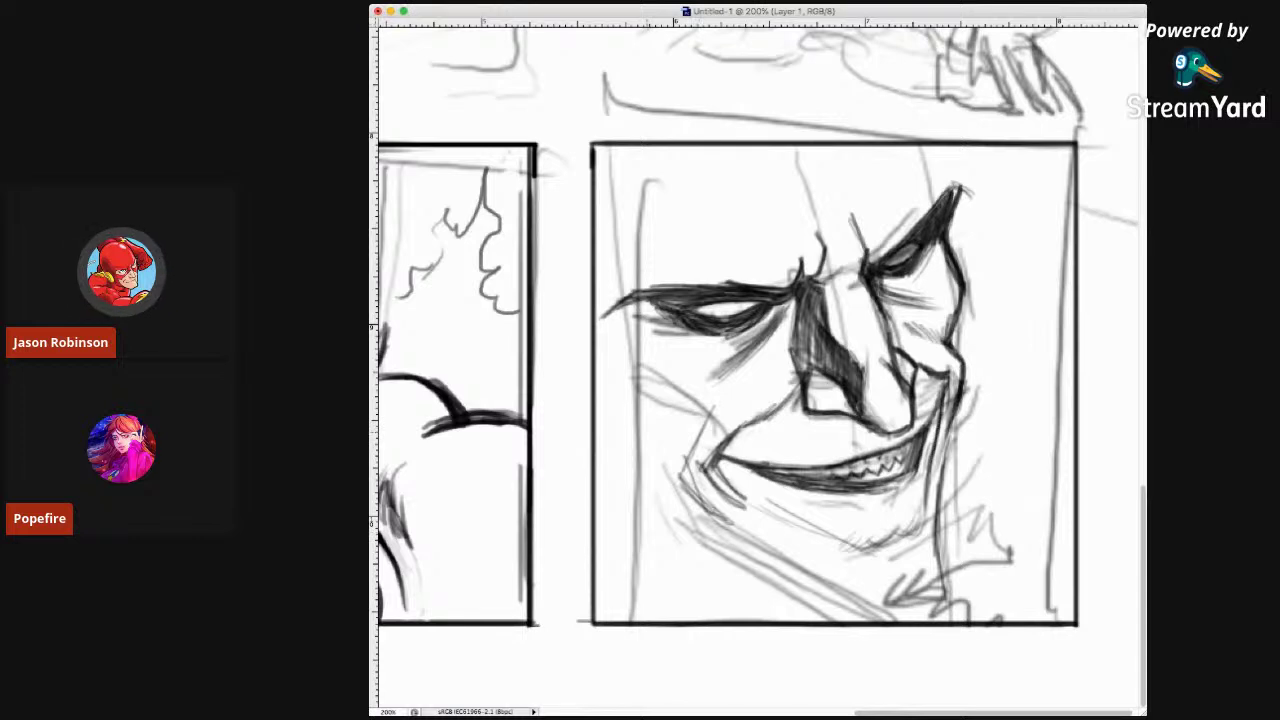
Erase rough guide lines on the left-hand cheek and the surplus crease lines at the left-hand mouth corner.
drag(668, 418, 658, 460)
drag(674, 414, 664, 456)
mouse_move(638, 410)
mouse_down()
mouse_move(638, 452)
mouse_move(660, 460)
mouse_up()
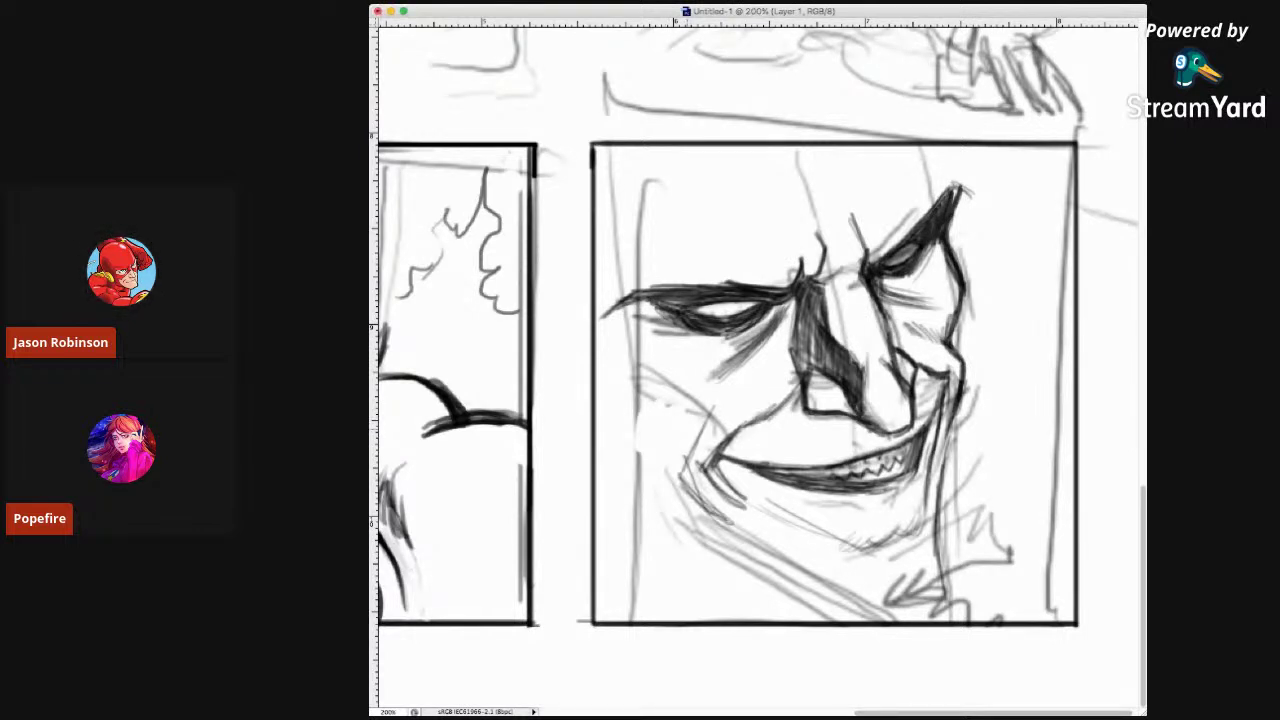
drag(712, 482, 697, 468)
mouse_move(720, 425)
mouse_down()
mouse_move(722, 500)
mouse_move(742, 490)
mouse_up()
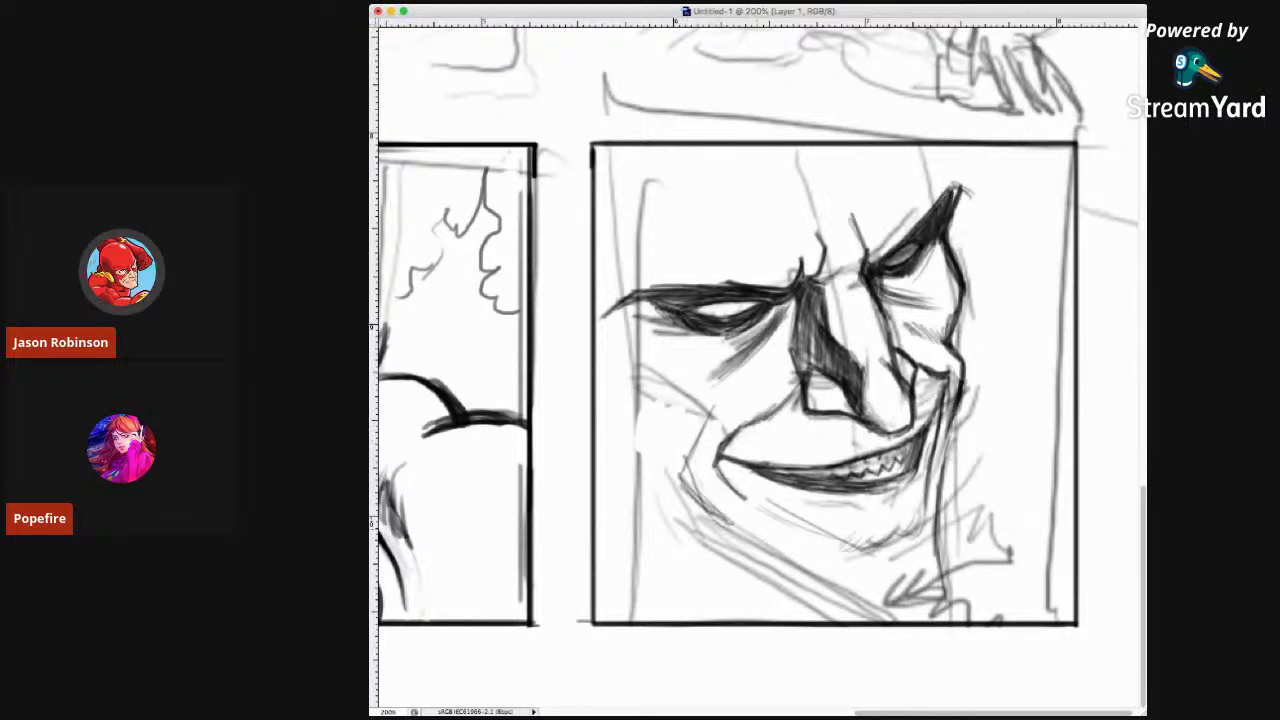
Darken the left-hand jaw line from the mouth-corner crease down to the chin at the panel's bottom edge.
drag(772, 514, 830, 550)
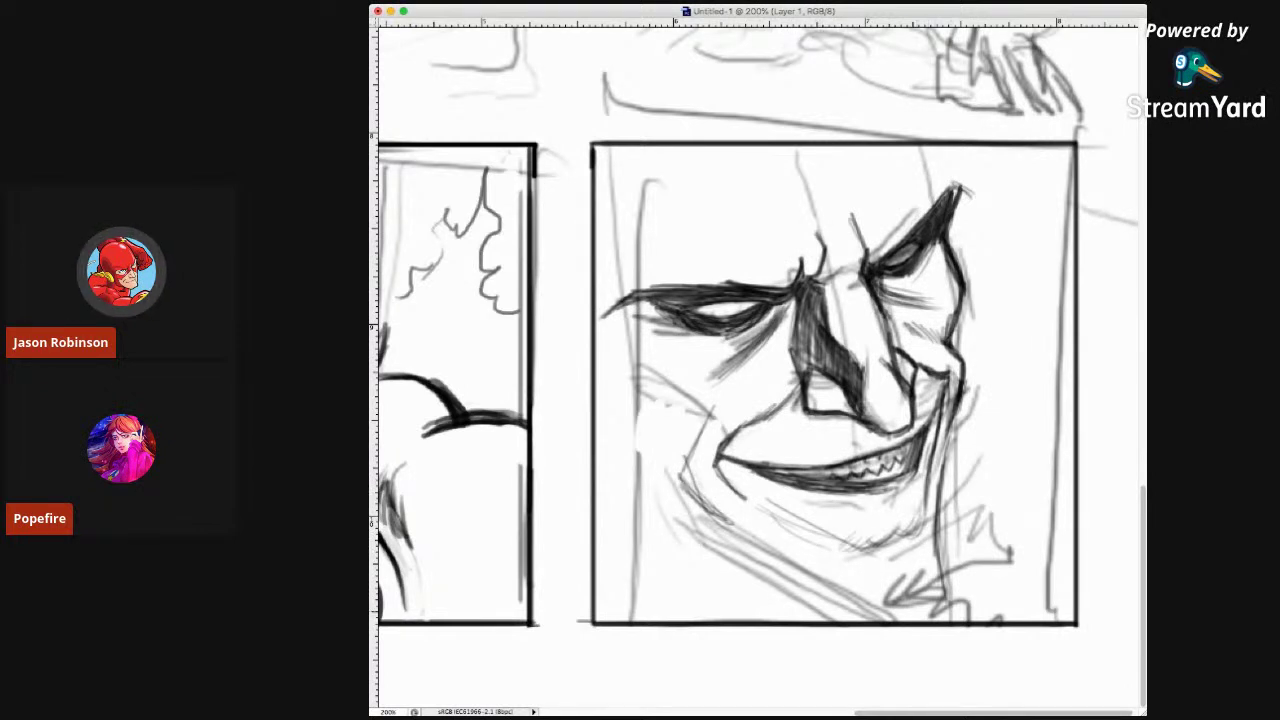
drag(945, 604, 898, 610)
drag(722, 518, 868, 610)
drag(752, 550, 862, 614)
drag(710, 522, 846, 616)
drag(700, 500, 810, 590)
drag(680, 468, 778, 570)
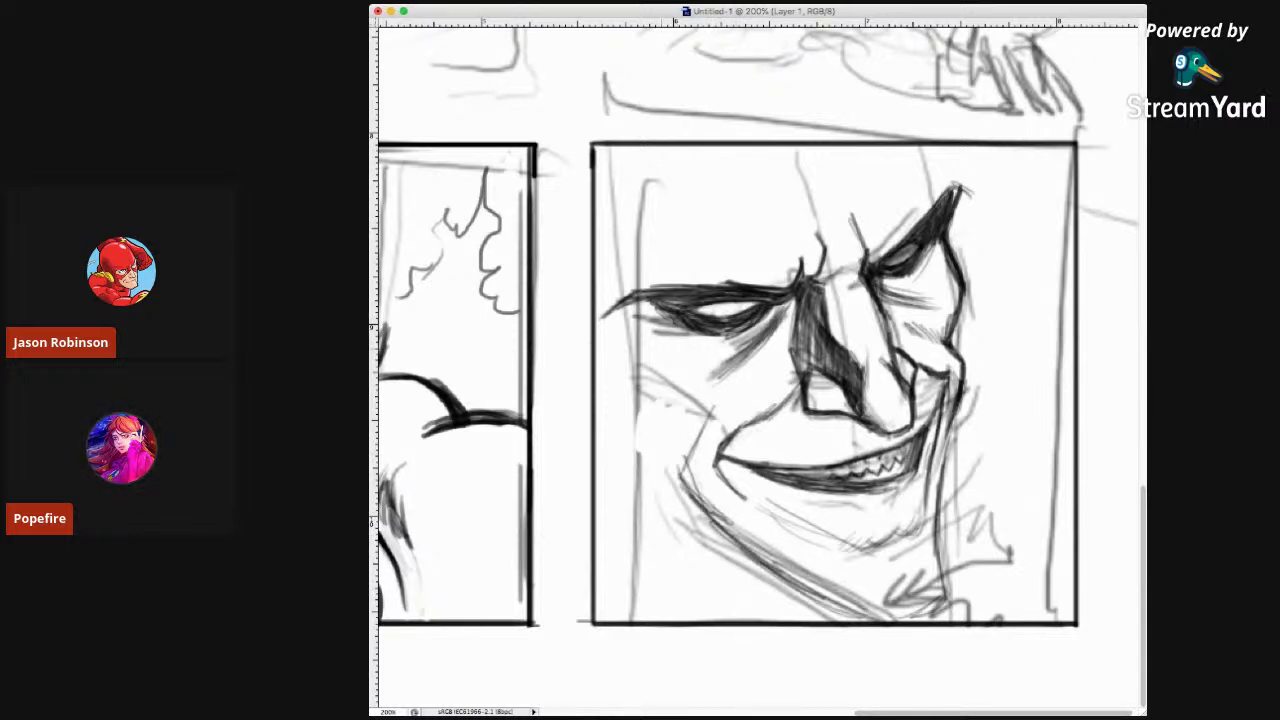
Ink the left-hand cheek contour and cheekbone creases, then strengthen the jaw line running down from them.
mouse_move(652, 324)
mouse_down()
mouse_move(632, 384)
mouse_move(710, 422)
mouse_up()
drag(632, 382, 700, 420)
mouse_move(628, 382)
mouse_down()
mouse_move(684, 430)
mouse_move(718, 434)
mouse_move(730, 396)
mouse_up()
drag(688, 444, 740, 386)
mouse_move(658, 486)
mouse_down()
mouse_move(712, 520)
mouse_move(652, 466)
mouse_move(628, 404)
mouse_up()
drag(640, 452, 626, 402)
mouse_move(644, 482)
mouse_down()
mouse_move(630, 418)
mouse_move(642, 458)
mouse_move(742, 542)
mouse_up()
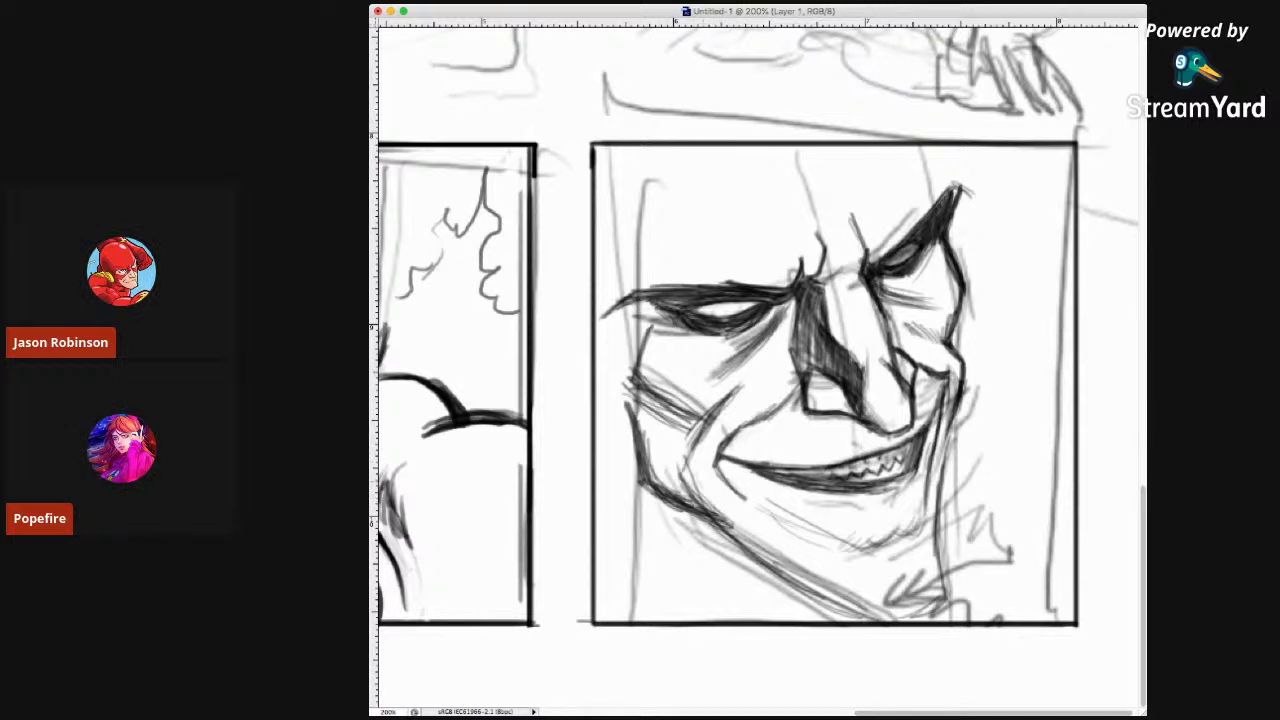
drag(718, 522, 796, 582)
drag(740, 540, 828, 602)
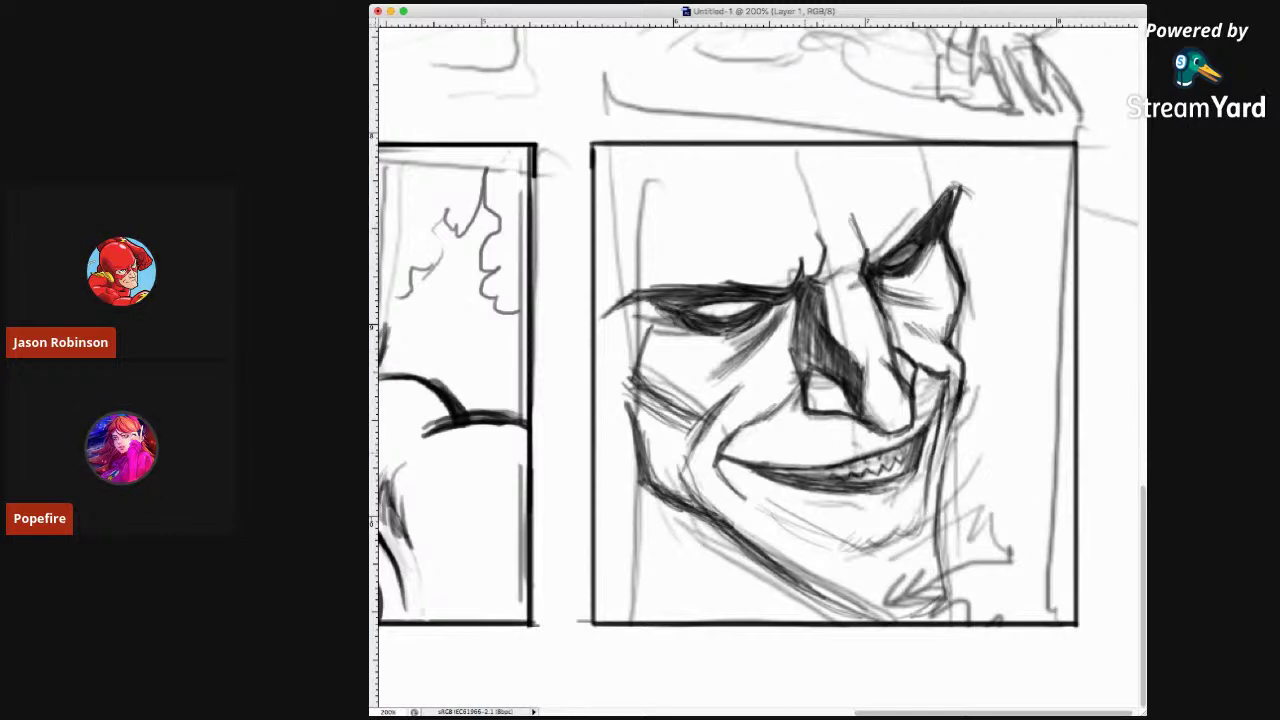
Sketch arched brow lines above both eyes, extending the left-hand brow and eye shadow to the panel border.
key(super+minus)
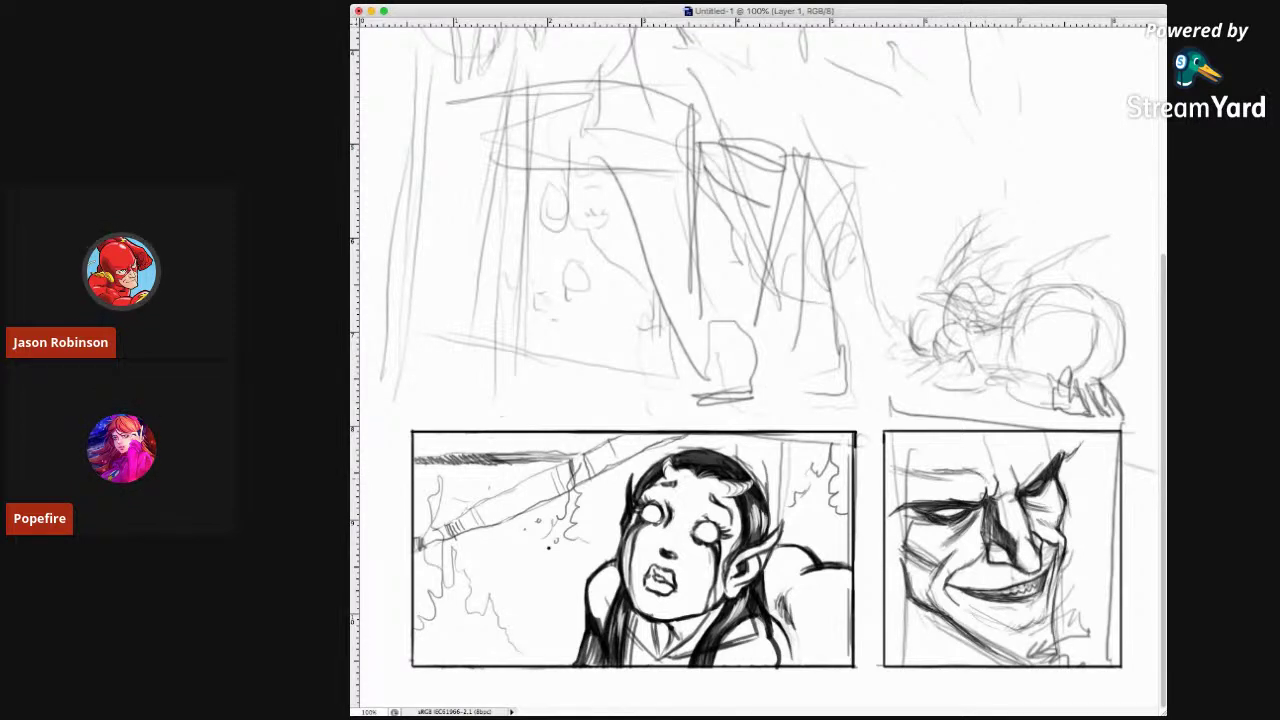
drag(936, 468, 992, 476)
drag(936, 472, 882, 462)
drag(904, 511, 886, 509)
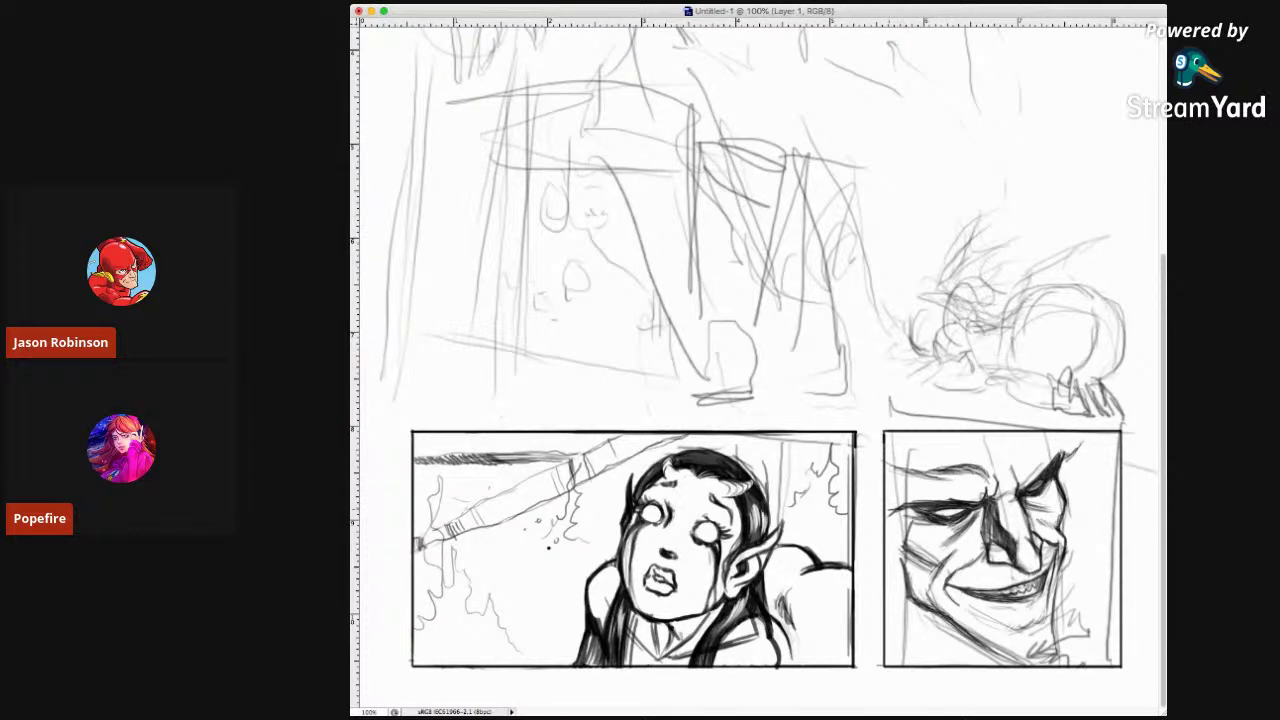
drag(1038, 448, 1026, 456)
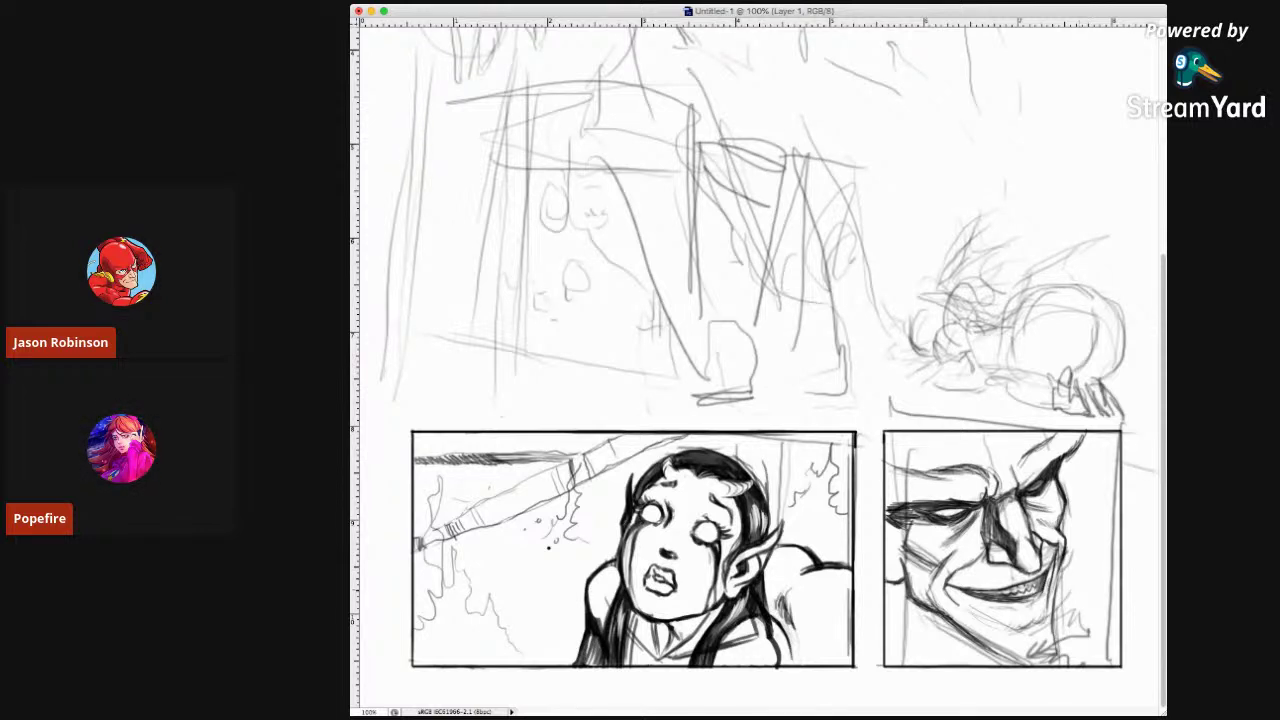
Remove the rough guide lines beside the right-hand jaw and sketch short horizontal shoulder guide lines beside the cheek.
key(super+alt+z)
key(super+alt+z)
key(super+alt+z)
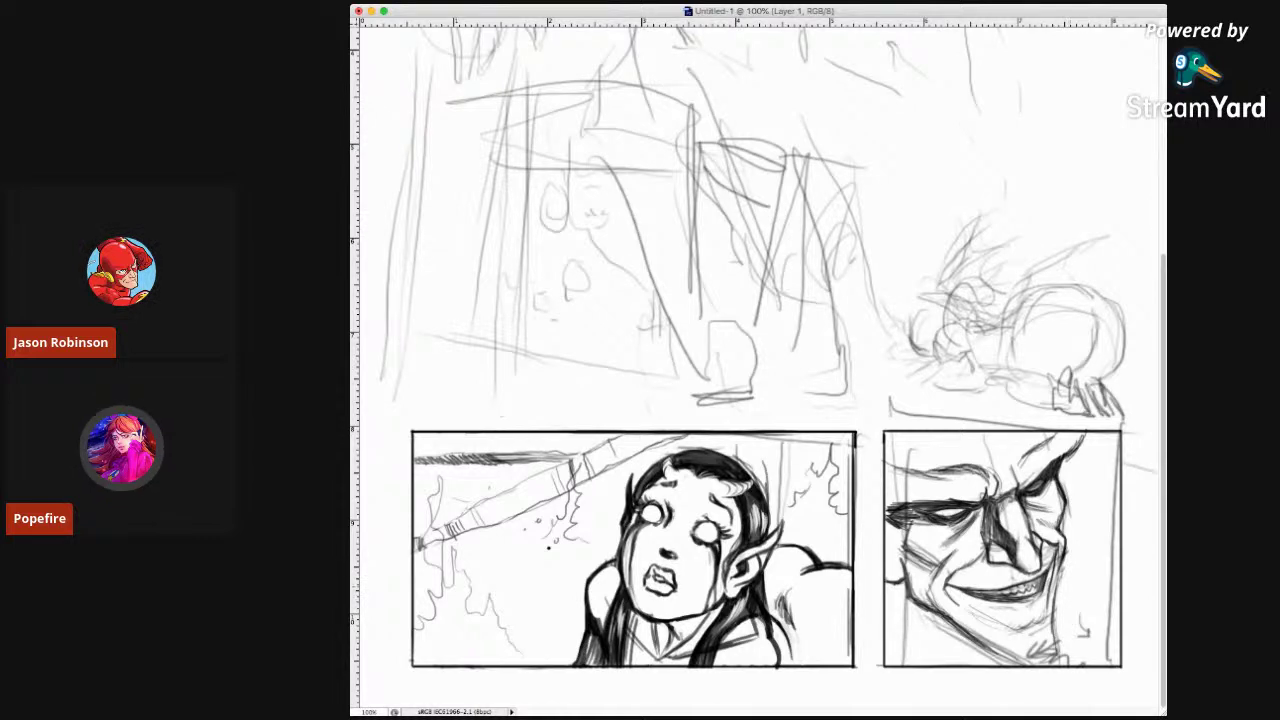
key(super+alt+z)
key(super+alt+z)
key(super+alt+z)
key(super+alt+z)
key(super+alt+z)
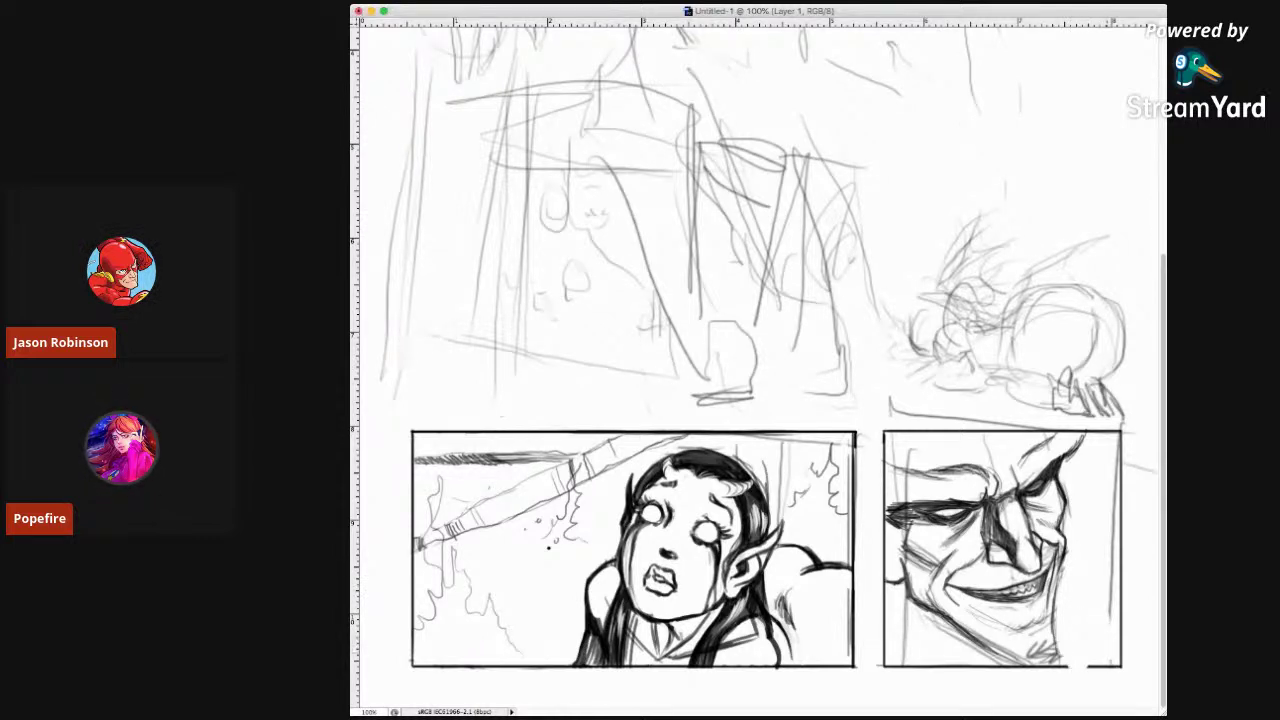
key(super+alt+z)
key(super+alt+z)
key(super+alt+z)
key(super+alt+z)
key(super+alt+z)
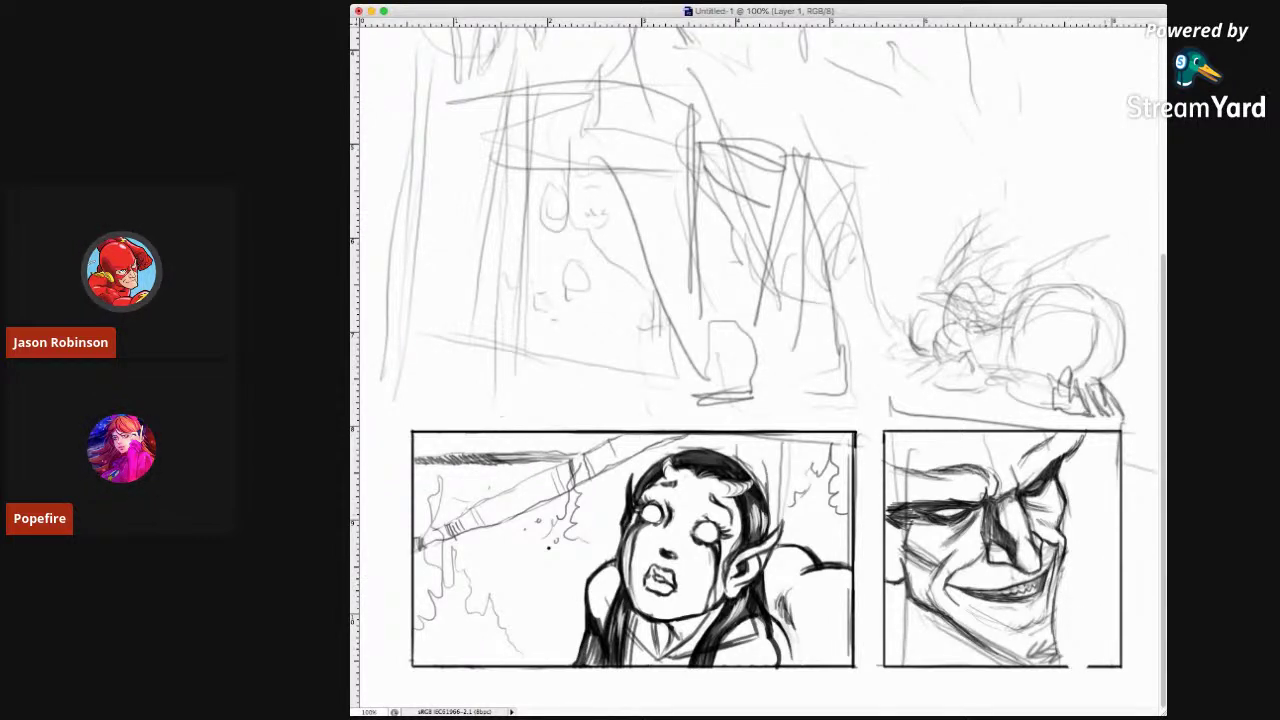
key(super+alt+z)
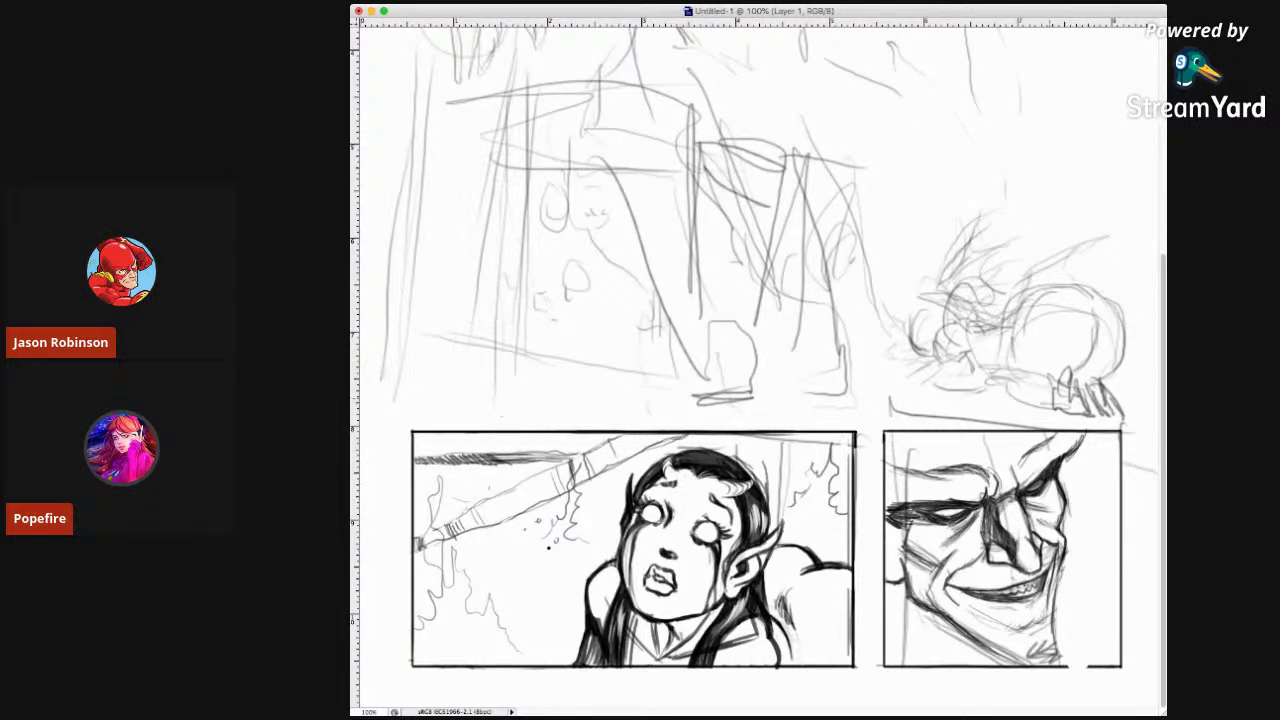
drag(1068, 556, 1088, 551)
drag(1104, 524, 1064, 526)
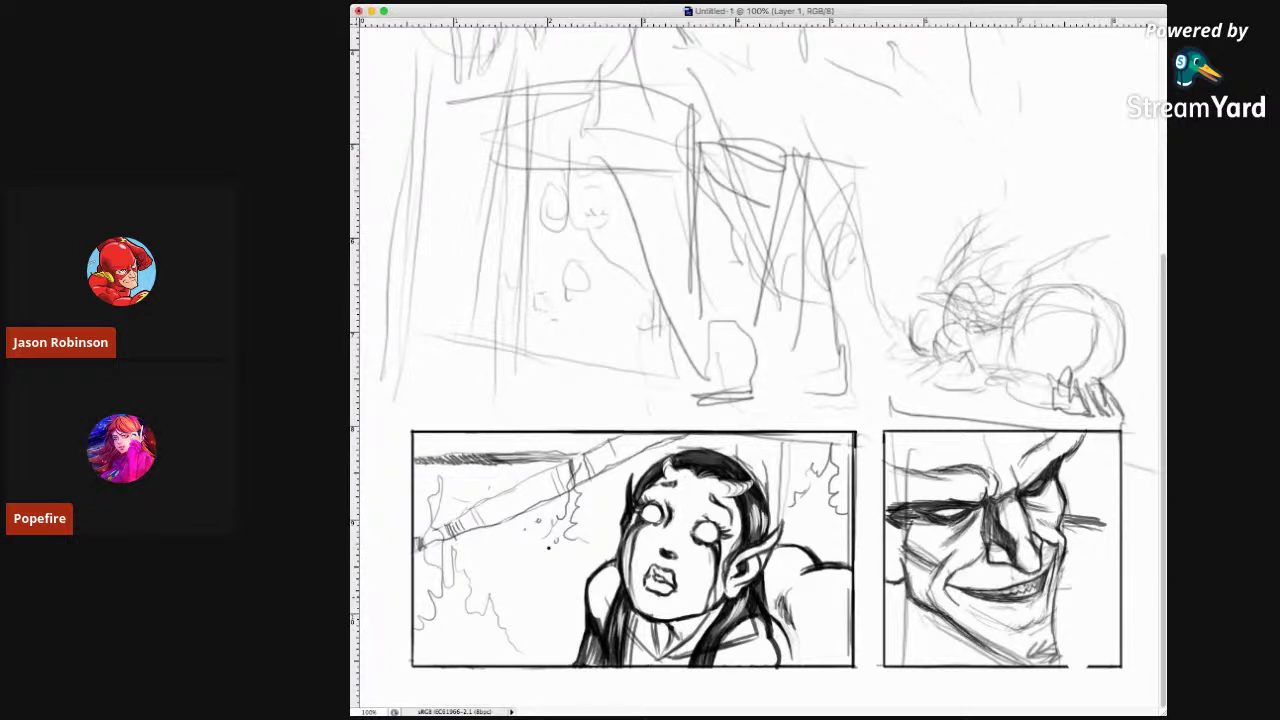
Sketch a bent finger with a pointed nail touching the chin and extend it to a knuckle beyond the right-hand jaw.
mouse_move(1054, 602)
mouse_down()
mouse_move(1014, 630)
mouse_move(1024, 614)
mouse_move(1000, 656)
mouse_up()
mouse_move(1020, 640)
mouse_down()
mouse_move(992, 664)
mouse_move(1018, 624)
mouse_move(1018, 638)
mouse_up()
drag(1024, 632, 994, 664)
mouse_move(1028, 608)
mouse_down()
mouse_move(1016, 622)
mouse_move(1068, 600)
mouse_move(1048, 656)
mouse_up()
drag(1094, 594, 1040, 636)
mouse_move(1084, 600)
mouse_down()
mouse_move(1048, 632)
mouse_move(1050, 650)
mouse_move(1016, 646)
mouse_move(1046, 624)
mouse_up()
drag(1056, 618, 1034, 634)
mouse_move(1086, 600)
mouse_down()
mouse_move(1068, 614)
mouse_move(1024, 610)
mouse_move(1064, 608)
mouse_move(1056, 598)
mouse_move(1064, 614)
mouse_move(1064, 596)
mouse_up()
drag(1092, 590, 1066, 598)
mouse_move(1100, 590)
mouse_down()
mouse_move(1072, 606)
mouse_move(1088, 610)
mouse_up()
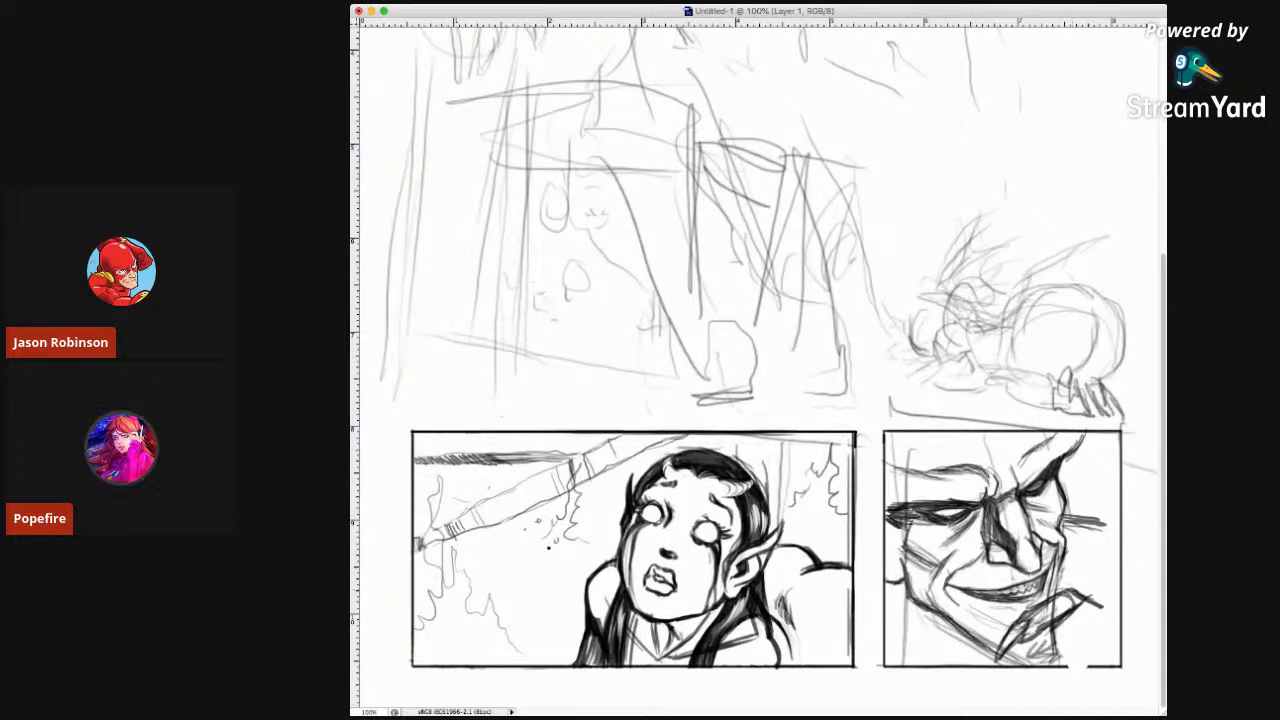
Draw the remaining folded fingers and the back of the hand down to the panel's bottom edge.
drag(1096, 612, 1064, 640)
mouse_move(1090, 616)
mouse_down()
mouse_move(1064, 644)
mouse_move(1066, 666)
mouse_up()
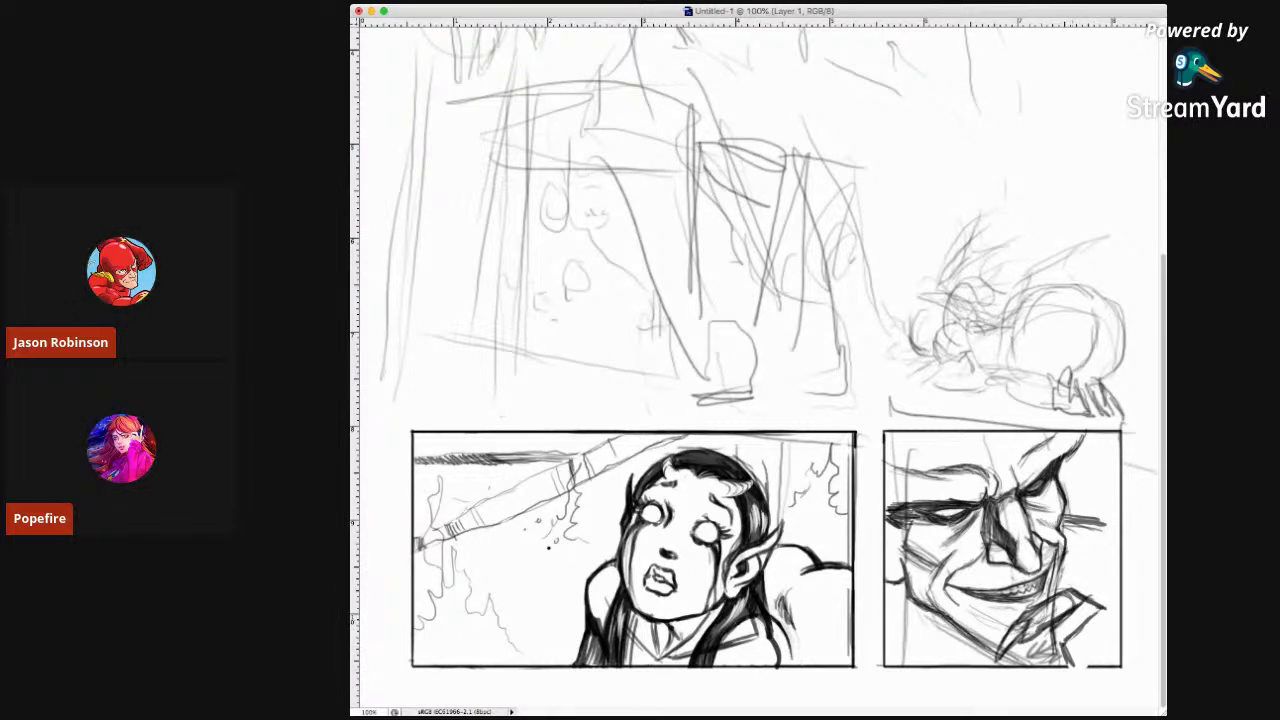
mouse_move(1082, 612)
mouse_down()
mouse_move(1068, 630)
mouse_move(1094, 612)
mouse_move(1109, 621)
mouse_move(1080, 666)
mouse_up()
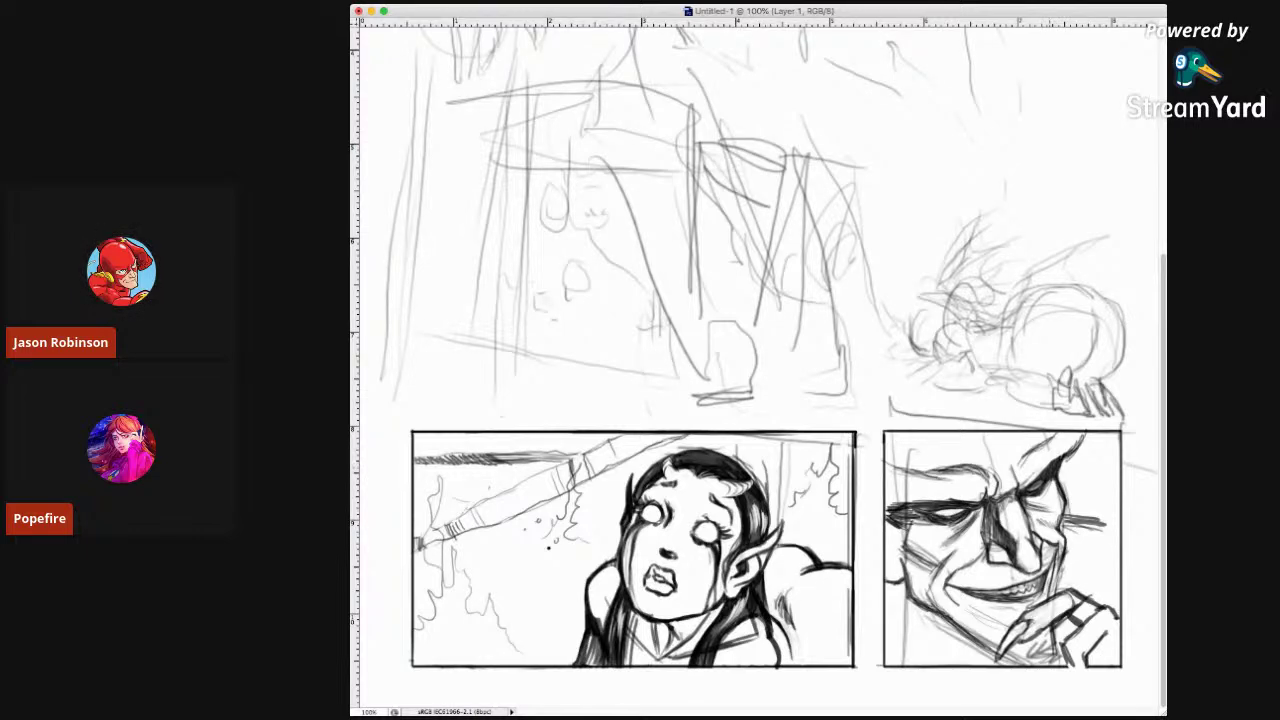
Clear the white of the right-hand eye and erase the vertical guide lines crossing the left-hand side of the forehead.
key(super+plus)
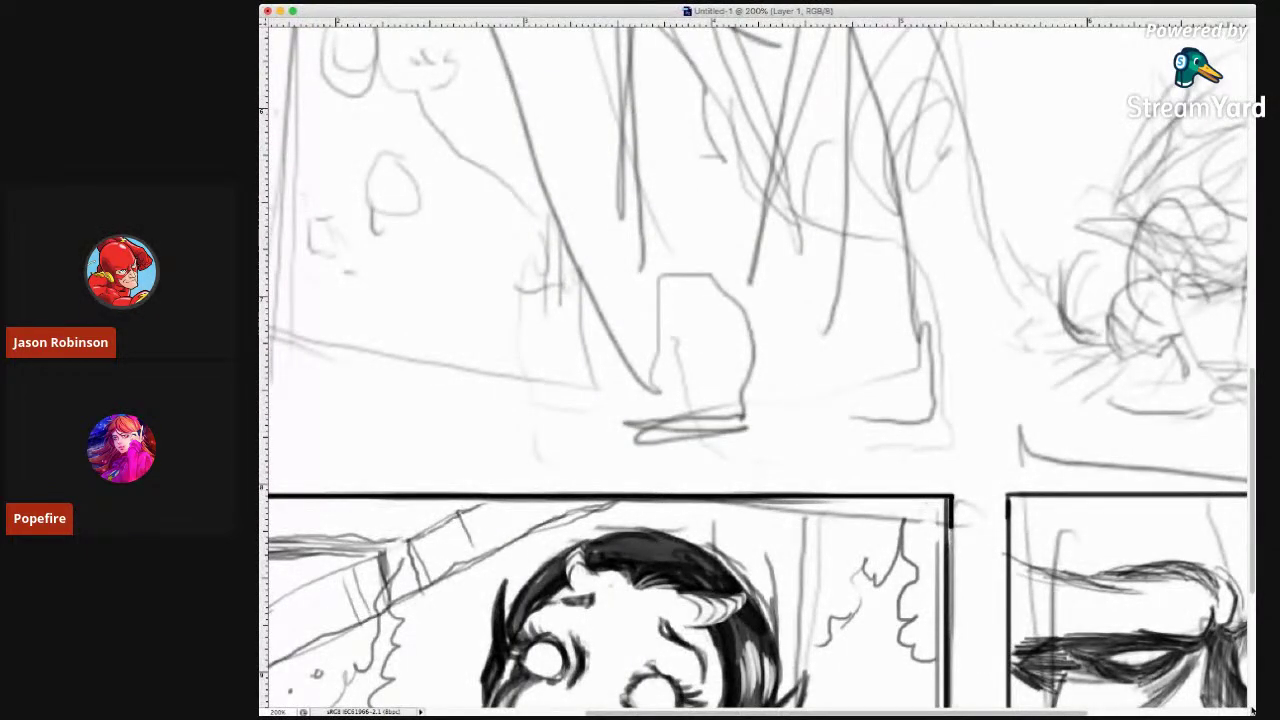
drag(1252, 713, 1188, 713)
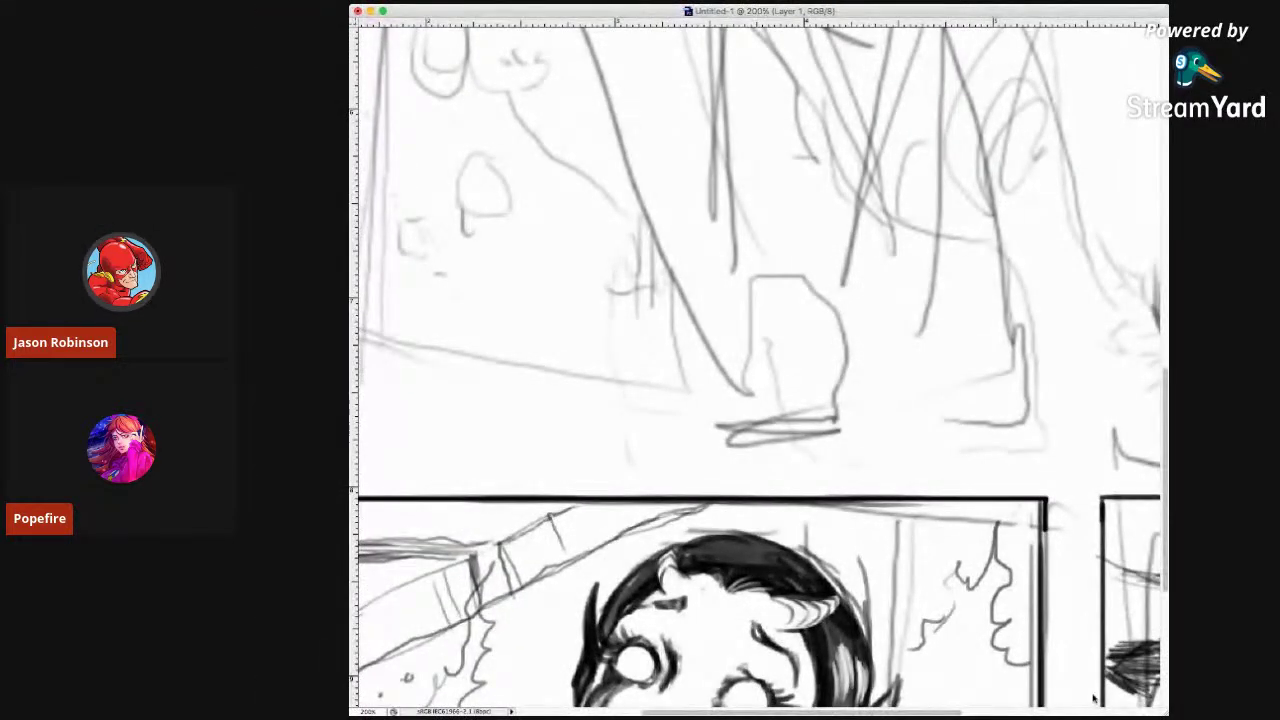
scroll(760, 360, right, 5)
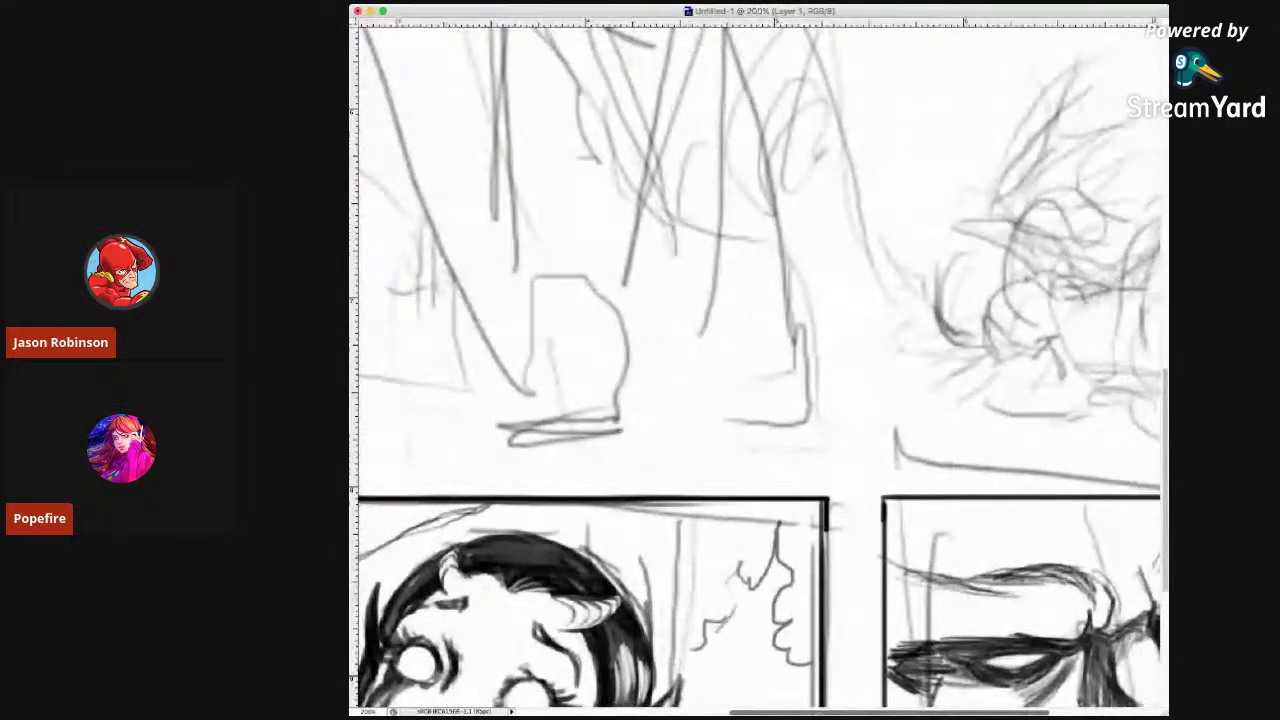
scroll(1165, 413, down, 10)
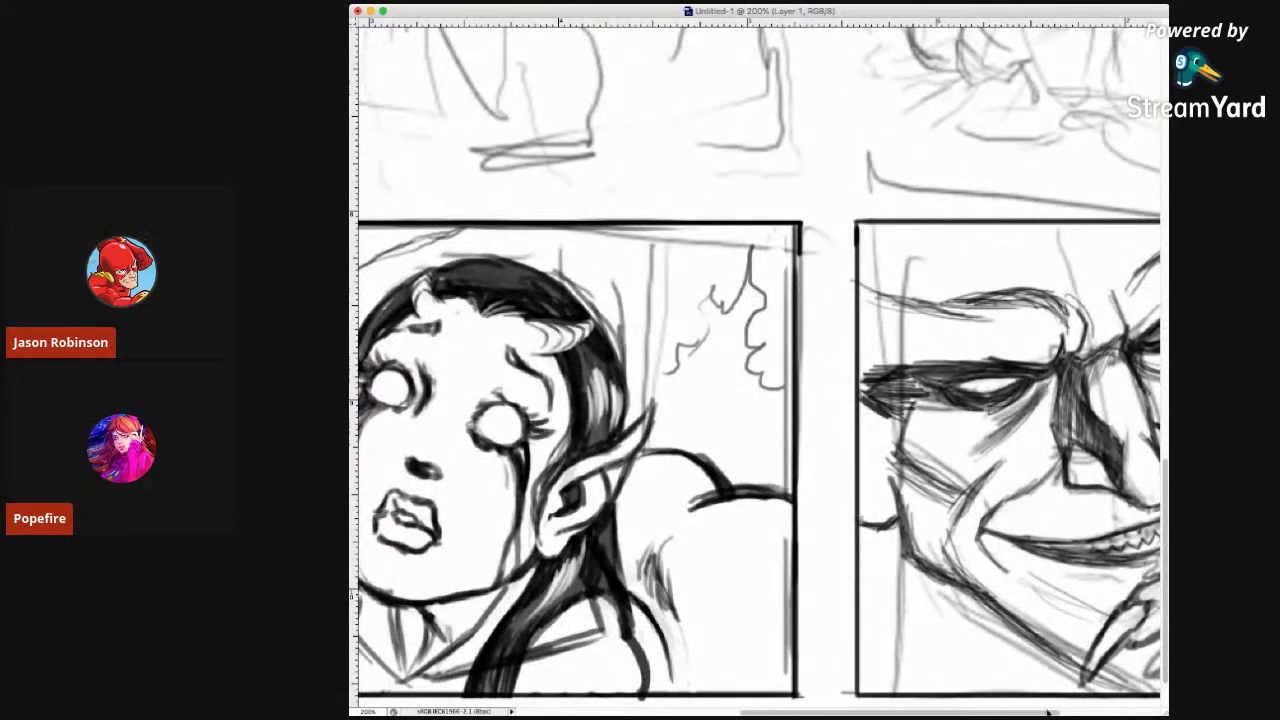
scroll(1047, 712, right, 4)
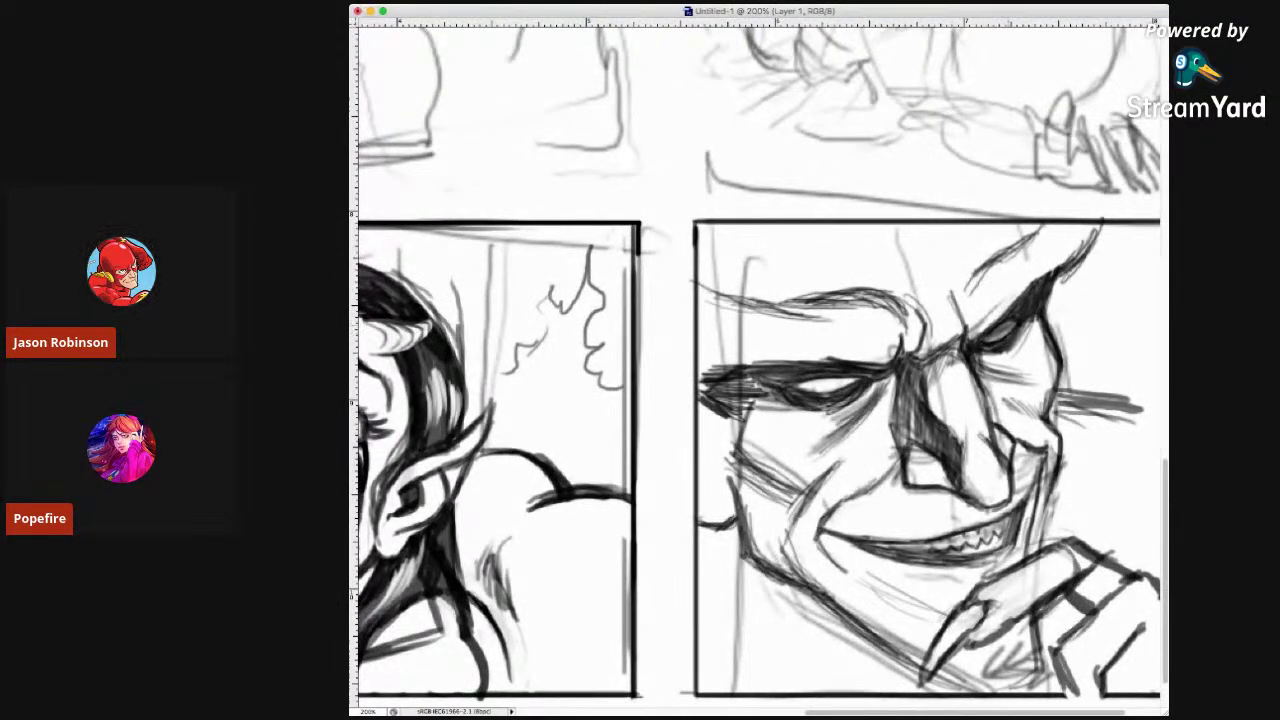
drag(992, 335, 1005, 326)
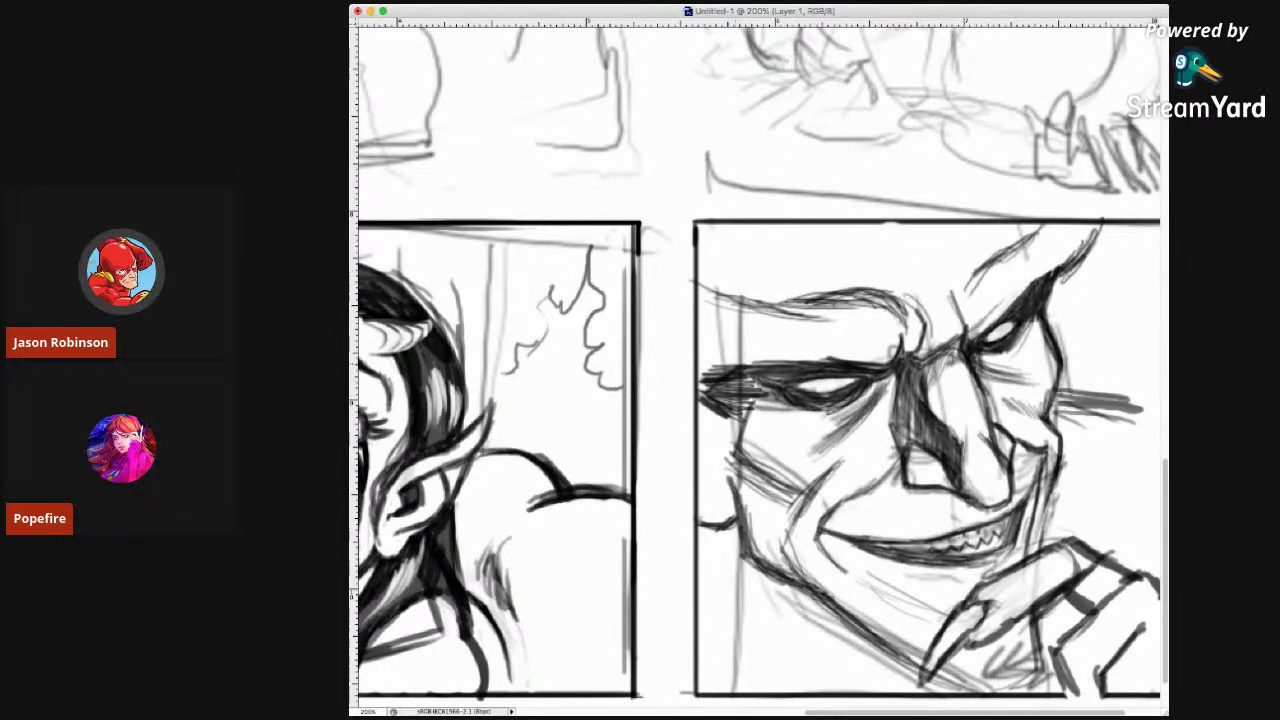
drag(704, 300, 872, 306)
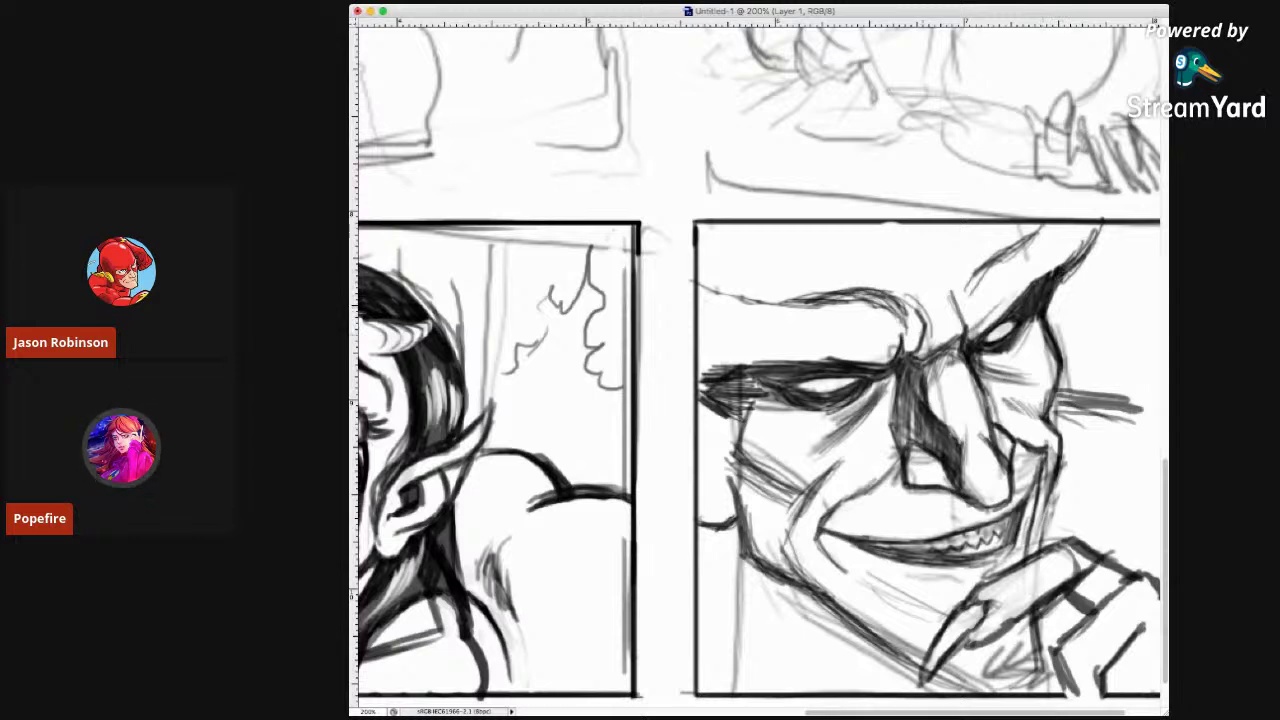
Redraw the left-hand cheekbone contour closer to the panel border and fill the gap beside it with black.
mouse_move(747, 420)
mouse_down()
mouse_move(750, 436)
mouse_move(760, 414)
mouse_up()
key(super+z)
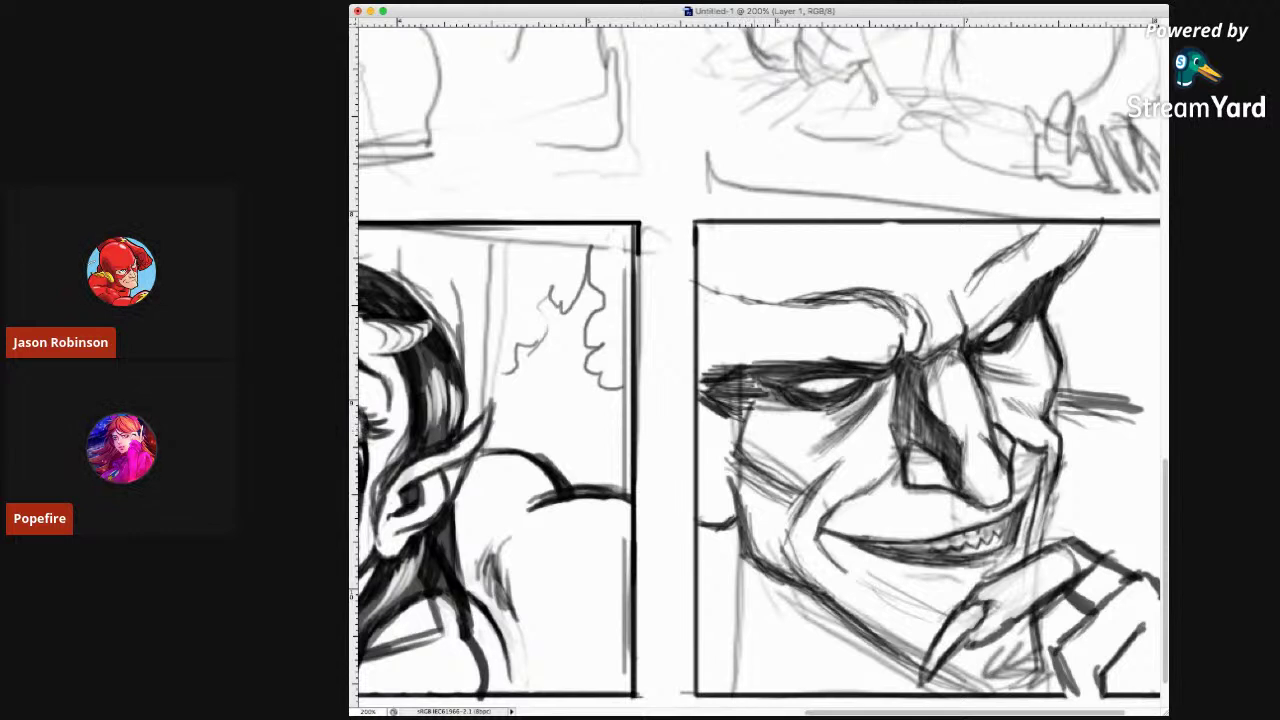
key(super+z)
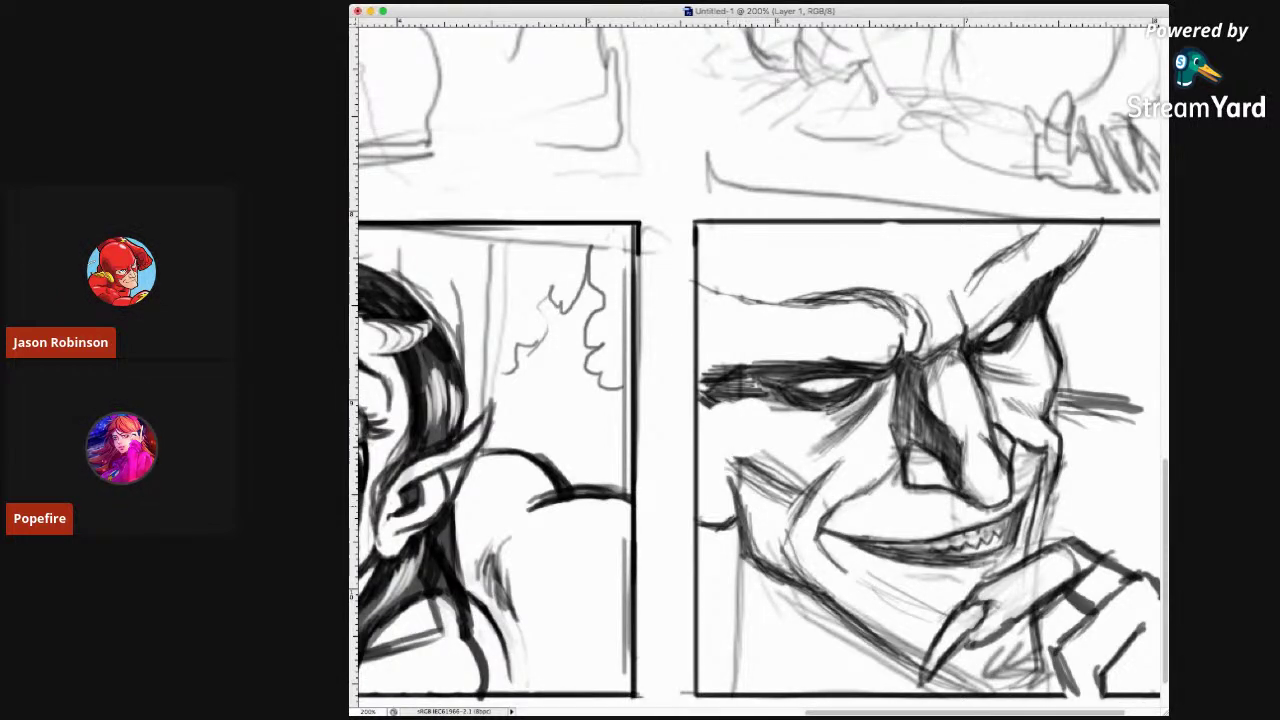
mouse_move(730, 399)
mouse_down()
mouse_move(708, 447)
mouse_move(780, 484)
mouse_up()
mouse_move(702, 450)
mouse_down()
mouse_move(786, 494)
mouse_move(734, 470)
mouse_up()
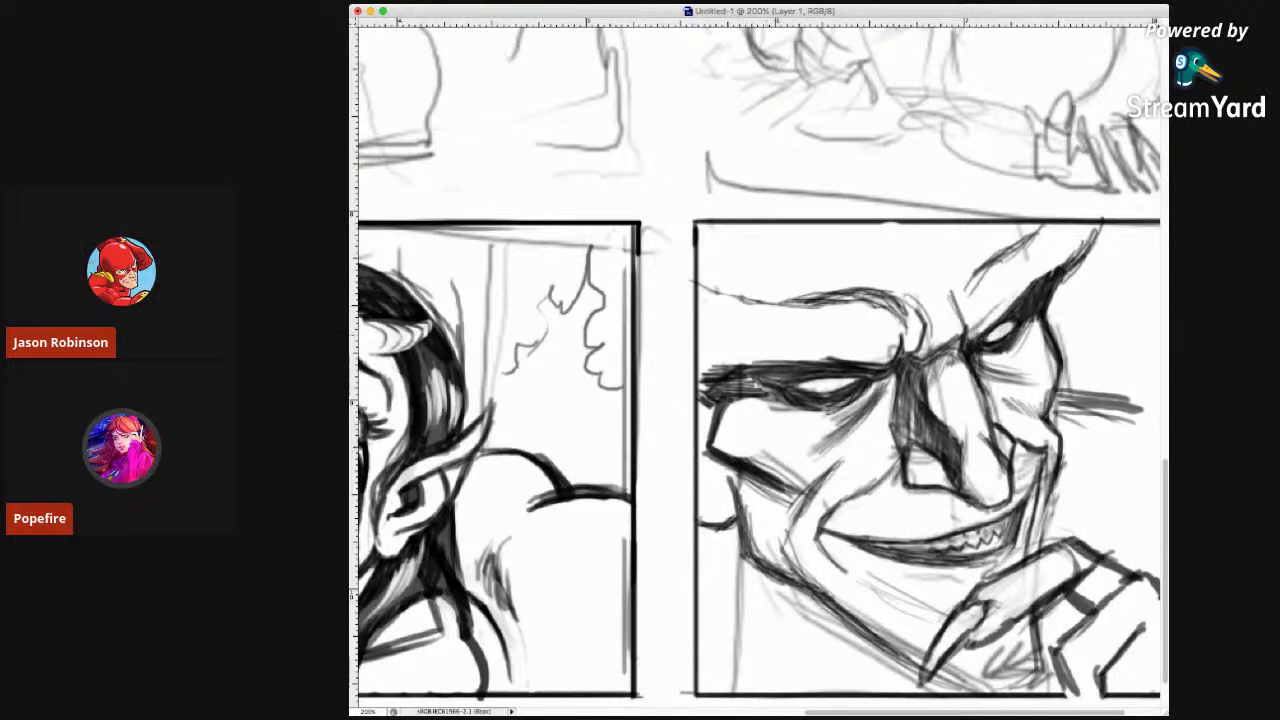
drag(716, 402, 698, 448)
mouse_move(706, 366)
mouse_down()
mouse_move(698, 414)
mouse_move(702, 386)
mouse_up()
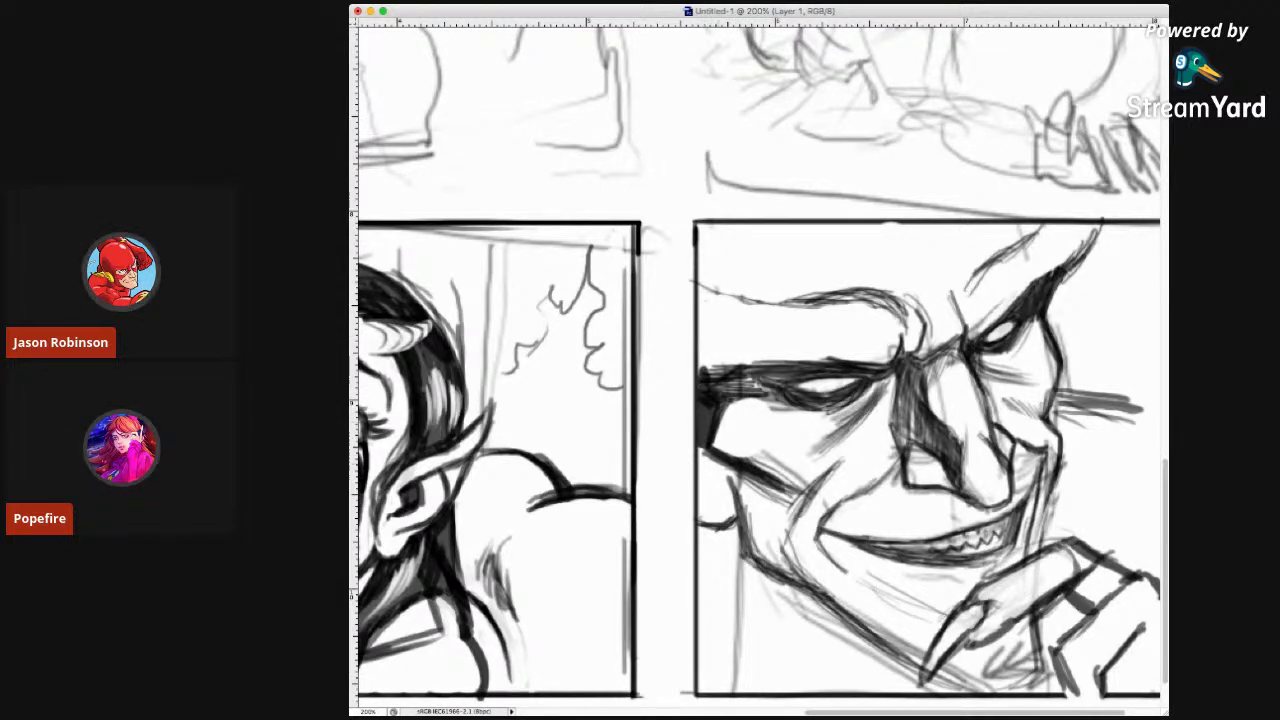
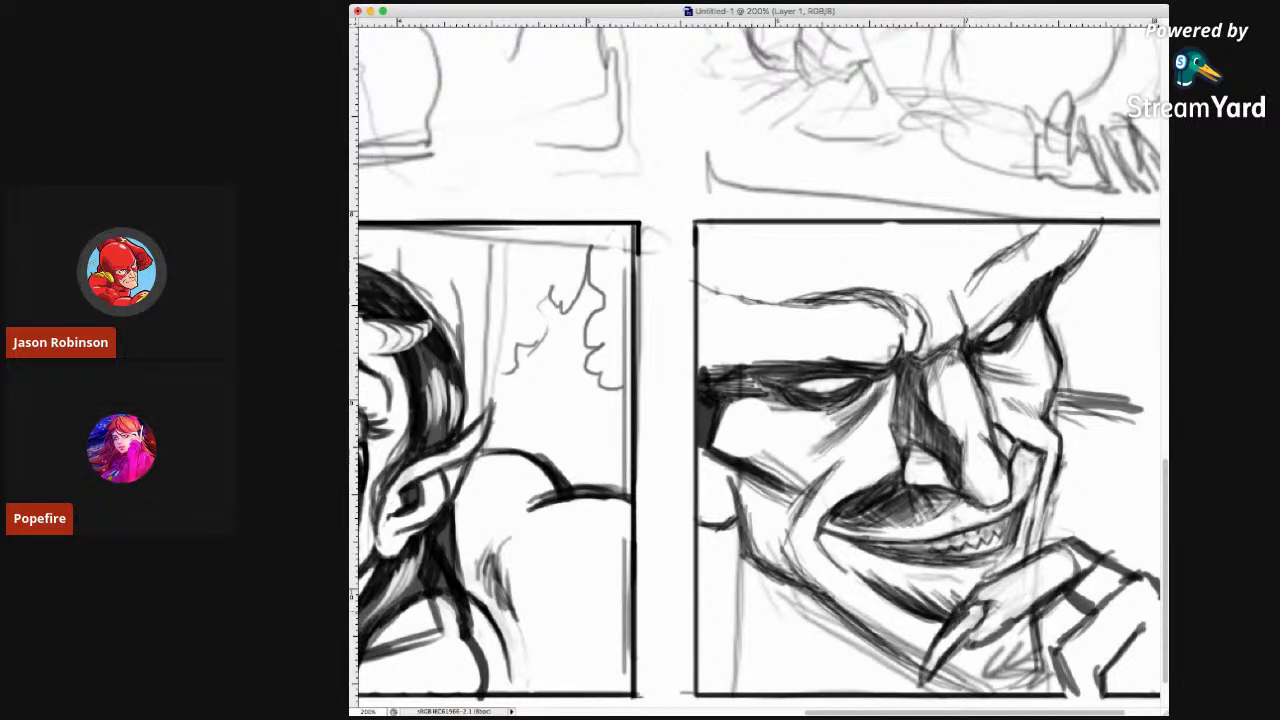
Darken the pointed fingertip at the chin and replace the shoulder guide lines with one bold curved line.
mouse_move(970, 616)
mouse_down()
mouse_move(920, 682)
mouse_move(934, 666)
mouse_up()
drag(968, 624, 938, 650)
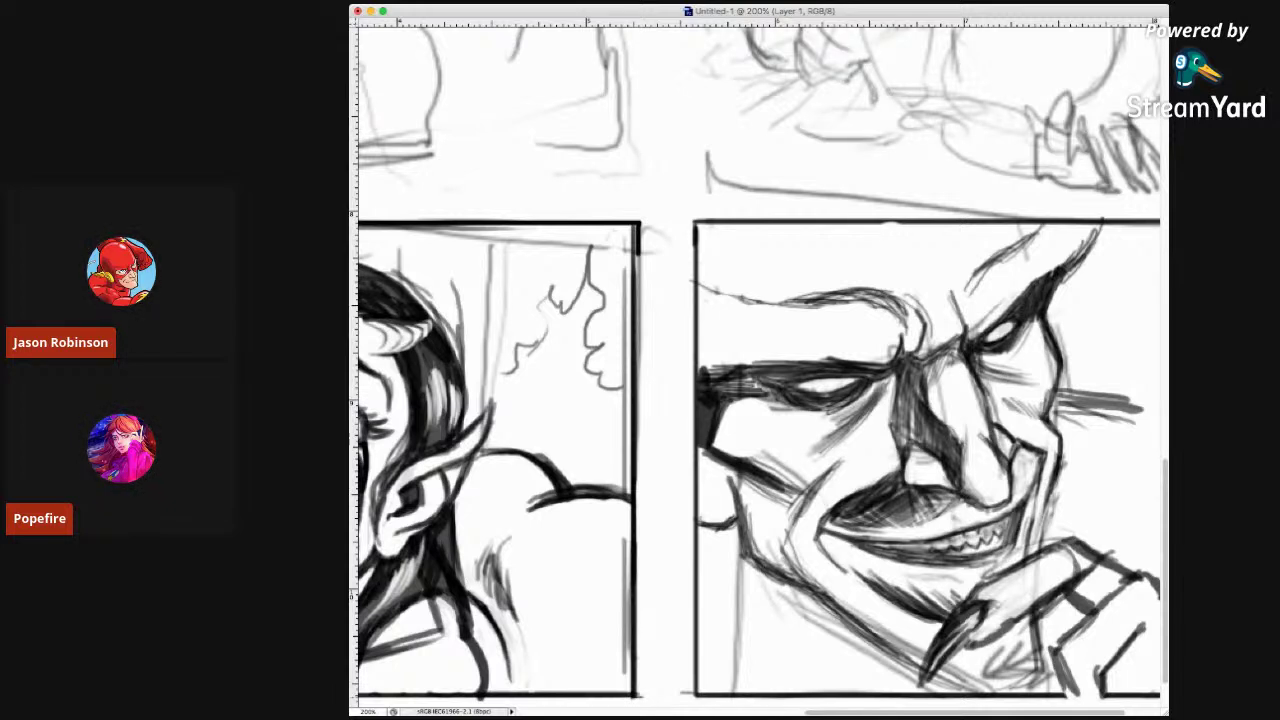
mouse_move(1136, 418)
mouse_down()
mouse_move(1056, 408)
mouse_move(1138, 406)
mouse_move(1100, 410)
mouse_up()
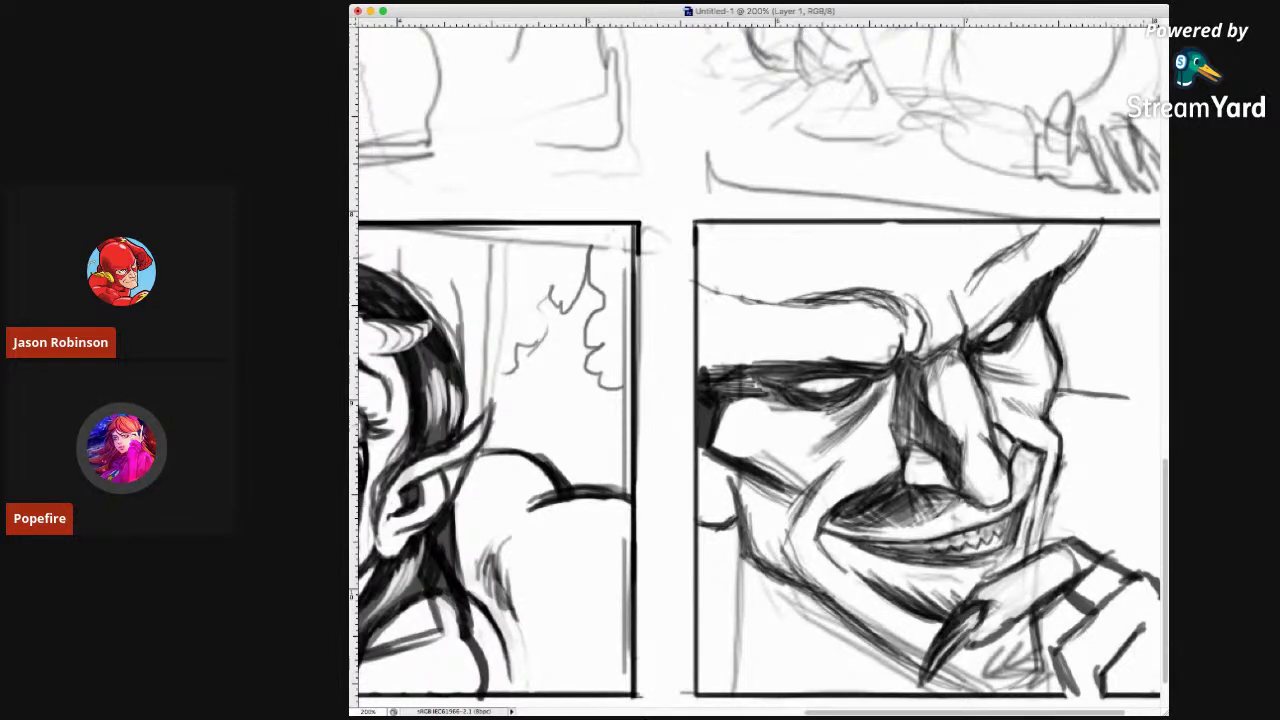
drag(1060, 380, 1158, 410)
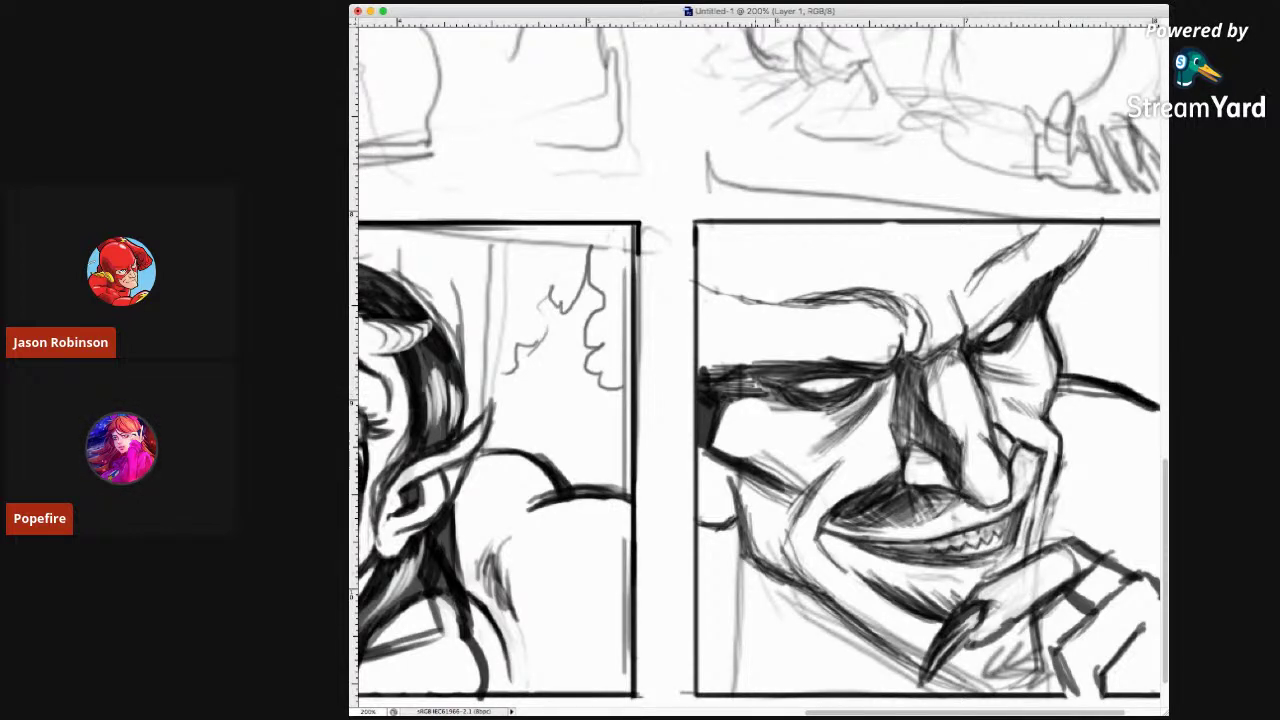
Outline the neck below the left-hand jaw and fill it with dark hatching.
mouse_move(862, 636)
mouse_down()
mouse_move(818, 674)
mouse_move(860, 656)
mouse_up()
mouse_move(734, 530)
mouse_down()
mouse_move(762, 650)
mouse_move(778, 688)
mouse_move(798, 690)
mouse_up()
mouse_move(742, 566)
mouse_down()
mouse_move(794, 586)
mouse_move(838, 626)
mouse_move(764, 646)
mouse_up()
mouse_move(856, 622)
mouse_down()
mouse_move(778, 662)
mouse_move(794, 678)
mouse_up()
drag(874, 642, 800, 690)
drag(862, 664, 810, 694)
mouse_move(864, 610)
mouse_down()
mouse_move(814, 640)
mouse_move(820, 628)
mouse_up()
drag(874, 616, 838, 640)
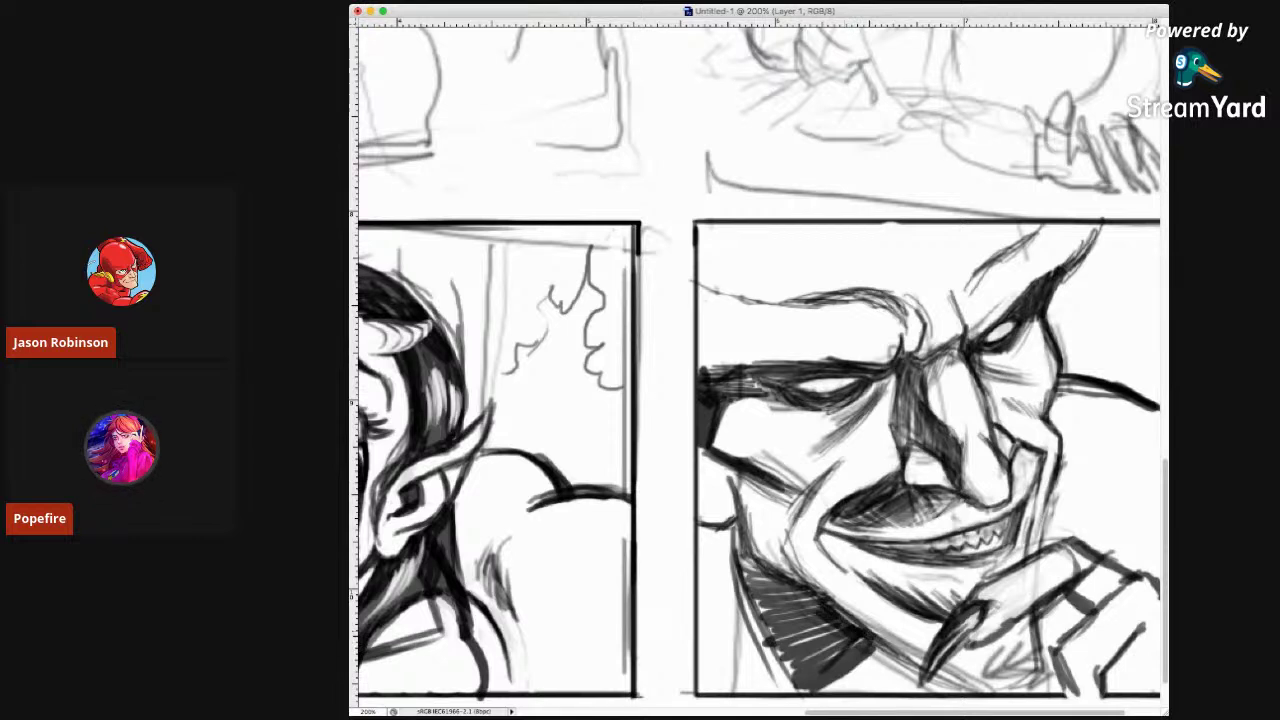
Thicken the neck's outer edge and deepen the hatched shadow under the jaw.
mouse_move(766, 538)
mouse_down()
mouse_move(736, 580)
mouse_move(736, 558)
mouse_move(740, 598)
mouse_up()
mouse_move(778, 606)
mouse_down()
mouse_move(730, 666)
mouse_move(740, 690)
mouse_up()
drag(796, 650, 770, 704)
drag(752, 580, 802, 680)
drag(778, 610, 820, 668)
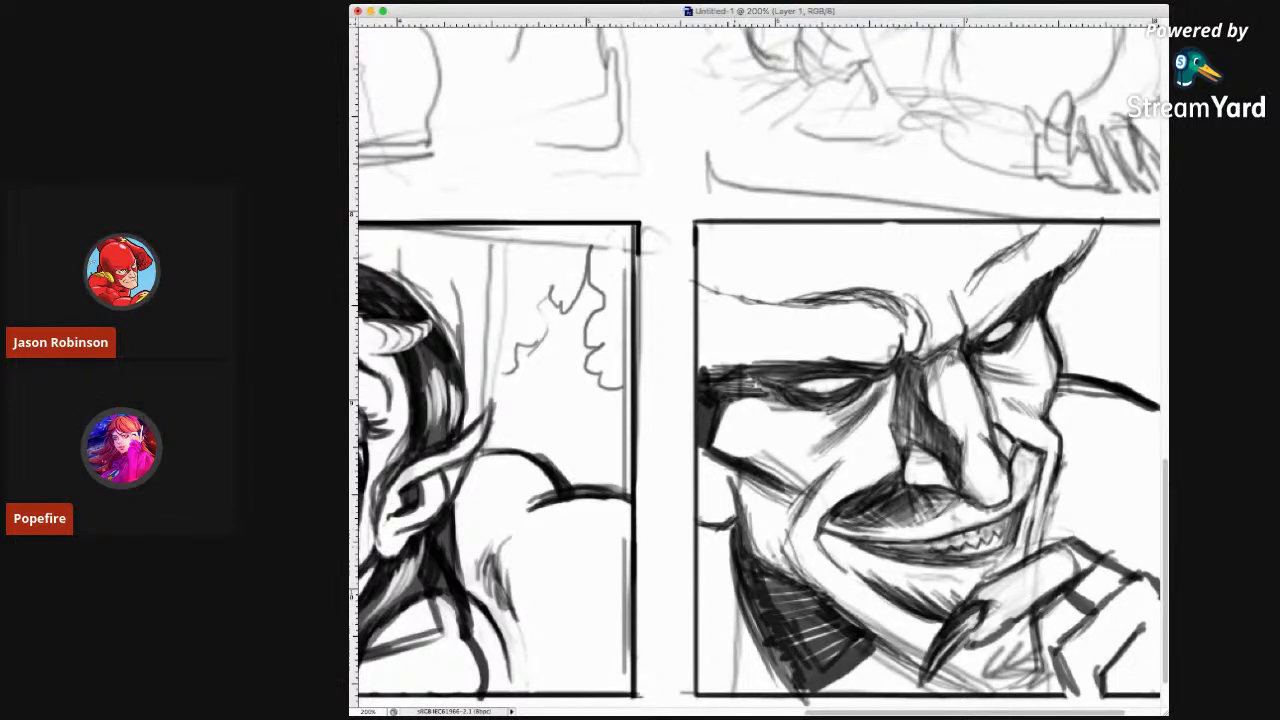
Fill a dark block between the neck and the panel's left border, just below the ear.
drag(738, 584, 698, 596)
mouse_move(730, 530)
mouse_down()
mouse_move(722, 586)
mouse_move(696, 586)
mouse_move(696, 600)
mouse_up()
drag(700, 552, 694, 594)
mouse_move(710, 524)
mouse_down()
mouse_move(700, 556)
mouse_move(710, 542)
mouse_up()
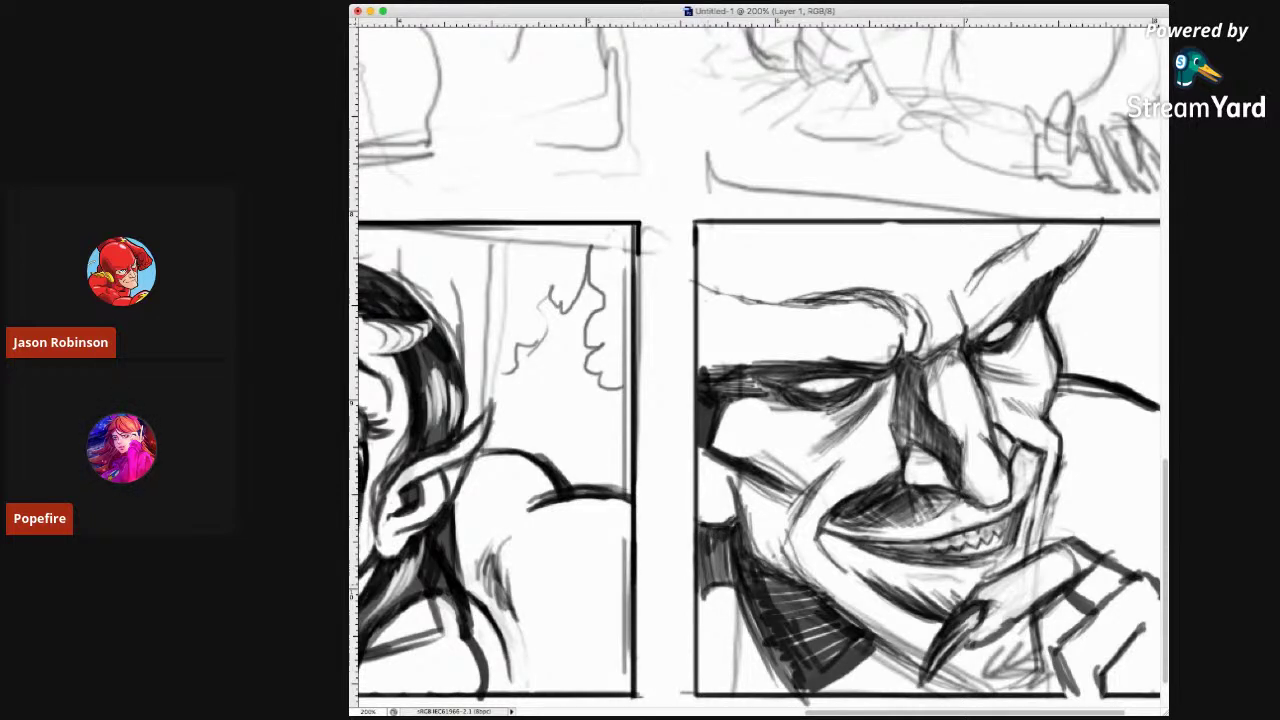
Draw a rounded shoulder contour in the panel's lower-left corner below the dark block, undoing the last stroke.
drag(728, 584, 712, 590)
drag(736, 586, 716, 592)
mouse_move(744, 592)
mouse_down()
mouse_move(706, 587)
mouse_move(698, 670)
mouse_move(703, 648)
mouse_up()
drag(730, 648, 706, 692)
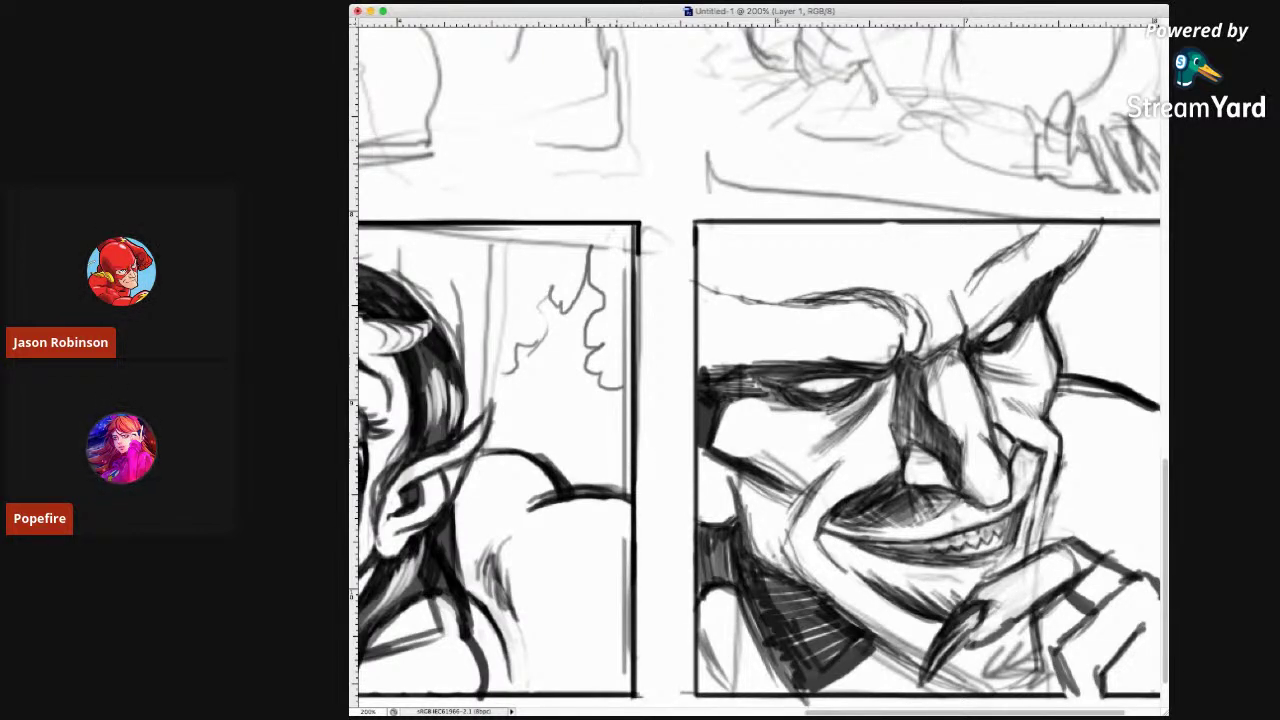
key(super+z)
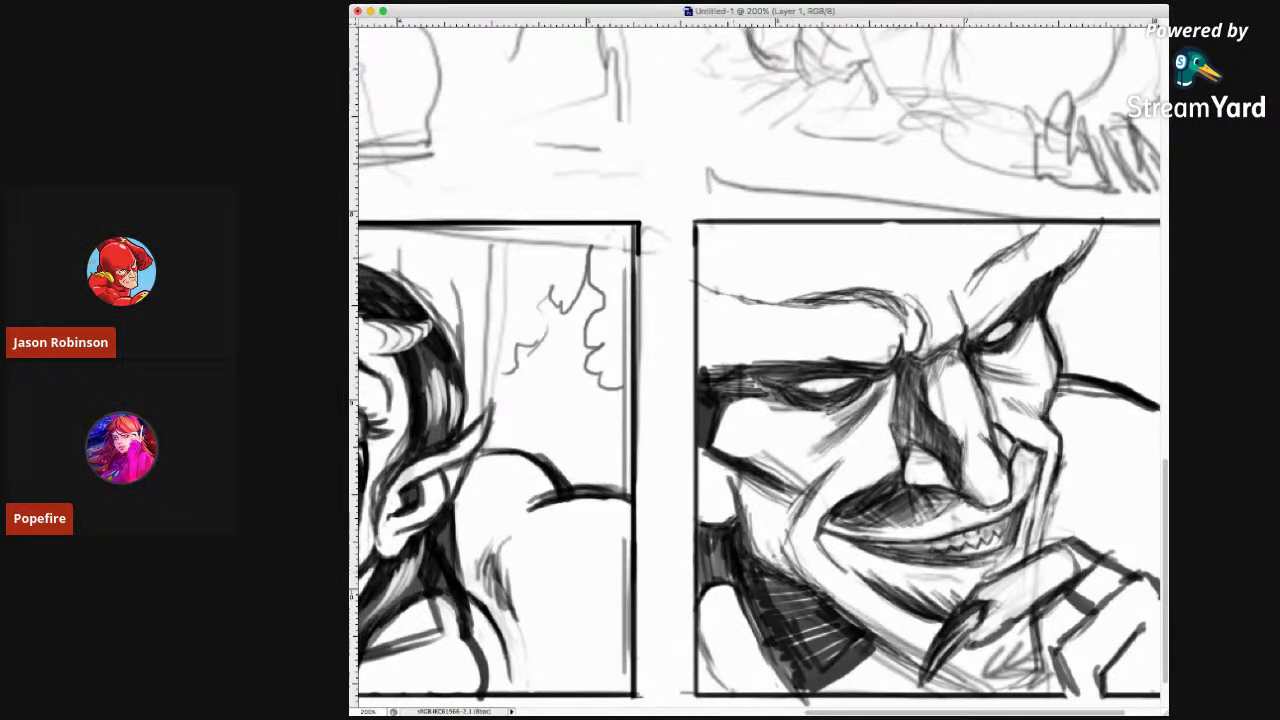
Fill the hatched neck shadow almost solid black and add curved hatching to the shoulder in the panel's lower-left corner.
mouse_move(756, 570)
mouse_down()
mouse_move(858, 626)
mouse_move(864, 644)
mouse_up()
mouse_move(800, 600)
mouse_down()
mouse_move(860, 650)
mouse_move(828, 656)
mouse_up()
mouse_move(756, 600)
mouse_down()
mouse_move(816, 684)
mouse_move(780, 664)
mouse_up()
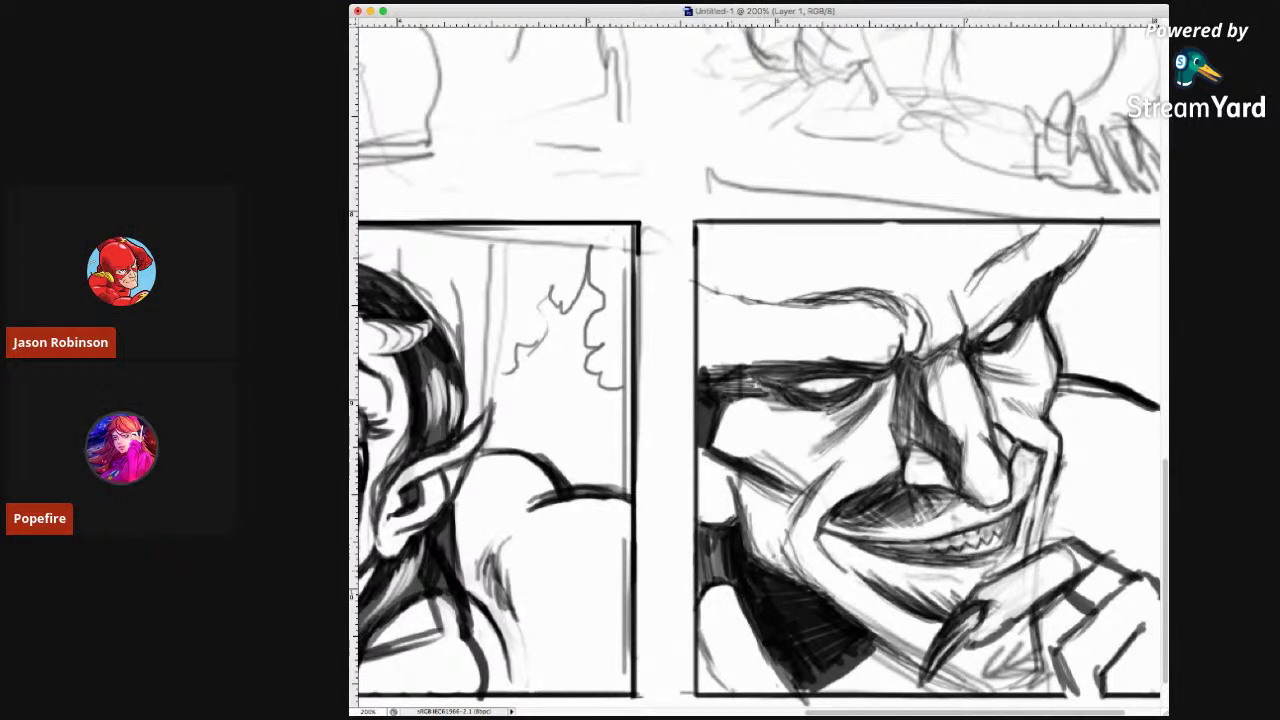
mouse_move(730, 578)
mouse_down()
mouse_move(700, 606)
mouse_move(712, 660)
mouse_up()
drag(740, 602, 716, 678)
drag(742, 624, 720, 660)
drag(746, 614, 722, 650)
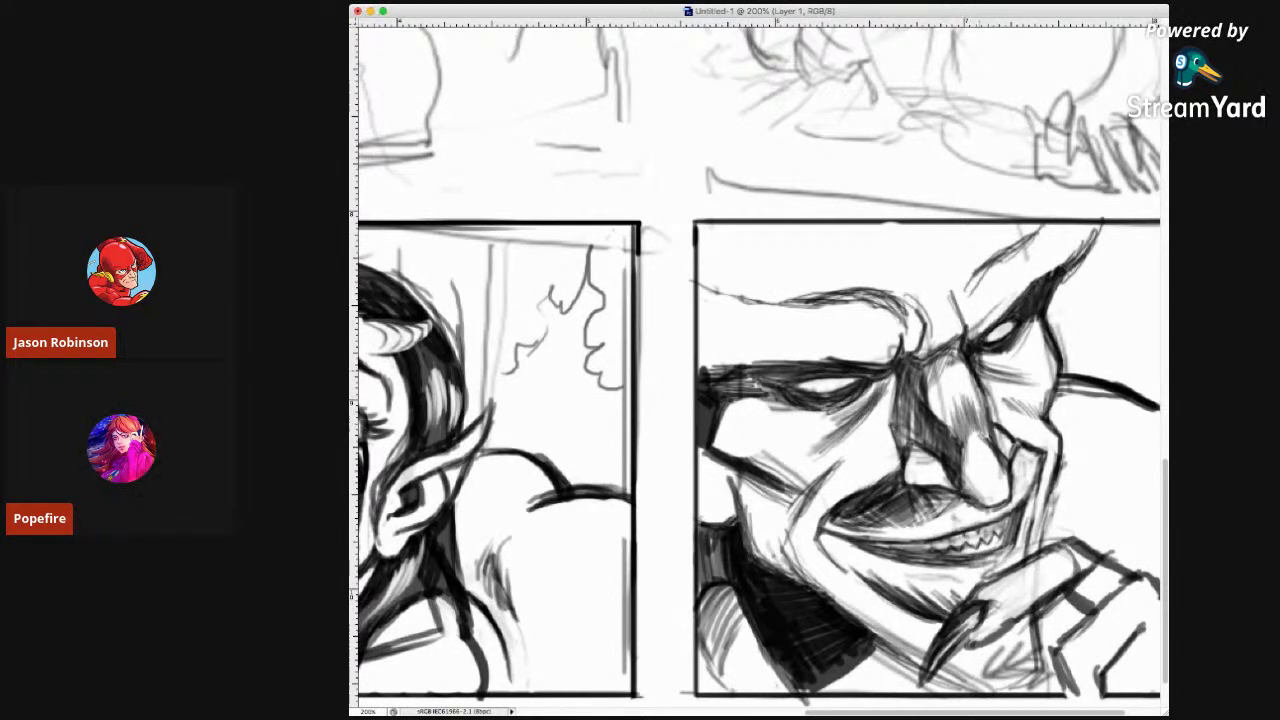
Fill the tapered shape above the right-hand brow with black and thicken the left-hand end of the brow ridge line.
mouse_move(975, 272)
mouse_down()
mouse_move(1005, 232)
mouse_move(1040, 222)
mouse_move(1016, 222)
mouse_up()
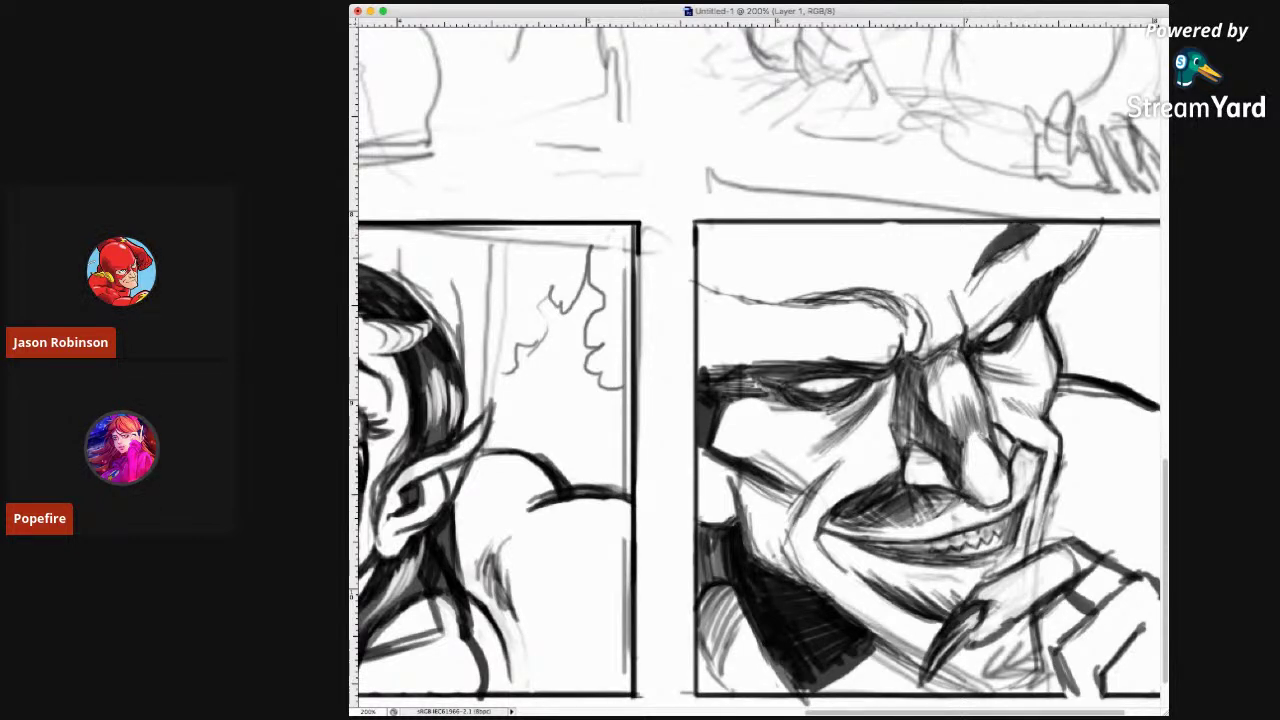
mouse_move(965, 288)
mouse_down()
mouse_move(998, 240)
mouse_move(977, 261)
mouse_move(1028, 231)
mouse_up()
drag(1028, 235, 1041, 225)
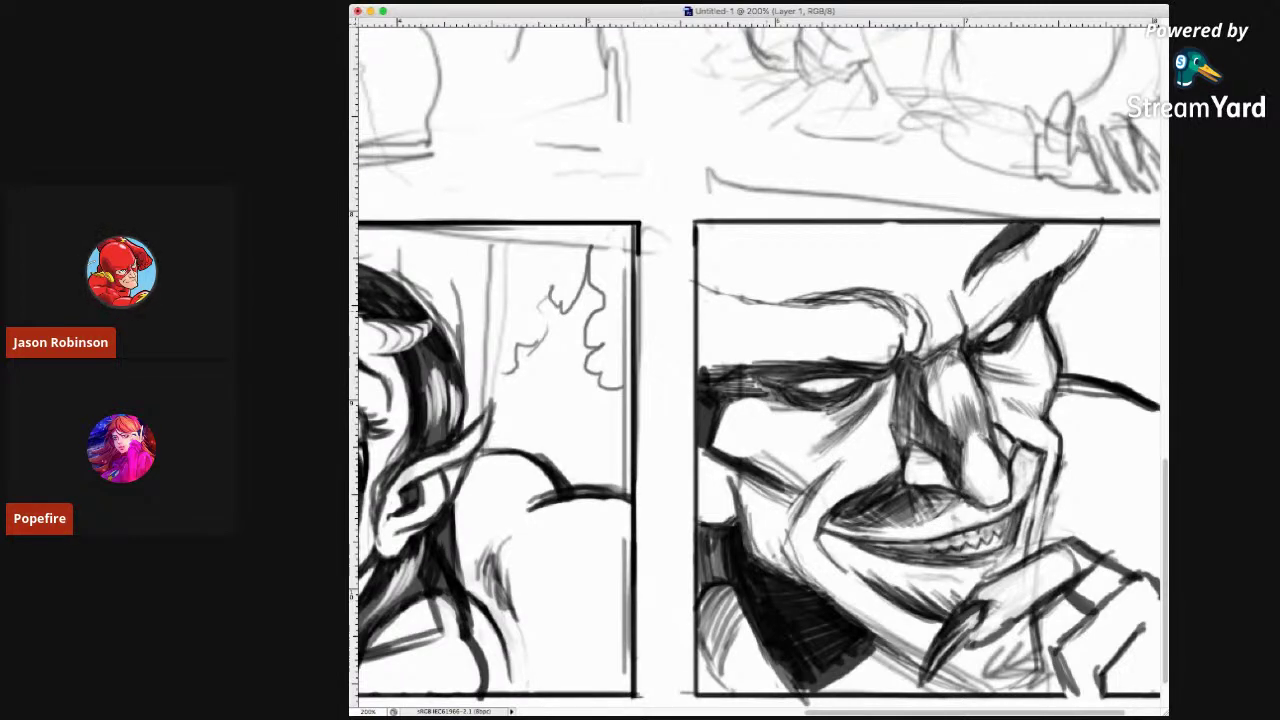
drag(698, 284, 778, 302)
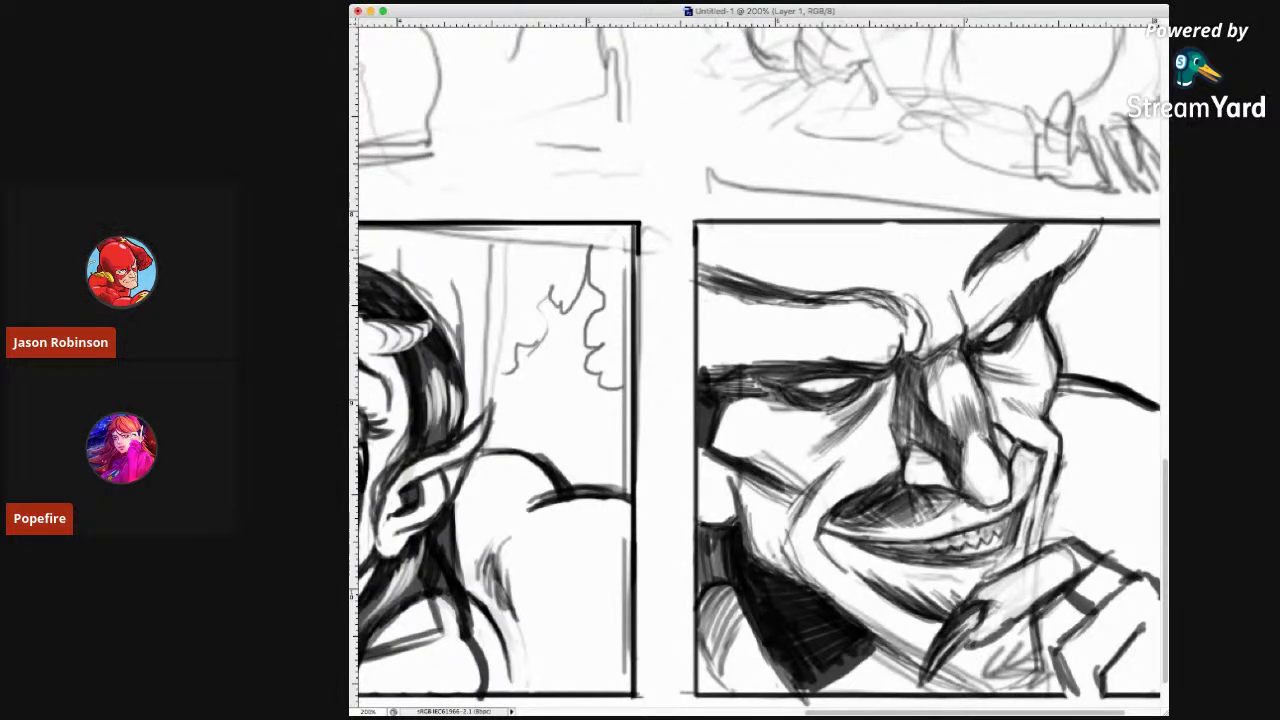
Draw long curved strands across the upper forehead to the panel's top border and add frown strokes at the nose bridge.
mouse_move(790, 271)
mouse_down()
mouse_move(852, 252)
mouse_move(938, 254)
mouse_move(966, 228)
mouse_move(1016, 222)
mouse_up()
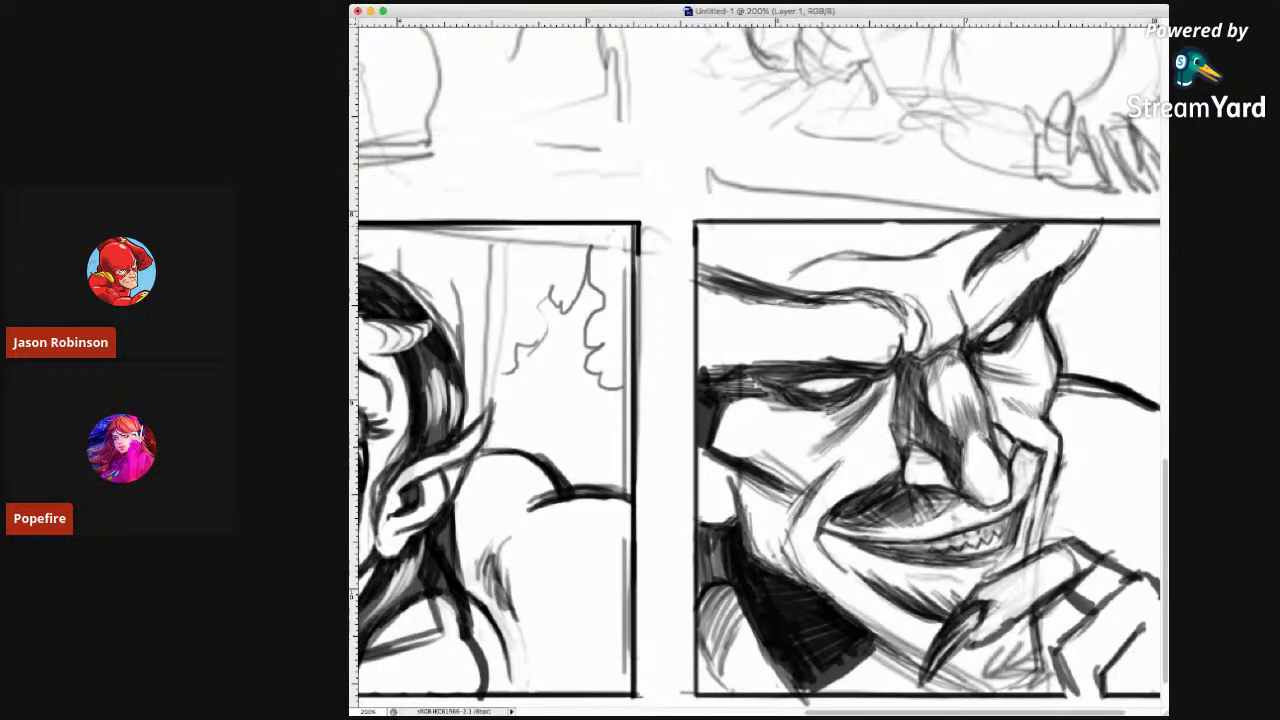
mouse_move(794, 273)
mouse_down()
mouse_move(778, 287)
mouse_move(790, 236)
mouse_up()
mouse_move(752, 276)
mouse_down()
mouse_move(794, 234)
mouse_move(782, 244)
mouse_move(934, 226)
mouse_up()
mouse_move(738, 247)
mouse_down()
mouse_move(762, 224)
mouse_move(712, 223)
mouse_up()
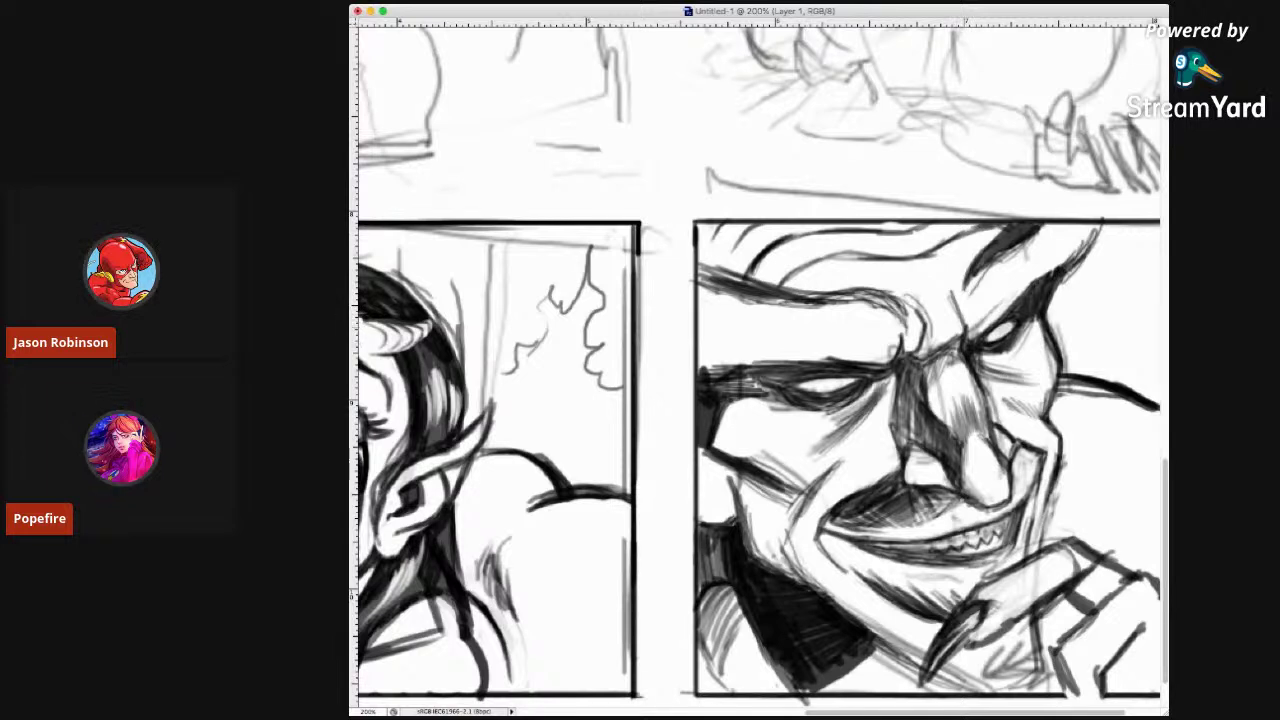
drag(970, 318, 970, 282)
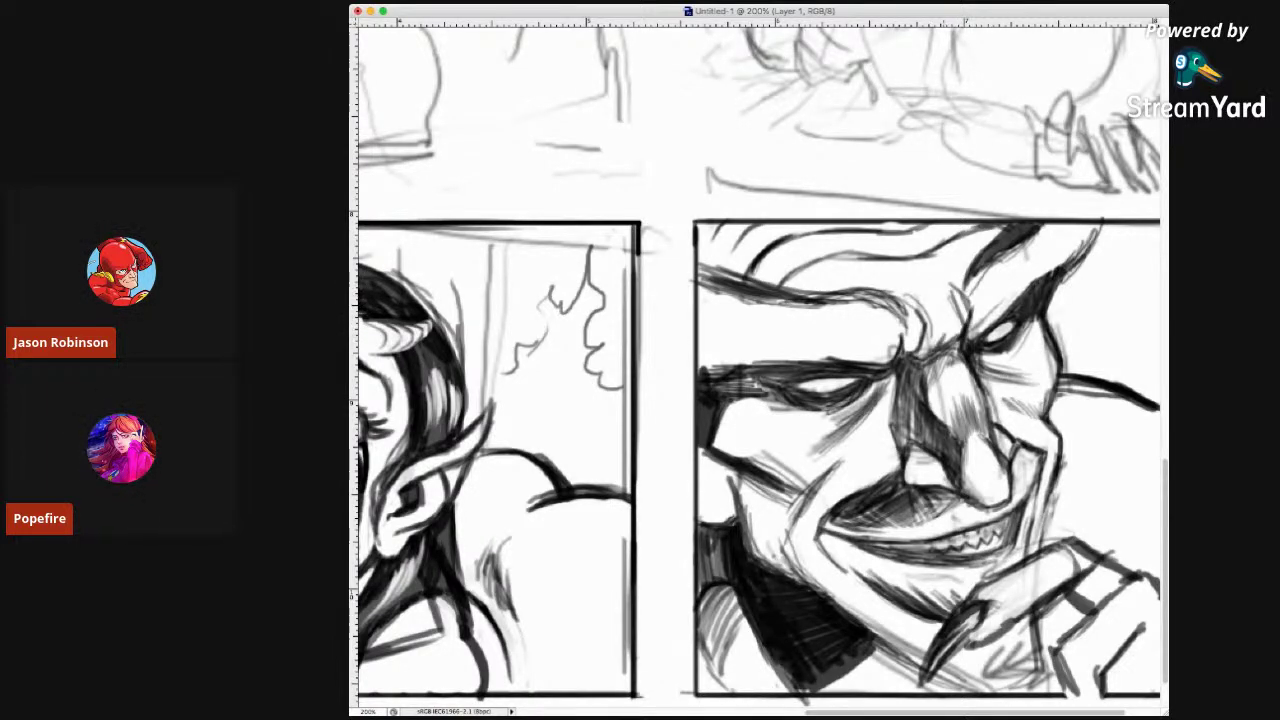
mouse_move(932, 353)
mouse_down()
mouse_move(911, 364)
mouse_move(900, 386)
mouse_move(918, 392)
mouse_move(906, 402)
mouse_up()
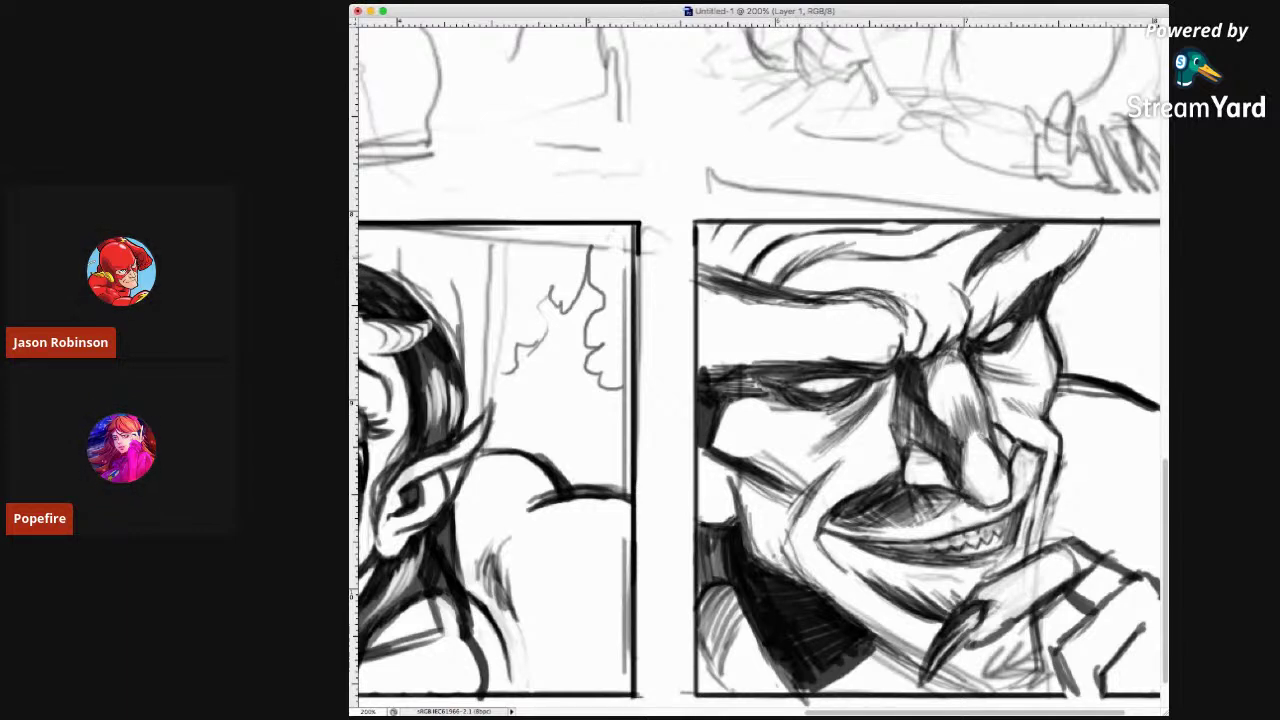
Thicken the curved strands above the forehead into tapered black shapes, including the short ones in the upper-left corner.
drag(888, 256, 978, 226)
mouse_move(748, 275)
mouse_down()
mouse_move(792, 226)
mouse_move(924, 223)
mouse_up()
mouse_move(882, 230)
mouse_down()
mouse_move(918, 222)
mouse_move(904, 220)
mouse_up()
drag(732, 252, 758, 220)
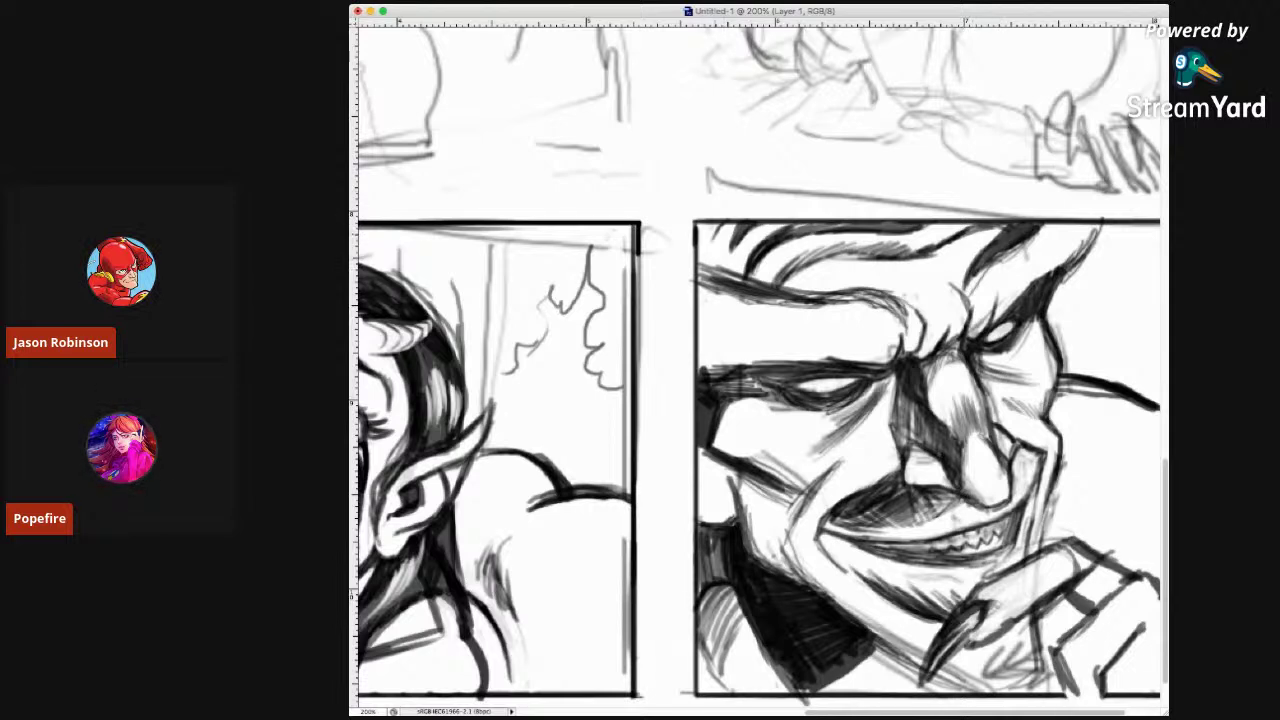
drag(719, 226, 709, 239)
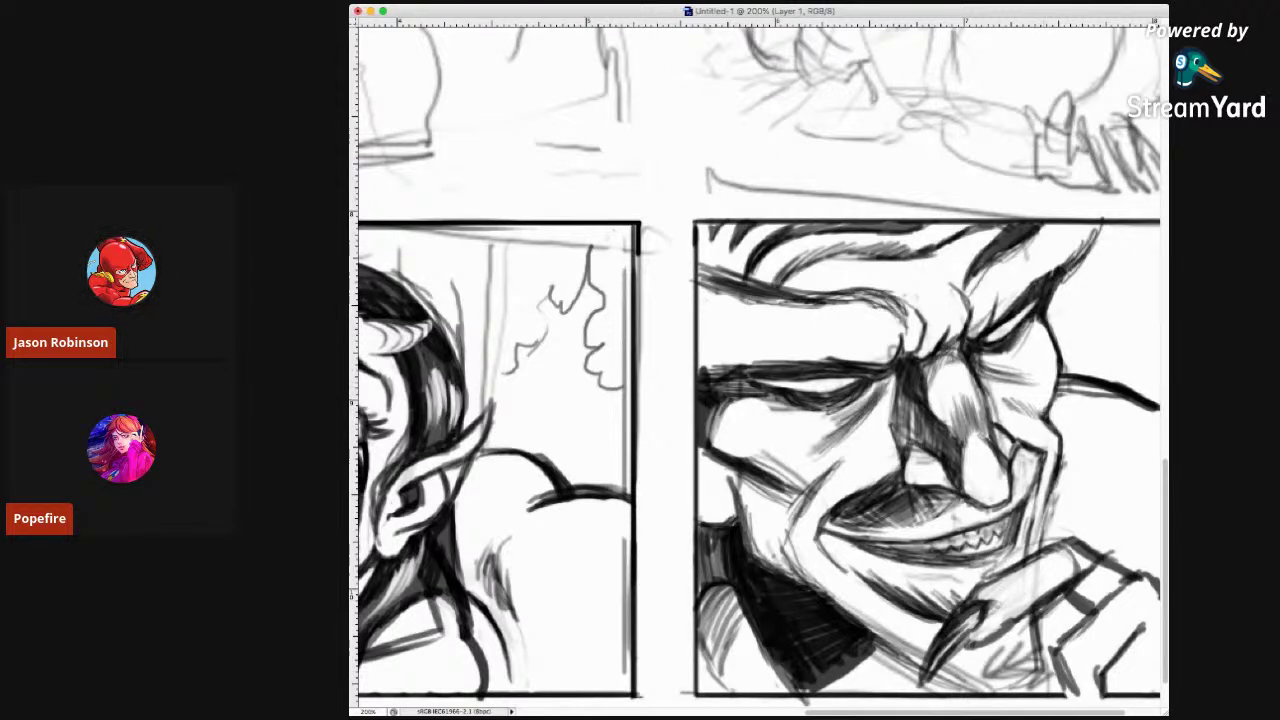
key(super+Tab)
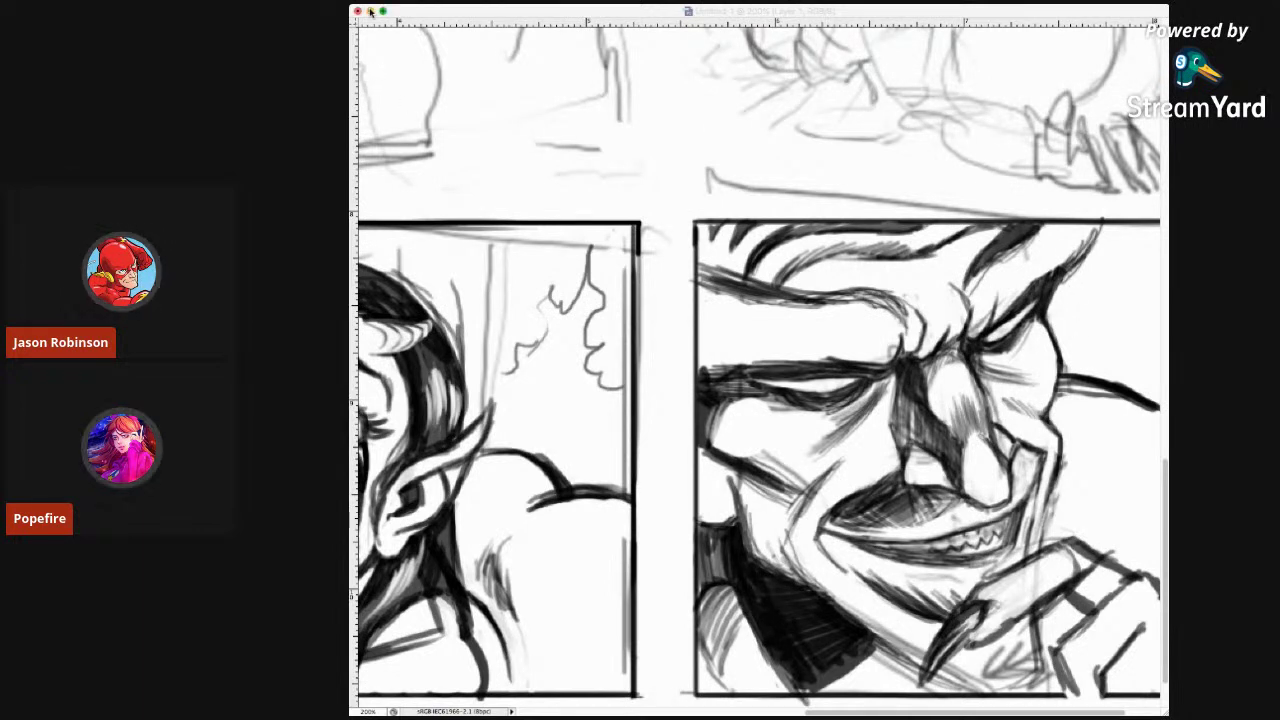
click(1083, 315)
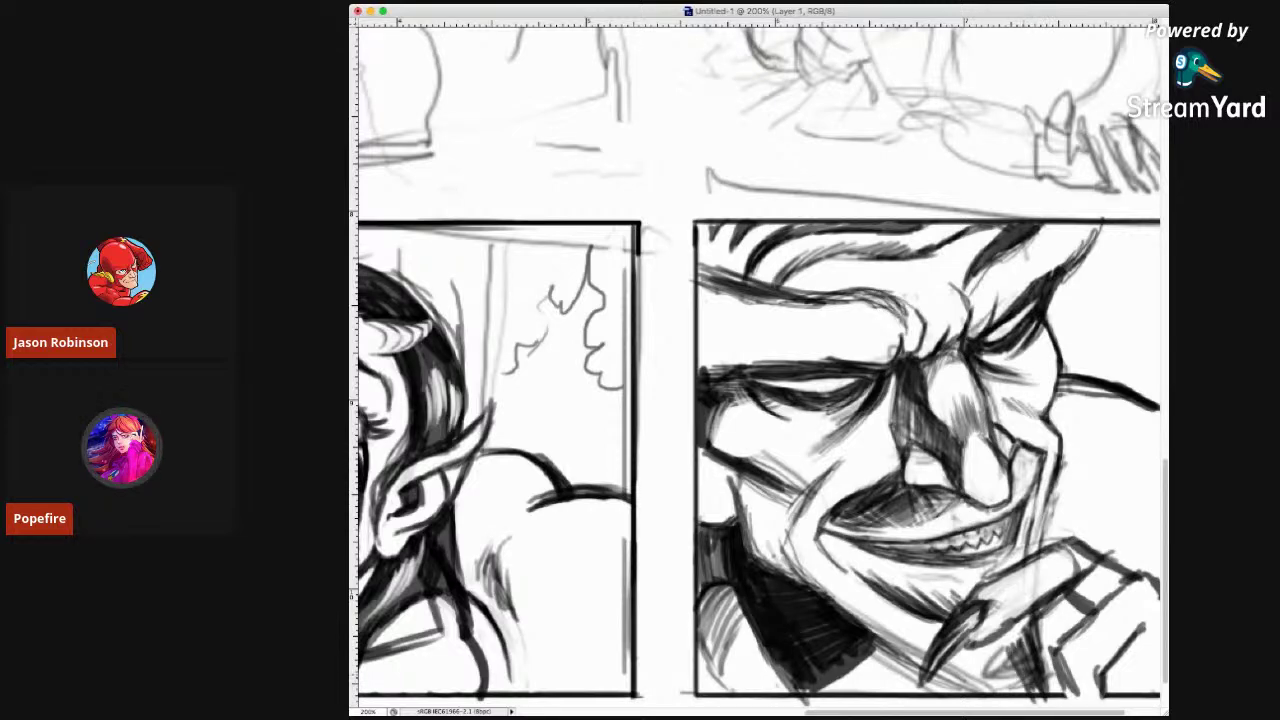
Hatch a dark shadow between the chin and the hand, running past the bottom border, and thicken the lower jaw line.
scroll(760, 366, down, 3)
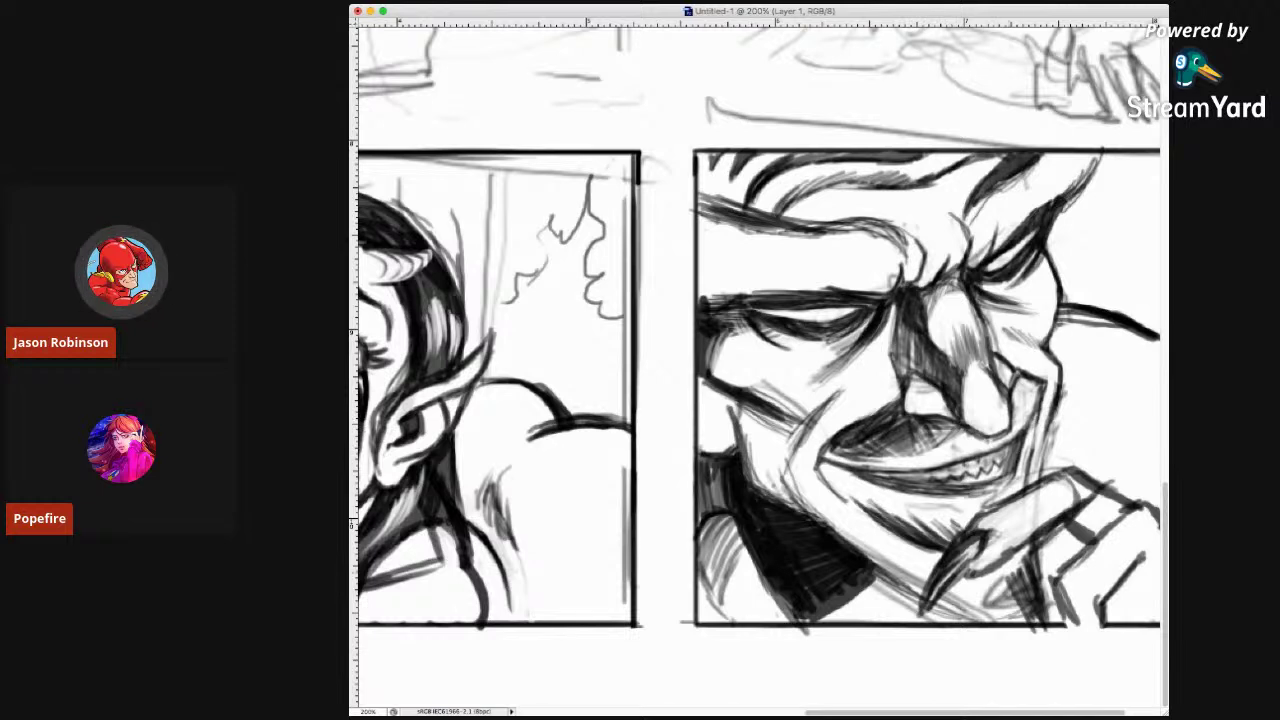
drag(950, 604, 1020, 650)
mouse_move(988, 586)
mouse_down()
mouse_move(1030, 662)
mouse_move(1052, 652)
mouse_up()
drag(1026, 578, 1056, 654)
drag(1040, 604, 1056, 654)
drag(1034, 568, 1056, 650)
mouse_move(1010, 600)
mouse_down()
mouse_move(1026, 658)
mouse_move(1014, 648)
mouse_up()
mouse_move(966, 600)
mouse_down()
mouse_move(1010, 654)
mouse_move(968, 622)
mouse_up()
drag(876, 566, 916, 598)
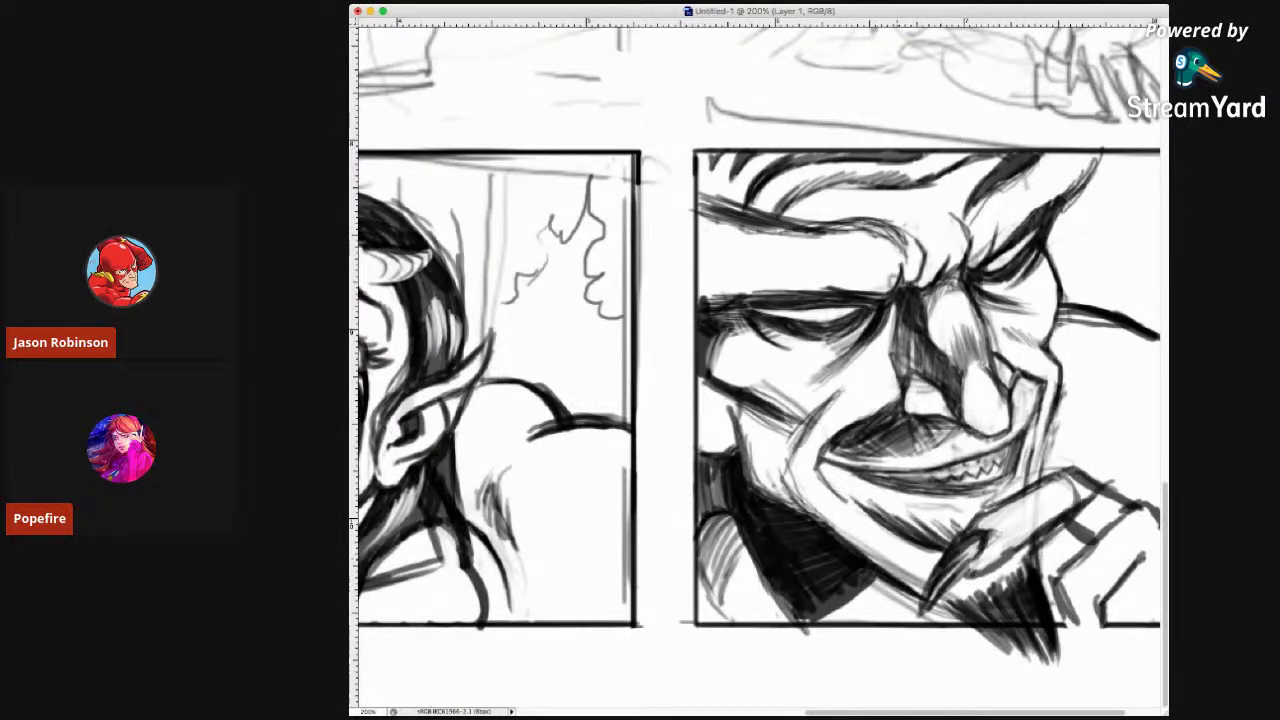
Fill the left part of the shadow below the claw with dense diagonal strokes reaching past the panel's bottom border.
drag(936, 602, 982, 650)
drag(934, 606, 992, 662)
drag(940, 608, 1002, 664)
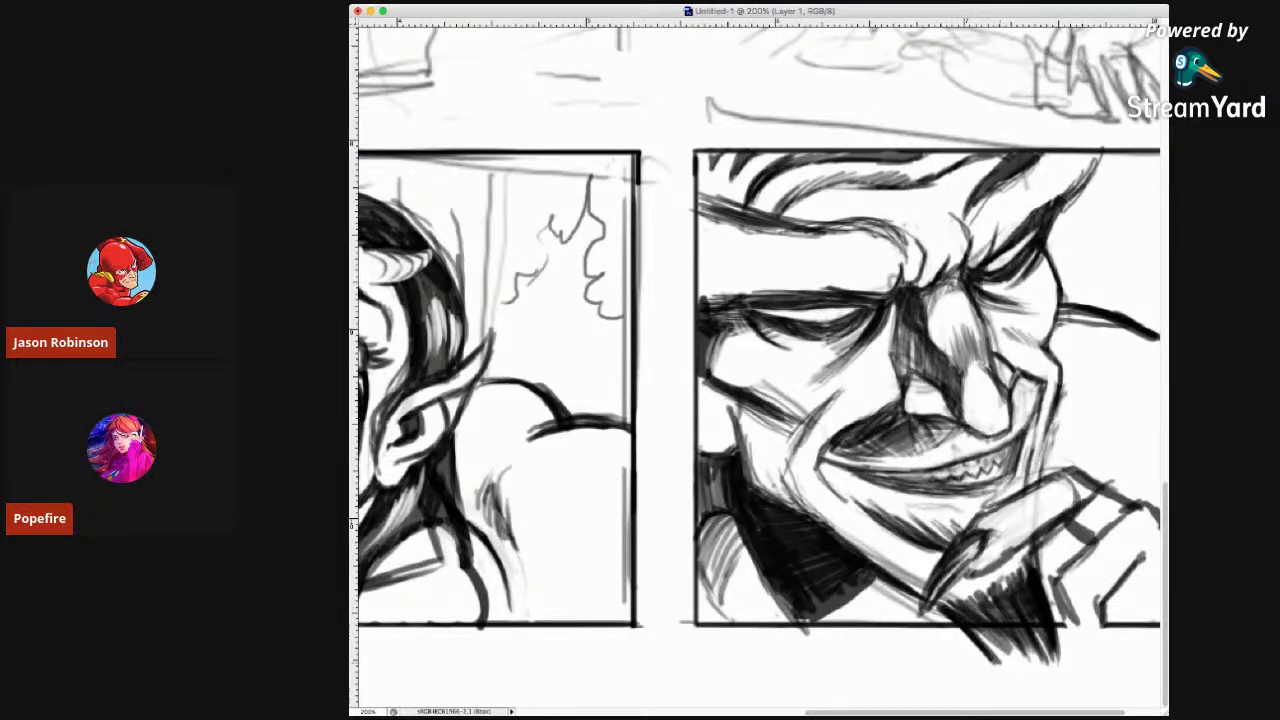
drag(944, 600, 970, 622)
mouse_move(974, 630)
mouse_down()
mouse_move(1006, 662)
mouse_move(1028, 658)
mouse_up()
drag(1014, 630, 1042, 658)
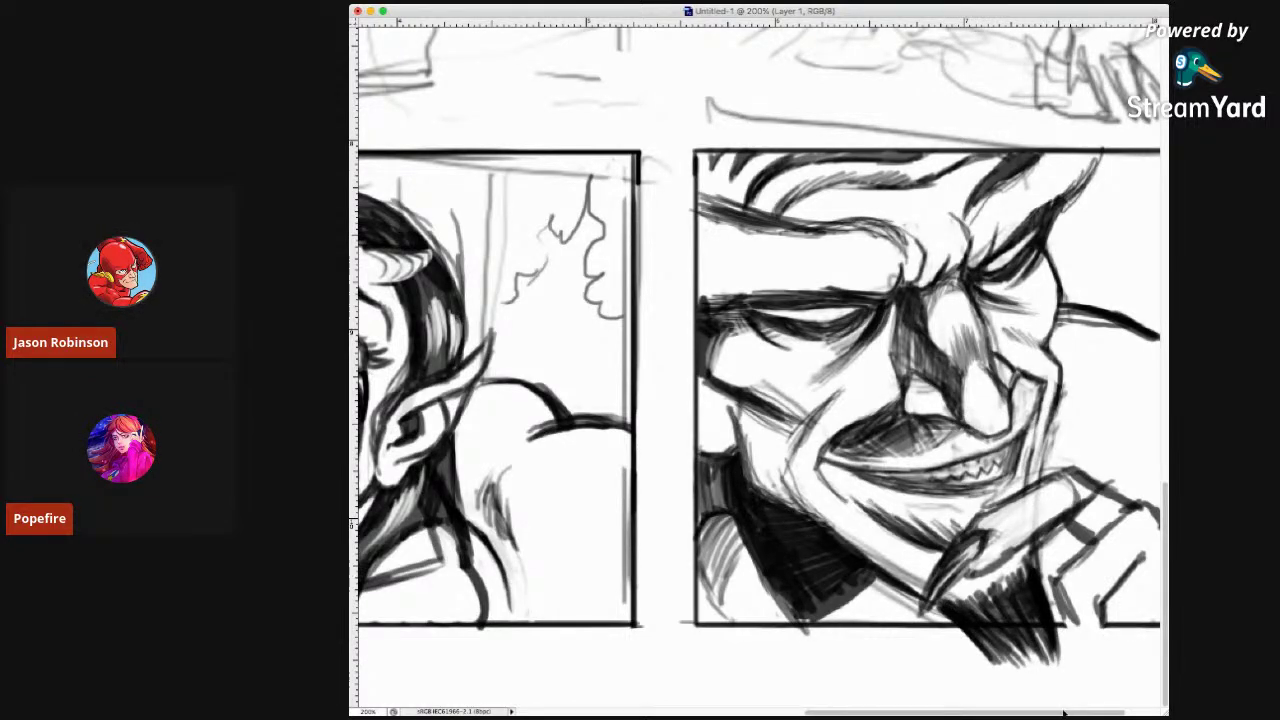
key(super+minus)
key(super+minus)
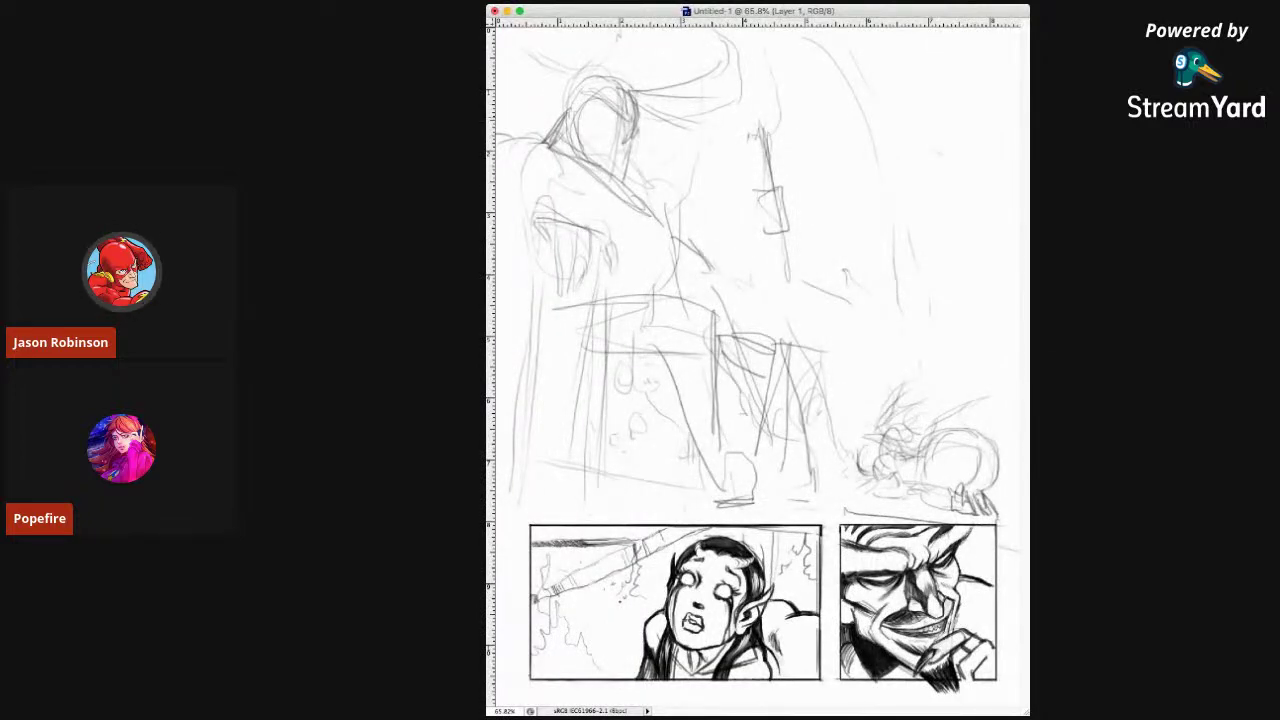
mouse_move(668, 106)
mouse_down()
mouse_move(560, 92)
mouse_move(666, 100)
mouse_up()
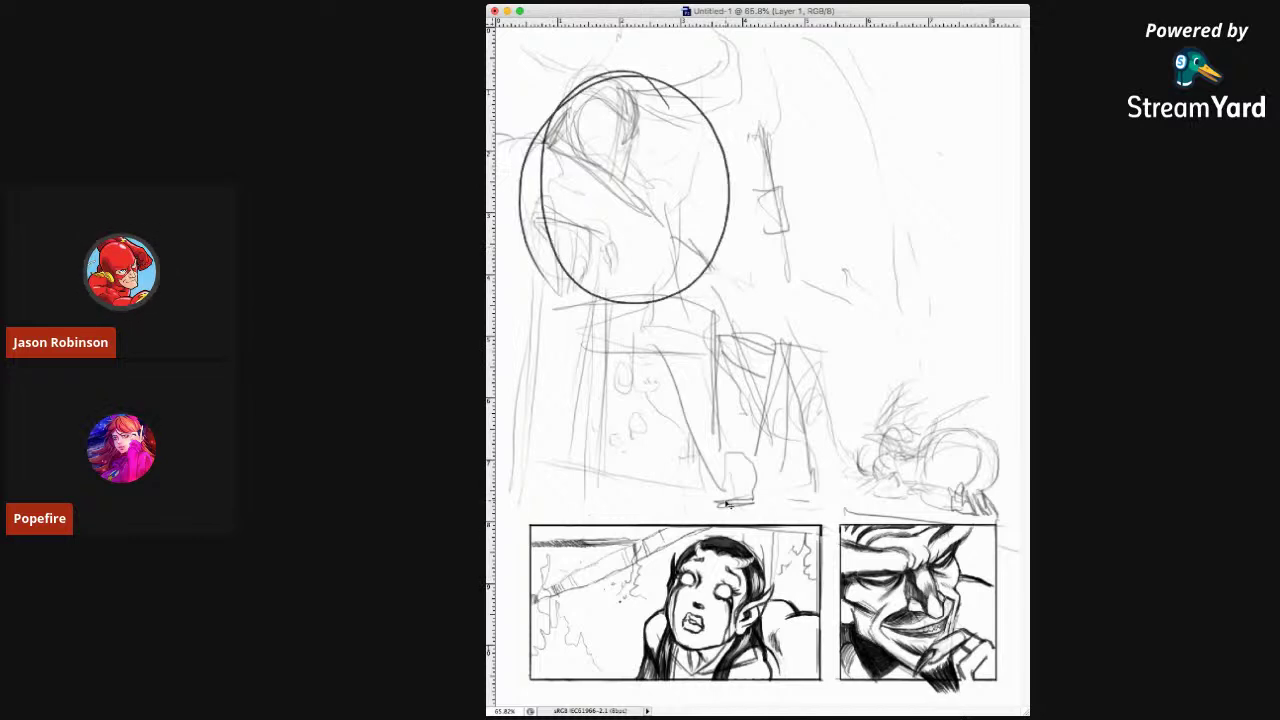
key(ctrl+z)
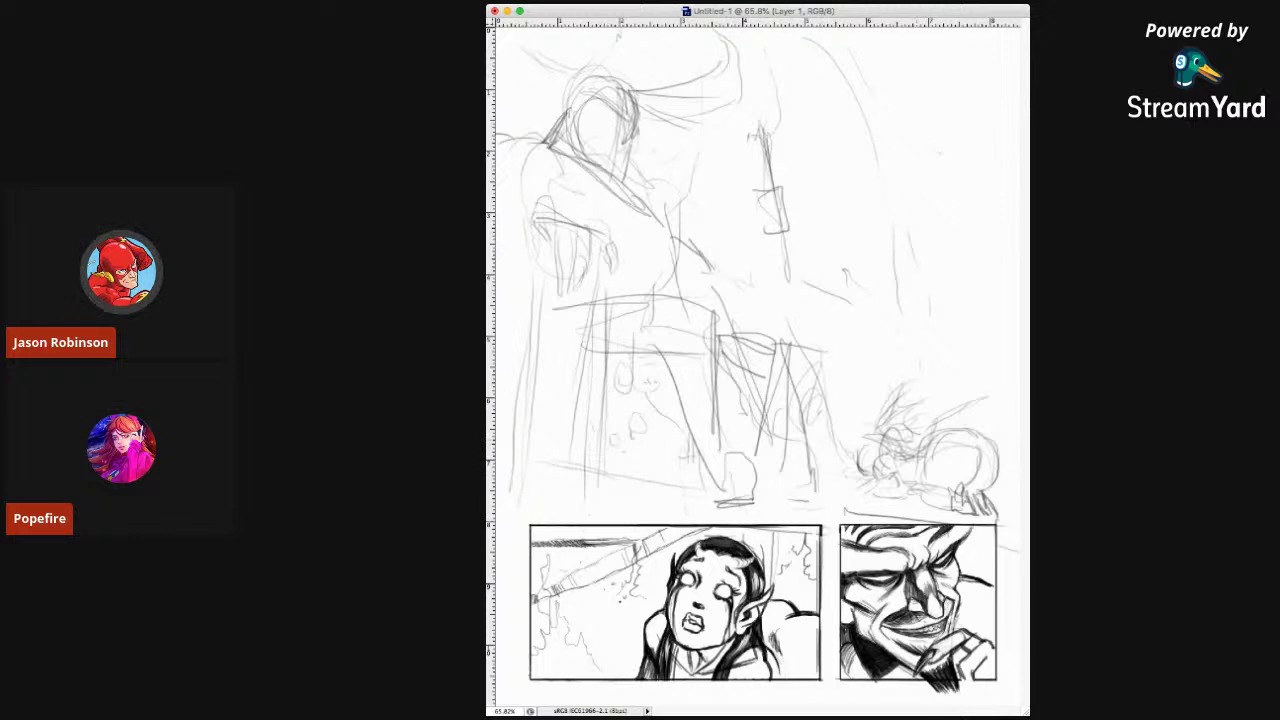
mouse_move(960, 404)
mouse_down()
mouse_move(996, 480)
mouse_move(822, 510)
mouse_move(756, 550)
mouse_up()
drag(780, 506, 762, 552)
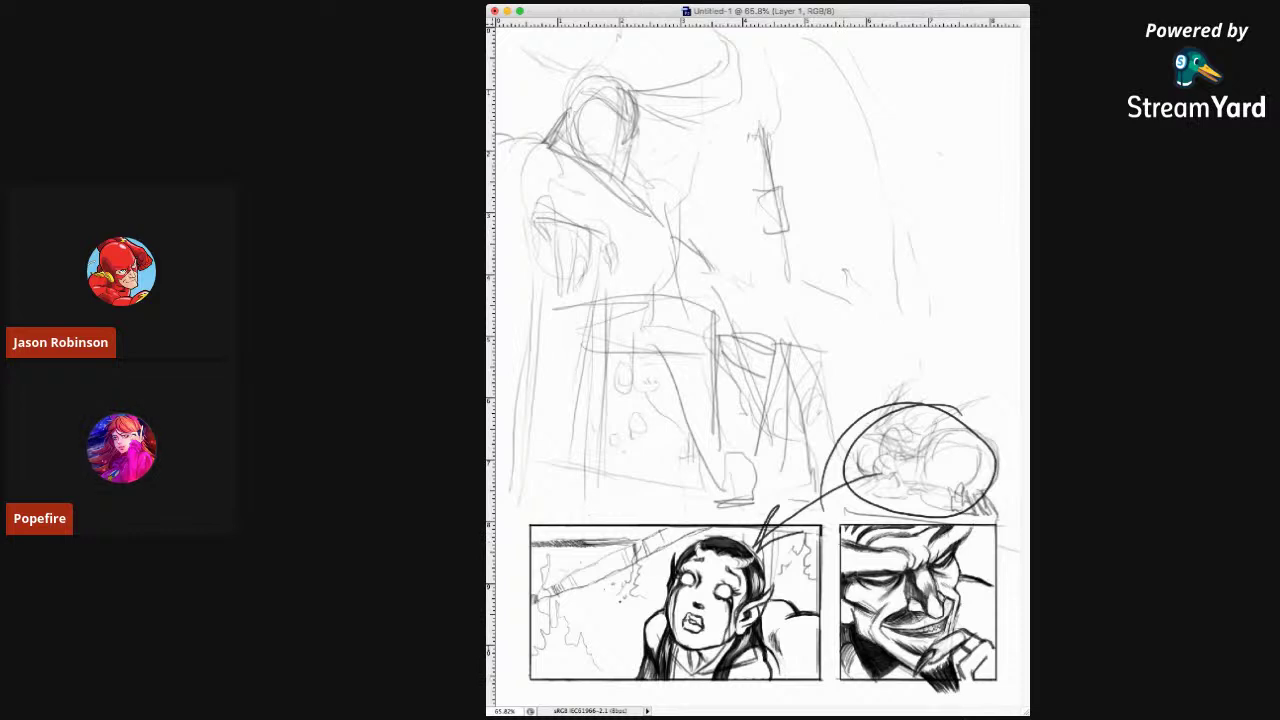
key(ctrl+z)
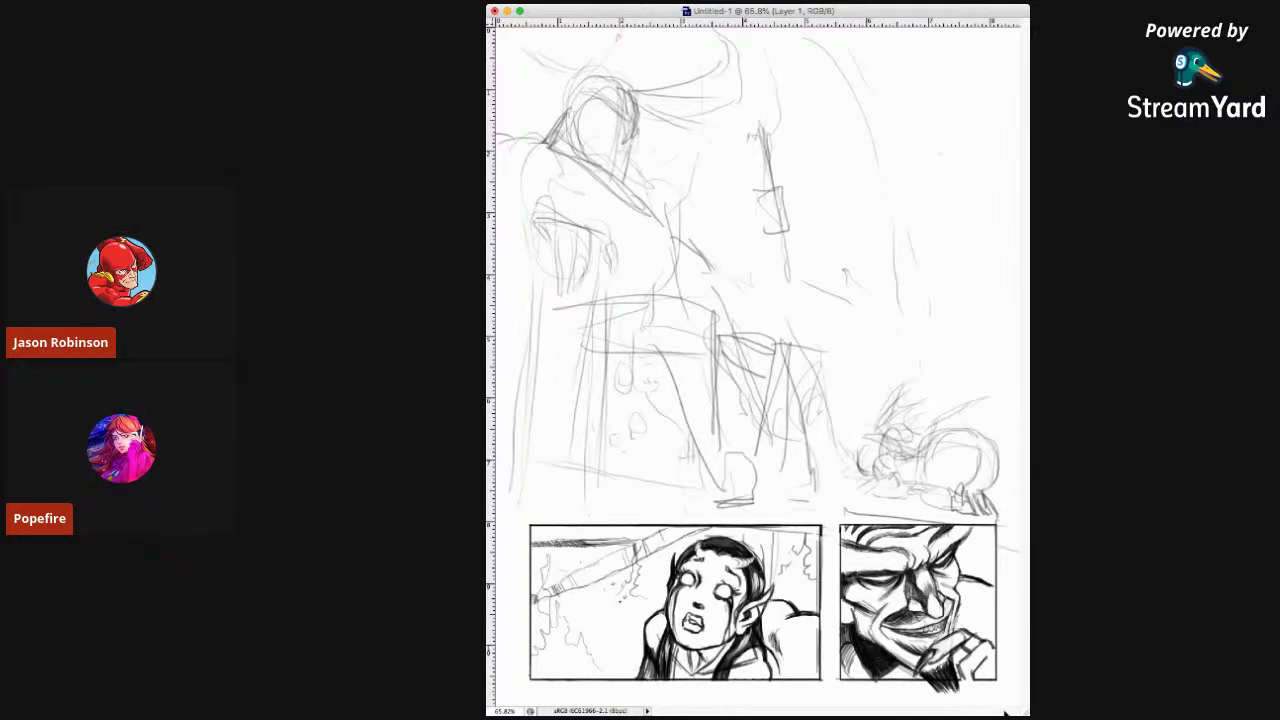
Clear the strokes that spill below the grinning man's panel border by selecting and deleting those areas.
drag(1026, 712, 1234, 704)
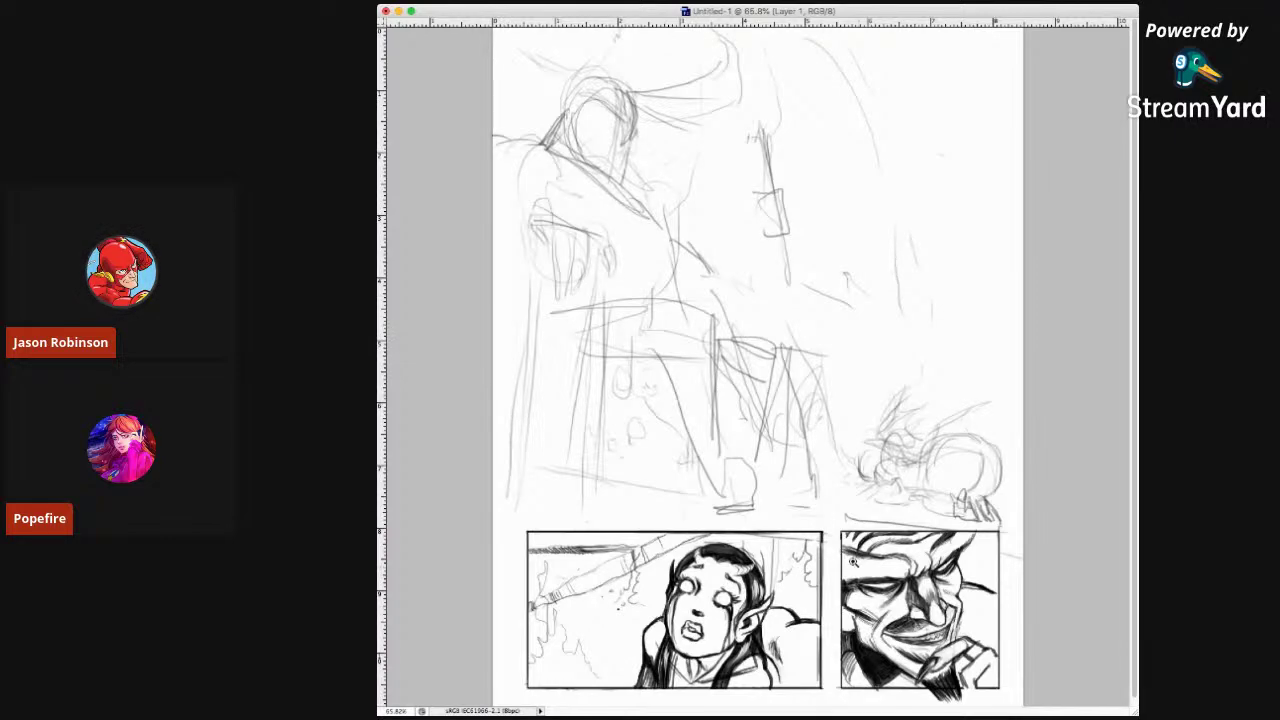
click(1010, 680)
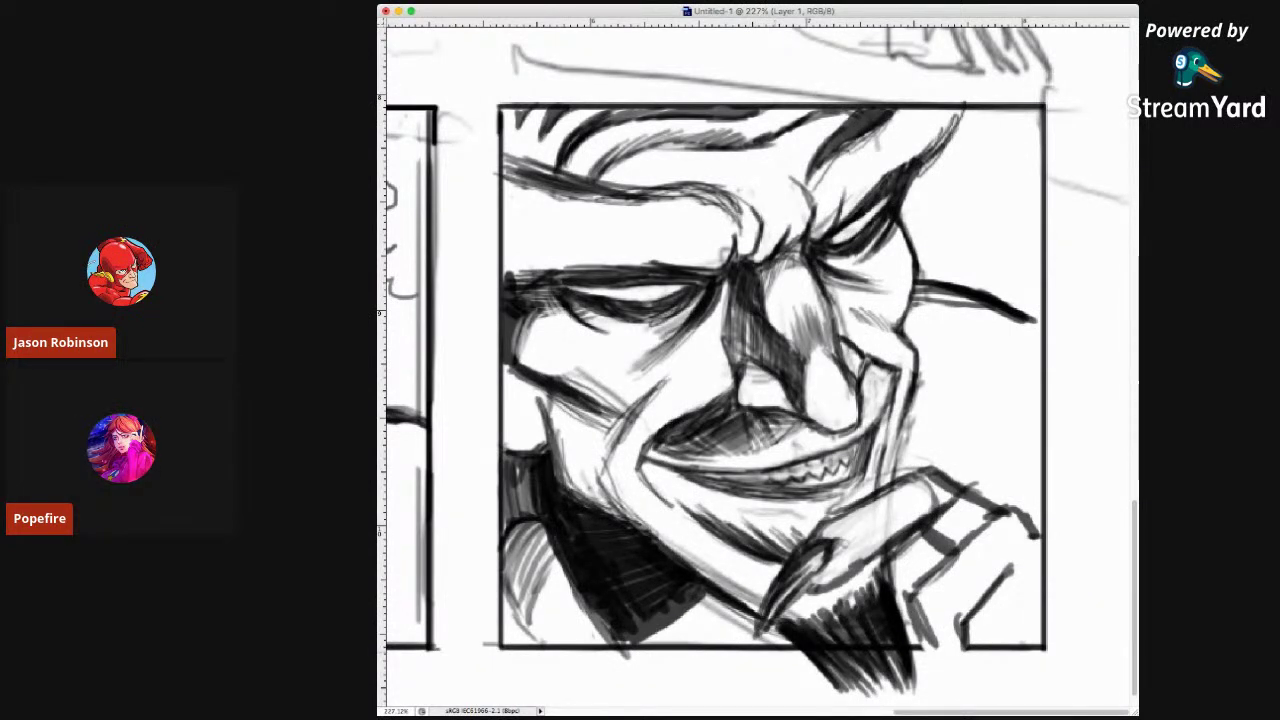
drag(776, 650, 983, 713)
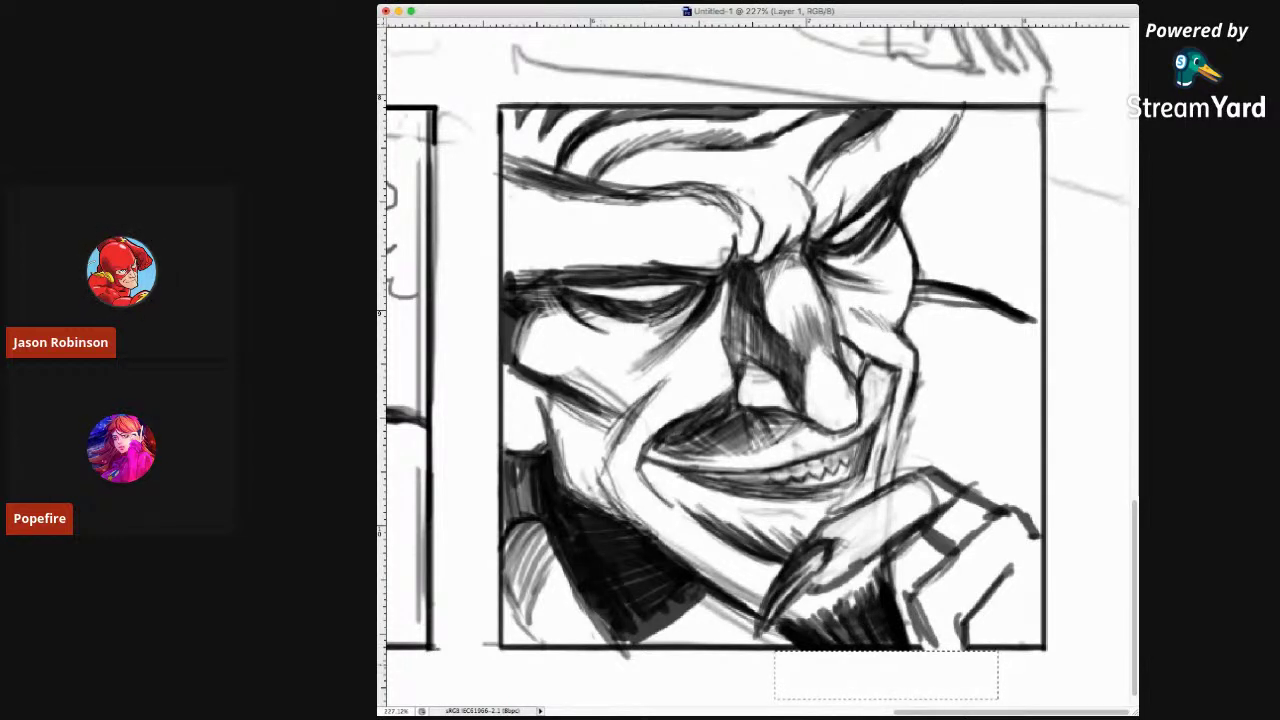
key(super+d)
drag(654, 665, 708, 689)
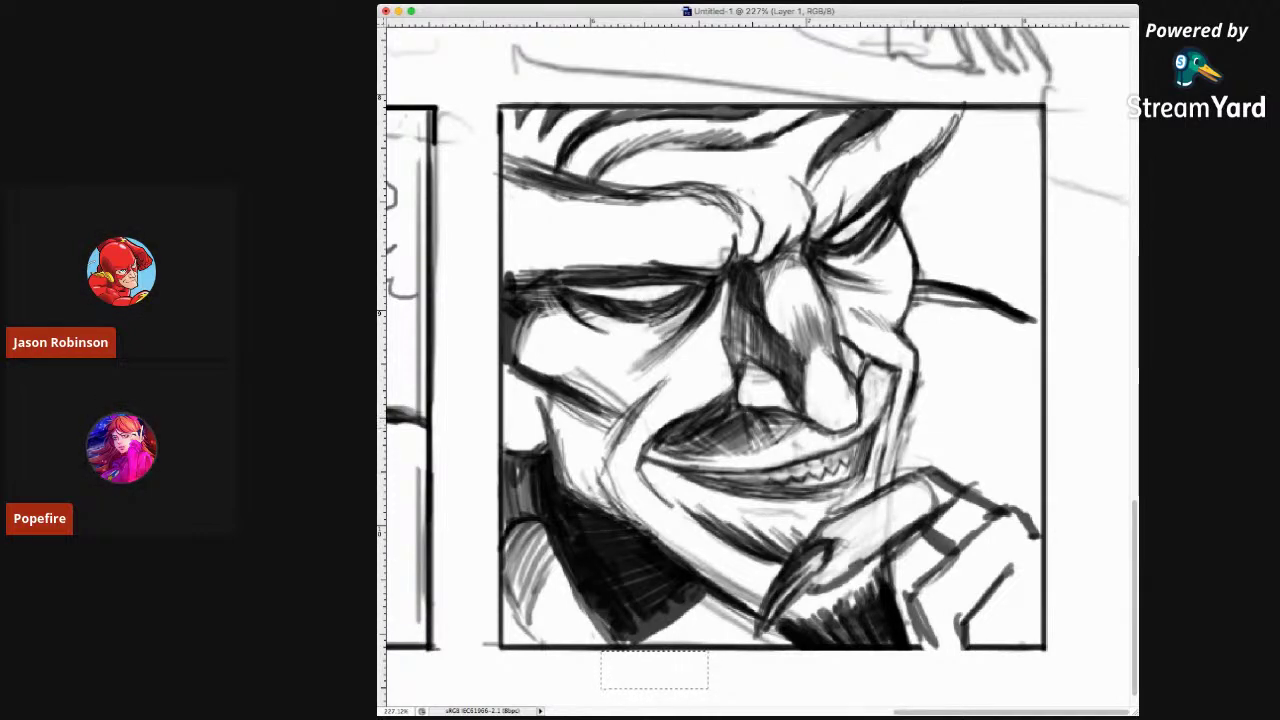
key(super+d)
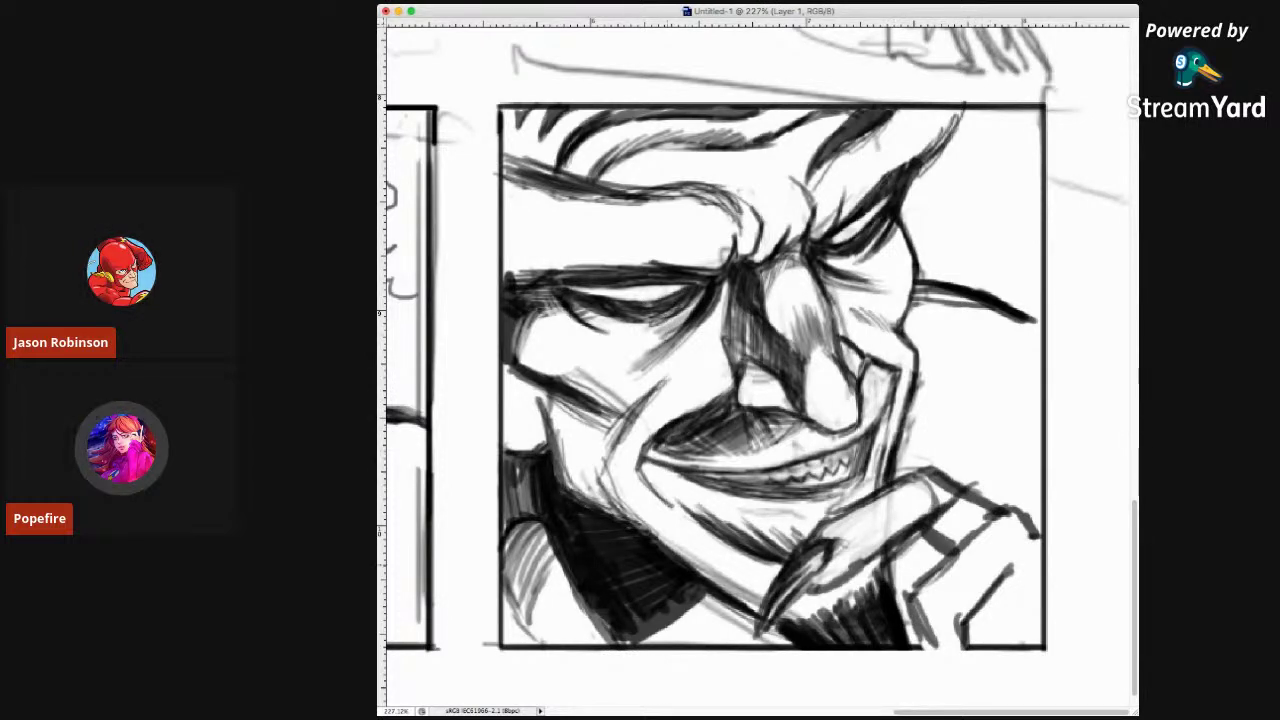
Add short fold strokes beneath the jaw and hatch the shadow under the palm along the panel's bottom border.
drag(738, 610, 714, 642)
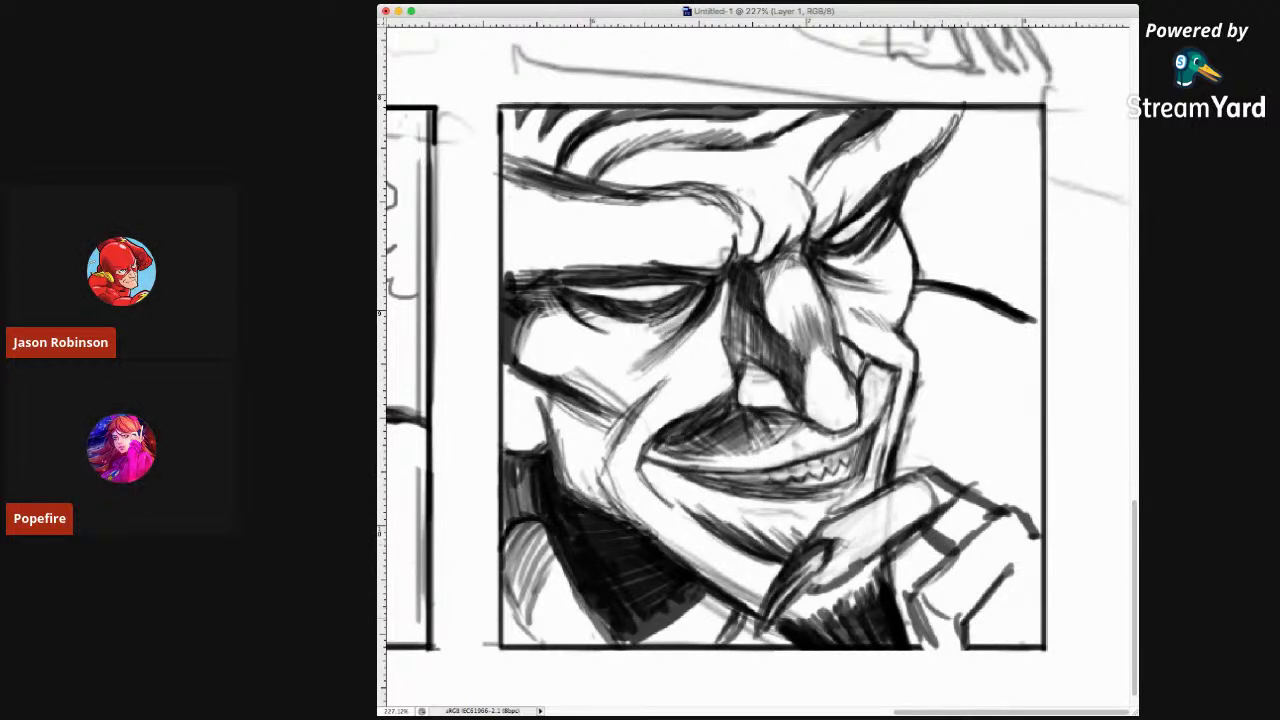
drag(913, 610, 936, 650)
mouse_move(934, 611)
mouse_down()
mouse_move(942, 648)
mouse_move(956, 649)
mouse_up()
mouse_move(957, 622)
mouse_down()
mouse_move(962, 647)
mouse_move(980, 648)
mouse_move(958, 648)
mouse_move(984, 626)
mouse_move(972, 646)
mouse_up()
drag(1000, 569, 993, 575)
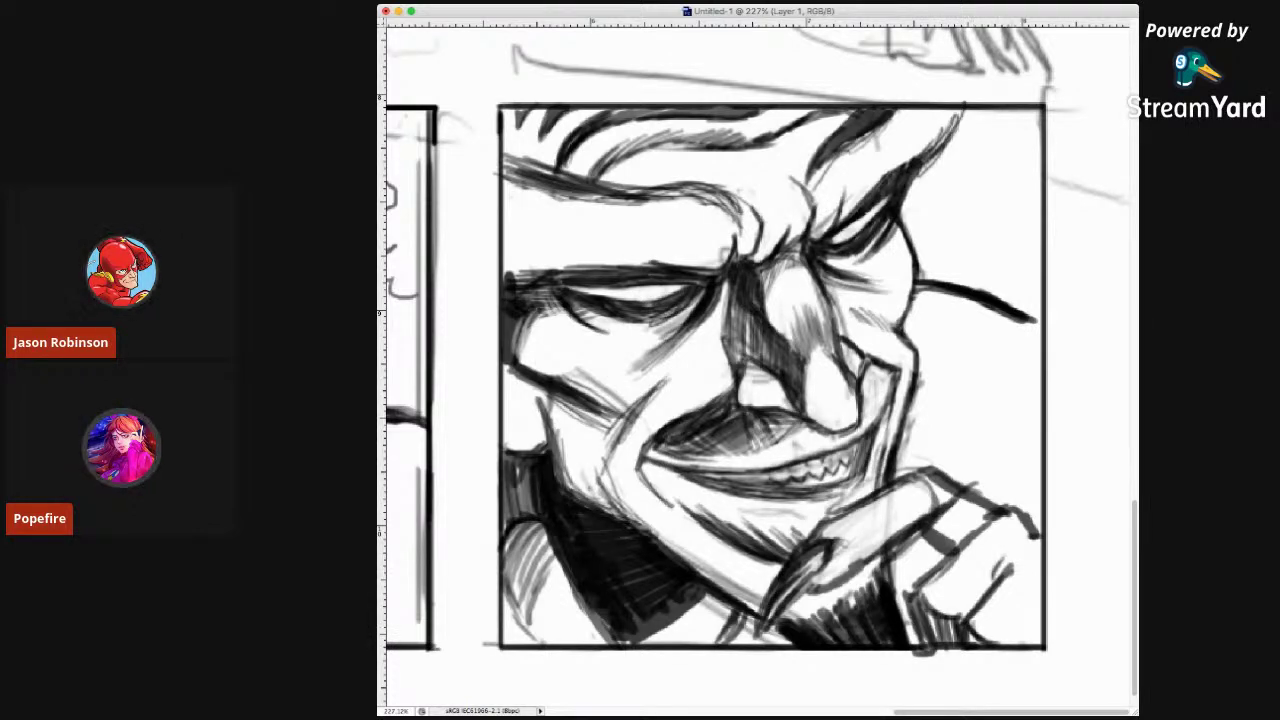
Redraw the clawed finger and its knuckle with clean, bold contours and strengthen the vertical line at the edge of the palm.
mouse_move(884, 544)
mouse_down()
mouse_move(860, 567)
mouse_move(873, 561)
mouse_up()
mouse_move(888, 517)
mouse_down()
mouse_move(883, 537)
mouse_move(814, 540)
mouse_up()
drag(852, 500, 820, 538)
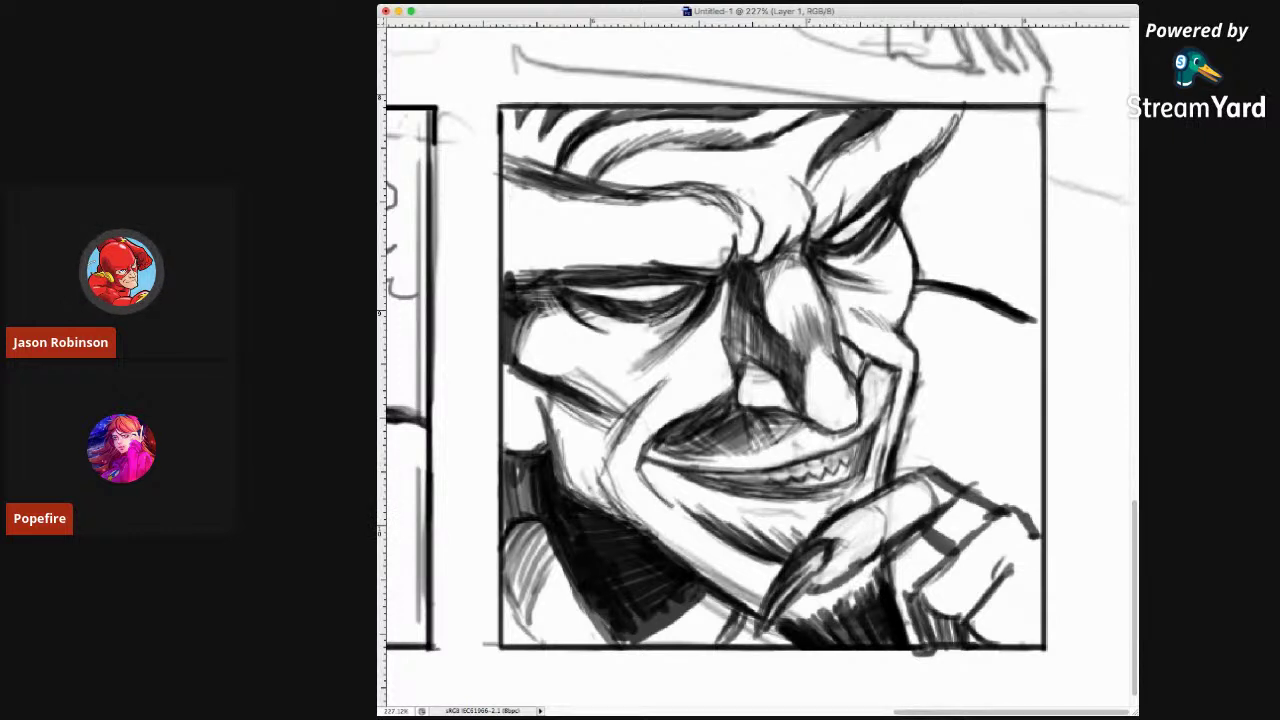
mouse_move(892, 487)
mouse_down()
mouse_move(856, 501)
mouse_move(892, 492)
mouse_up()
drag(908, 478, 860, 496)
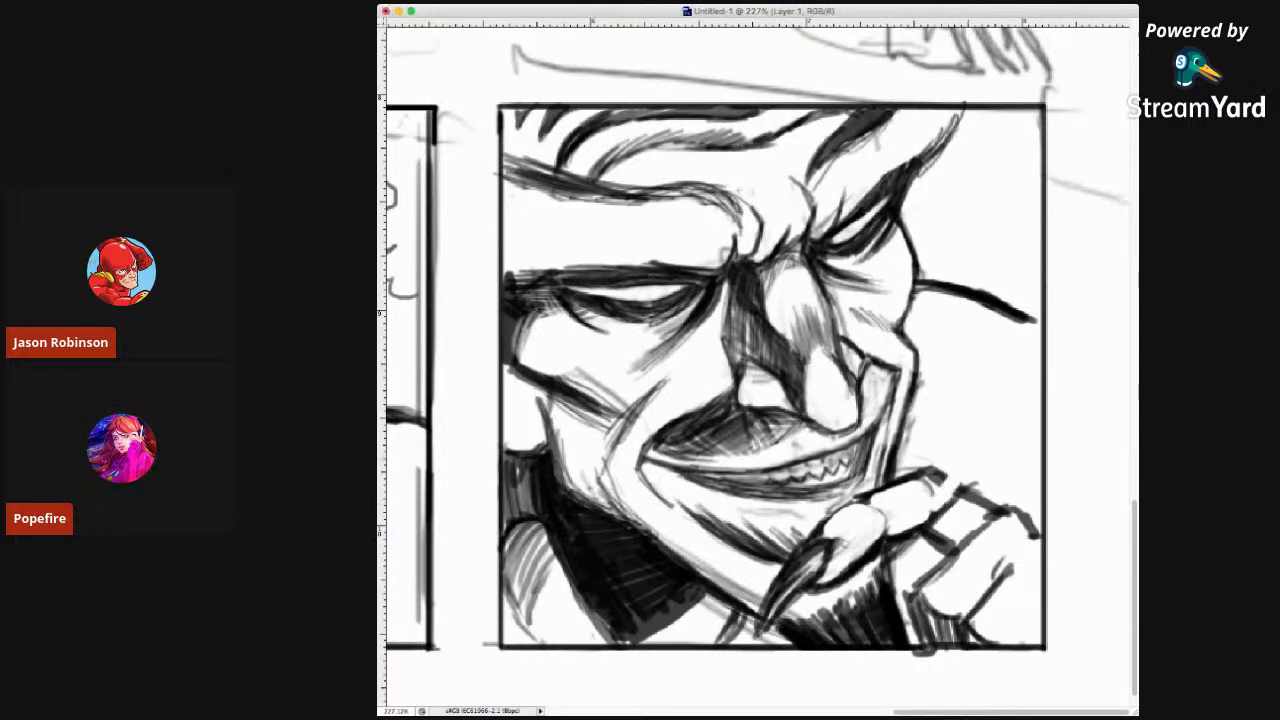
drag(932, 476, 962, 490)
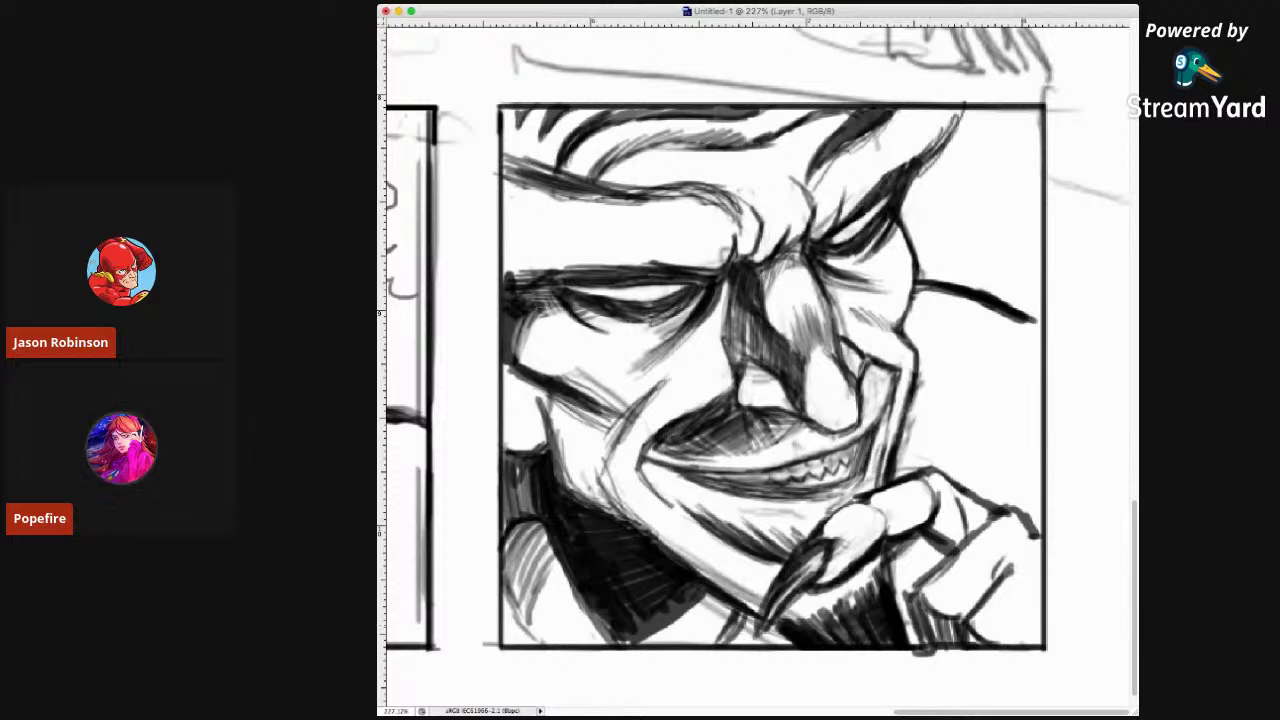
mouse_move(918, 584)
mouse_down()
mouse_move(904, 608)
mouse_move(912, 648)
mouse_up()
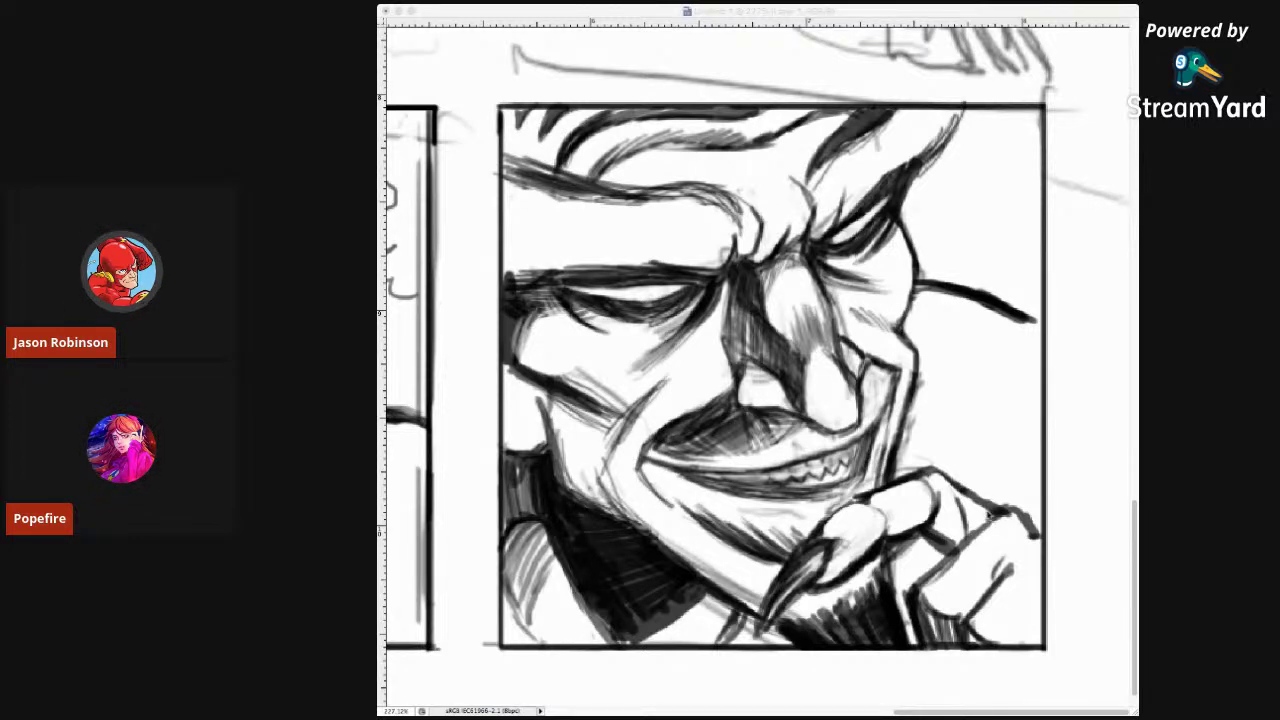
click(1005, 535)
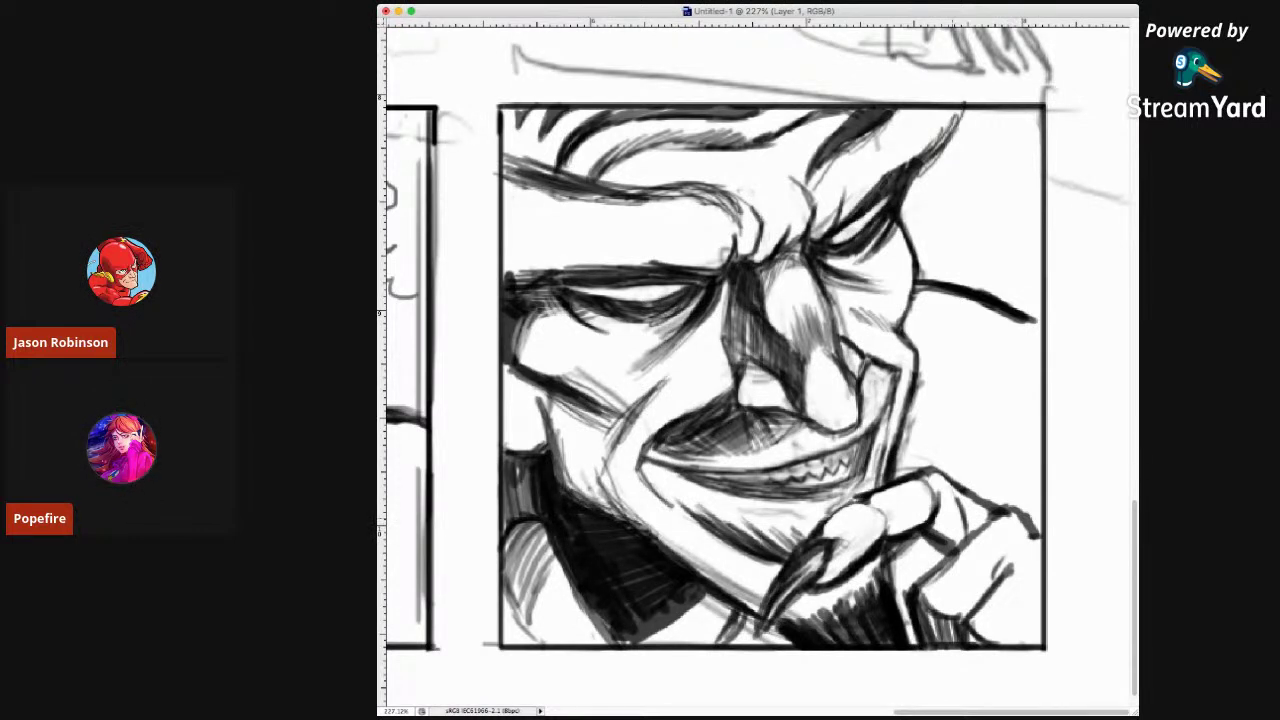
click(1130, 381)
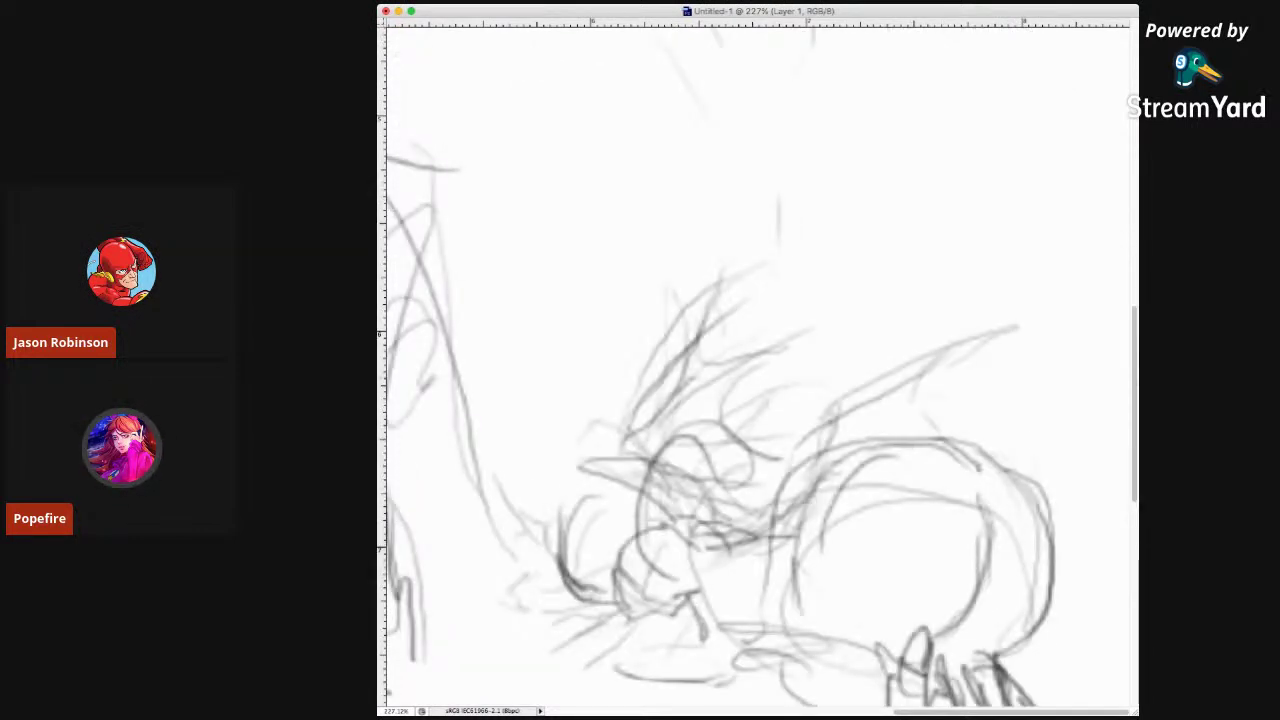
click(1131, 564)
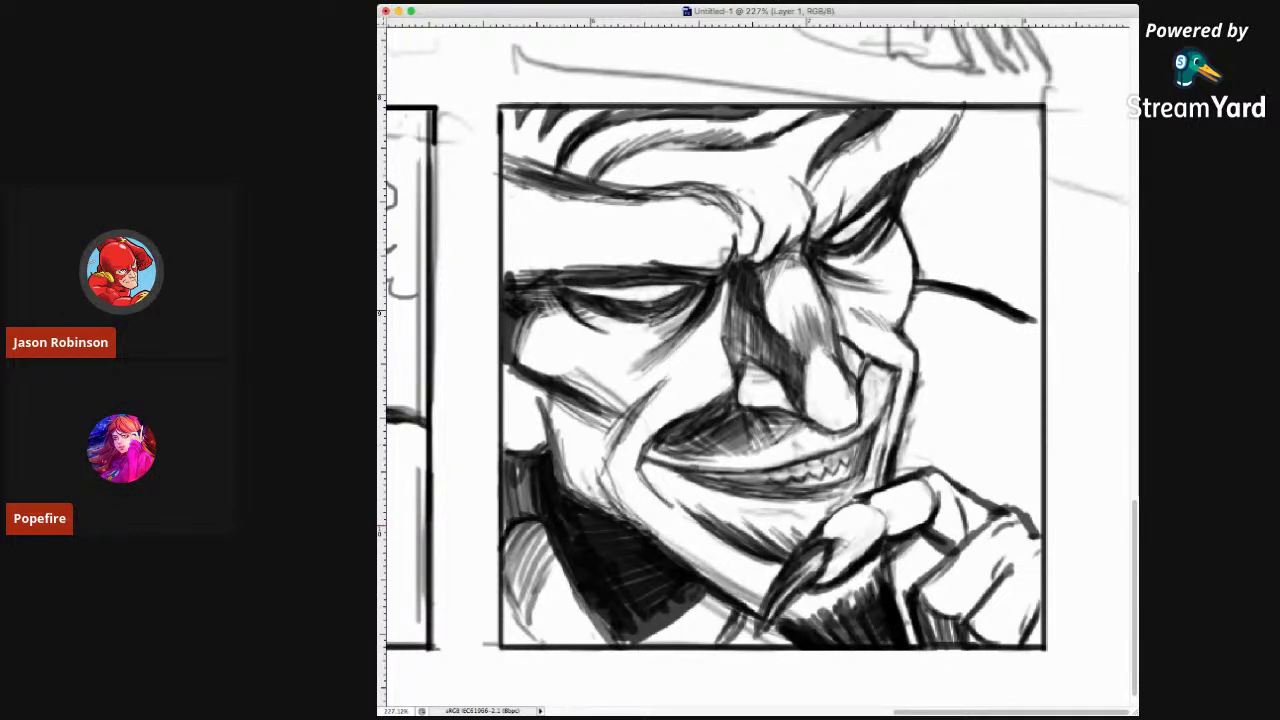
drag(934, 380, 926, 404)
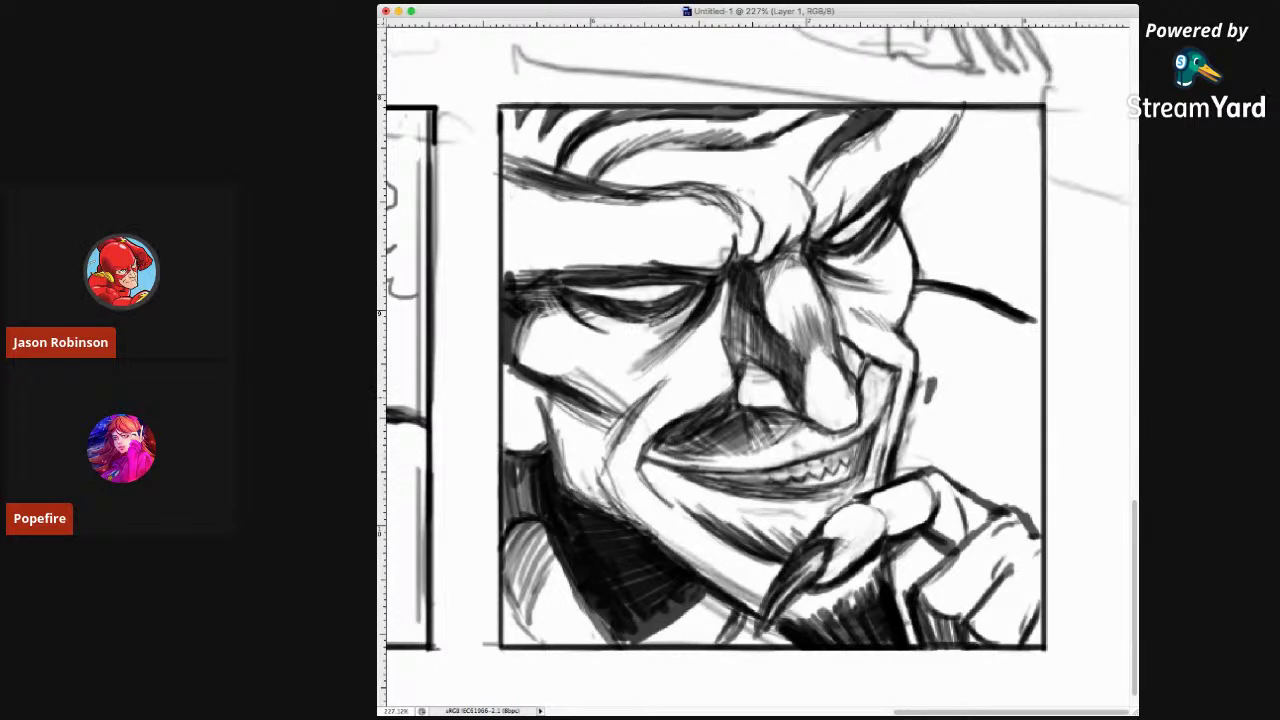
key(alt+super+z)
key(alt+super+z)
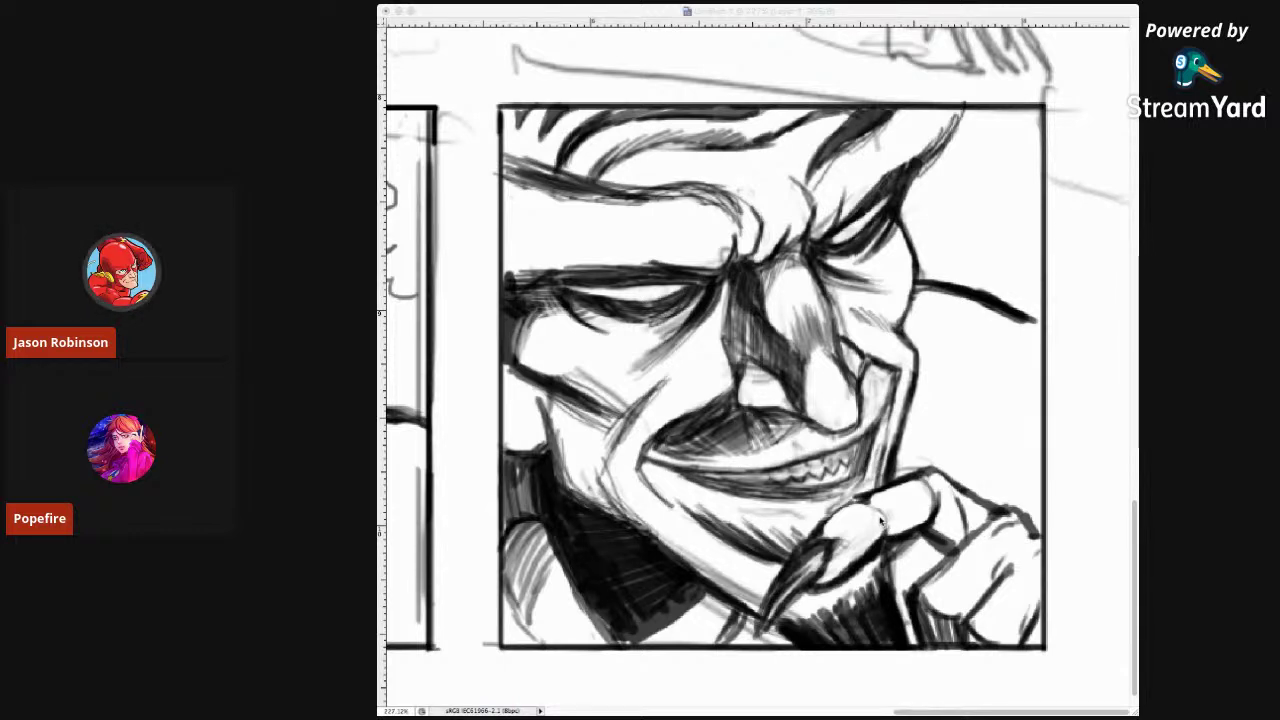
click(452, 97)
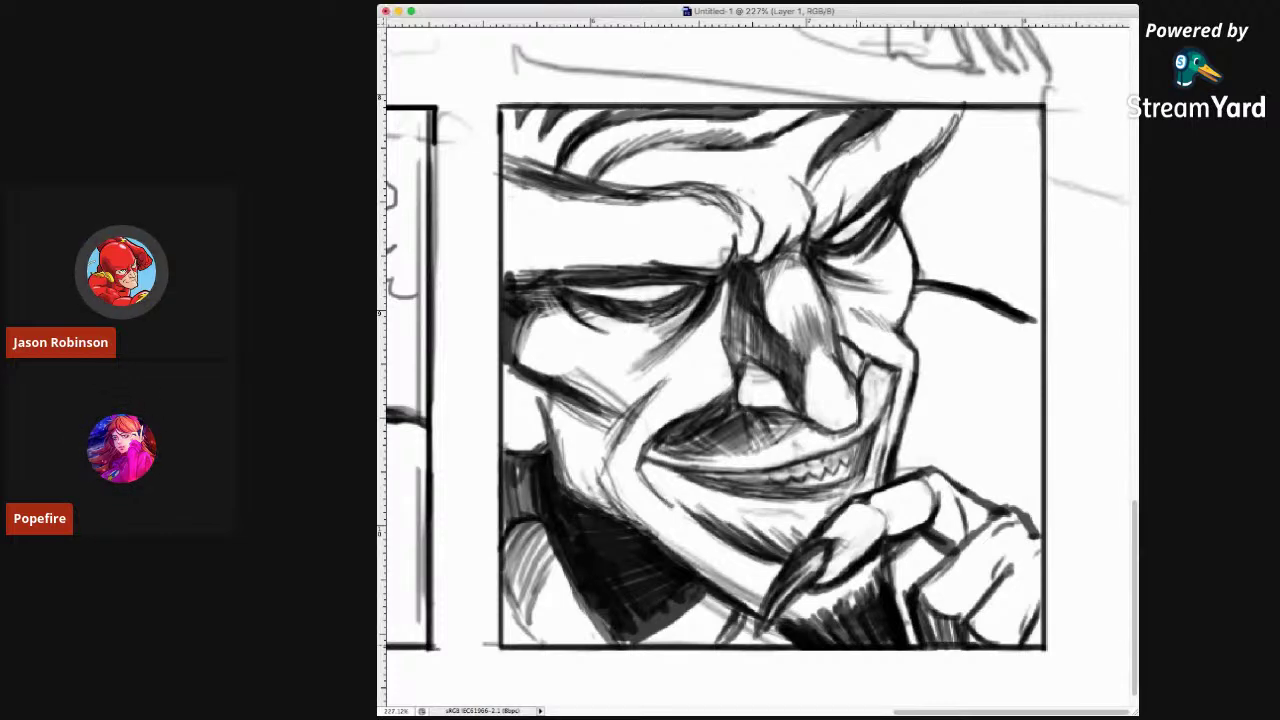
Sketch a pointed flare with a curved outer edge beside the seated figure's head in the large upper panel.
key(super+minus)
key(super+minus)
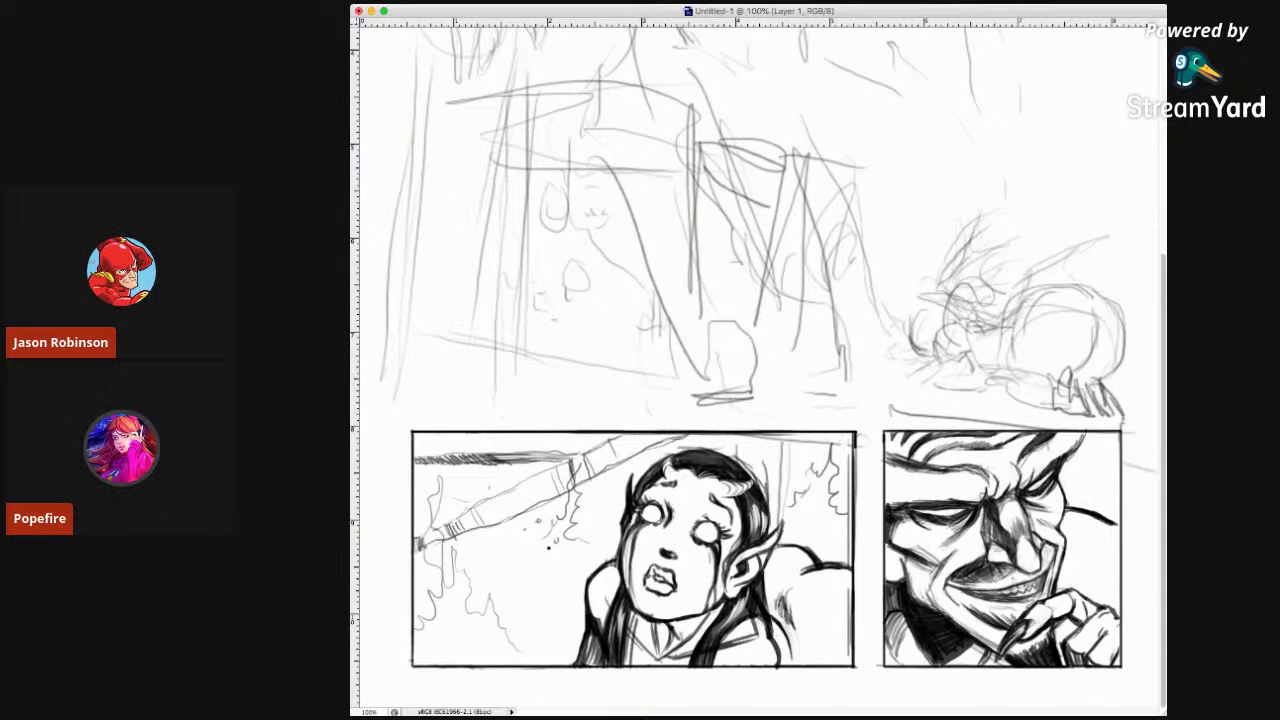
scroll(1163, 400, up, 2)
scroll(1154, 271, up, 10)
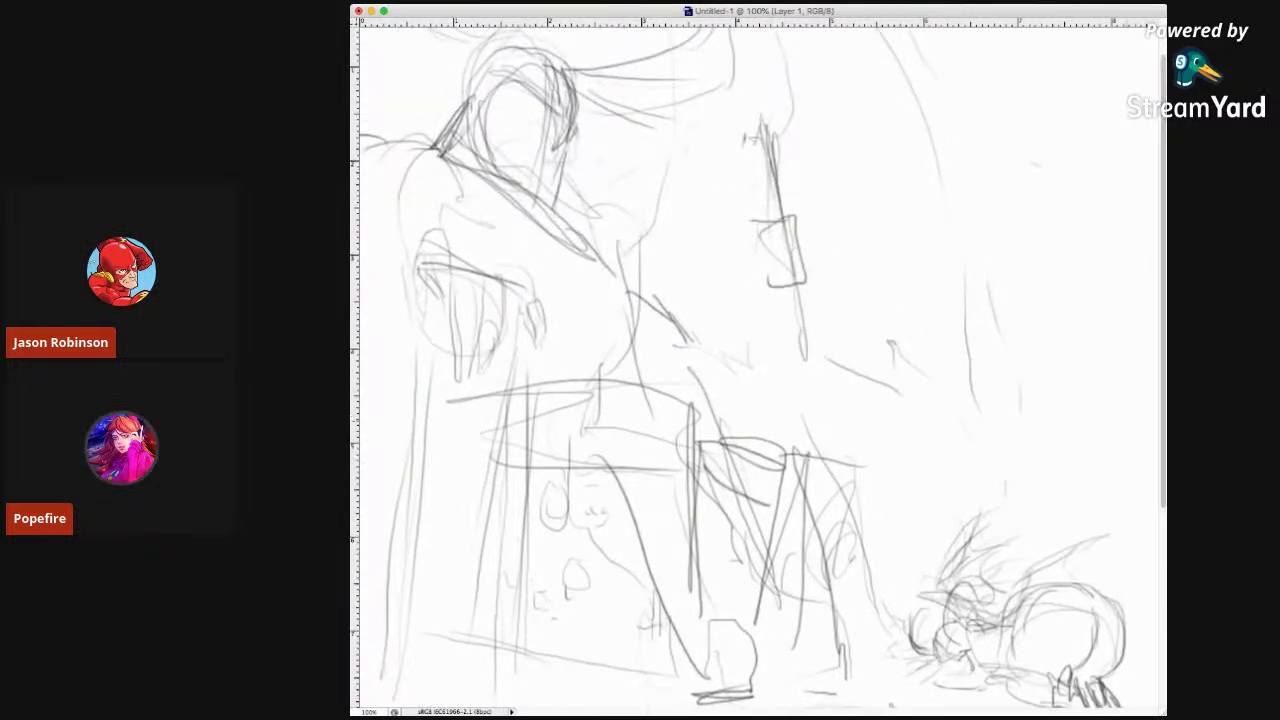
key(super+minus)
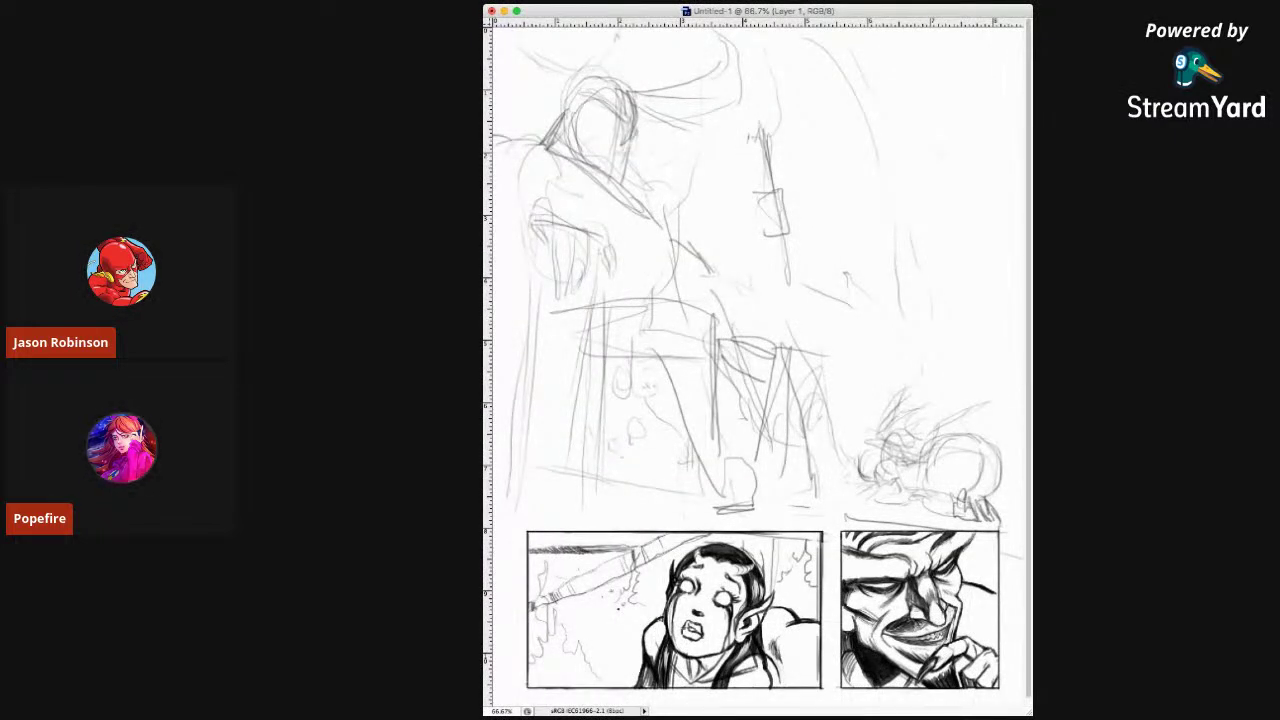
drag(1028, 711, 1141, 712)
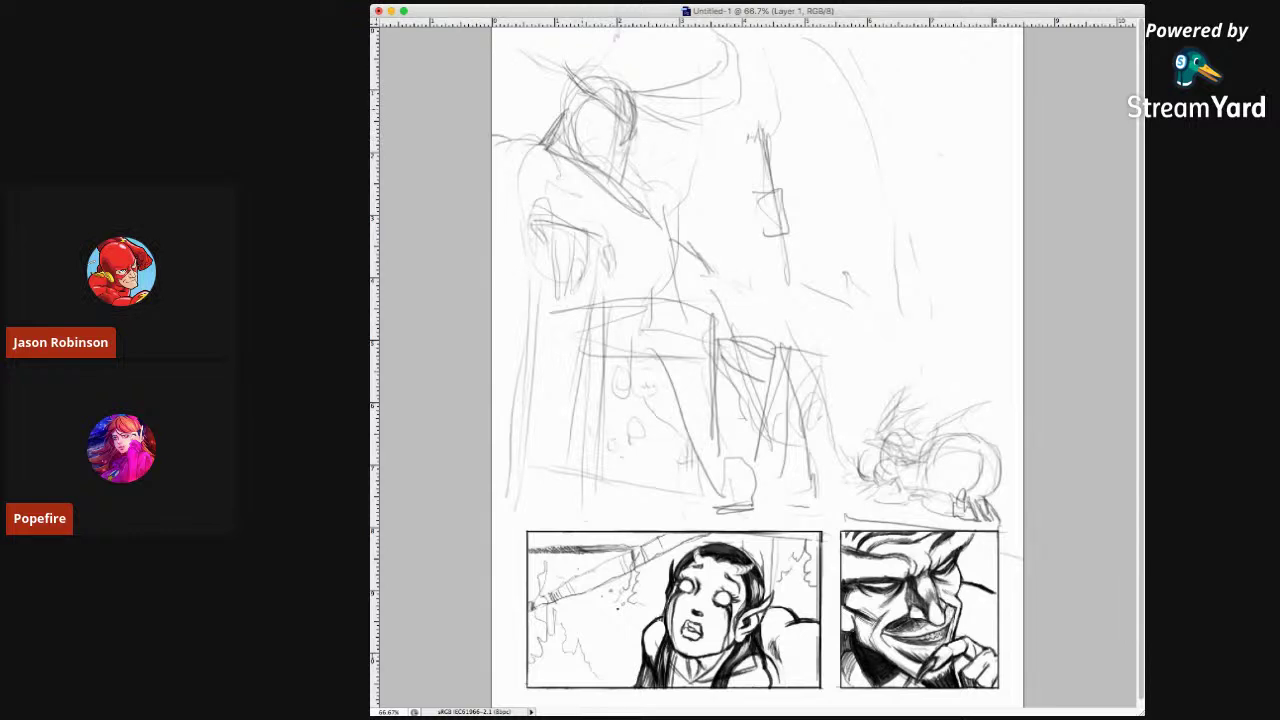
mouse_move(572, 72)
mouse_down()
mouse_move(610, 100)
mouse_move(546, 78)
mouse_move(556, 130)
mouse_up()
drag(542, 58, 548, 124)
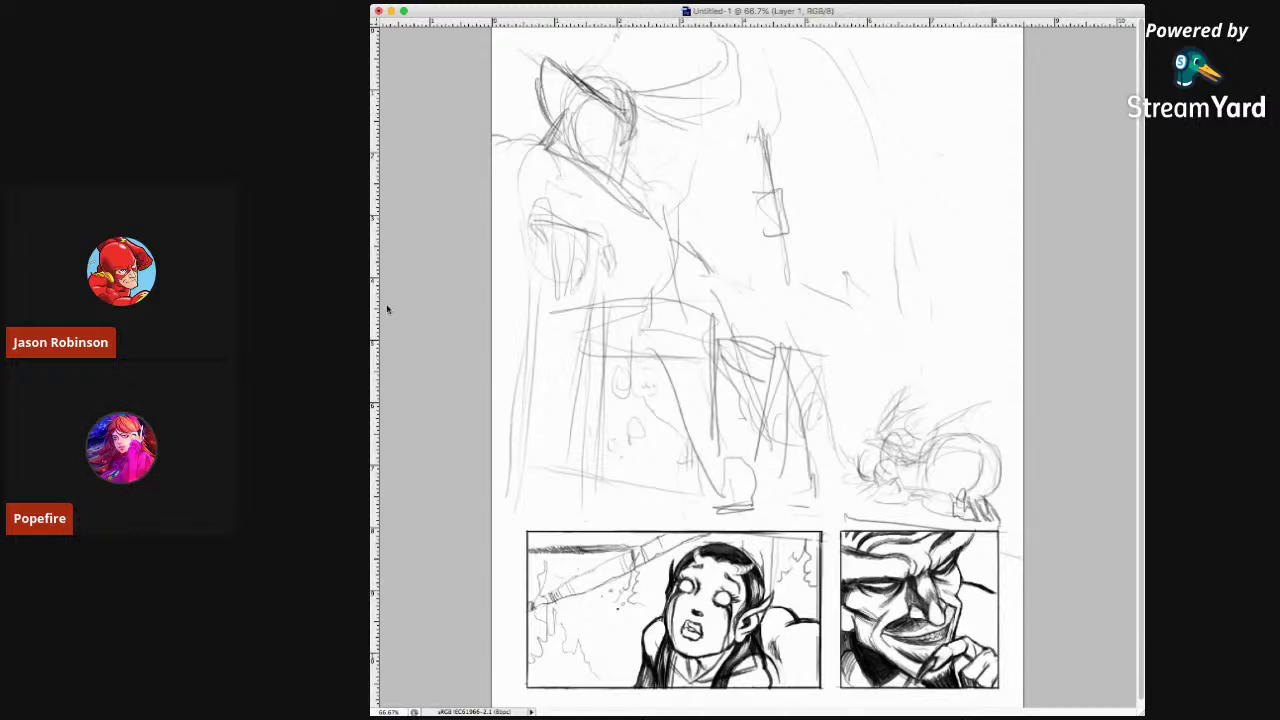
Outline the pointed flares on both sides of the seated figure's head with bold curves and thicken the diagonal line joining them.
drag(480, 40, 738, 315)
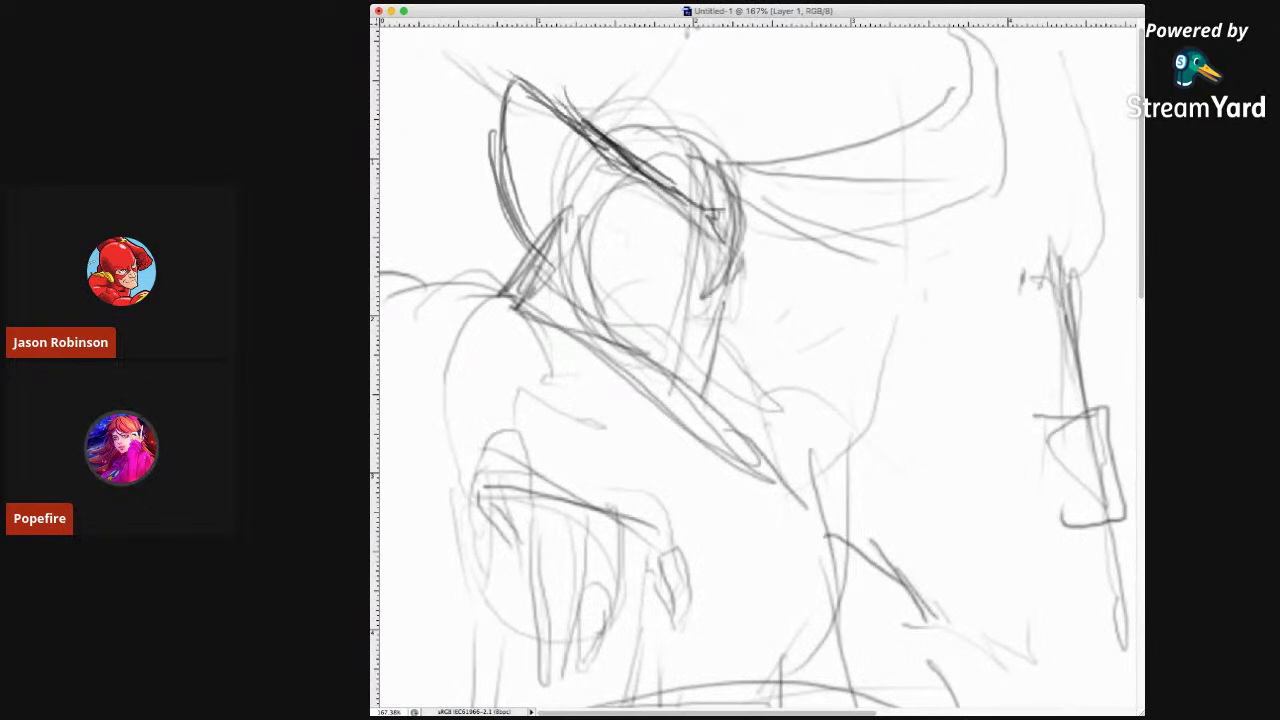
mouse_move(716, 214)
mouse_down()
mouse_move(775, 276)
mouse_move(802, 276)
mouse_move(764, 326)
mouse_up()
drag(798, 284, 712, 352)
drag(538, 94, 518, 62)
mouse_move(538, 94)
mouse_down()
mouse_move(514, 58)
mouse_move(498, 118)
mouse_up()
drag(510, 62, 494, 160)
drag(500, 98, 490, 200)
drag(494, 150, 520, 240)
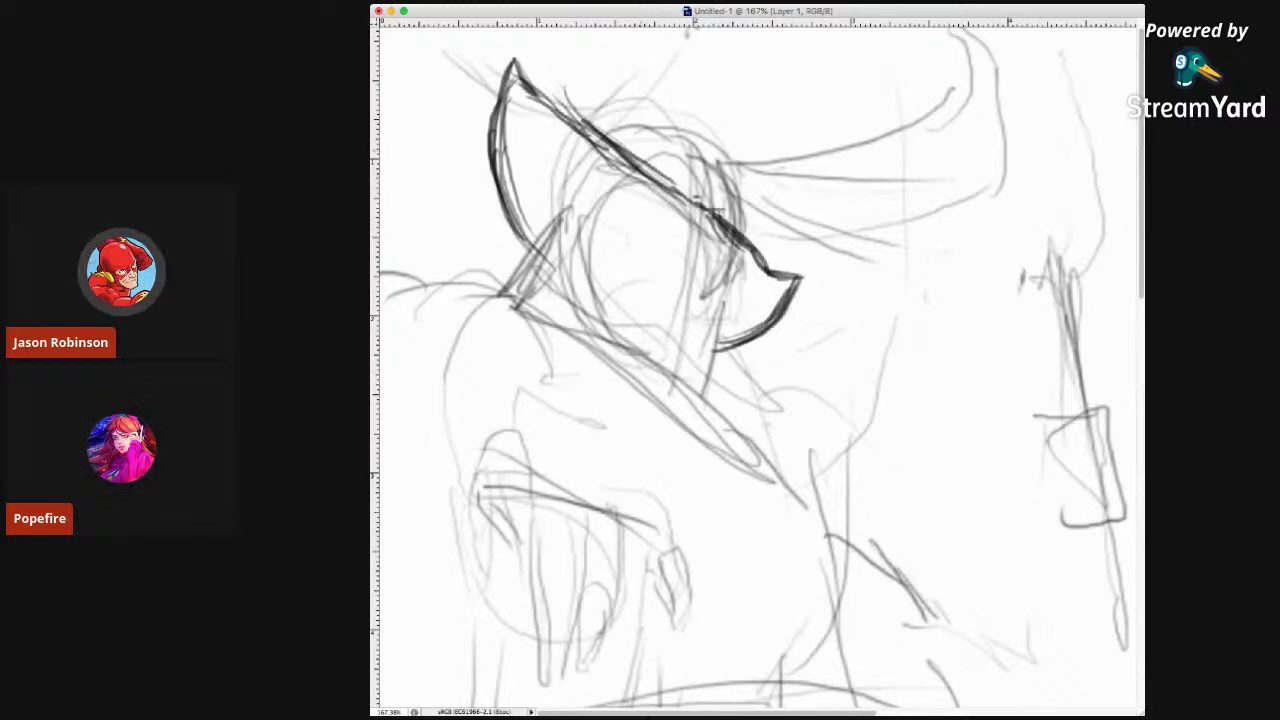
mouse_move(594, 132)
mouse_down()
mouse_move(688, 202)
mouse_move(640, 162)
mouse_up()
drag(564, 104, 600, 142)
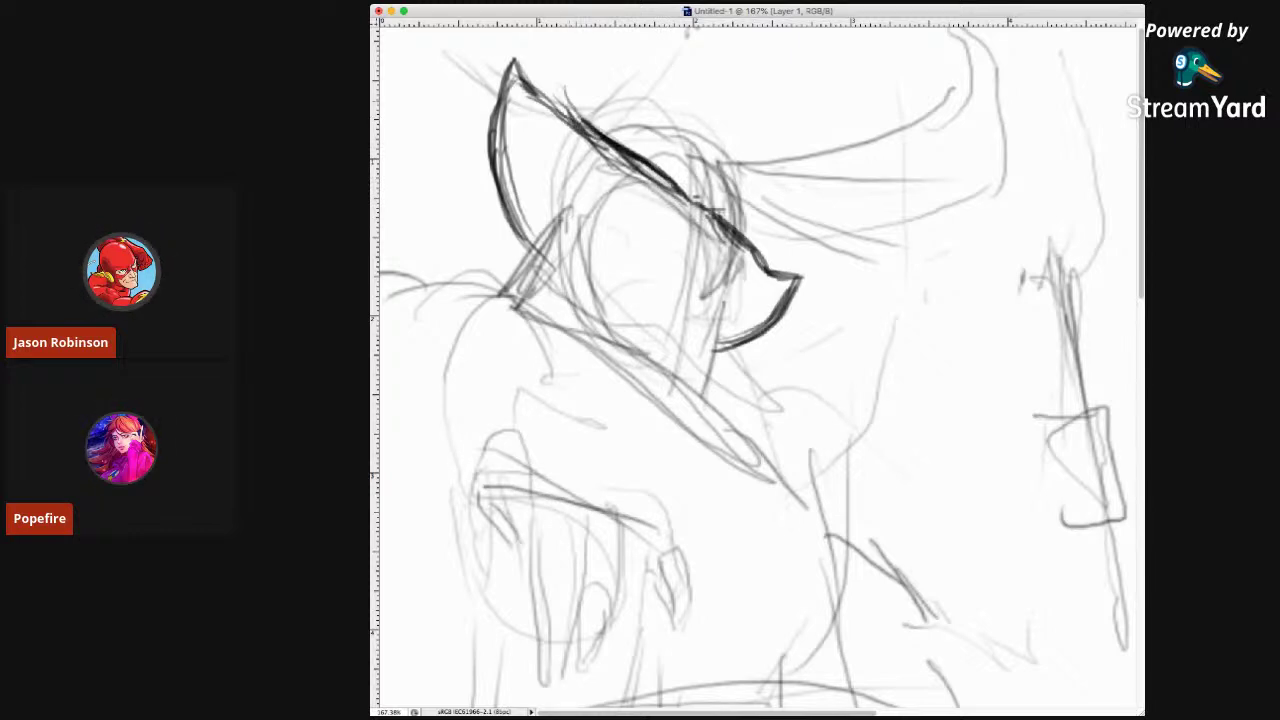
drag(530, 84, 608, 138)
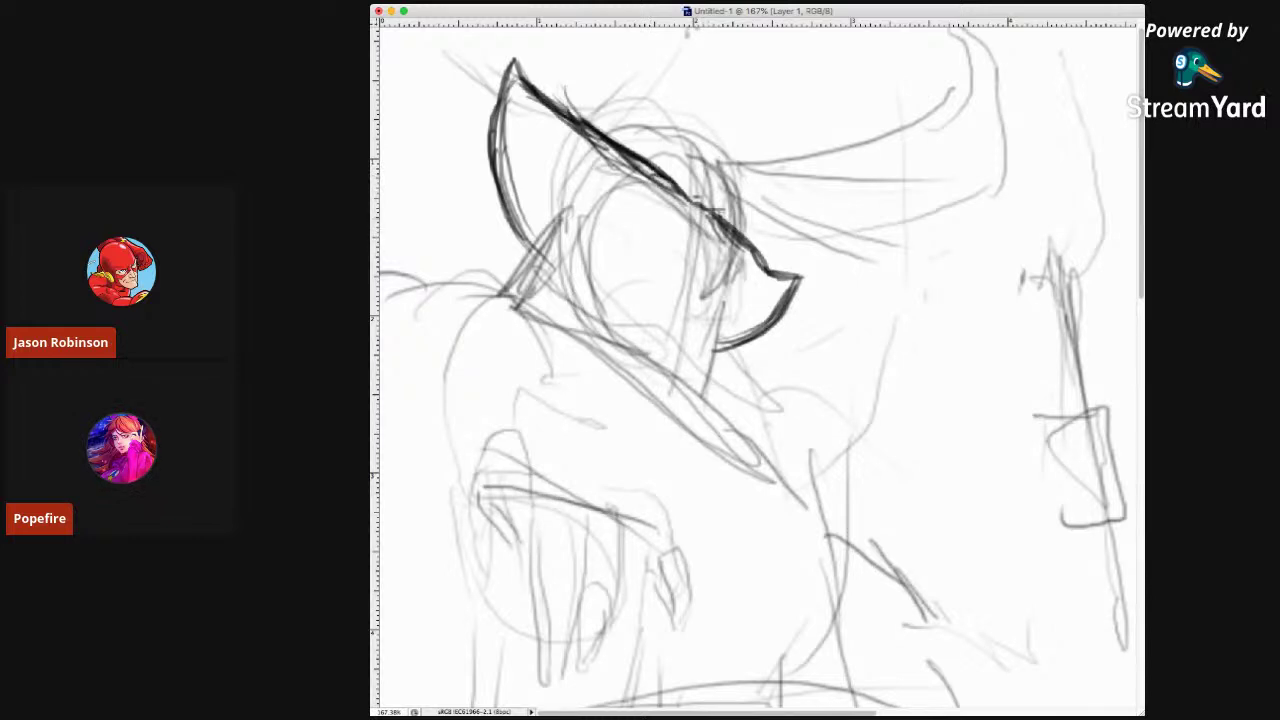
Try small nose and facial contours just beneath the diagonal line across the seated figure's face.
drag(713, 210, 719, 250)
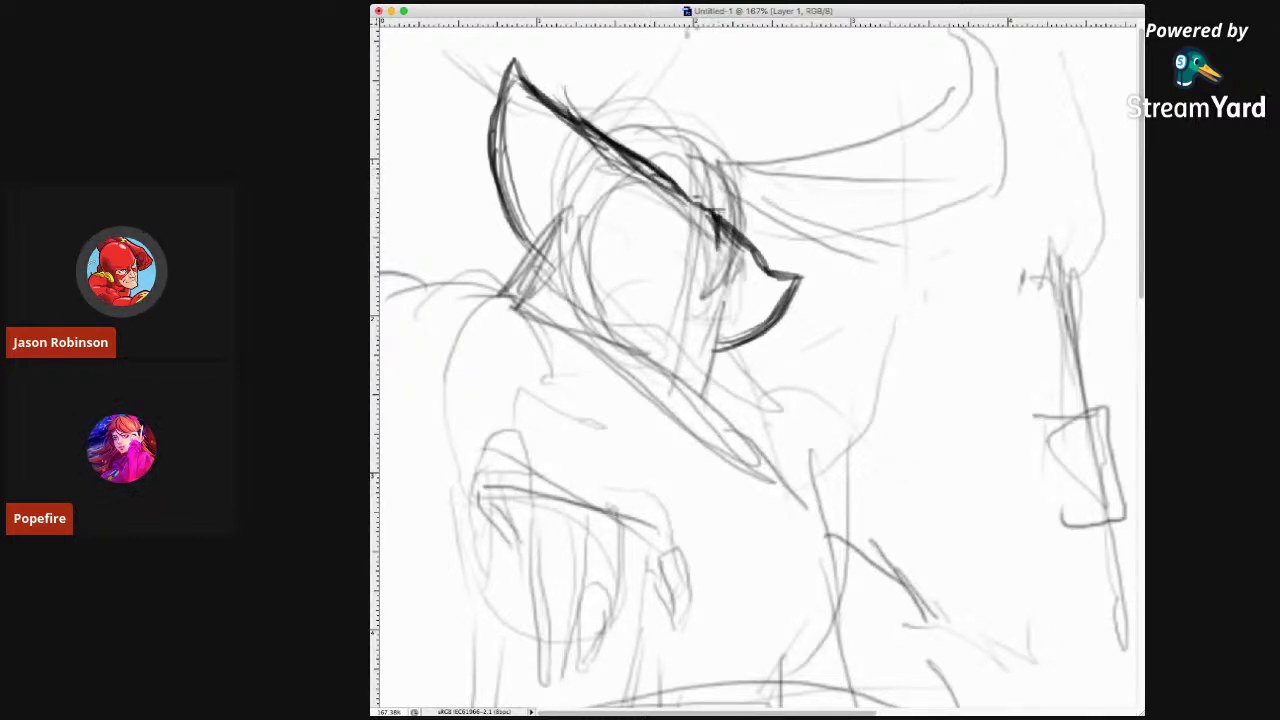
drag(701, 209, 715, 257)
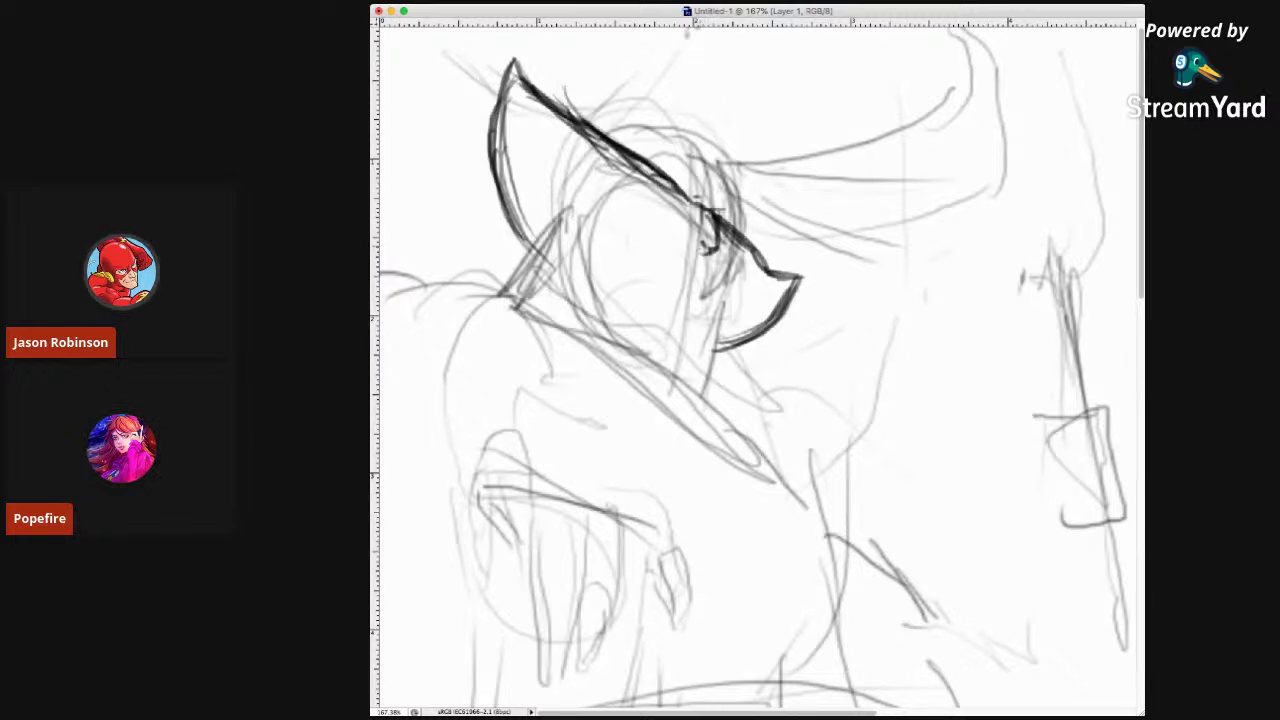
drag(696, 241, 701, 250)
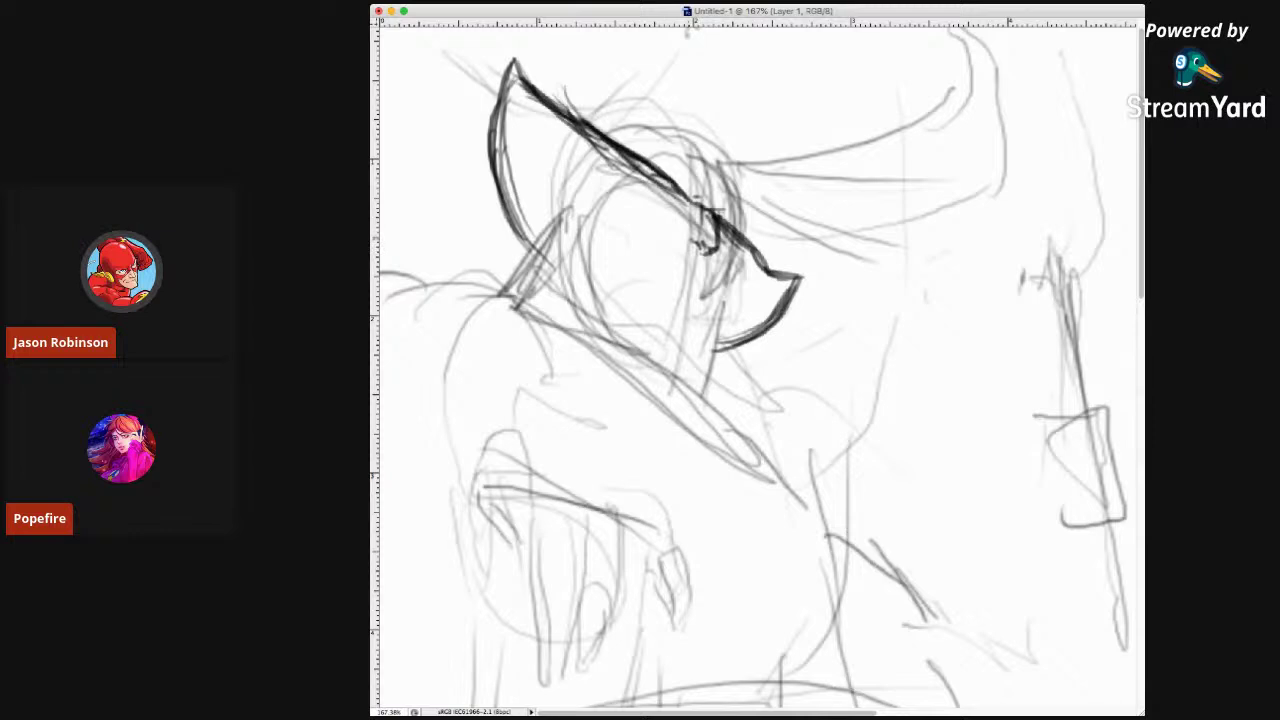
drag(679, 224, 678, 234)
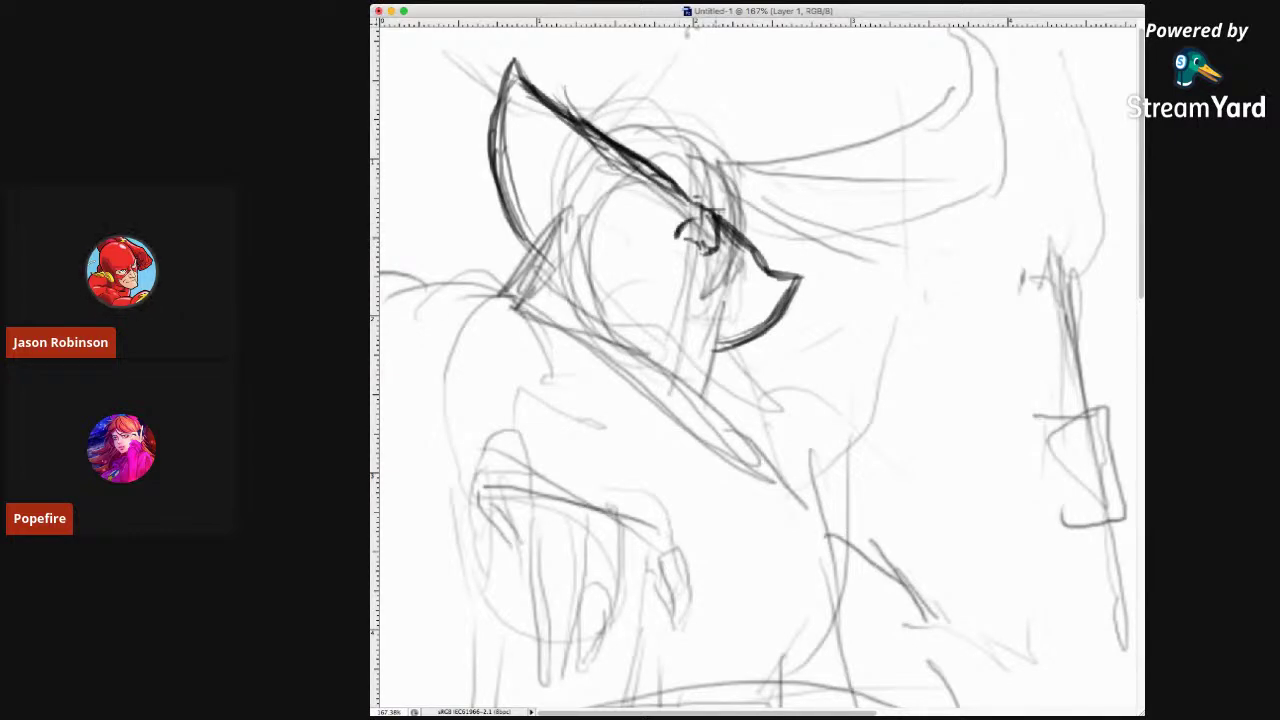
mouse_move(700, 225)
mouse_down()
mouse_move(690, 250)
mouse_move(685, 231)
mouse_move(691, 245)
mouse_up()
Thicken the middle of the diagonal line and ink the contours down both sides of the seated figure's face.
drag(670, 176, 715, 199)
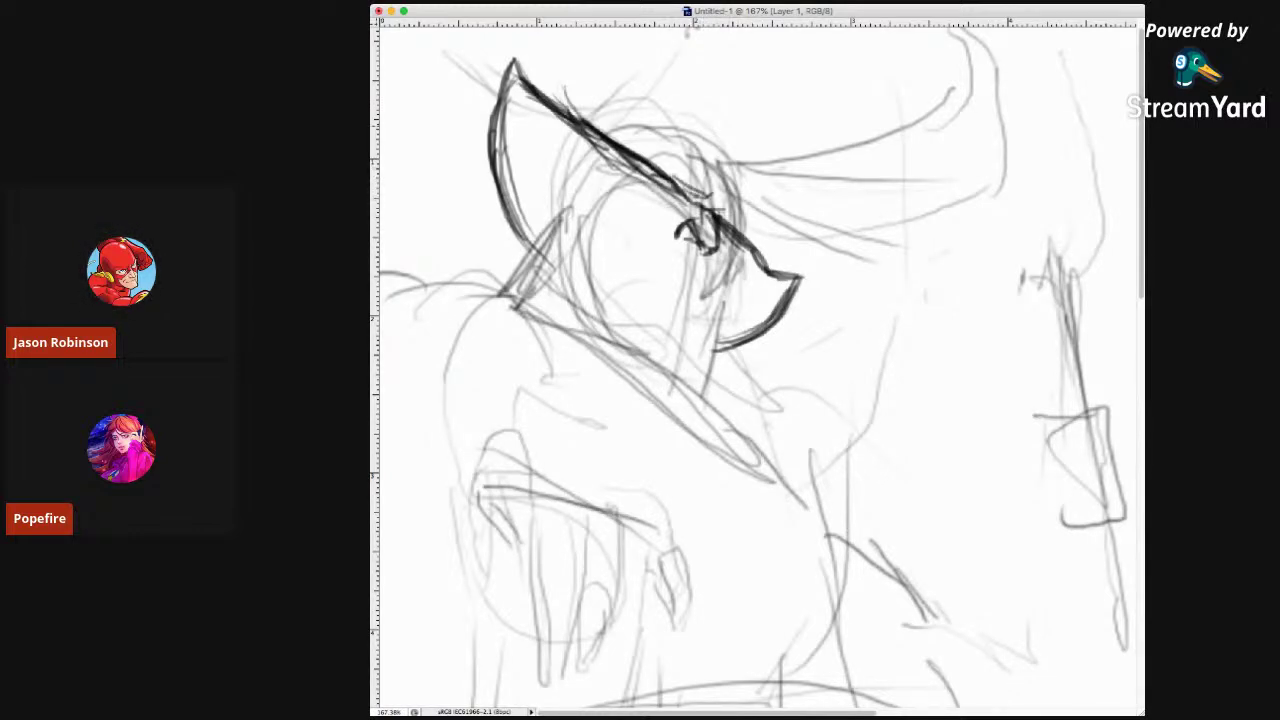
drag(652, 164, 703, 202)
mouse_move(713, 203)
mouse_down()
mouse_move(722, 259)
mouse_move(746, 278)
mouse_move(723, 332)
mouse_up()
drag(604, 270, 648, 336)
drag(584, 250, 598, 270)
drag(586, 214, 582, 282)
mouse_move(586, 214)
mouse_down()
mouse_move(570, 262)
mouse_move(626, 308)
mouse_up()
mouse_move(578, 266)
mouse_down()
mouse_move(642, 314)
mouse_move(620, 298)
mouse_up()
drag(582, 266, 634, 310)
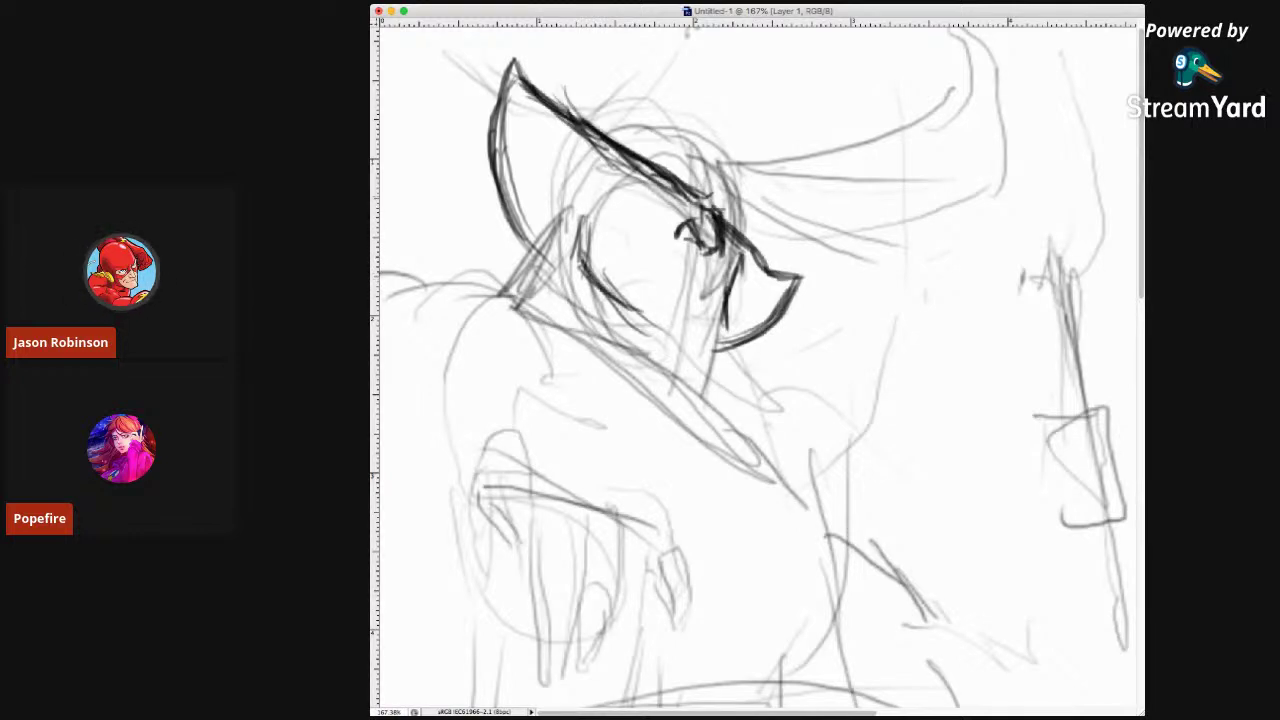
Erase the small facial marks and add a second contour above the diagonal line, reaching the right flare's tip.
drag(674, 230, 726, 258)
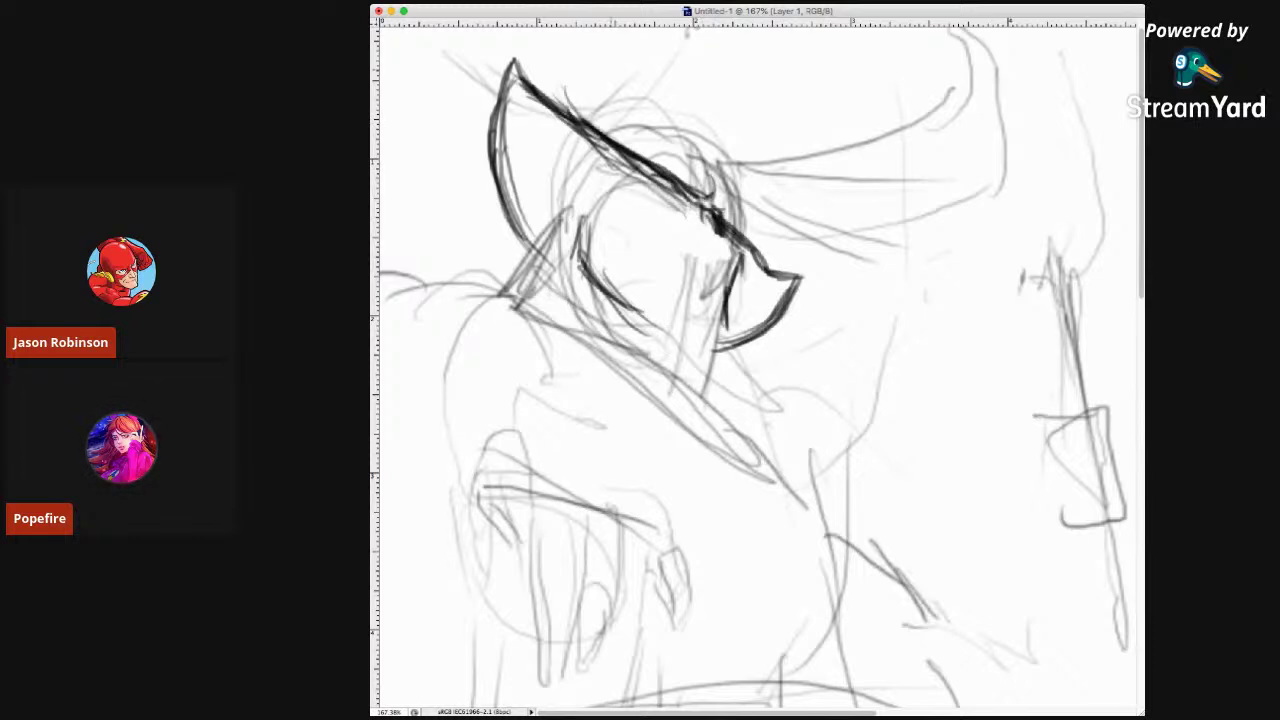
mouse_move(524, 66)
mouse_down()
mouse_move(556, 88)
mouse_move(537, 77)
mouse_up()
mouse_move(538, 78)
mouse_down()
mouse_move(674, 154)
mouse_move(776, 278)
mouse_up()
mouse_move(722, 208)
mouse_down()
mouse_move(784, 274)
mouse_move(812, 268)
mouse_move(796, 272)
mouse_up()
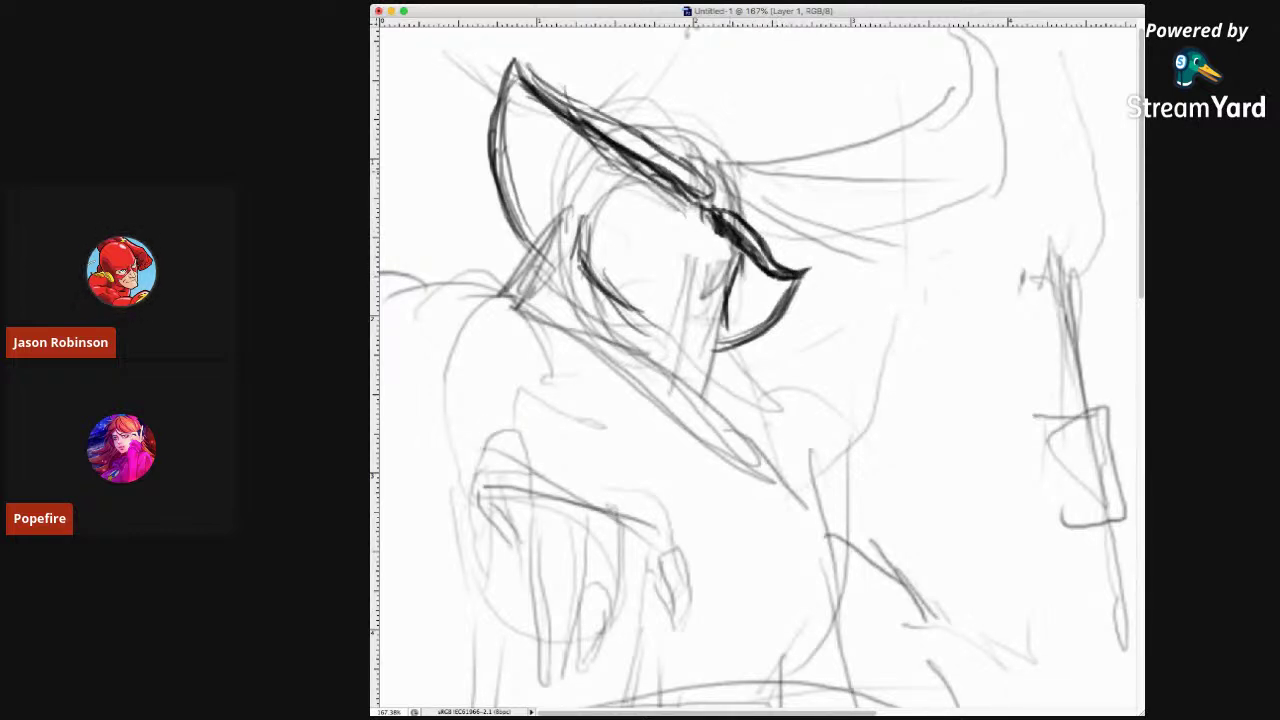
Redraw the nose contour and add a small eye mark directly under the diagonal line.
mouse_move(706, 206)
mouse_down()
mouse_move(718, 220)
mouse_move(710, 241)
mouse_up()
drag(708, 235, 710, 243)
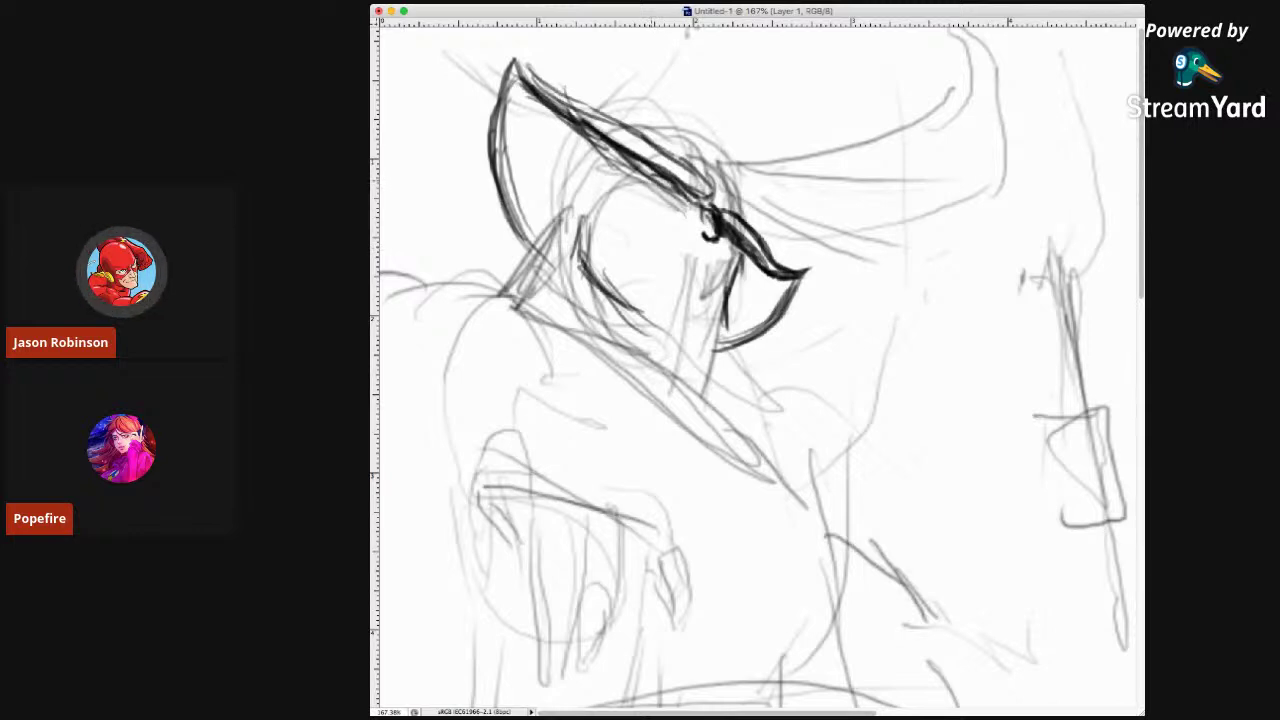
drag(669, 179, 670, 198)
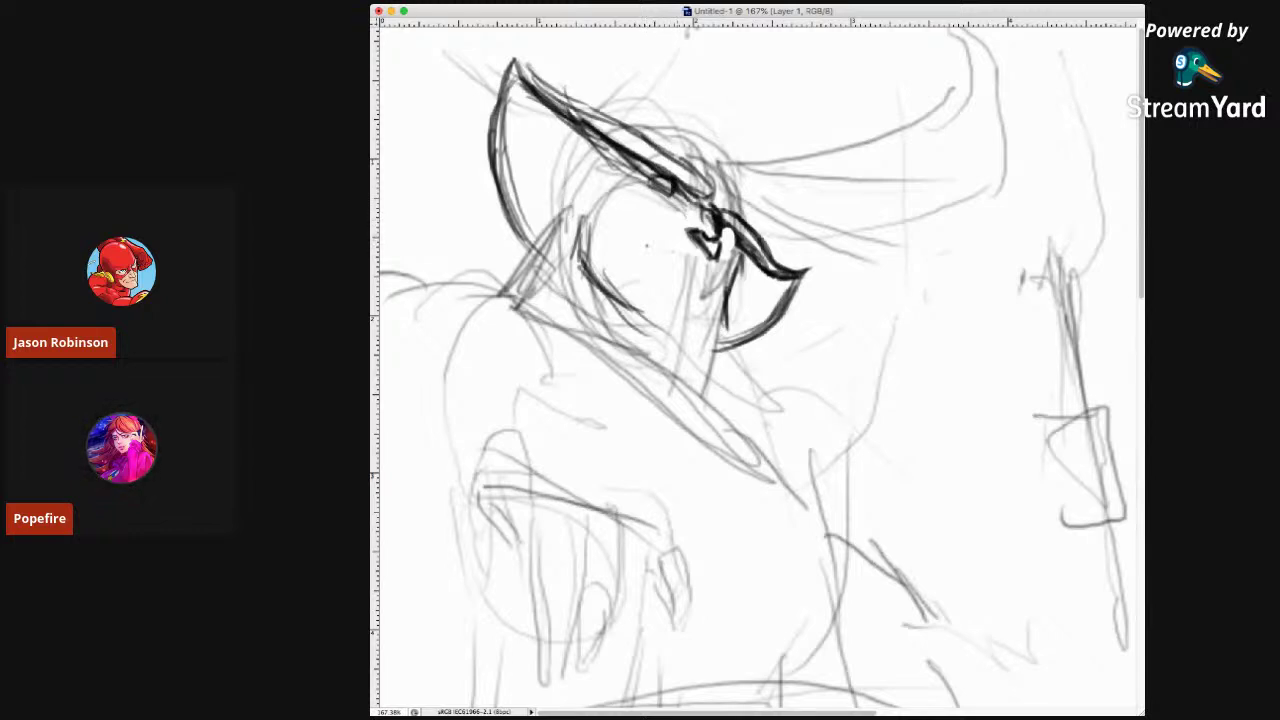
Build up the seated figure's jaw with a heavy curve and a bold line running down to the pointed chin.
mouse_move(738, 246)
mouse_down()
mouse_move(726, 330)
mouse_move(746, 352)
mouse_up()
mouse_move(722, 298)
mouse_down()
mouse_move(740, 350)
mouse_move(732, 340)
mouse_up()
drag(626, 268, 668, 340)
mouse_move(636, 296)
mouse_down()
mouse_move(664, 334)
mouse_move(742, 360)
mouse_up()
mouse_move(728, 310)
mouse_down()
mouse_move(750, 366)
mouse_move(760, 346)
mouse_move(782, 354)
mouse_move(664, 338)
mouse_move(634, 284)
mouse_up()
mouse_move(658, 336)
mouse_down()
mouse_move(628, 272)
mouse_move(578, 246)
mouse_up()
Draw the cheek contour and the mouth line across the seated figure's face.
mouse_move(628, 174)
mouse_down()
mouse_move(614, 190)
mouse_move(650, 218)
mouse_up()
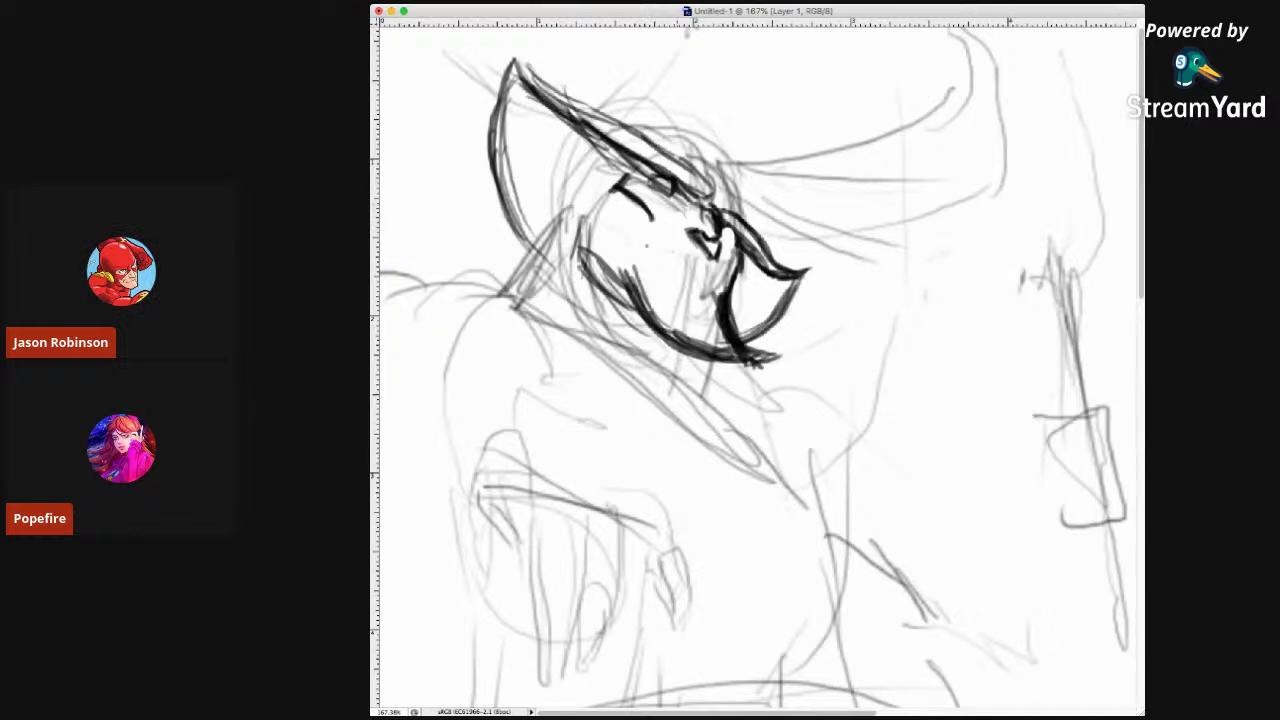
drag(642, 212, 630, 270)
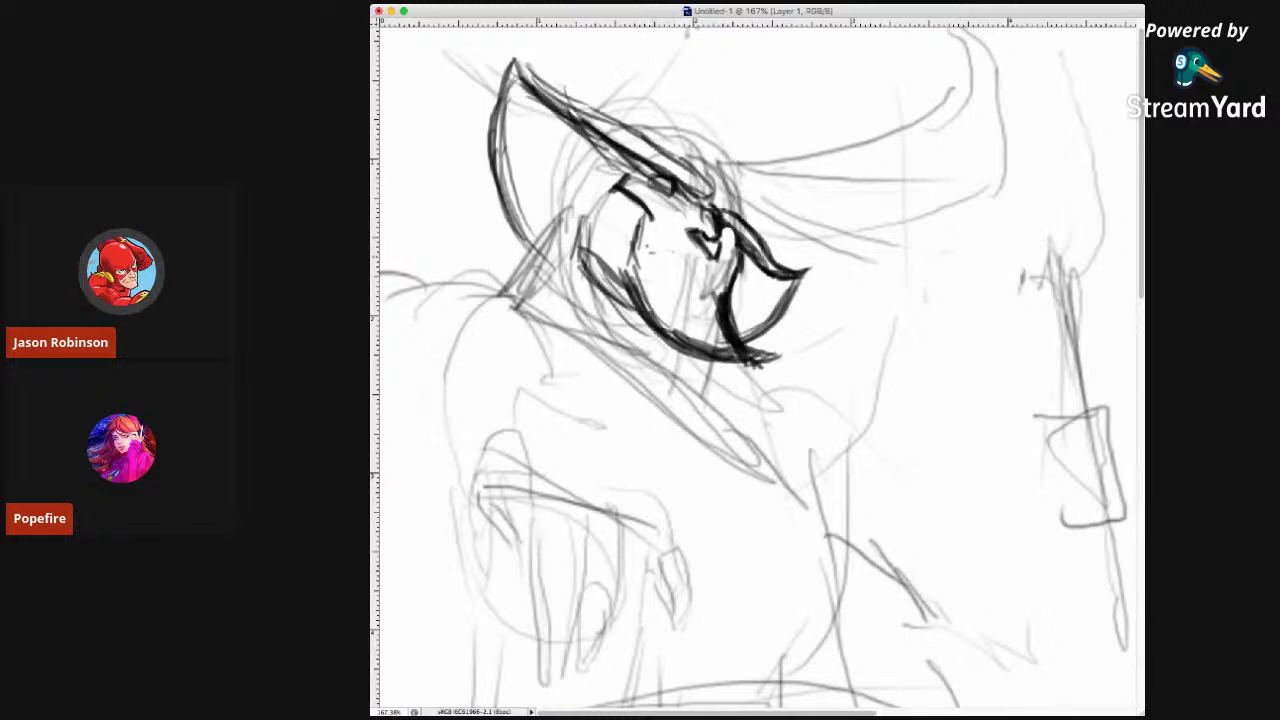
mouse_move(648, 253)
mouse_down()
mouse_move(672, 248)
mouse_move(645, 254)
mouse_up()
mouse_move(644, 249)
mouse_down()
mouse_move(655, 258)
mouse_move(636, 259)
mouse_move(702, 256)
mouse_move(724, 274)
mouse_move(708, 273)
mouse_move(710, 287)
mouse_move(726, 263)
mouse_up()
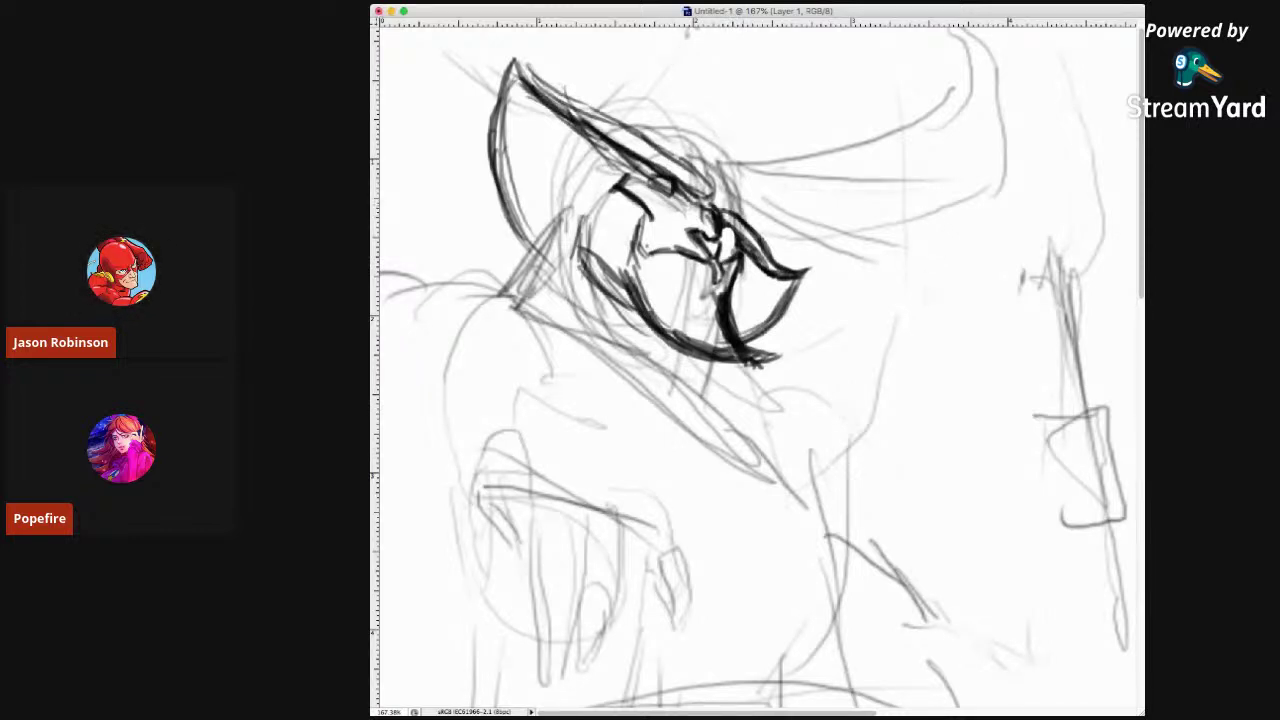
Touch up the line beside the nose and outline the rounded crown of the head with a bold arc.
drag(722, 204, 754, 232)
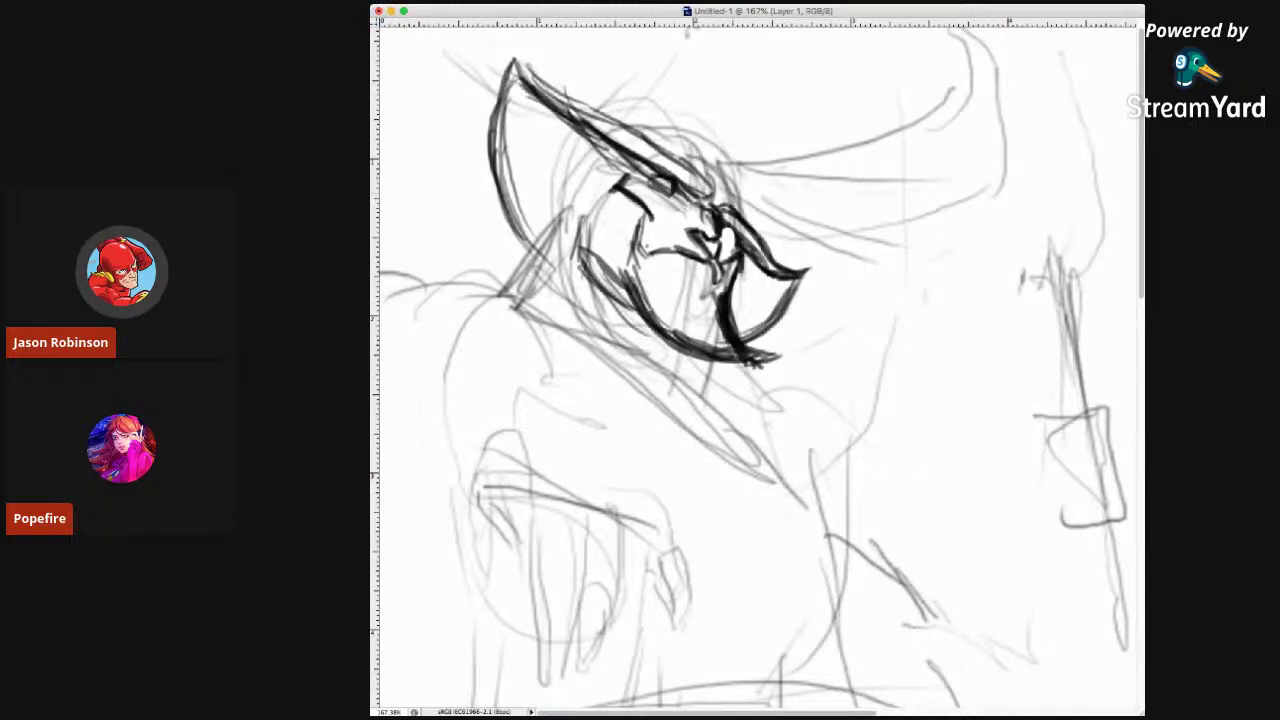
mouse_move(642, 138)
mouse_down()
mouse_move(680, 132)
mouse_move(670, 129)
mouse_move(712, 144)
mouse_move(746, 220)
mouse_up()
mouse_move(732, 168)
mouse_down()
mouse_move(740, 214)
mouse_move(734, 164)
mouse_move(712, 146)
mouse_move(664, 128)
mouse_move(630, 132)
mouse_move(638, 140)
mouse_up()
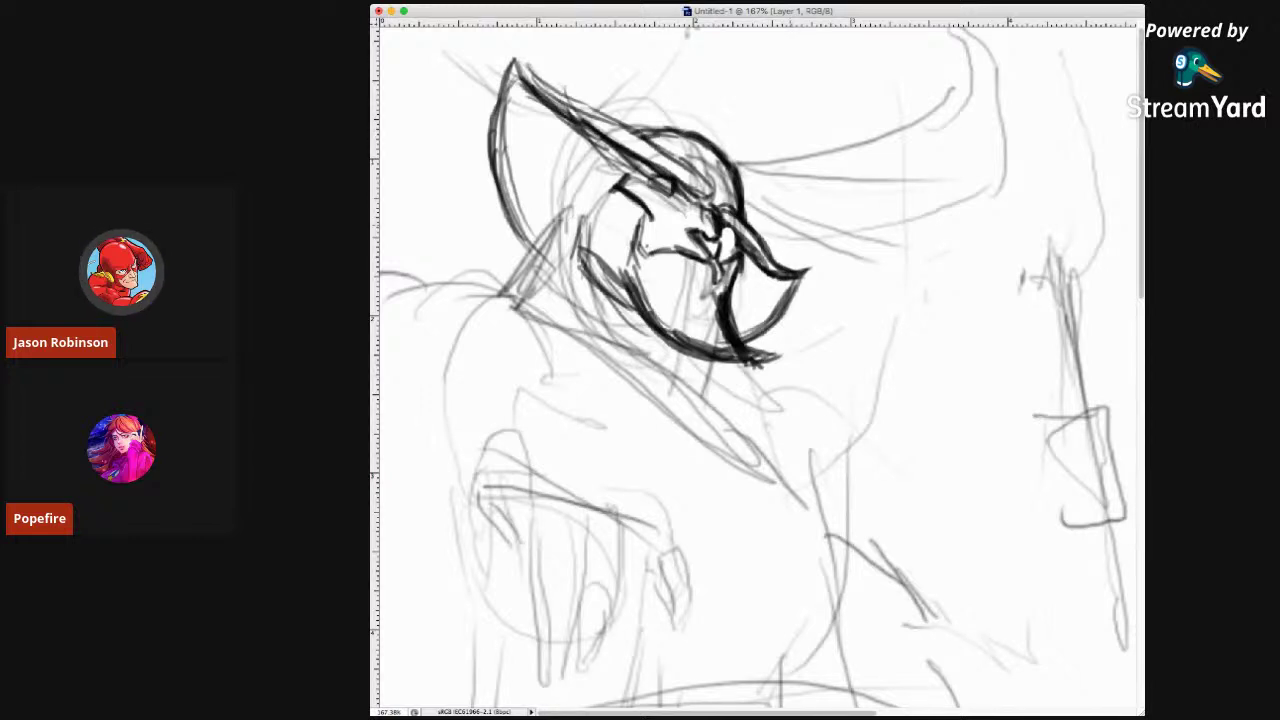
Rework the upper edge of the right flare at a higher angle and clean up the strokes beside the face.
key(super+minus)
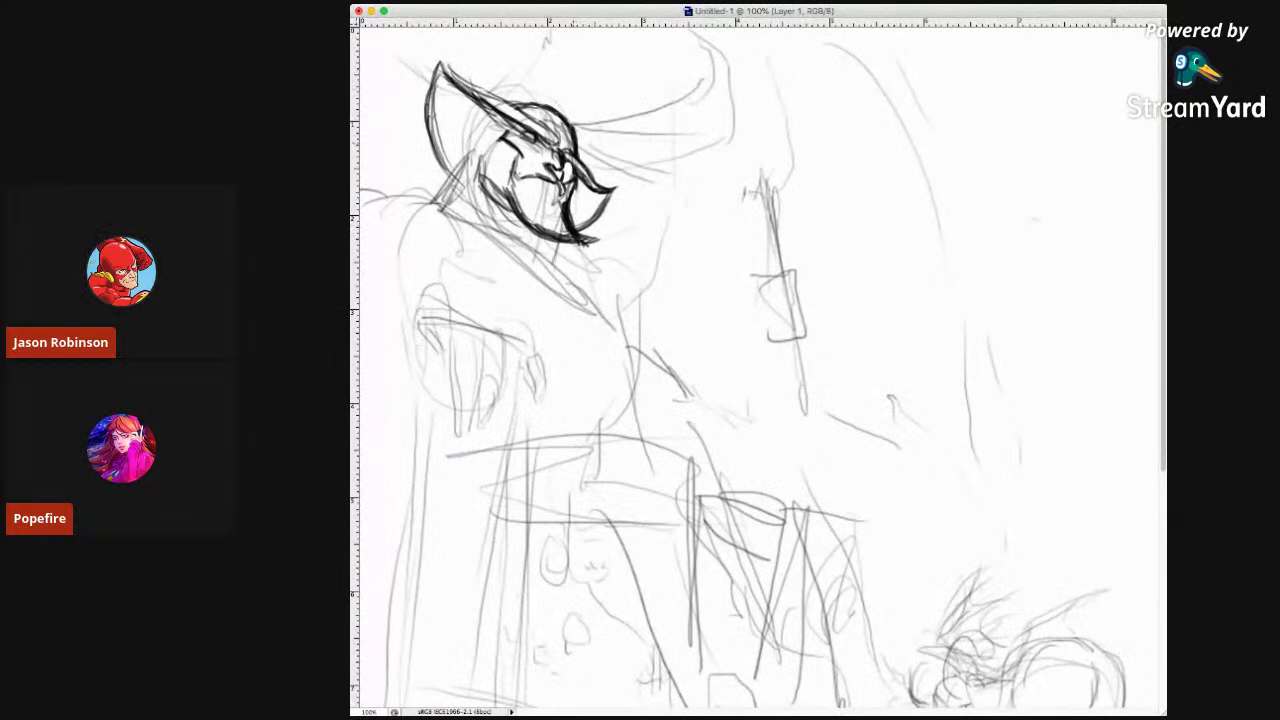
drag(570, 146, 622, 184)
mouse_move(574, 194)
mouse_down()
mouse_move(584, 172)
mouse_move(570, 156)
mouse_move(596, 172)
mouse_up()
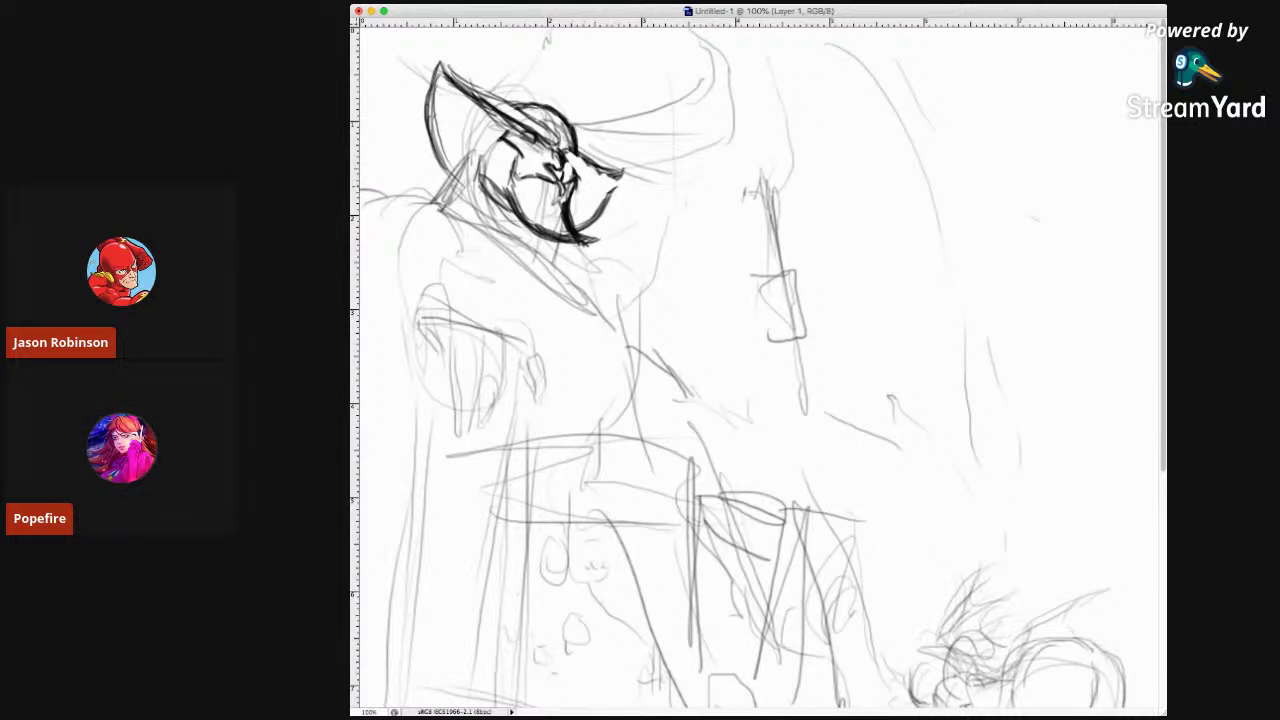
drag(578, 176, 572, 166)
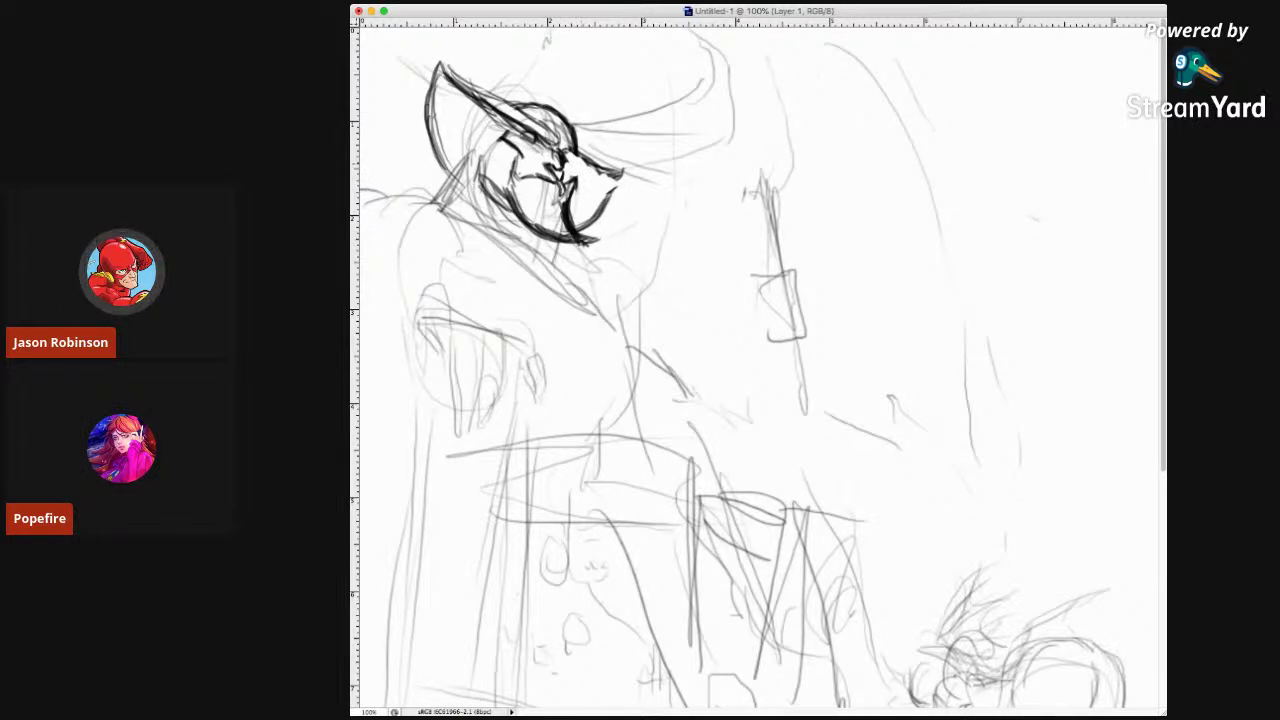
Ink the large right horn with bold upper and lower curves sweeping up to its tip.
mouse_move(582, 146)
mouse_down()
mouse_move(696, 114)
mouse_move(620, 122)
mouse_move(684, 122)
mouse_move(712, 86)
mouse_move(711, 46)
mouse_up()
drag(713, 94, 710, 38)
drag(710, 96, 710, 40)
mouse_move(710, 72)
mouse_down()
mouse_move(704, 22)
mouse_move(730, 110)
mouse_move(714, 152)
mouse_up()
mouse_move(728, 104)
mouse_down()
mouse_move(694, 158)
mouse_move(600, 170)
mouse_move(616, 170)
mouse_up()
drag(704, 148, 662, 165)
drag(670, 161, 632, 167)
mouse_move(704, 150)
mouse_down()
mouse_move(640, 166)
mouse_move(694, 154)
mouse_up()
drag(614, 126, 576, 134)
mouse_move(680, 128)
mouse_down()
mouse_move(622, 137)
mouse_move(660, 128)
mouse_up()
drag(706, 82, 682, 118)
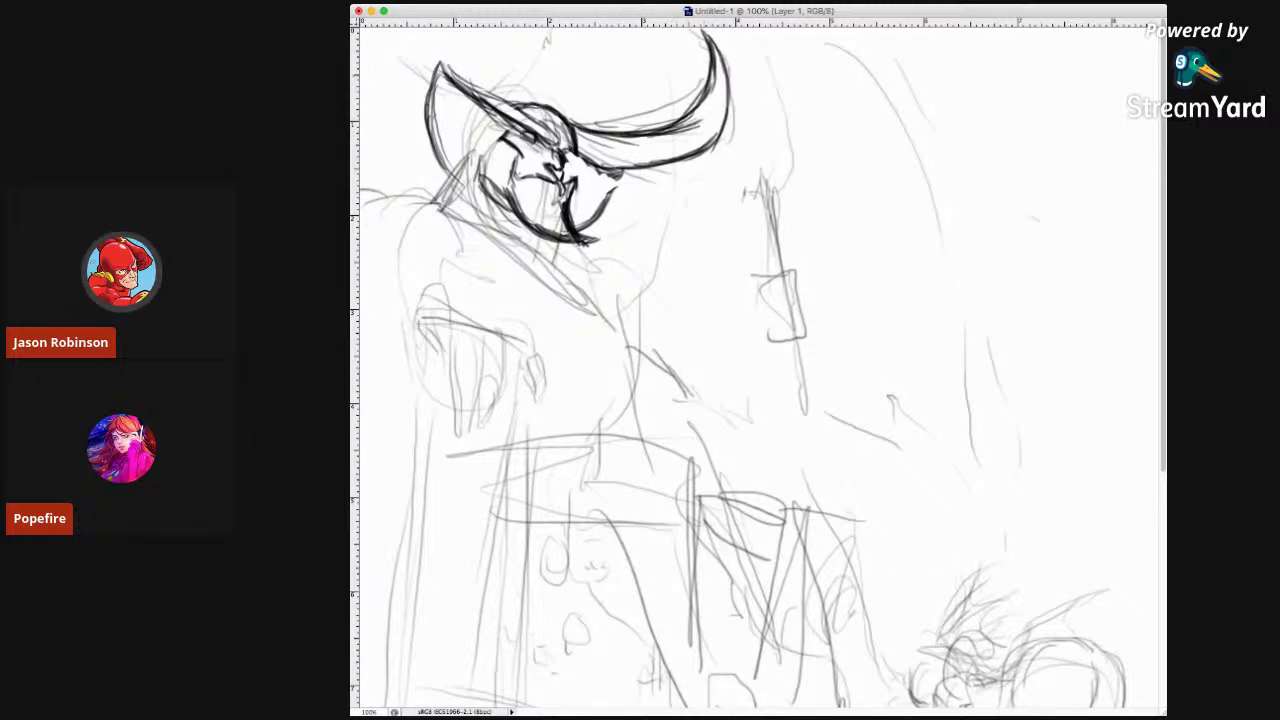
Begin inking the seated figure's left horn with upward strokes from the brow and short strokes beside the left flare.
drag(524, 104, 444, 38)
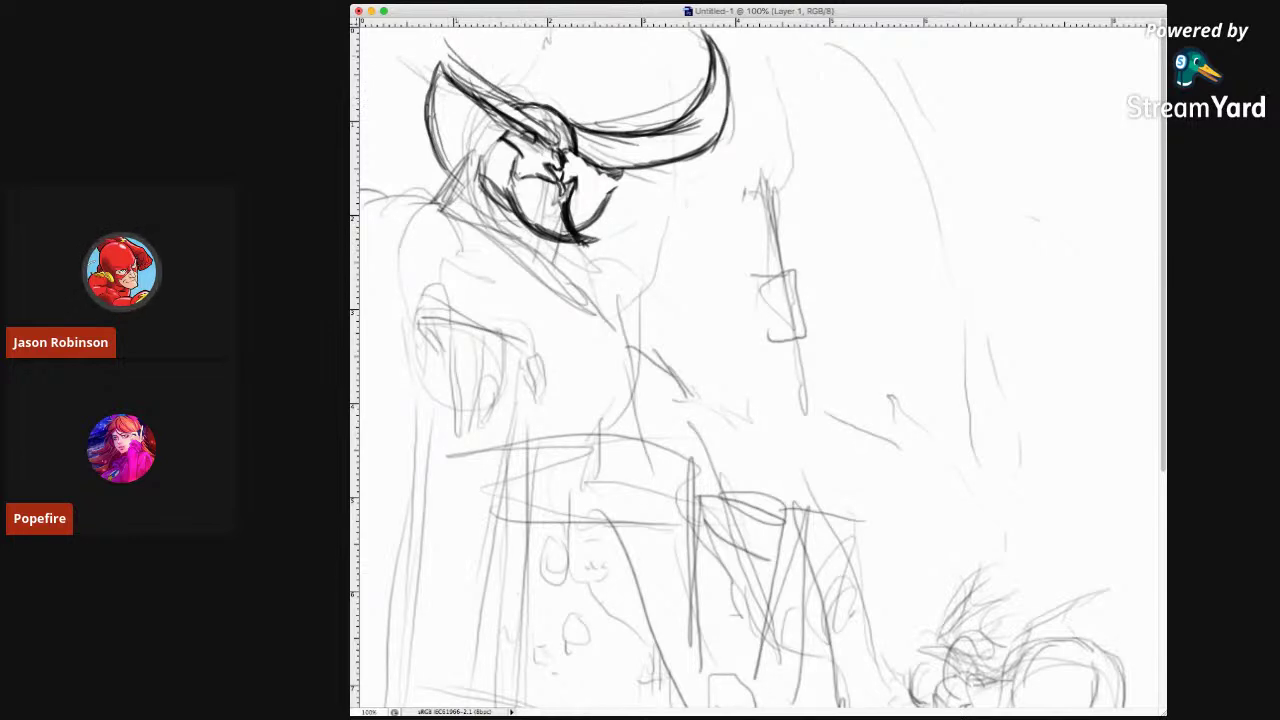
drag(526, 104, 452, 52)
drag(496, 88, 448, 36)
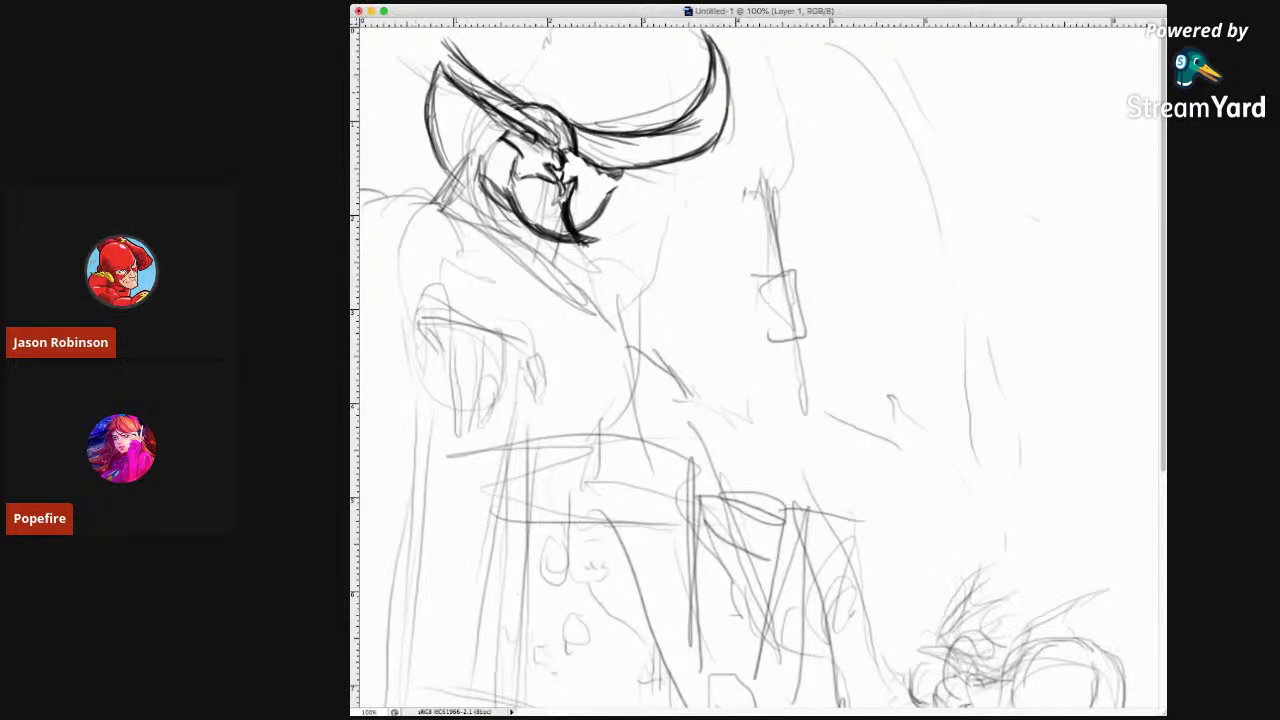
drag(424, 100, 402, 70)
mouse_move(442, 96)
mouse_down()
mouse_move(408, 74)
mouse_move(428, 94)
mouse_up()
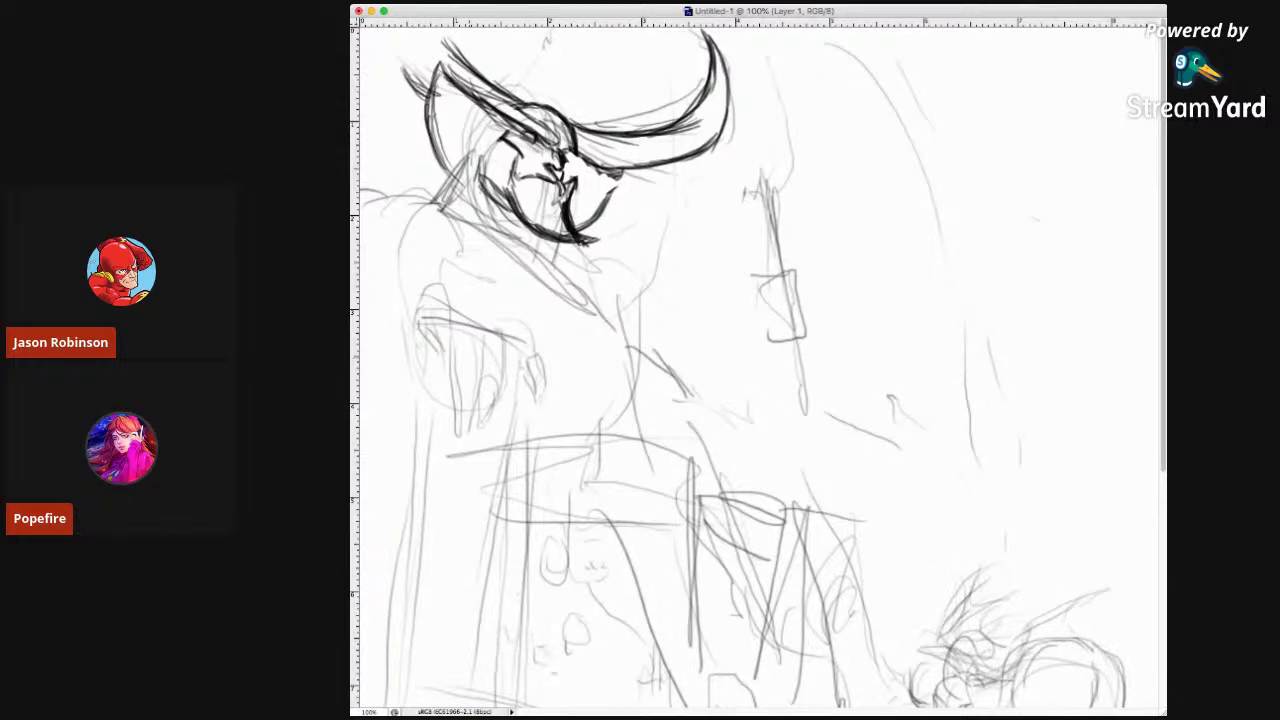
Select the whole upper panel drawing, scale it down slightly, reposition it inside the page margins and deselect it.
key(super+minus)
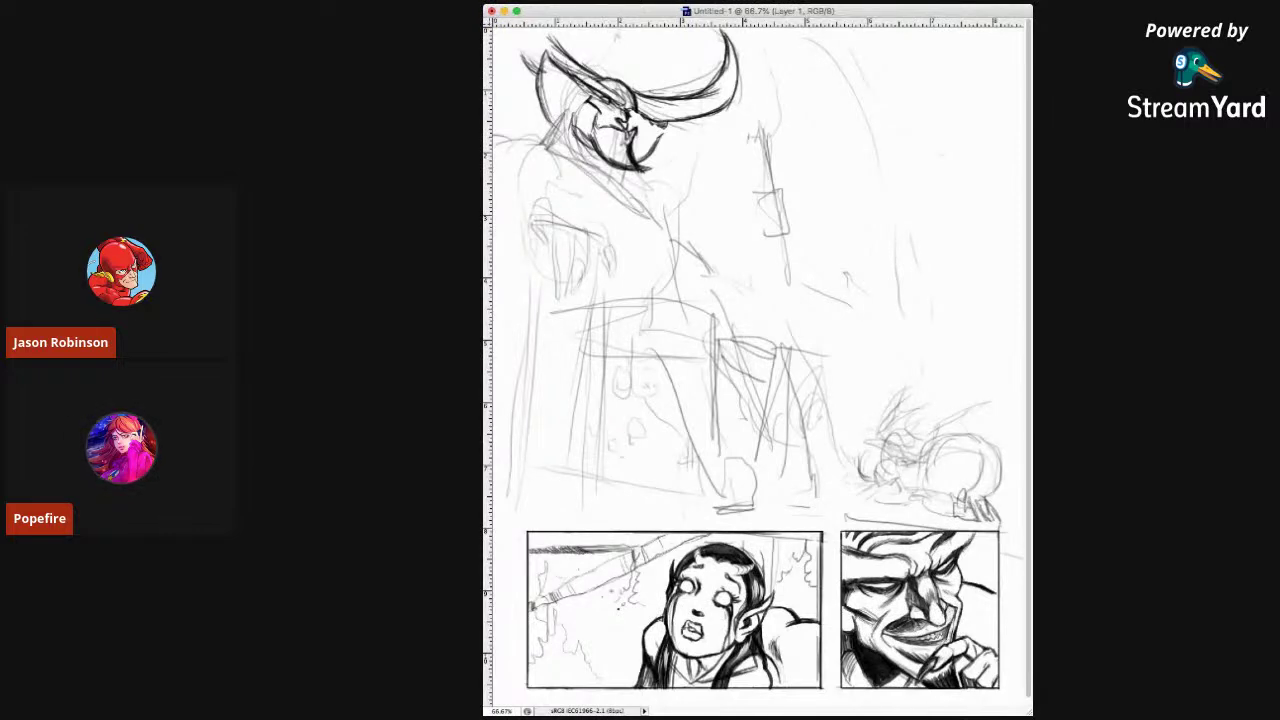
key(super+0)
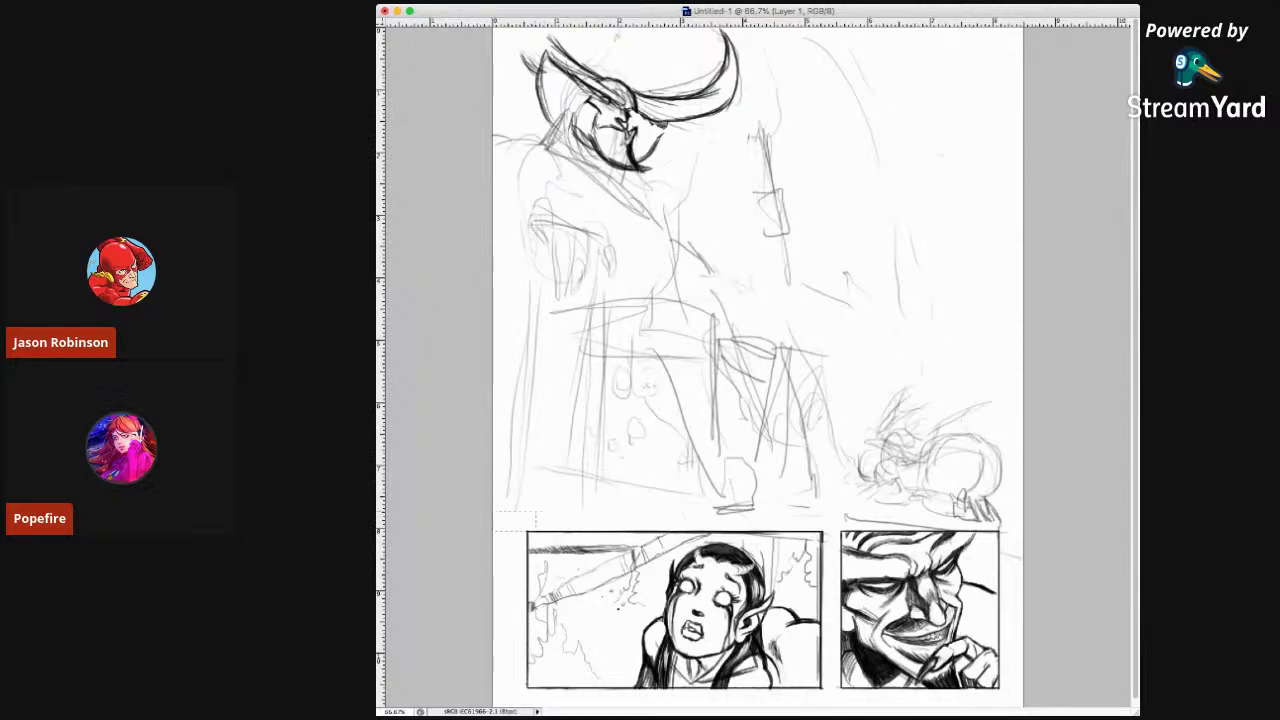
drag(492, 343, 1023, 531)
drag(492, 28, 1023, 531)
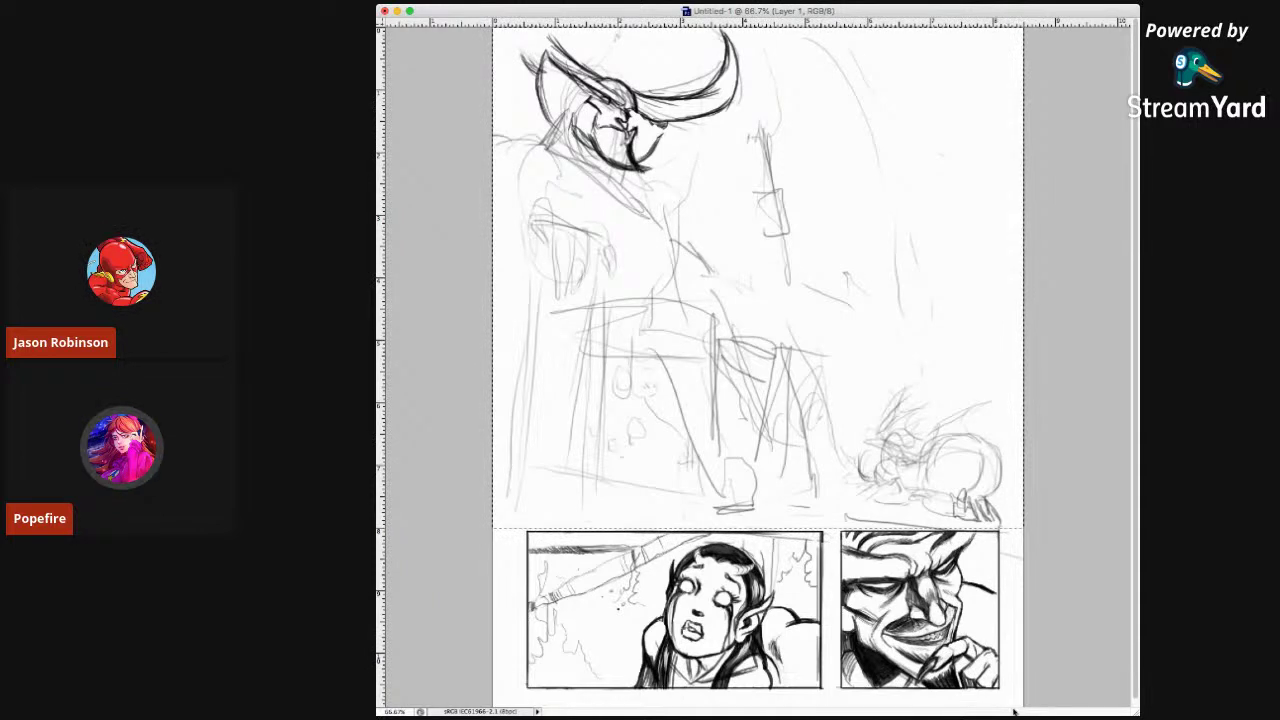
key(ctrl+t)
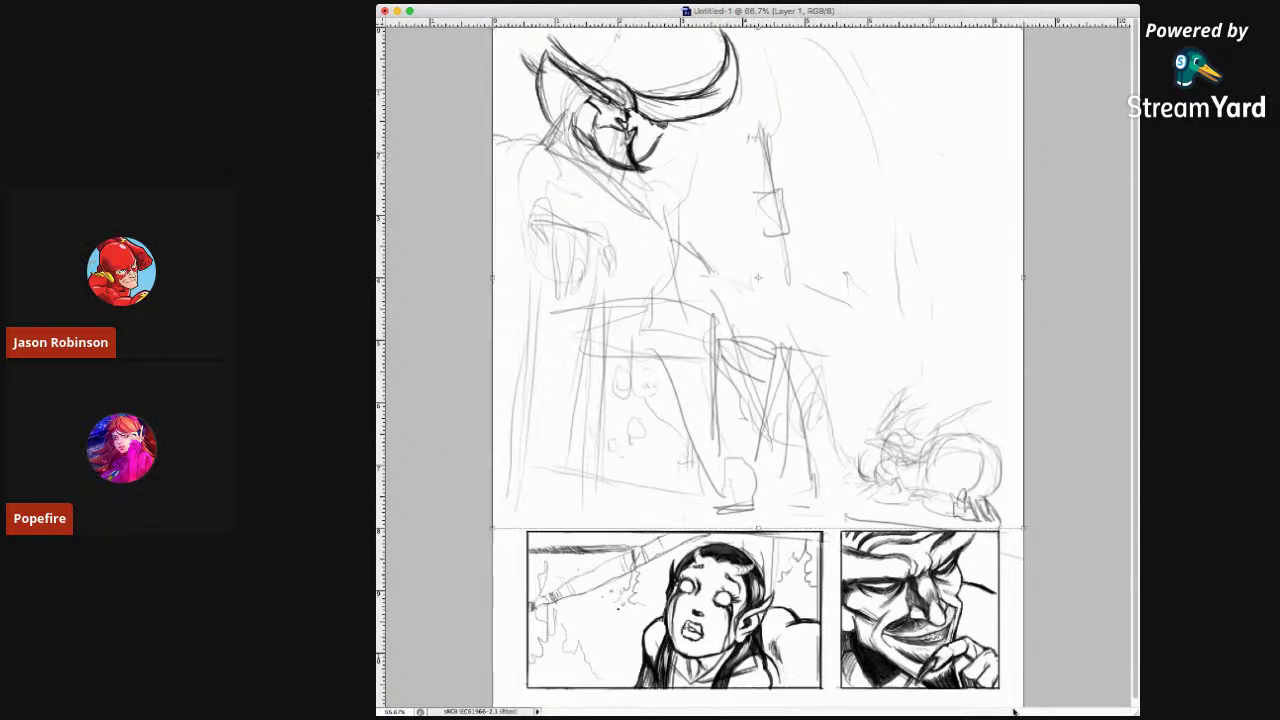
mouse_move(1024, 30)
mouse_down()
mouse_move(989, 76)
mouse_move(976, 71)
mouse_up()
drag(900, 260, 937, 235)
key(Return)
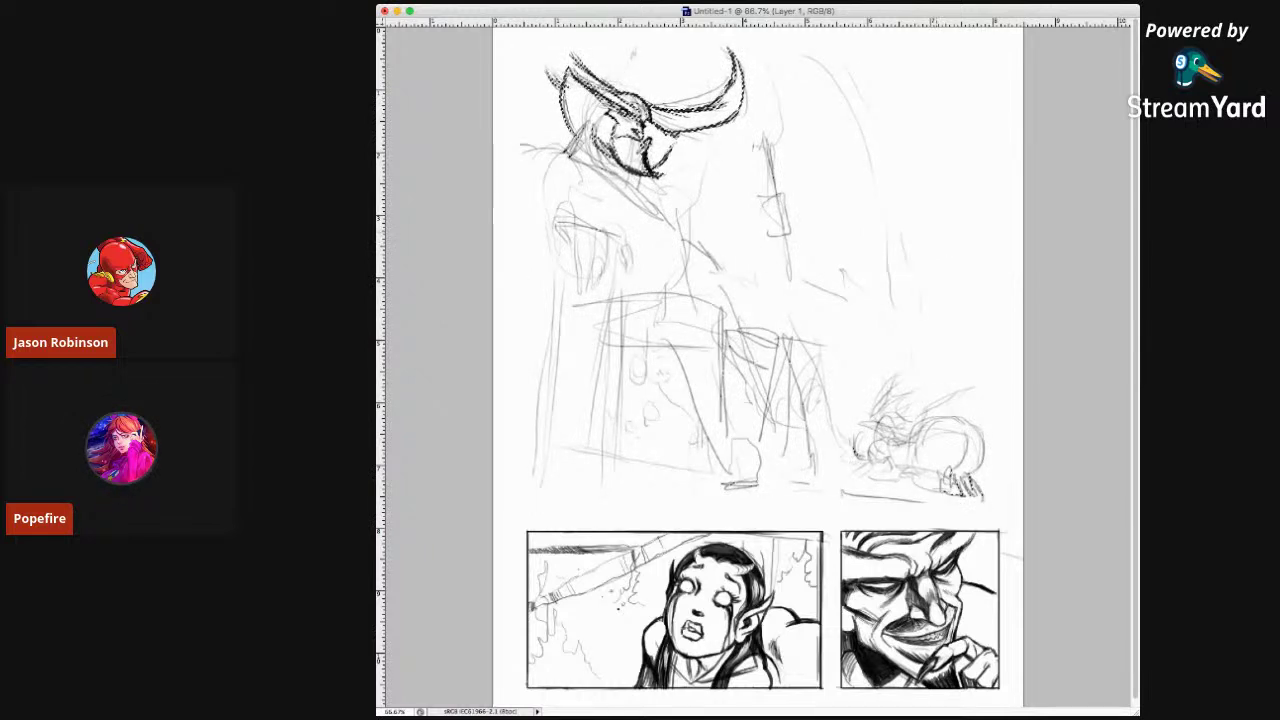
key(super+d)
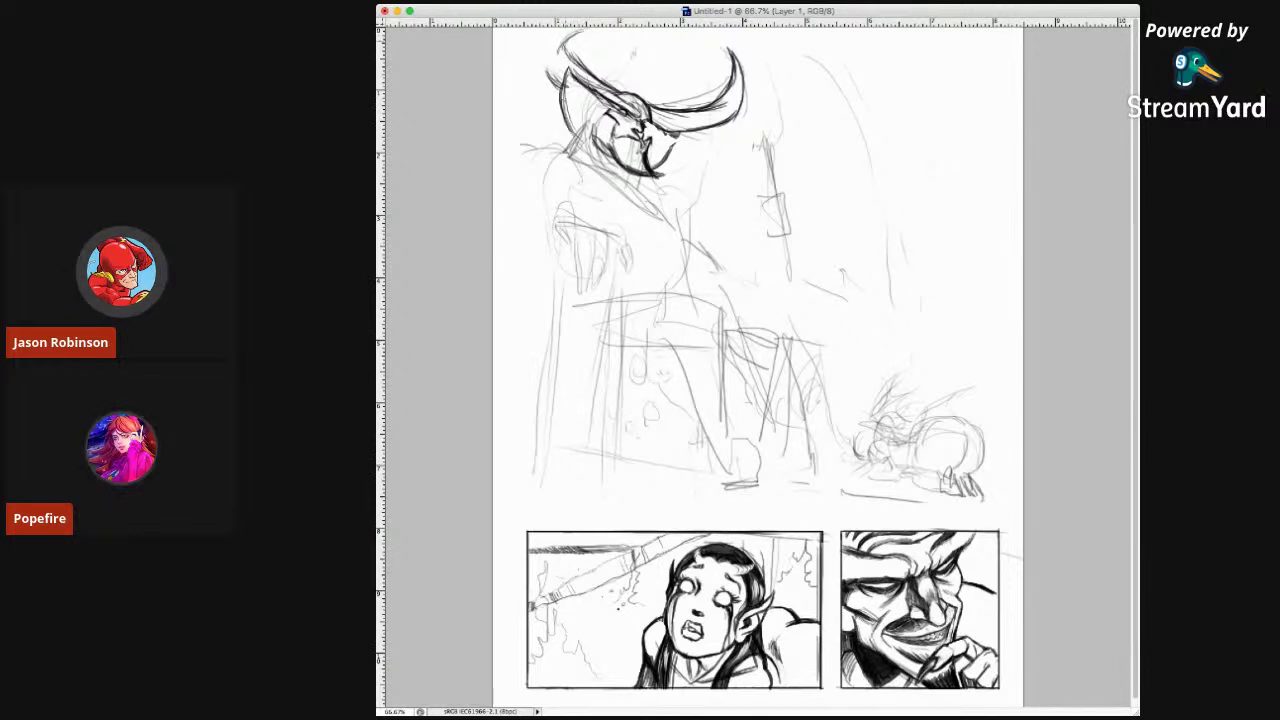
Ink the left horn curving up to the page edge and darken the collar and neck lines below the head.
mouse_move(552, 80)
mouse_down()
mouse_move(540, 42)
mouse_move(556, 35)
mouse_up()
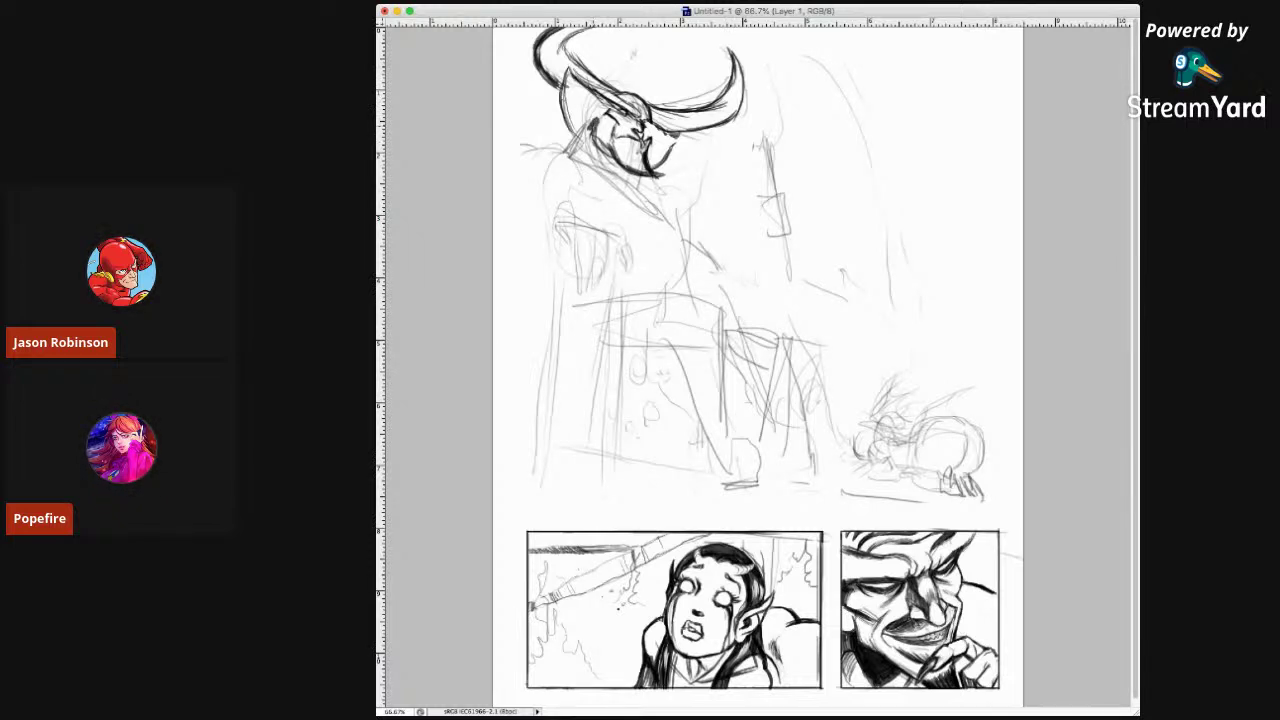
mouse_move(620, 148)
mouse_down()
mouse_move(598, 178)
mouse_move(618, 188)
mouse_up()
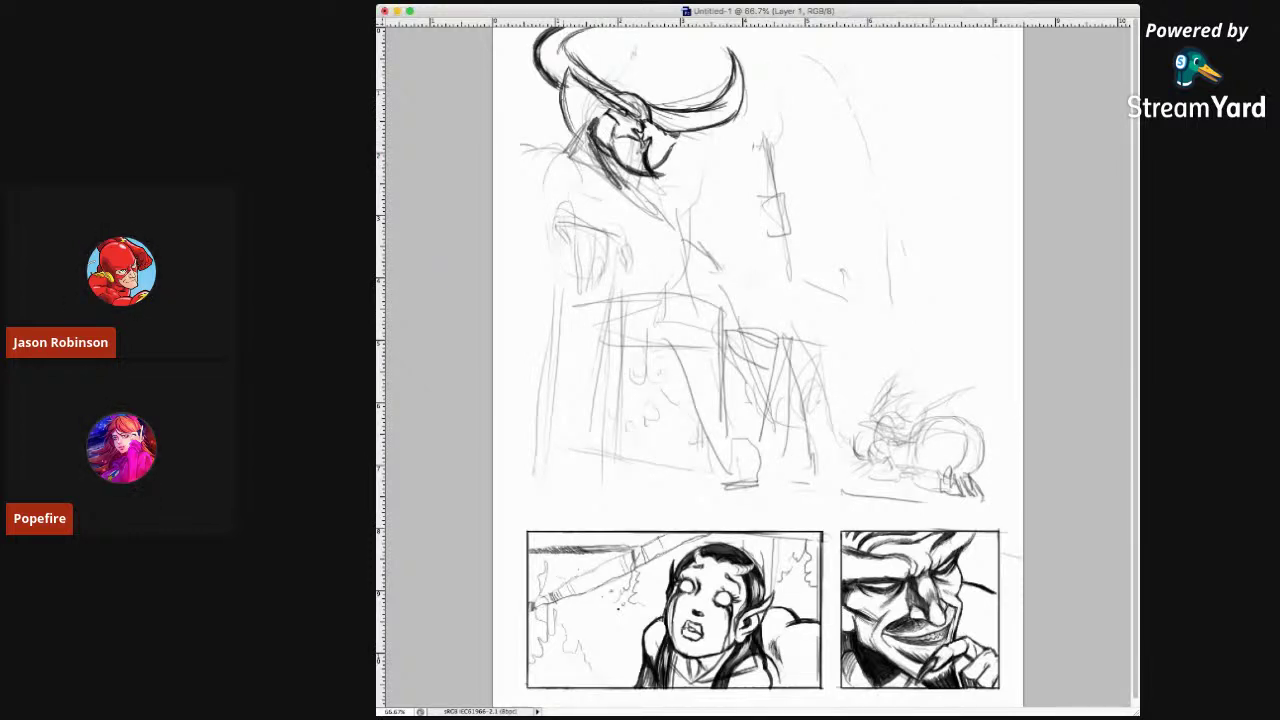
drag(574, 140, 566, 160)
drag(586, 124, 562, 156)
mouse_move(622, 164)
mouse_down()
mouse_move(576, 176)
mouse_move(624, 222)
mouse_up()
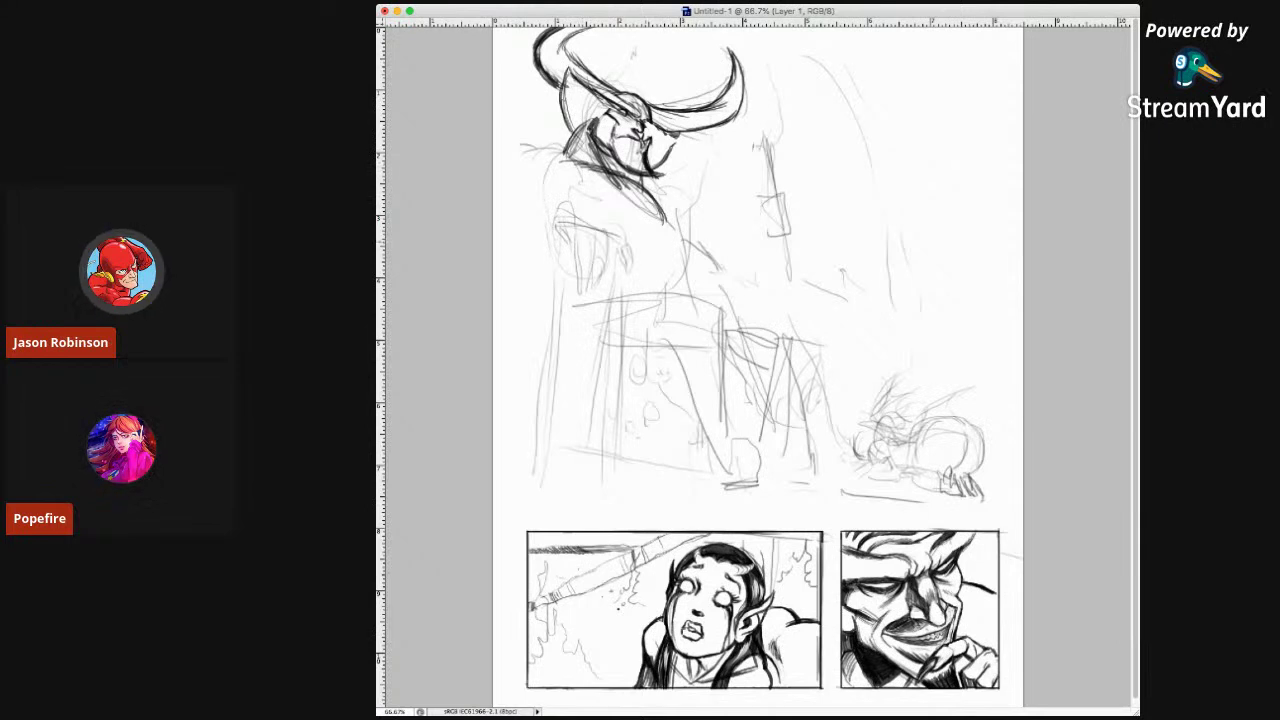
Ink the seated figure's chest and belly contour down to the hip, with a line across the upper arm.
drag(661, 206, 688, 214)
drag(662, 196, 704, 252)
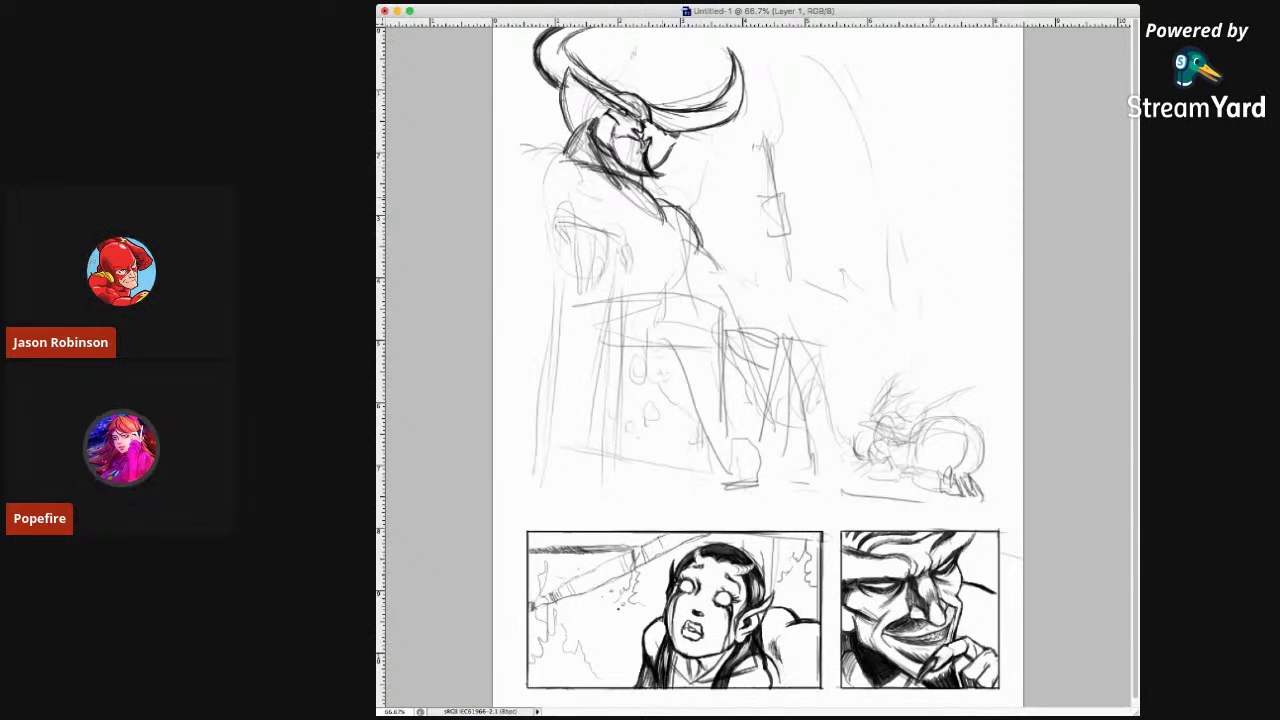
mouse_move(562, 206)
mouse_down()
mouse_move(622, 198)
mouse_move(654, 226)
mouse_move(650, 210)
mouse_up()
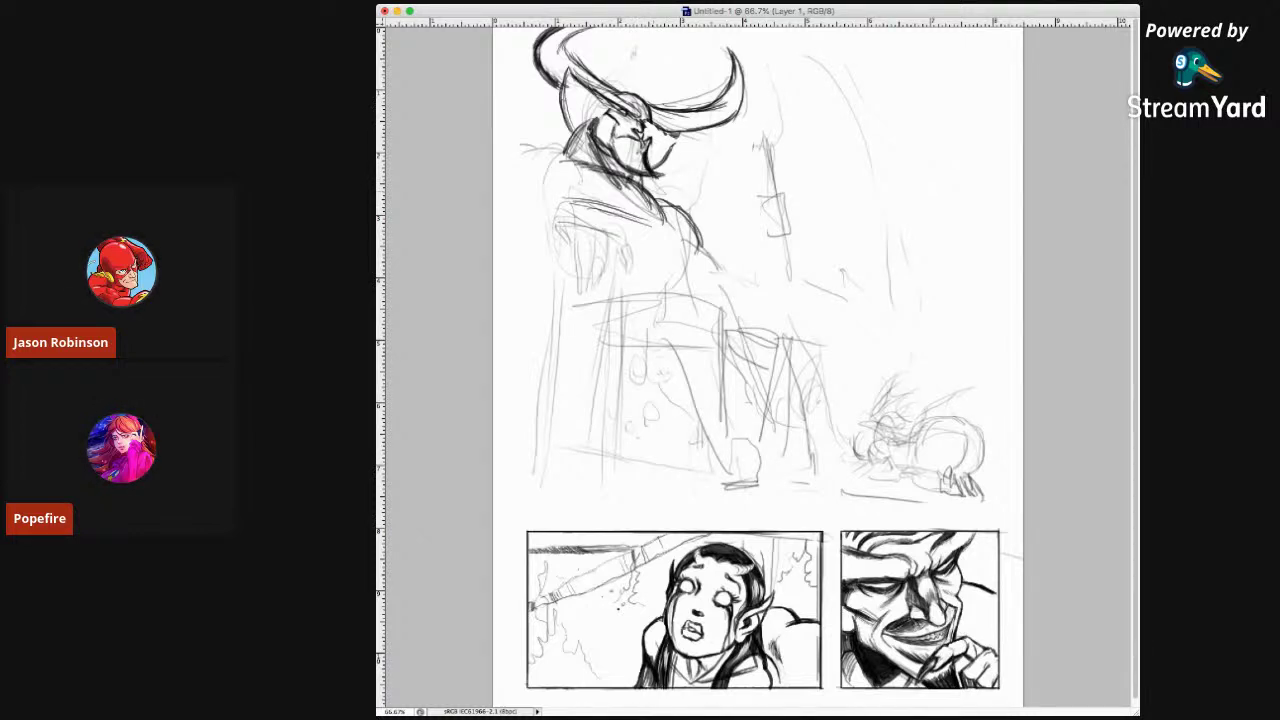
mouse_move(644, 184)
mouse_down()
mouse_move(654, 212)
mouse_move(672, 206)
mouse_move(706, 246)
mouse_move(710, 290)
mouse_up()
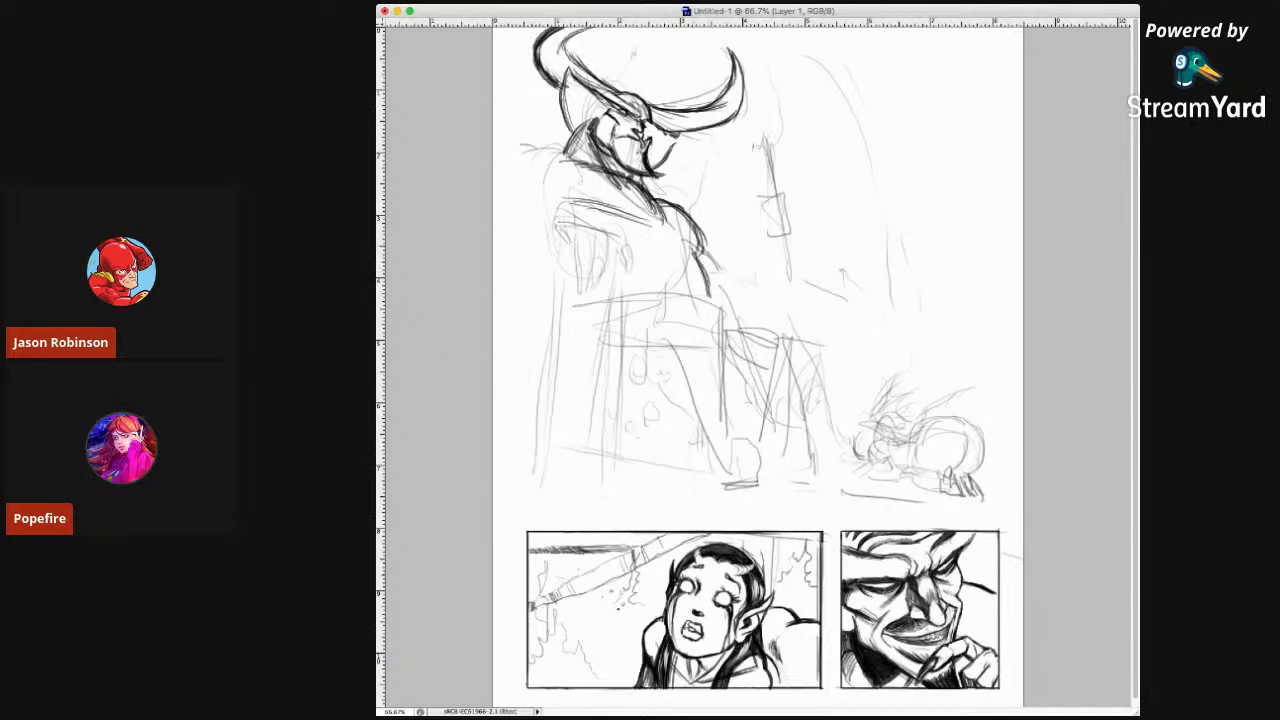
drag(692, 248, 710, 292)
mouse_move(674, 230)
mouse_down()
mouse_move(702, 250)
mouse_move(714, 306)
mouse_up()
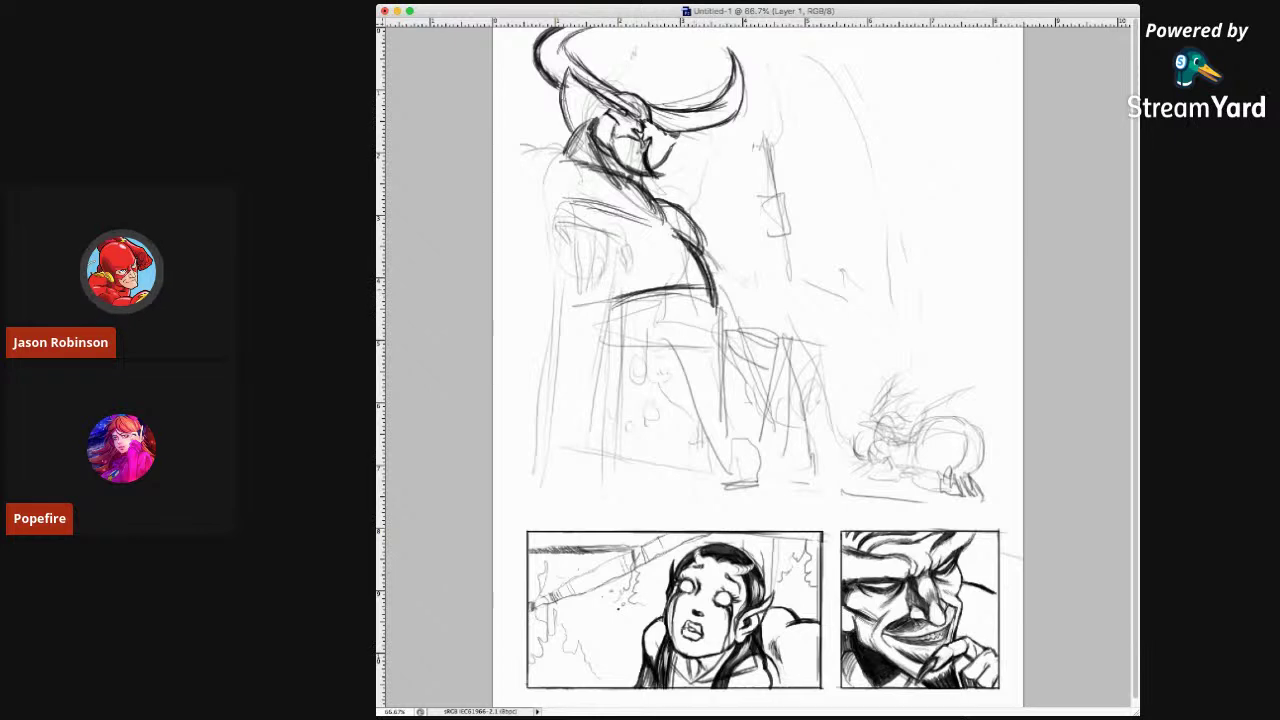
Draw a rounded loop at the end of the throne's armrest, thicken the armrest edge and add a vertical line below.
mouse_move(700, 288)
mouse_down()
mouse_move(725, 305)
mouse_move(715, 325)
mouse_move(695, 310)
mouse_move(700, 290)
mouse_move(731, 300)
mouse_move(706, 327)
mouse_up()
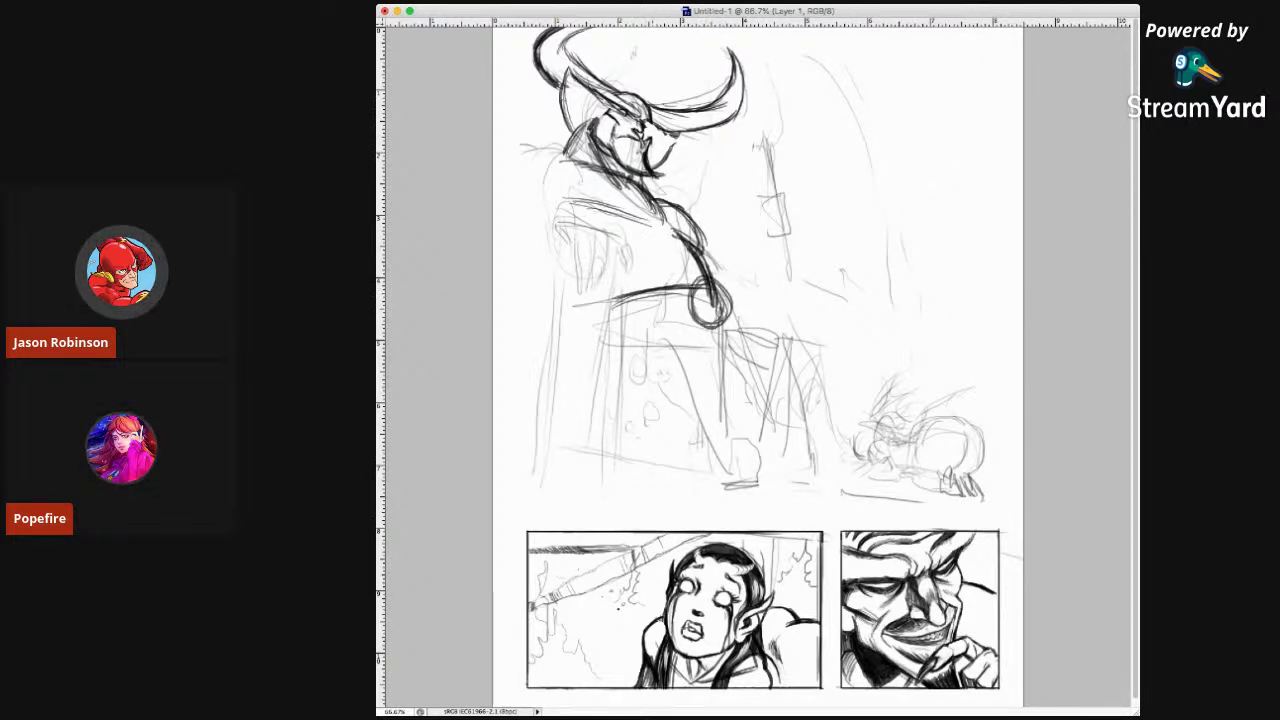
mouse_move(624, 292)
mouse_down()
mouse_move(704, 280)
mouse_move(734, 394)
mouse_up()
drag(737, 337, 741, 419)
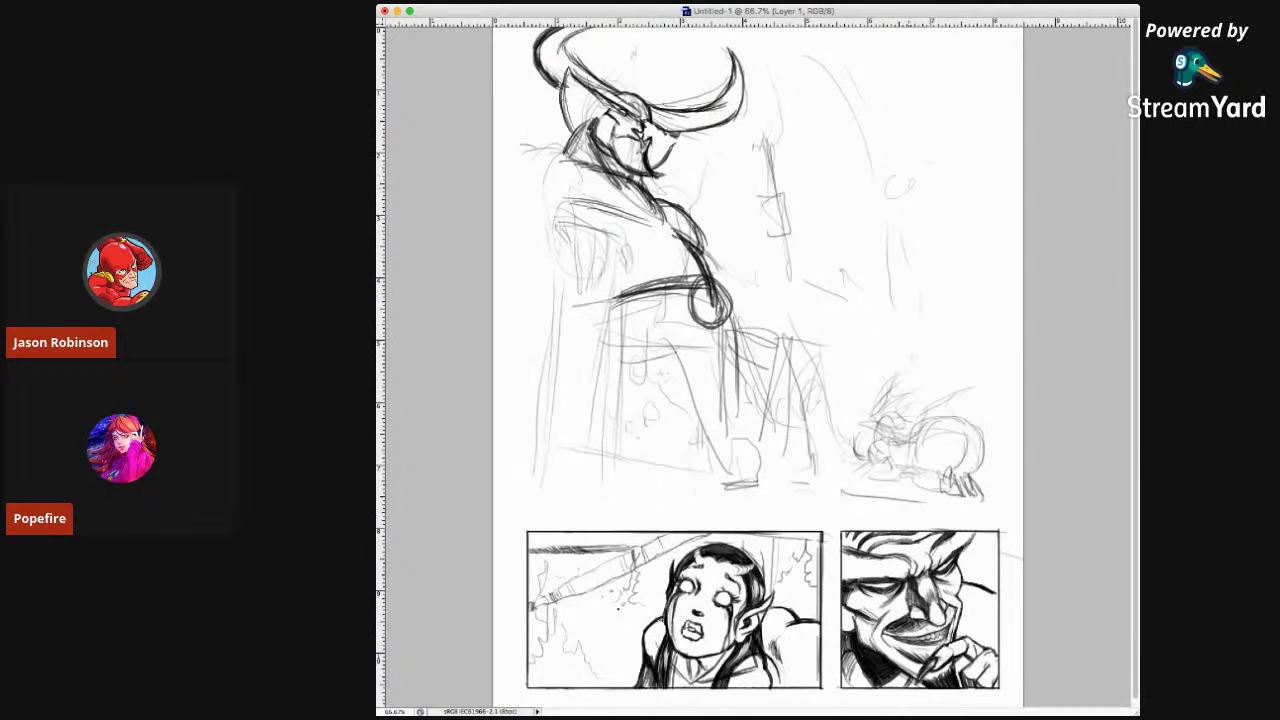
Draw the throne's side support with long vertical edges and horizontal bands across its base.
drag(622, 270, 612, 384)
drag(616, 310, 604, 424)
drag(614, 334, 598, 488)
drag(606, 386, 598, 480)
drag(560, 284, 530, 488)
mouse_move(548, 362)
mouse_down()
mouse_move(528, 494)
mouse_move(594, 482)
mouse_up()
drag(536, 446, 602, 456)
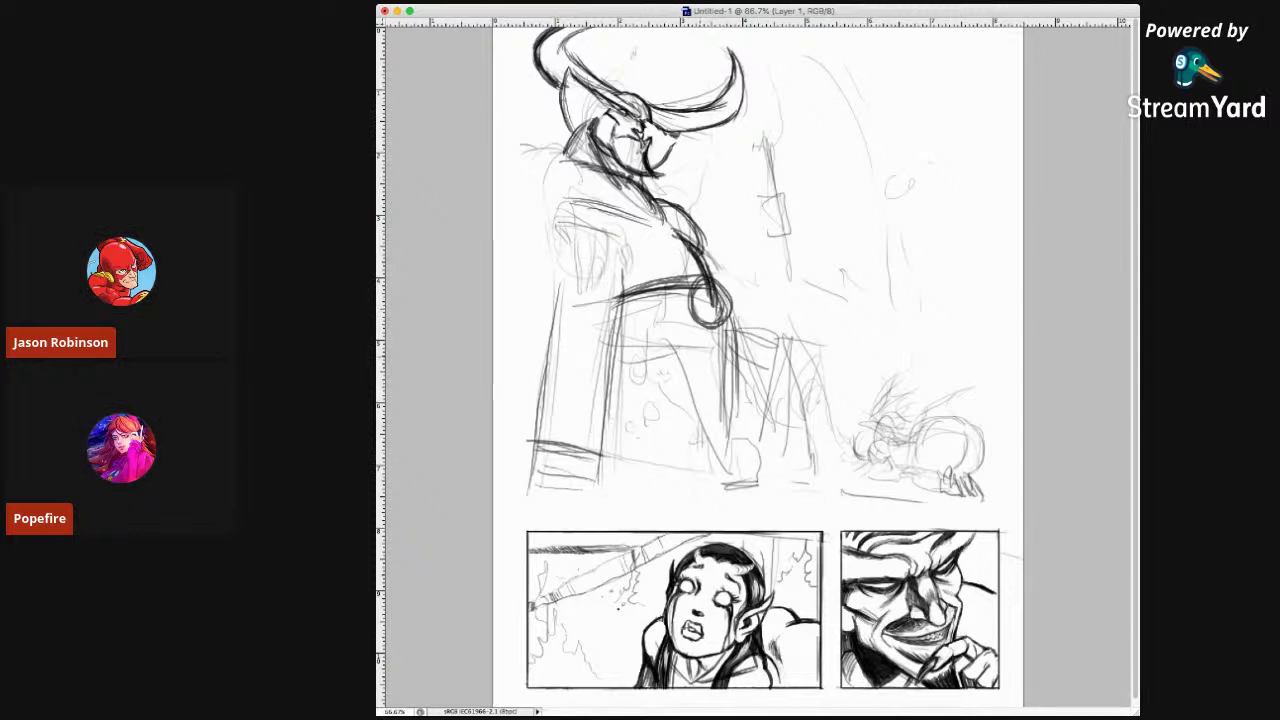
Outline the seated figure's left lower leg and foot at the base of the throne.
drag(669, 351, 706, 442)
drag(688, 386, 702, 470)
mouse_move(690, 422)
mouse_down()
mouse_move(692, 474)
mouse_move(752, 446)
mouse_move(766, 450)
mouse_move(772, 496)
mouse_up()
drag(774, 448, 778, 490)
mouse_move(780, 440)
mouse_down()
mouse_move(778, 486)
mouse_move(708, 486)
mouse_move(756, 490)
mouse_up()
mouse_move(758, 448)
mouse_down()
mouse_move(756, 484)
mouse_move(670, 470)
mouse_up()
Draw the top of the extended thigh from the armrest to the knee and the vertical lines descending from the knee.
drag(742, 332, 806, 318)
drag(730, 320, 810, 313)
drag(732, 315, 824, 312)
drag(732, 311, 824, 304)
mouse_move(740, 312)
mouse_down()
mouse_move(836, 306)
mouse_move(822, 394)
mouse_up()
drag(830, 328, 822, 456)
drag(832, 364, 824, 460)
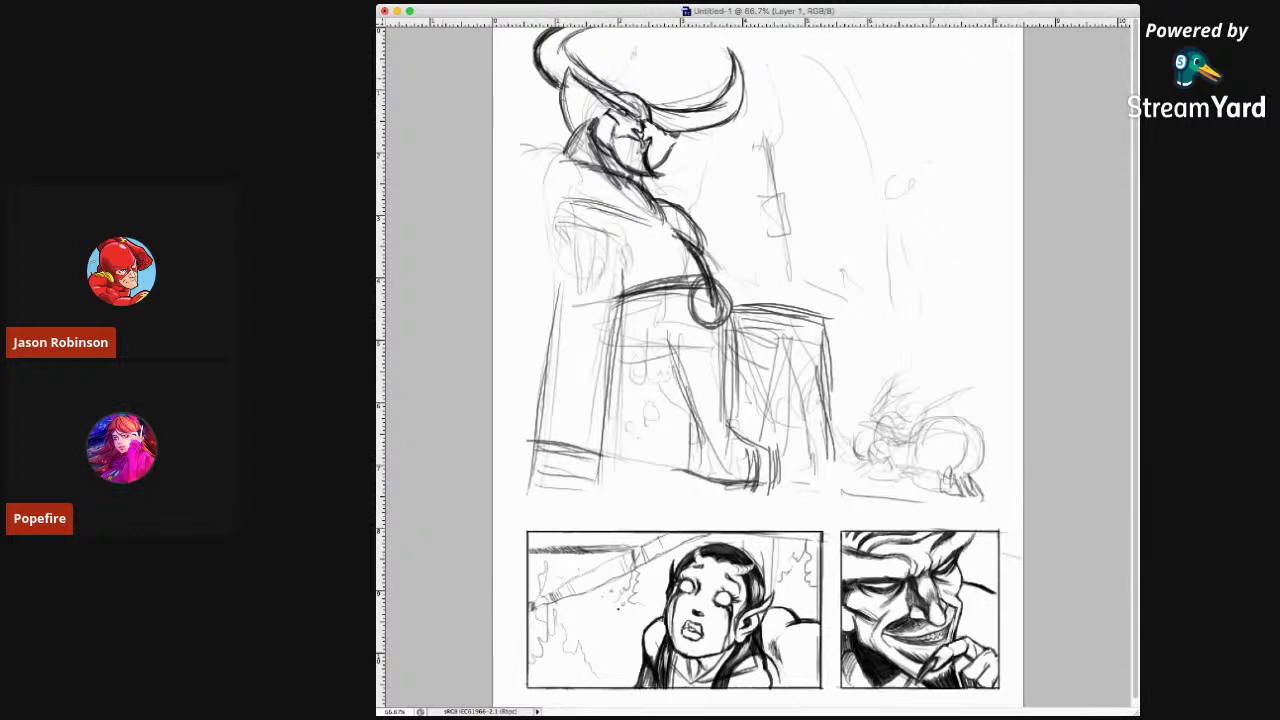
Lasso the small crouching figure, move it down into the panel's lower right corner and rotate it slightly.
drag(916, 358, 990, 380)
drag(916, 360, 890, 368)
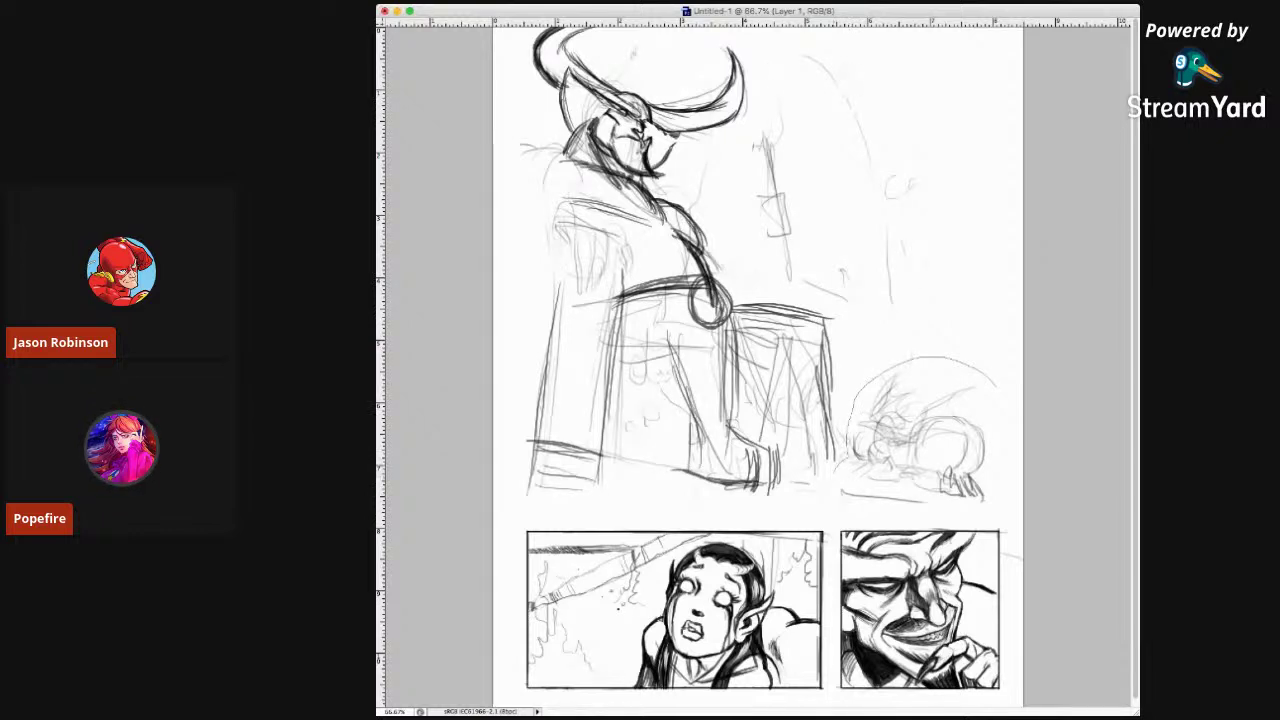
mouse_move(836, 480)
mouse_down()
mouse_move(934, 516)
mouse_move(1012, 452)
mouse_move(840, 478)
mouse_up()
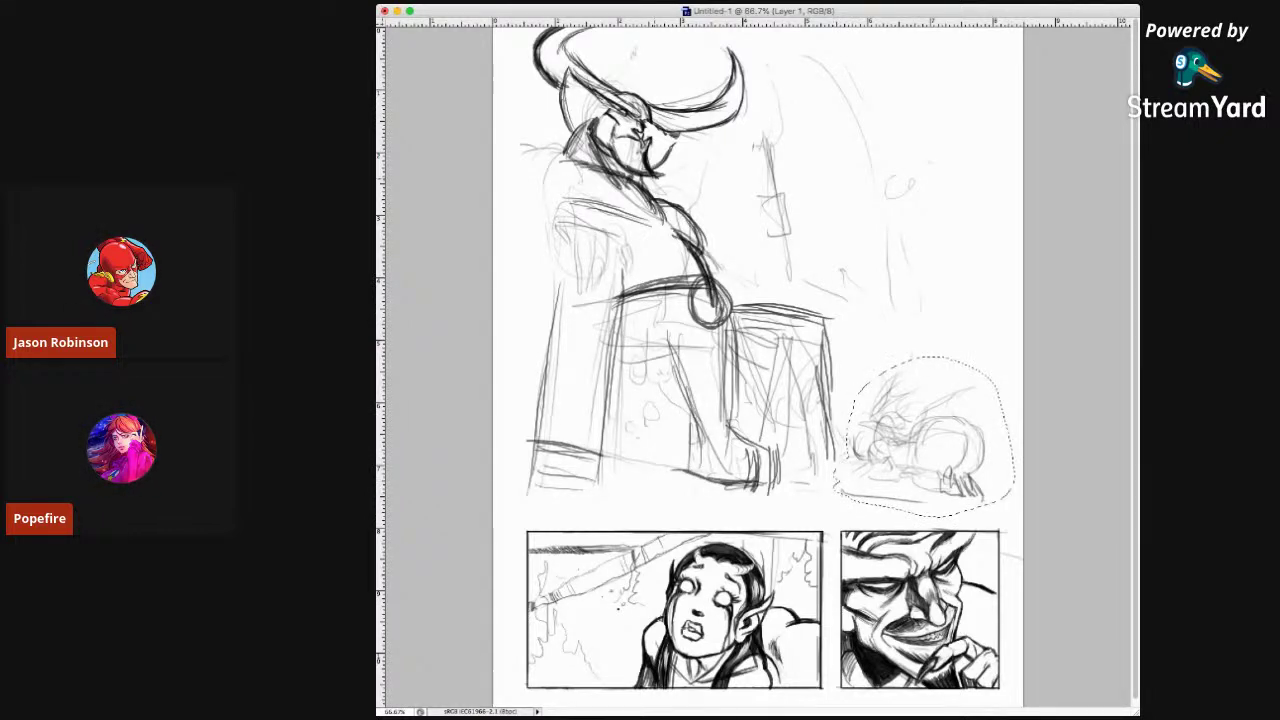
drag(942, 463, 981, 490)
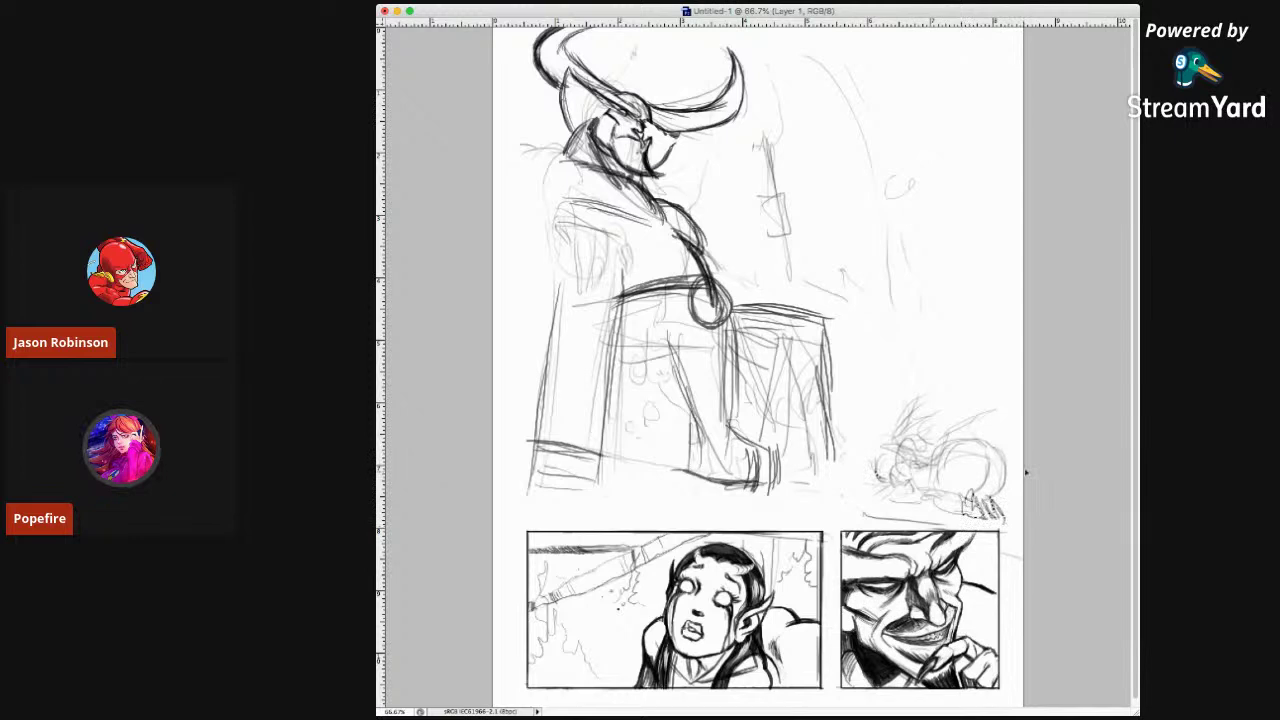
key(super+t)
drag(1015, 533, 988, 485)
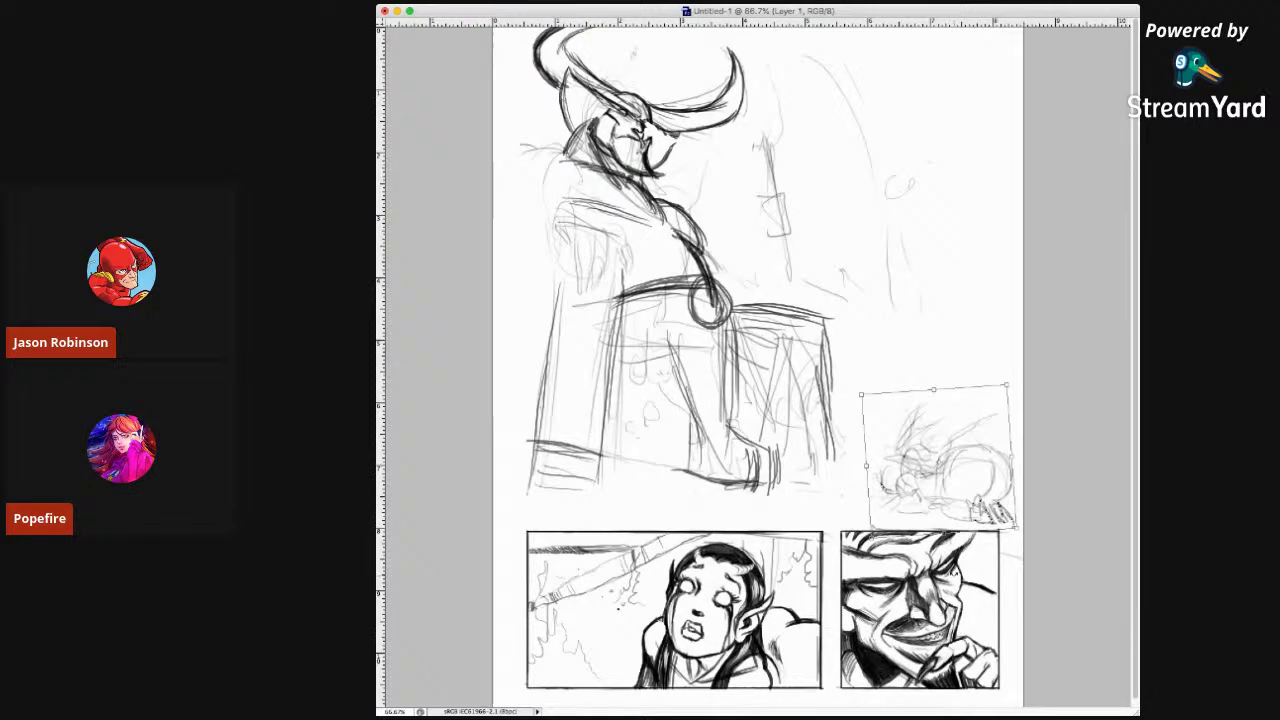
key(Return)
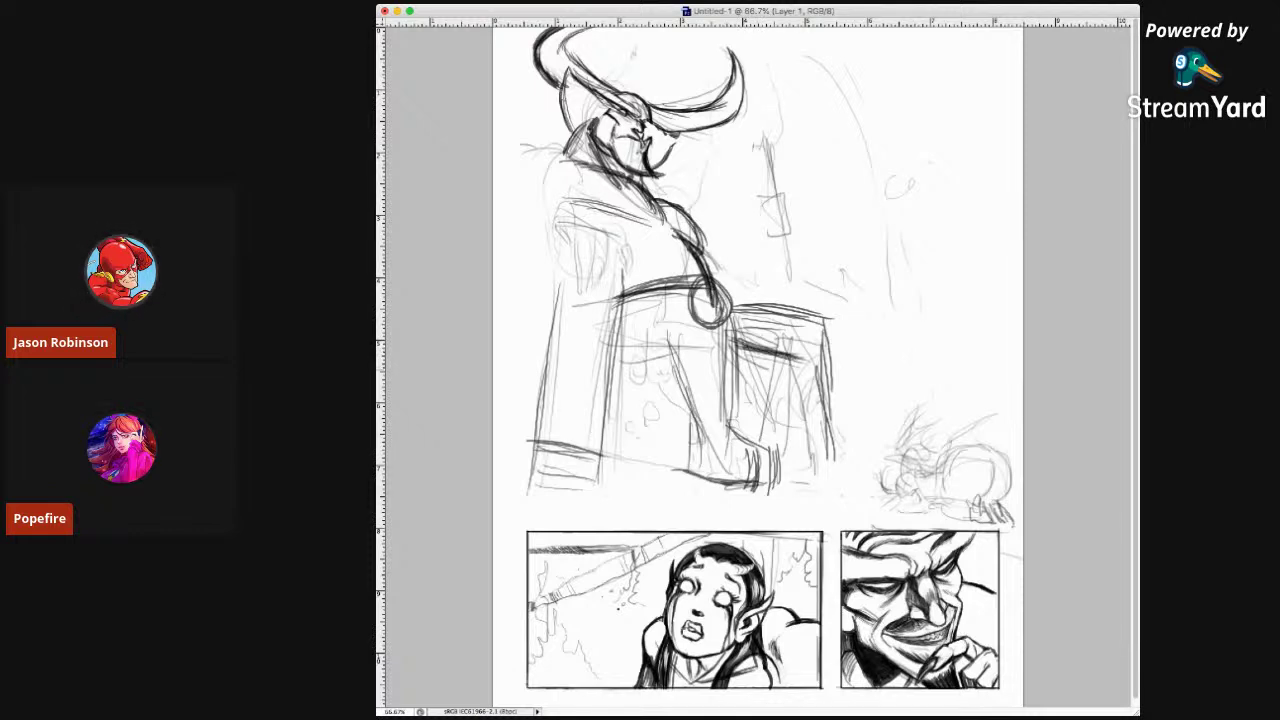
Ink the back edge of the extended lower leg and draw the forearm and hand resting on the thigh.
drag(806, 368, 805, 476)
mouse_move(812, 362)
mouse_down()
mouse_move(805, 468)
mouse_move(808, 416)
mouse_up()
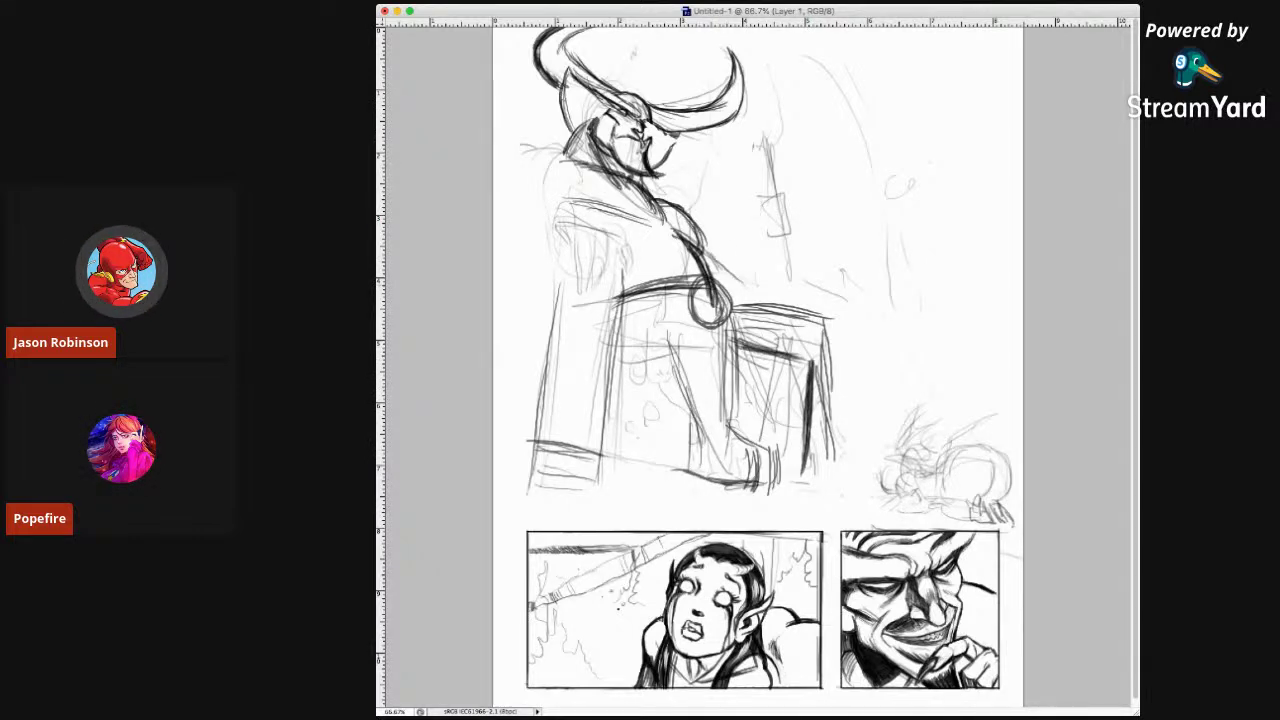
mouse_move(726, 274)
mouse_down()
mouse_move(750, 266)
mouse_move(832, 293)
mouse_move(842, 306)
mouse_move(818, 299)
mouse_move(832, 309)
mouse_move(846, 404)
mouse_up()
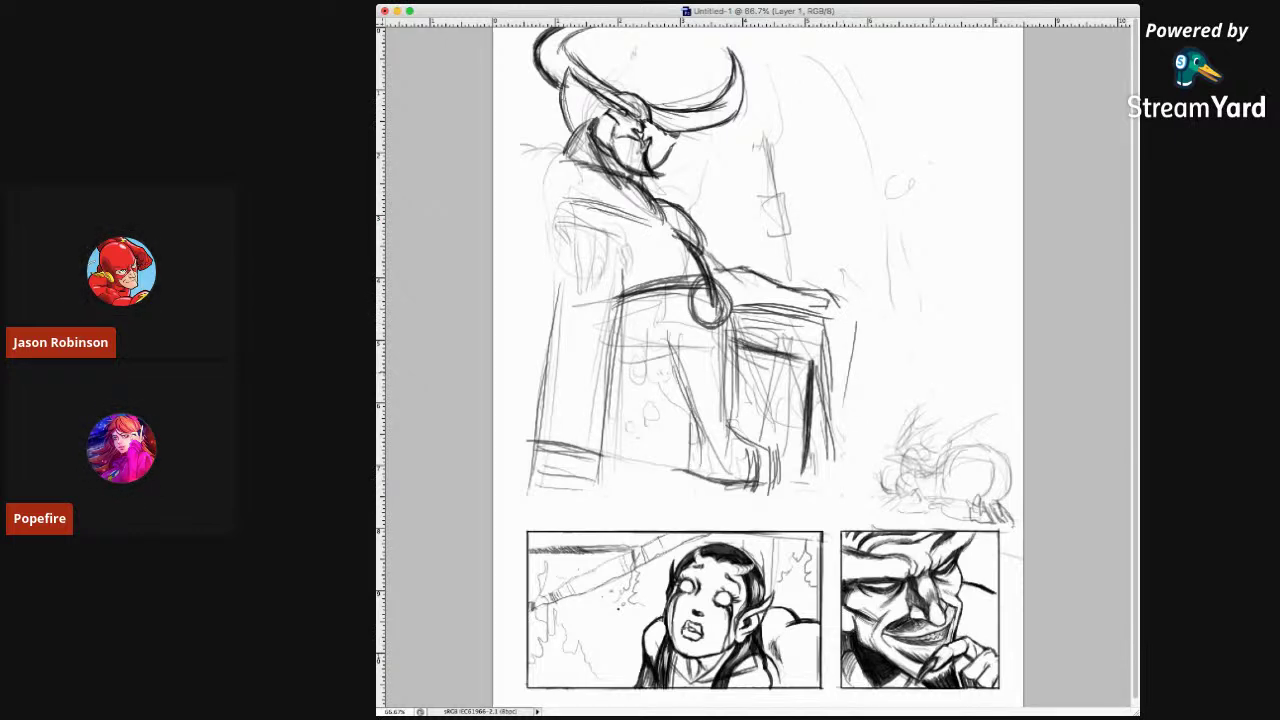
Draw the extended leg's shin and calf lines tapering to the ankle and outline the pointed foot.
drag(852, 326, 838, 480)
drag(852, 356, 840, 478)
drag(844, 332, 831, 466)
mouse_move(840, 318)
mouse_down()
mouse_move(826, 406)
mouse_move(848, 474)
mouse_up()
drag(812, 352, 798, 446)
mouse_move(830, 396)
mouse_down()
mouse_move(818, 478)
mouse_move(864, 468)
mouse_move(872, 496)
mouse_up()
mouse_move(823, 454)
mouse_down()
mouse_move(819, 490)
mouse_move(872, 494)
mouse_move(866, 468)
mouse_move(864, 492)
mouse_move(830, 490)
mouse_move(830, 472)
mouse_up()
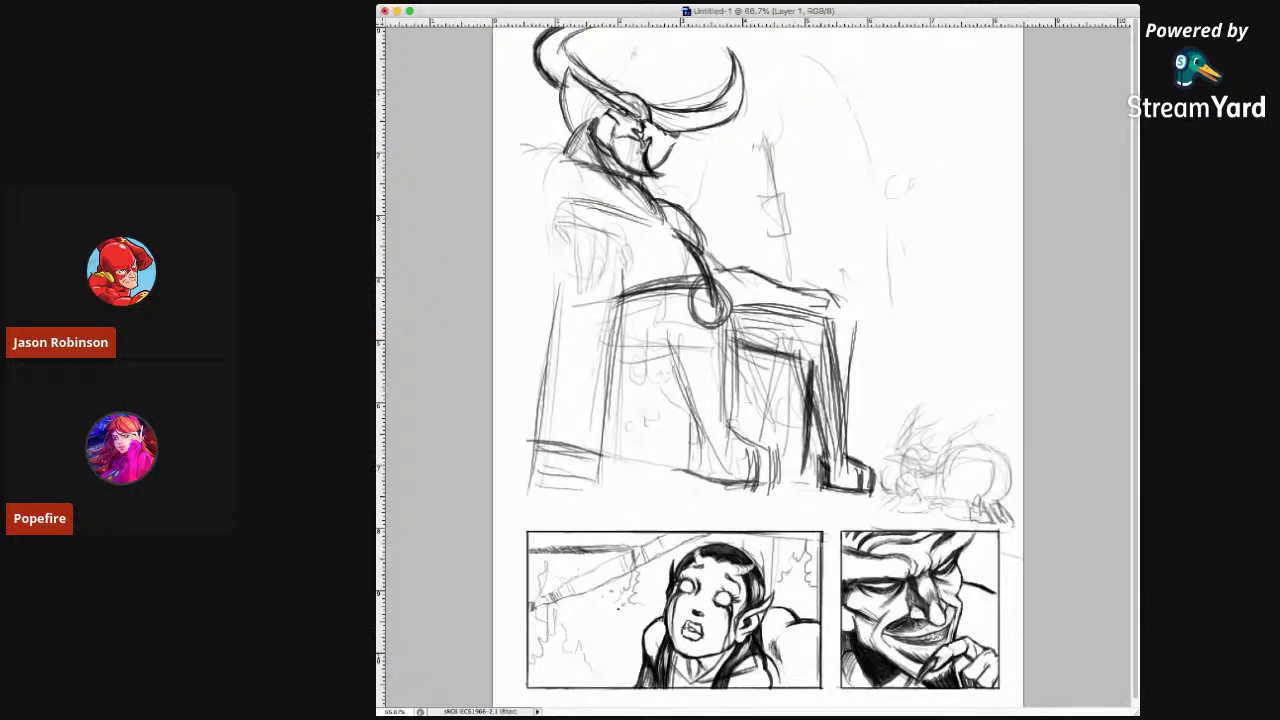
Thicken the back contour of the extended leg from the knee to the heel, adding a bulging calf.
drag(813, 432, 821, 458)
drag(815, 428, 819, 458)
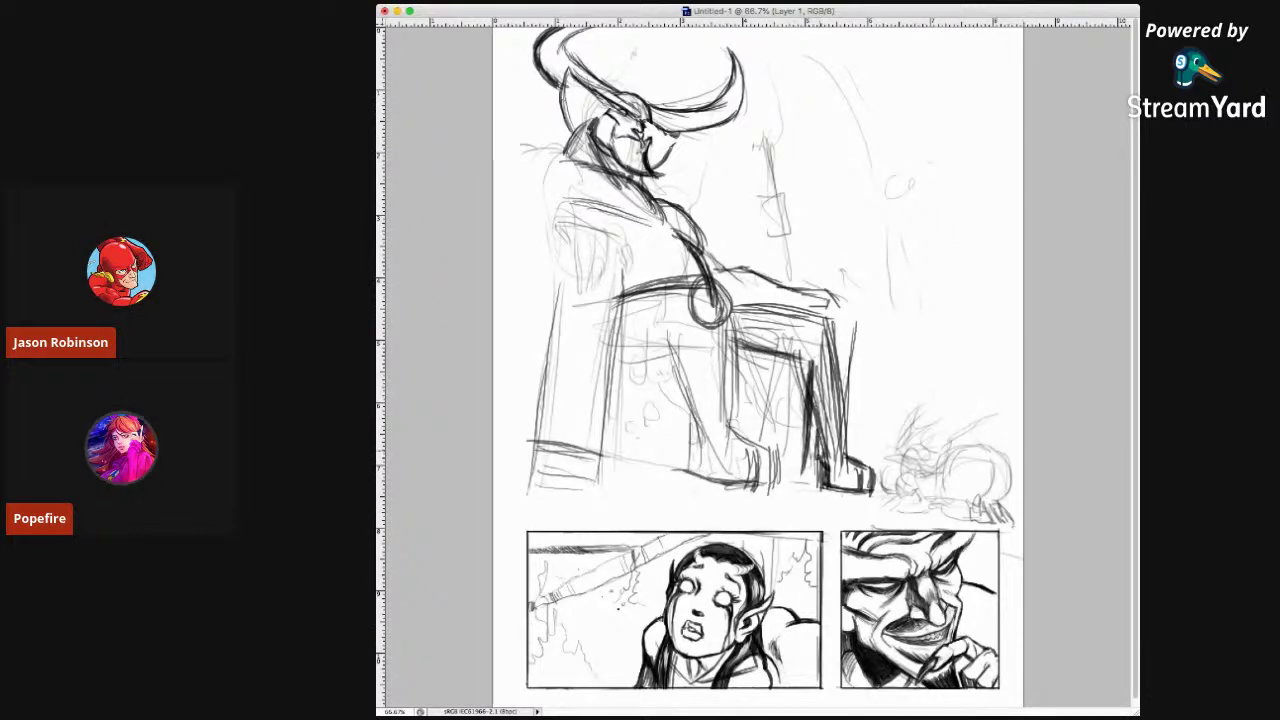
drag(815, 411, 819, 430)
drag(803, 369, 804, 378)
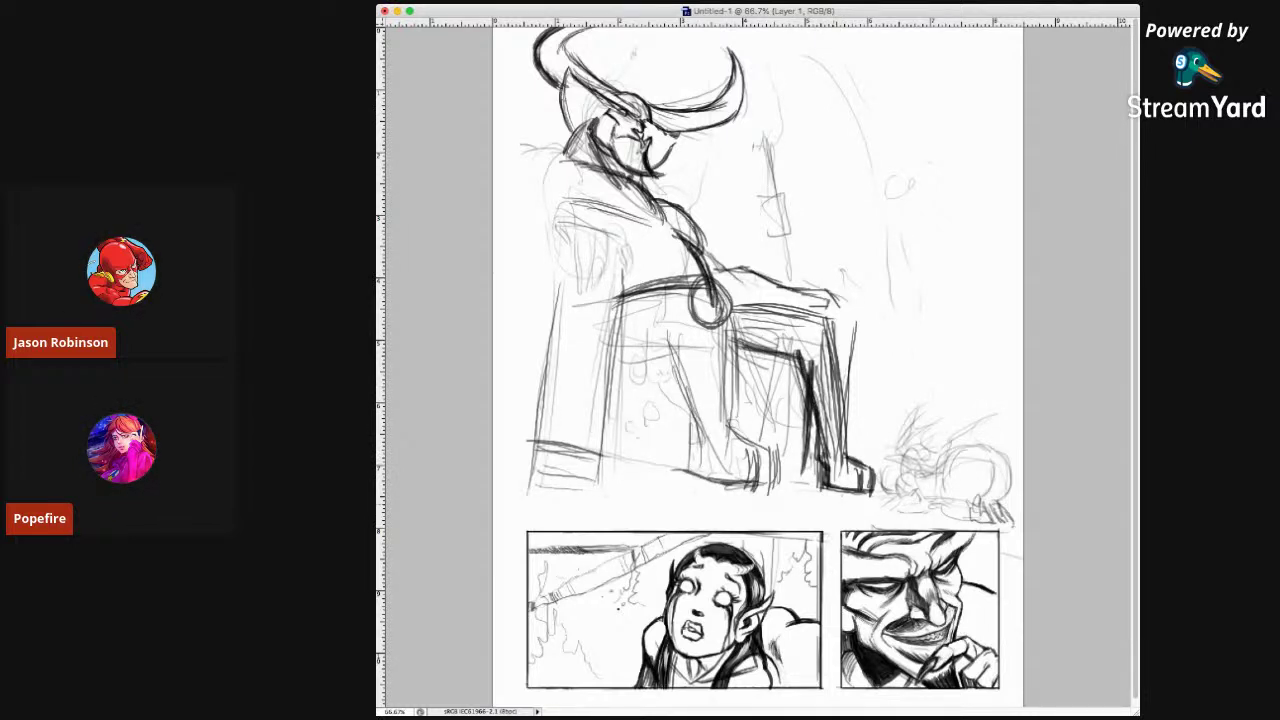
drag(794, 346, 806, 418)
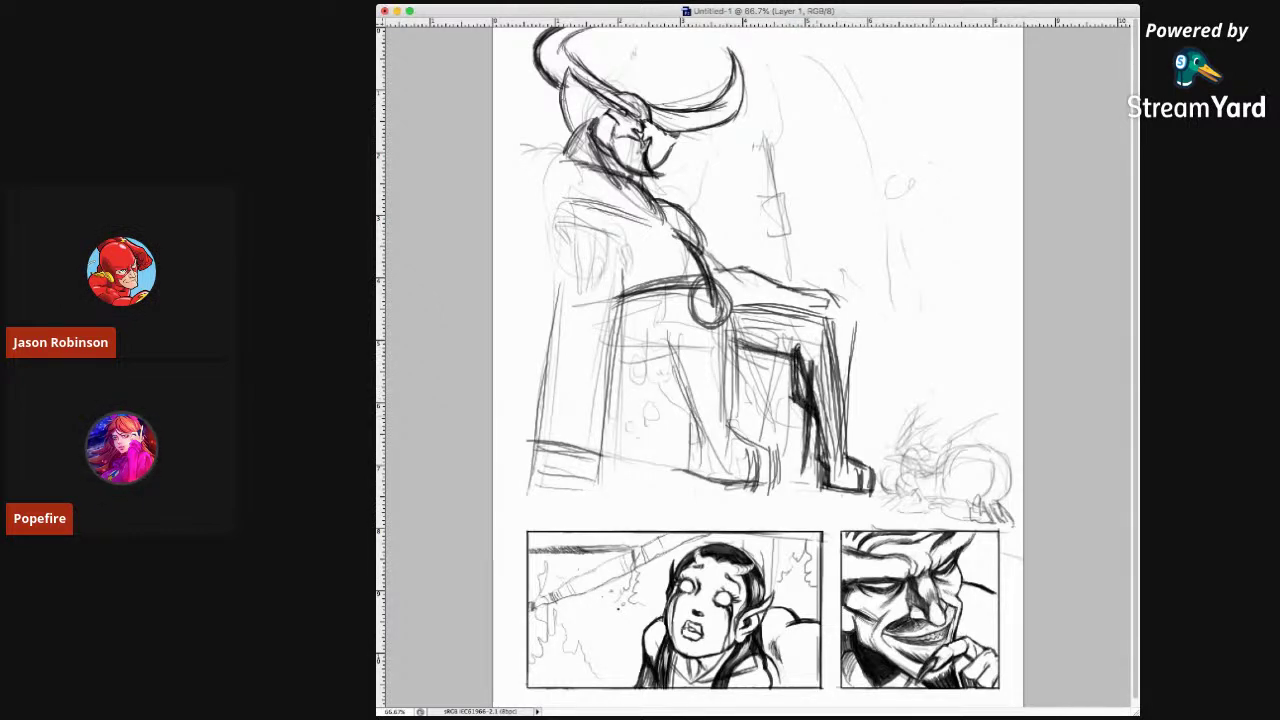
mouse_move(792, 348)
mouse_down()
mouse_move(790, 398)
mouse_move(792, 384)
mouse_up()
Darken the front of the extended leg's shin from the knee to the ankle with repeated strokes.
drag(834, 316, 844, 402)
drag(836, 340, 846, 438)
drag(840, 368, 846, 460)
drag(842, 402, 846, 458)
drag(836, 360, 840, 414)
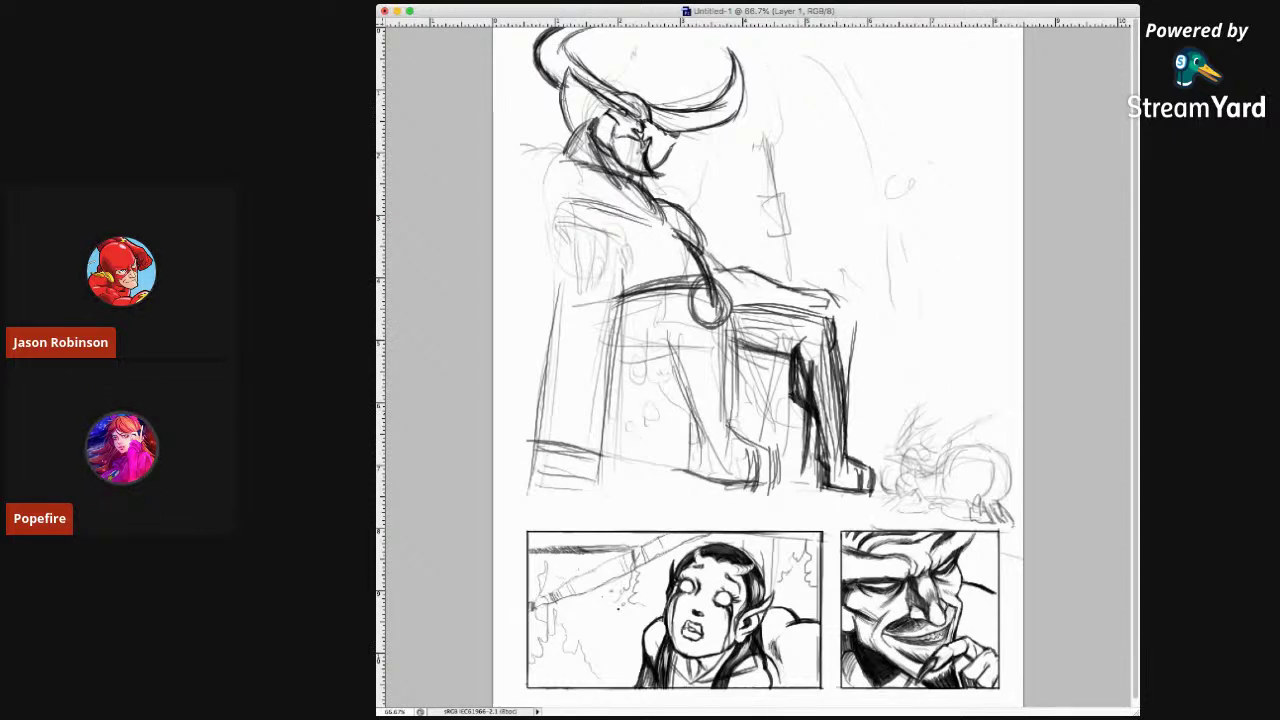
Erase the construction lines inside the extended lower leg and add a short stroke at the other foot's heel.
mouse_move(814, 362)
mouse_down()
mouse_move(812, 394)
mouse_move(796, 394)
mouse_move(828, 412)
mouse_up()
drag(822, 368, 828, 420)
mouse_move(826, 342)
mouse_down()
mouse_move(842, 442)
mouse_move(842, 466)
mouse_move(830, 462)
mouse_up()
drag(828, 416, 828, 456)
drag(822, 414, 826, 460)
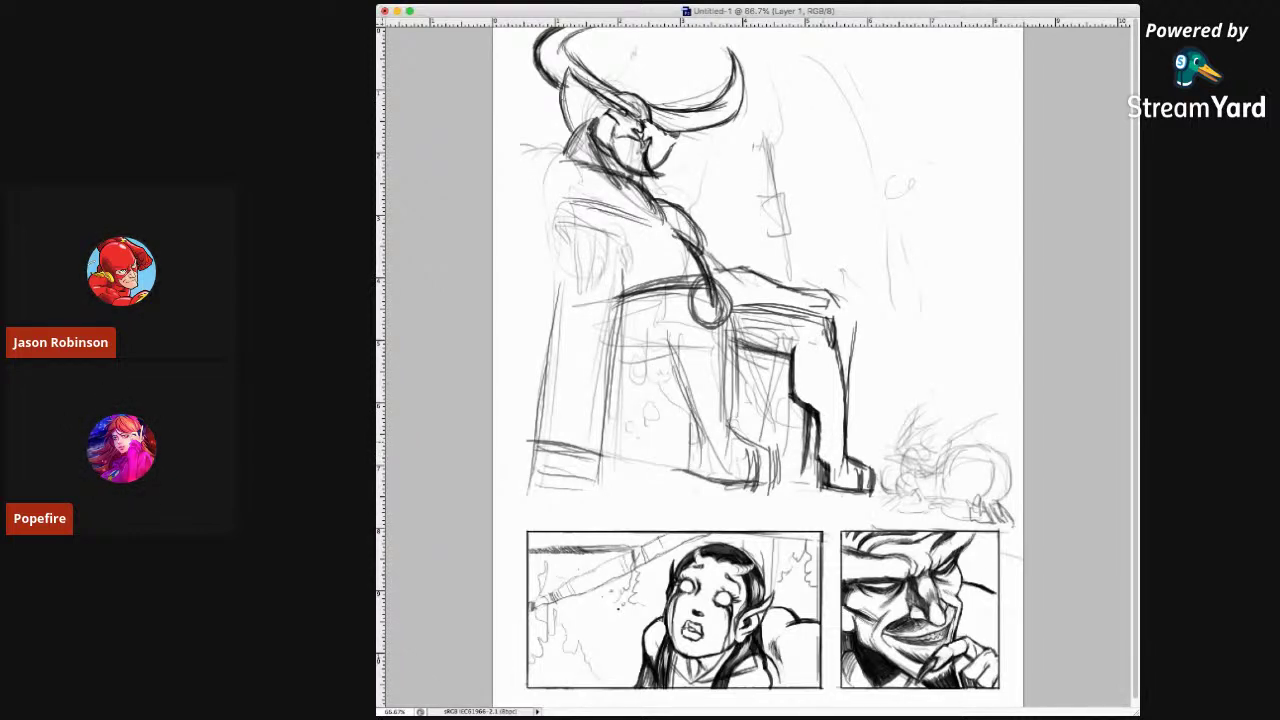
drag(820, 416, 819, 454)
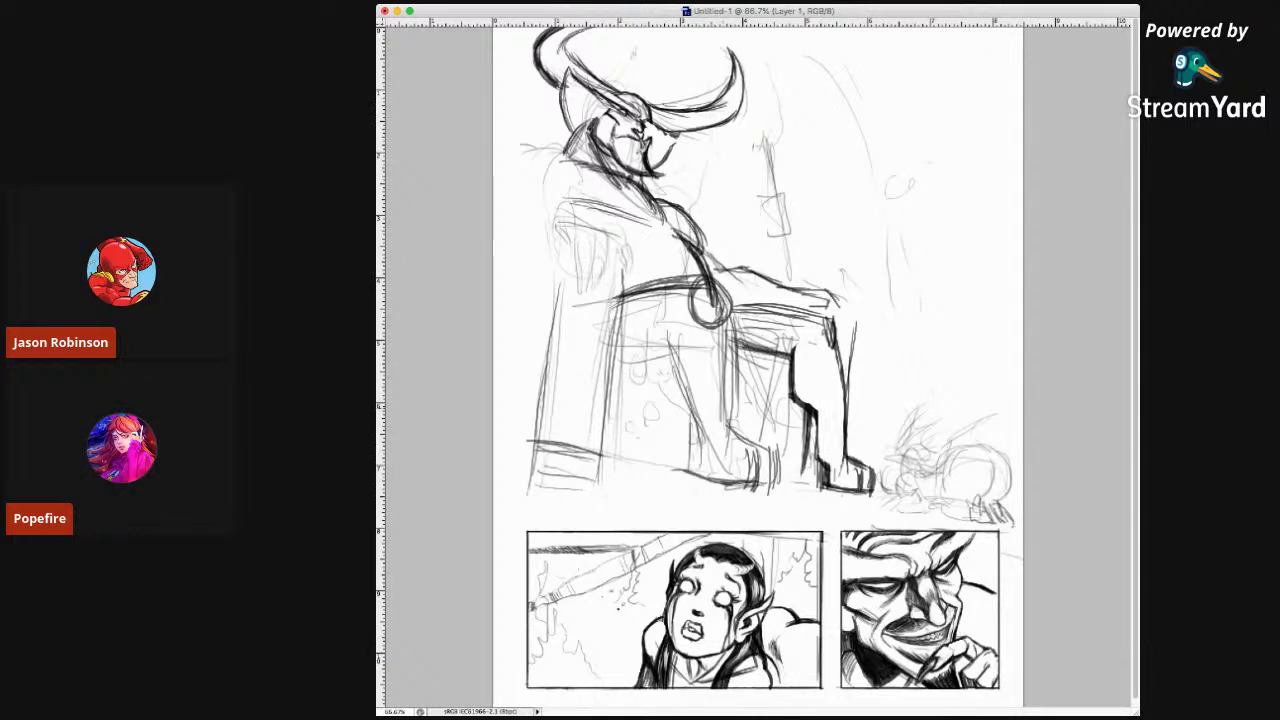
drag(703, 450, 706, 476)
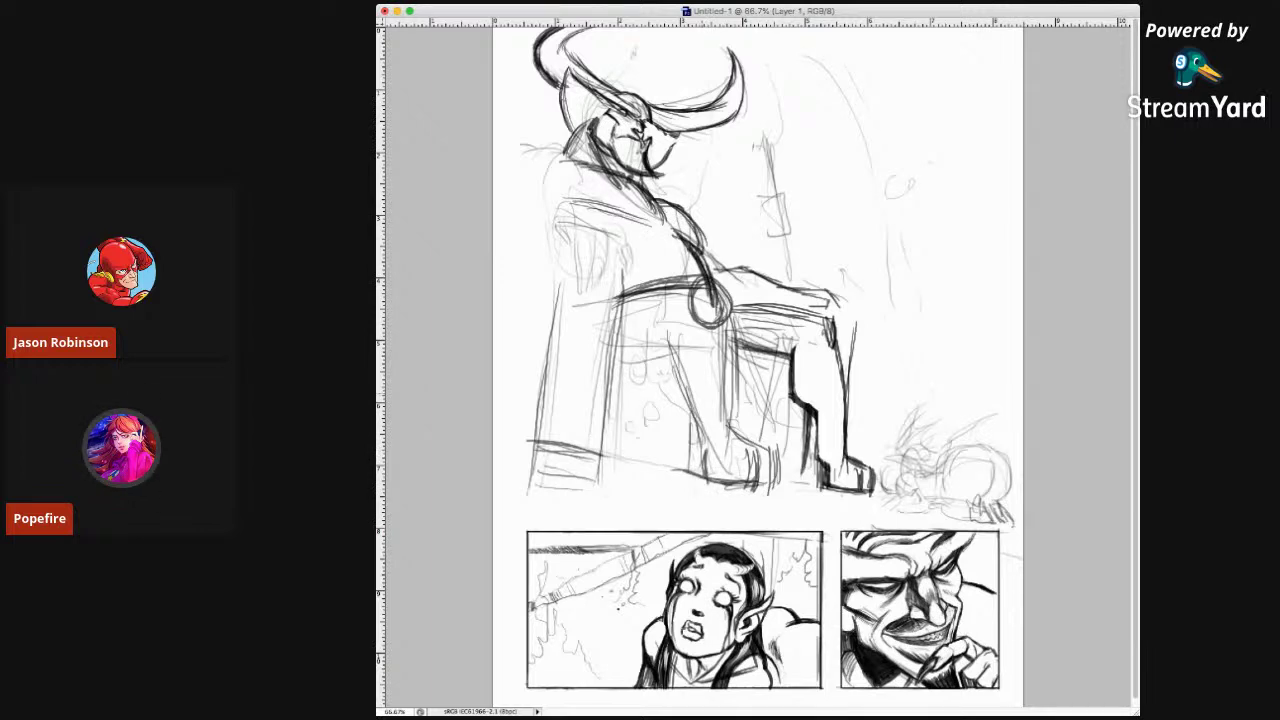
Ink the near leg's back contour from behind the knee down the calf to the ankle and heel.
drag(694, 438, 696, 456)
mouse_move(698, 438)
mouse_down()
mouse_move(699, 456)
mouse_move(692, 446)
mouse_up()
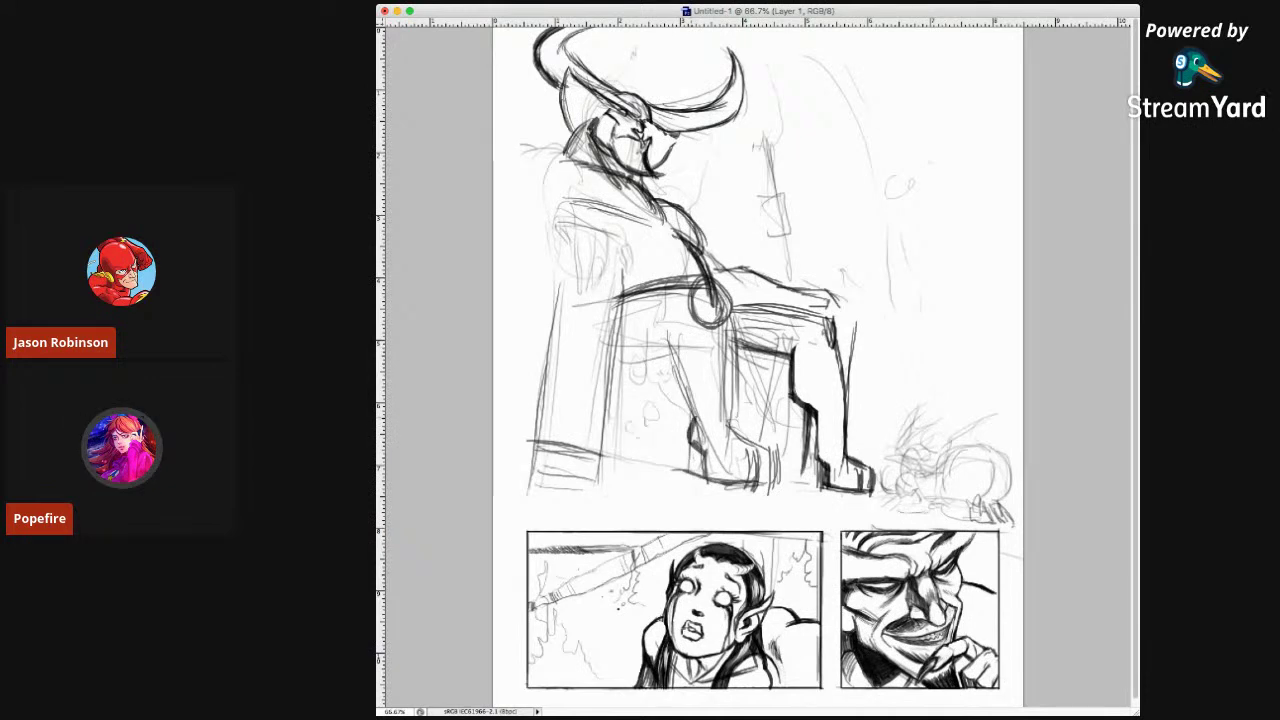
drag(692, 398, 694, 426)
mouse_move(690, 390)
mouse_down()
mouse_move(692, 418)
mouse_move(662, 378)
mouse_up()
drag(668, 334, 657, 374)
drag(669, 312, 659, 352)
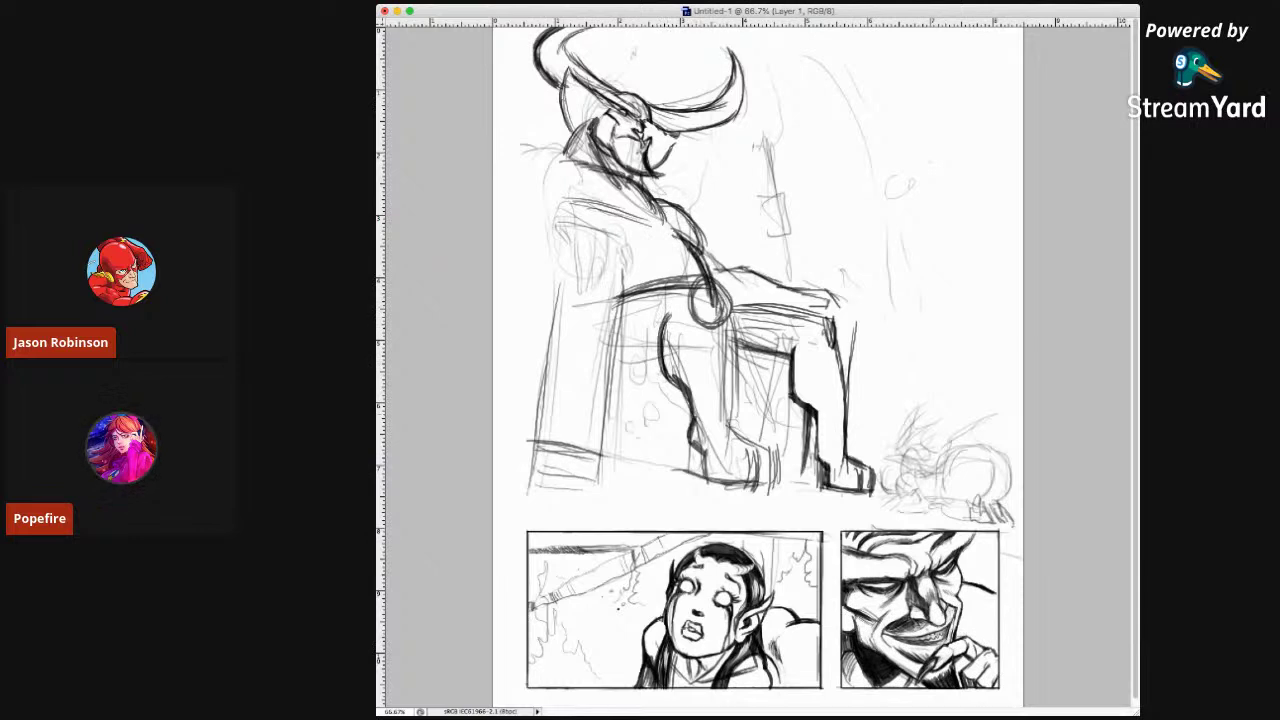
mouse_move(703, 456)
mouse_down()
mouse_move(697, 498)
mouse_move(696, 483)
mouse_up()
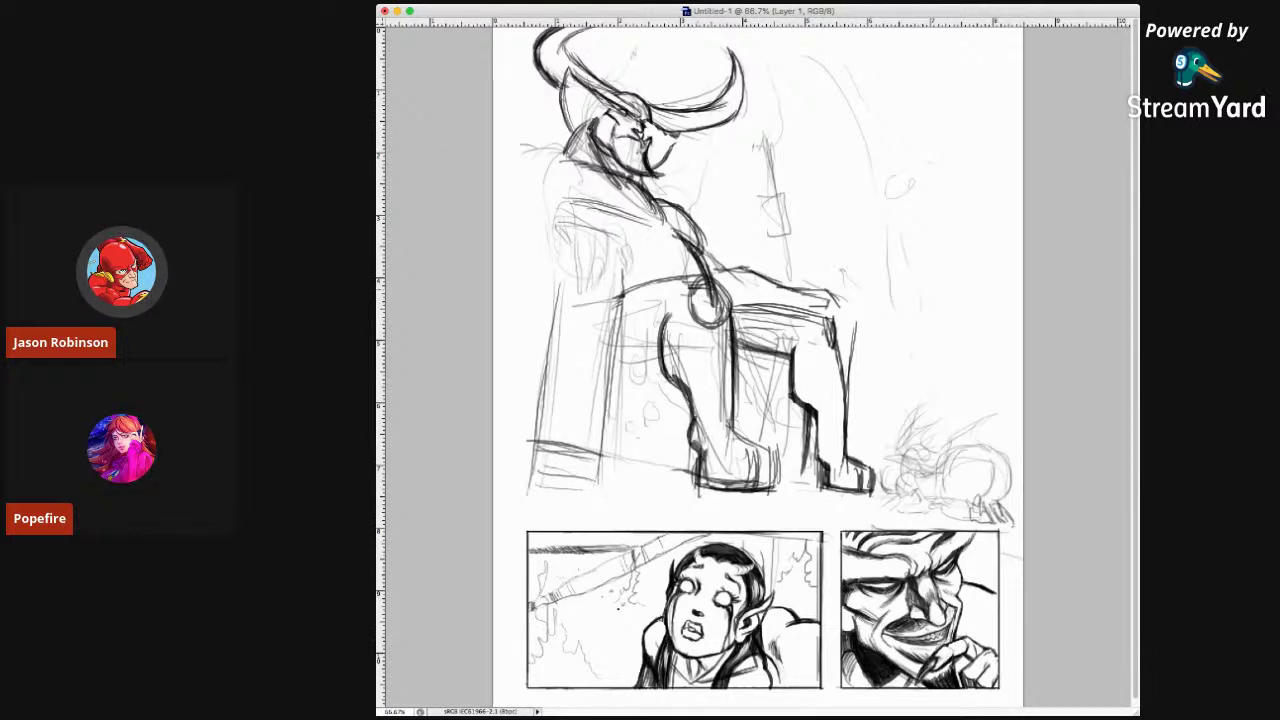
Erase the curled loop over the near knee, redraw the rounded knee, and ink the underside of the thigh.
mouse_move(700, 284)
mouse_down()
mouse_move(712, 278)
mouse_move(716, 306)
mouse_up()
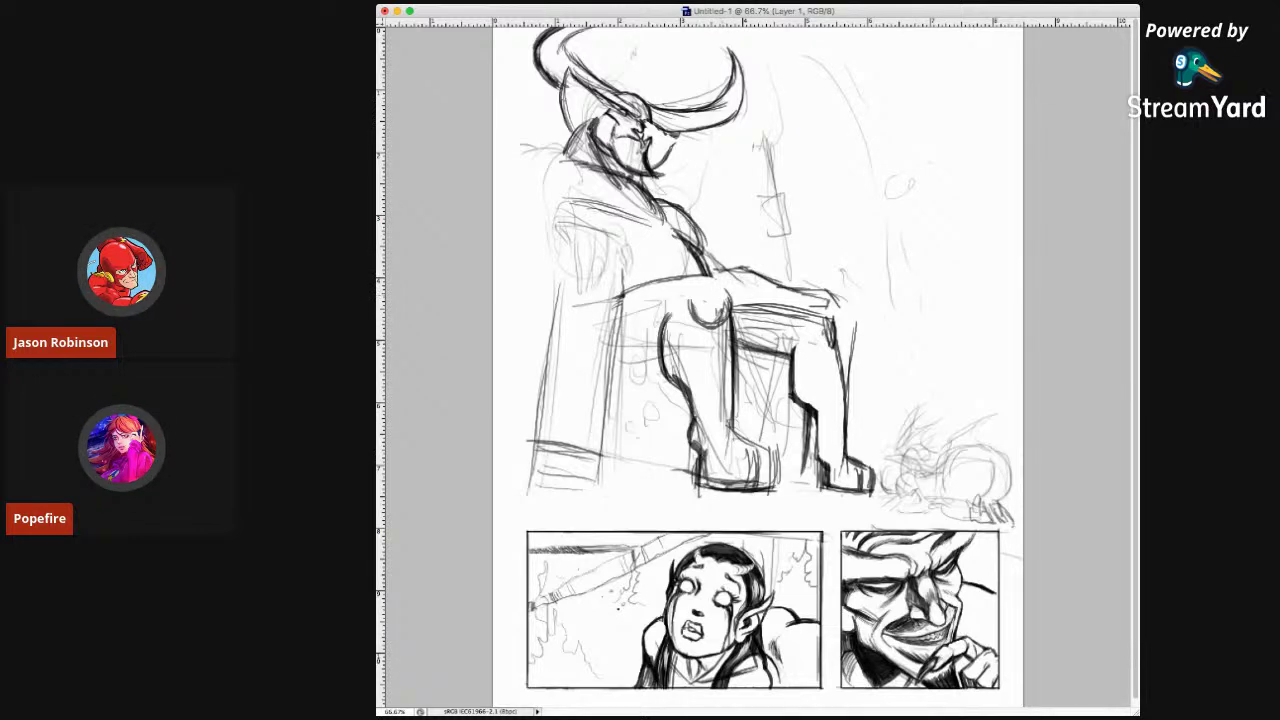
mouse_move(710, 318)
mouse_down()
mouse_move(718, 326)
mouse_move(722, 310)
mouse_move(726, 322)
mouse_move(704, 322)
mouse_move(688, 302)
mouse_up()
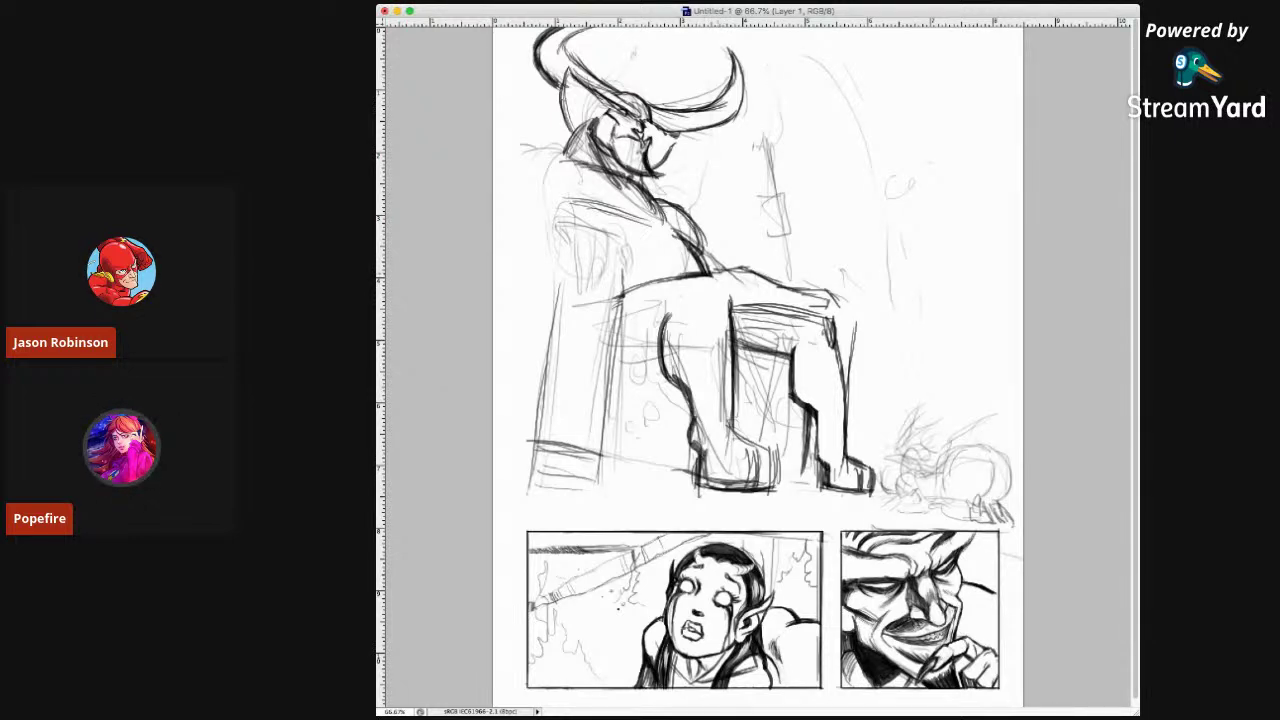
mouse_move(708, 272)
mouse_down()
mouse_move(734, 300)
mouse_move(732, 322)
mouse_move(694, 312)
mouse_move(700, 322)
mouse_up()
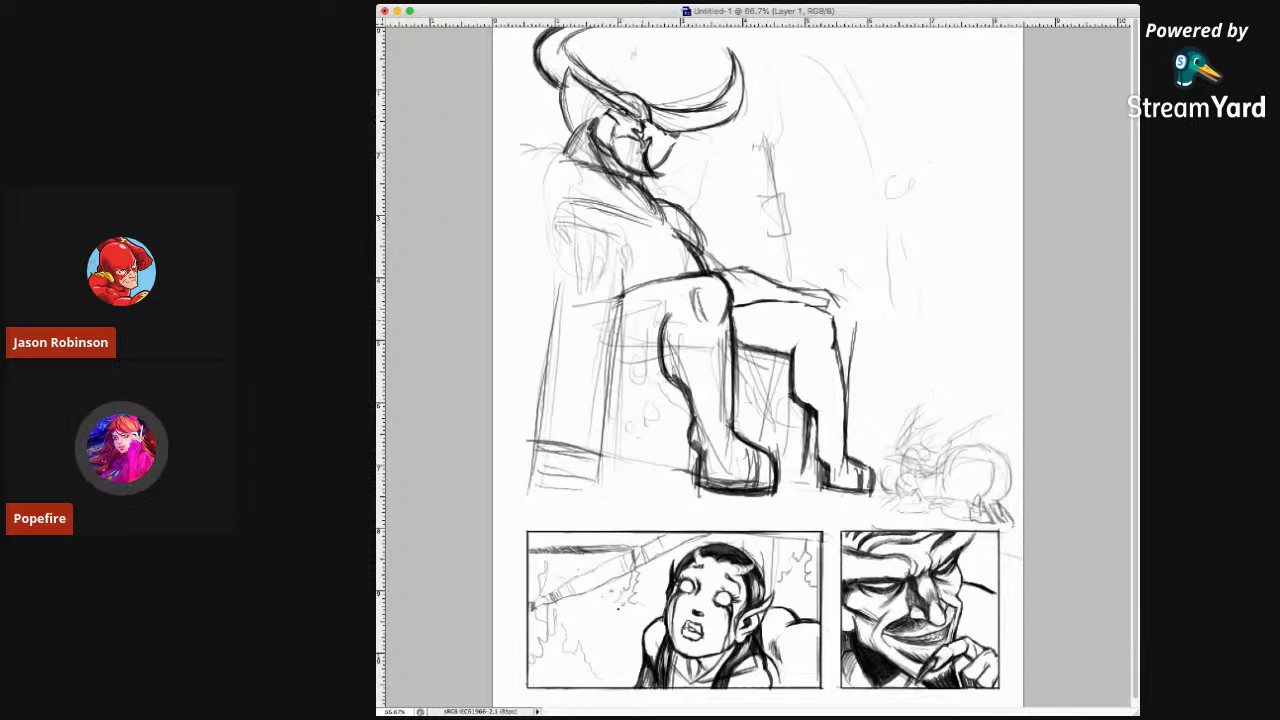
drag(618, 320, 666, 333)
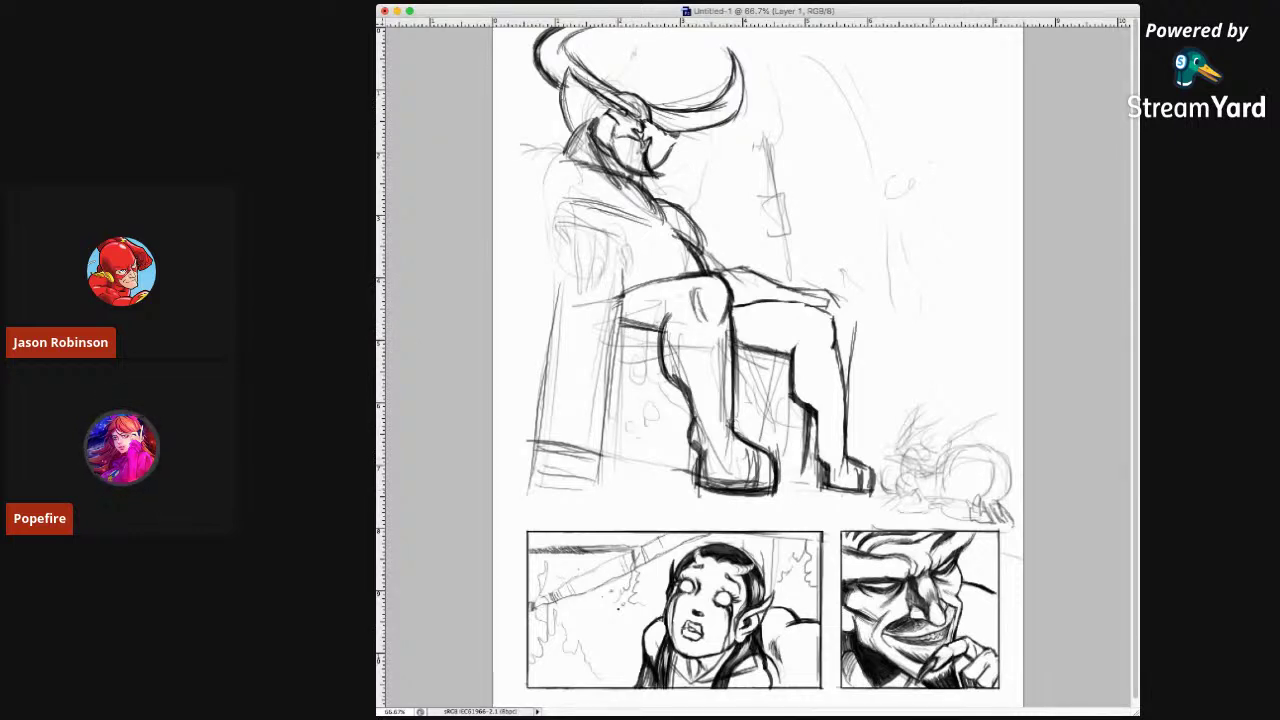
Ink the sloping floor line from the page edge to the near heel and between the feet, erasing the sketch lines below it.
drag(496, 441, 696, 476)
drag(612, 458, 696, 472)
drag(778, 484, 824, 482)
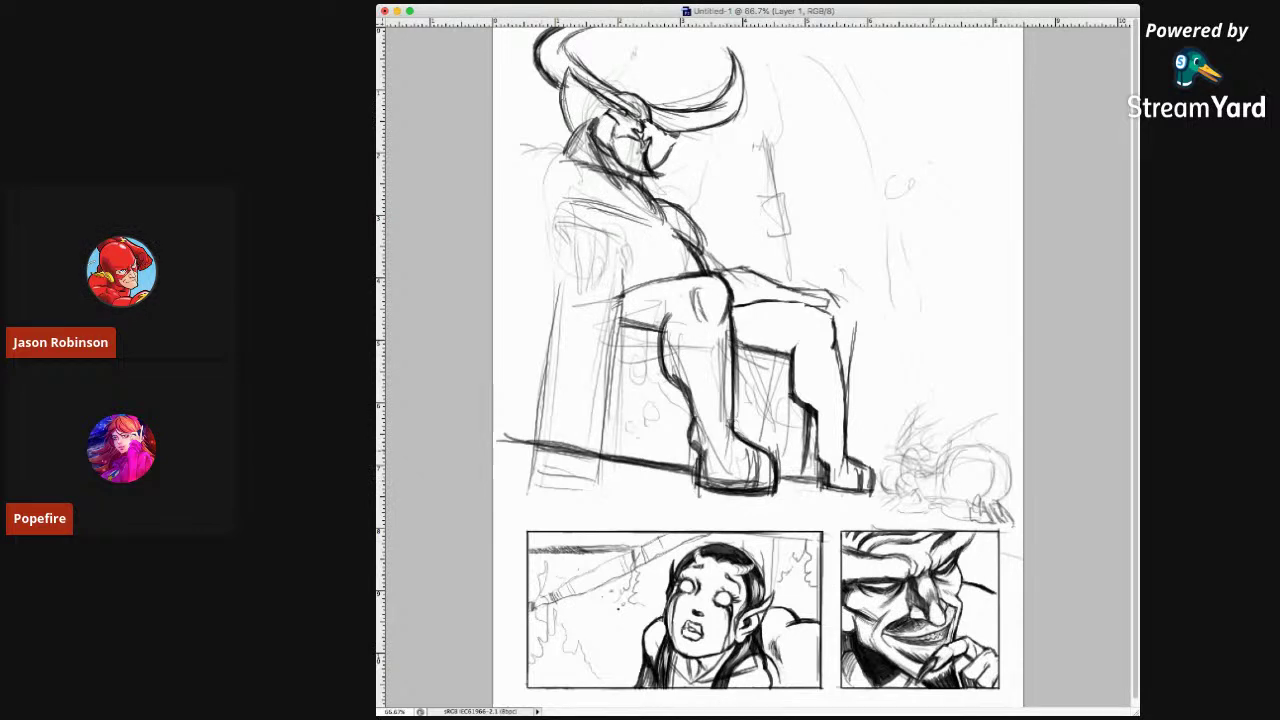
drag(492, 437, 696, 464)
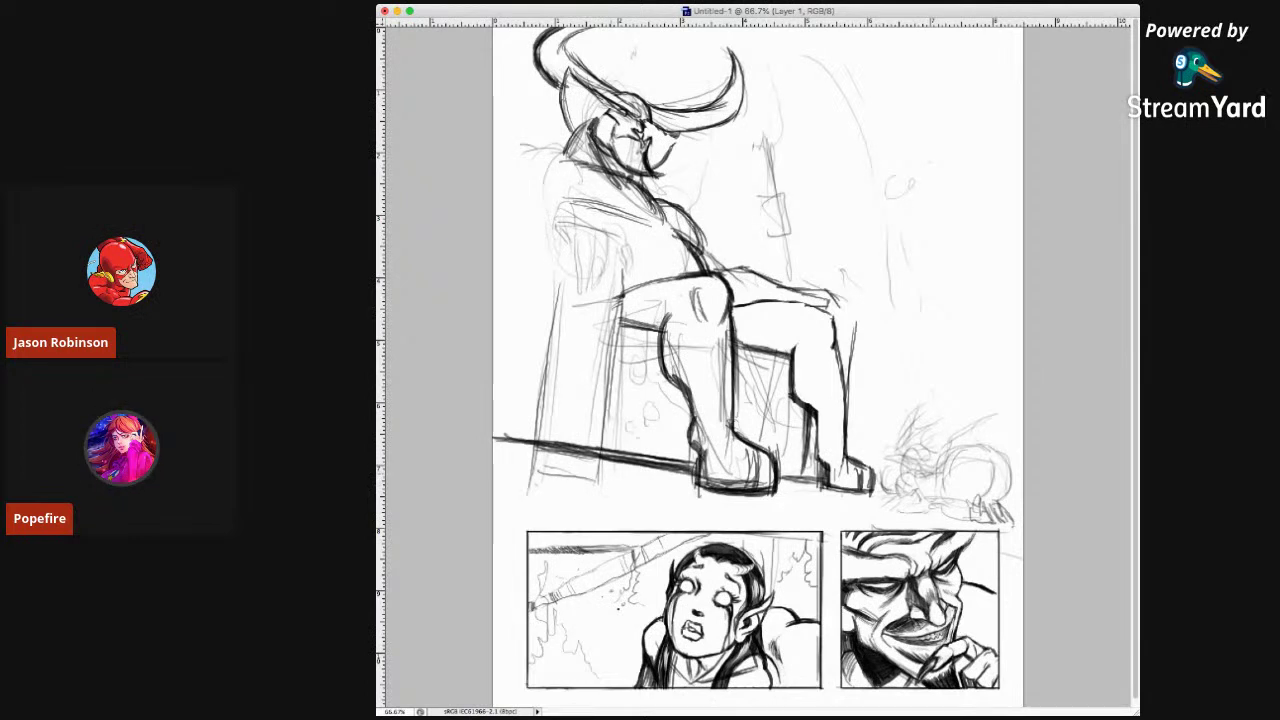
mouse_move(600, 481)
mouse_down()
mouse_move(534, 470)
mouse_move(600, 468)
mouse_move(560, 458)
mouse_move(600, 455)
mouse_move(550, 448)
mouse_move(636, 458)
mouse_move(530, 447)
mouse_move(690, 462)
mouse_move(694, 482)
mouse_up()
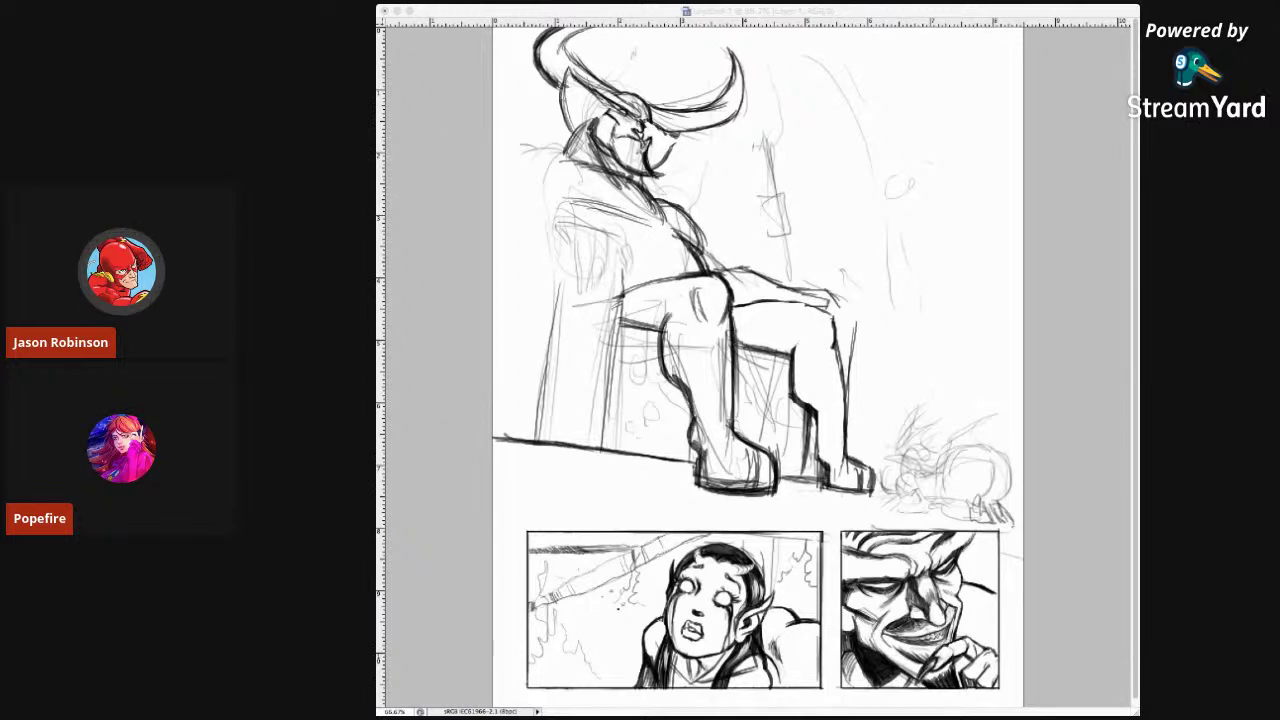
Return to the comic page document and place a vertical guide through the seated figure's chin.
key(super+Tab)
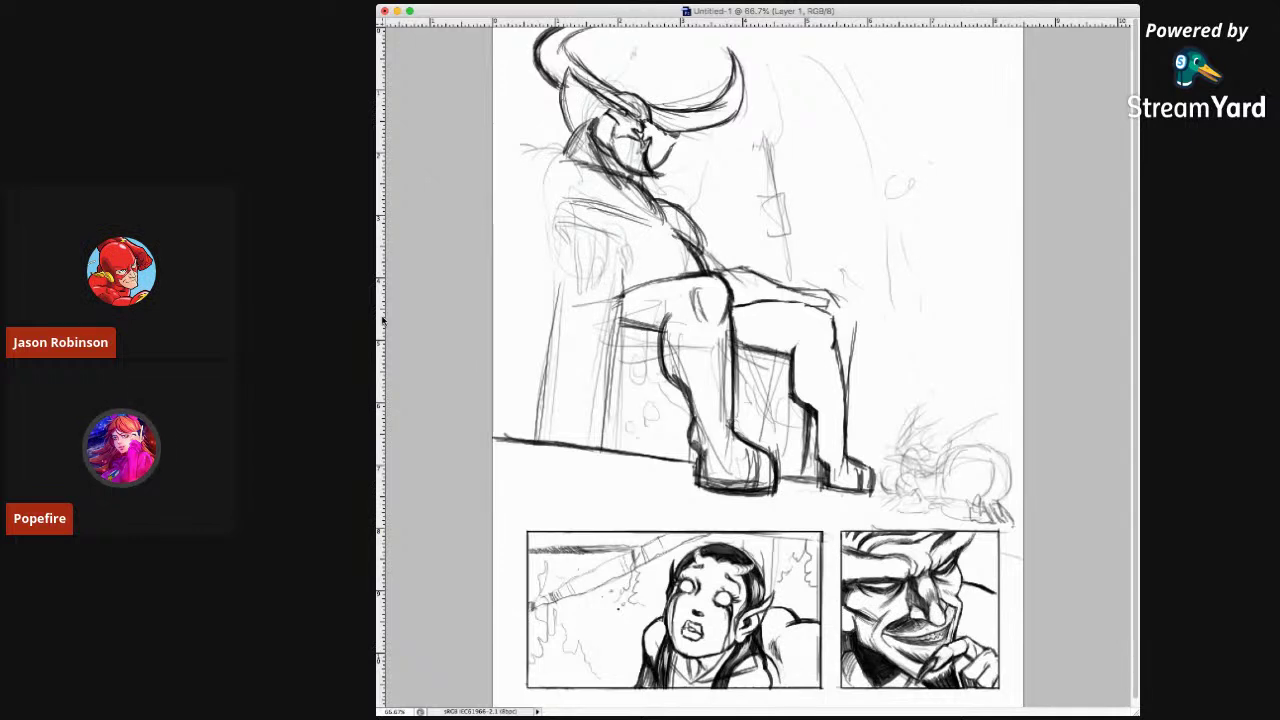
drag(382, 320, 641, 508)
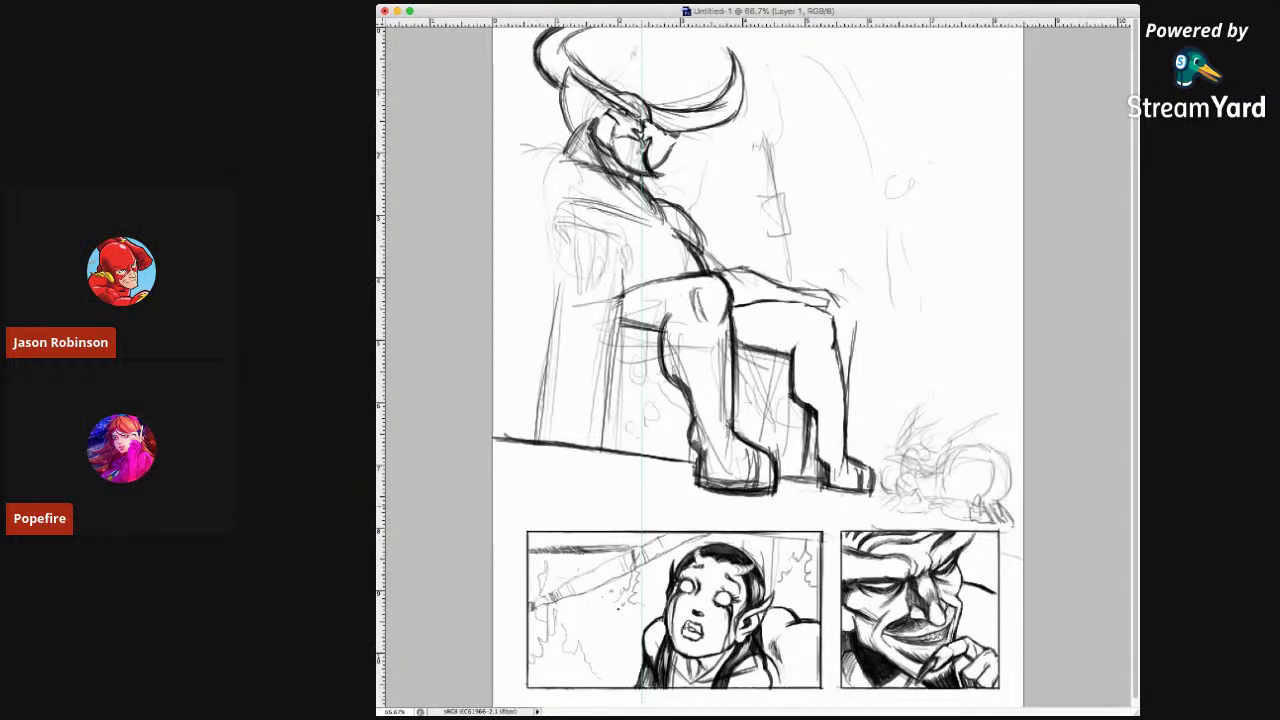
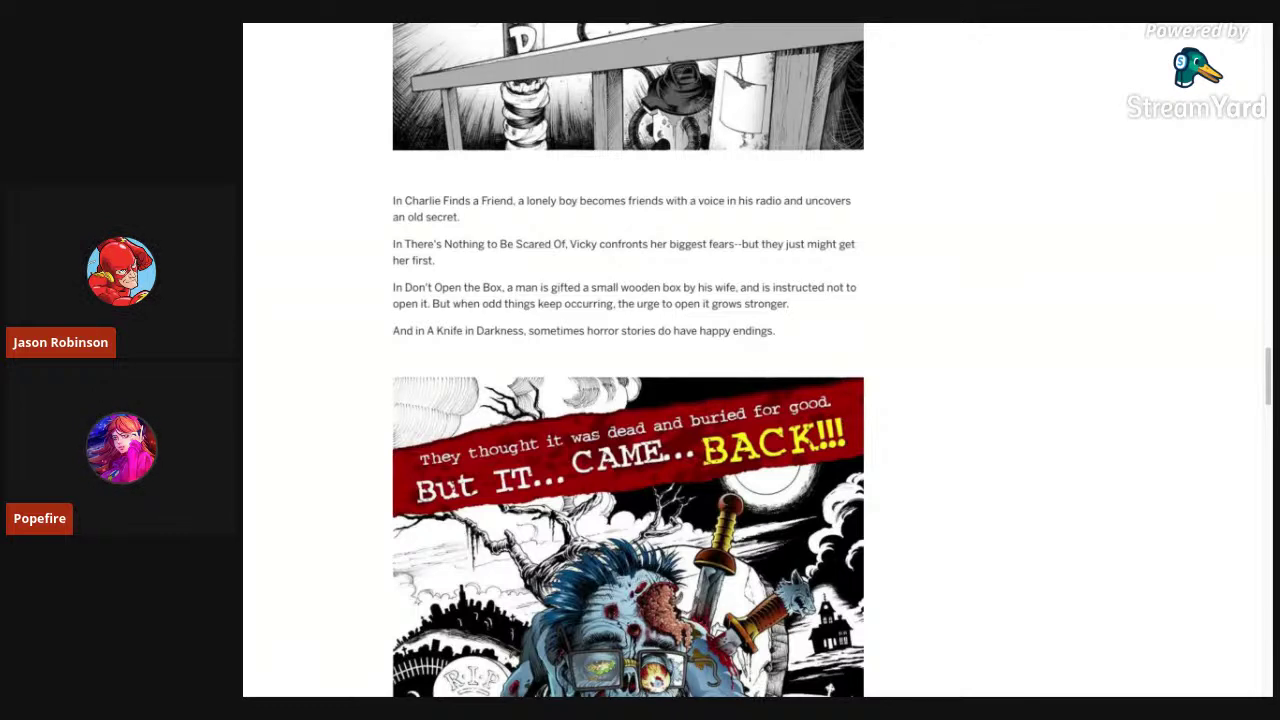
Examine the zombie poster and story text on the Secret Comics Presents campaign page on Indiegogo, finishing at the funding summary.
scroll(1267, 368, down, 3)
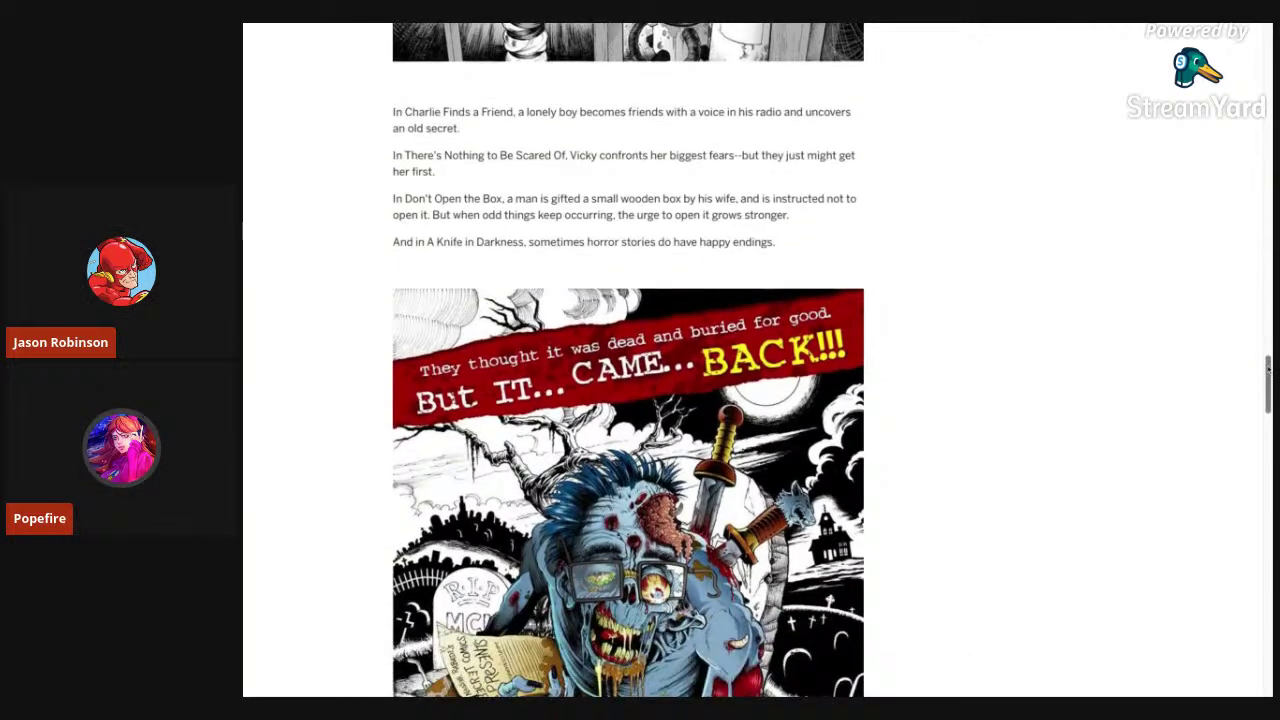
scroll(1267, 368, down, 2)
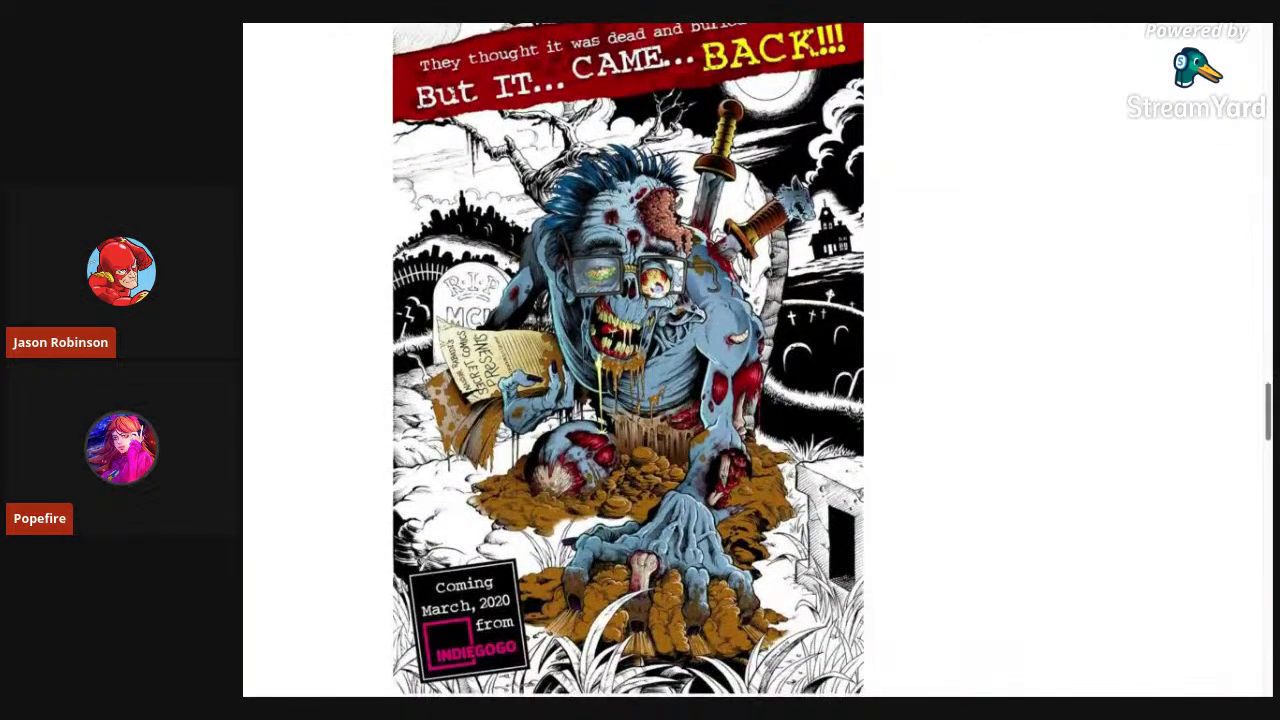
scroll(627, 363, up, 1)
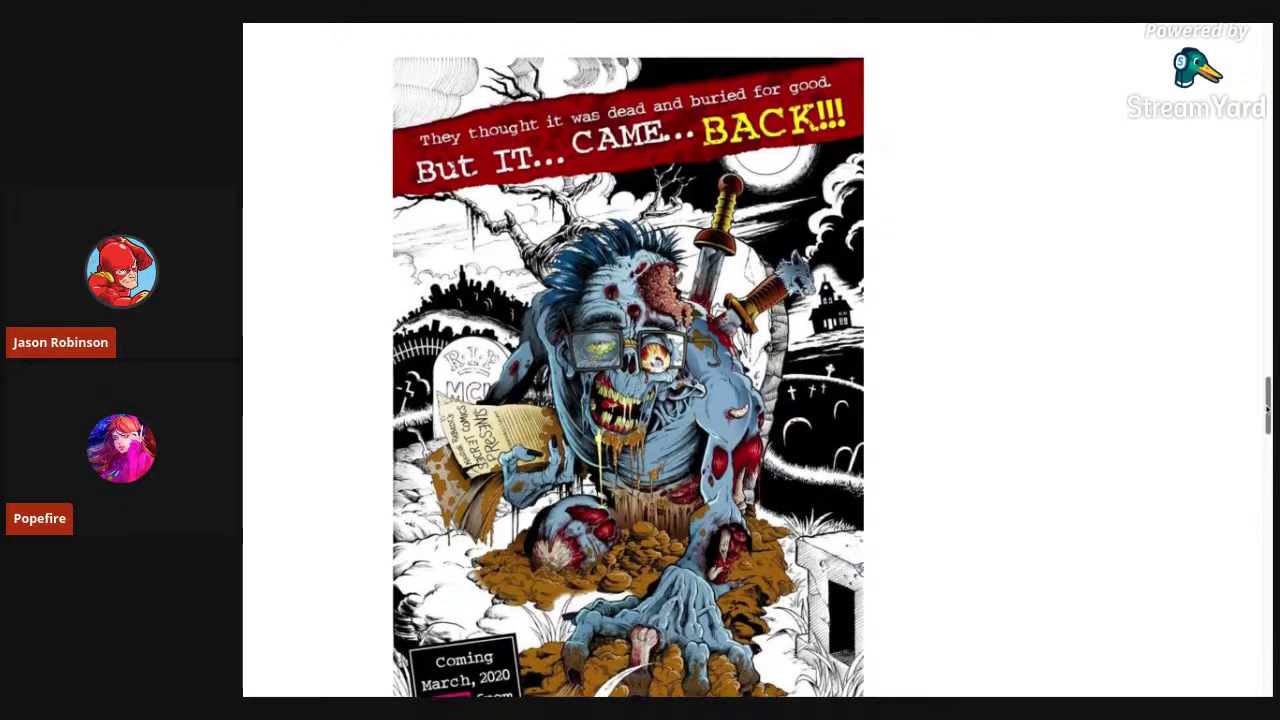
scroll(1267, 410, down, 1)
scroll(1267, 410, down, 1)
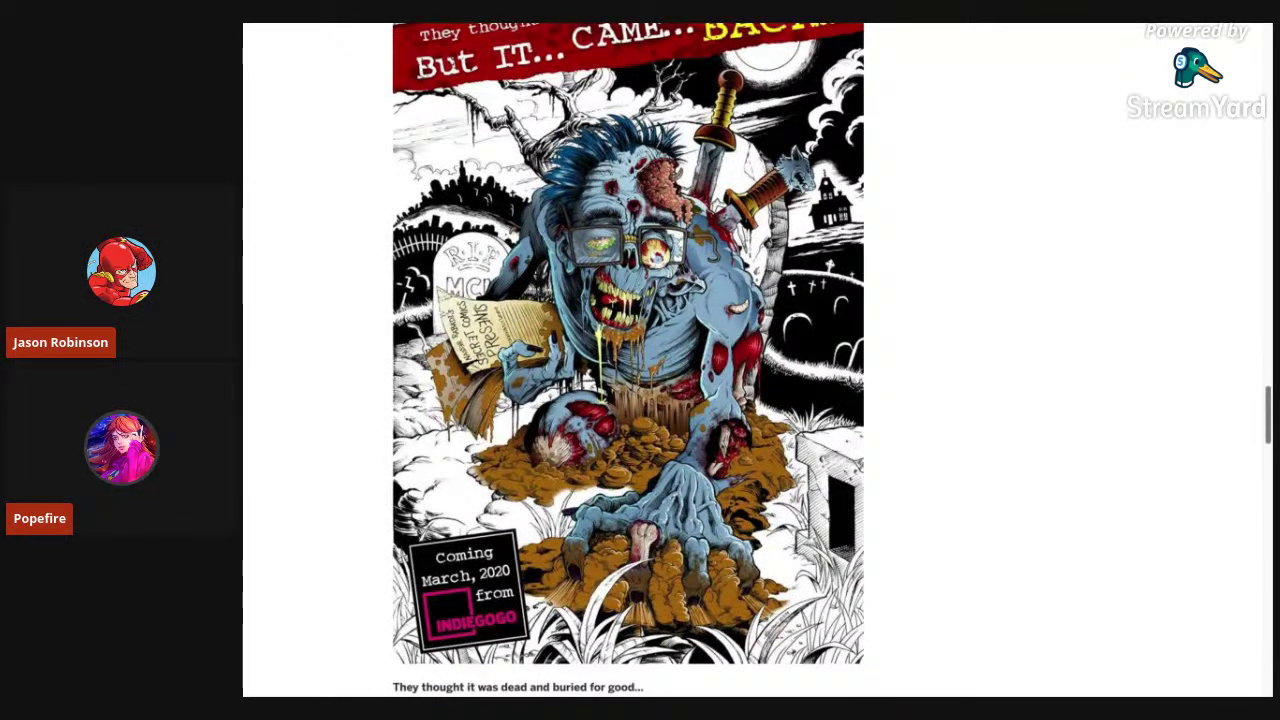
scroll(1267, 410, down, 1)
scroll(1267, 410, down, 1)
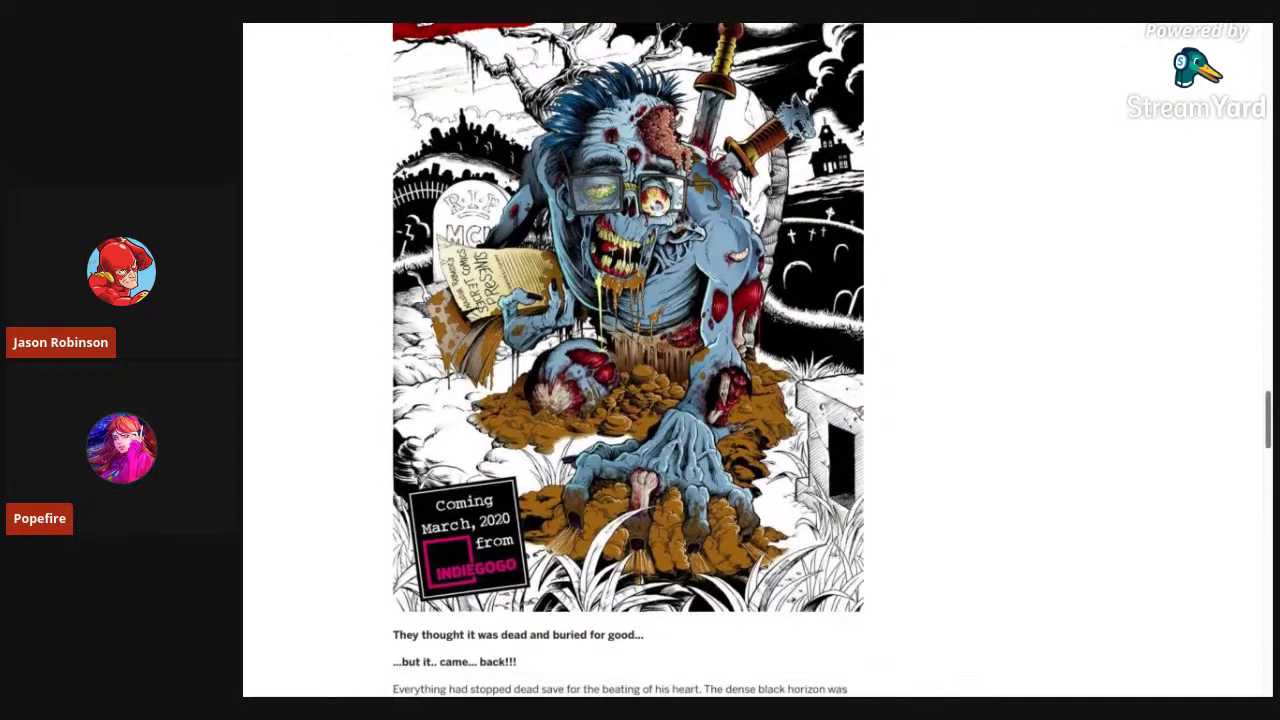
scroll(1267, 410, up, 2)
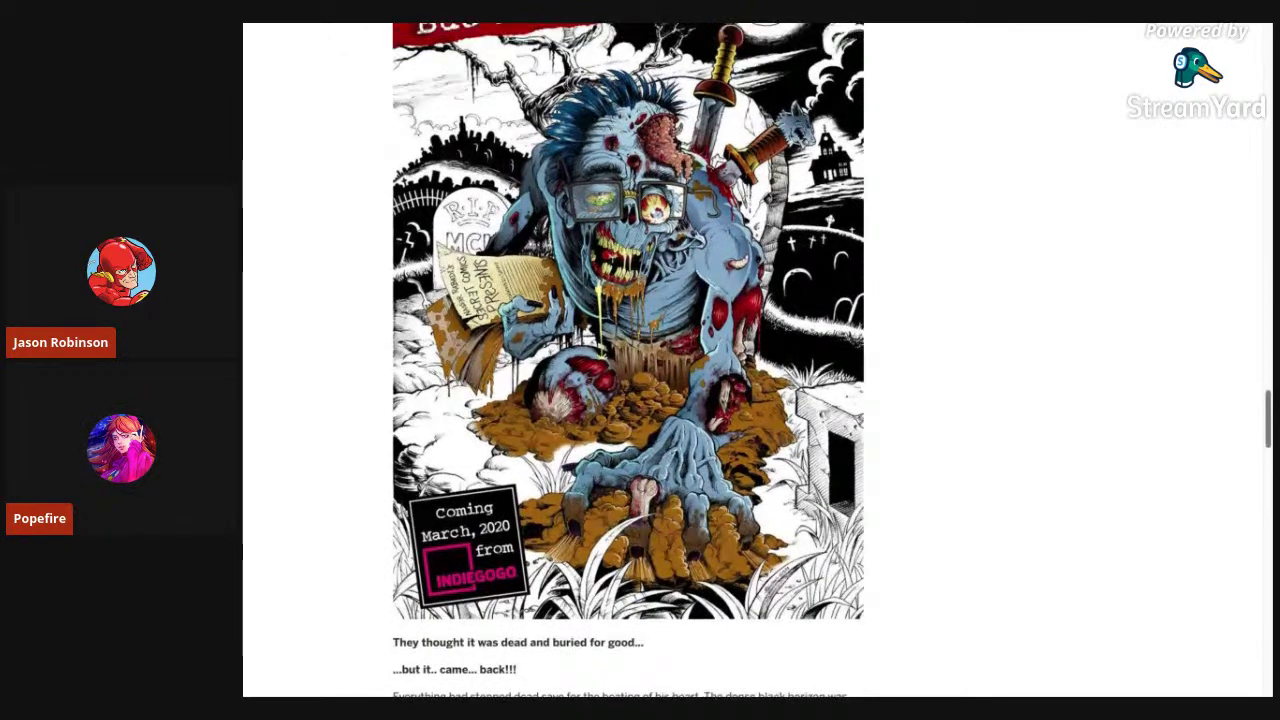
scroll(1267, 410, down, 1)
scroll(628, 360, down, 3)
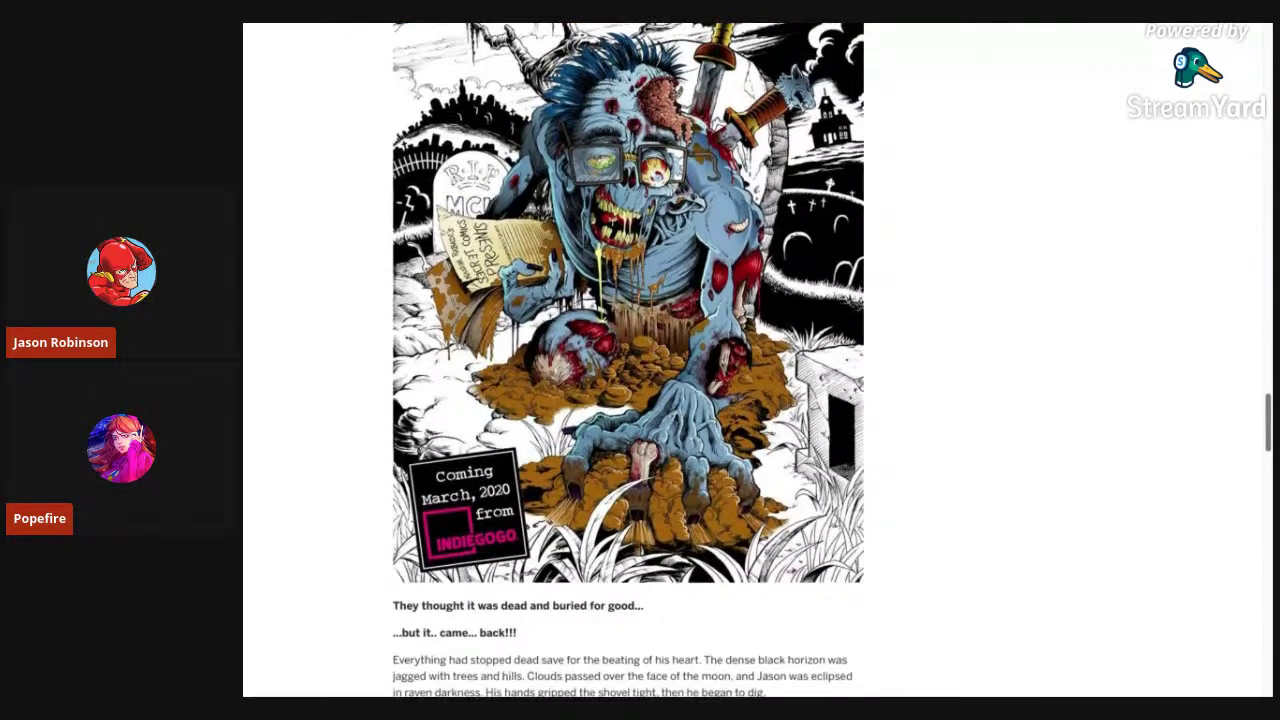
scroll(628, 360, down, 10)
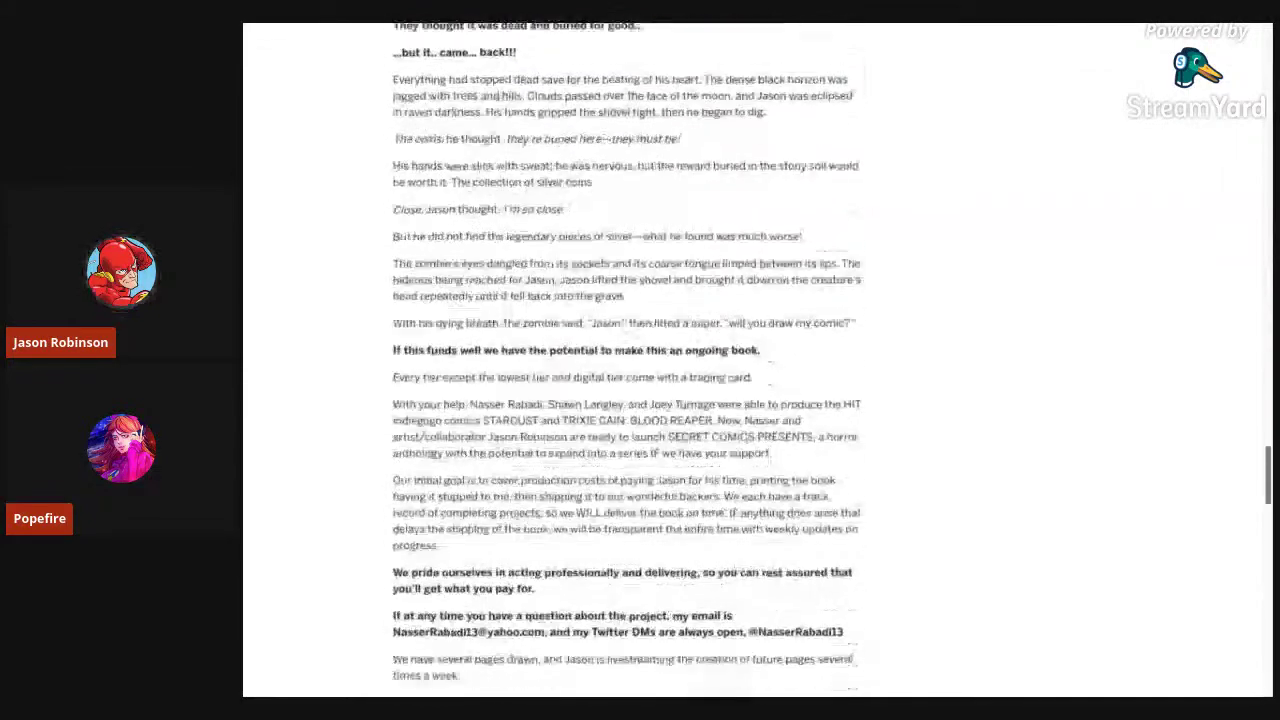
scroll(628, 360, up, 15)
scroll(1216, 242, up, 8)
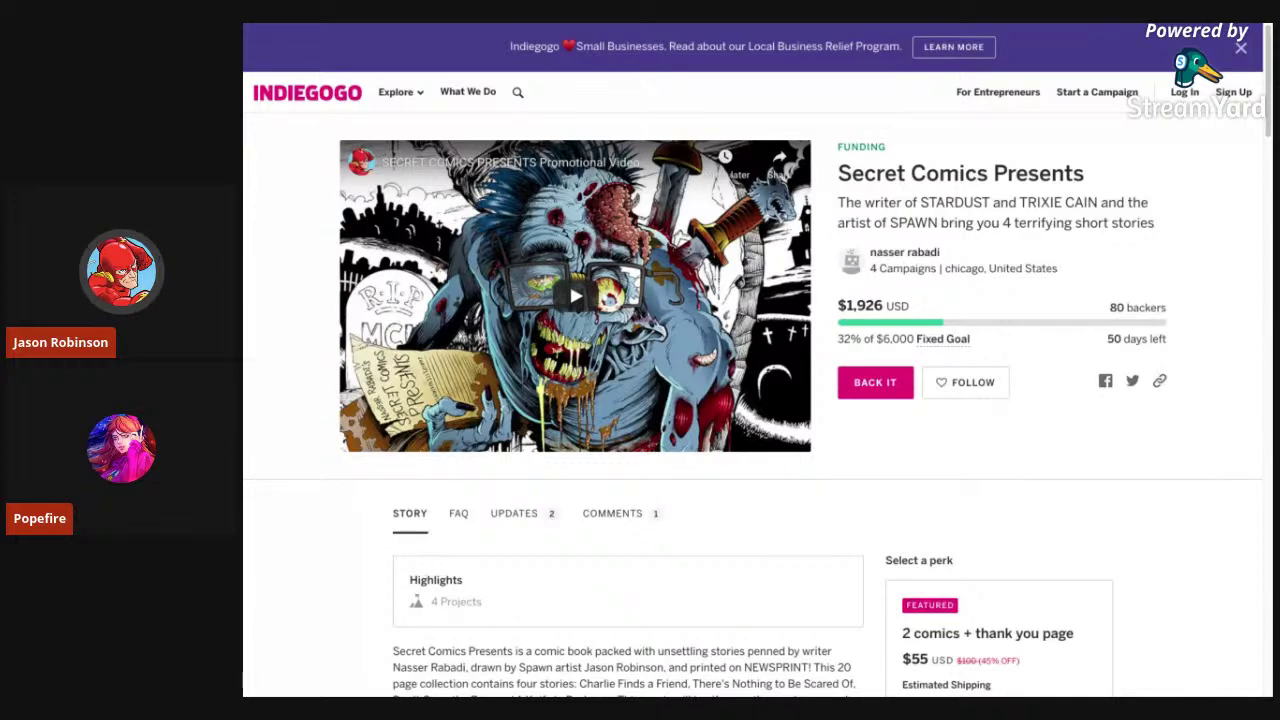
Look through the campaign's cover art, sample page and perk tiers, and return to the funding summary.
scroll(758, 360, down, 5)
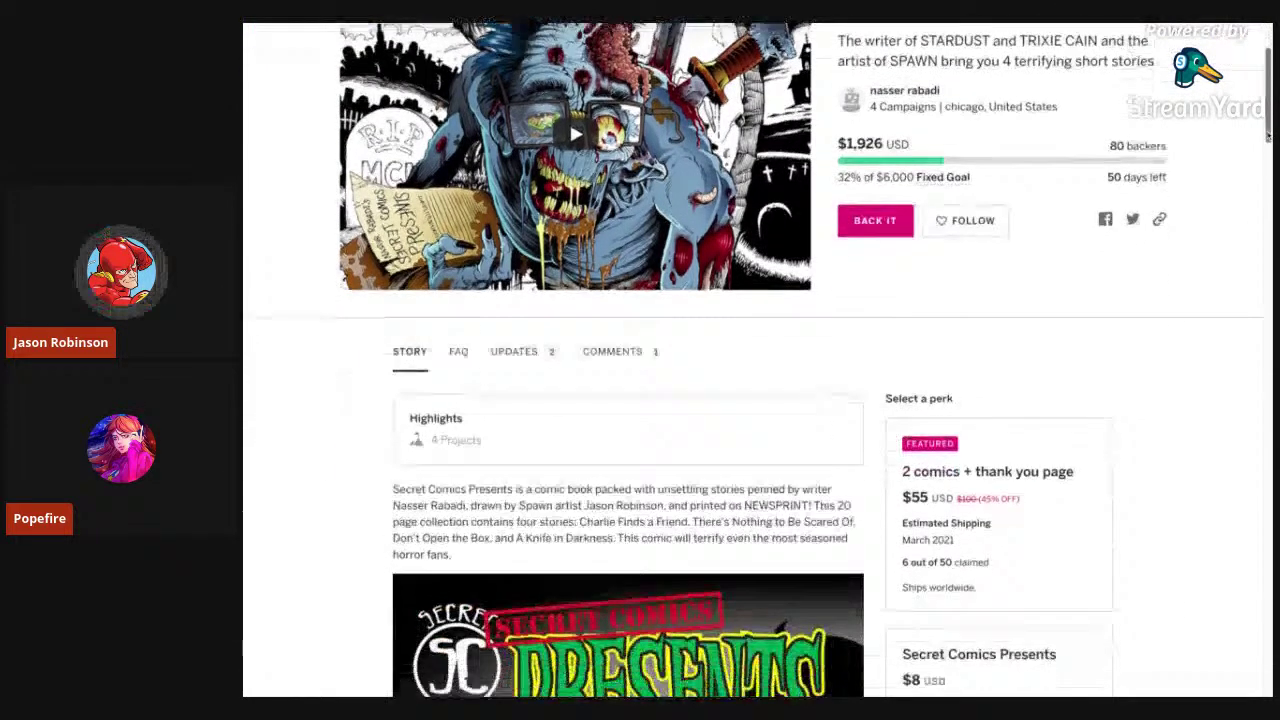
scroll(758, 360, down, 7)
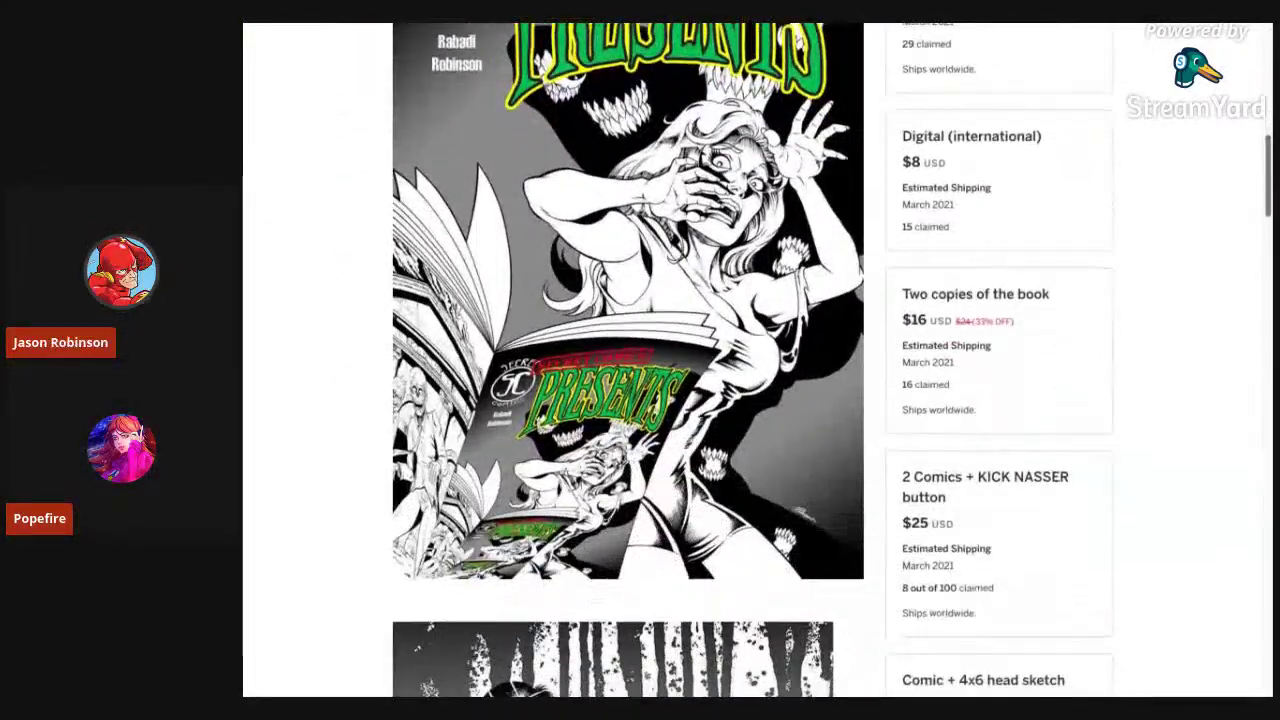
scroll(758, 360, down, 1)
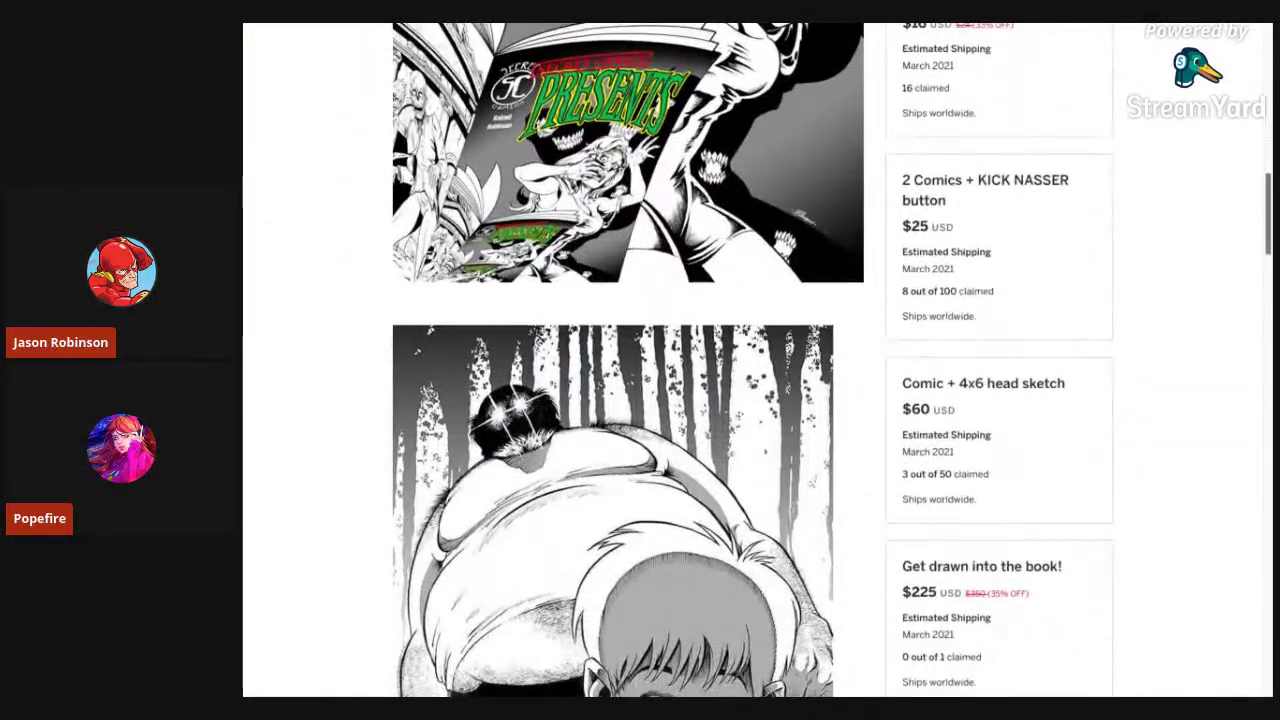
scroll(758, 360, up, 1)
scroll(758, 360, up, 15)
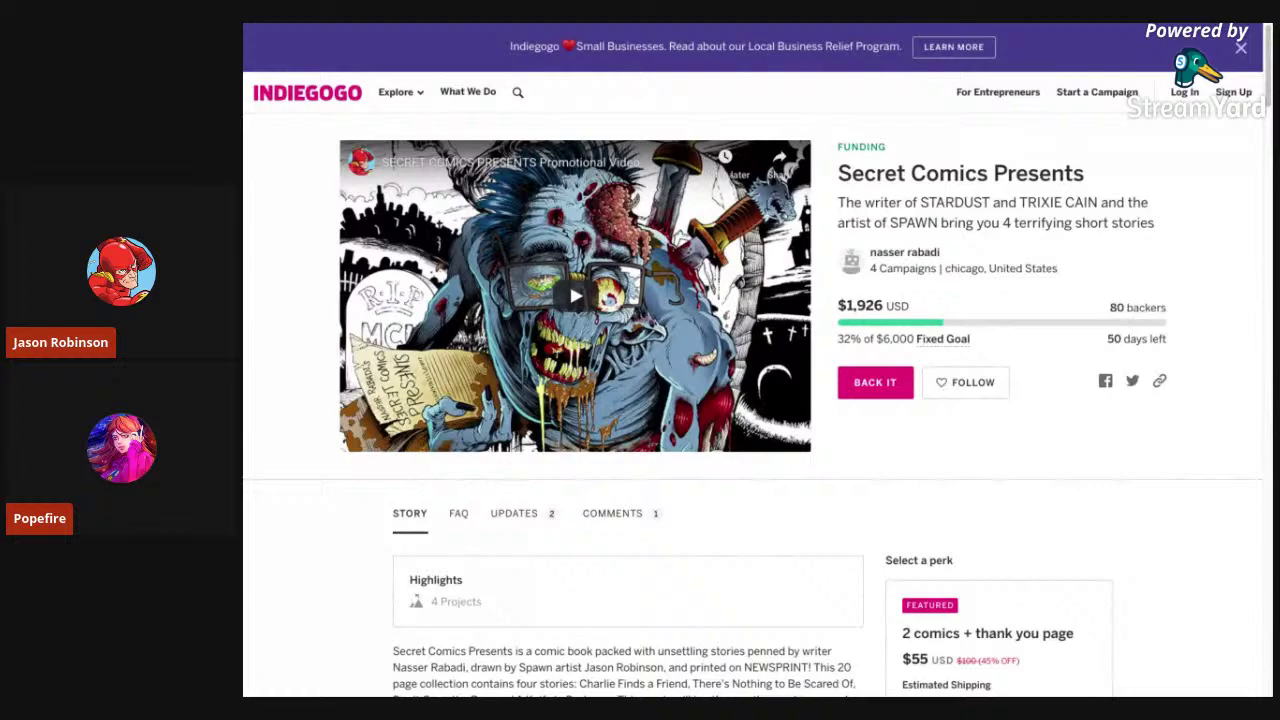
View the details of the "Comic + 4x6 head sketch" perk, and go back to the campaign's header.
scroll(1252, 133, down, 5)
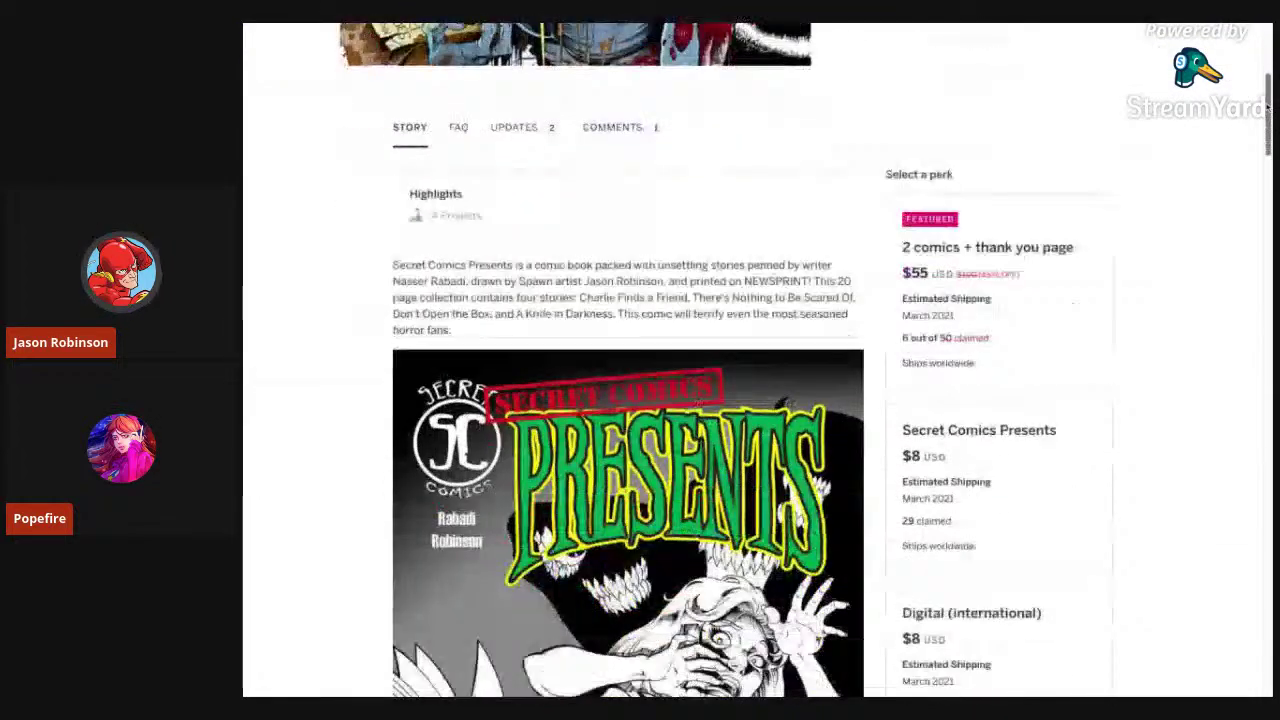
scroll(1032, 218, down, 10)
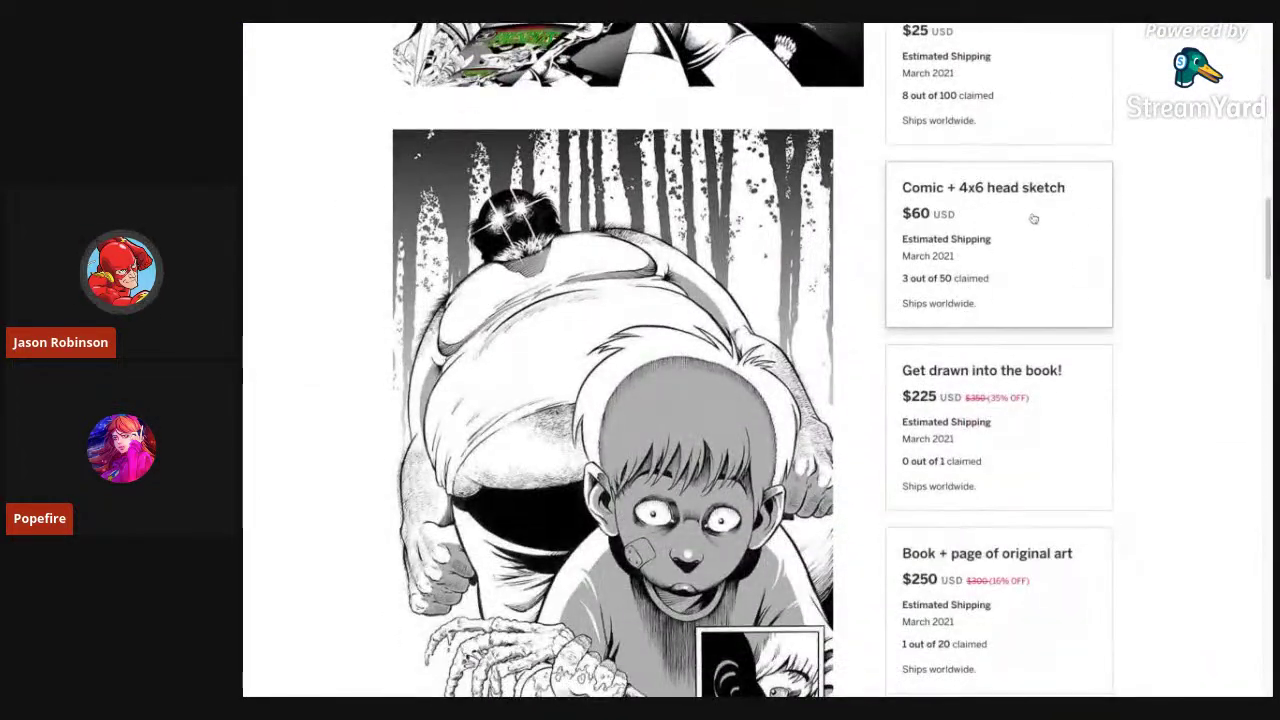
mouse_move(1034, 212)
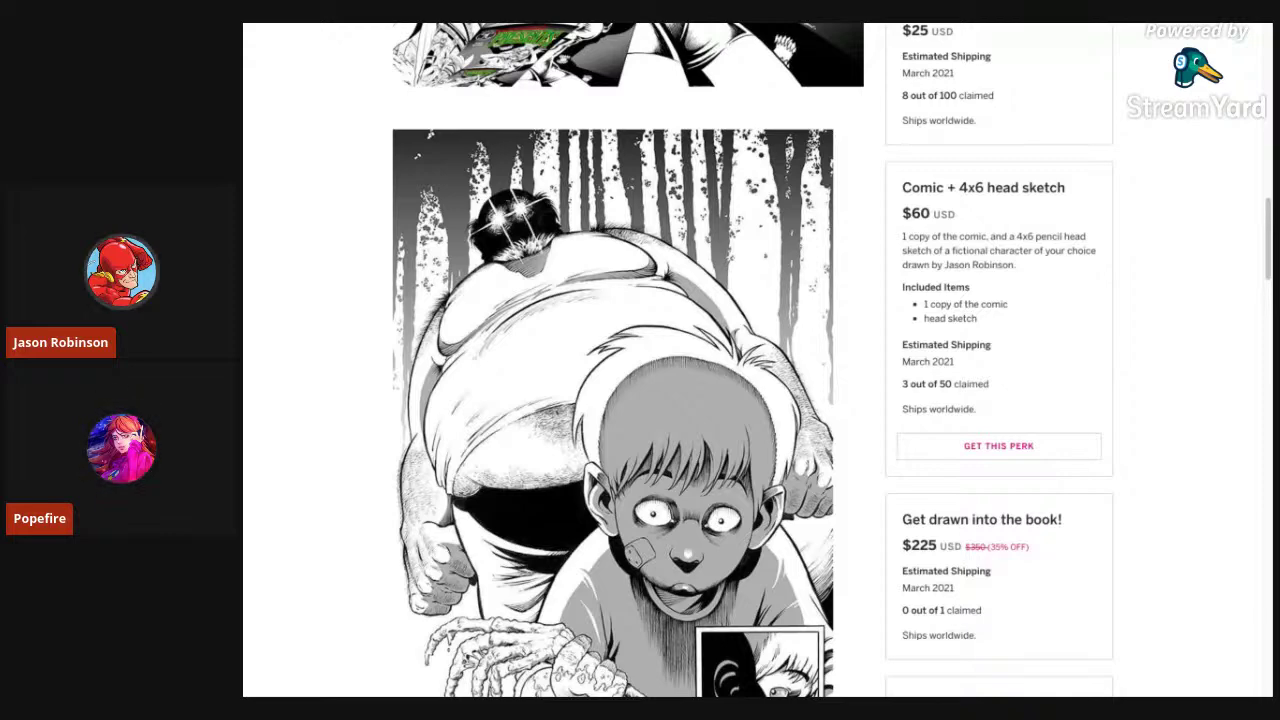
scroll(1263, 271, up, 4)
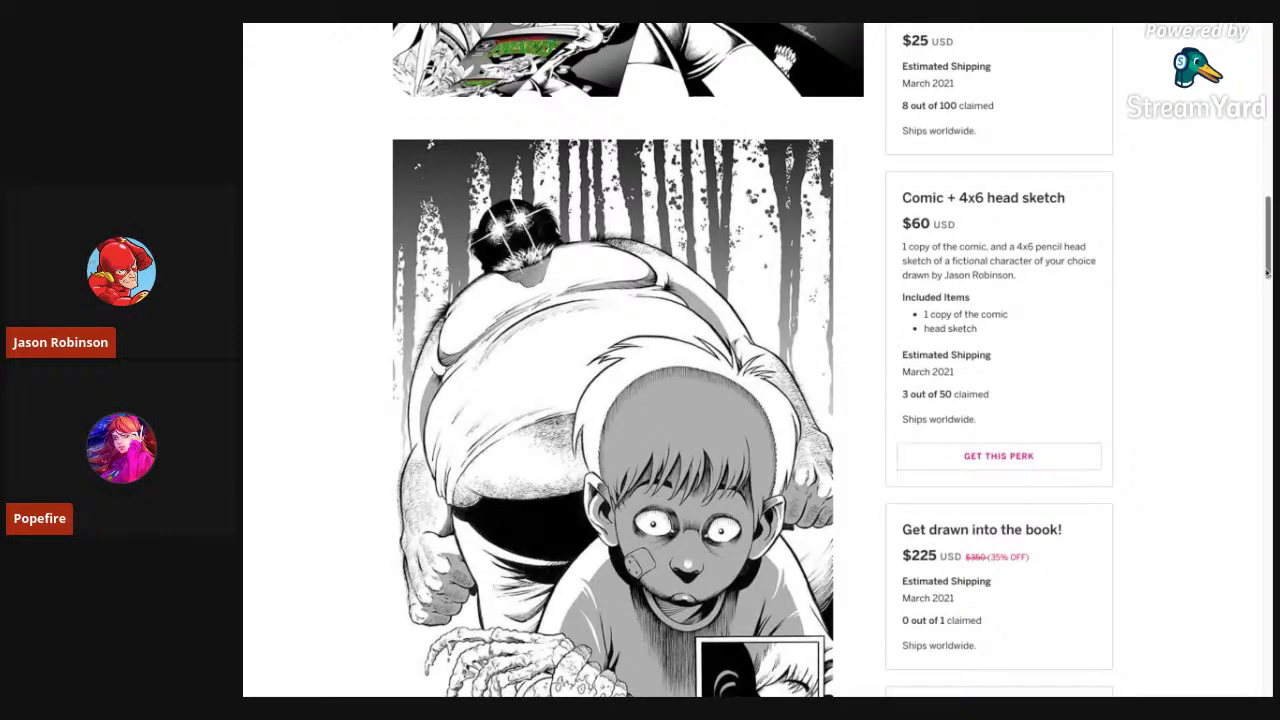
scroll(1263, 271, up, 10)
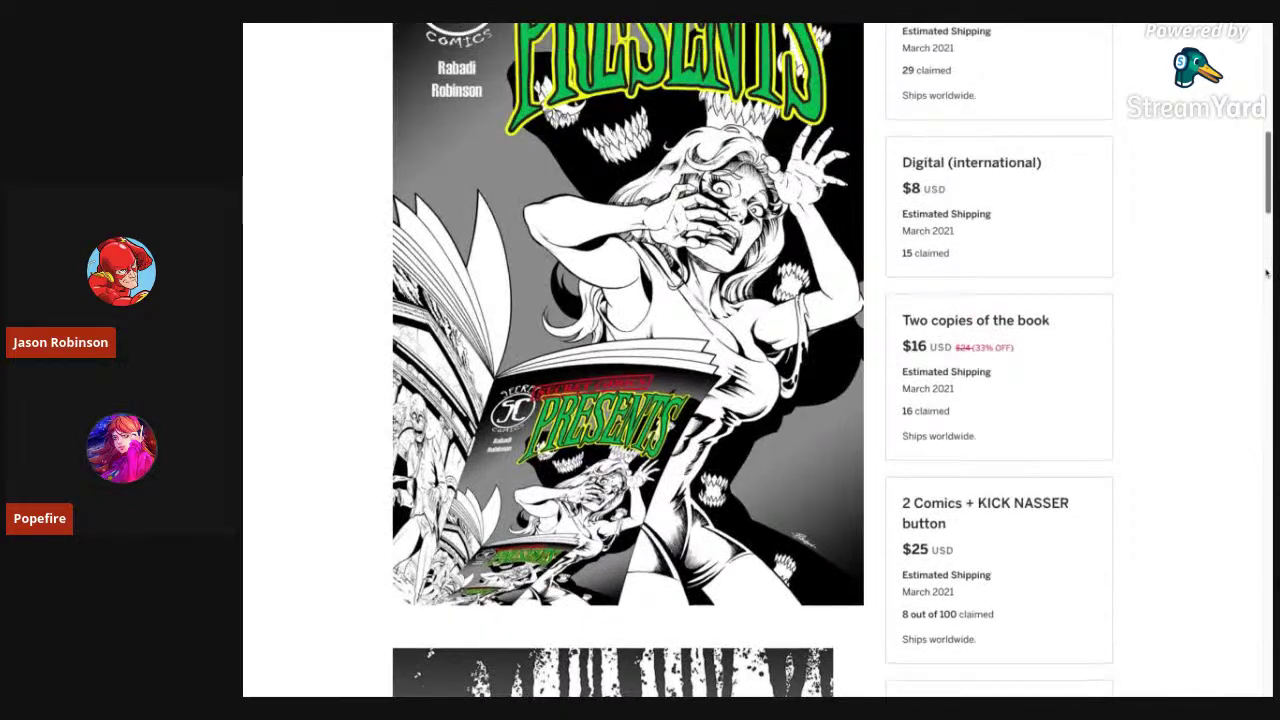
scroll(758, 360, down, 2)
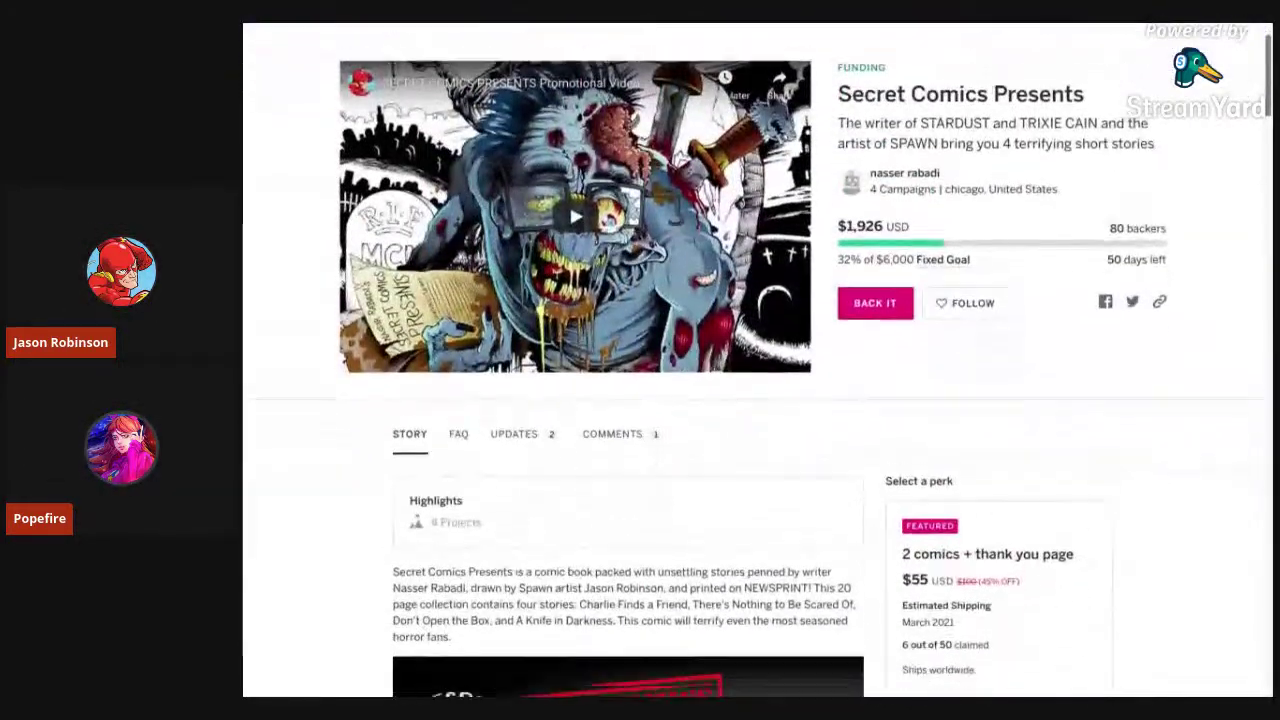
scroll(758, 360, up, 1)
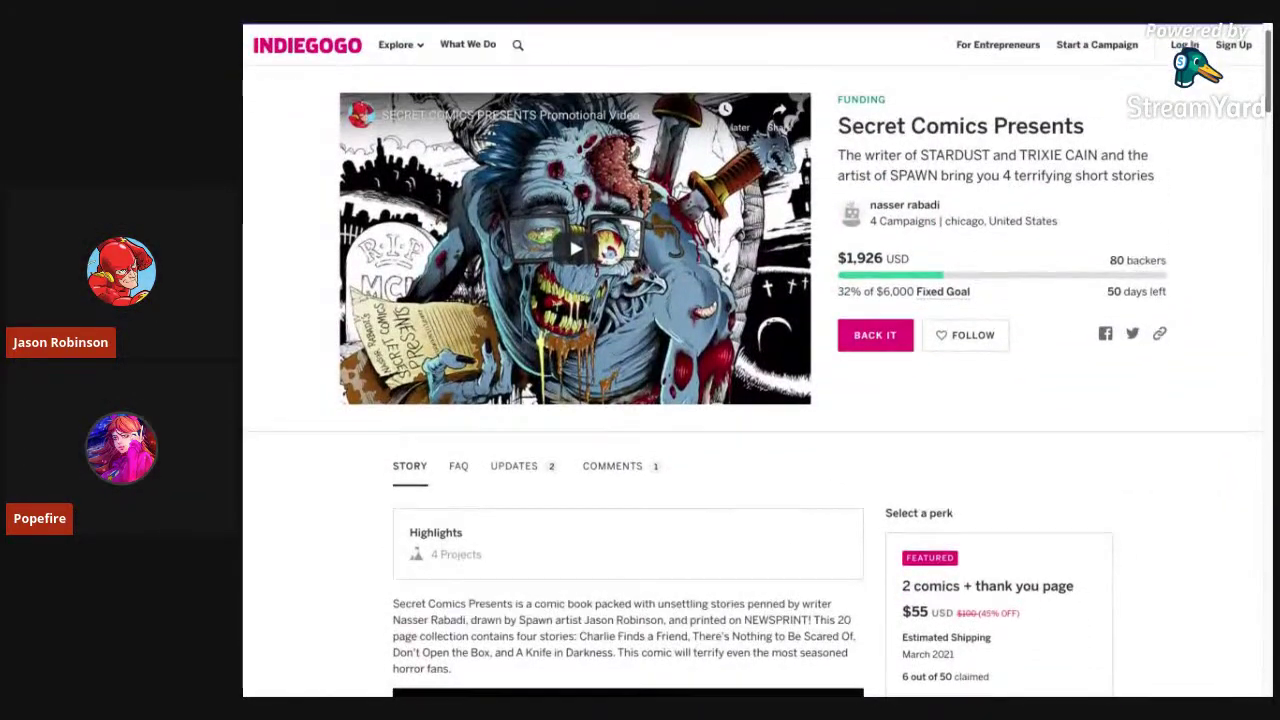
scroll(1257, 199, down, 1)
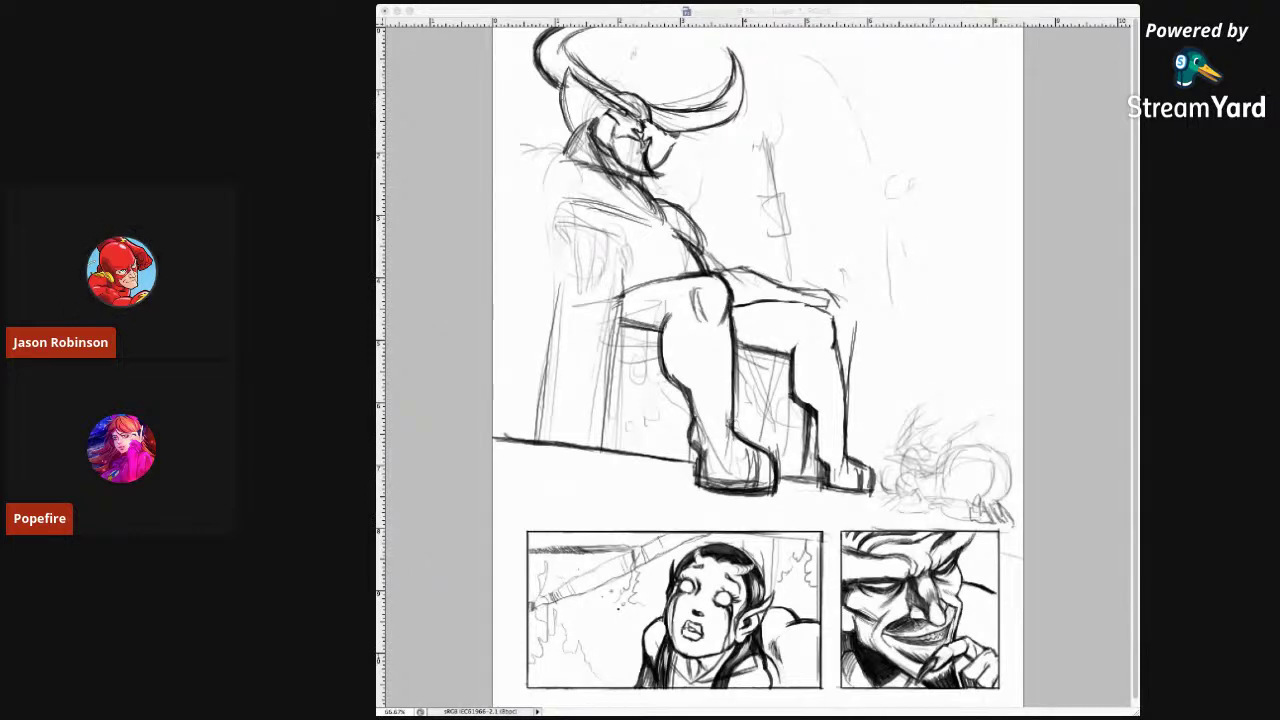
Switch back to the comic page and sketch the seated figure's raised forearm and fist gripping an upright broad-bladed sword beside his horns.
click(597, 180)
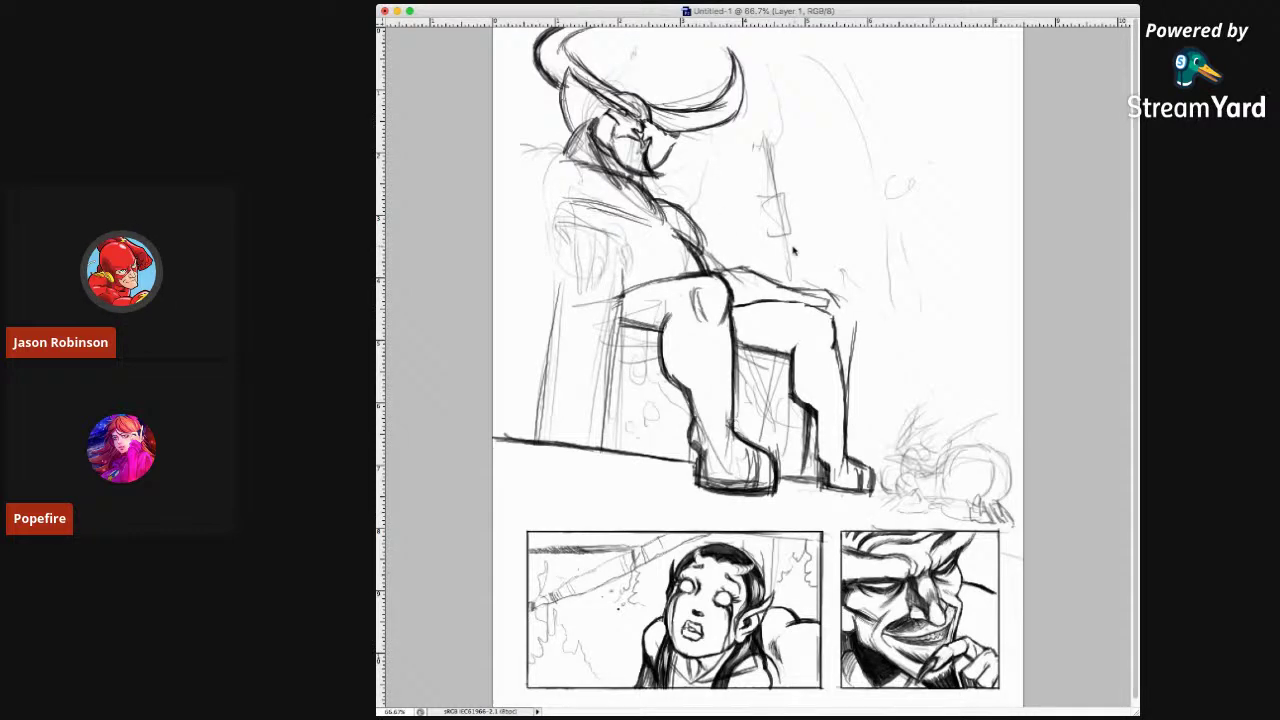
mouse_move(760, 198)
mouse_down()
mouse_move(763, 228)
mouse_move(755, 196)
mouse_move(789, 195)
mouse_move(794, 248)
mouse_up()
mouse_move(794, 248)
mouse_down()
mouse_move(760, 205)
mouse_move(786, 214)
mouse_move(762, 230)
mouse_move(792, 222)
mouse_up()
mouse_move(762, 230)
mouse_down()
mouse_move(792, 232)
mouse_move(750, 224)
mouse_move(770, 226)
mouse_move(758, 126)
mouse_up()
drag(766, 192, 784, 54)
drag(797, 122, 774, 40)
drag(766, 128, 756, 44)
drag(719, 90, 712, 38)
drag(787, 240, 776, 274)
mouse_move(704, 242)
mouse_down()
mouse_move(730, 270)
mouse_move(778, 244)
mouse_move(767, 232)
mouse_move(760, 250)
mouse_move(782, 286)
mouse_move(772, 282)
mouse_up()
Draw three downward-pointing arrows in the empty space above the crouching figure in the large panel.
mouse_move(966, 312)
mouse_down()
mouse_move(947, 351)
mouse_move(956, 380)
mouse_up()
drag(944, 336, 956, 382)
drag(956, 382, 976, 352)
drag(1000, 304, 986, 378)
drag(1006, 334, 992, 374)
drag(900, 304, 904, 386)
drag(904, 386, 924, 348)
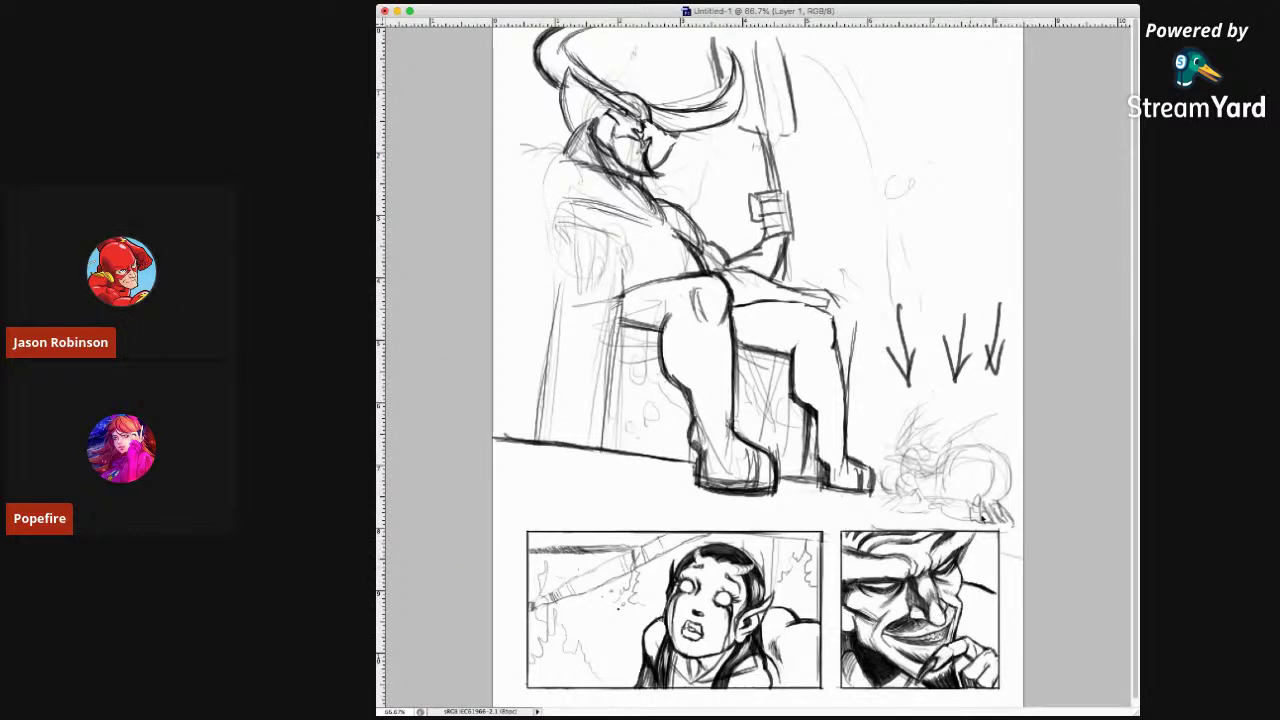
Draw a narrow pointed shape beside the grinning man's temple in the small close-up panel with repeated slanted strokes.
drag(982, 545, 966, 605)
drag(978, 546, 964, 604)
mouse_move(978, 542)
mouse_down()
mouse_move(966, 600)
mouse_move(972, 576)
mouse_up()
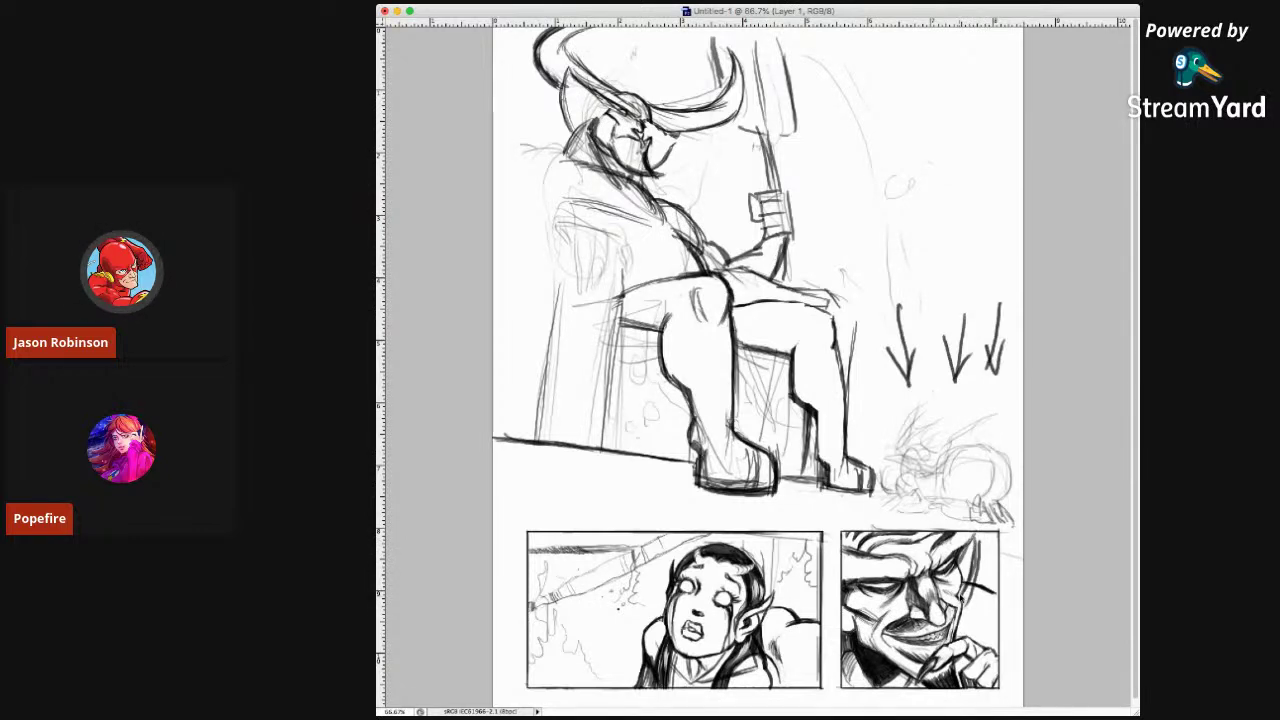